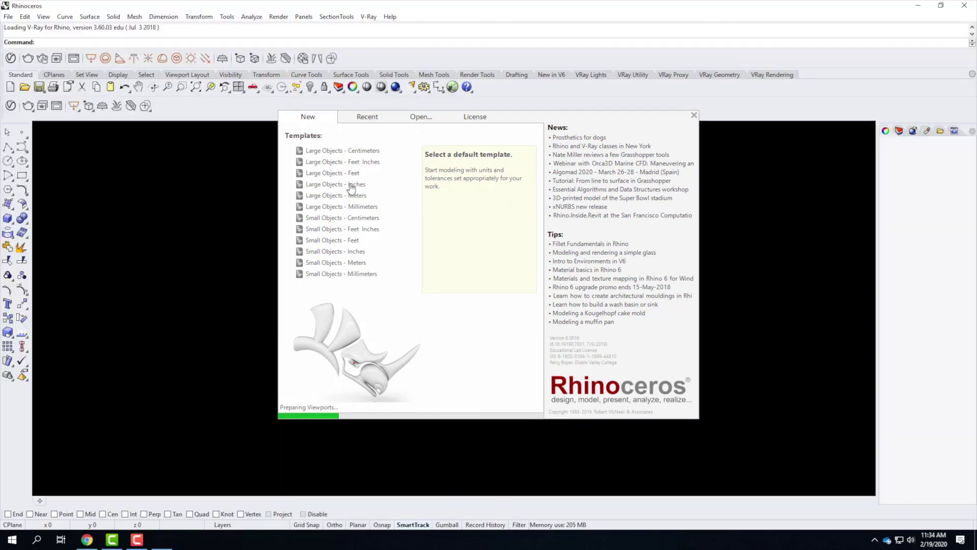
# Create a new model from the Large Objects - Inches template.
pyautogui.click(351, 189)
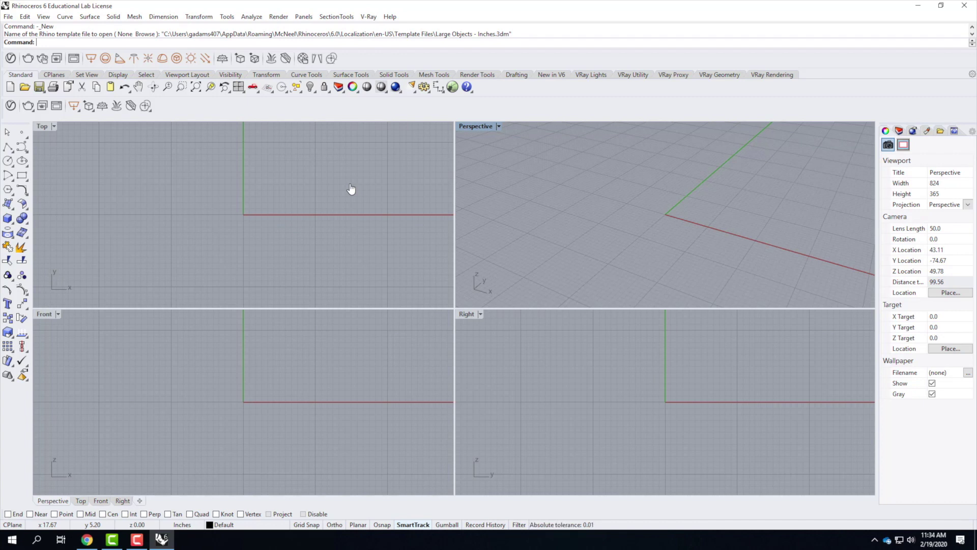
# Create a wall-like box in the maximized Perspective view with a 12' by 1' base and a height of 8'.
pyautogui.click(7, 219)
pyautogui.doubleClick(480, 129)
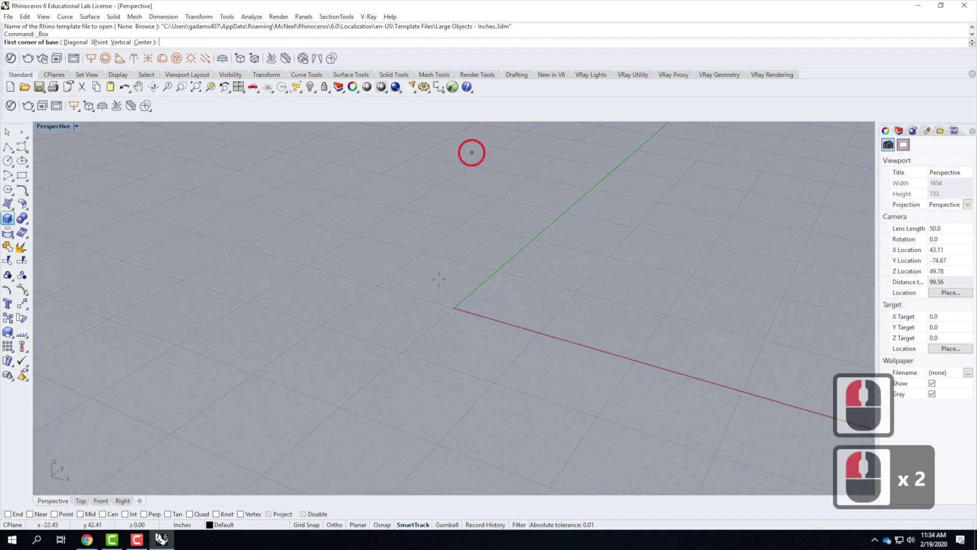
pyautogui.scroll(-3, 375, 447)
pyautogui.scroll(-1, 388, 277)
pyautogui.click(385, 279)
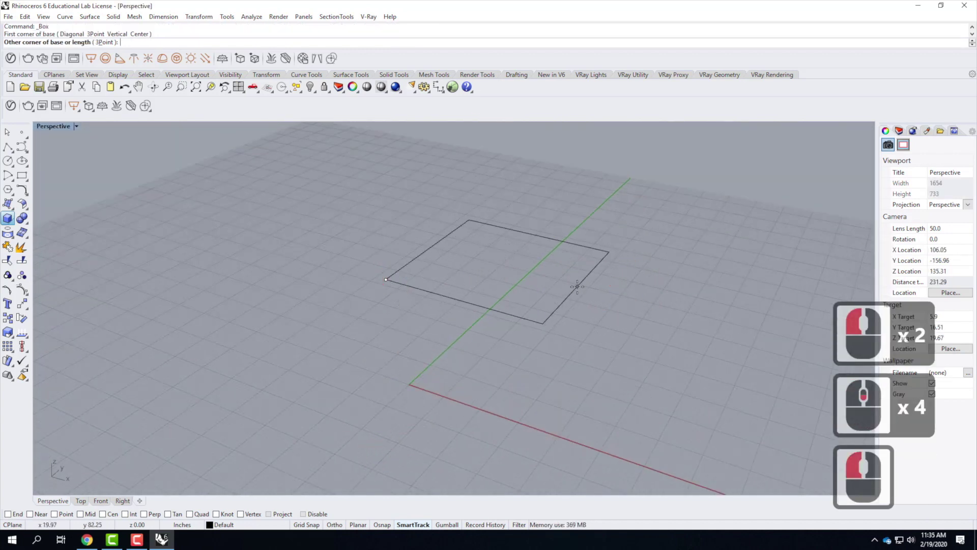
pyautogui.write('@')
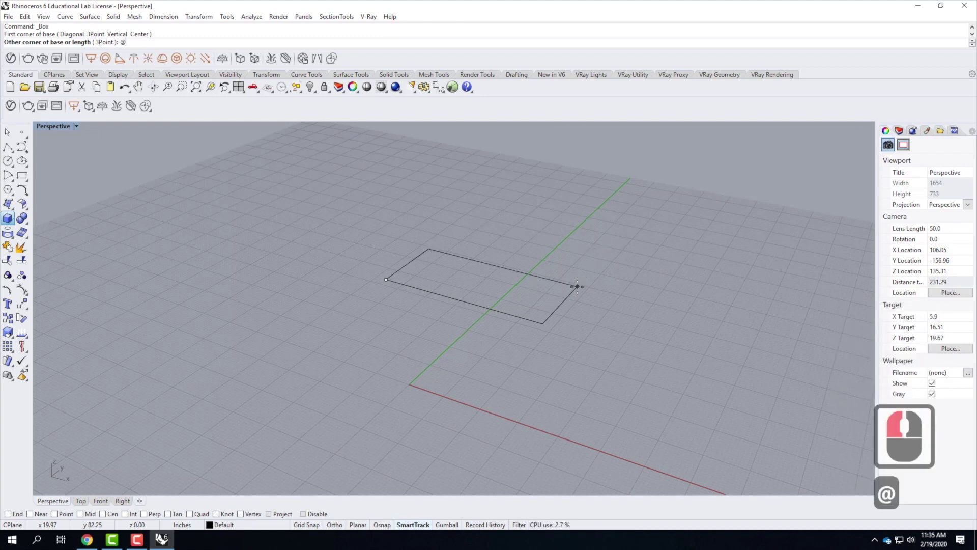
pyautogui.write("12',1'")
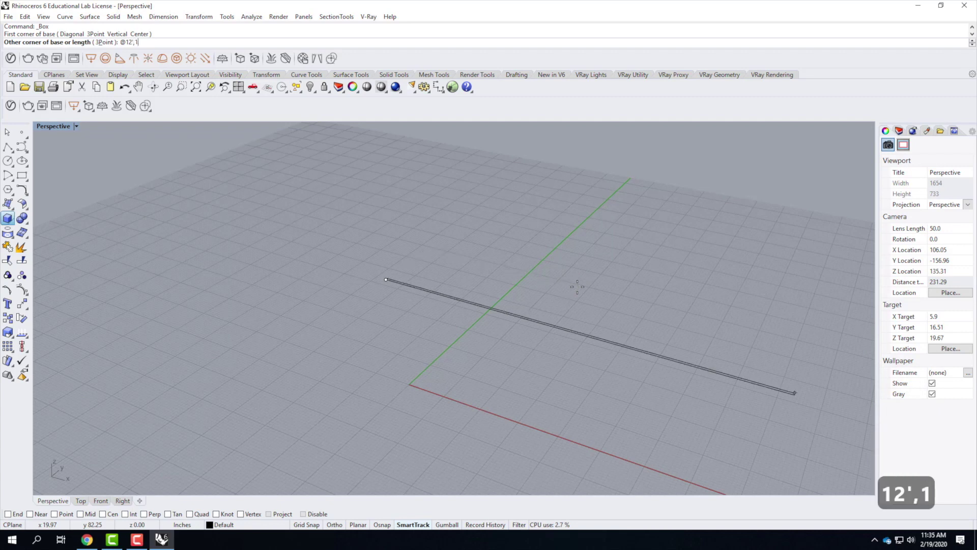
pyautogui.press('Return')
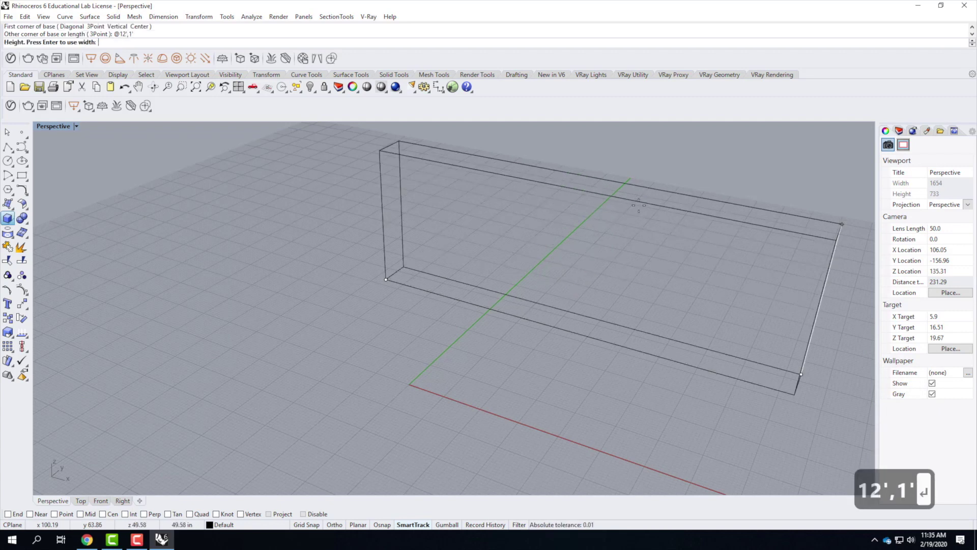
pyautogui.write("8'")
pyautogui.press('Return')
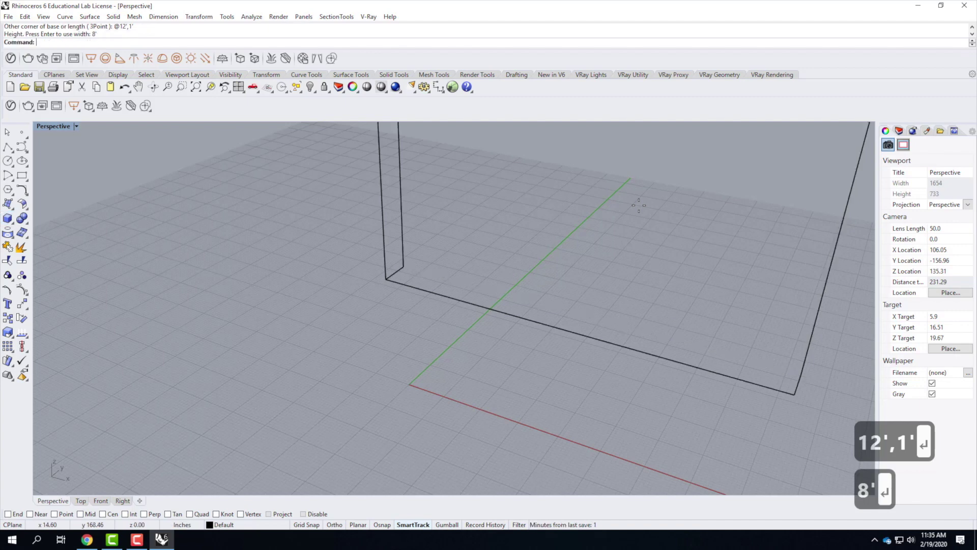
pyautogui.scroll(-5, 561, 269)
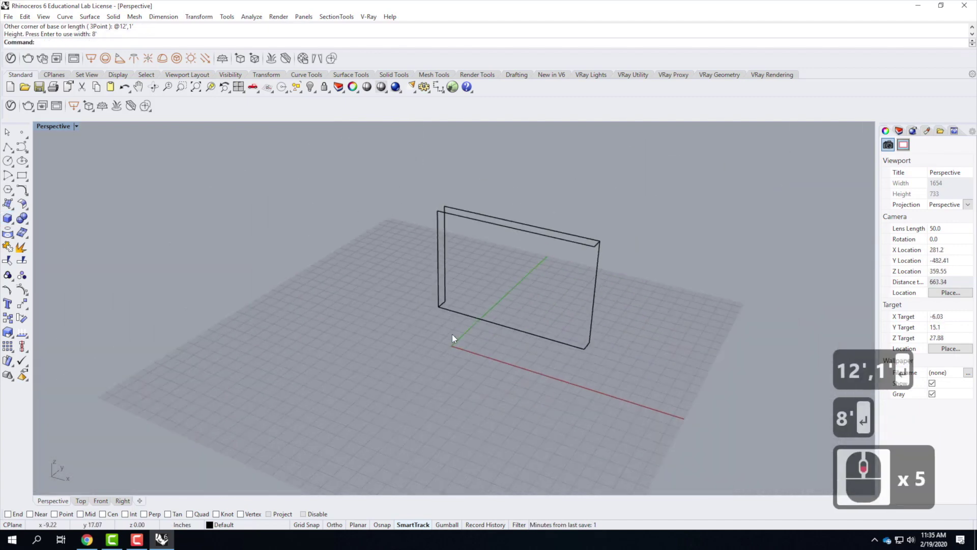
pyautogui.click(528, 235)
pyautogui.click(514, 203)
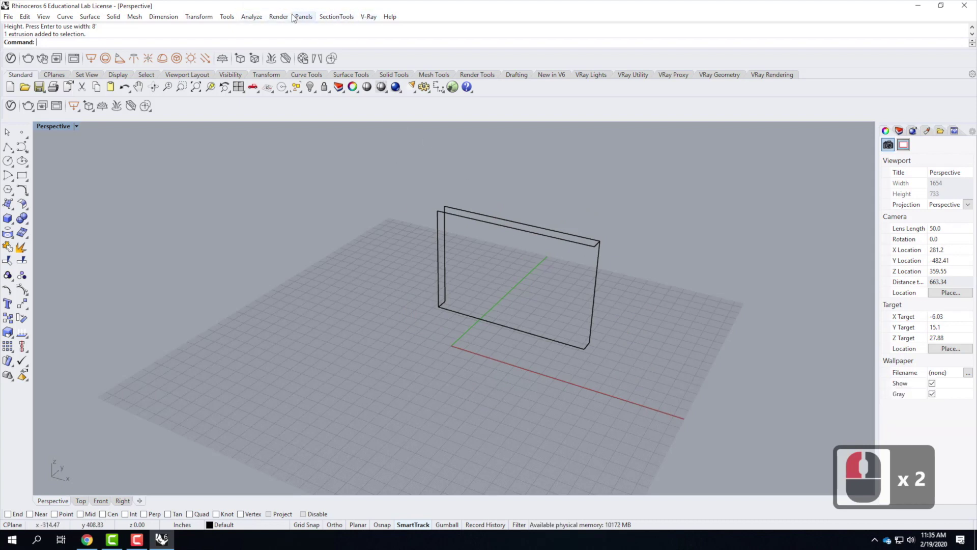
# Turn off GPU Tessellation in the OpenGL view options.
pyautogui.click(234, 16)
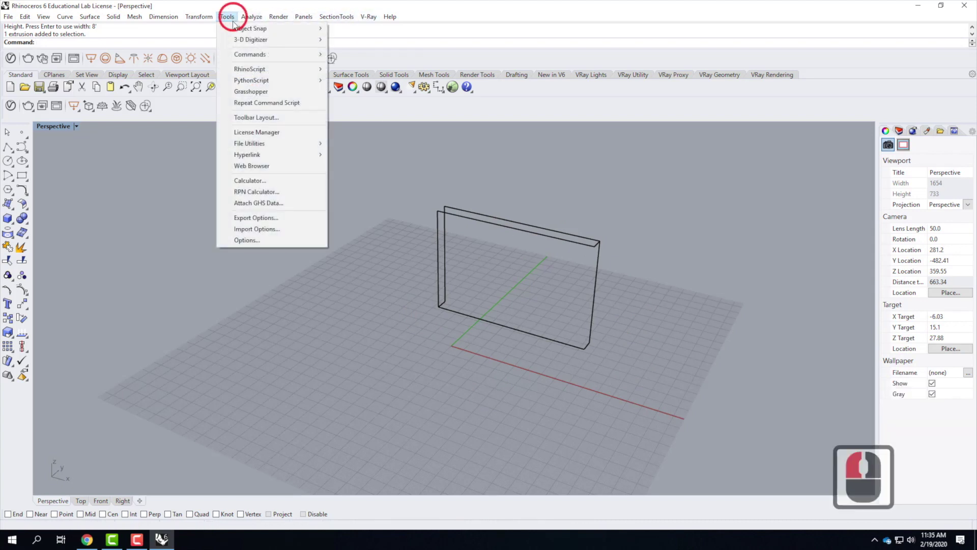
pyautogui.click(257, 239)
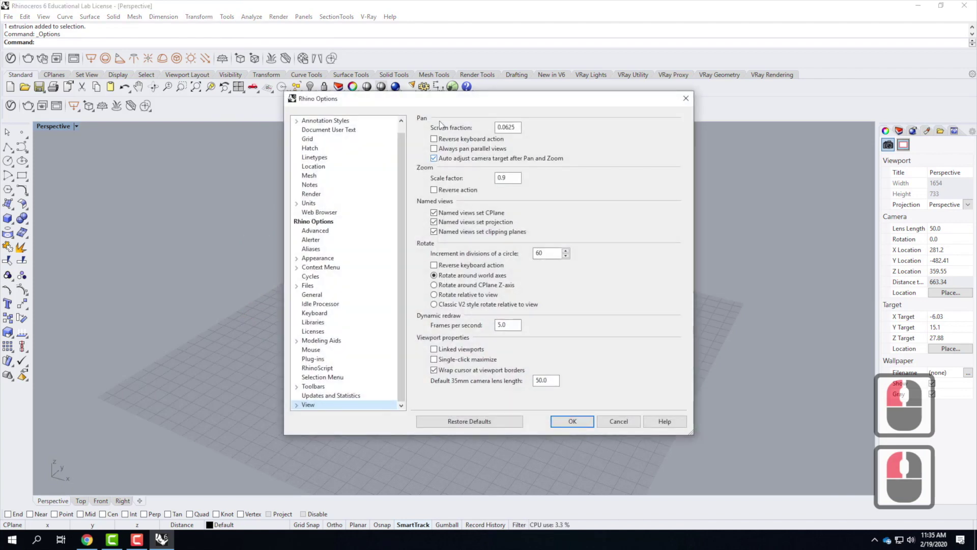
pyautogui.click(295, 405)
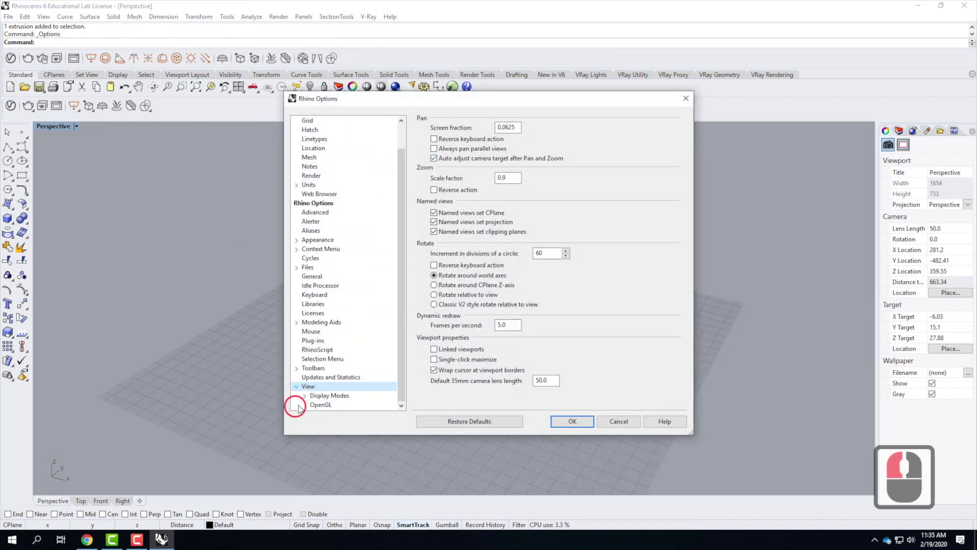
pyautogui.doubleClick(320, 405)
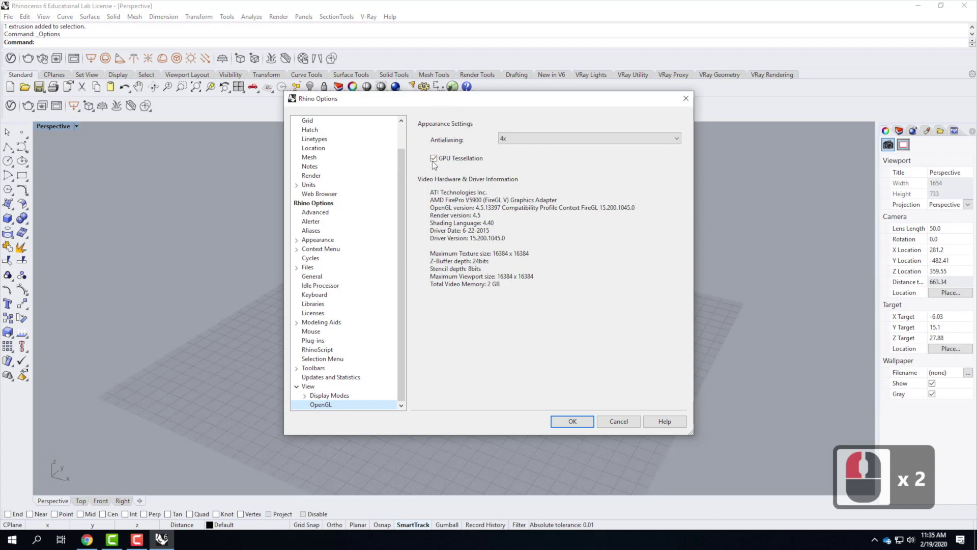
pyautogui.click(433, 159)
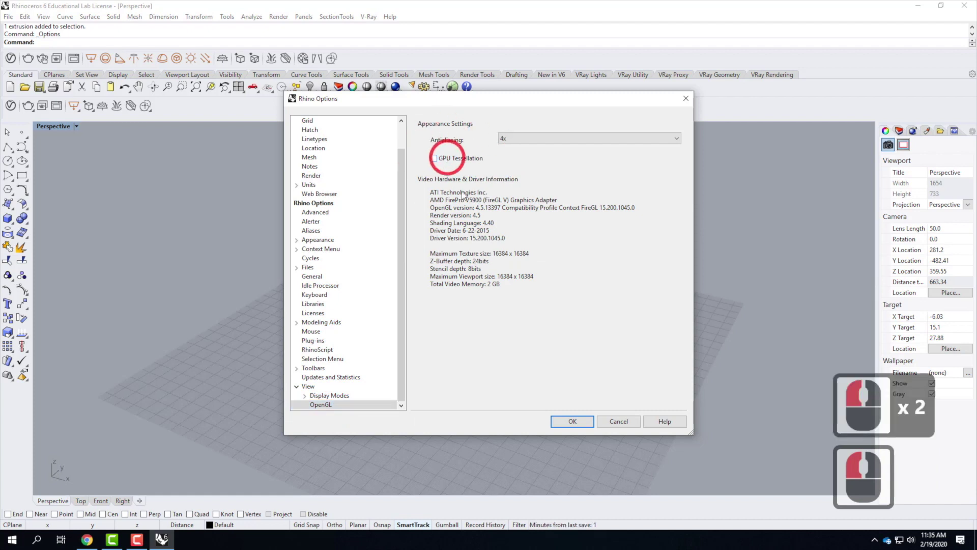
pyautogui.click(585, 422)
pyautogui.click(603, 377)
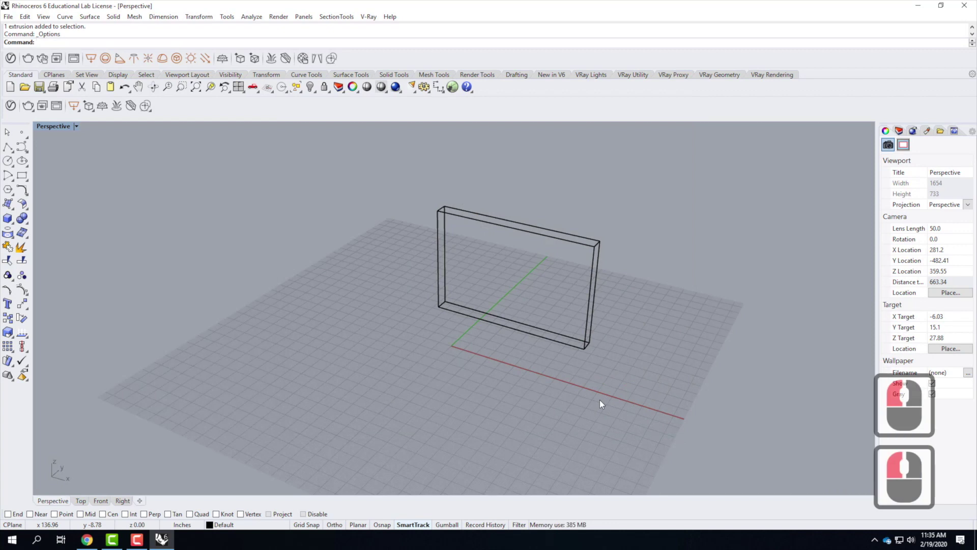
# Set the Perspective viewport's display mode to Shaded.
pyautogui.scroll(-2, 284, 295)
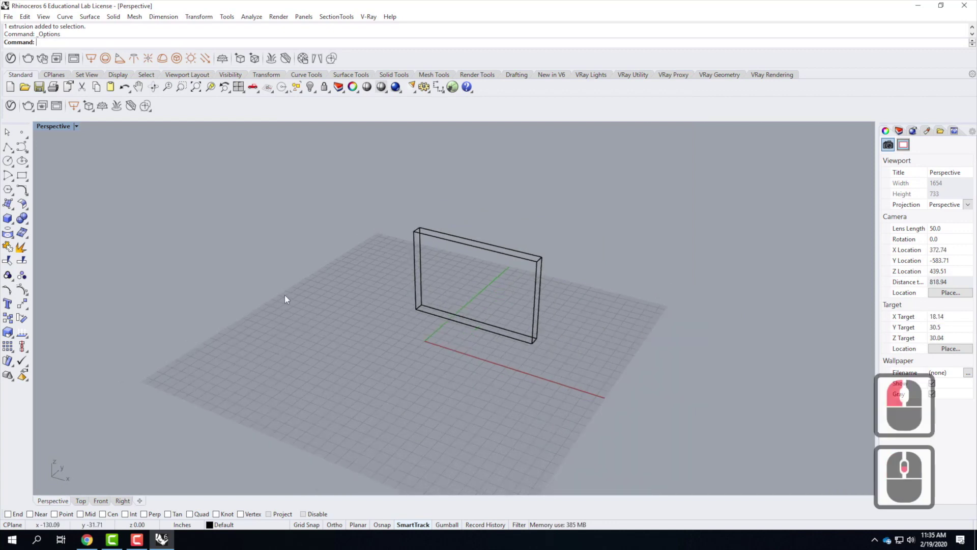
pyautogui.click(75, 126)
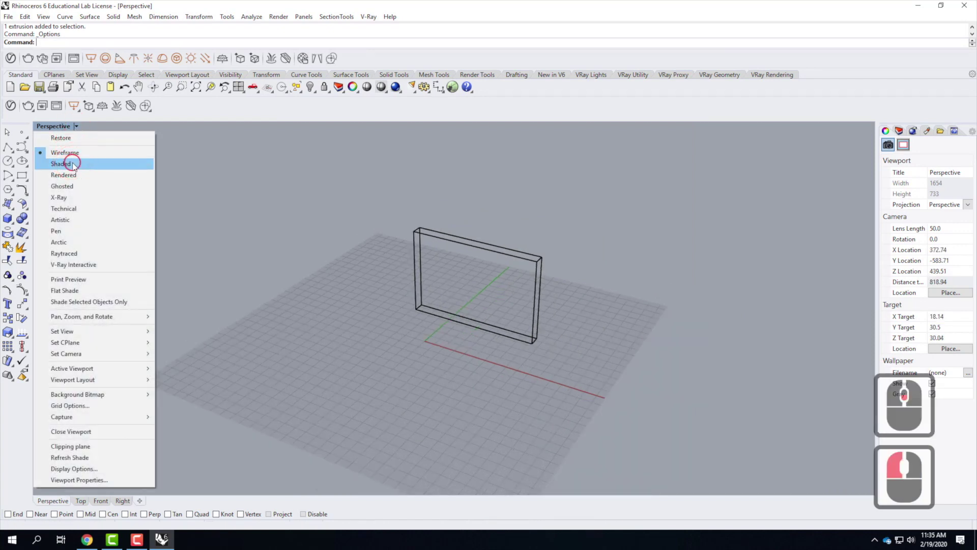
pyautogui.click(73, 164)
pyautogui.scroll(-3, 386, 324)
pyautogui.scroll(5, 483, 321)
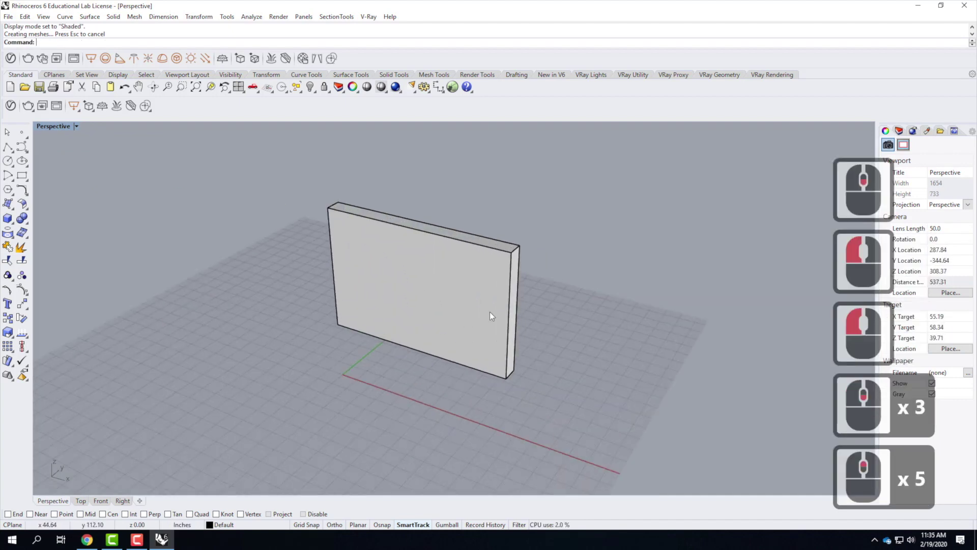
pyautogui.moveTo(410, 377); pyautogui.dragTo(430, 369, button='right')
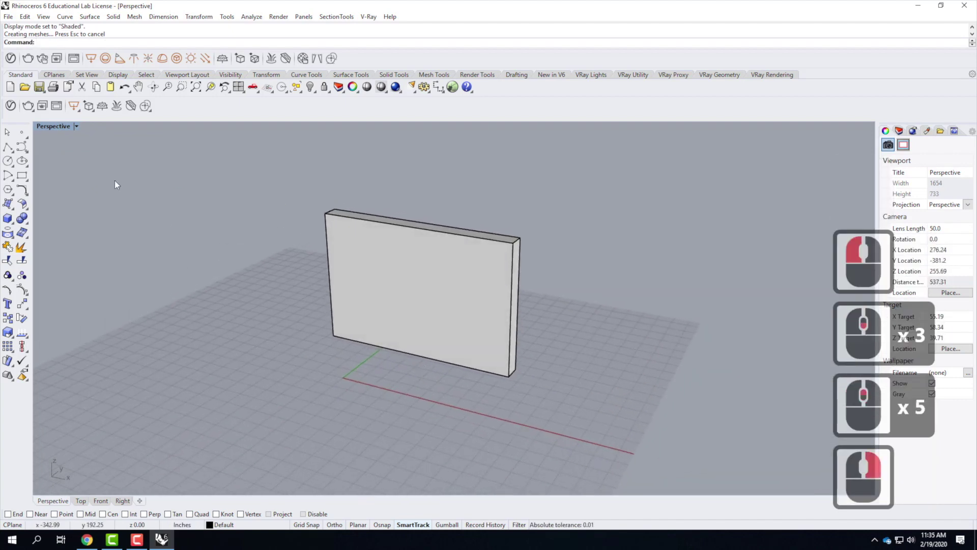
# Create a box with a 4' by 4' base and 1' height in front of the wall, and undo it.
pyautogui.click(7, 221)
pyautogui.click(292, 372)
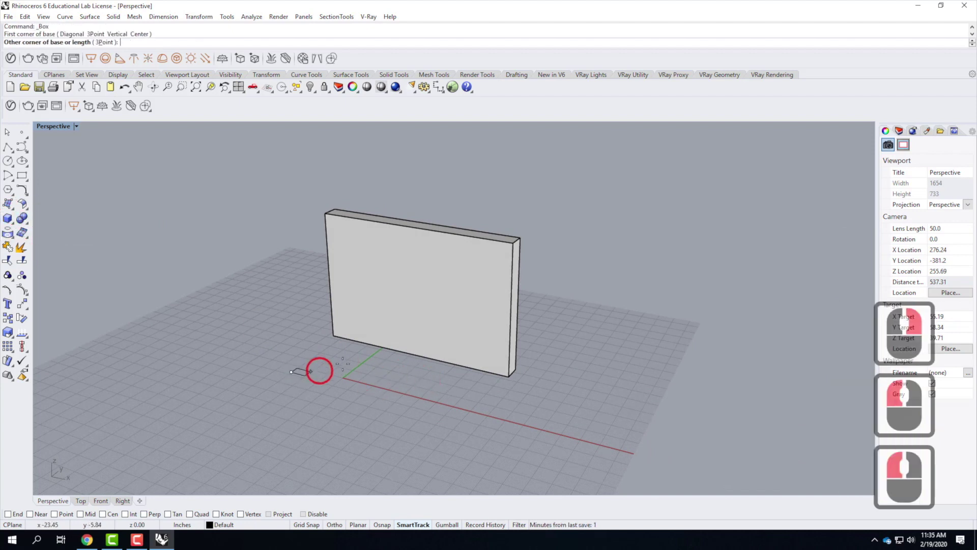
pyautogui.write("@4',4'")
pyautogui.press('Return')
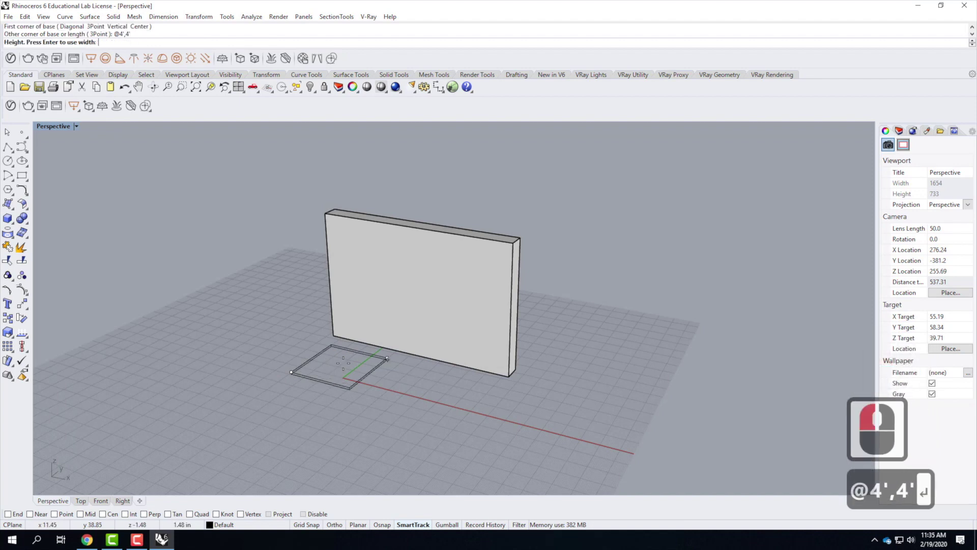
pyautogui.write("1'")
pyautogui.press('Return')
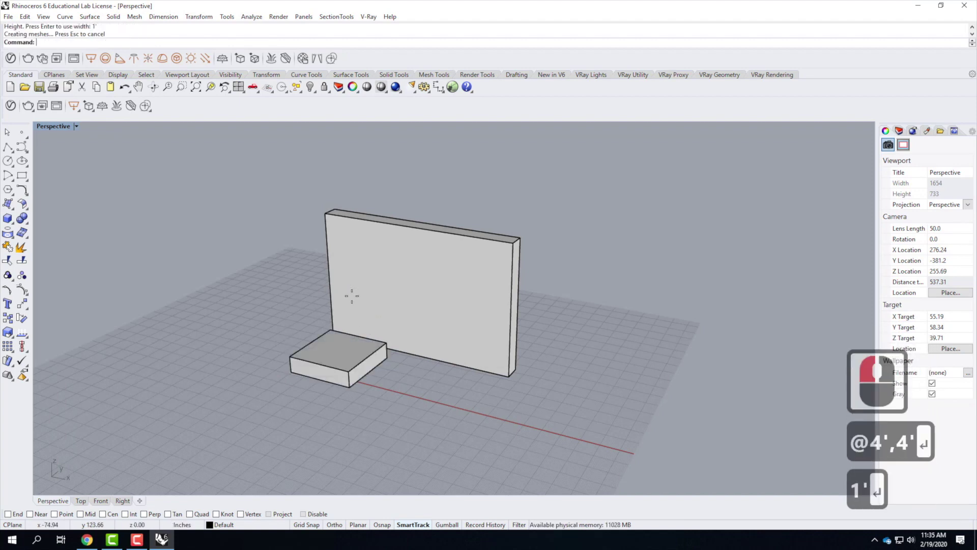
pyautogui.hotkey('ctrl', 'z')
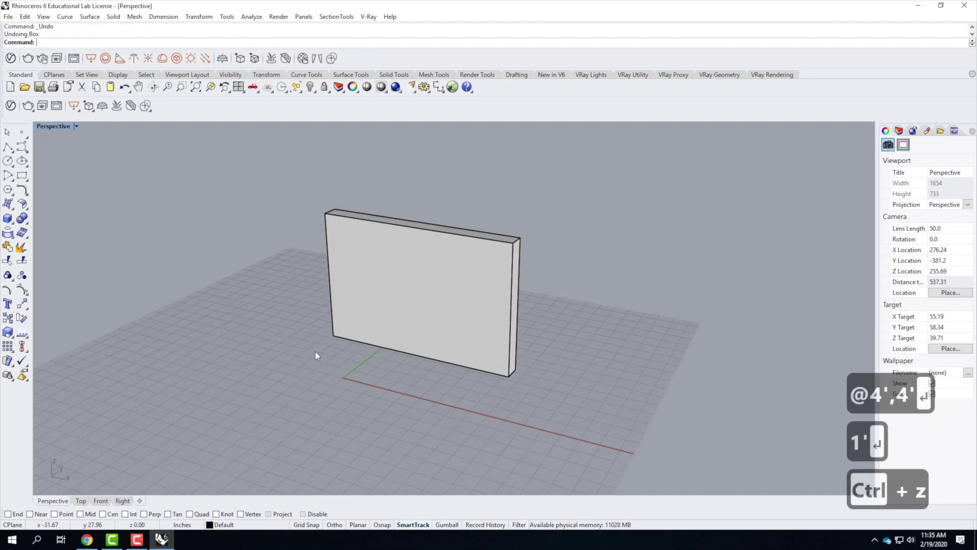
# Create a 4' by 4' by 4' cube in front of the wall's near end, beside the origin.
pyautogui.click(8, 217)
pyautogui.click(294, 373)
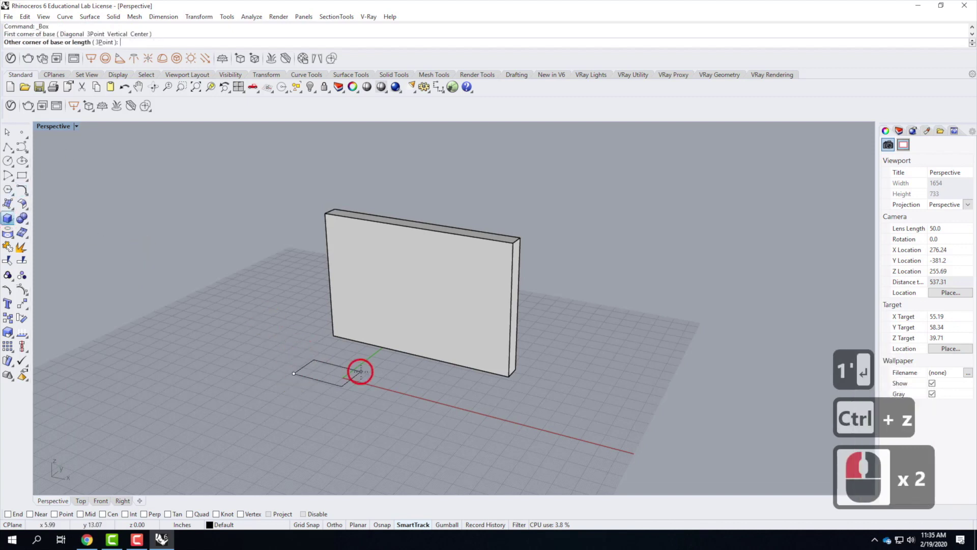
pyautogui.write("@4',4'")
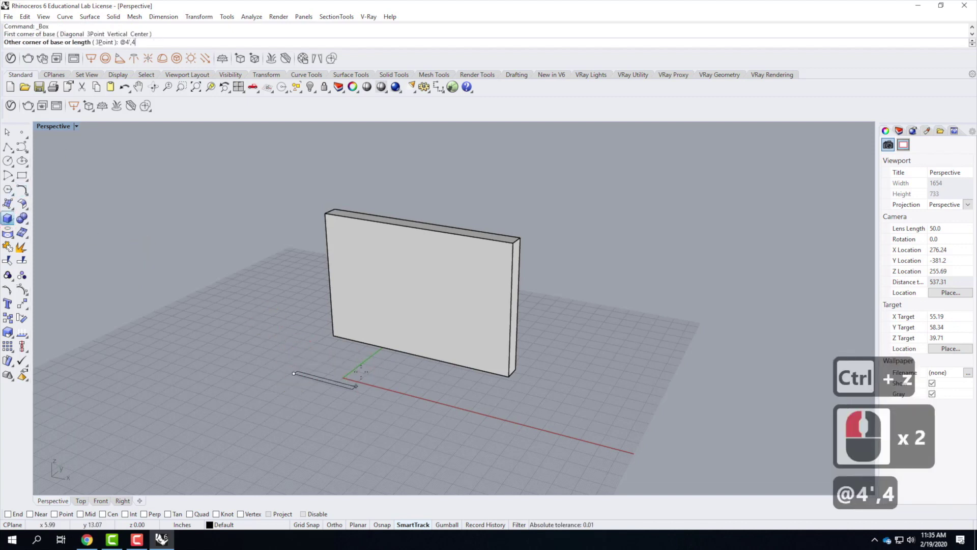
pyautogui.press('Return')
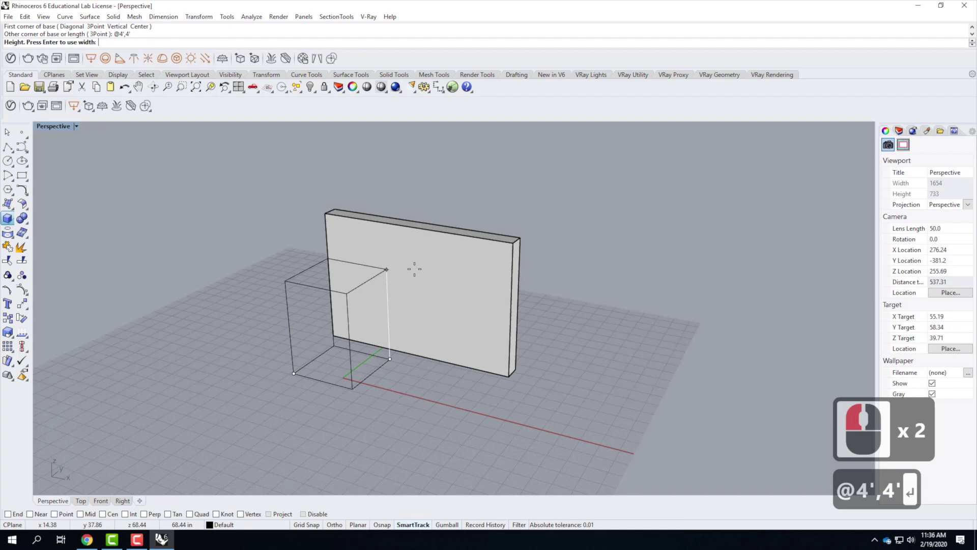
pyautogui.write("4'")
pyautogui.press('Return')
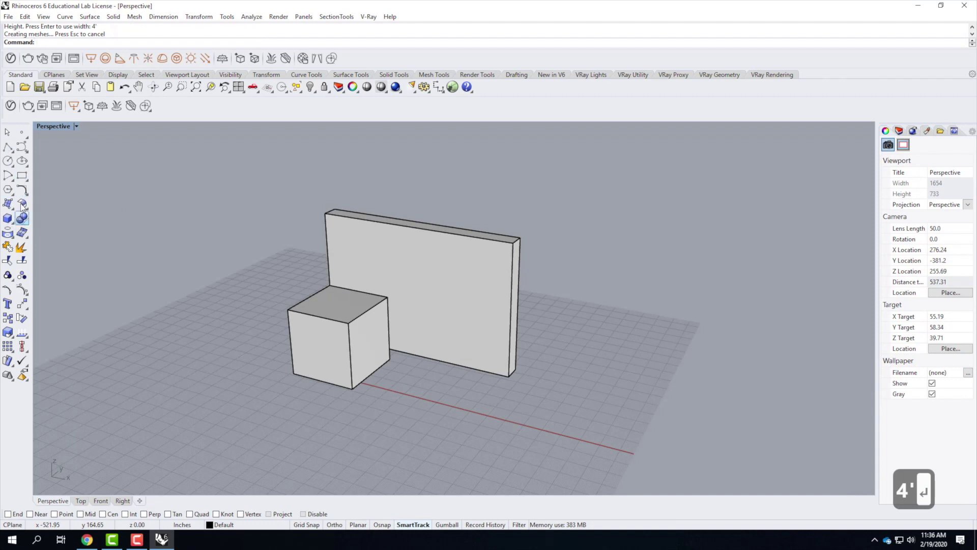
# Create a sphere with a 2' radius centred on the ground plane in front of the wall, beside the cube.
pyautogui.click(7, 219)
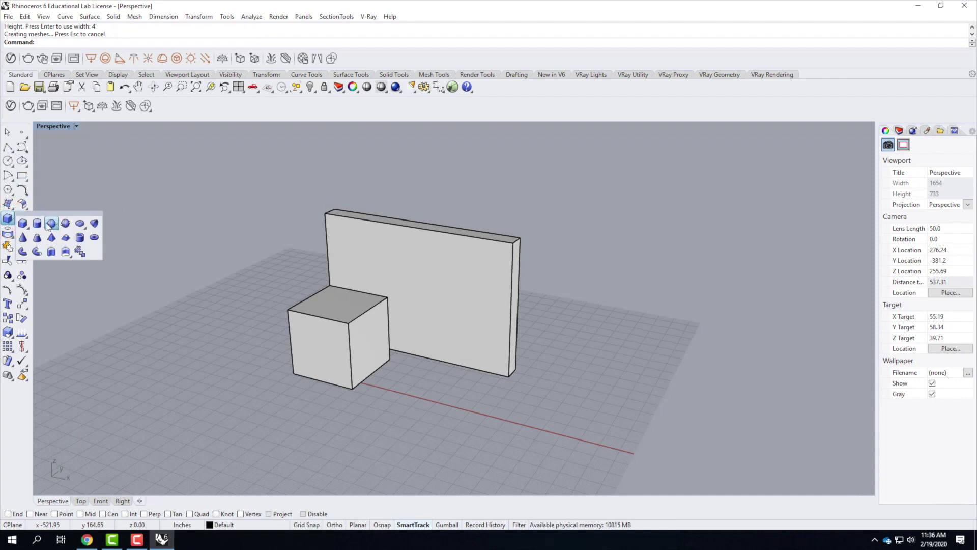
pyautogui.click(54, 225)
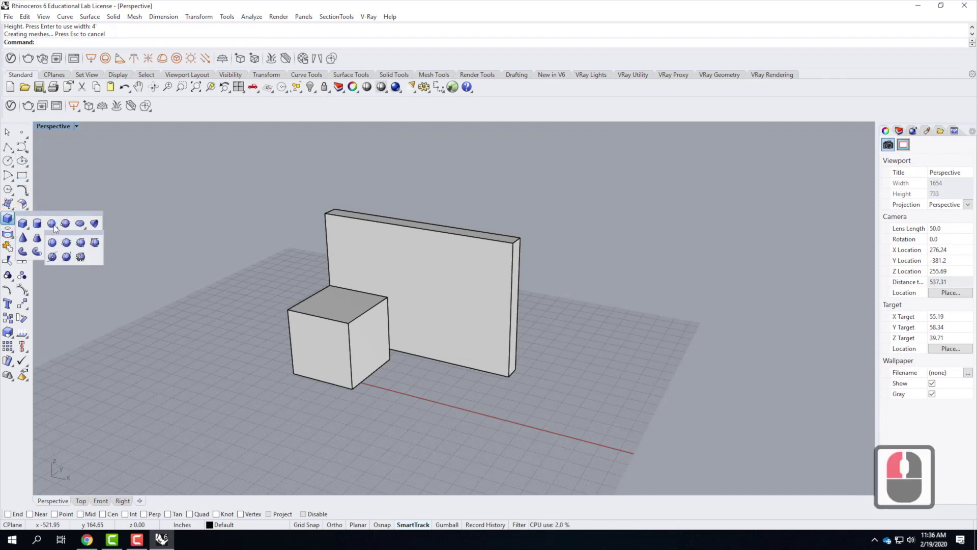
pyautogui.click(52, 224)
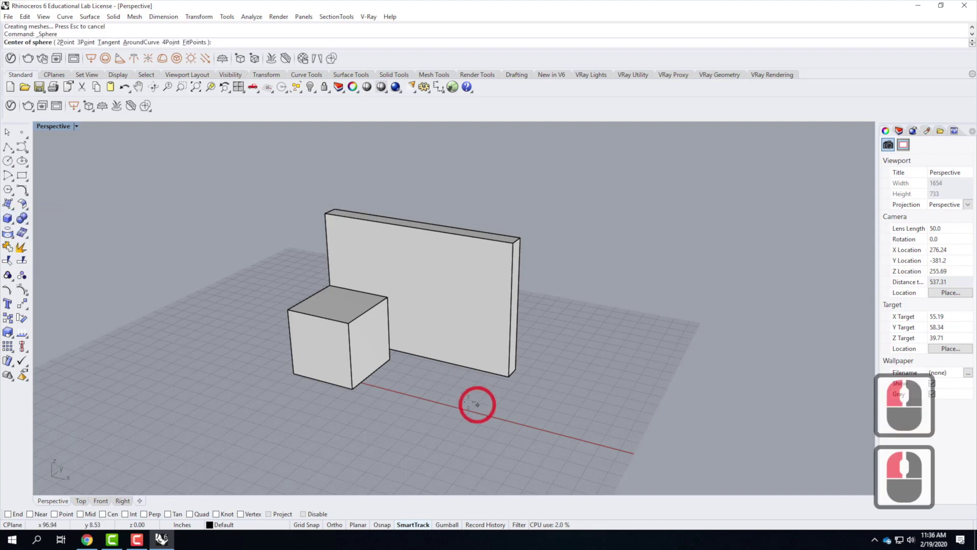
pyautogui.click(428, 392)
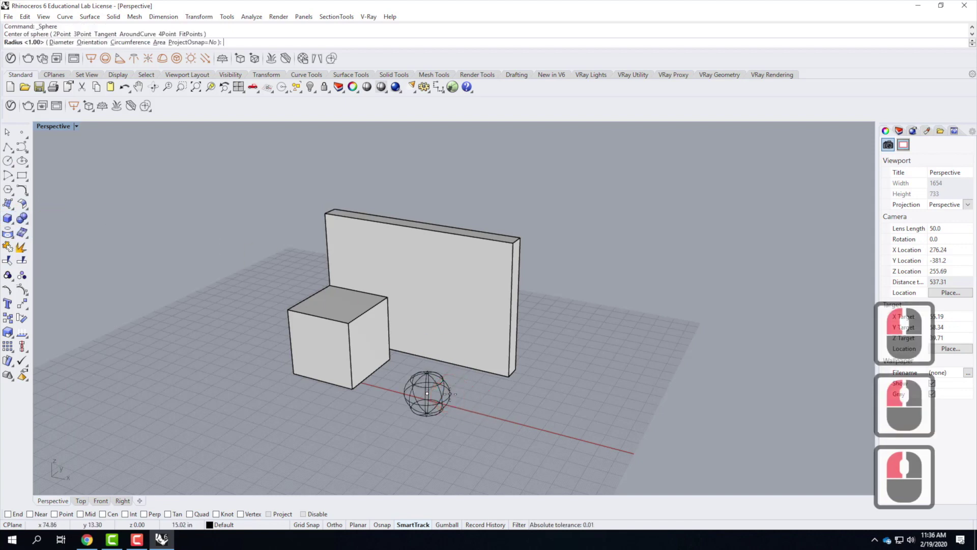
pyautogui.write('4')
pyautogui.press('BackSpace')
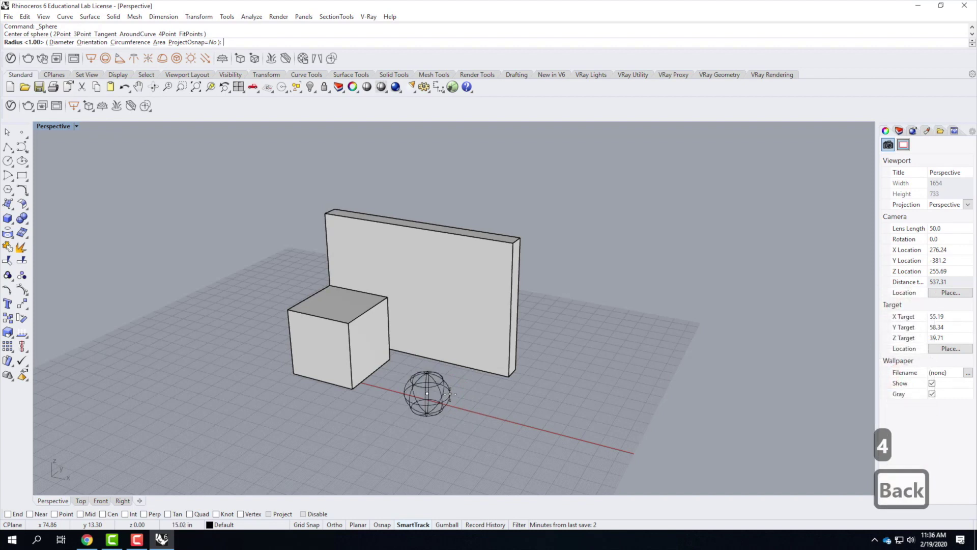
pyautogui.write("2'")
pyautogui.press('Return')
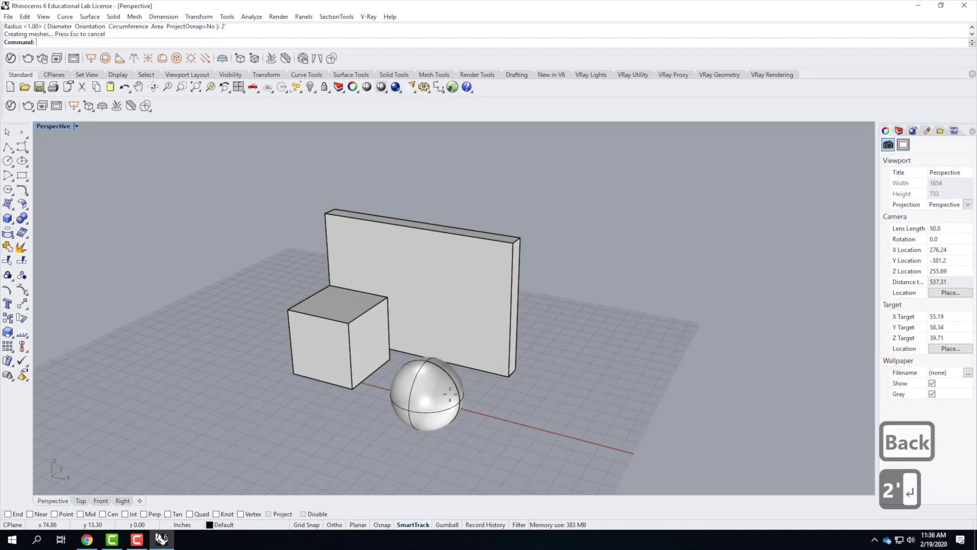
# Move the sphere up in the Front view so it rests on the ground plane, and return to the maximized Perspective view.
pyautogui.click(432, 381)
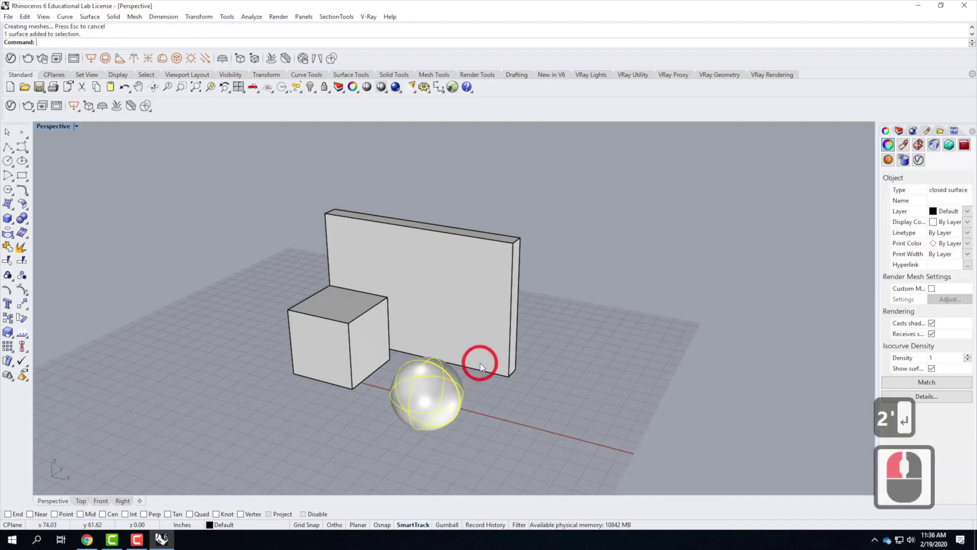
pyautogui.doubleClick(54, 126)
pyautogui.scroll(-4, 608, 368)
pyautogui.scroll(-6, 607, 368)
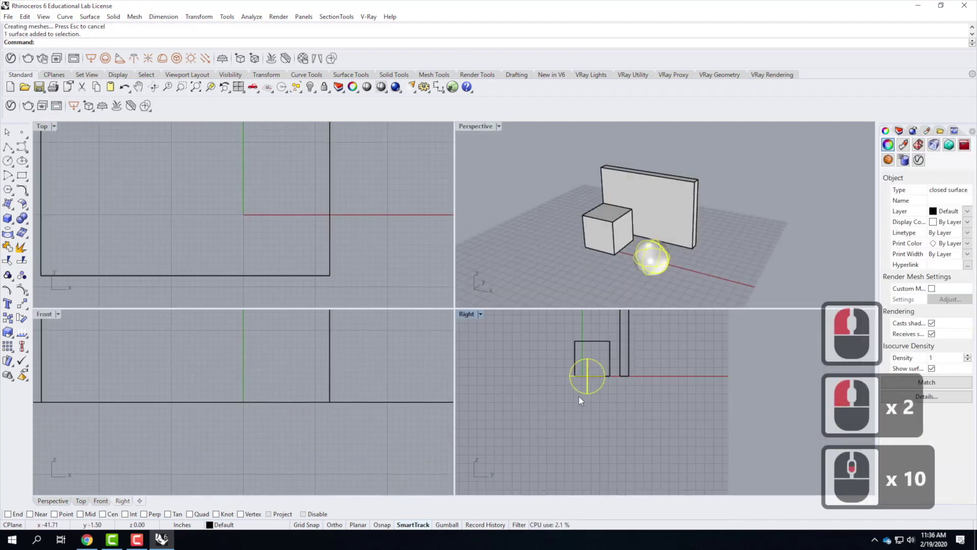
pyautogui.scroll(-8, 191, 412)
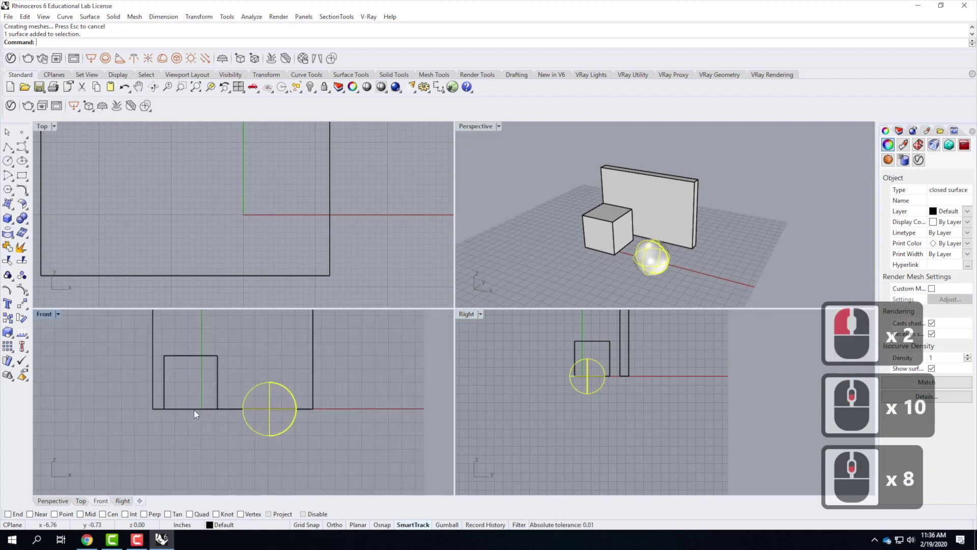
pyautogui.write('move')
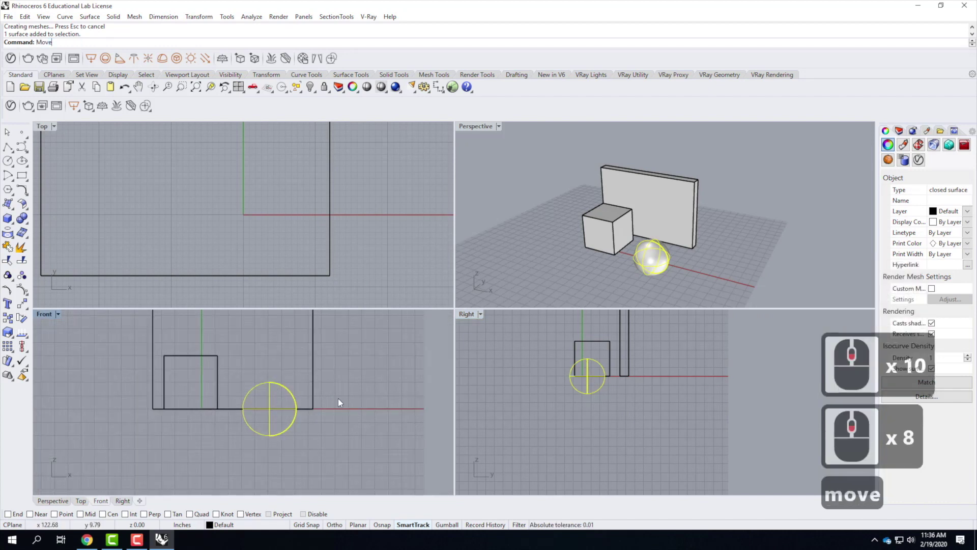
pyautogui.press('Return')
pyautogui.click(369, 416)
pyautogui.click(366, 387)
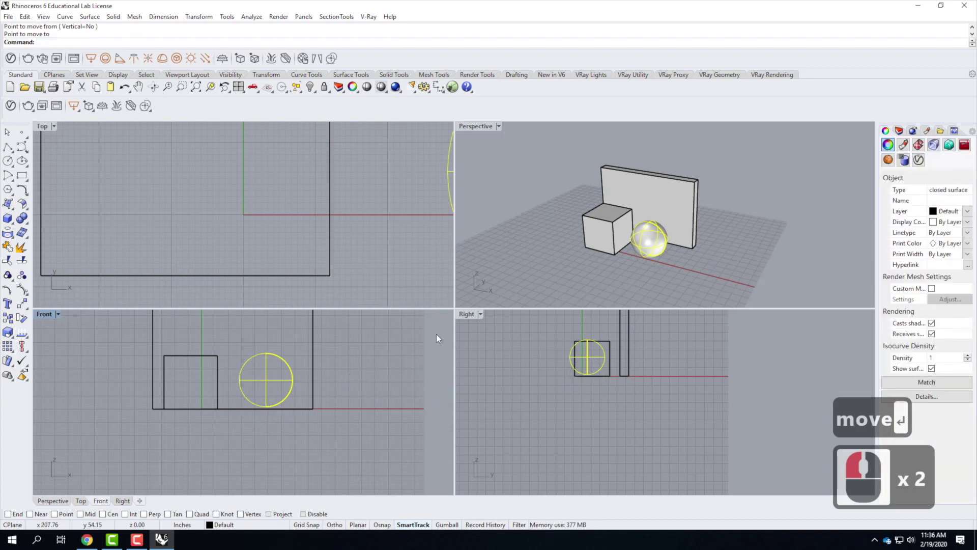
pyautogui.doubleClick(479, 126)
pyautogui.doubleClick(421, 351)
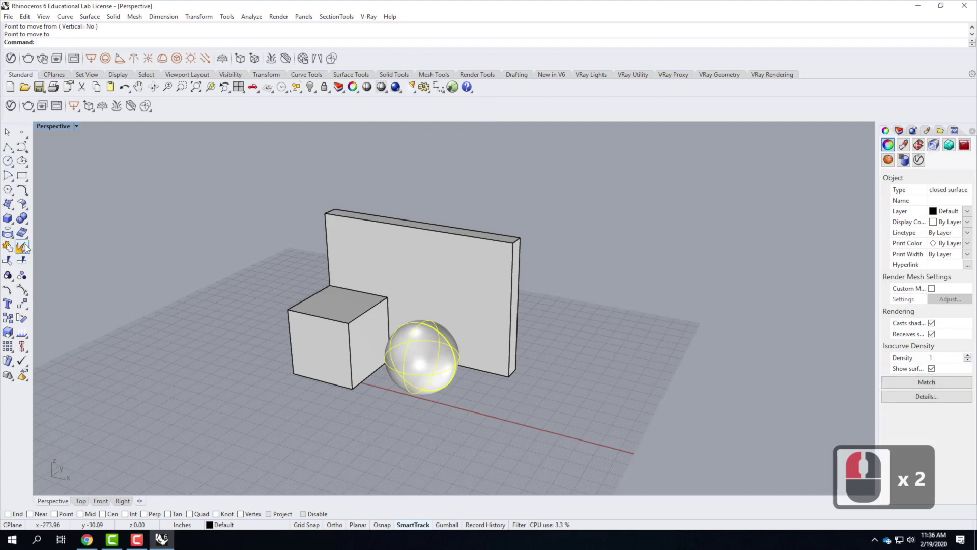
# Create a cone with a 2' base radius and 4' height on the ground plane beside the sphere.
pyautogui.click(9, 221)
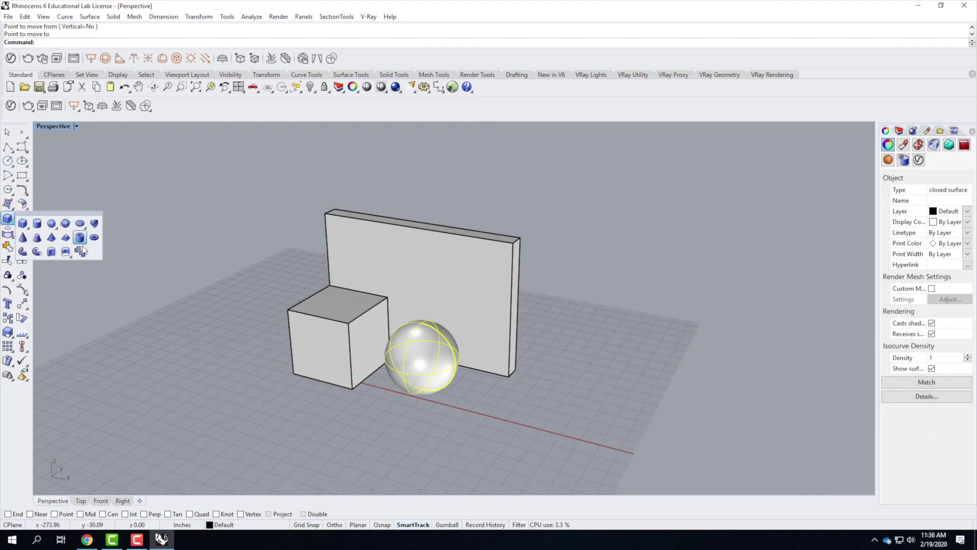
pyautogui.click(22, 237)
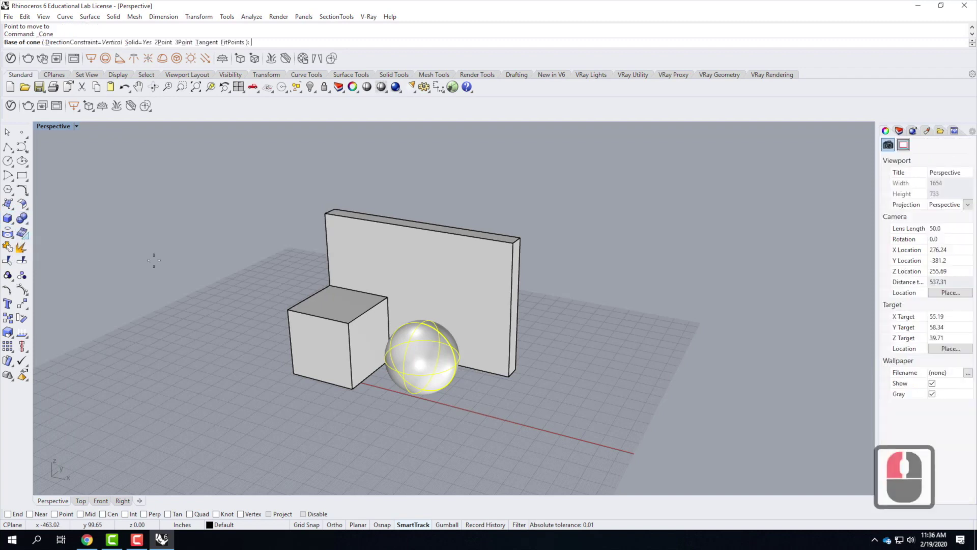
pyautogui.click(495, 405)
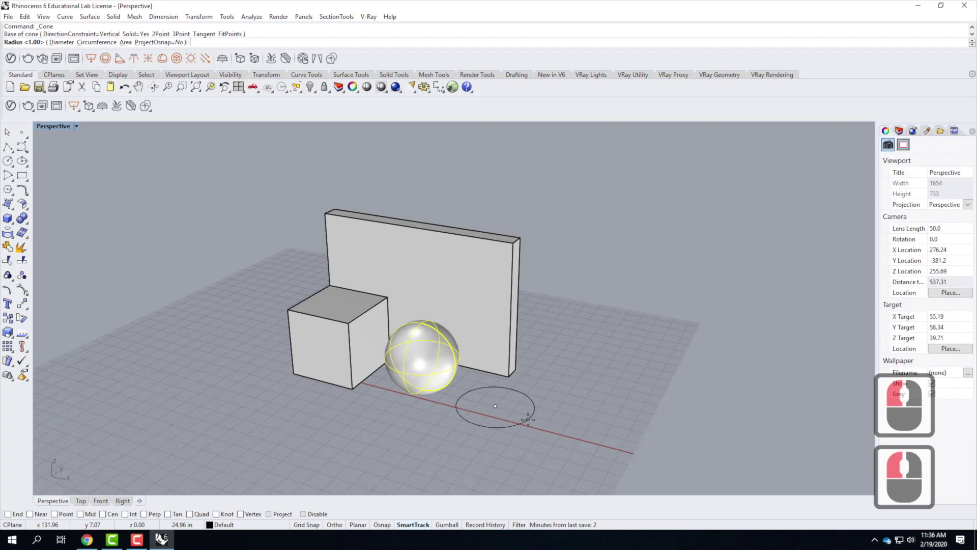
pyautogui.write("2'")
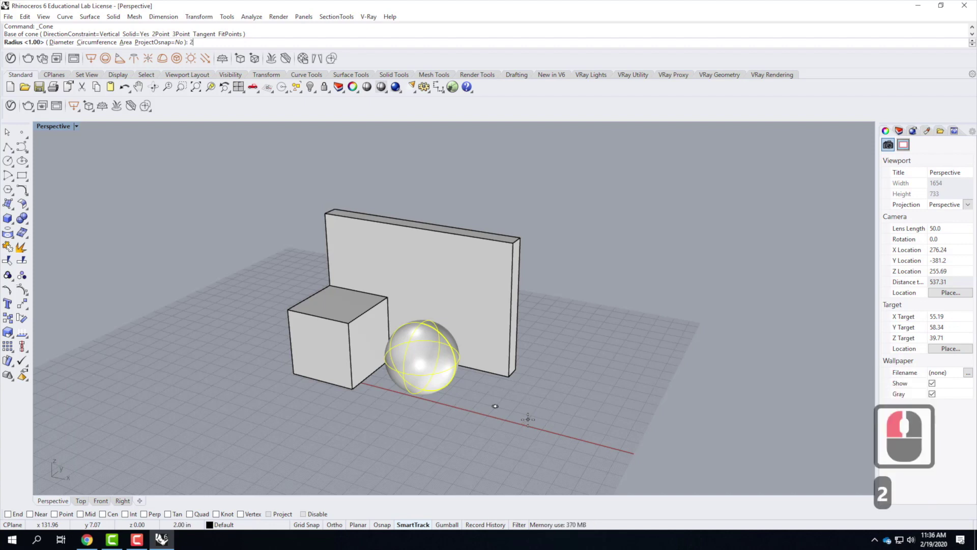
pyautogui.press('Return')
pyautogui.write('\\')
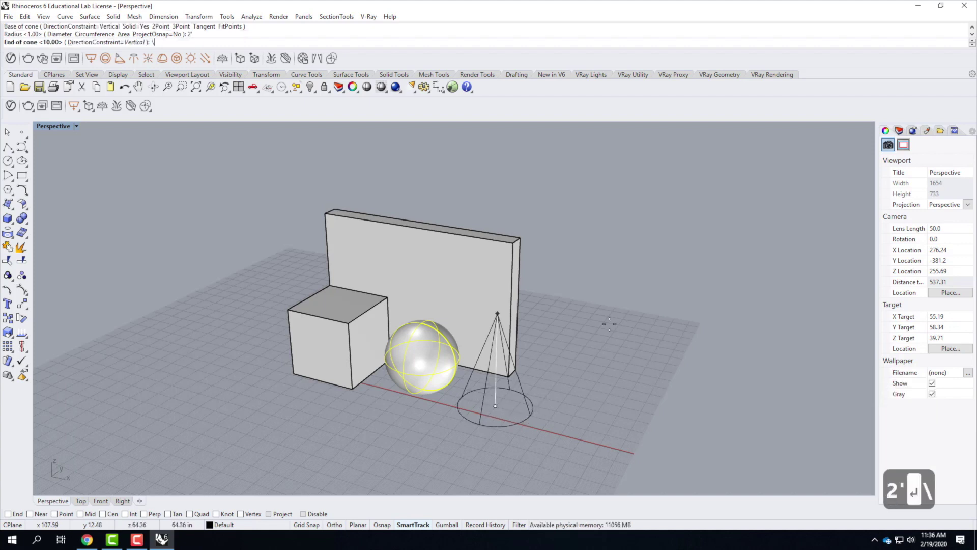
pyautogui.write("1'")
pyautogui.press('Return')
pyautogui.write("'")
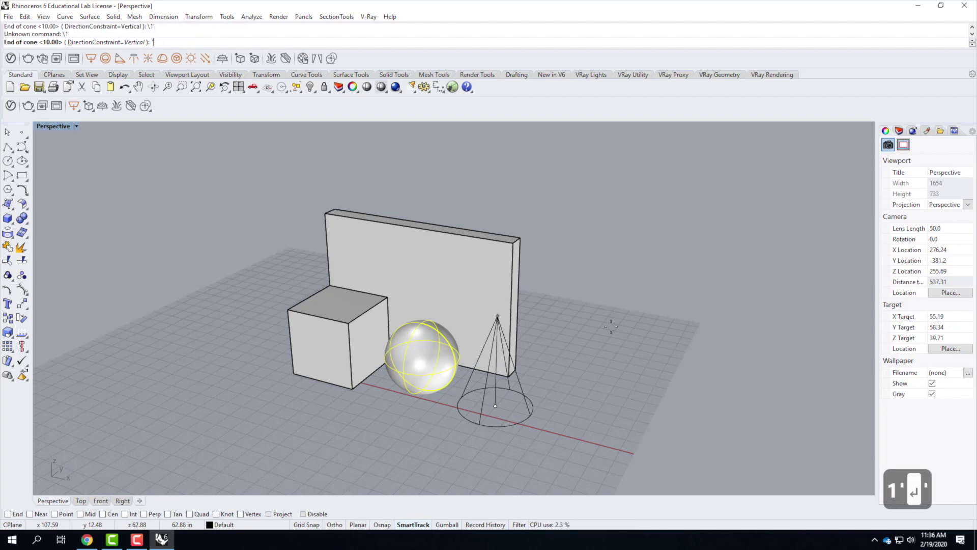
pyautogui.press('BackSpace')
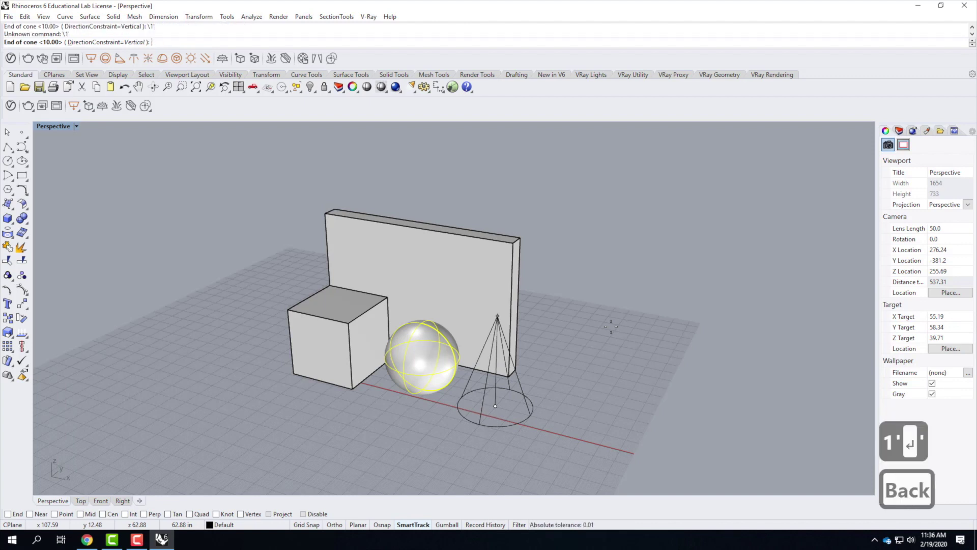
pyautogui.write("4'")
pyautogui.press('Return')
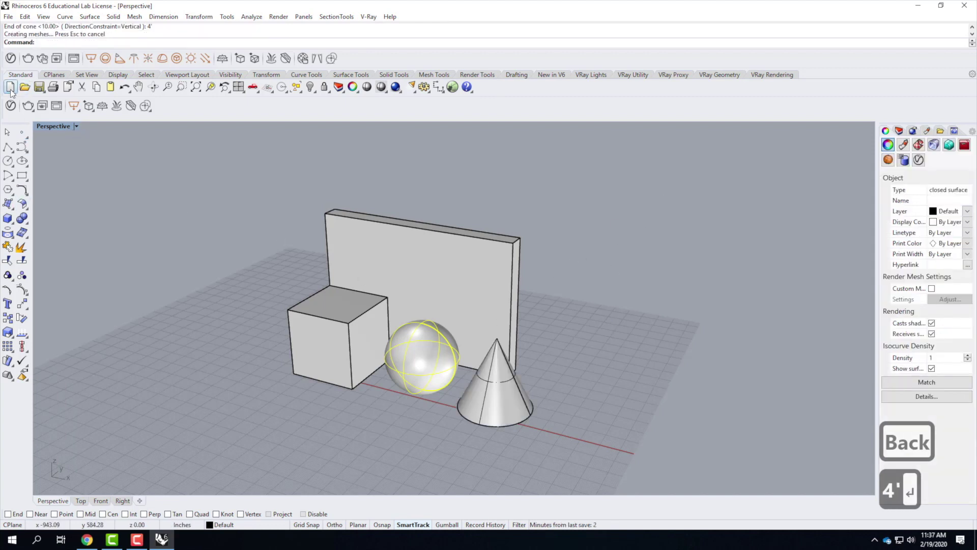
# Create a four-sided inscribed pyramid with a 2' centre-to-corner base and 4' height on the ground plane beside the cone.
pyautogui.click(7, 219)
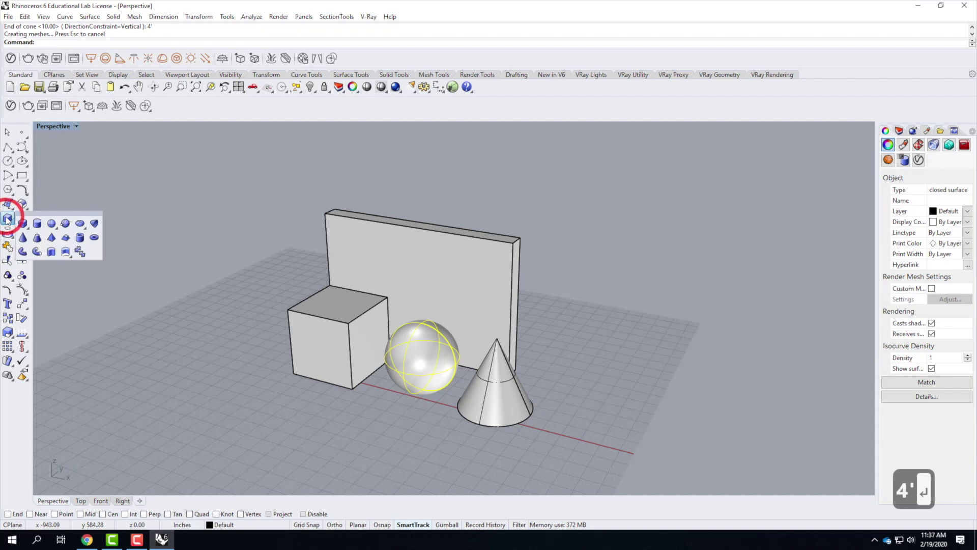
pyautogui.click(51, 237)
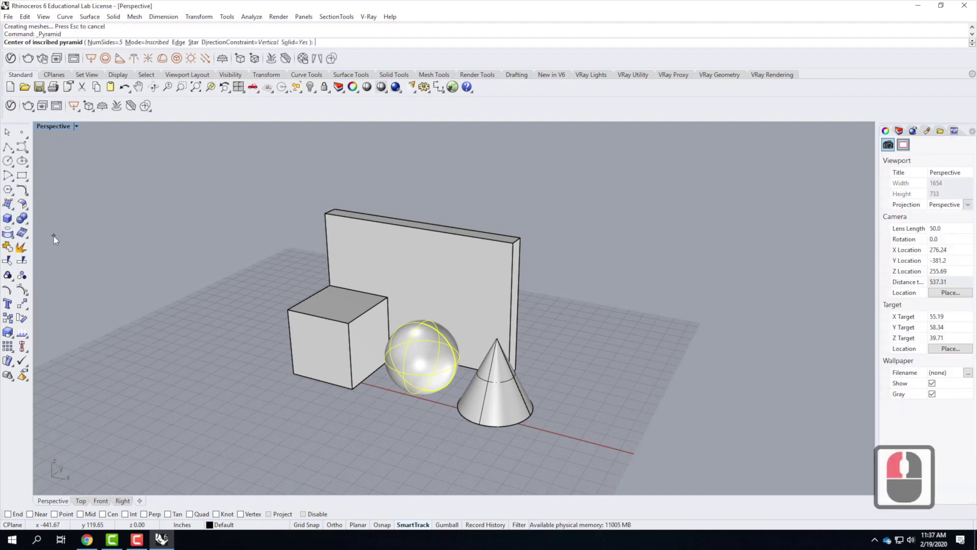
pyautogui.click(100, 43)
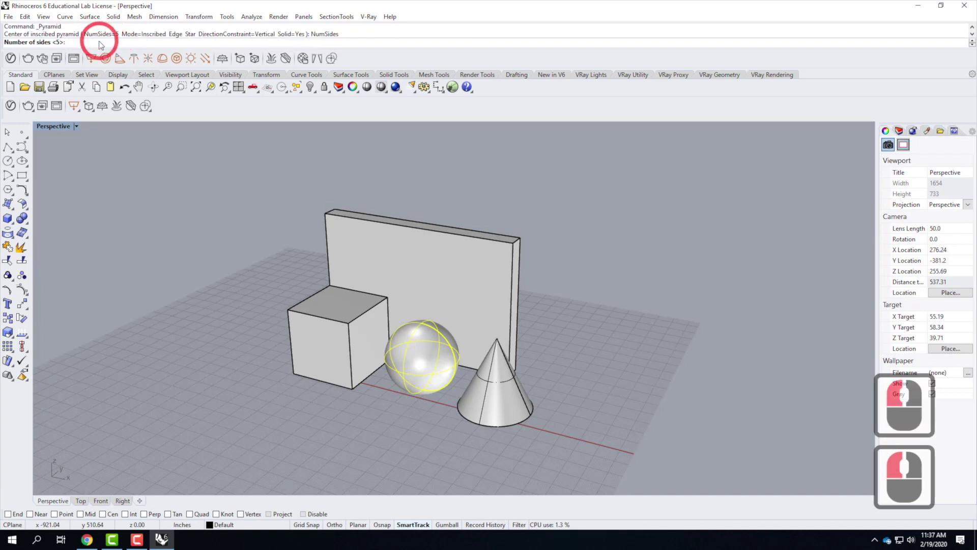
pyautogui.write('4')
pyautogui.press('Return')
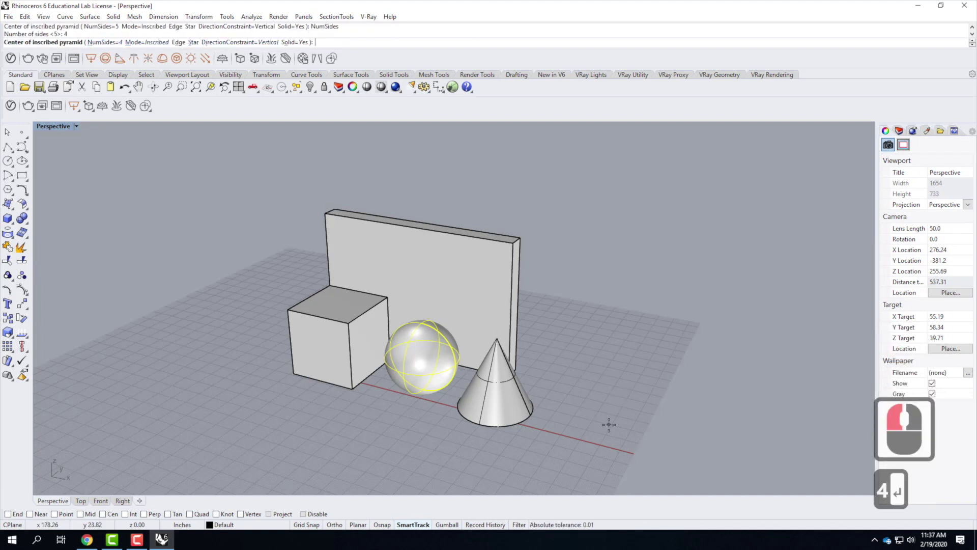
pyautogui.click(582, 437)
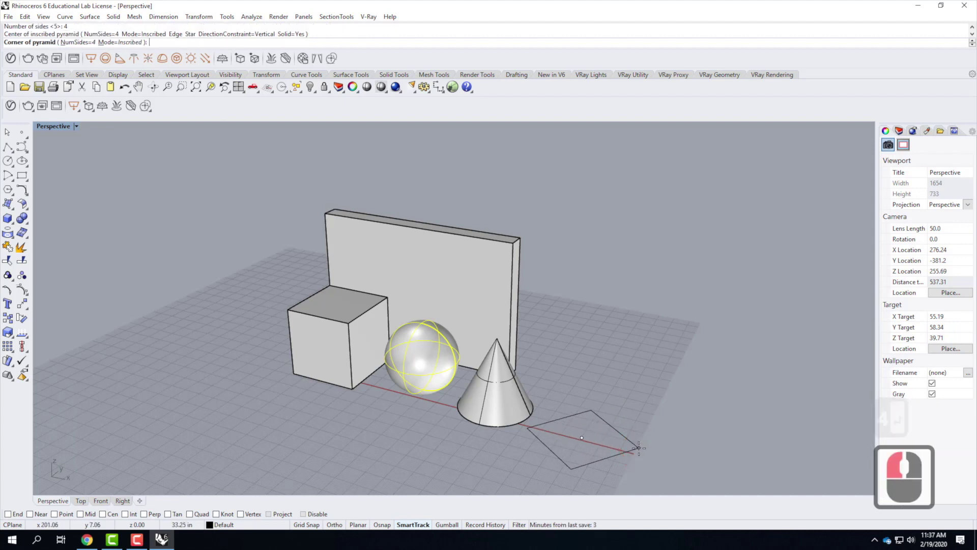
pyautogui.write("2'")
pyautogui.press('Return')
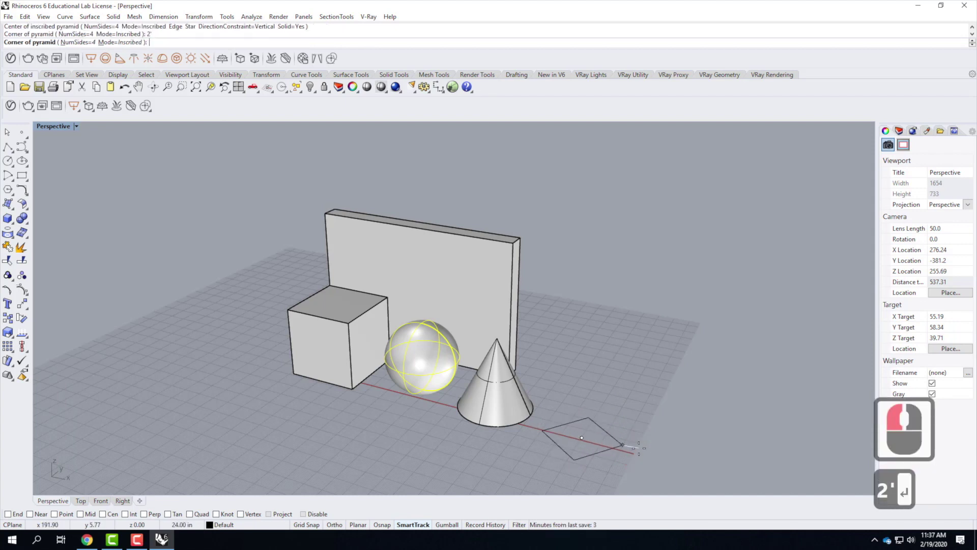
pyautogui.click(700, 449)
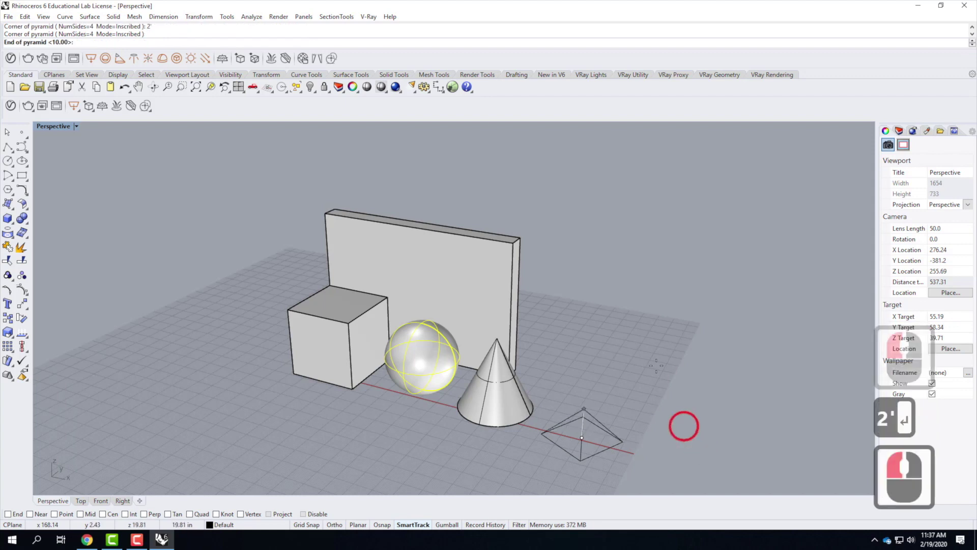
pyautogui.write("4'")
pyautogui.press('Return')
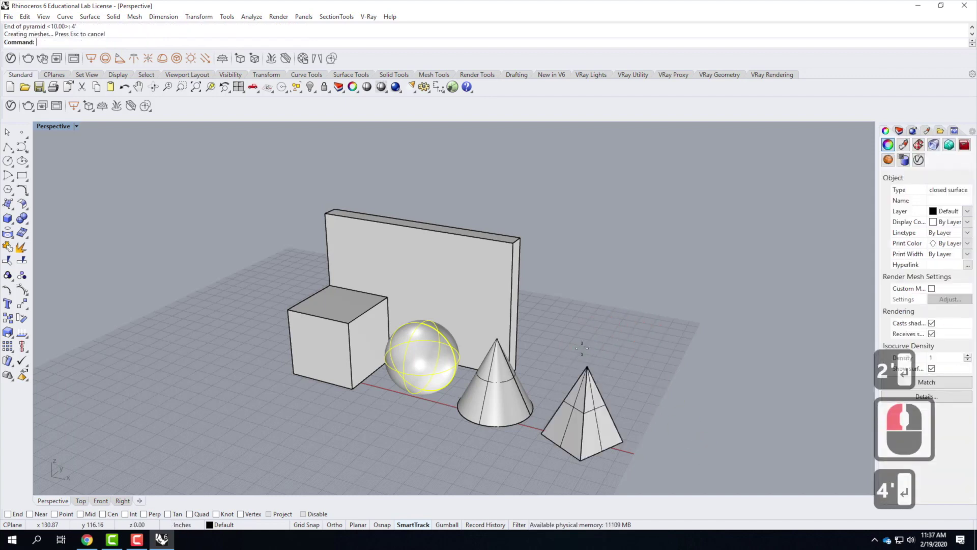
# Start a cylinder with a 2' base radius on the ground plane beside the cube, on the side away from the sphere.
pyautogui.scroll(-2, 540, 344)
pyautogui.click(568, 344)
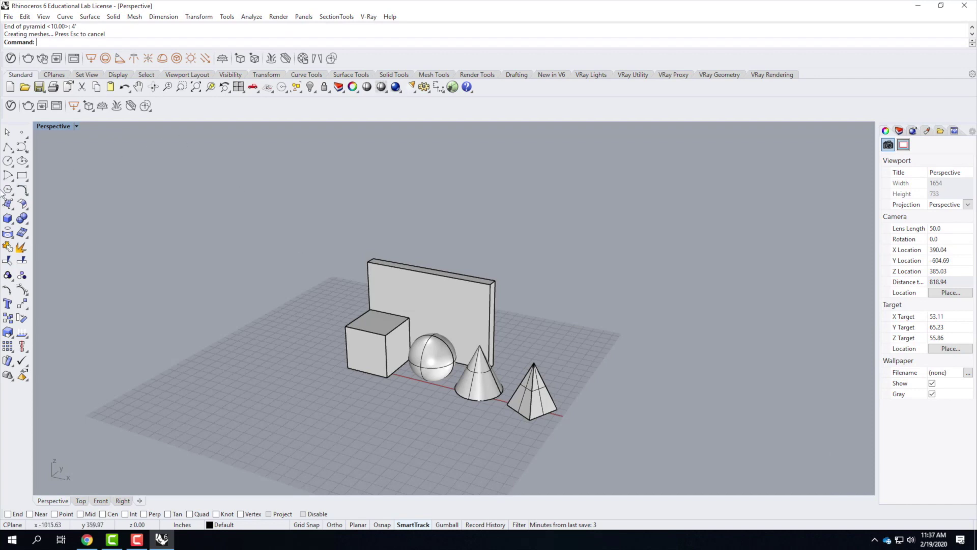
pyautogui.click(11, 220)
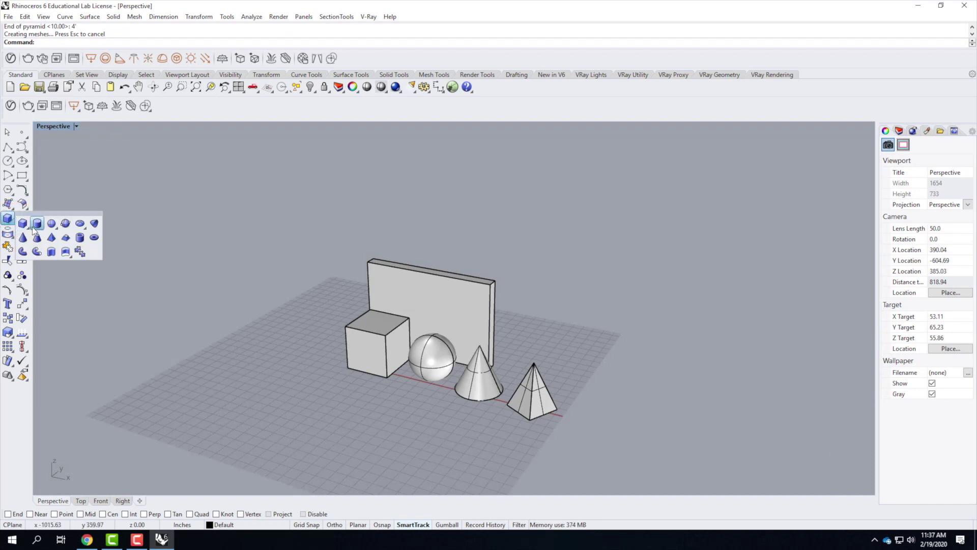
pyautogui.click(34, 227)
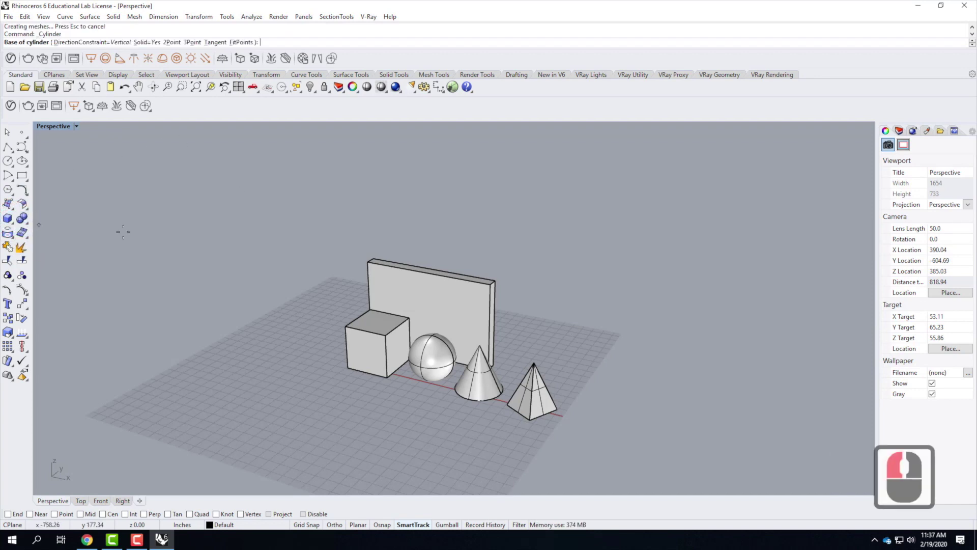
pyautogui.click(323, 381)
pyautogui.write('2')
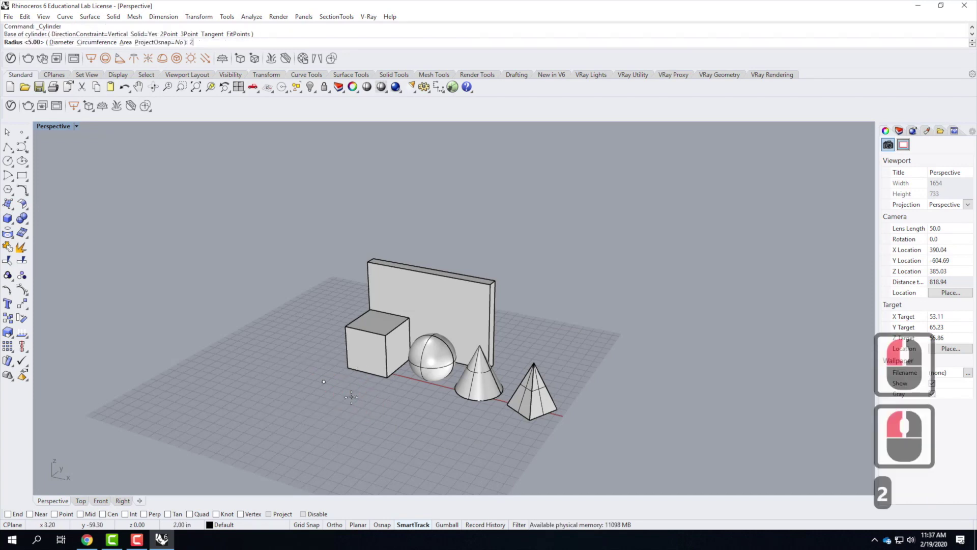
pyautogui.write("'")
pyautogui.press('Return')
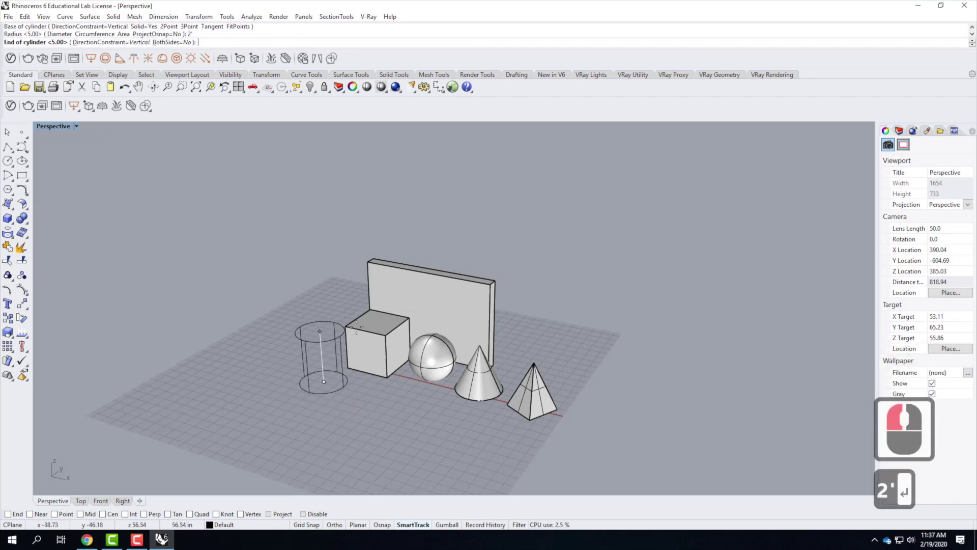
# Enable the End, Perp and Mid object snaps and match the cylinder's height to the cube's nearest top corner.
pyautogui.click(8, 513)
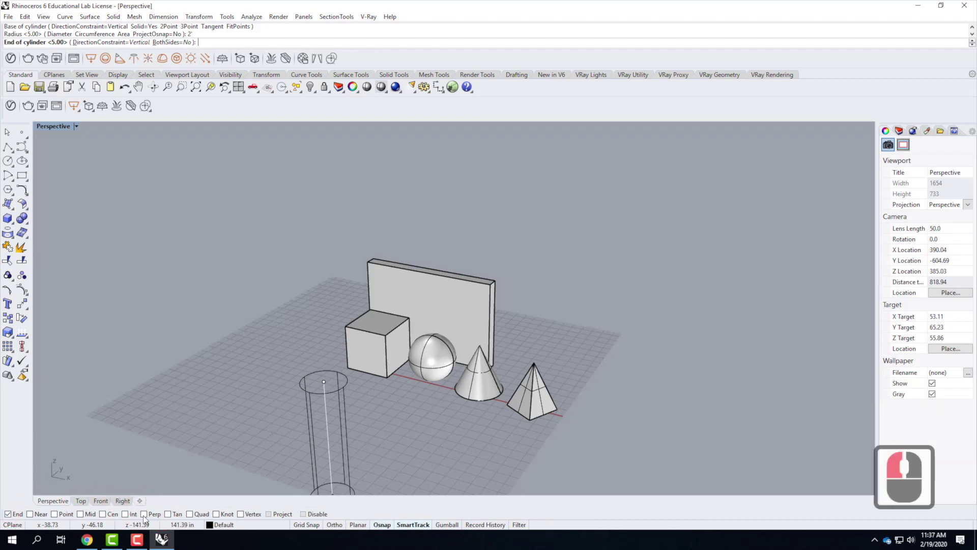
pyautogui.click(144, 514)
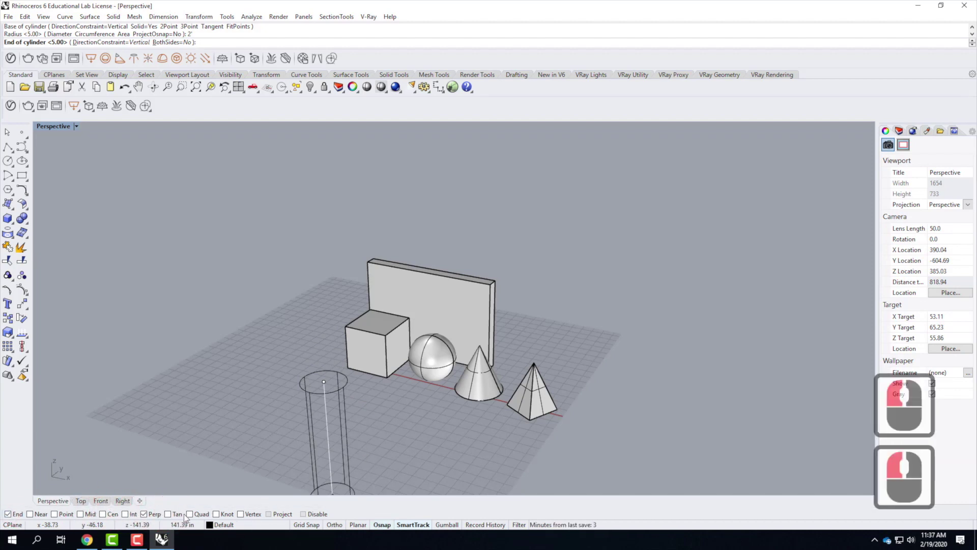
pyautogui.click(83, 514)
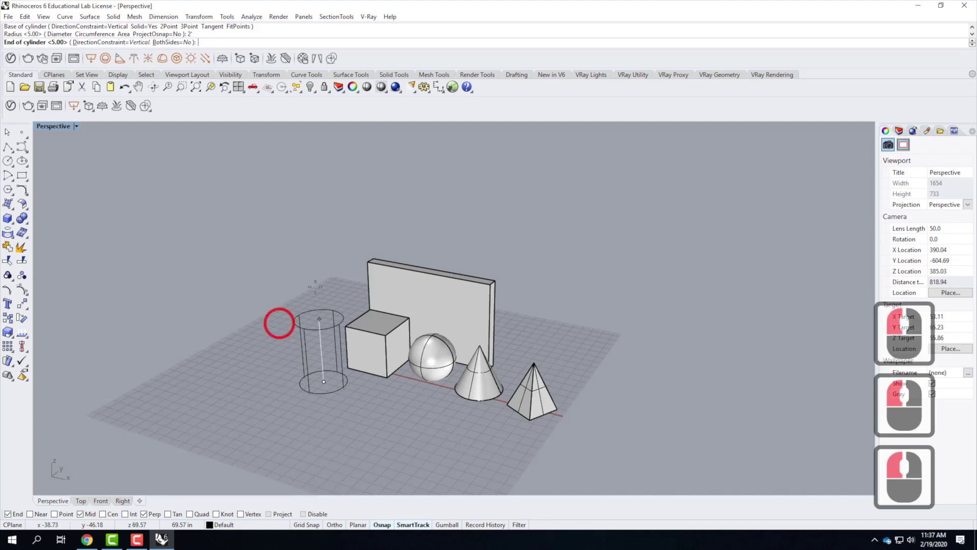
pyautogui.click(346, 324)
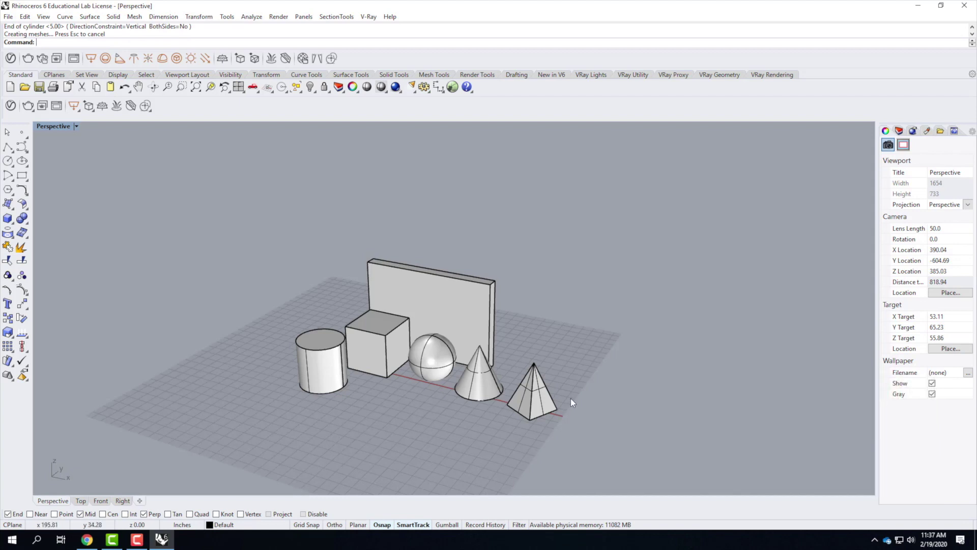
pyautogui.click(575, 275)
pyautogui.click(349, 223)
pyautogui.click(270, 450)
# Rename Layer 01 as Environment and Layer 02 as IP.
pyautogui.click(899, 131)
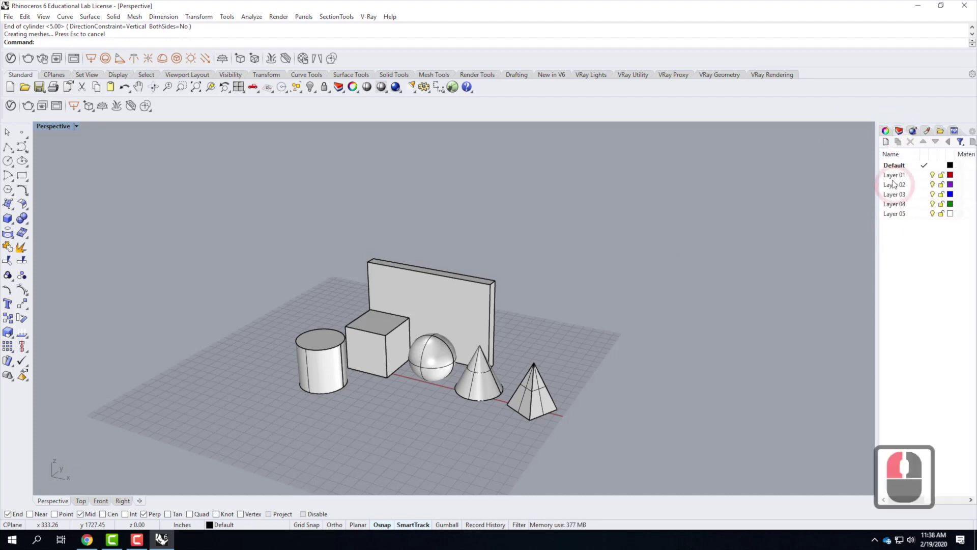
pyautogui.click(888, 176)
pyautogui.doubleClick(888, 177)
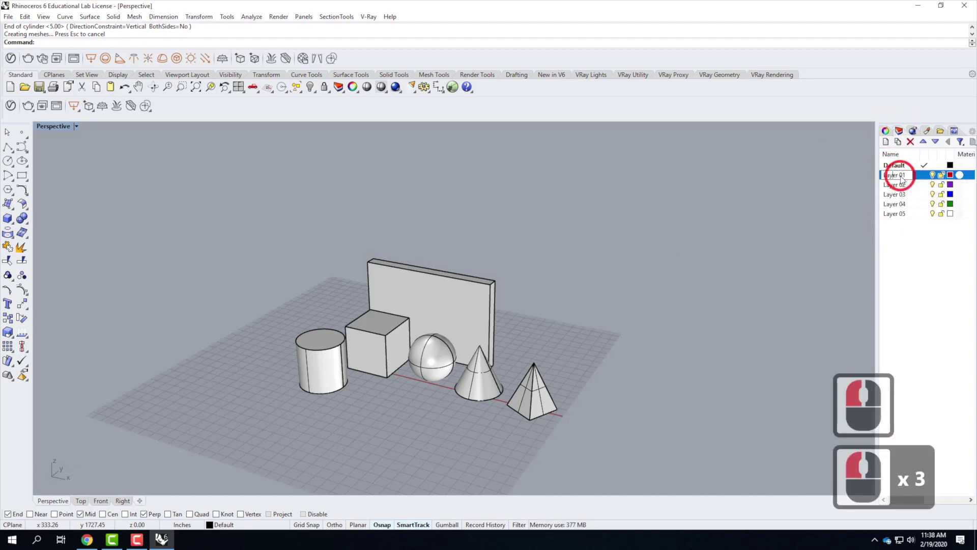
pyautogui.write('E')
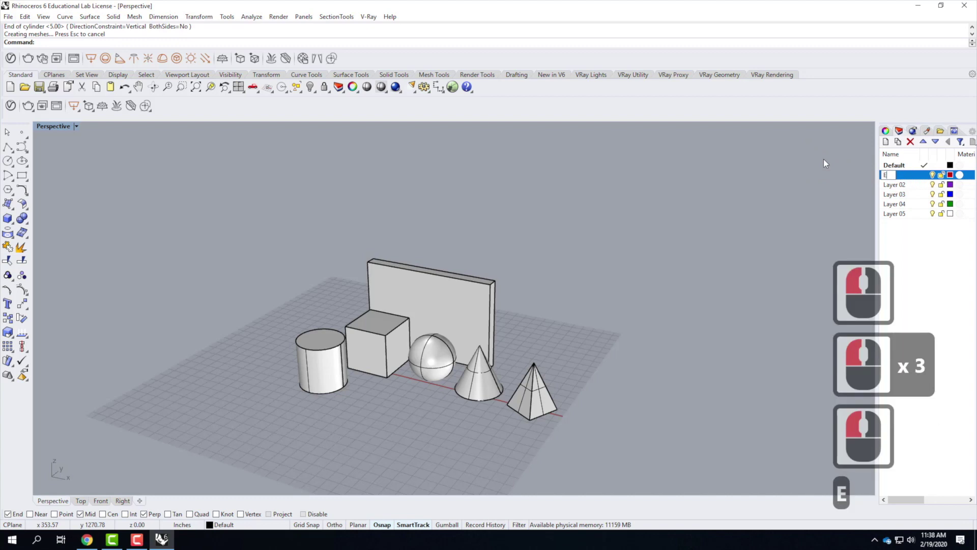
pyautogui.write('nvironment')
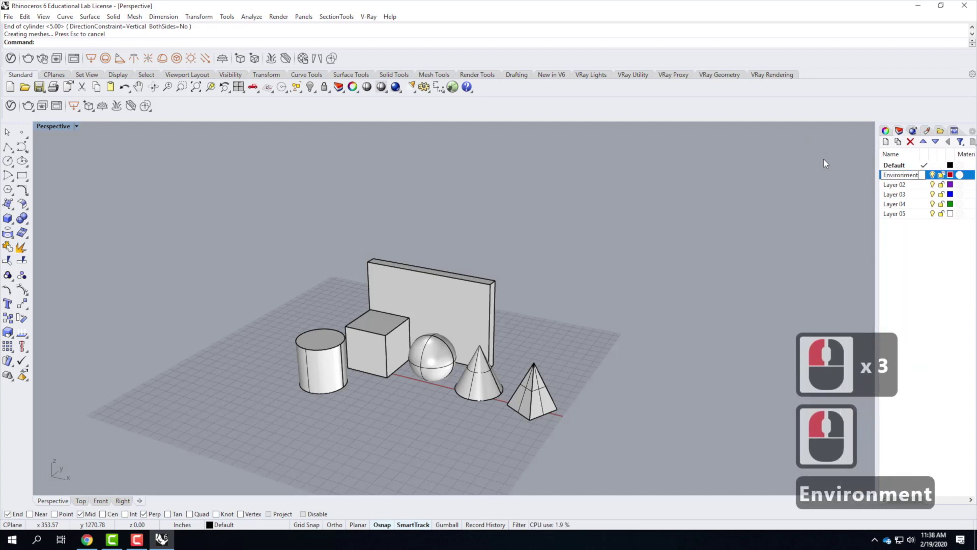
pyautogui.click(894, 186)
pyautogui.doubleClick(894, 185)
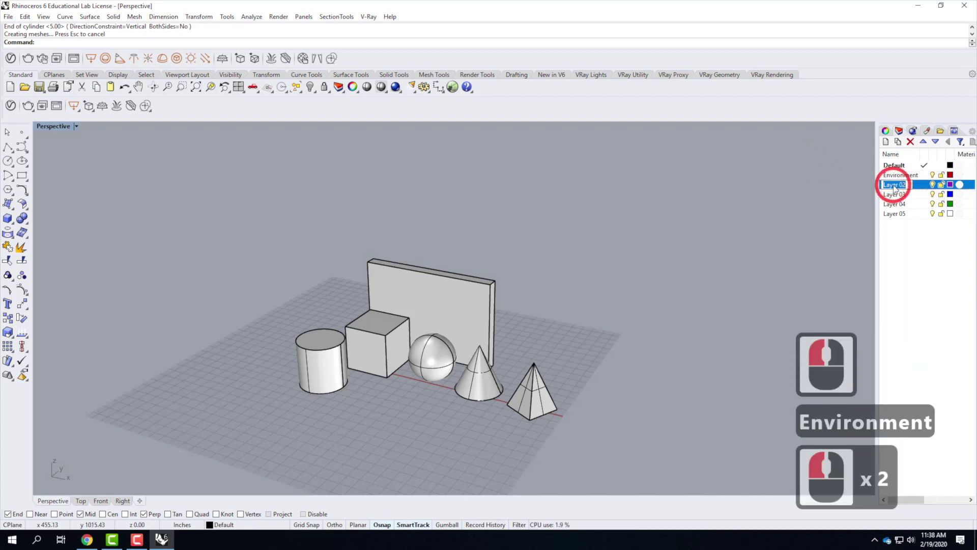
pyautogui.write('IP')
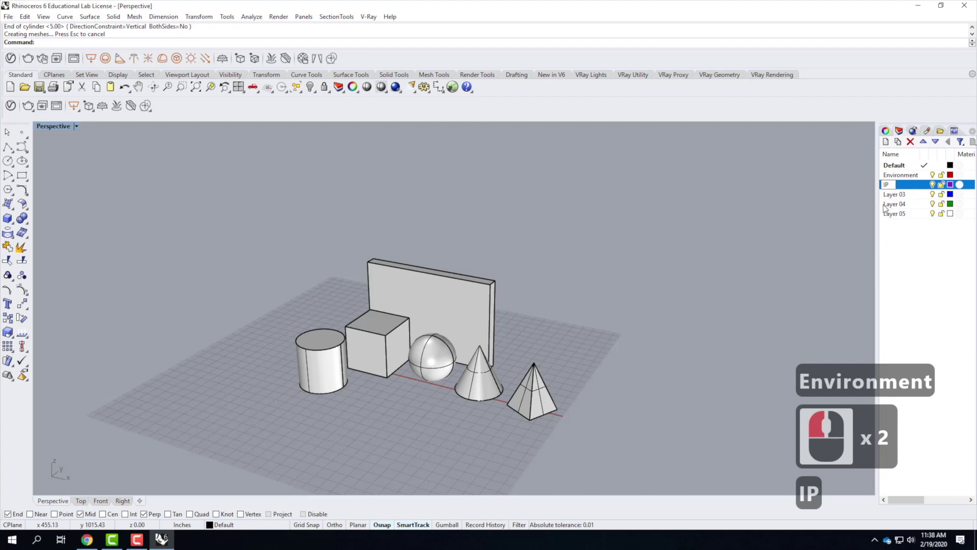
# Rename Layer 03 as Light and nest the IP and Light layers under Environment.
pyautogui.doubleClick(895, 195)
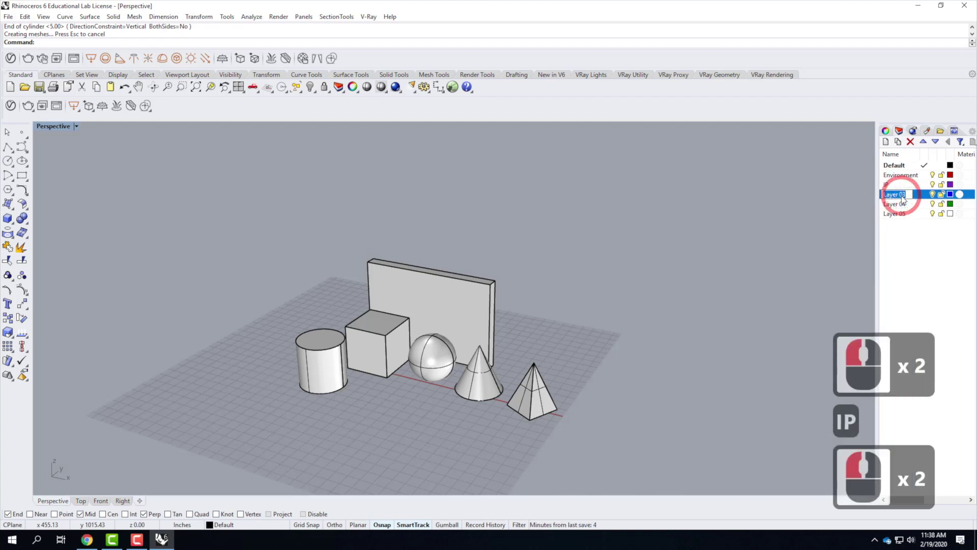
pyautogui.write('Light')
pyautogui.press('Return')
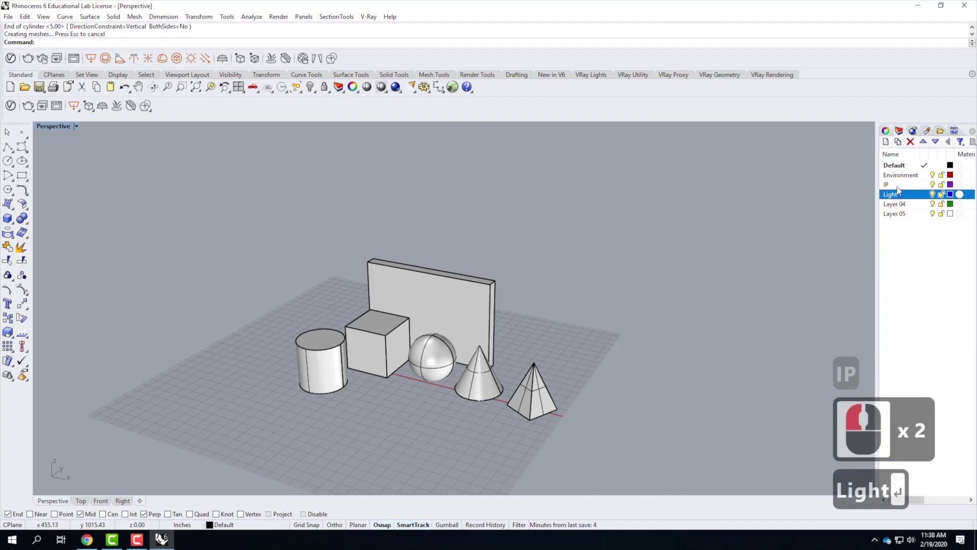
pyautogui.keyDown('shift'); pyautogui.click(892, 187); pyautogui.keyUp('shift')
pyautogui.moveTo(891, 186); pyautogui.dragTo(896, 176)
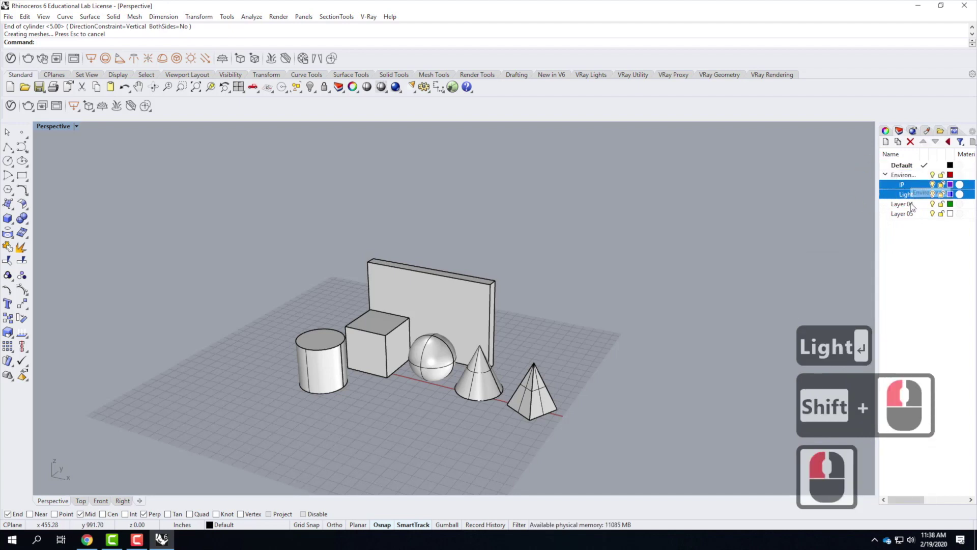
# Make IP the current layer and add a V-Ray infinite plane to the scene on it.
pyautogui.click(923, 185)
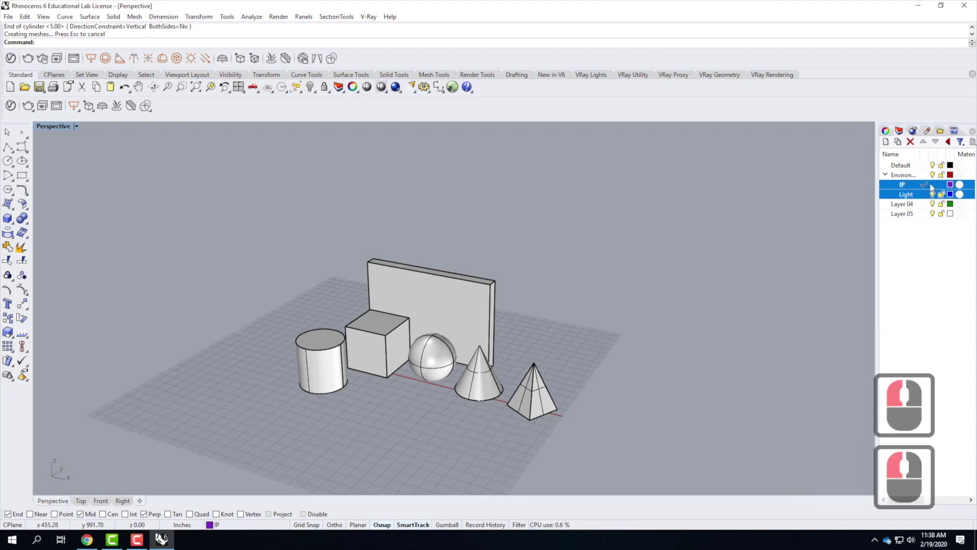
pyautogui.click(927, 270)
pyautogui.click(220, 246)
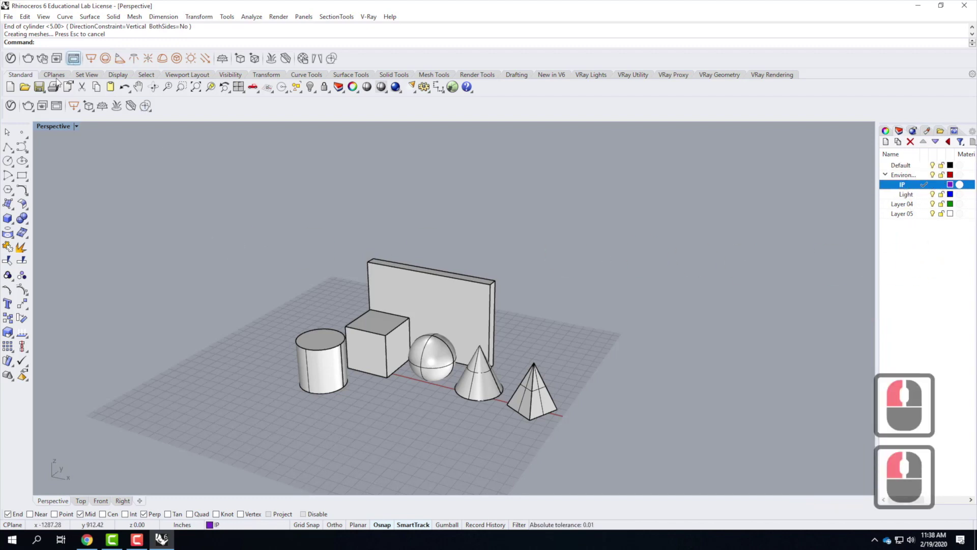
pyautogui.click(102, 106)
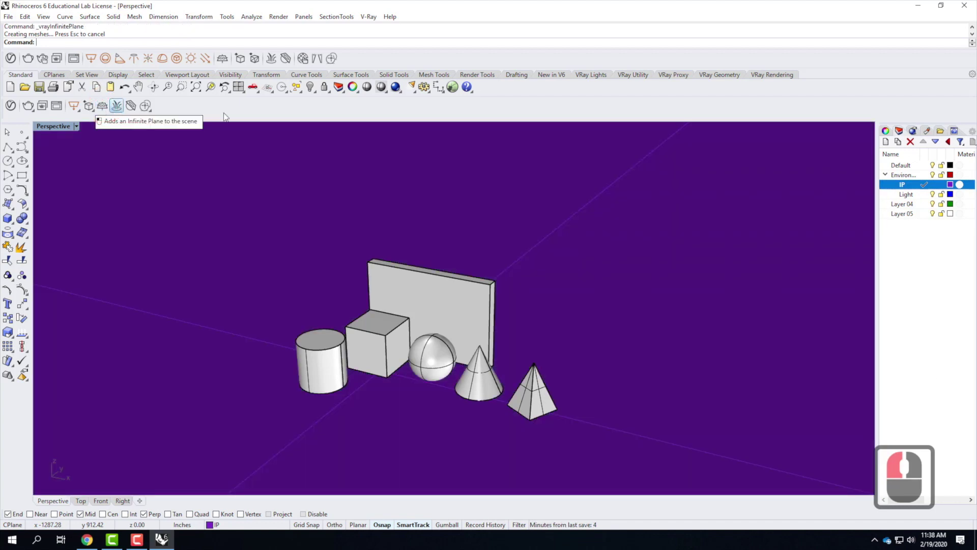
# Change the IP layer's colour to Black.
pyautogui.click(950, 185)
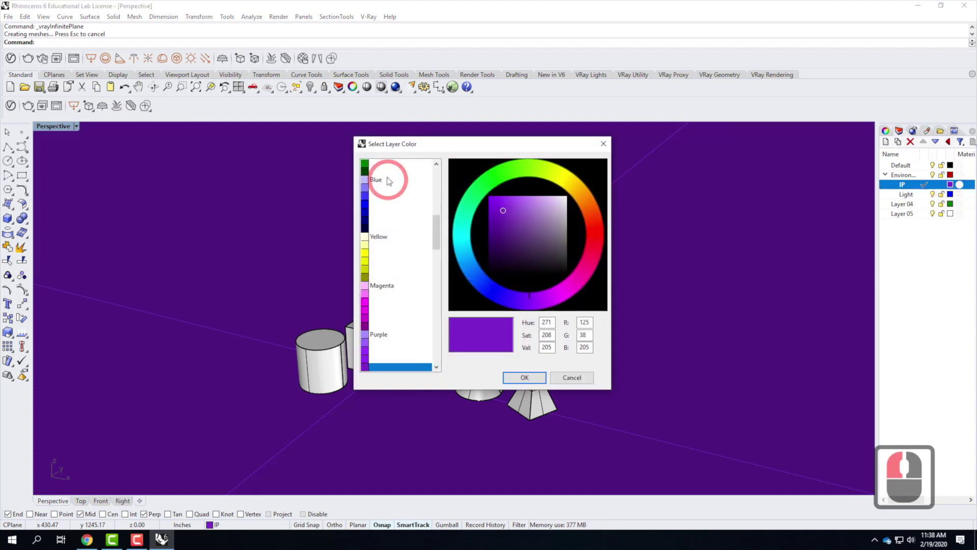
pyautogui.scroll(14, 418, 248)
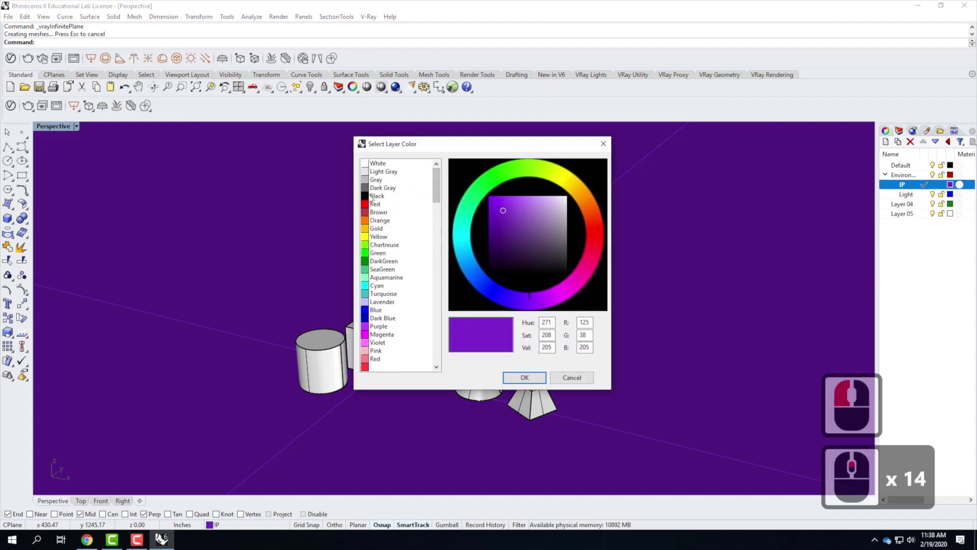
pyautogui.click(377, 196)
pyautogui.click(524, 375)
pyautogui.click(525, 373)
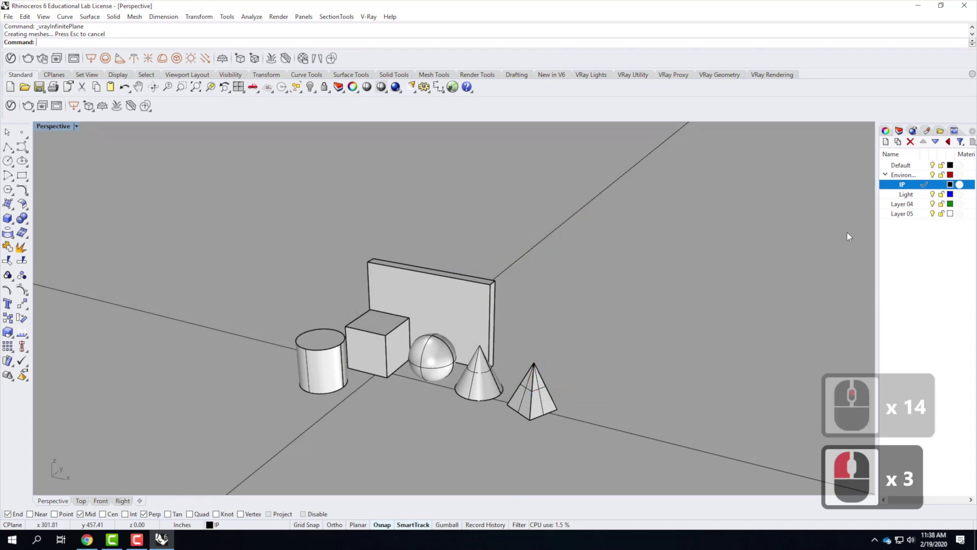
# Make Light the current layer and draw a guide box beside the cylinder, on the side away from the cube.
pyautogui.click(907, 195)
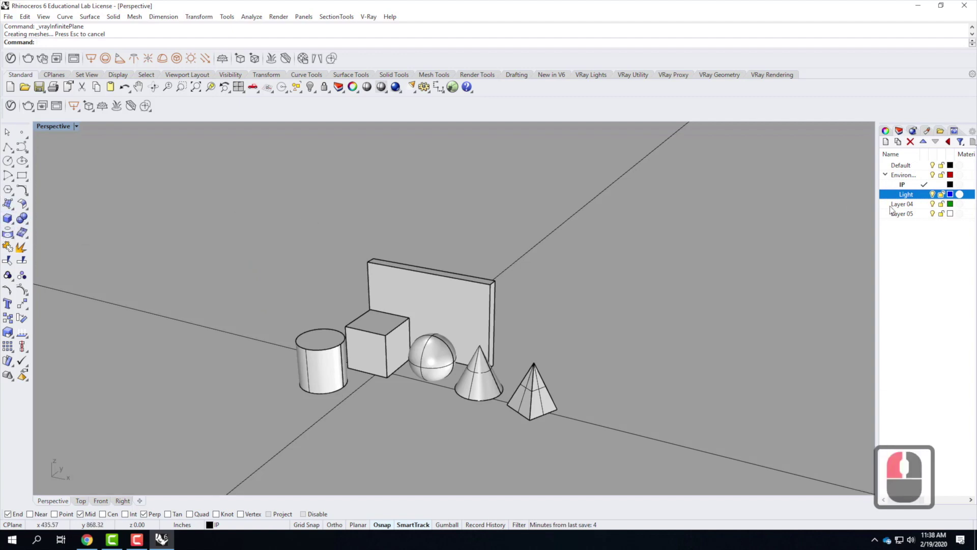
pyautogui.click(924, 194)
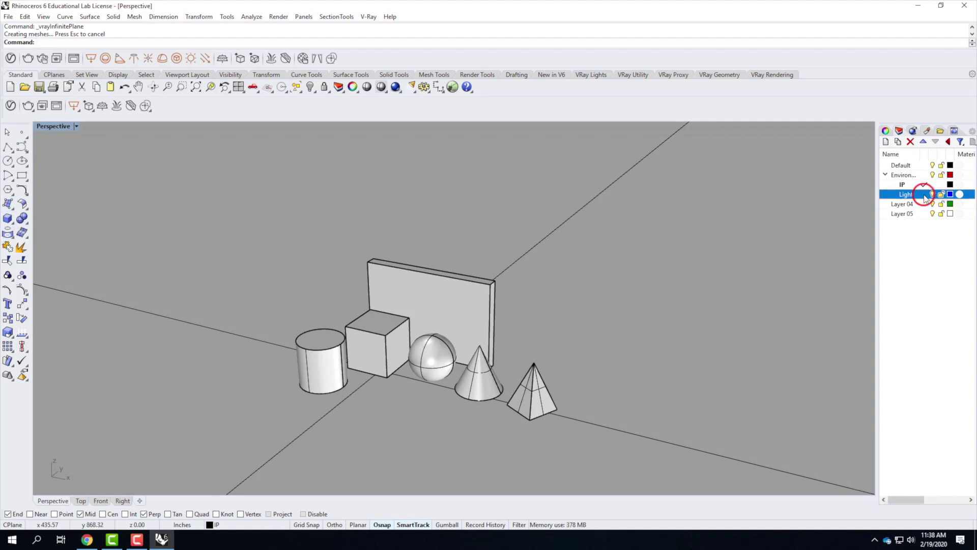
pyautogui.click(7, 218)
pyautogui.click(263, 377)
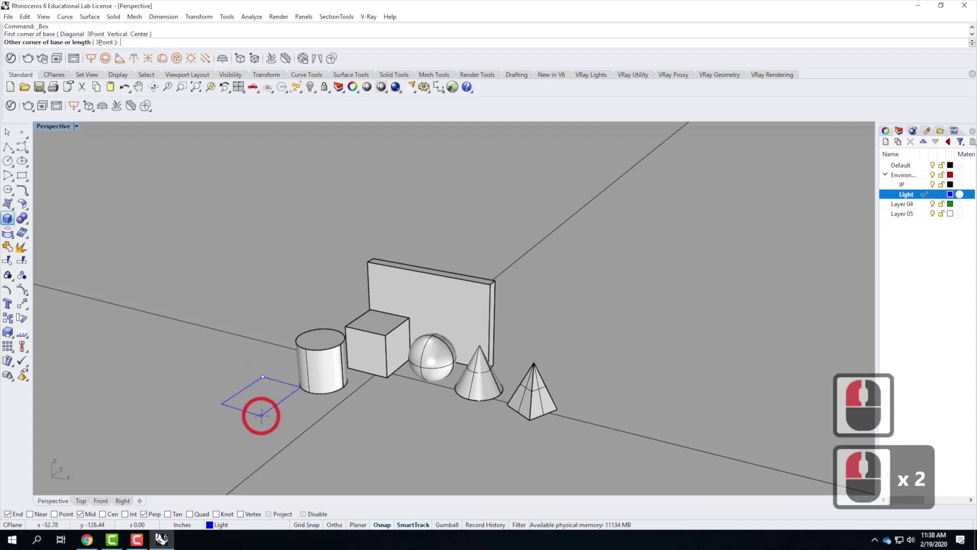
pyautogui.click(260, 415)
pyautogui.click(244, 342)
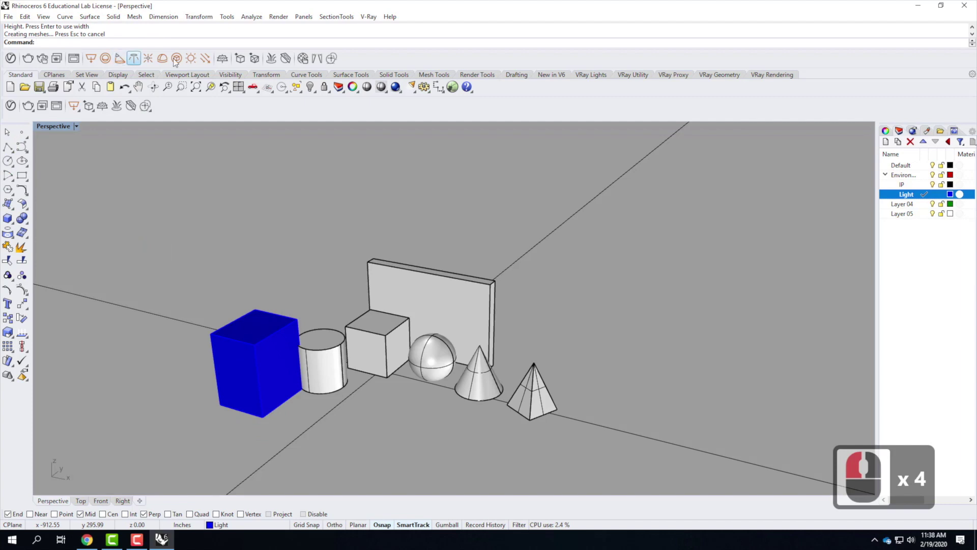
# Move the guide box slightly further away from the cylinder.
pyautogui.click(206, 60)
pyautogui.click(316, 409)
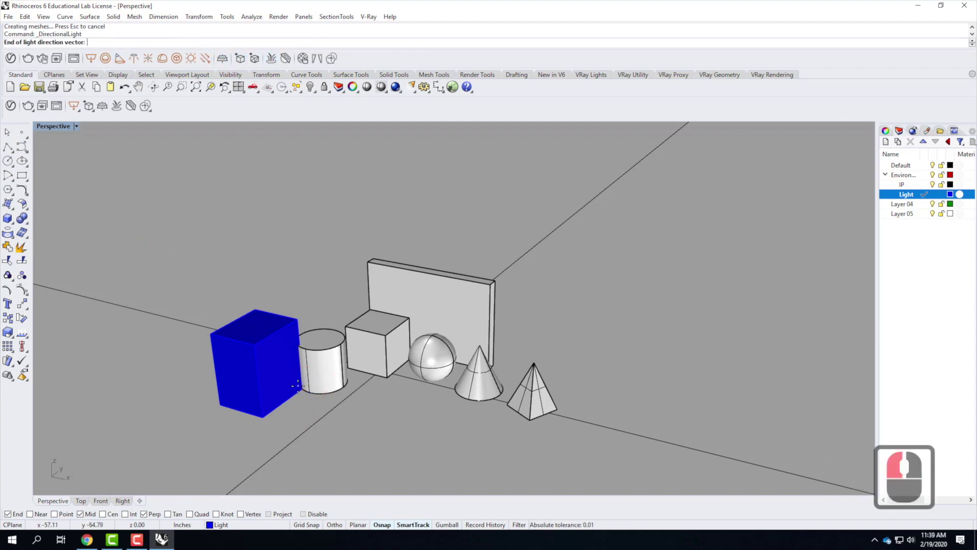
pyautogui.click(7, 133)
pyautogui.moveTo(272, 371); pyautogui.dragTo(253, 385)
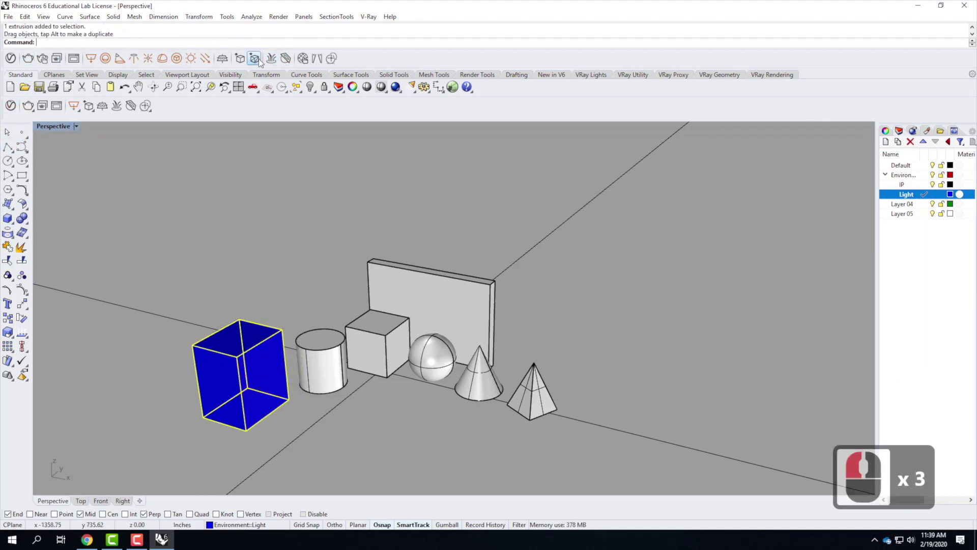
# Add a directional light along the guide box's diagonal, from its far top corner to the bottom corner nearest the cylinder, and delete the box.
pyautogui.click(208, 61)
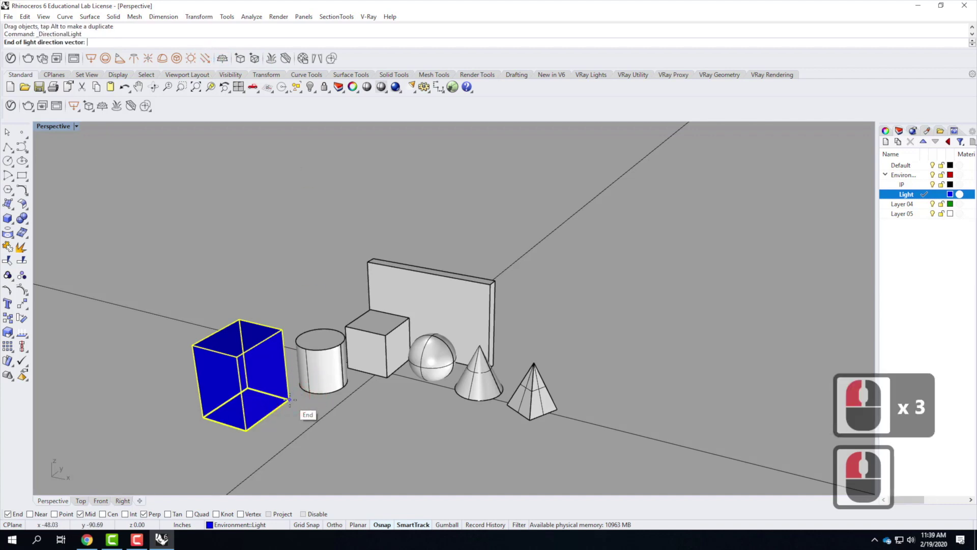
pyautogui.click(290, 400)
pyautogui.click(194, 346)
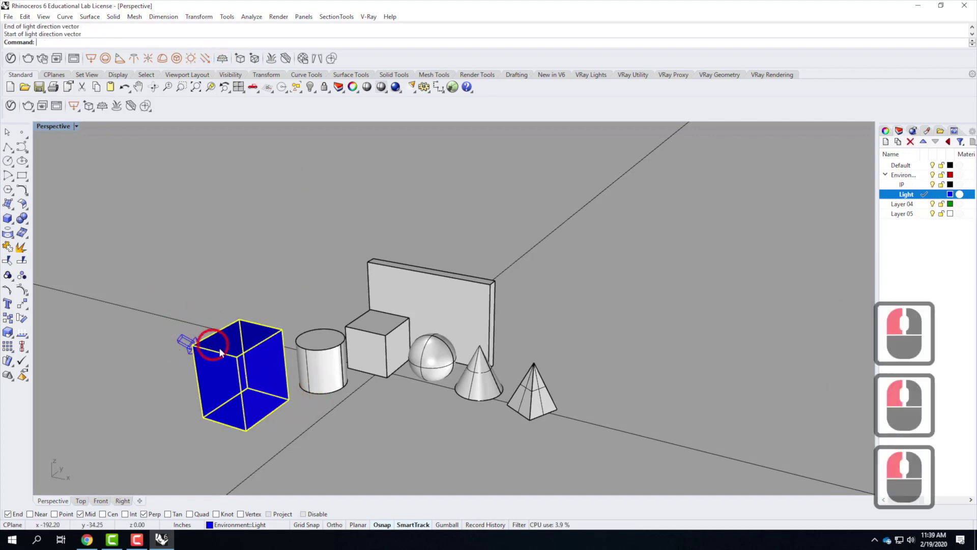
pyautogui.click(239, 342)
pyautogui.press('Delete')
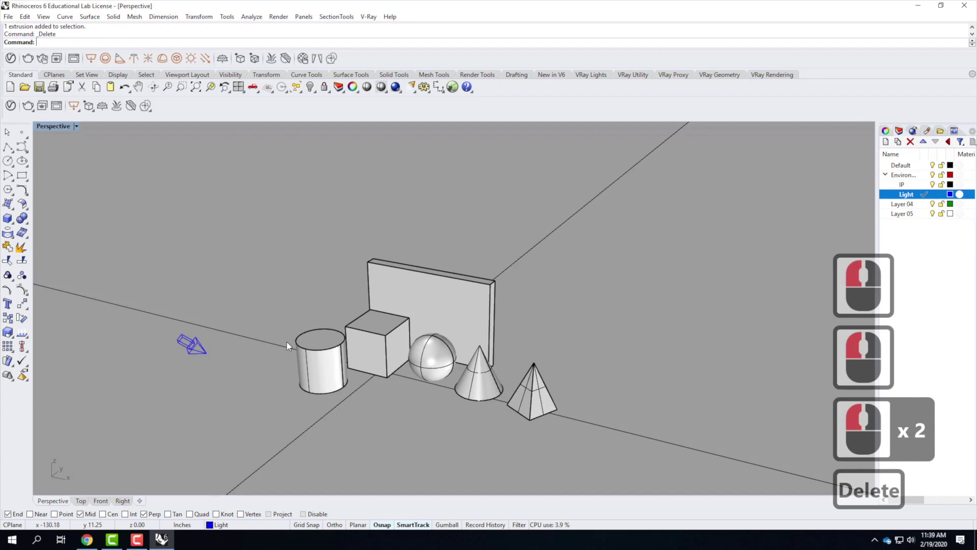
pyautogui.moveTo(137, 408); pyautogui.dragTo(179, 393, button='right')
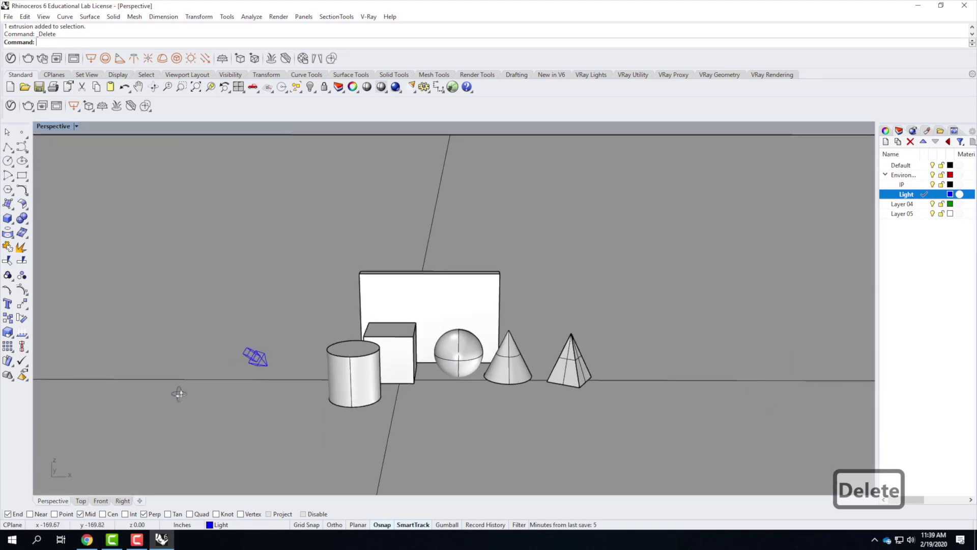
pyautogui.scroll(2, 454, 377)
pyautogui.moveTo(534, 383); pyautogui.dragTo(479, 398, button='right')
pyautogui.scroll(-3, 480, 398)
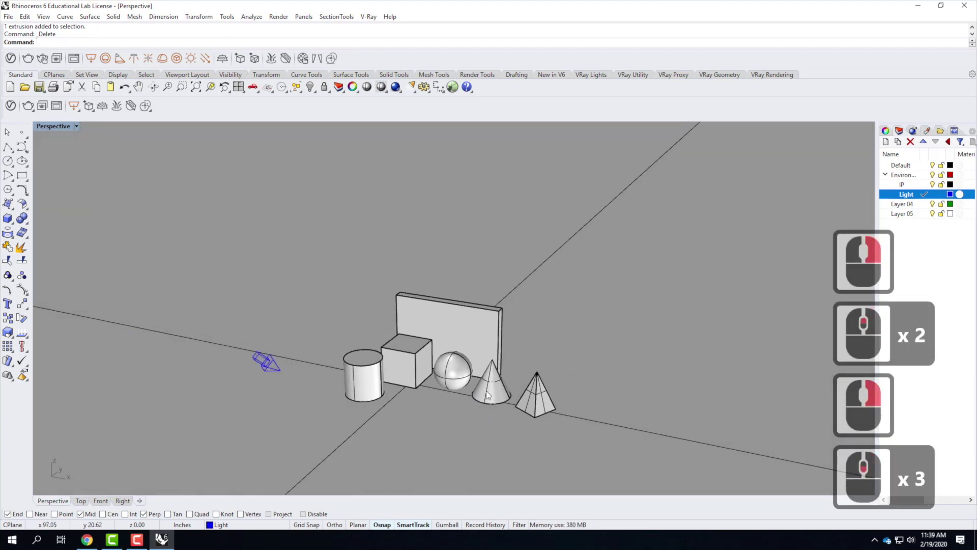
pyautogui.scroll(2, 419, 362)
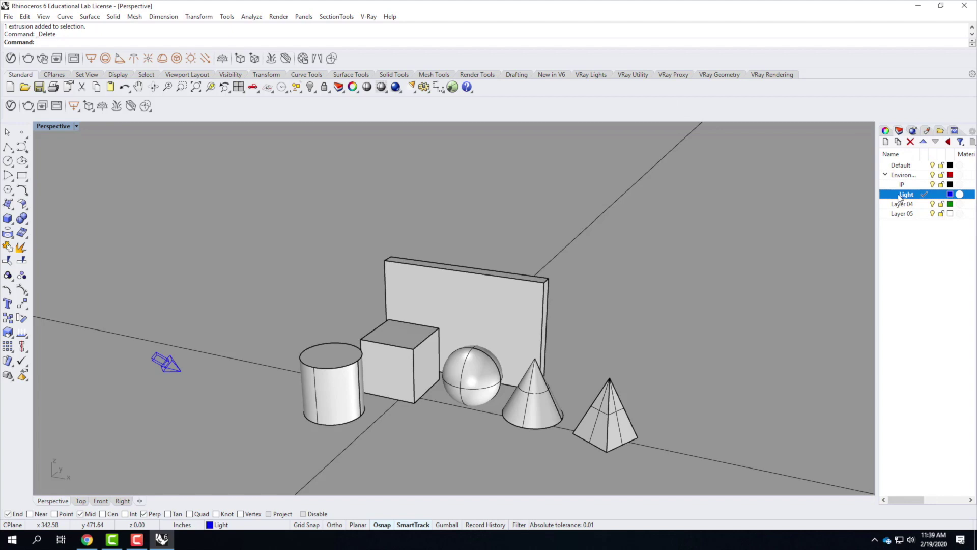
# Make Default the current layer and lock the Environment layer together with its sublayers.
pyautogui.click(941, 176)
pyautogui.click(539, 306)
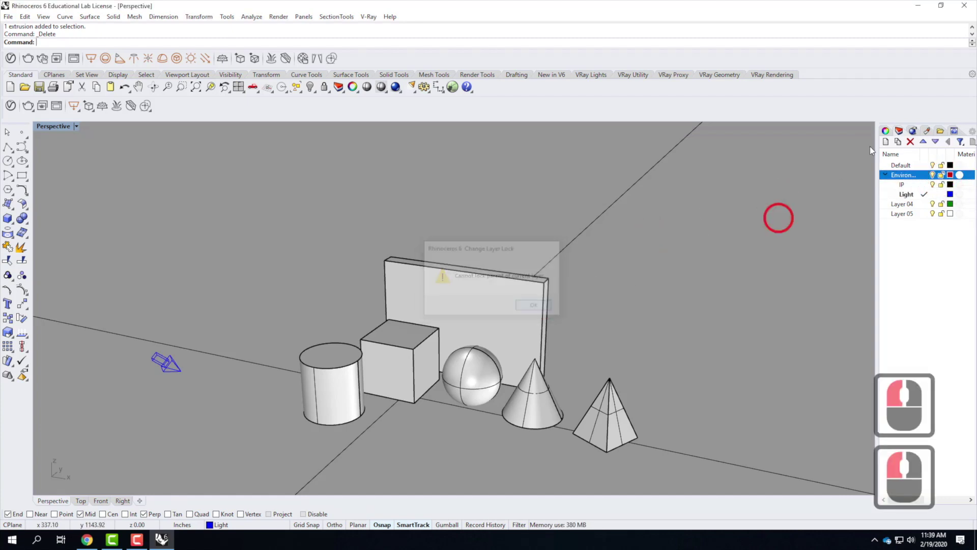
pyautogui.click(925, 167)
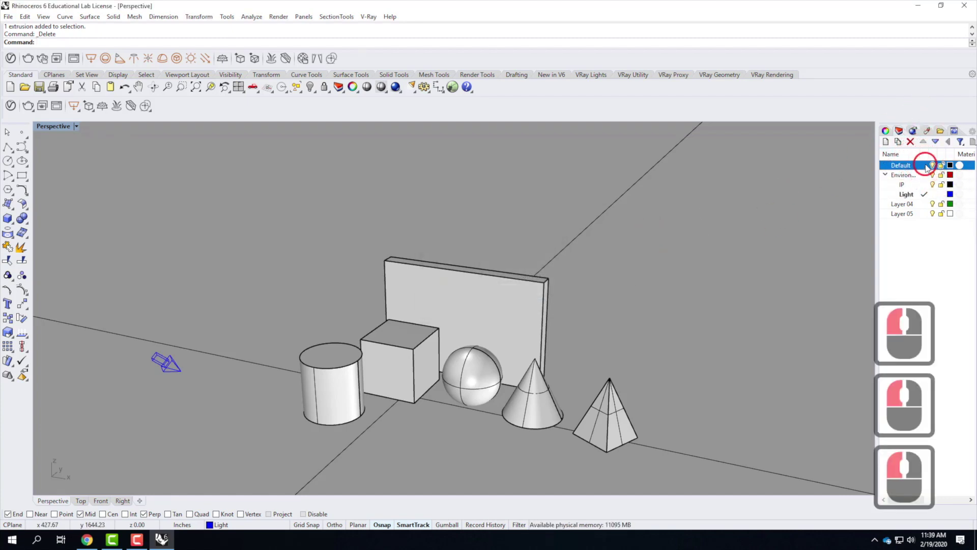
pyautogui.click(924, 165)
pyautogui.click(941, 175)
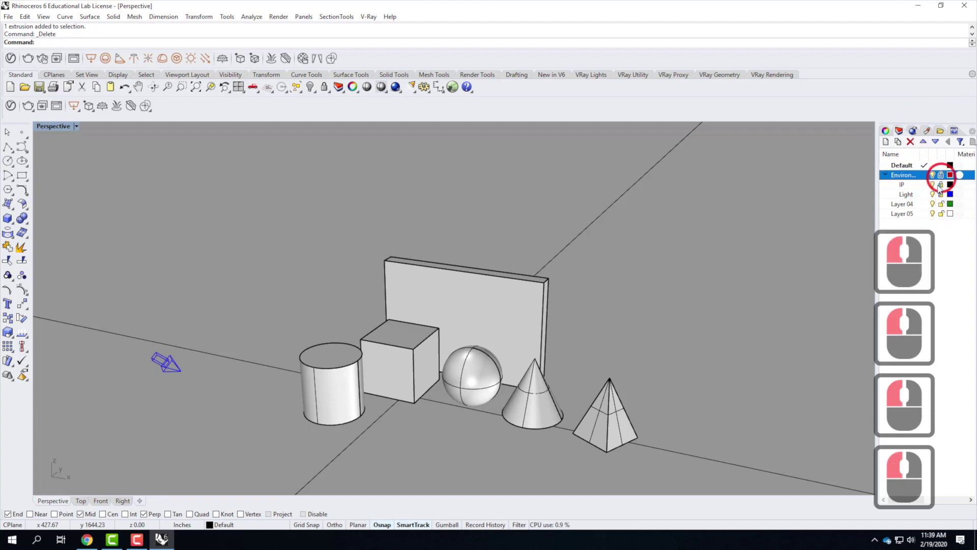
# Test the layer lock by trying to select the wall and the infinite plane.
pyautogui.click(519, 289)
pyautogui.click(619, 208)
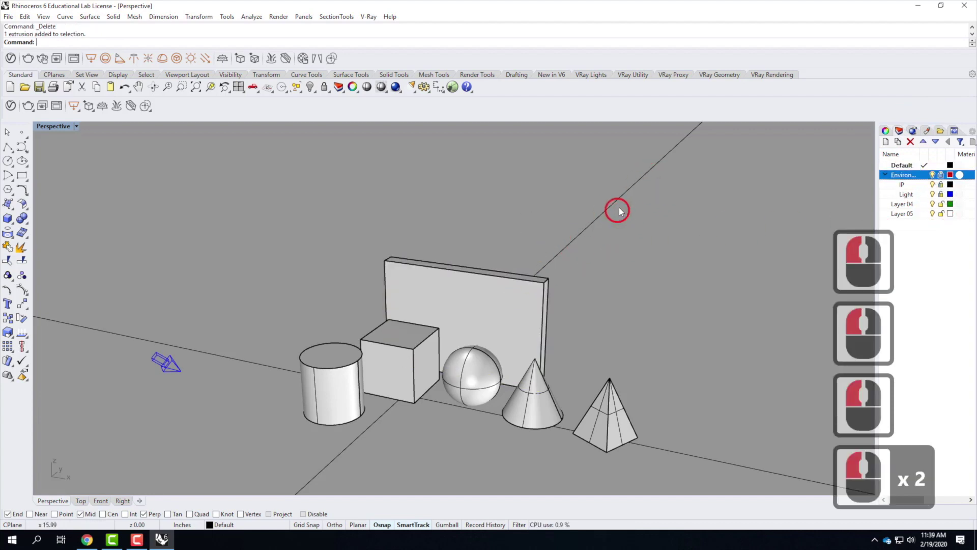
pyautogui.click(114, 407)
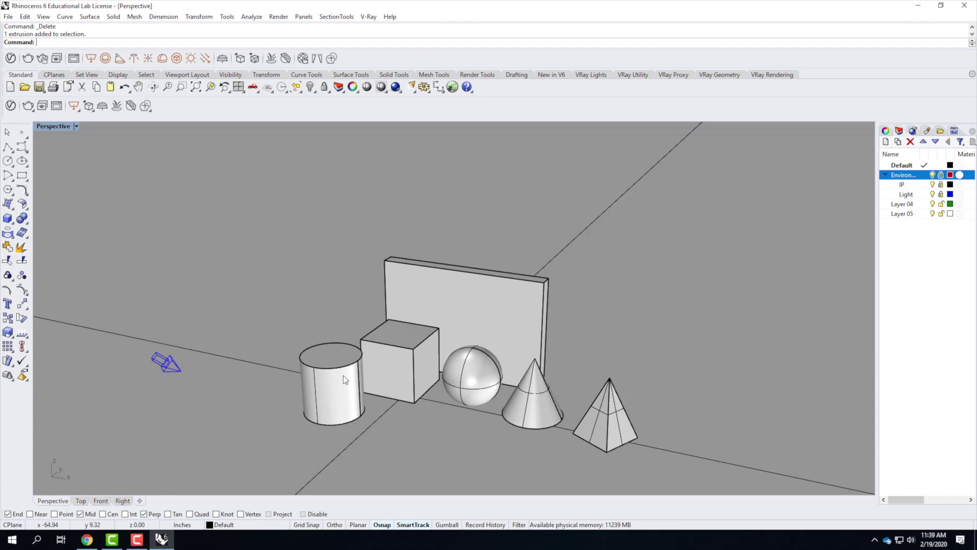
# Hide the cylinder, sphere, cone, pyramid and wall, leaving only the cube among the solids.
pyautogui.click(325, 375)
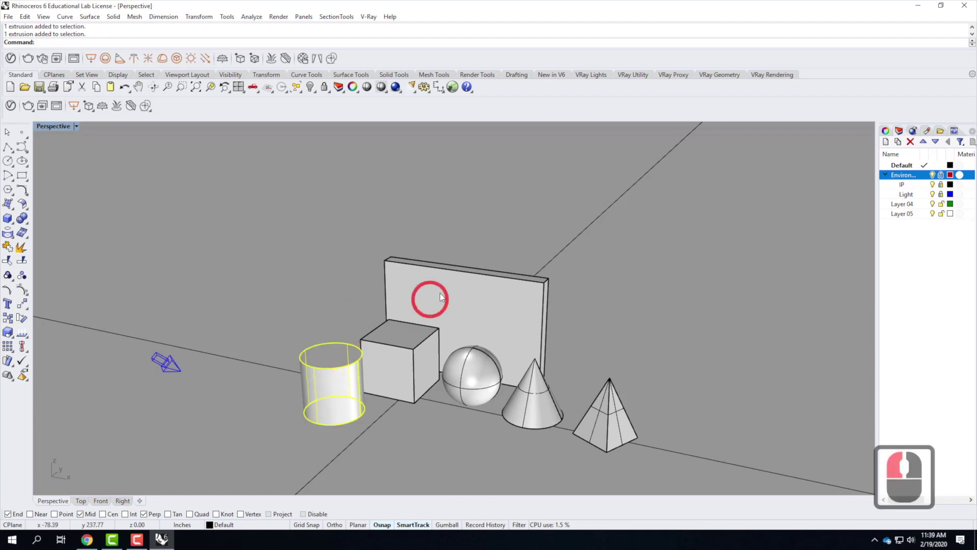
pyautogui.keyDown('shift'); pyautogui.click(488, 369); pyautogui.keyUp('shift')
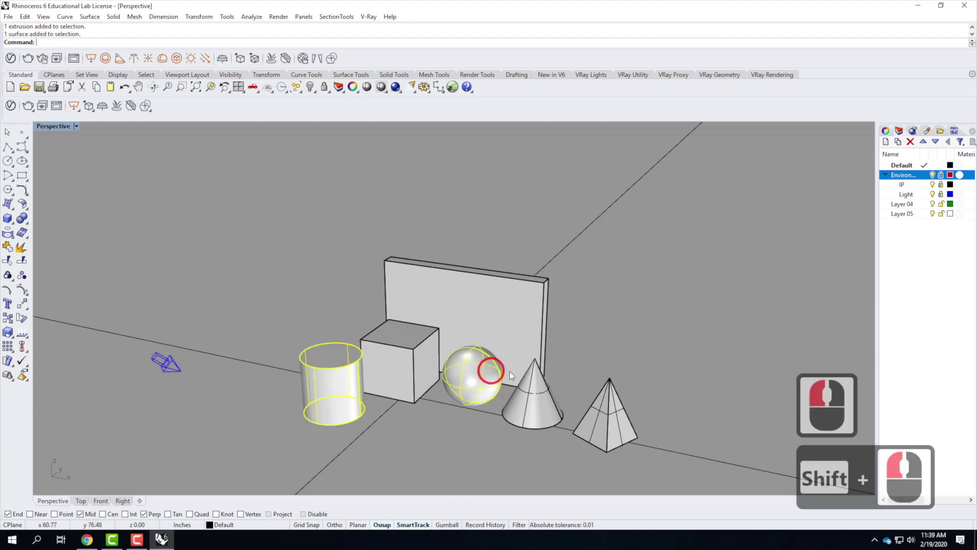
pyautogui.keyDown('shift'); pyautogui.click(519, 389); pyautogui.keyUp('shift')
pyautogui.keyDown('shift'); pyautogui.click(593, 414); pyautogui.keyUp('shift')
pyautogui.keyDown('shift'); pyautogui.click(517, 336); pyautogui.keyUp('shift')
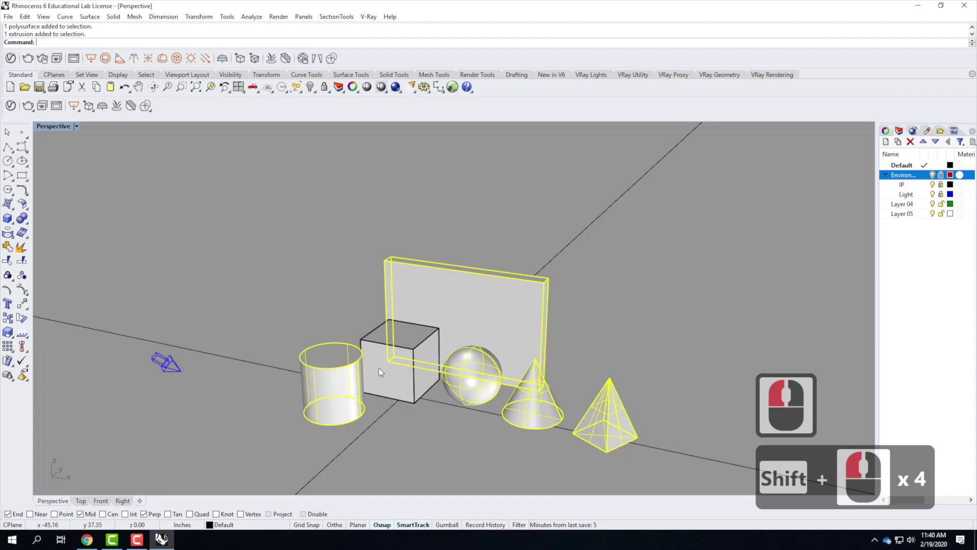
pyautogui.write('hide')
pyautogui.press('Return')
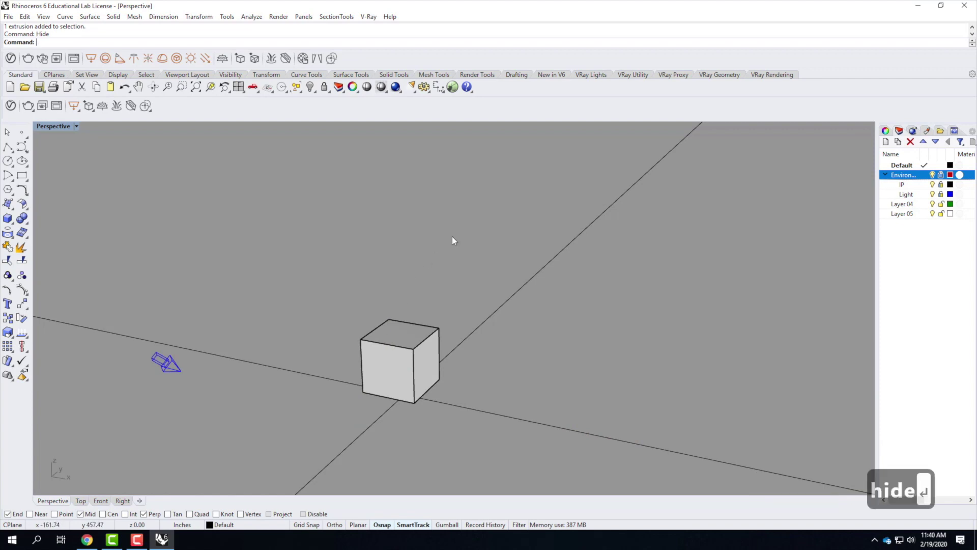
pyautogui.click(448, 274)
pyautogui.scroll(5, 375, 388)
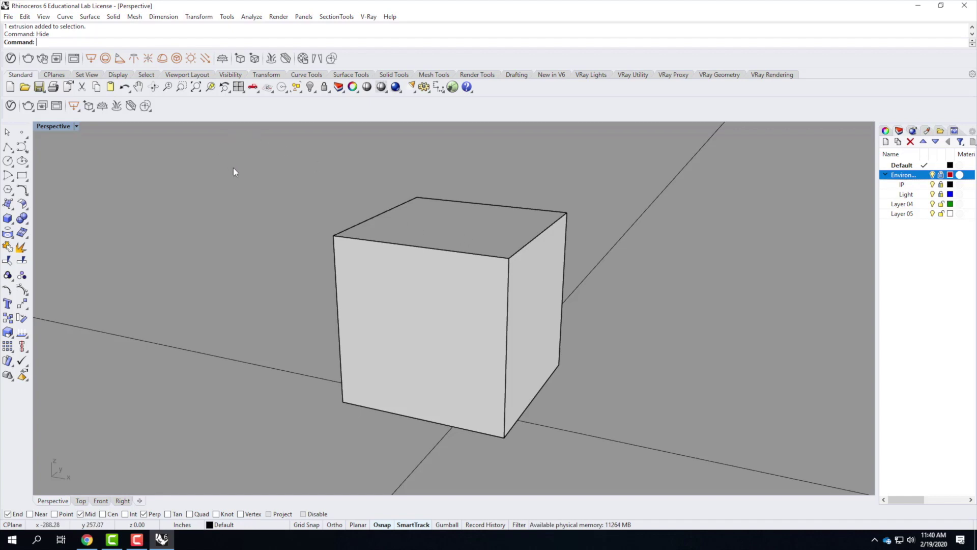
# Open the V-Ray Asset Editor, expand its material library and show the Bricks category.
pyautogui.click(11, 105)
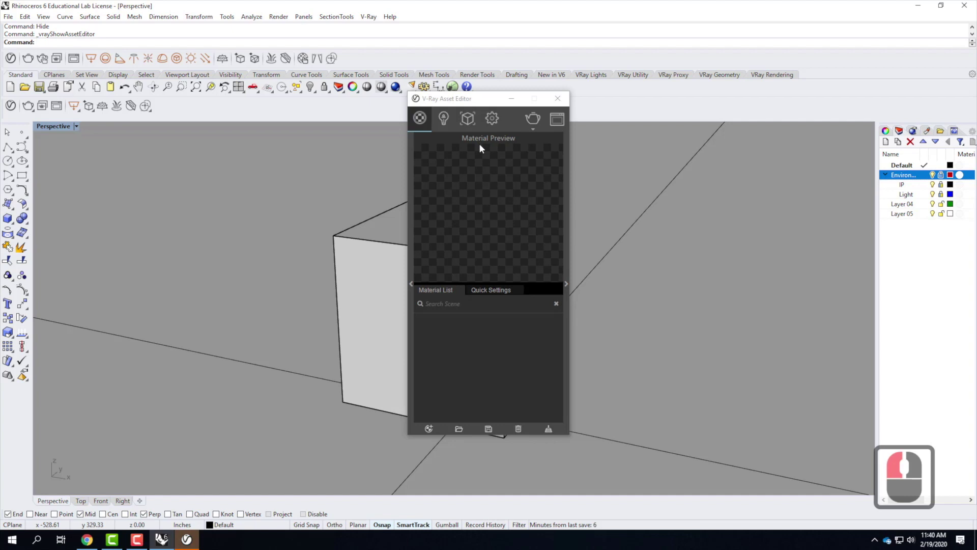
pyautogui.click(411, 283)
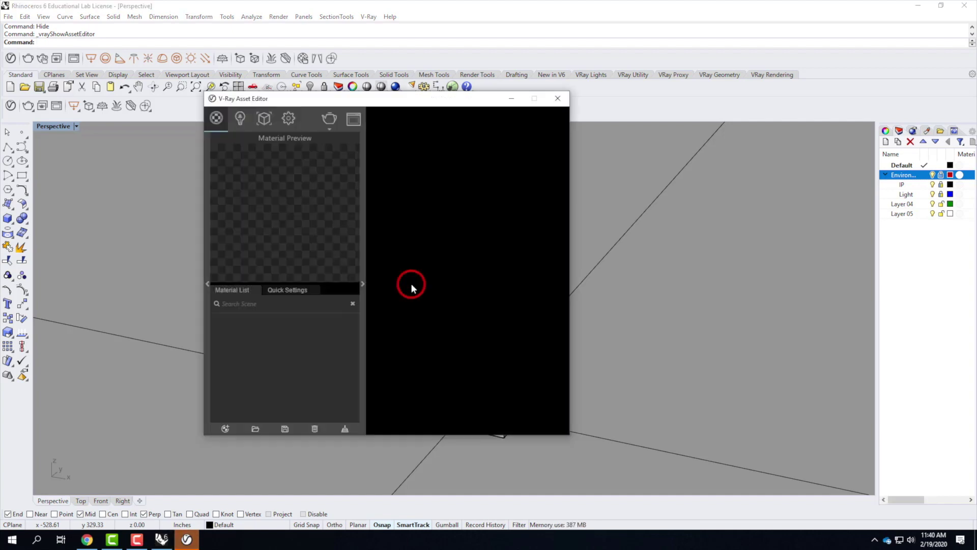
pyautogui.click(410, 283)
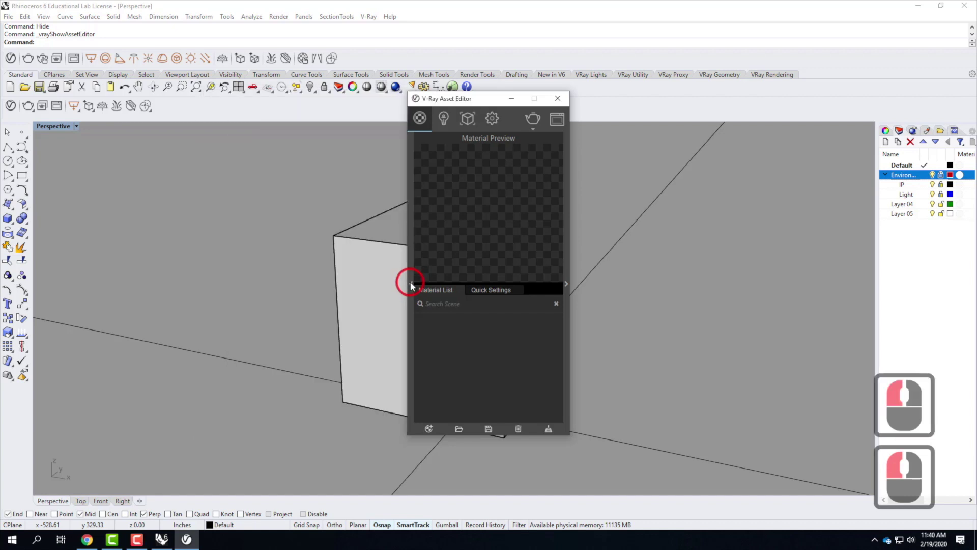
pyautogui.click(411, 282)
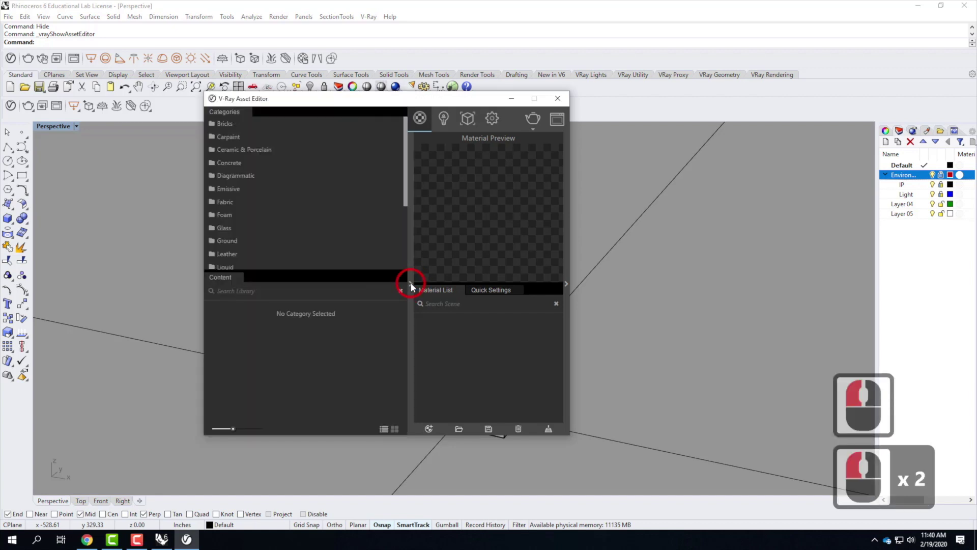
pyautogui.click(237, 147)
pyautogui.click(227, 124)
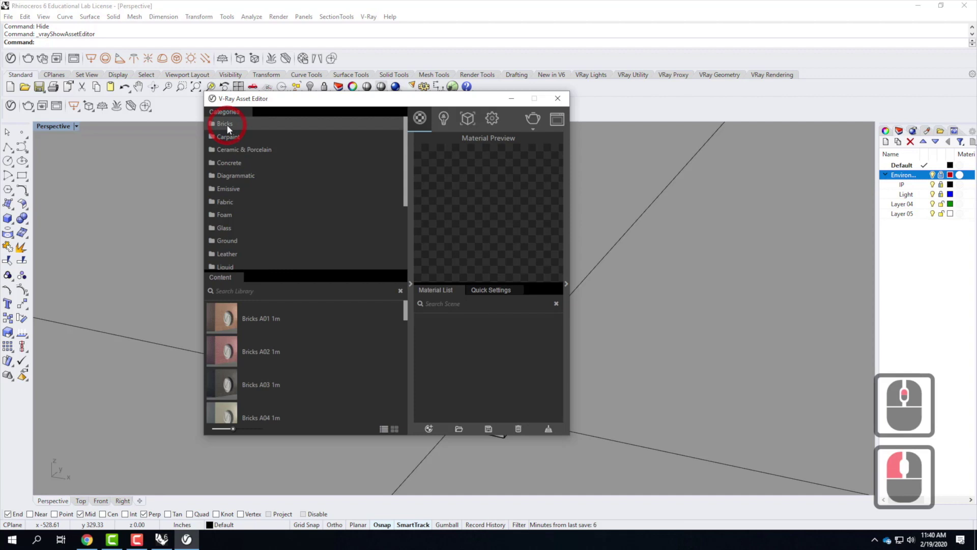
# Browse the Wood & Laminate materials in the library, from the laminate floorings through to the veneers.
pyautogui.moveTo(405, 166); pyautogui.dragTo(405, 237)
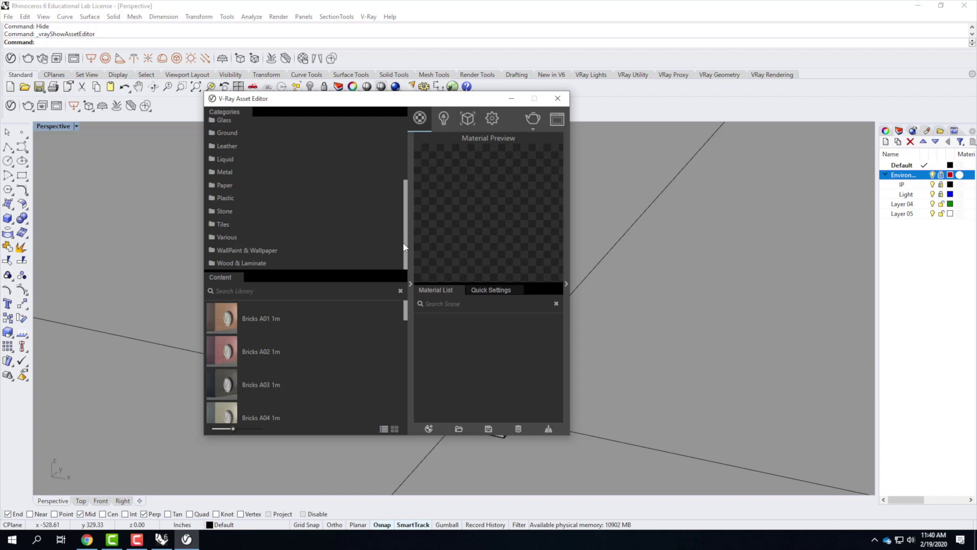
pyautogui.click(268, 262)
pyautogui.click(260, 263)
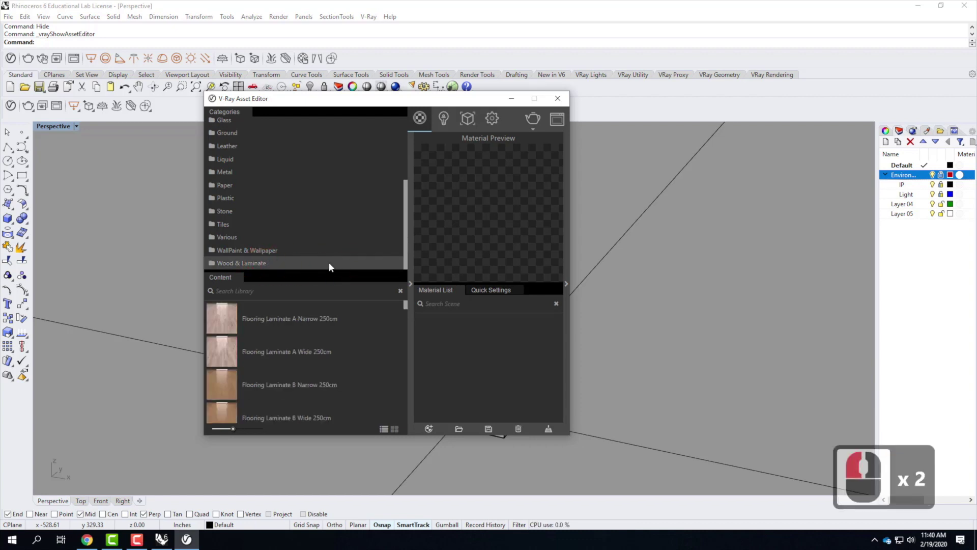
pyautogui.scroll(-5, 263, 343)
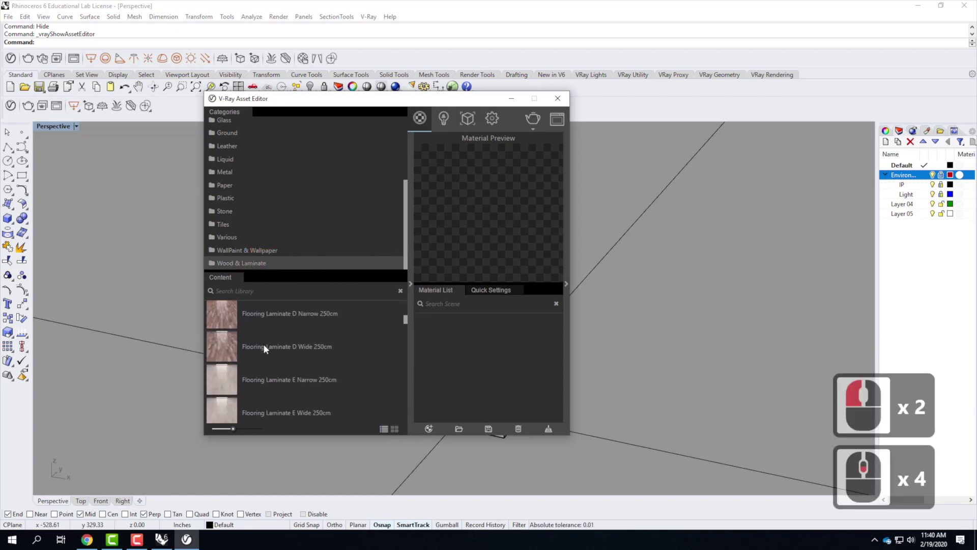
pyautogui.scroll(1, 250, 344)
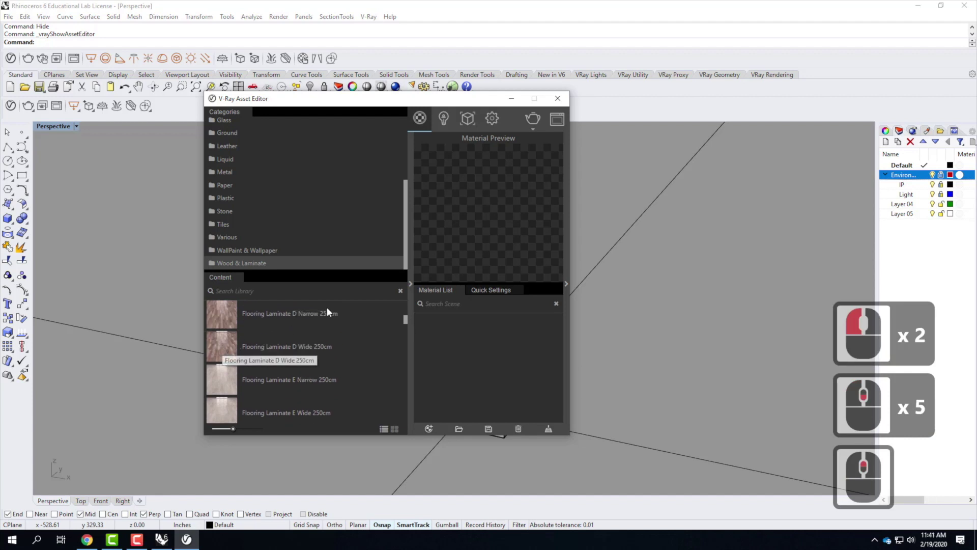
pyautogui.scroll(-7, 324, 311)
pyautogui.scroll(-11, 326, 317)
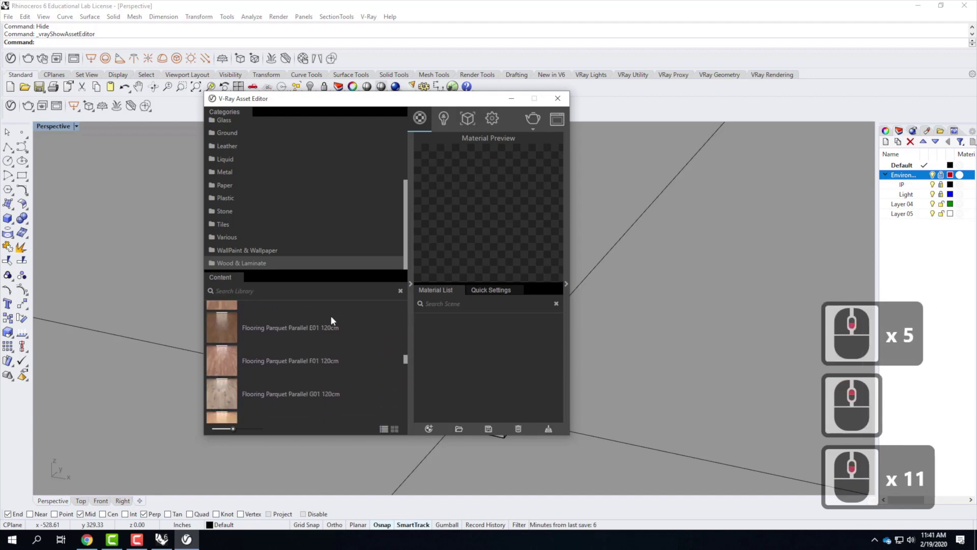
pyautogui.scroll(-2, 331, 322)
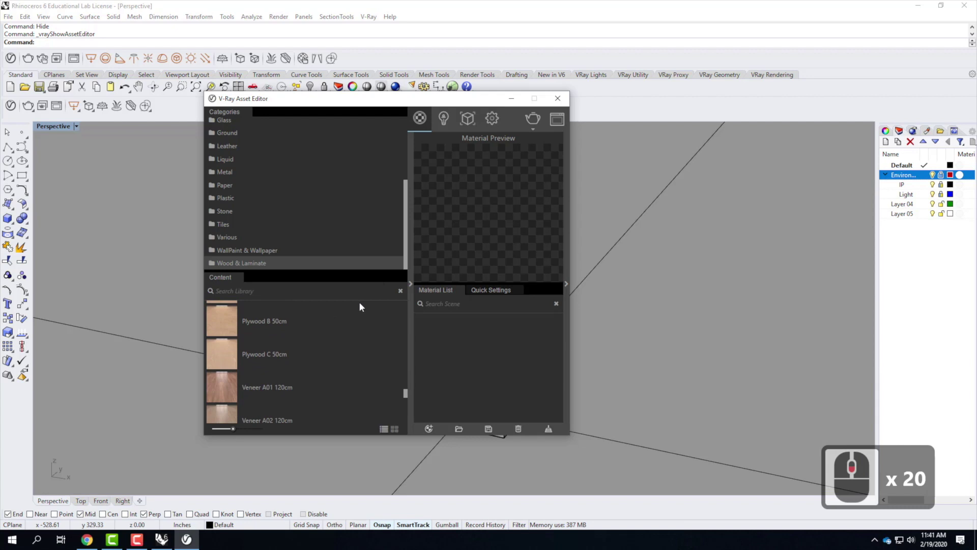
# Add the Bricks A02 1m material from the Bricks category to the scene's material list and preview it.
pyautogui.moveTo(405, 232); pyautogui.dragTo(402, 85)
pyautogui.moveTo(406, 185); pyautogui.dragTo(305, 149)
pyautogui.click(223, 124)
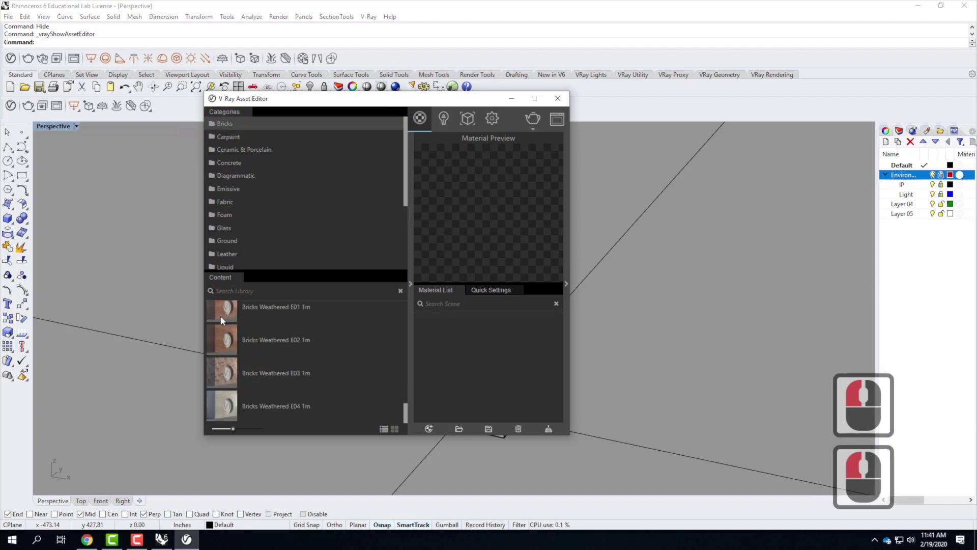
pyautogui.scroll(-1, 222, 320)
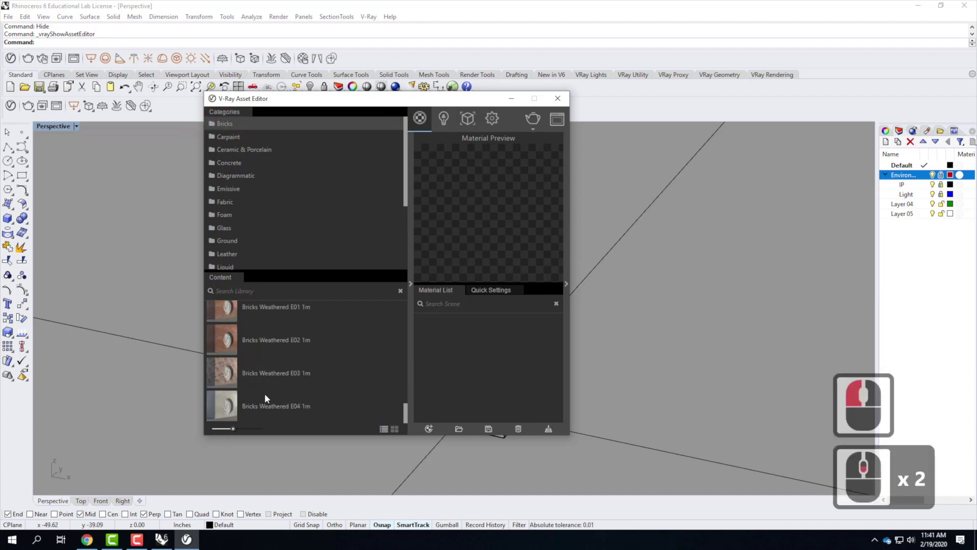
pyautogui.moveTo(404, 411); pyautogui.dragTo(412, 289)
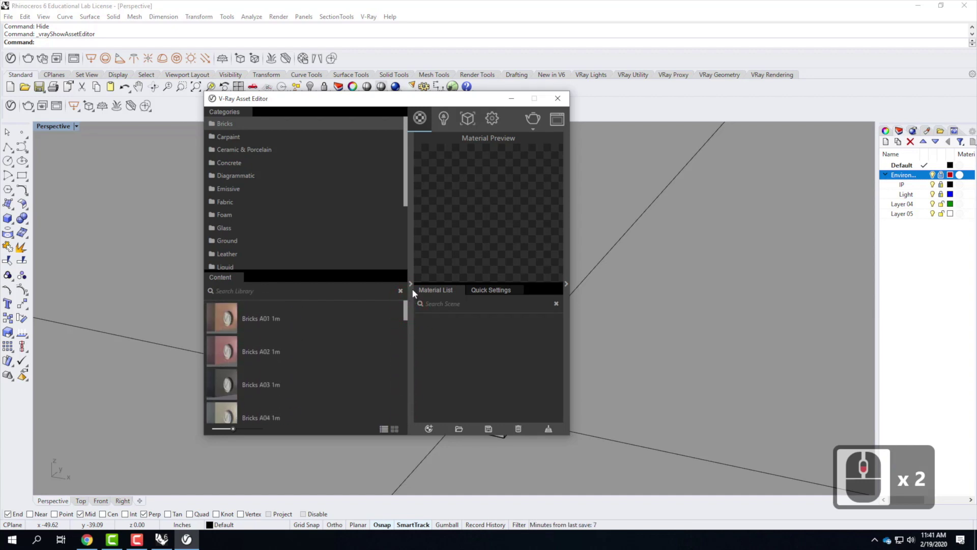
pyautogui.click(222, 349)
pyautogui.moveTo(214, 349); pyautogui.dragTo(475, 341)
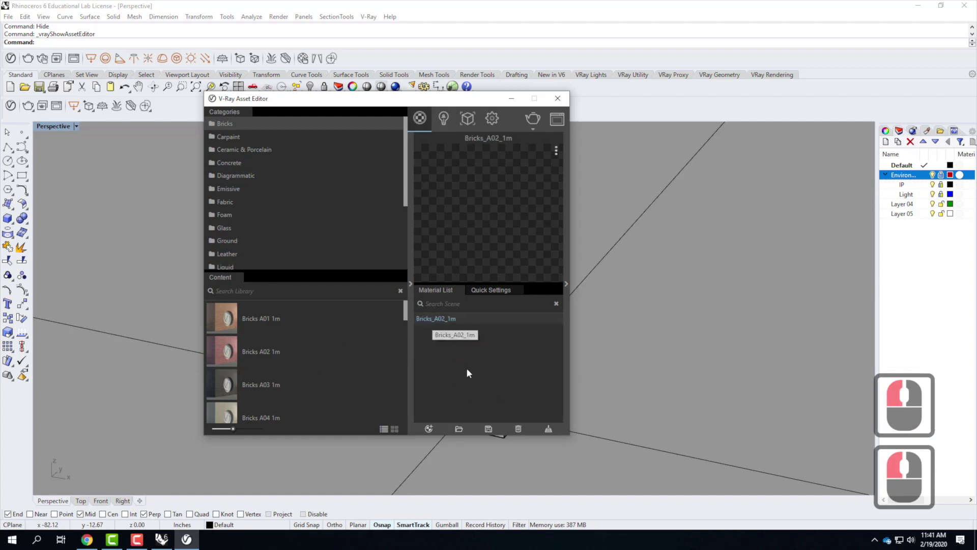
pyautogui.click(458, 318)
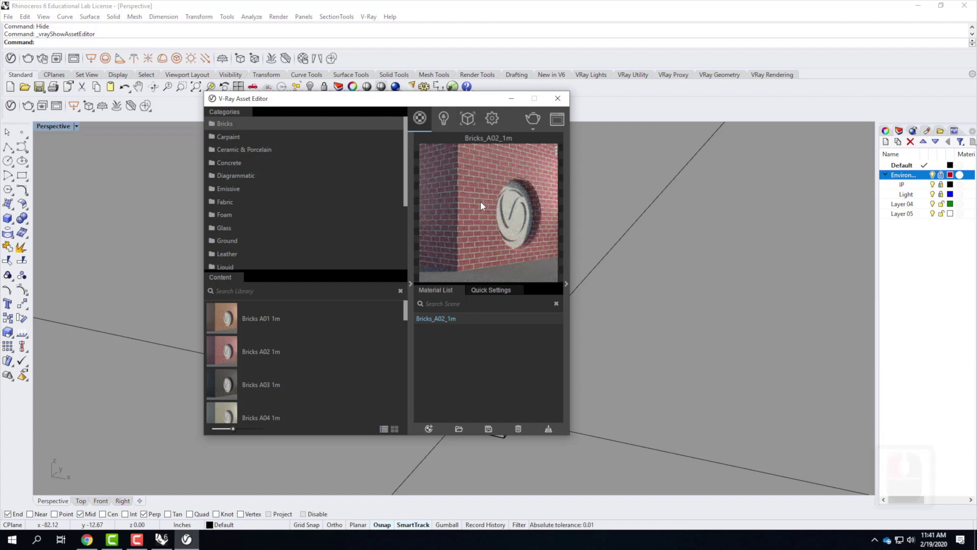
# Apply the Bricks_A02_1m material to the cube and close the Asset Editor.
pyautogui.moveTo(430, 95); pyautogui.dragTo(664, 141)
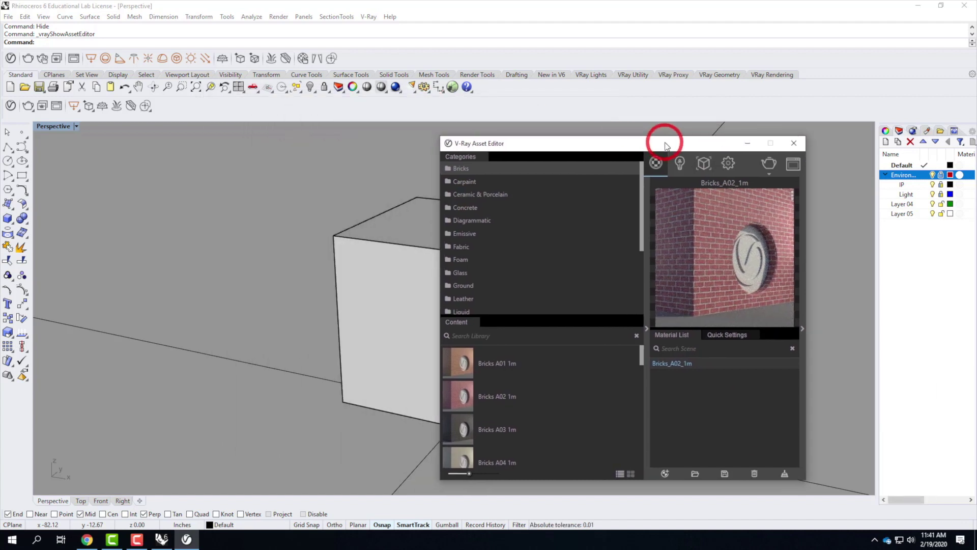
pyautogui.click(371, 252)
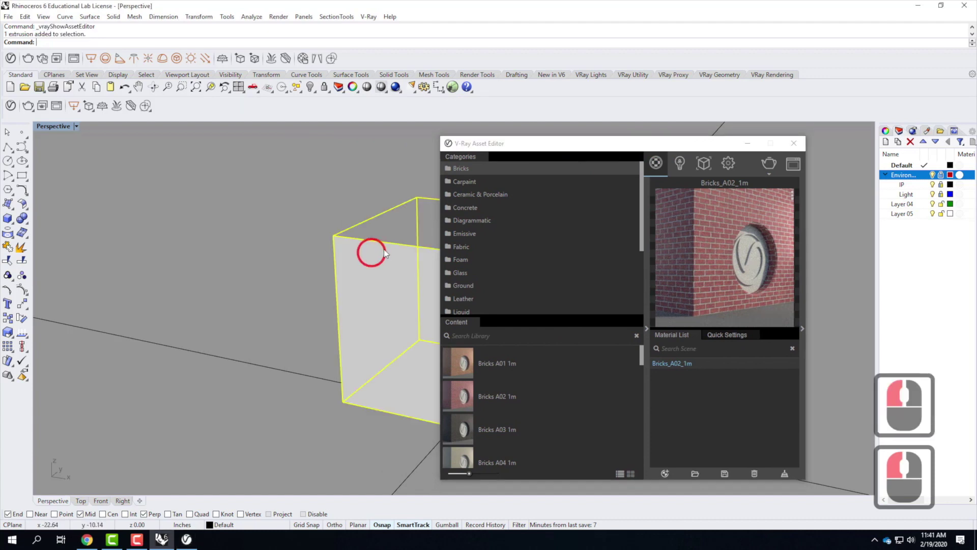
pyautogui.rightClick(664, 364)
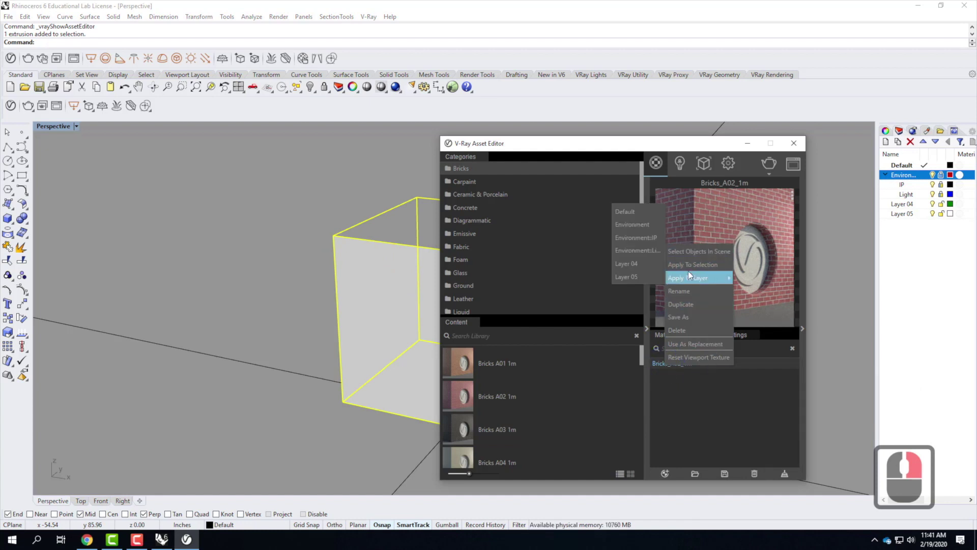
pyautogui.moveTo(692, 271)
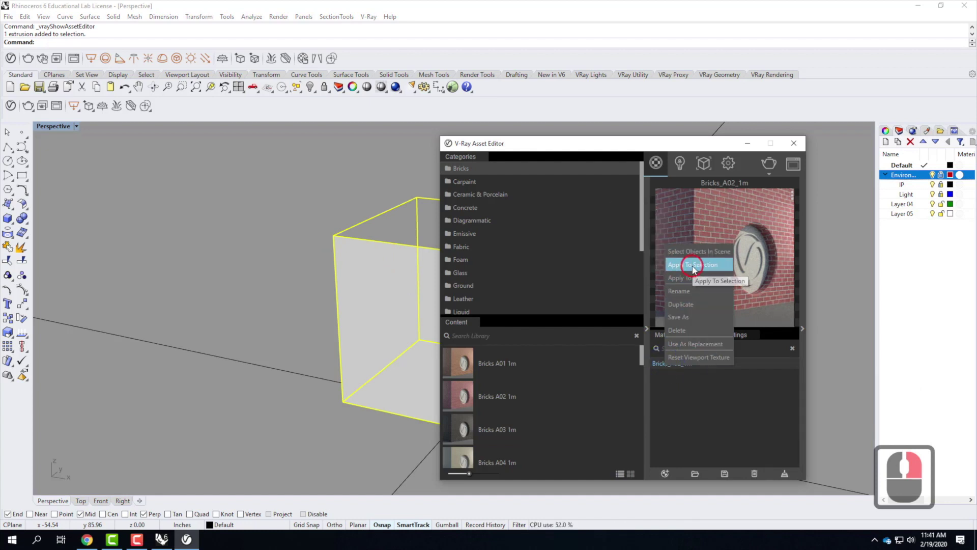
pyautogui.click(692, 264)
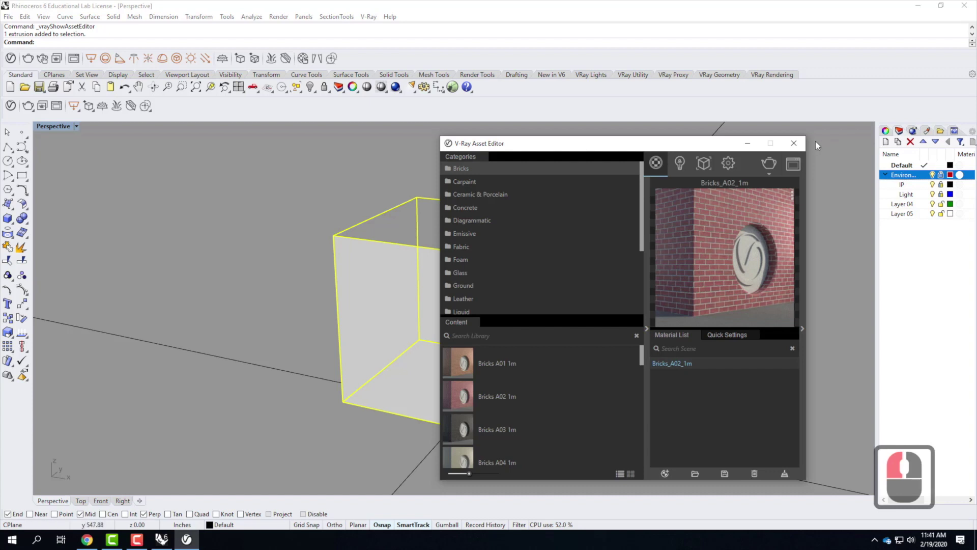
pyautogui.click(794, 143)
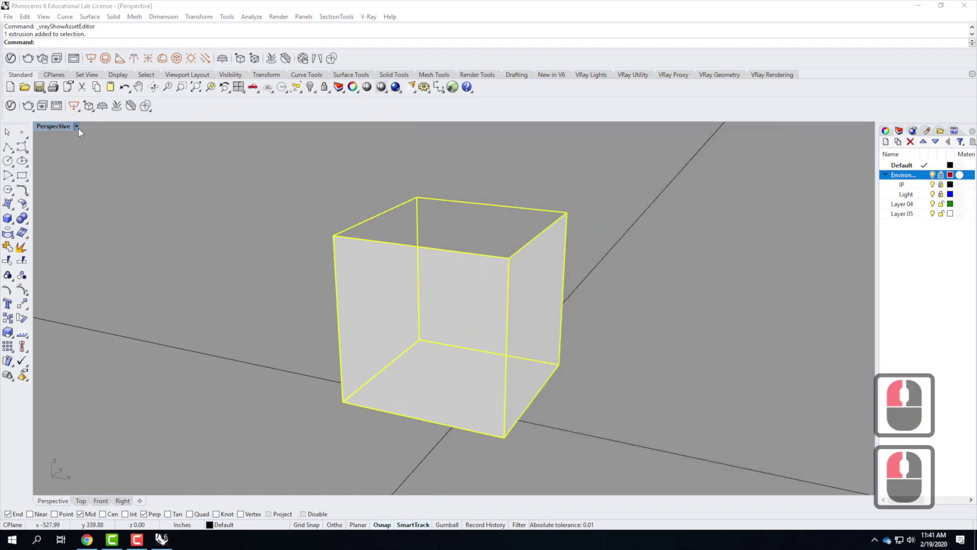
# Set the Perspective viewport's display mode to Rendered, deselect the cube and examine the brick texture across its faces.
pyautogui.click(76, 127)
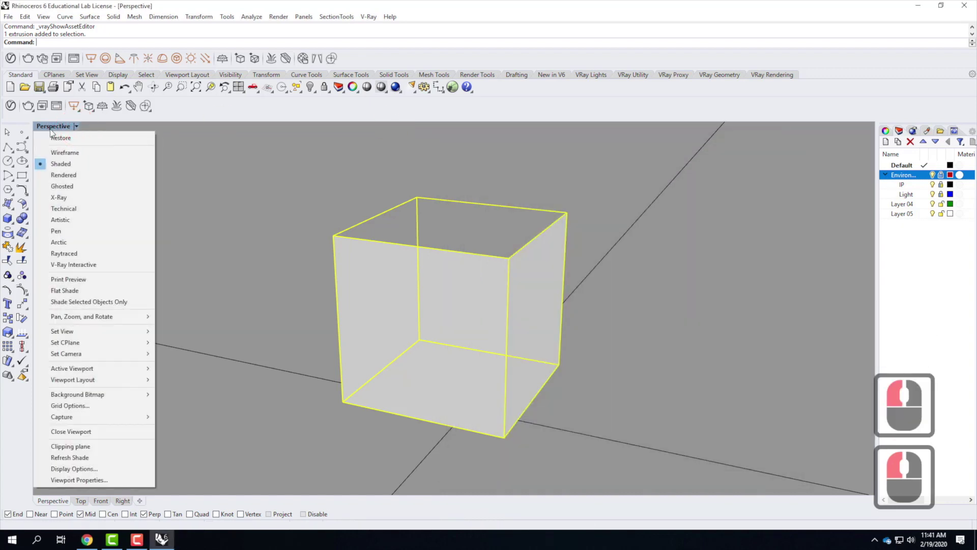
pyautogui.click(74, 178)
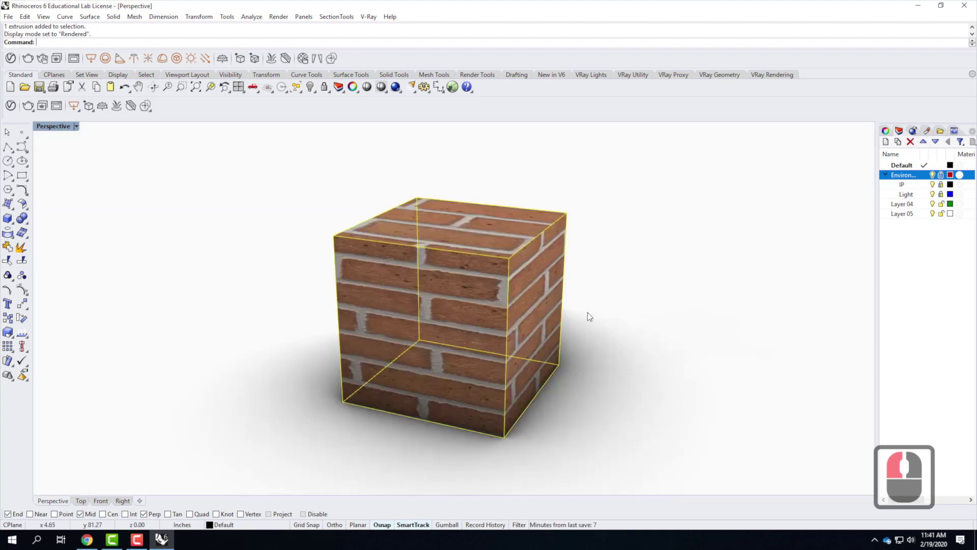
pyautogui.moveTo(623, 289); pyautogui.dragTo(612, 312, button='right')
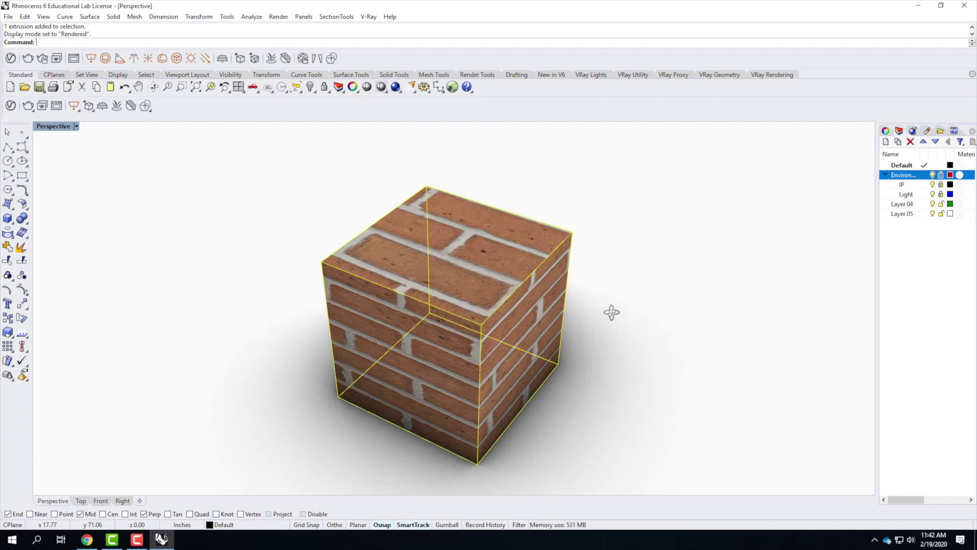
pyautogui.moveTo(687, 282); pyautogui.dragTo(654, 277, button='right')
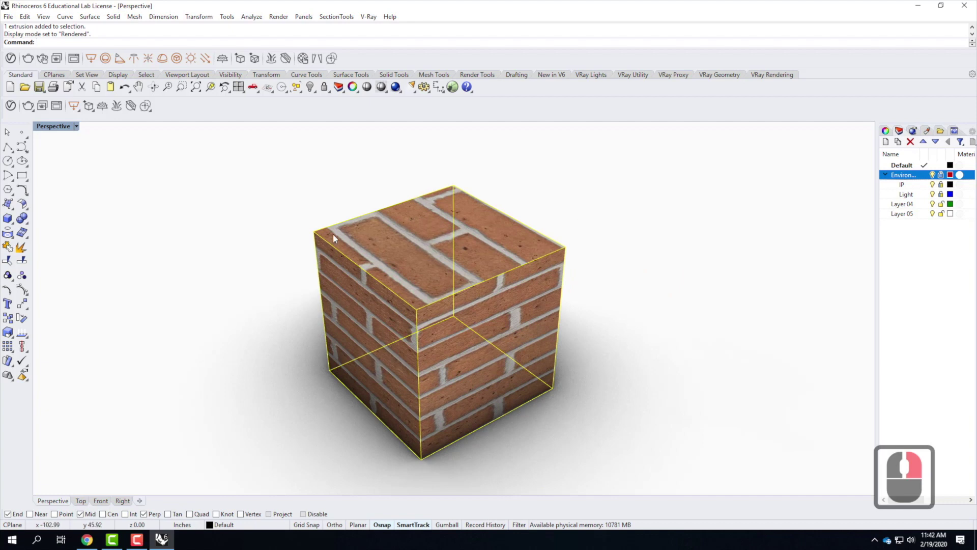
pyautogui.scroll(-2, 429, 293)
pyautogui.scroll(2, 435, 298)
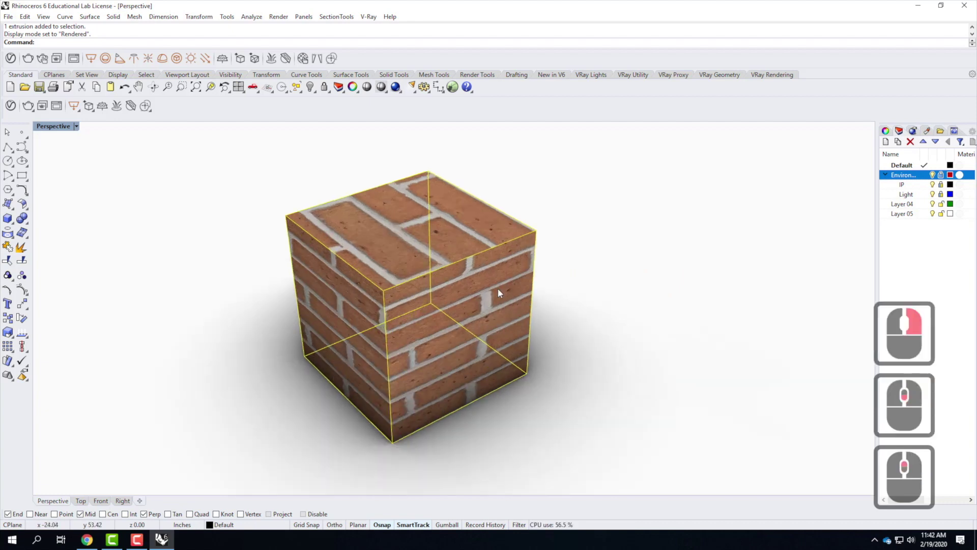
pyautogui.click(600, 221)
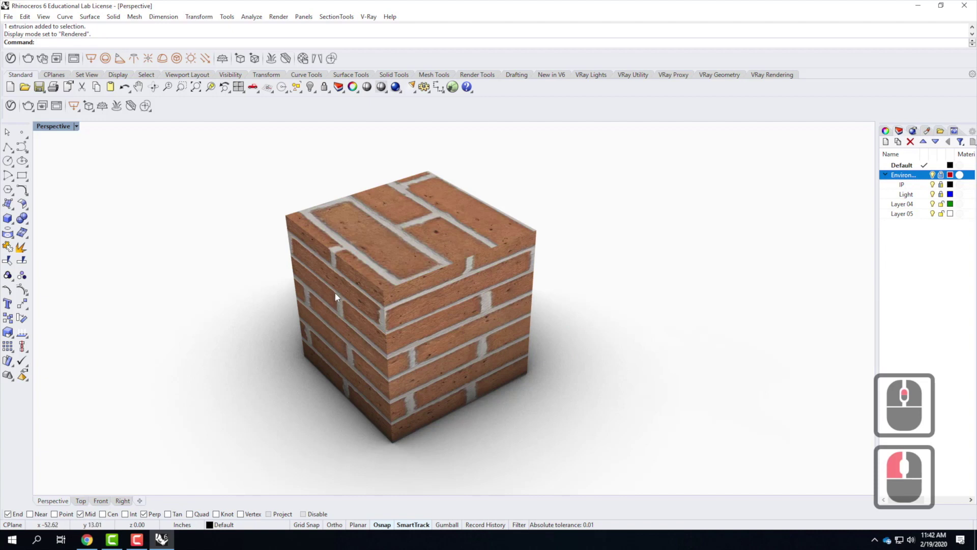
pyautogui.moveTo(533, 309); pyautogui.dragTo(427, 265, button='right')
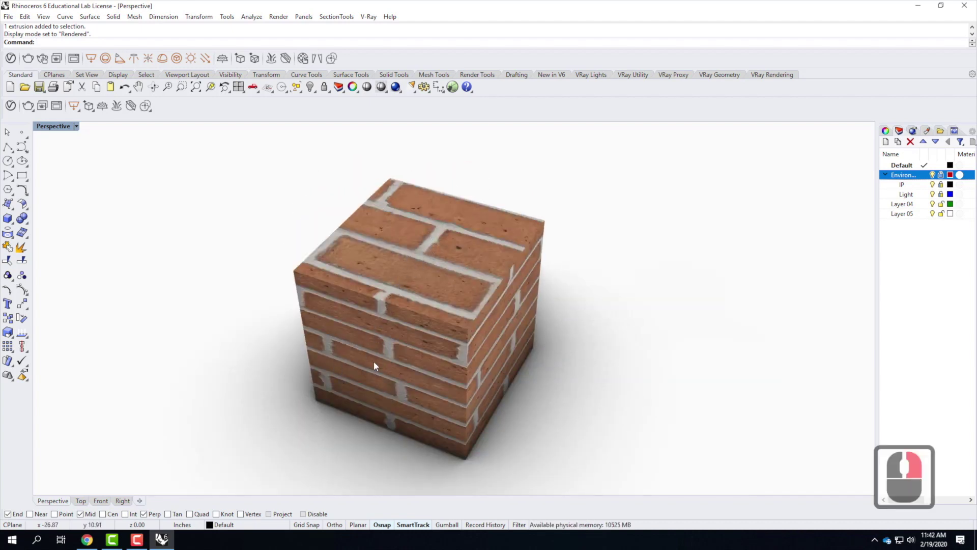
pyautogui.moveTo(480, 338); pyautogui.dragTo(438, 302, button='right')
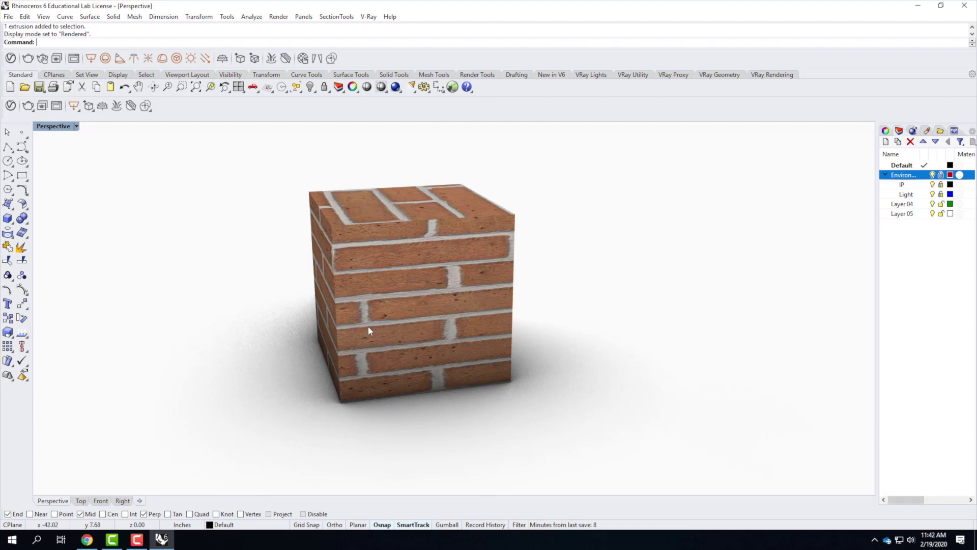
# Select the cube, show its texture mapping properties and widen the side panel so all mapping tools fit.
pyautogui.moveTo(378, 322); pyautogui.dragTo(408, 328, button='right')
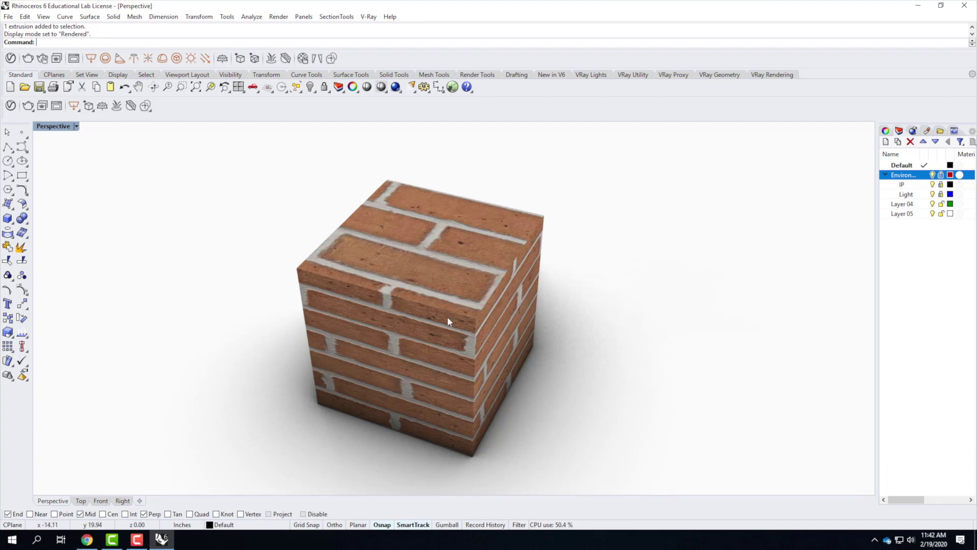
pyautogui.click(442, 245)
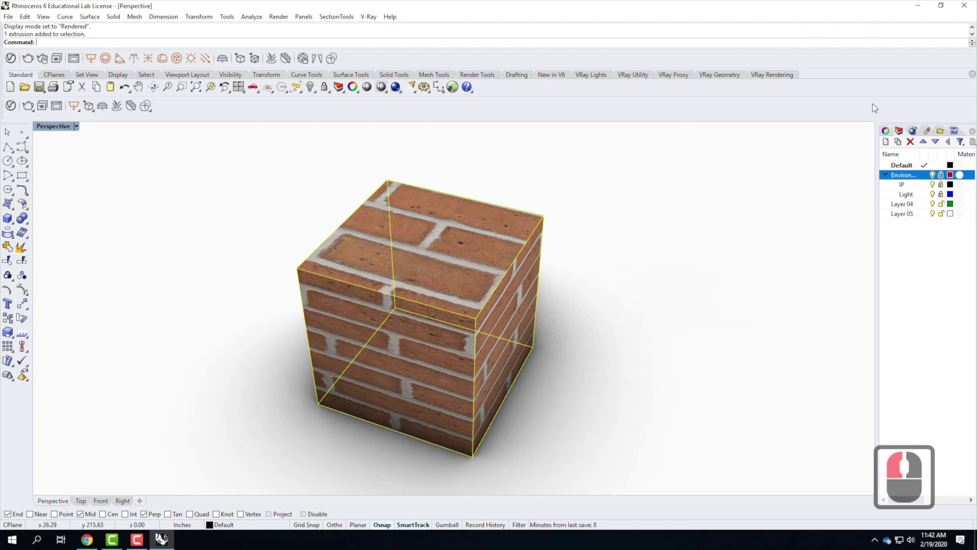
pyautogui.click(886, 131)
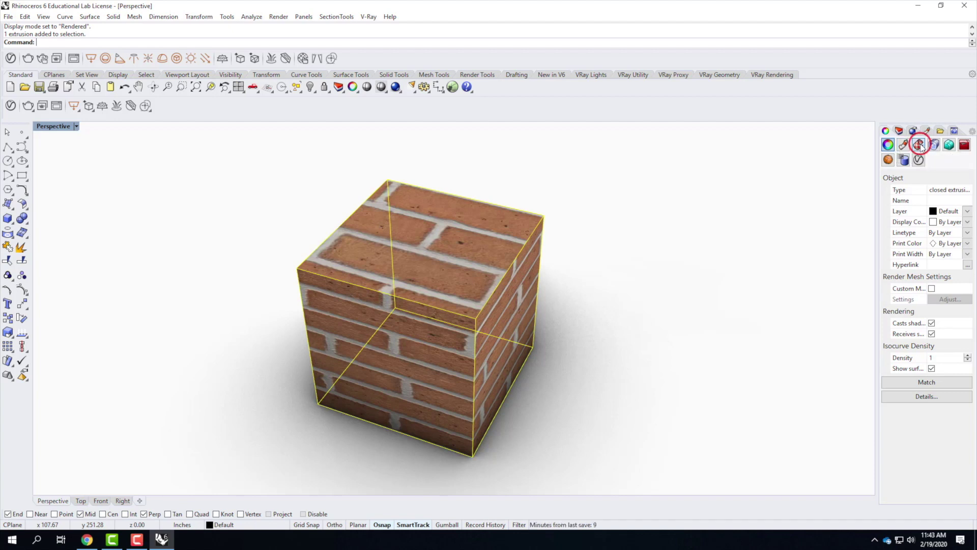
pyautogui.click(920, 145)
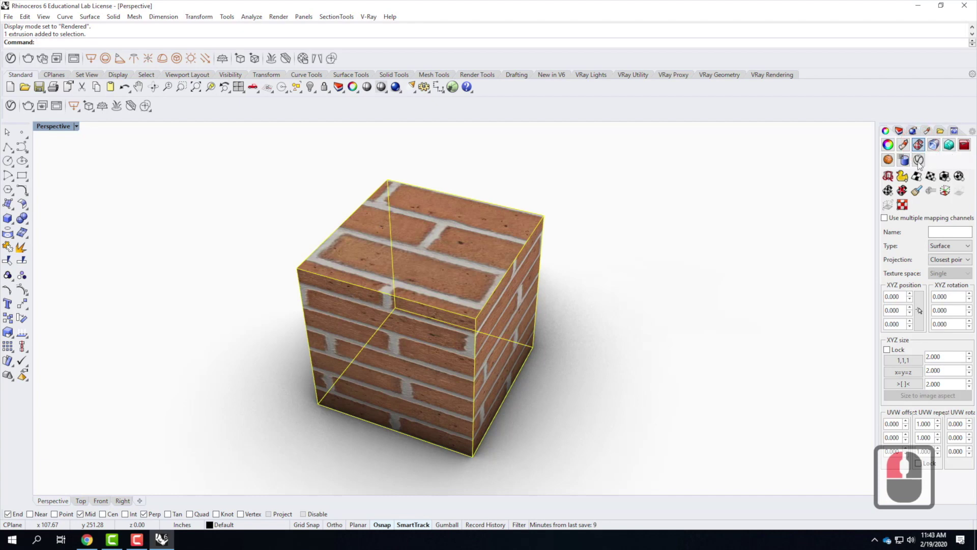
pyautogui.moveTo(878, 303); pyautogui.dragTo(843, 303)
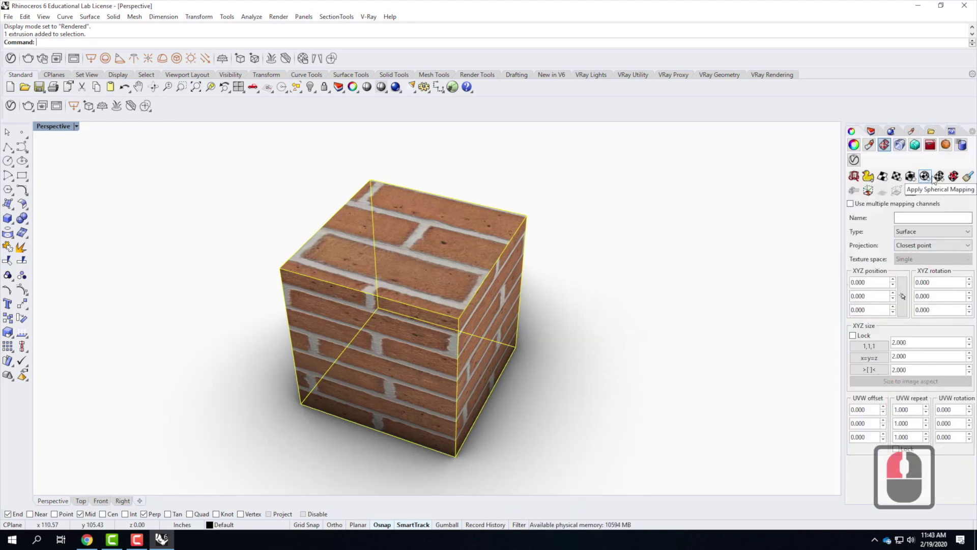
pyautogui.click(841, 210)
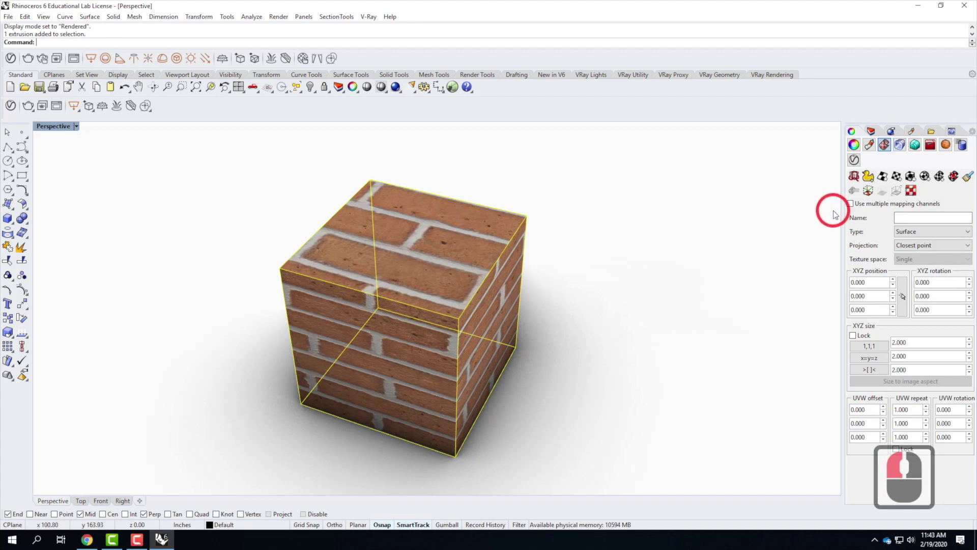
pyautogui.moveTo(840, 216); pyautogui.dragTo(824, 212)
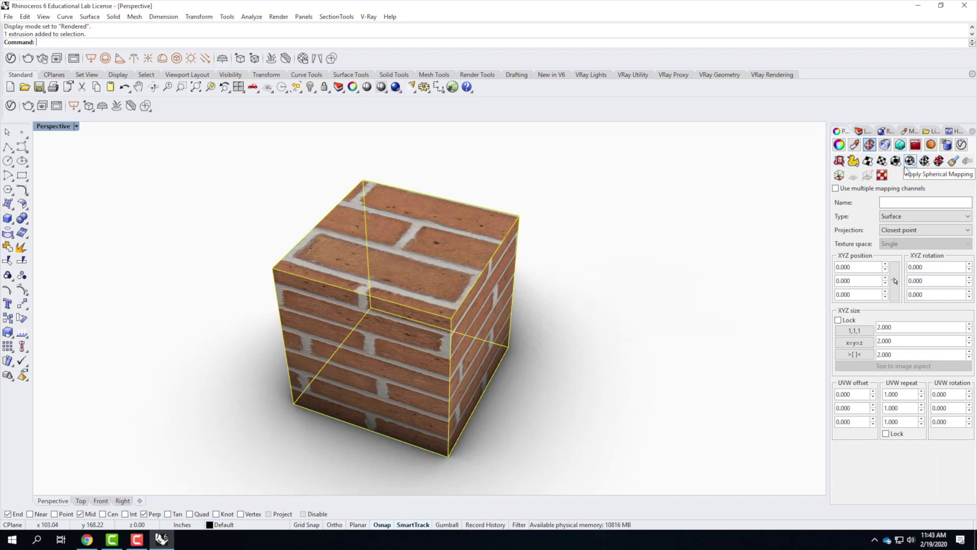
# Apply planar mapping to the cube using its bounding box, the World coordinate system and the UVW option.
pyautogui.click(867, 161)
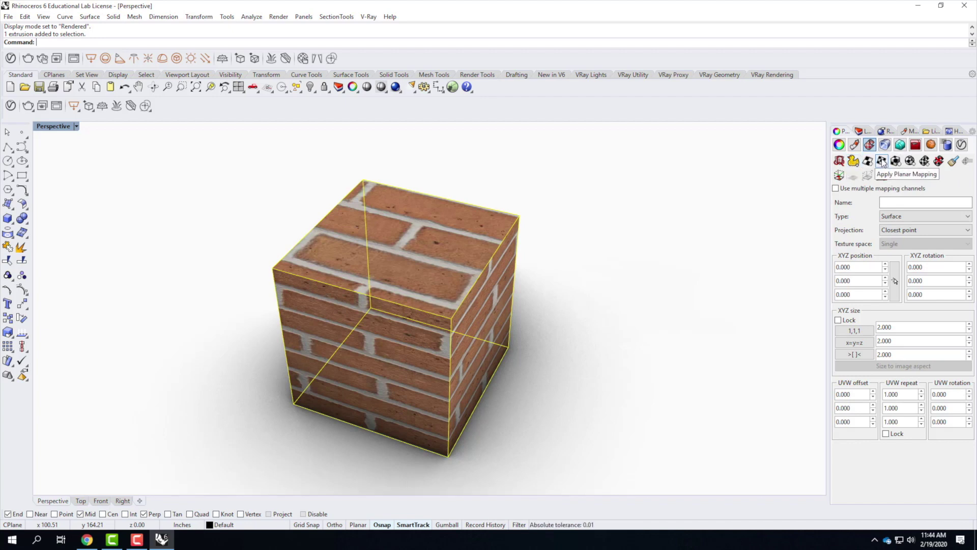
pyautogui.click(882, 162)
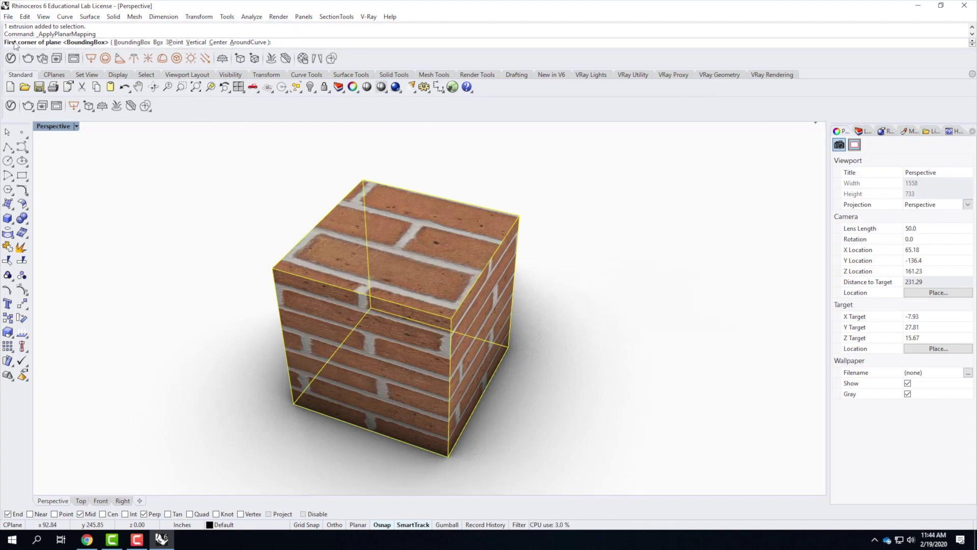
pyautogui.click(132, 43)
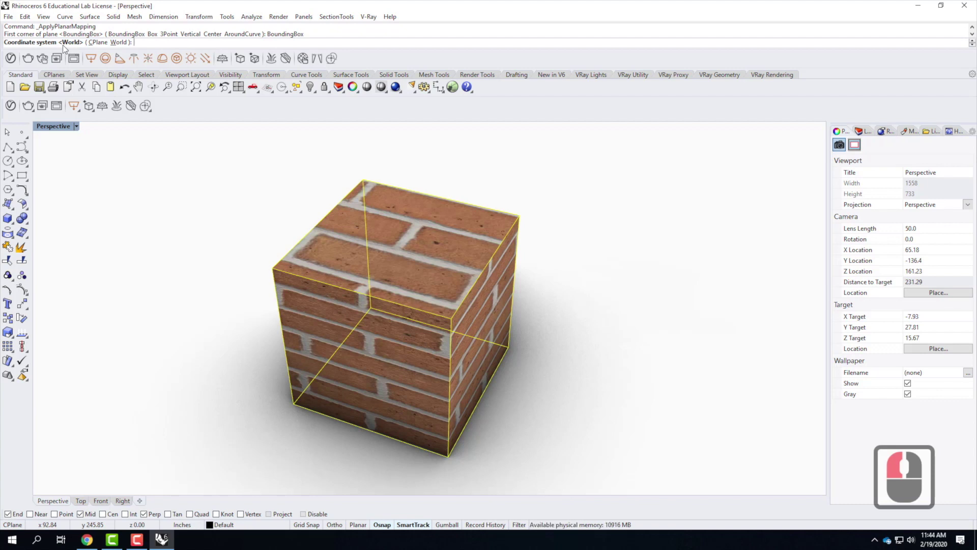
pyautogui.click(119, 43)
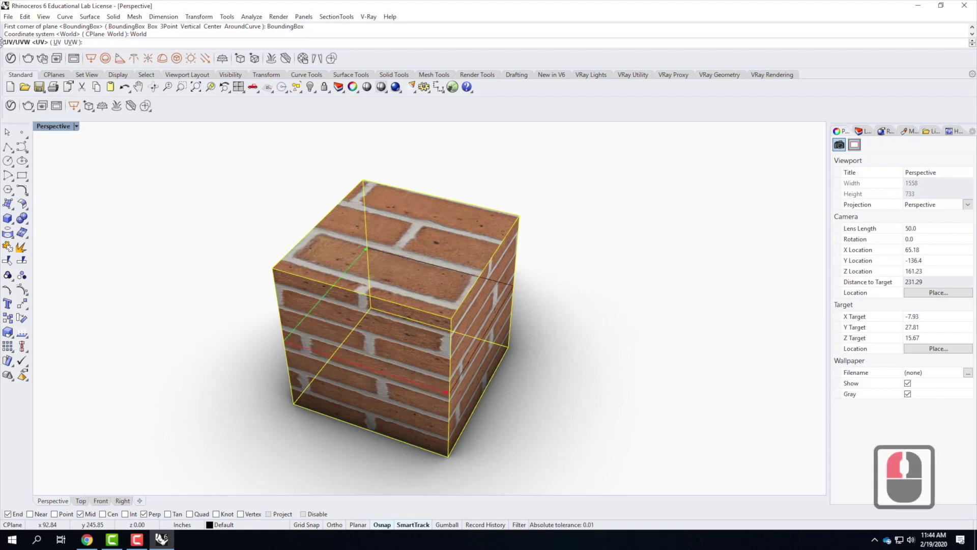
pyautogui.click(71, 43)
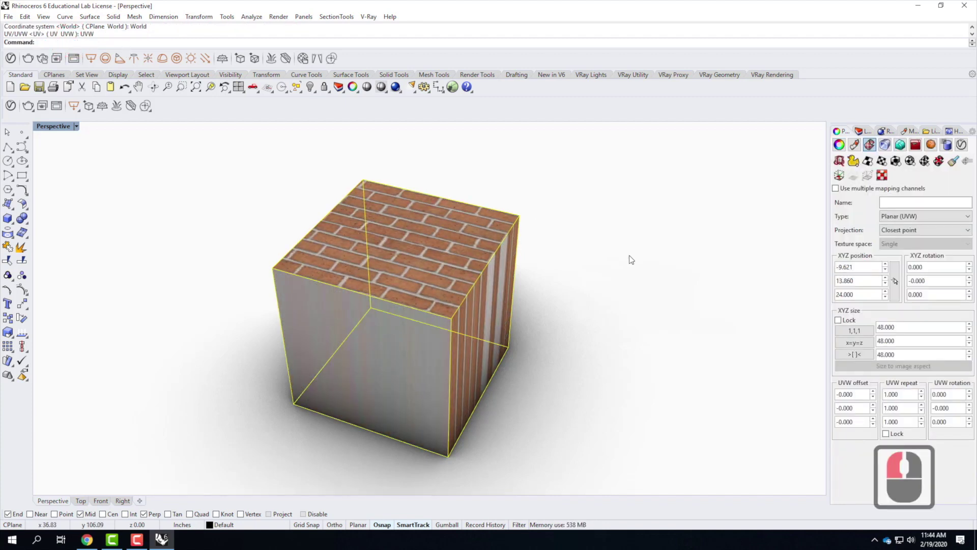
# Examine up close how the planar-mapped brick texture falls on the cube's top and side faces.
pyautogui.moveTo(682, 238); pyautogui.dragTo(674, 271, button='right')
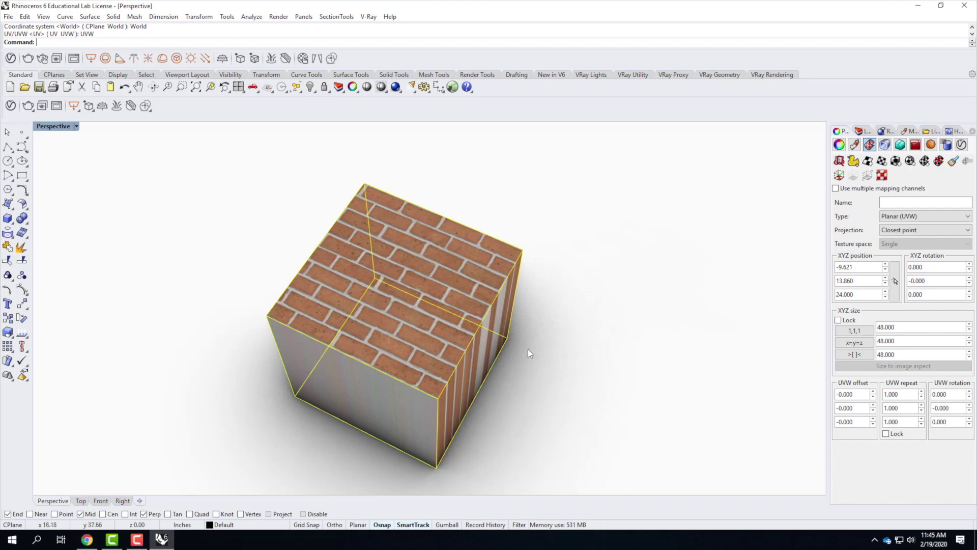
pyautogui.moveTo(482, 335); pyautogui.dragTo(426, 260, button='right')
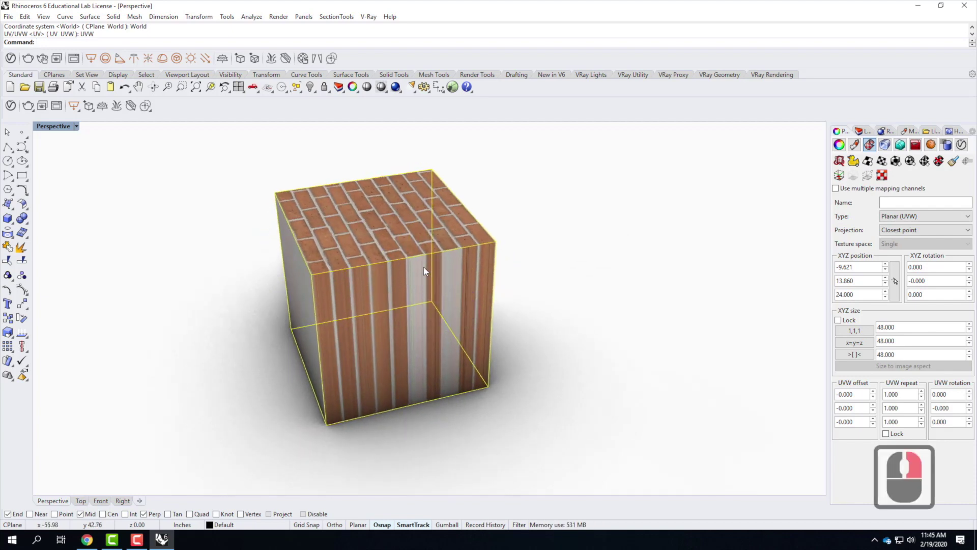
pyautogui.scroll(3, 370, 270)
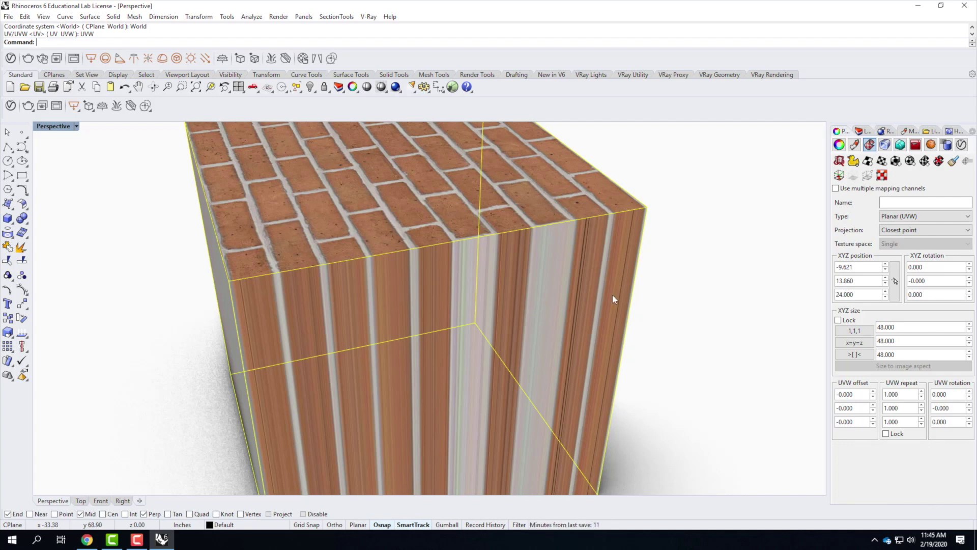
pyautogui.scroll(-3, 518, 220)
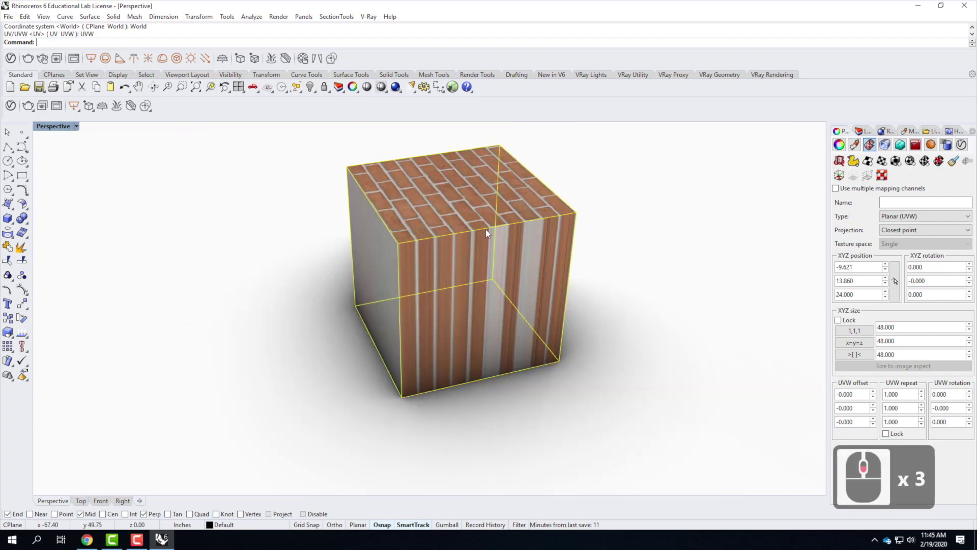
pyautogui.scroll(5, 511, 227)
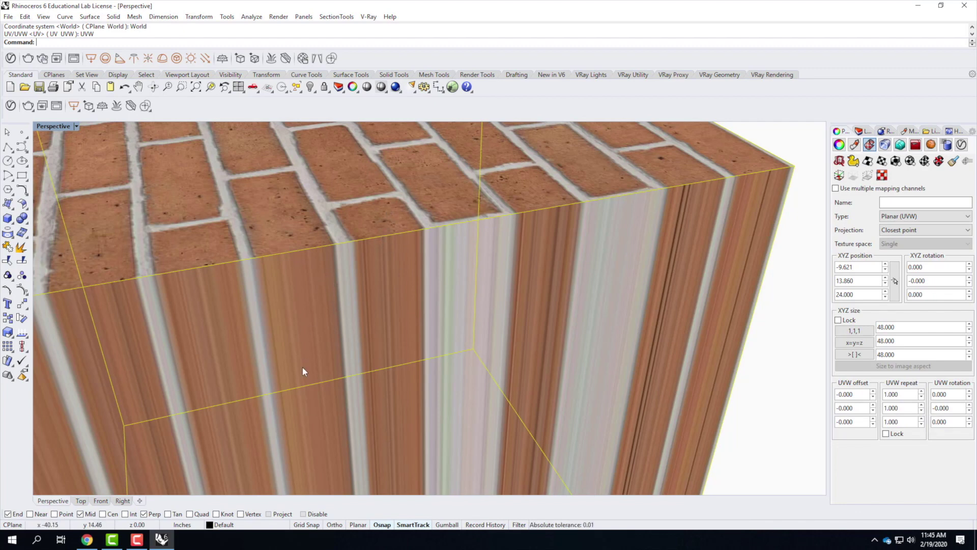
pyautogui.scroll(-3, 593, 284)
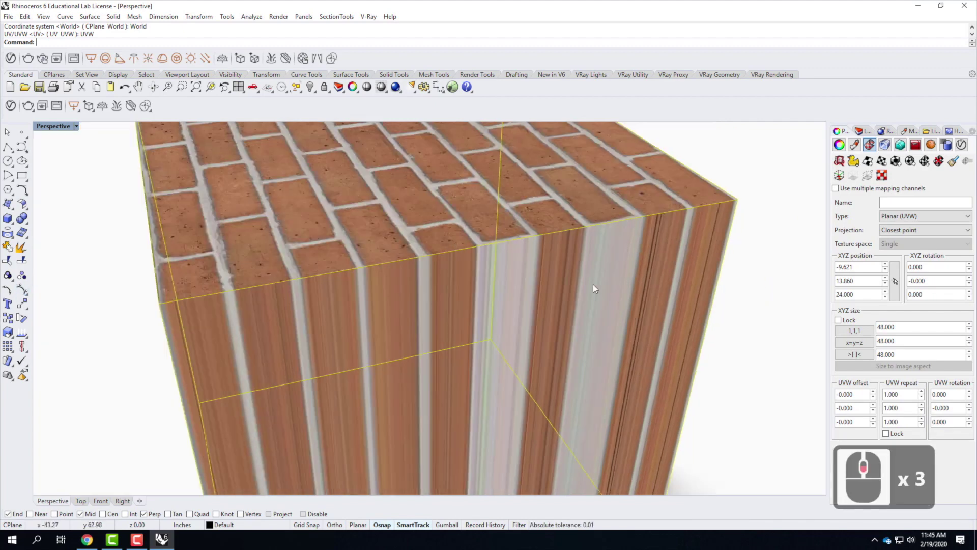
pyautogui.moveTo(356, 300); pyautogui.dragTo(438, 297, button='right')
pyautogui.scroll(2, 327, 191)
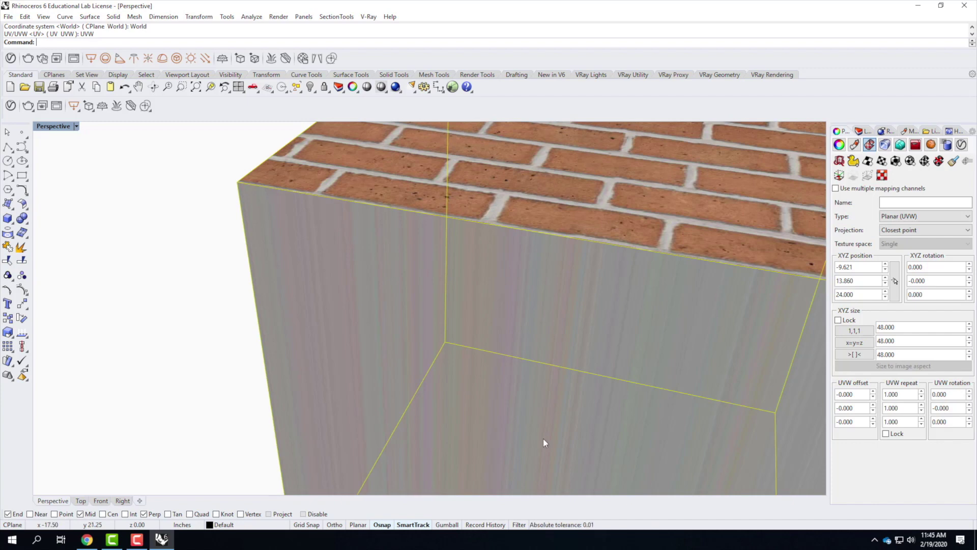
pyautogui.scroll(-5, 328, 304)
pyautogui.moveTo(565, 314); pyautogui.dragTo(593, 324, button='right')
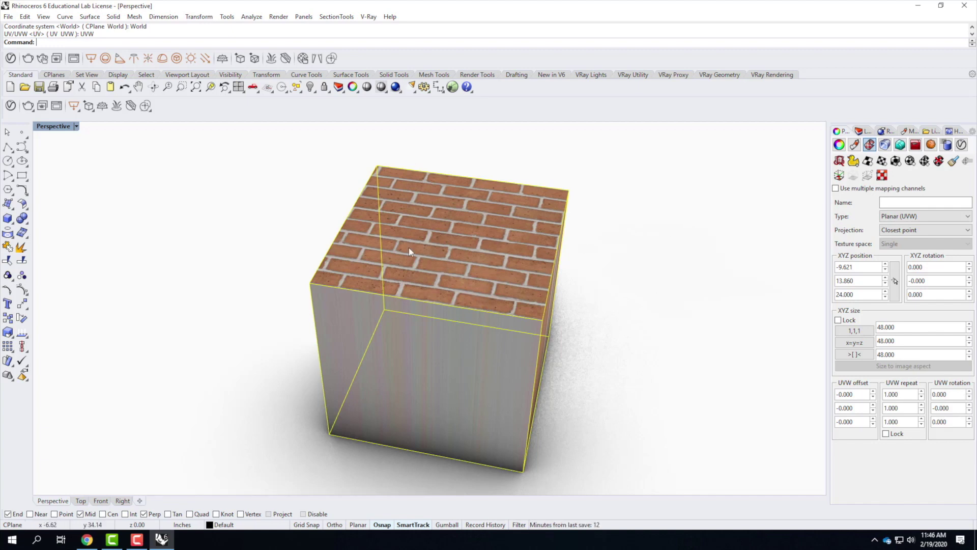
pyautogui.moveTo(409, 251); pyautogui.dragTo(487, 291, button='right')
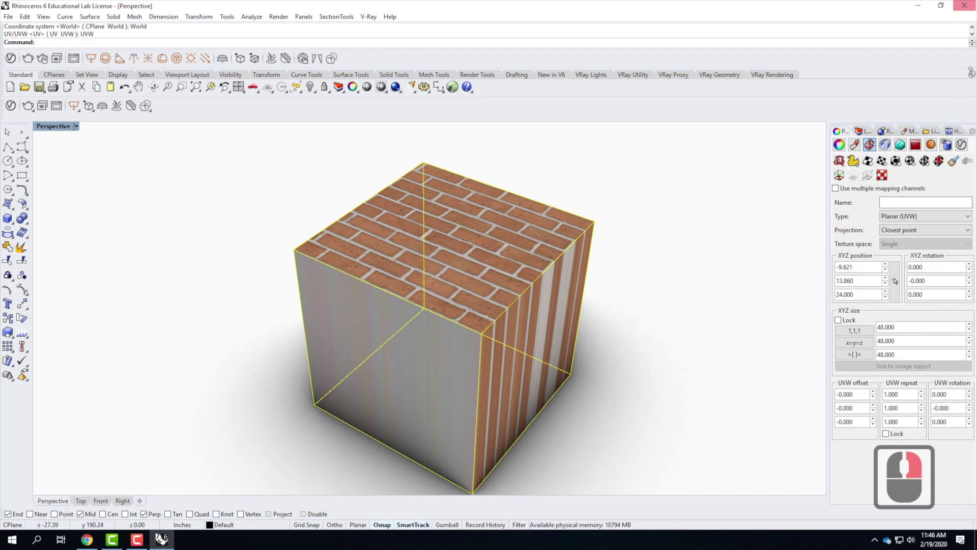
# Remove the cube's planar mapping and apply capped box mapping using its bounding box and the World coordinate system.
pyautogui.click(939, 161)
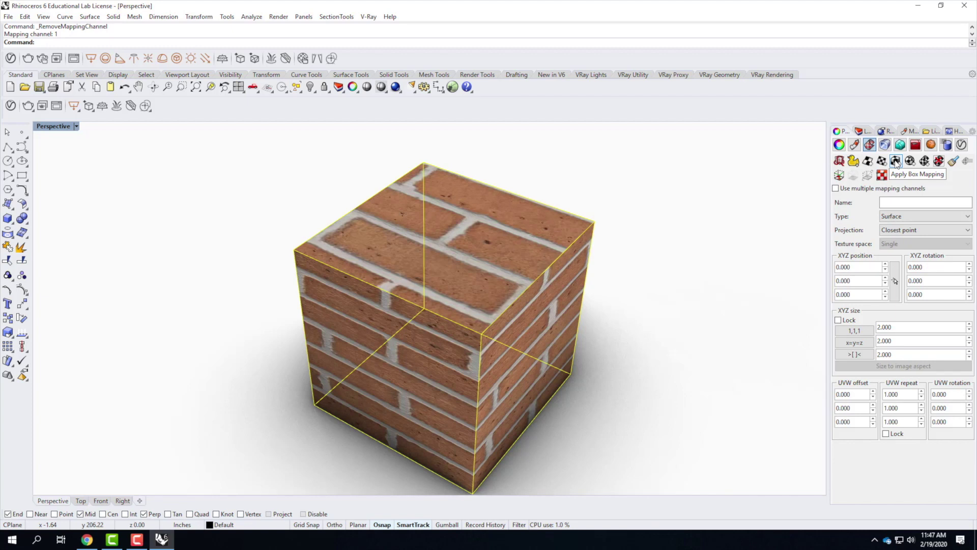
pyautogui.click(895, 162)
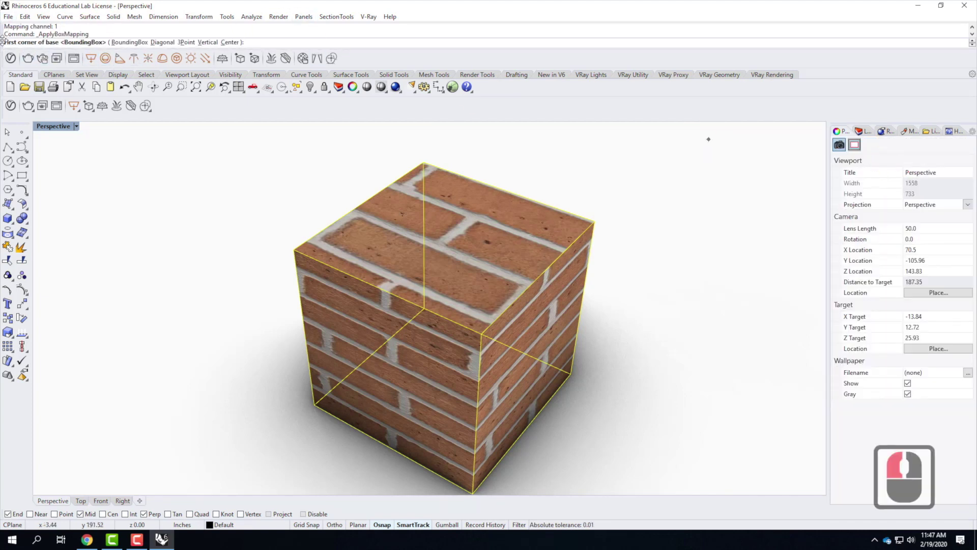
pyautogui.click(134, 43)
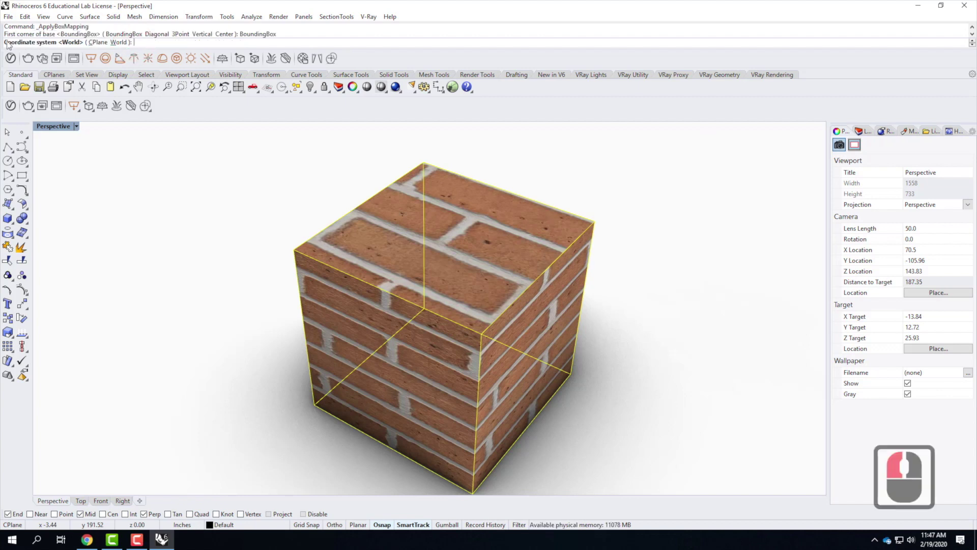
pyautogui.click(119, 43)
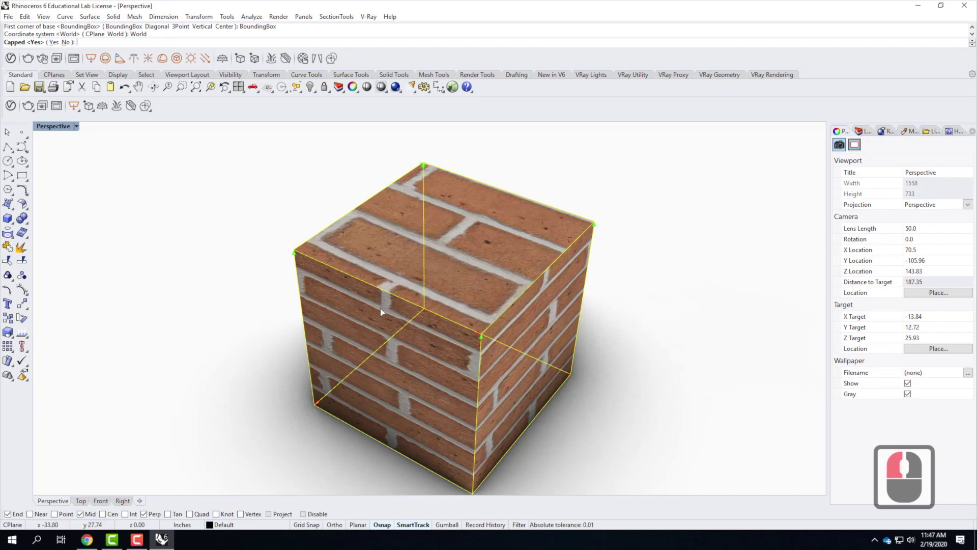
pyautogui.click(54, 43)
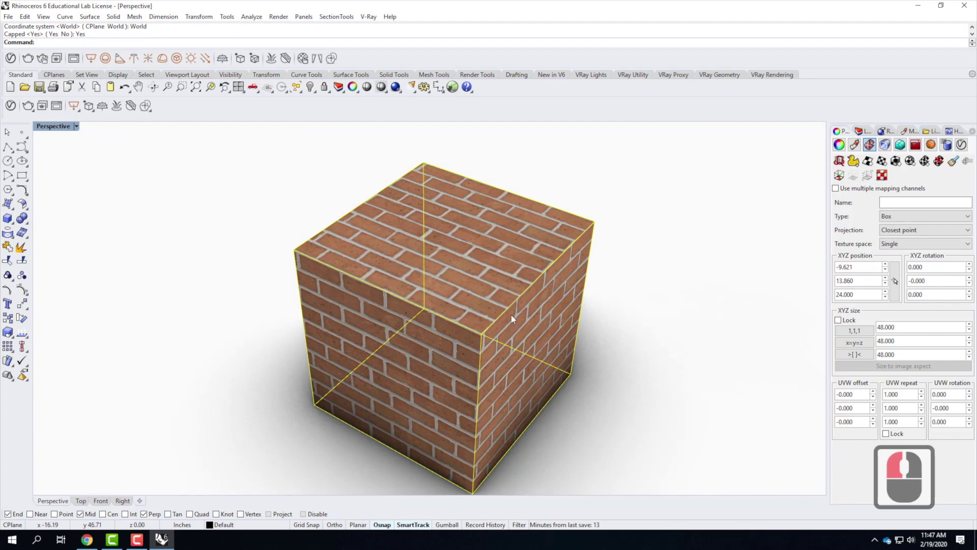
# Examine the box-mapped bricks from all around the cube, checking the pattern on each face and along the edges.
pyautogui.moveTo(627, 336); pyautogui.dragTo(577, 314, button='right')
pyautogui.moveTo(467, 296); pyautogui.dragTo(572, 326, button='right')
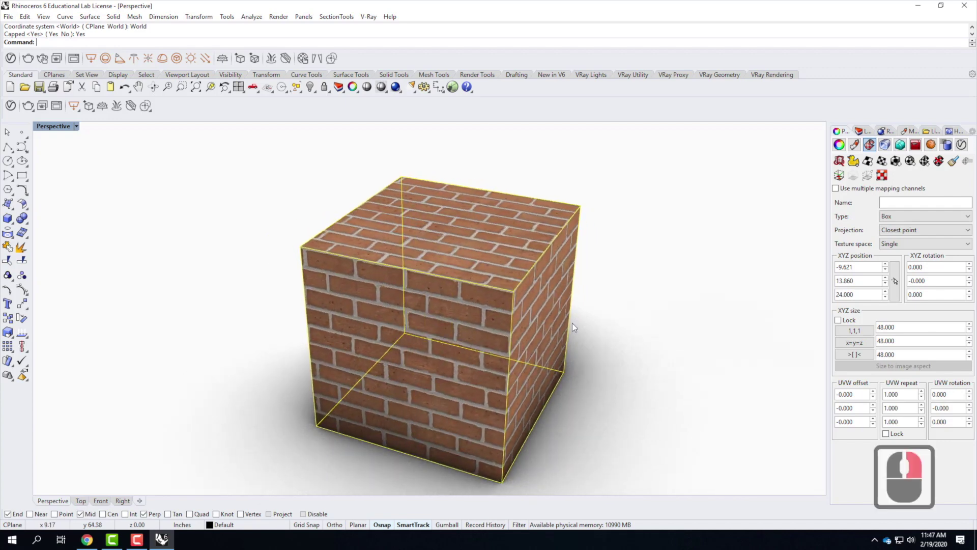
pyautogui.scroll(2, 517, 319)
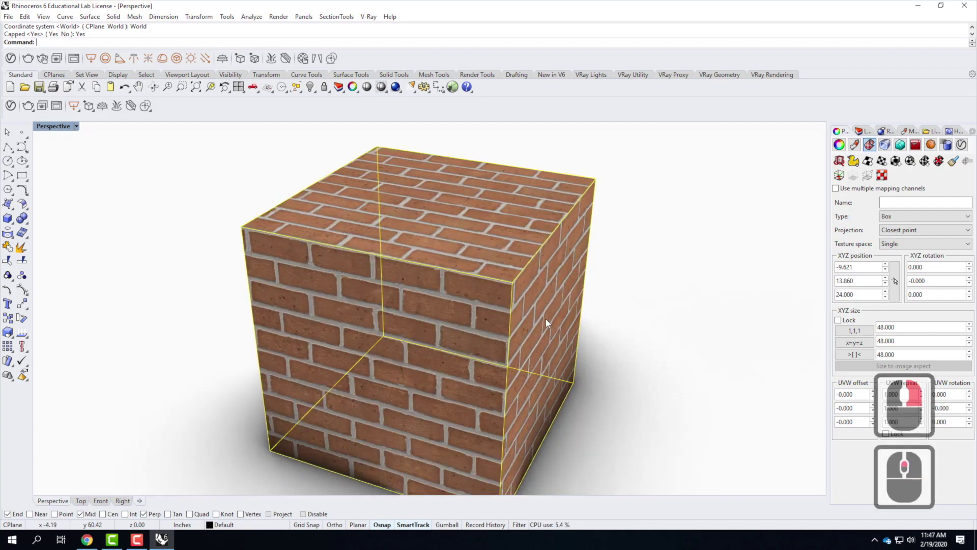
pyautogui.moveTo(563, 318); pyautogui.dragTo(456, 298, button='right')
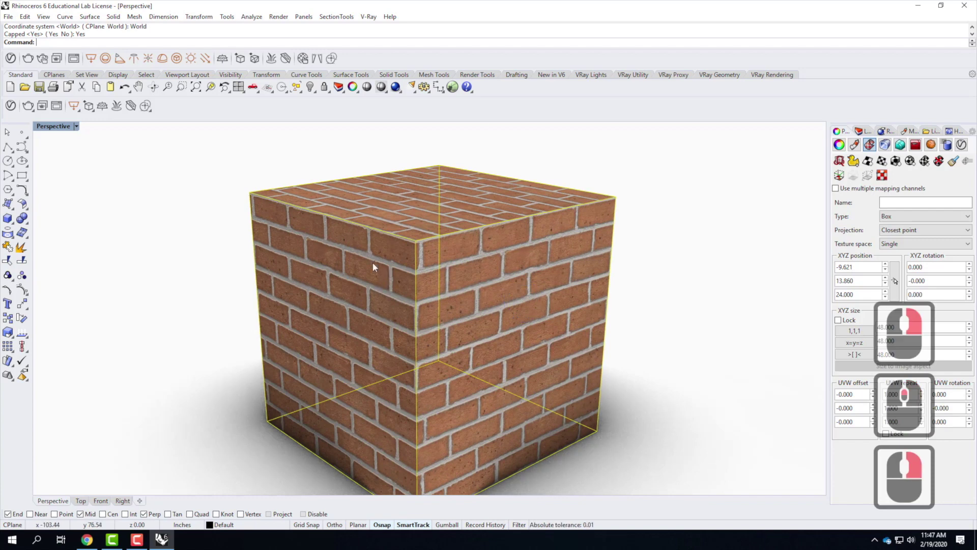
pyautogui.moveTo(395, 208); pyautogui.dragTo(435, 265, button='right')
pyautogui.moveTo(497, 331); pyautogui.dragTo(466, 316, button='right')
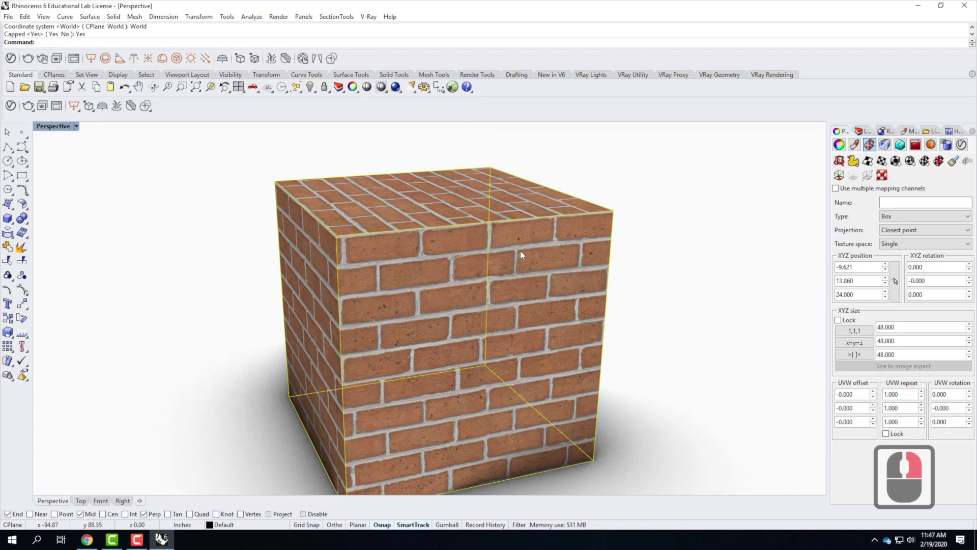
pyautogui.moveTo(403, 273); pyautogui.dragTo(394, 275, button='right')
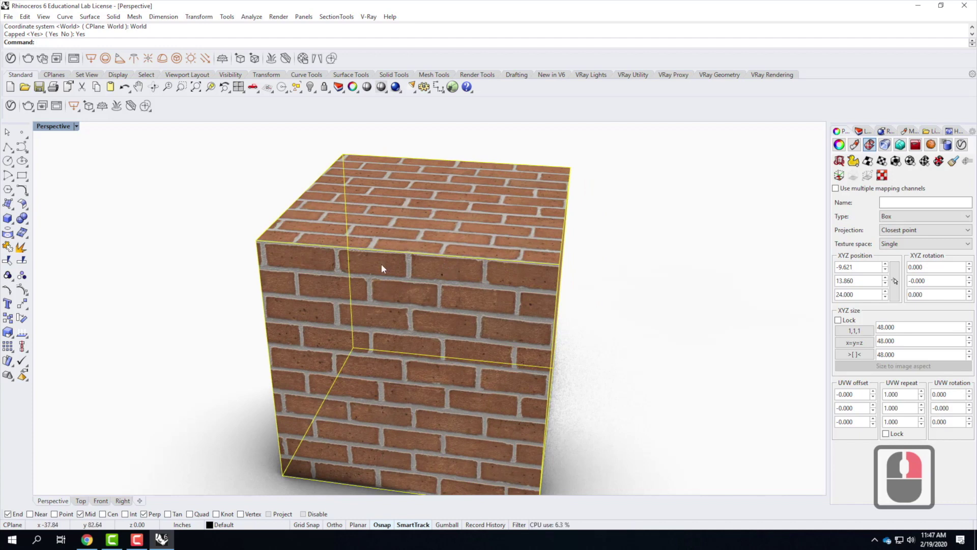
pyautogui.moveTo(388, 411); pyautogui.dragTo(385, 356, button='right')
pyautogui.scroll(4, 385, 356)
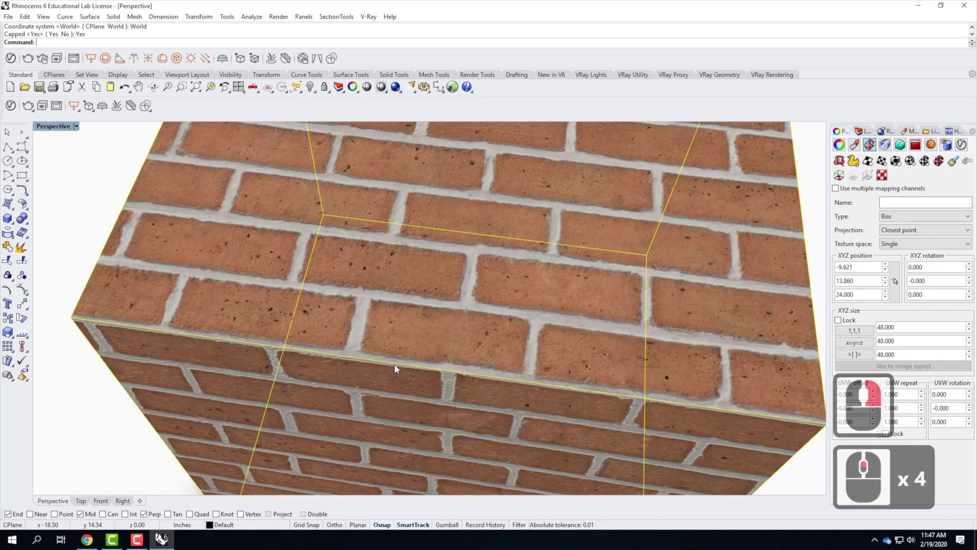
pyautogui.moveTo(437, 386); pyautogui.dragTo(441, 413, button='right')
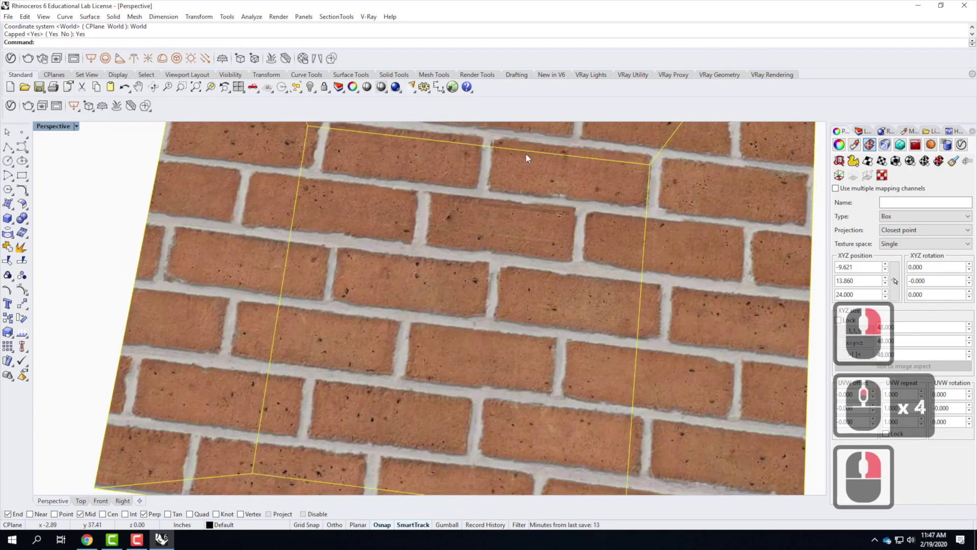
pyautogui.scroll(-4, 517, 286)
pyautogui.moveTo(516, 286); pyautogui.dragTo(450, 236, button='right')
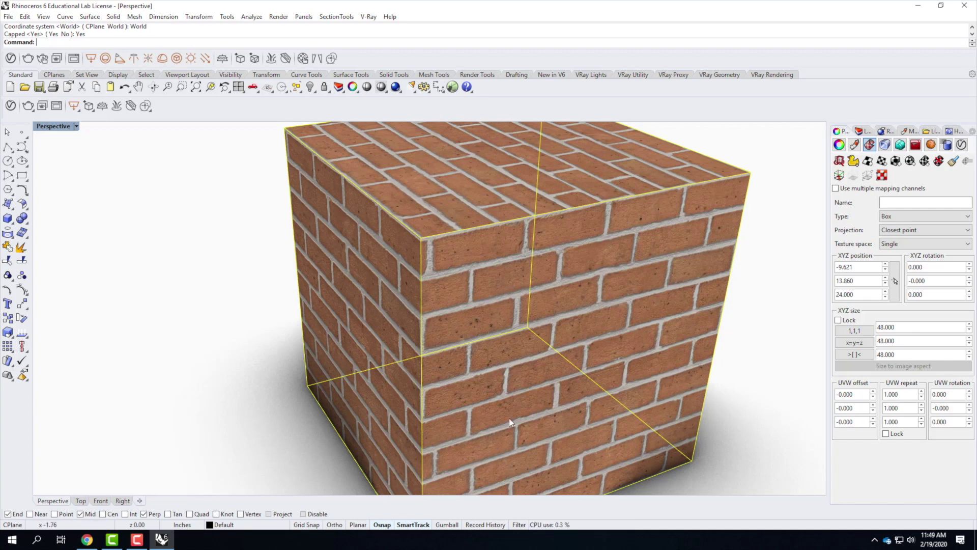
# Try a U repeat of 2.0 on the cube's box mapping and restore it to 1.0.
pyautogui.click(914, 394)
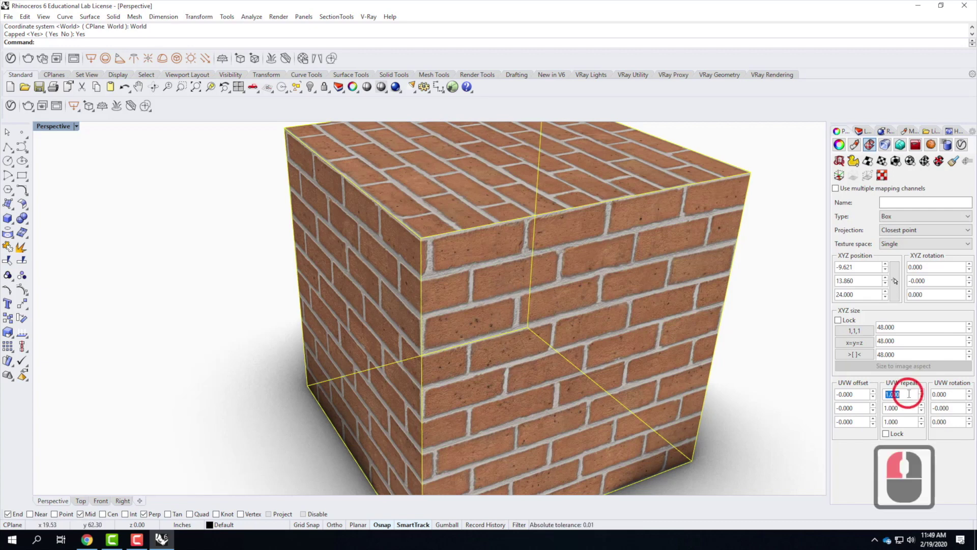
pyautogui.write('2.0')
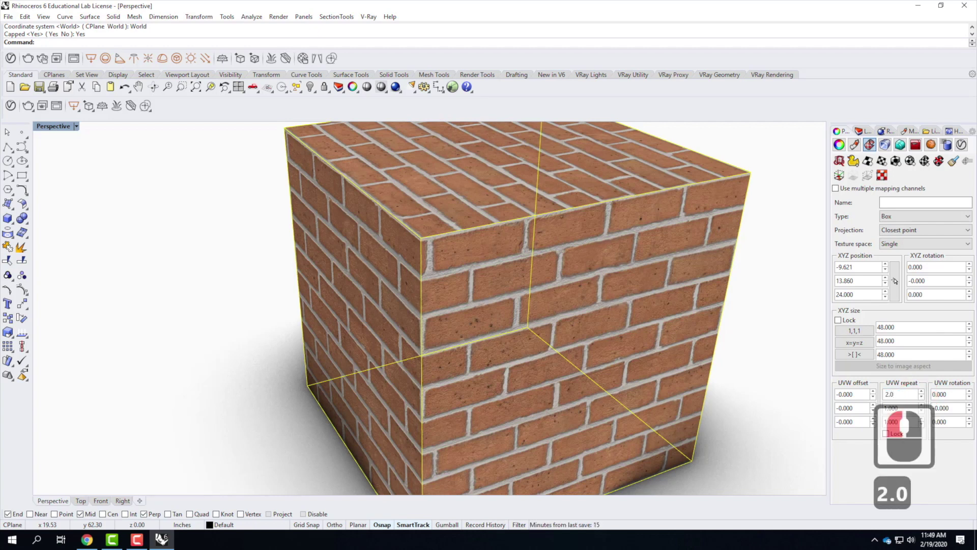
pyautogui.click(903, 407)
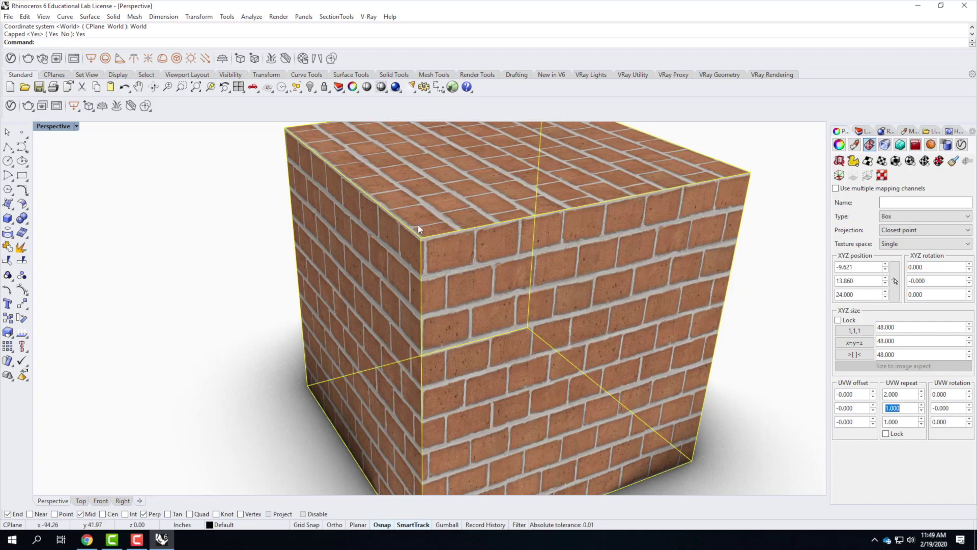
pyautogui.click(904, 392)
pyautogui.write('1.0')
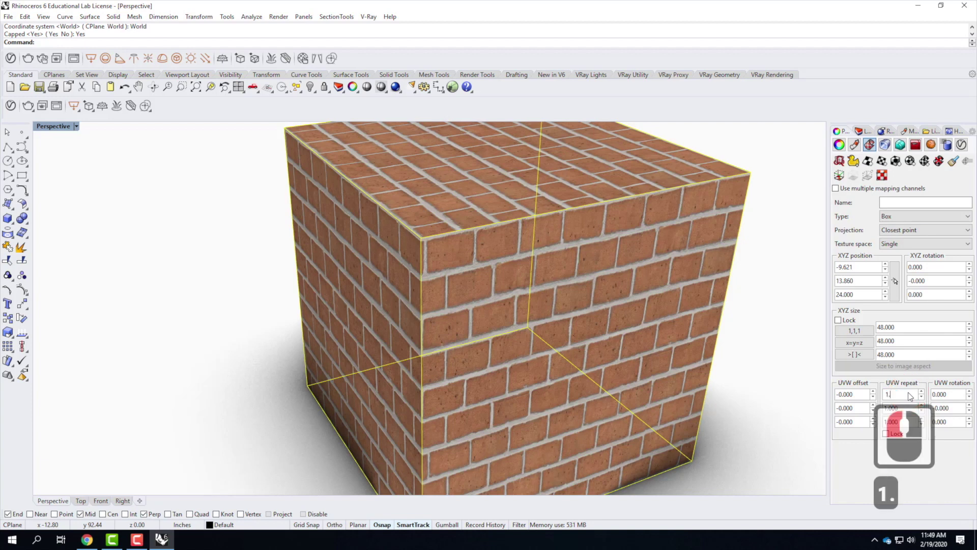
pyautogui.click(901, 408)
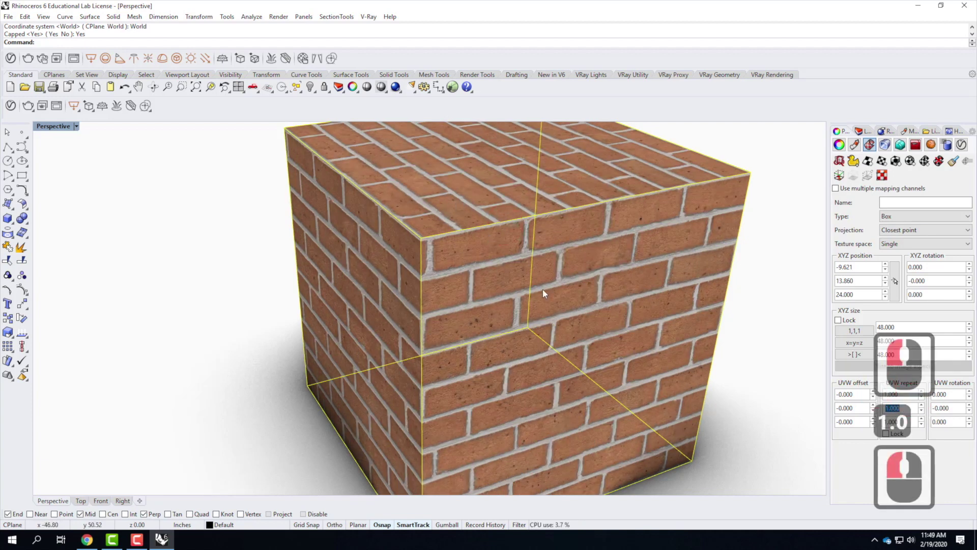
# Lock the UVW repeat values of the cube's box mapping together and set the repeat to 2.0.
pyautogui.click(886, 434)
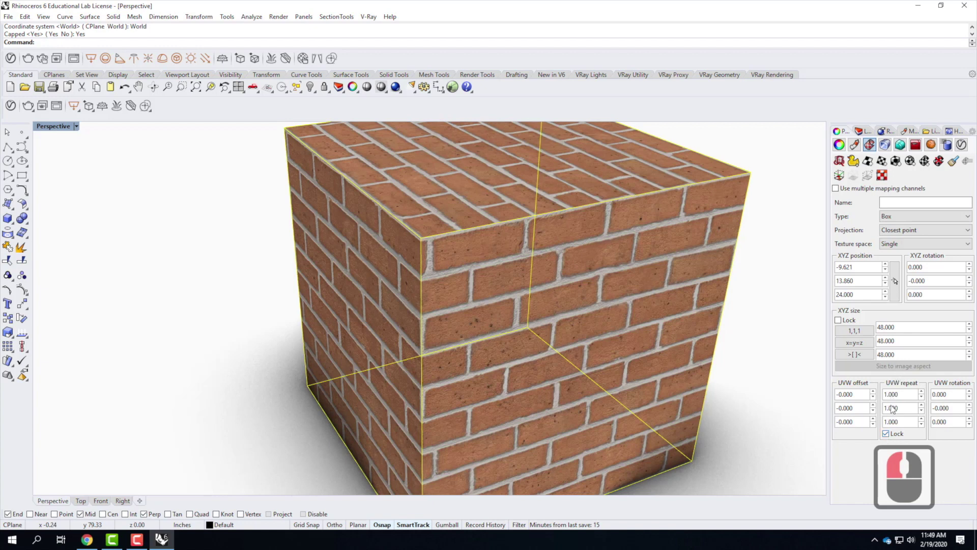
pyautogui.click(901, 393)
pyautogui.write('2.0')
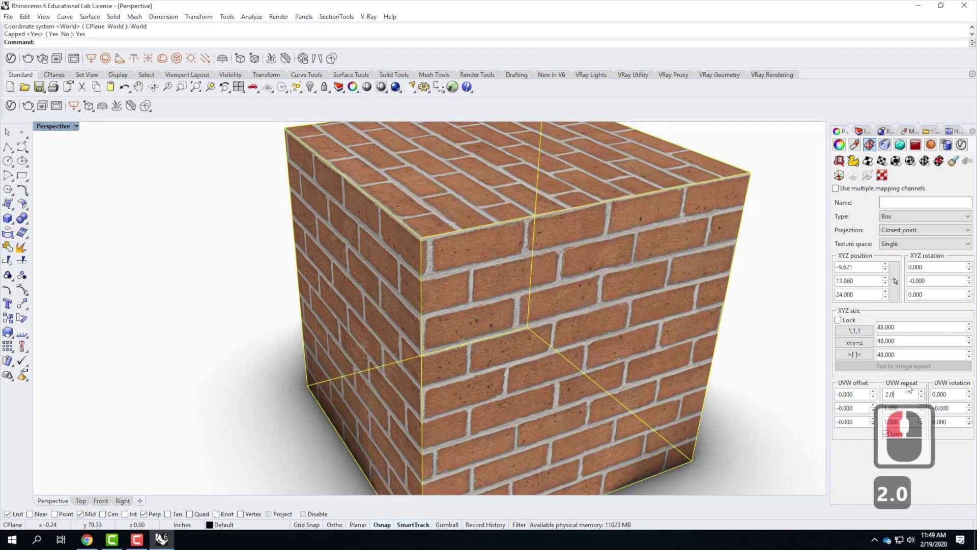
pyautogui.click(902, 407)
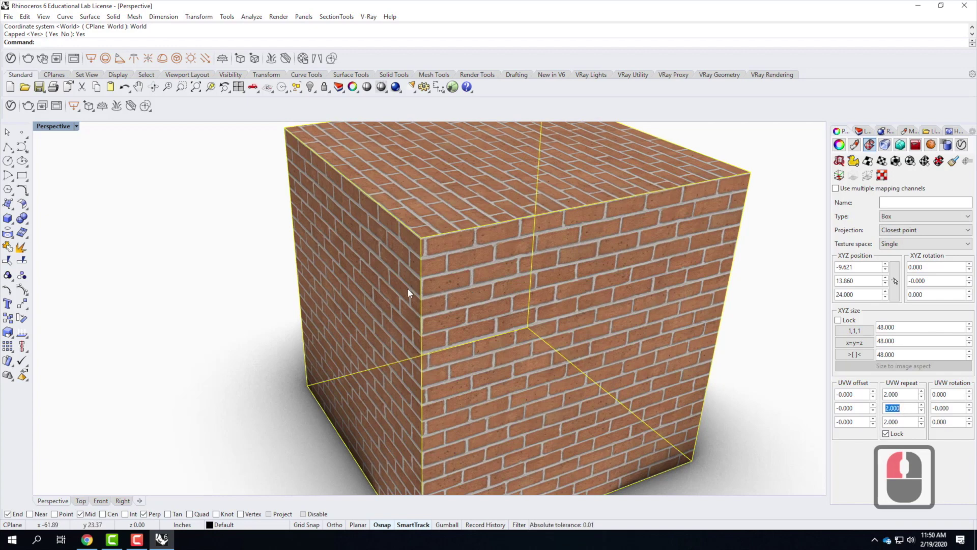
pyautogui.scroll(-2, 457, 341)
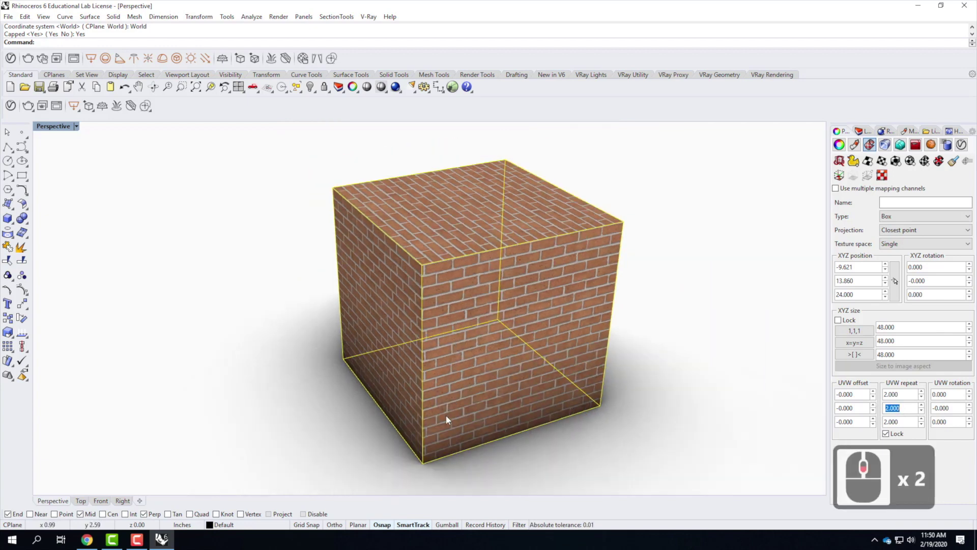
pyautogui.scroll(1, 441, 418)
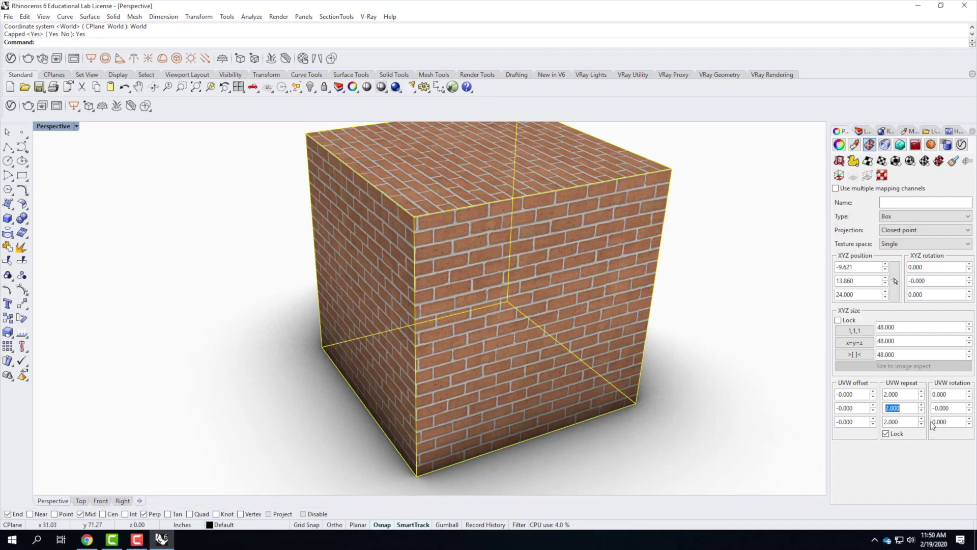
# Set the locked UVW repeat of the cube's brick mapping to 1.25.
pyautogui.write('1.25')
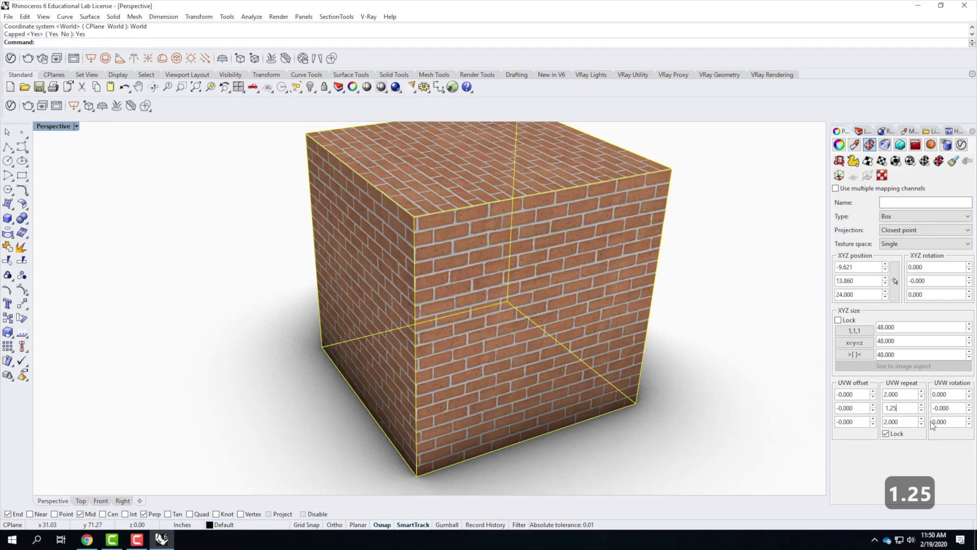
pyautogui.press('Return')
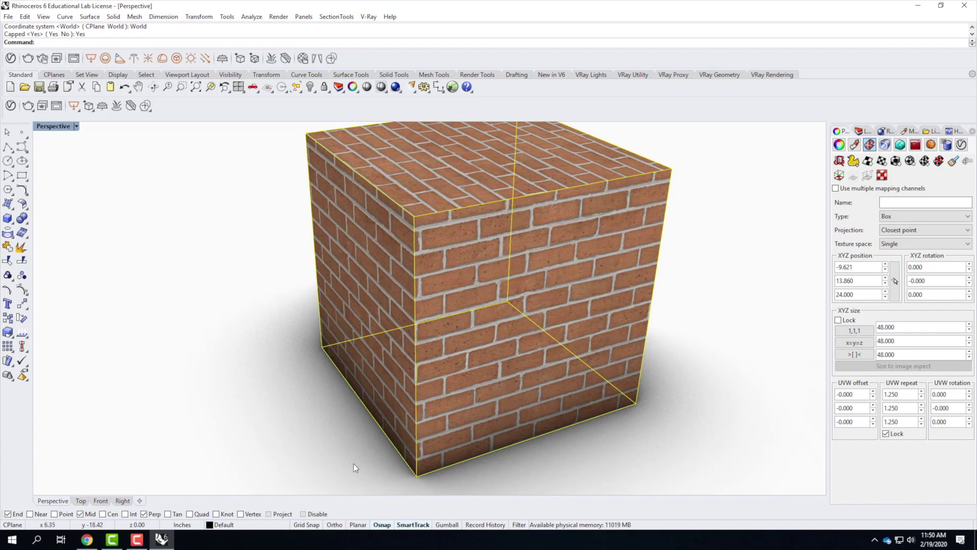
pyautogui.scroll(-2, 275, 462)
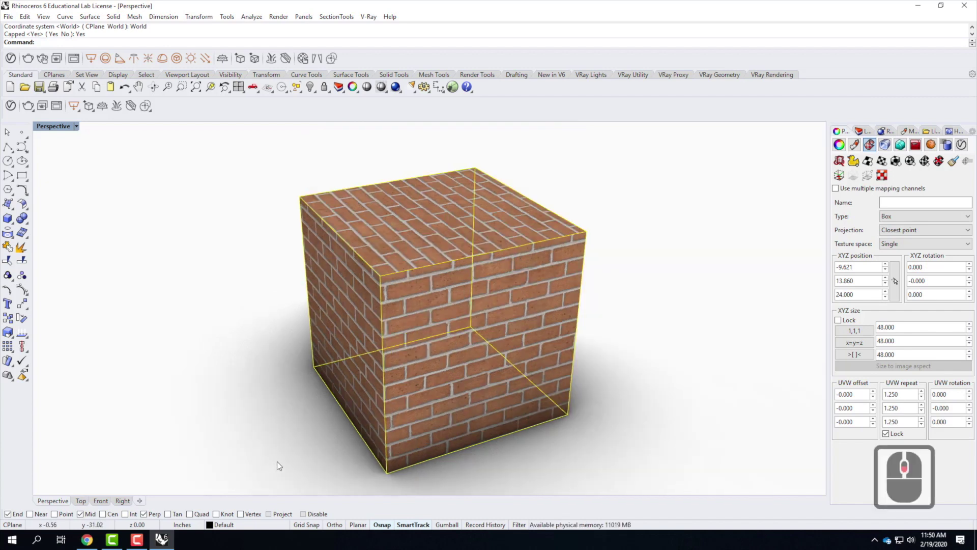
# Try locked UVW repeats of 1.5 and 1.1 on the cube's bricks and return the repeat to 1.25.
pyautogui.doubleClick(903, 395)
pyautogui.write('5')
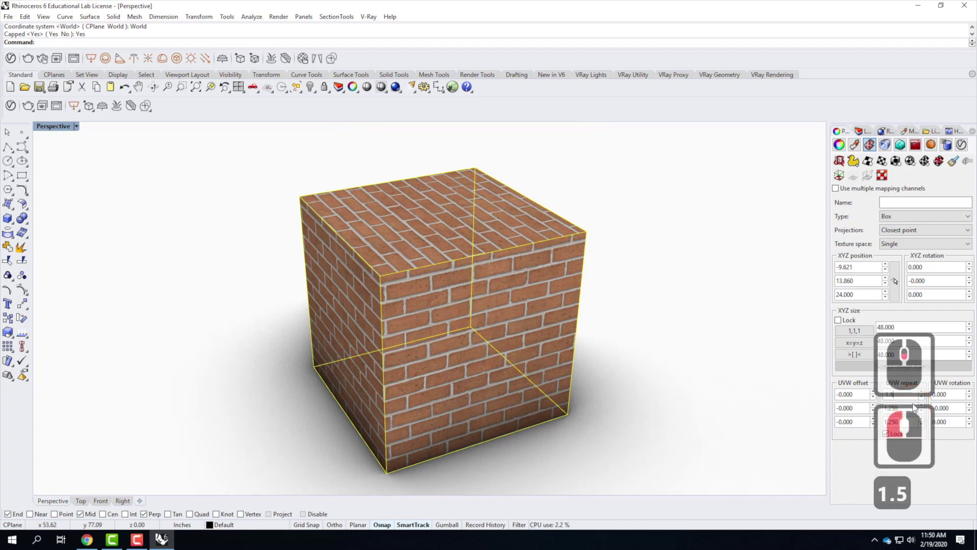
pyautogui.press('Return')
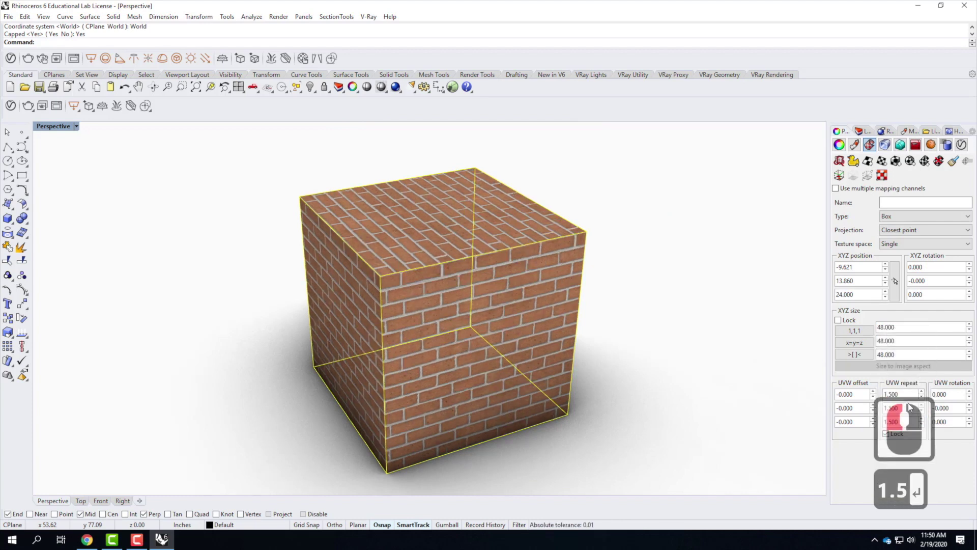
pyautogui.doubleClick(901, 390)
pyautogui.write('1.1')
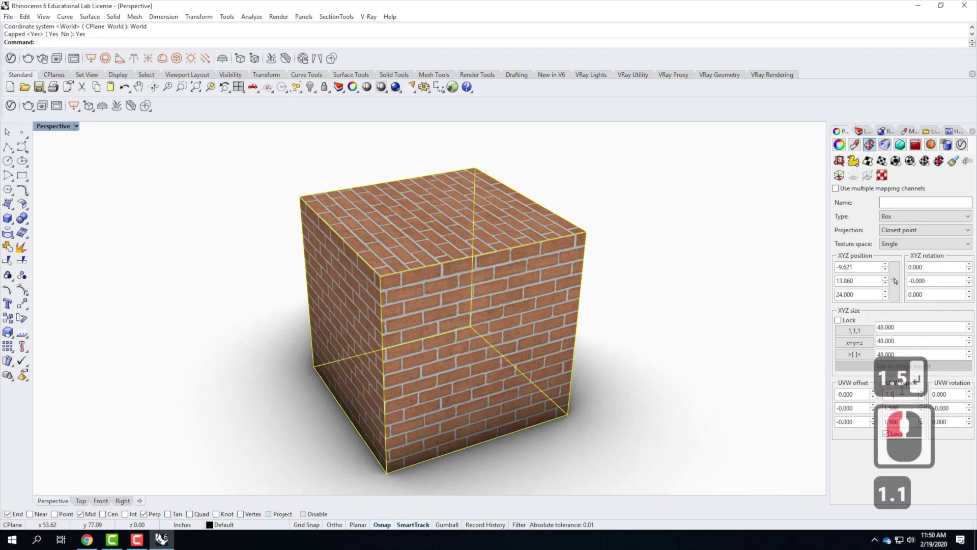
pyautogui.press('Return')
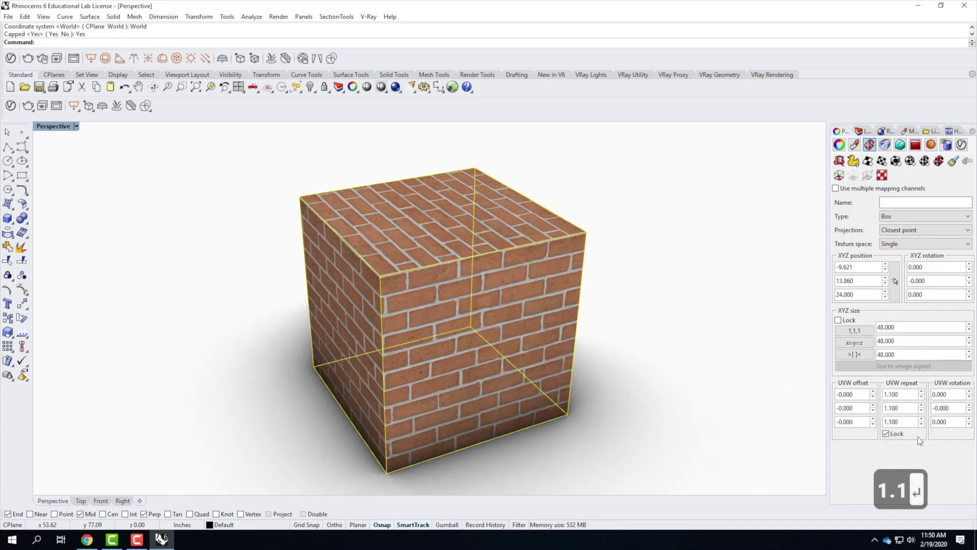
pyautogui.doubleClick(908, 393)
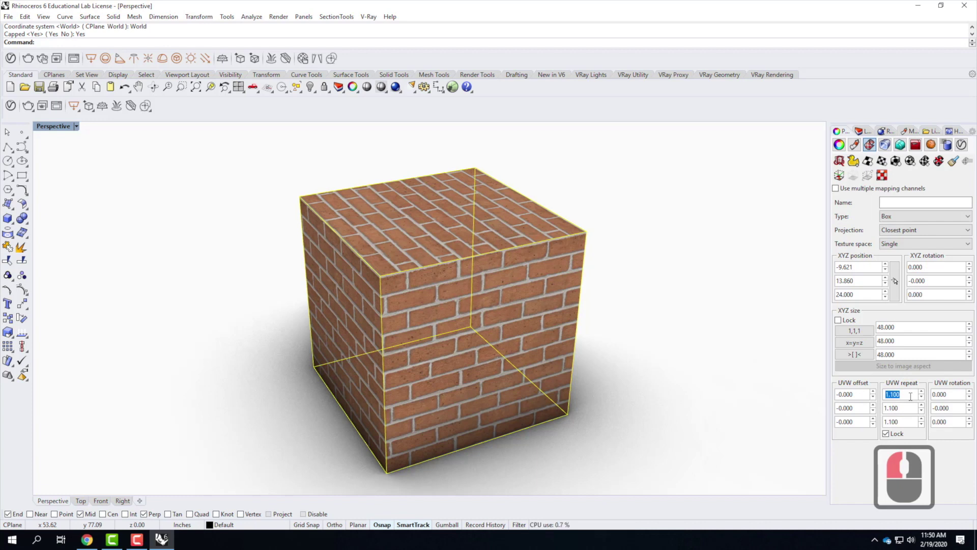
pyautogui.write('1.25')
pyautogui.press('Return')
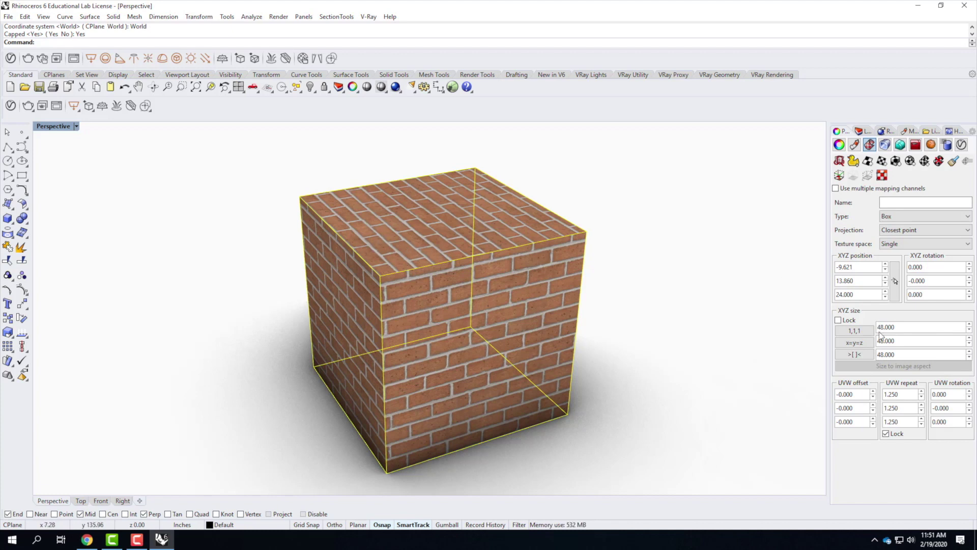
# Try a W rotation of 90 degrees on the cube's brick mapping and reset it to 0.
pyautogui.click(947, 422)
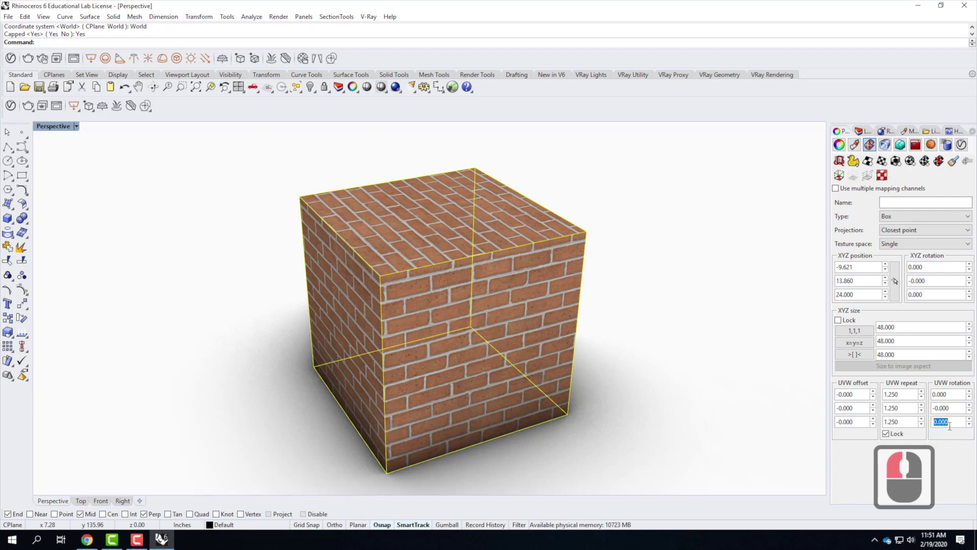
pyautogui.write('90')
pyautogui.press('Return')
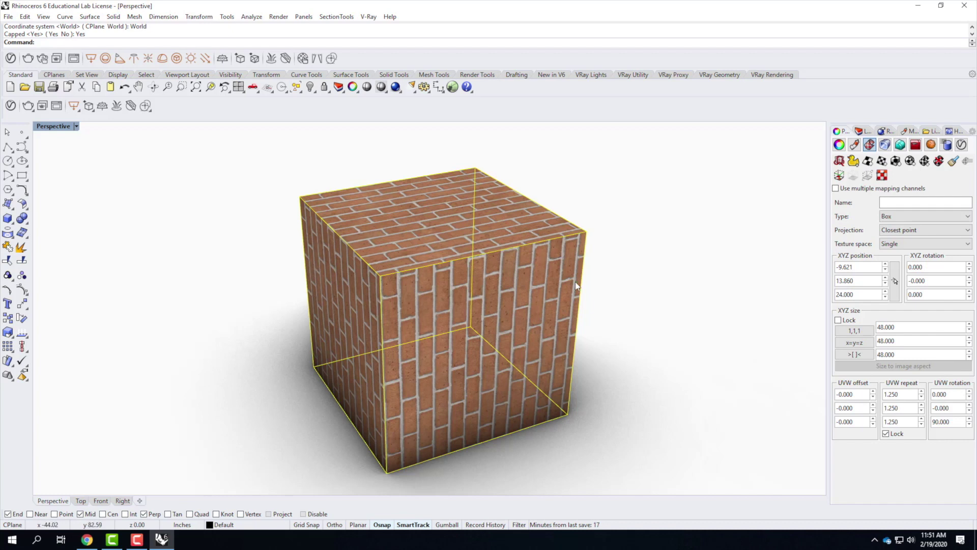
pyautogui.doubleClick(947, 422)
pyautogui.write('0')
pyautogui.press('Return')
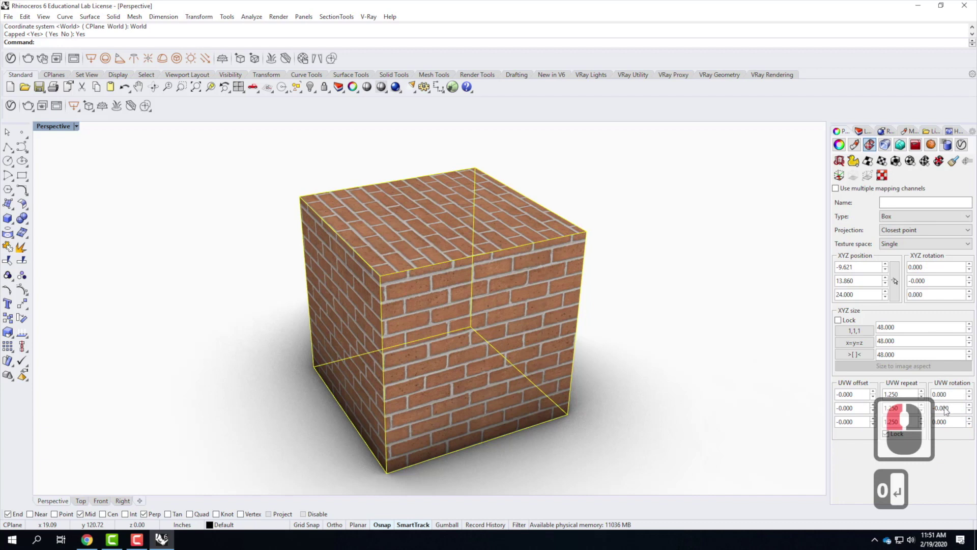
# Try a V rotation of 90 degrees on the cube's brick mapping and reset it to 0.
pyautogui.doubleClick(946, 410)
pyautogui.write('90')
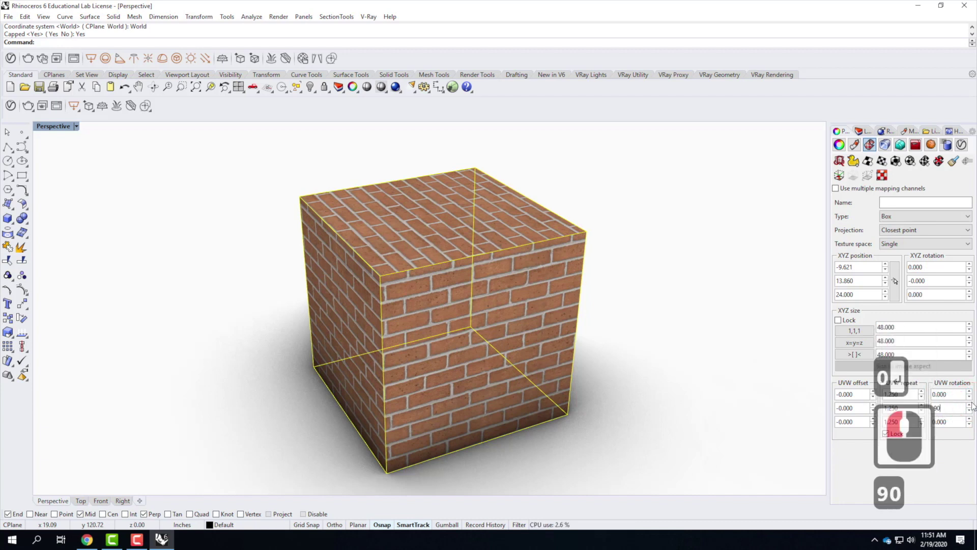
pyautogui.press('Return')
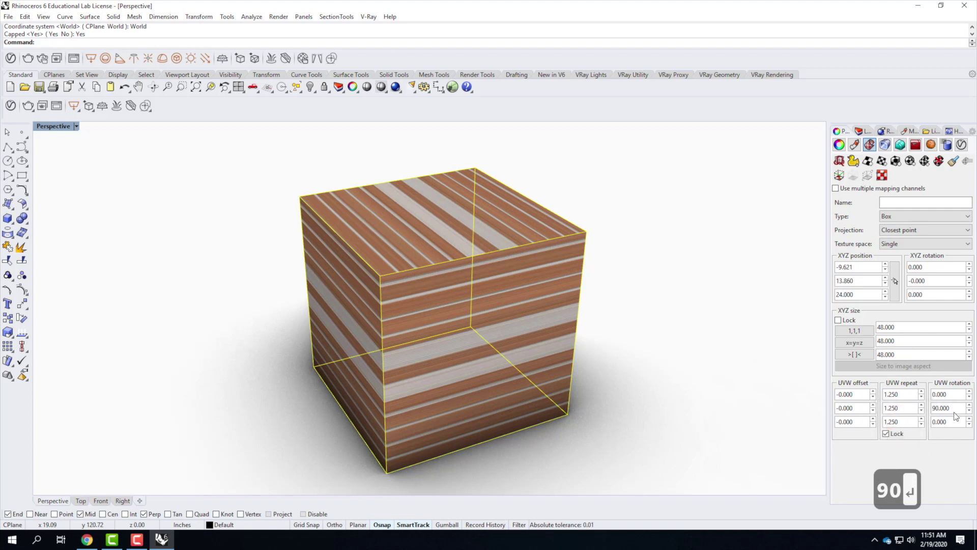
pyautogui.doubleClick(953, 409)
pyautogui.write('0')
pyautogui.press('Return')
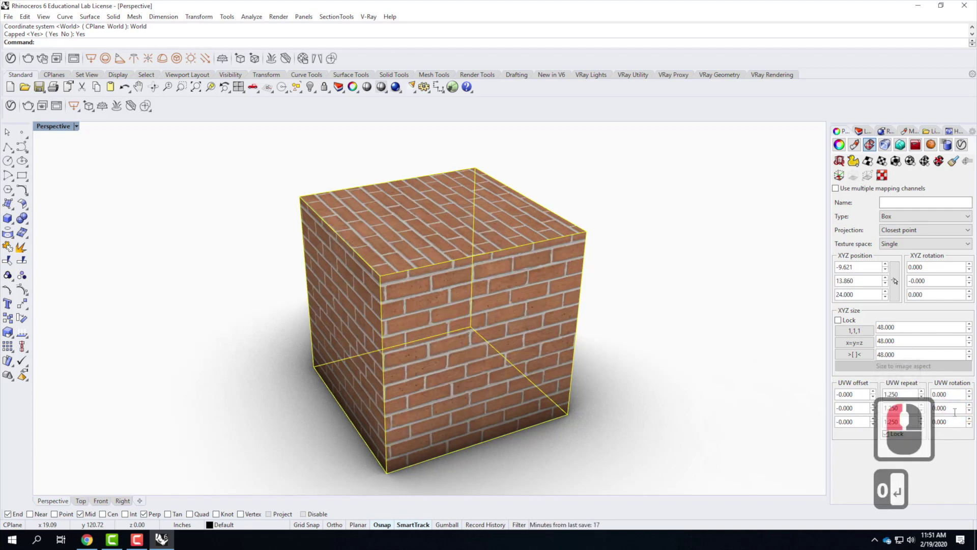
# Try a U rotation of 90 degrees on the cube's brick mapping and reset it to 0.
pyautogui.doubleClick(956, 394)
pyautogui.write('90')
pyautogui.press('Return')
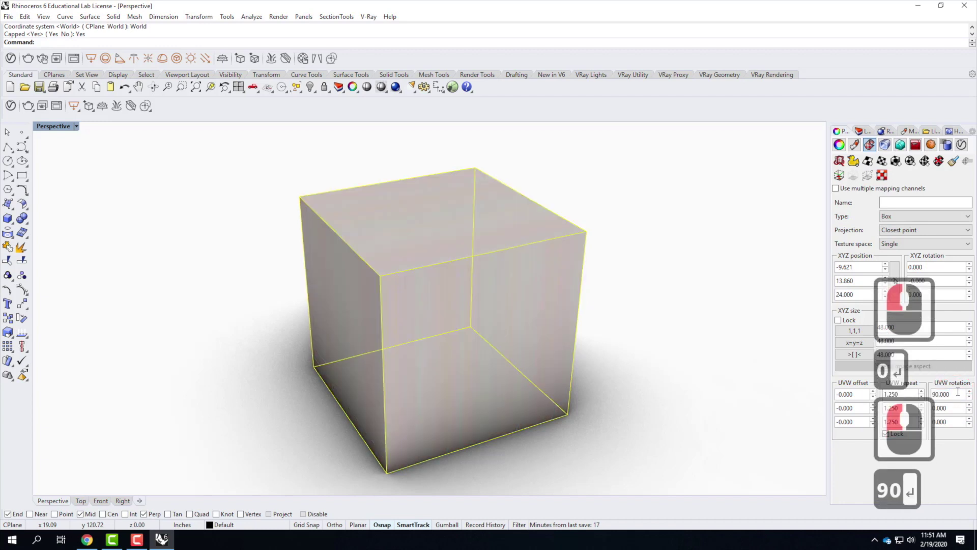
pyautogui.doubleClick(956, 394)
pyautogui.write('0')
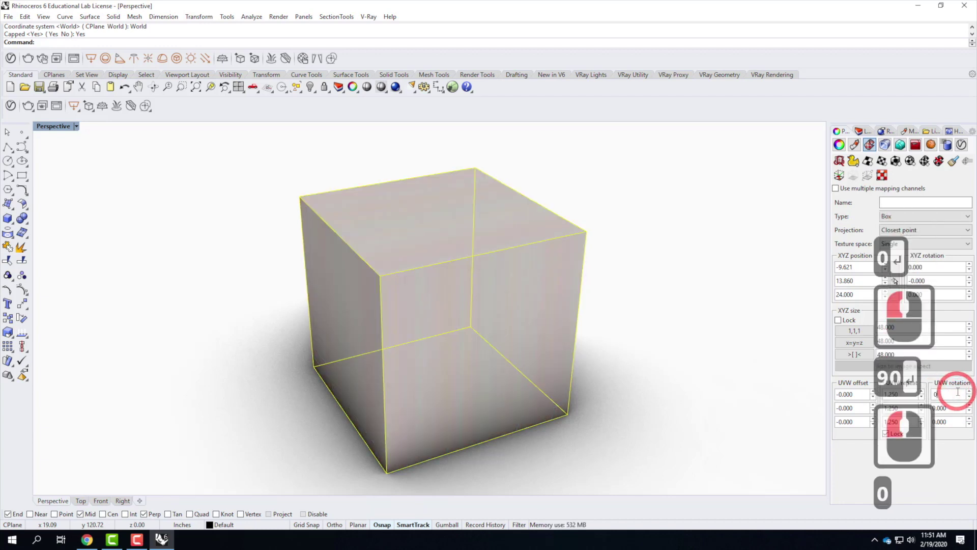
pyautogui.press('Return')
# Turn the cube's bricks once more with a W rotation of 90 degrees and reset the rotation to 0.
pyautogui.doubleClick(951, 421)
pyautogui.write('90')
pyautogui.press('Return')
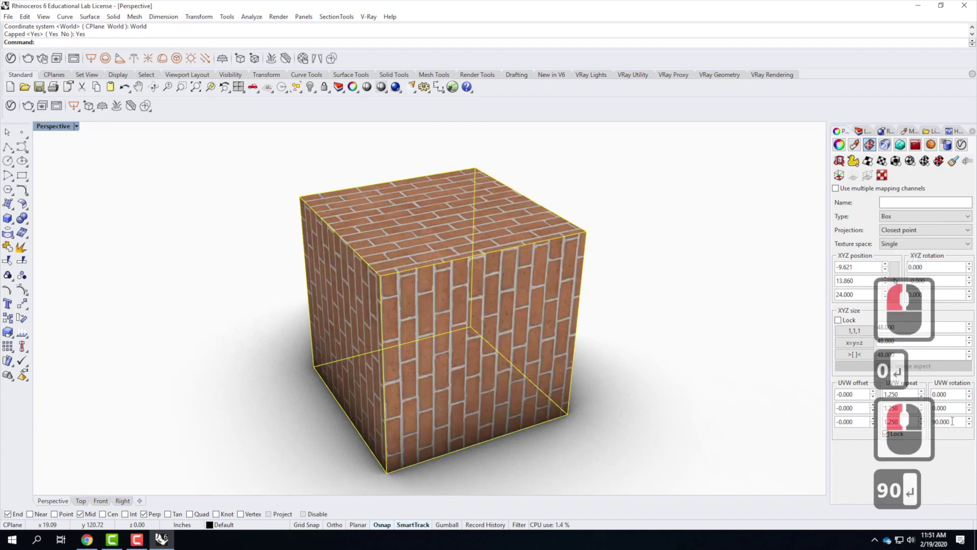
pyautogui.doubleClick(950, 421)
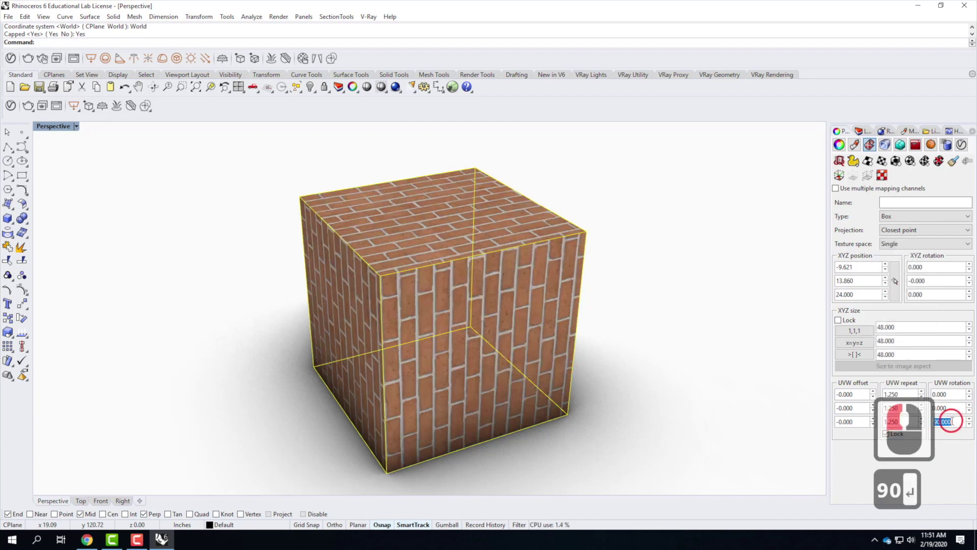
pyautogui.write('0')
pyautogui.press('Return')
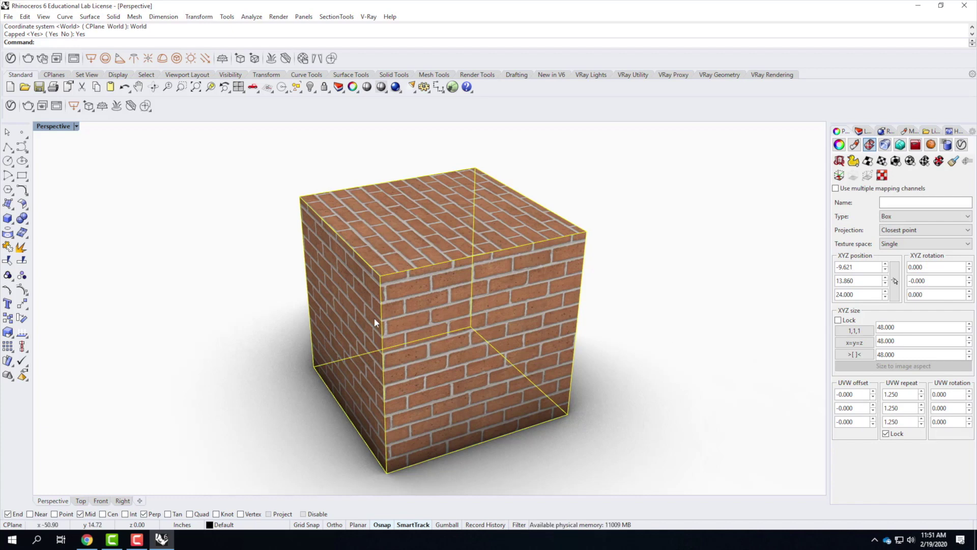
# Bring back all the hidden solids around the brick cube with the Show command.
pyautogui.press('Escape')
pyautogui.scroll(-5, 466, 253)
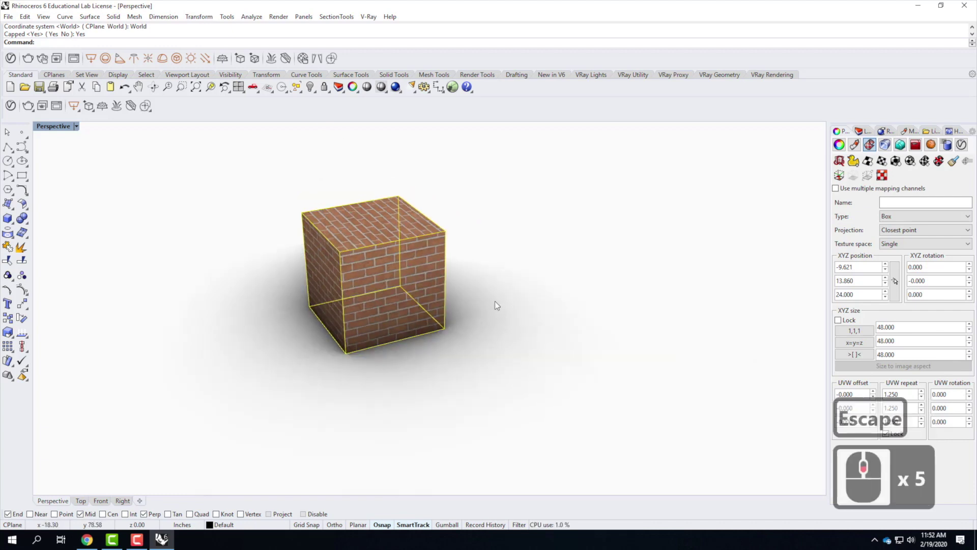
pyautogui.scroll(-2, 495, 301)
pyautogui.scroll(2, 484, 188)
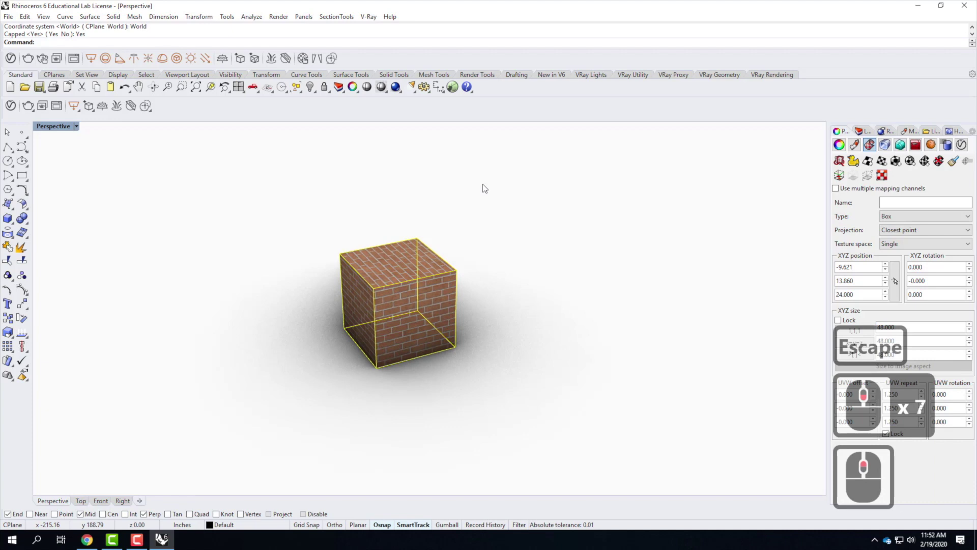
pyautogui.write('show')
pyautogui.press('Return')
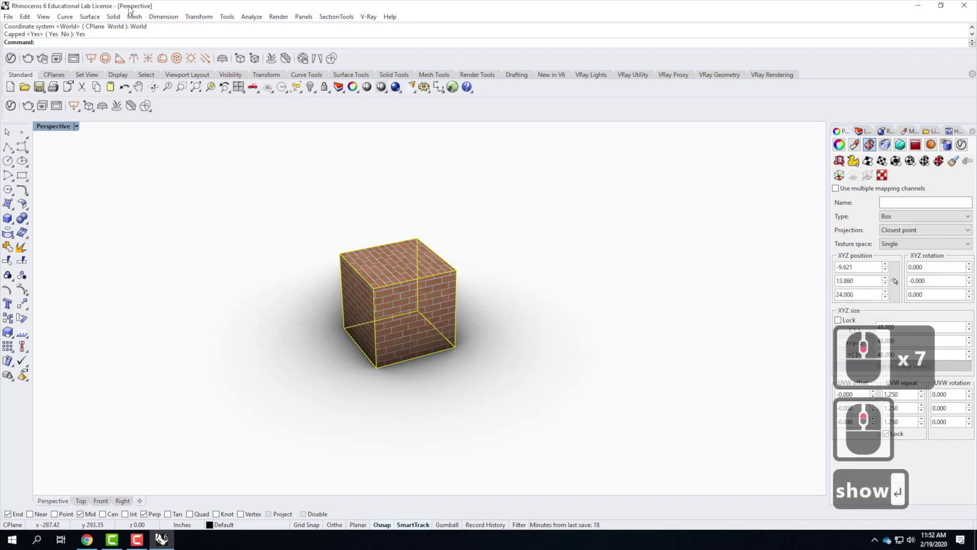
pyautogui.click(61, 41)
pyautogui.write('show')
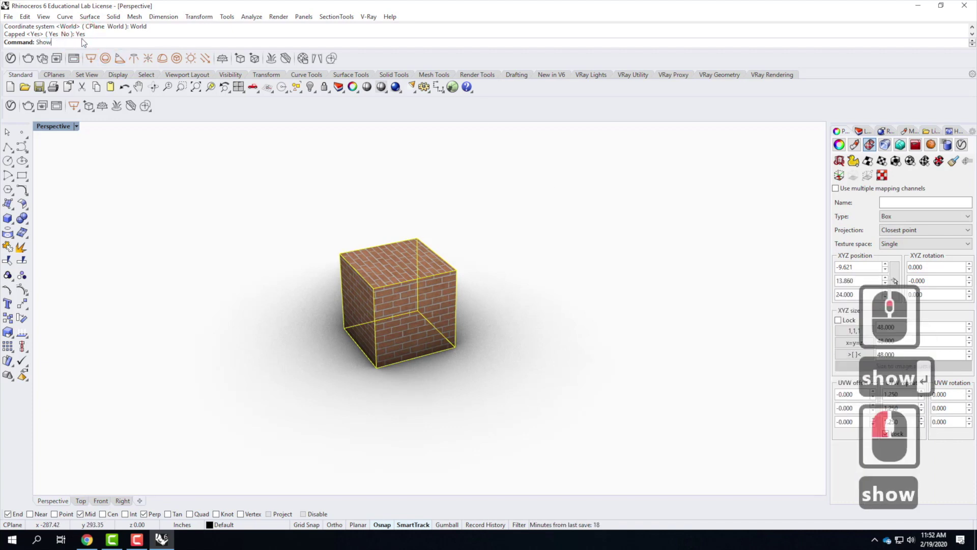
pyautogui.press('Return')
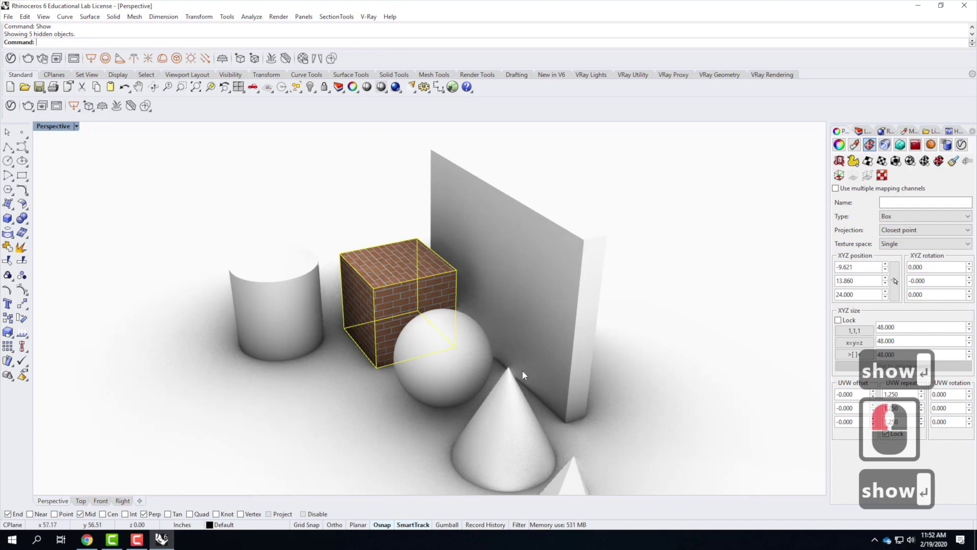
# Hide the cylinder, brick cube, sphere, cone and pyramid, leaving only the wall slab in view.
pyautogui.press('Escape')
pyautogui.moveTo(368, 338); pyautogui.dragTo(463, 338, button='right')
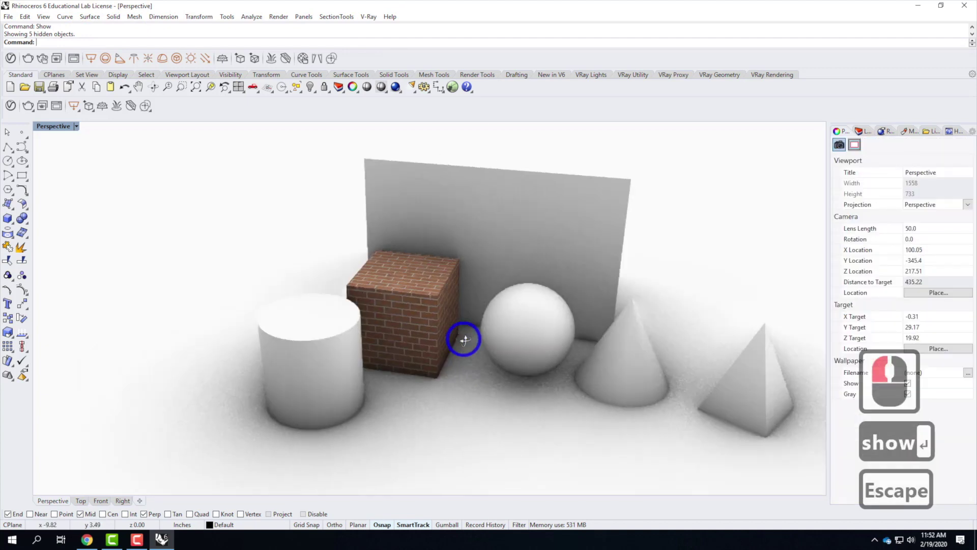
pyautogui.click(492, 185)
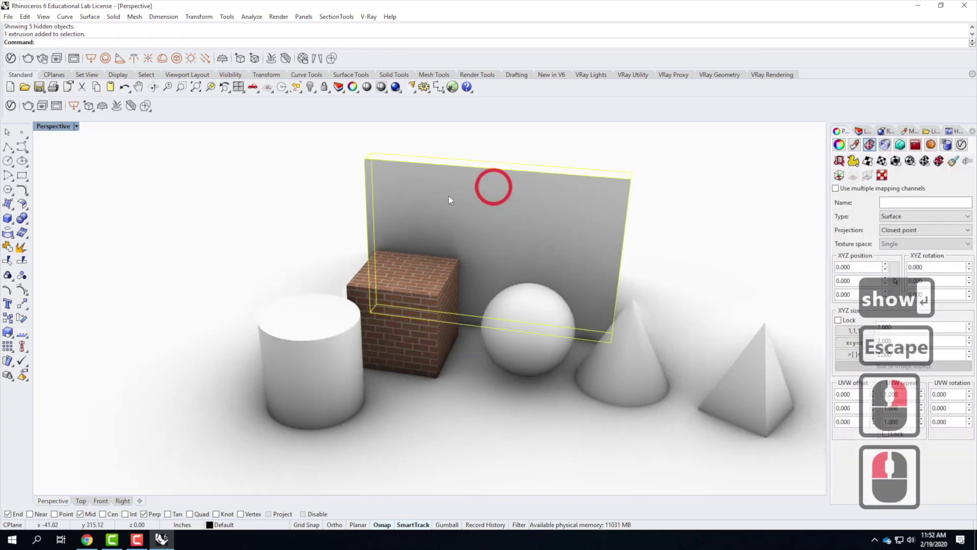
pyautogui.click(400, 348)
pyautogui.keyDown('shift'); pyautogui.click(318, 370); pyautogui.keyUp('shift')
pyautogui.keyDown('shift'); pyautogui.click(532, 331); pyautogui.keyUp('shift')
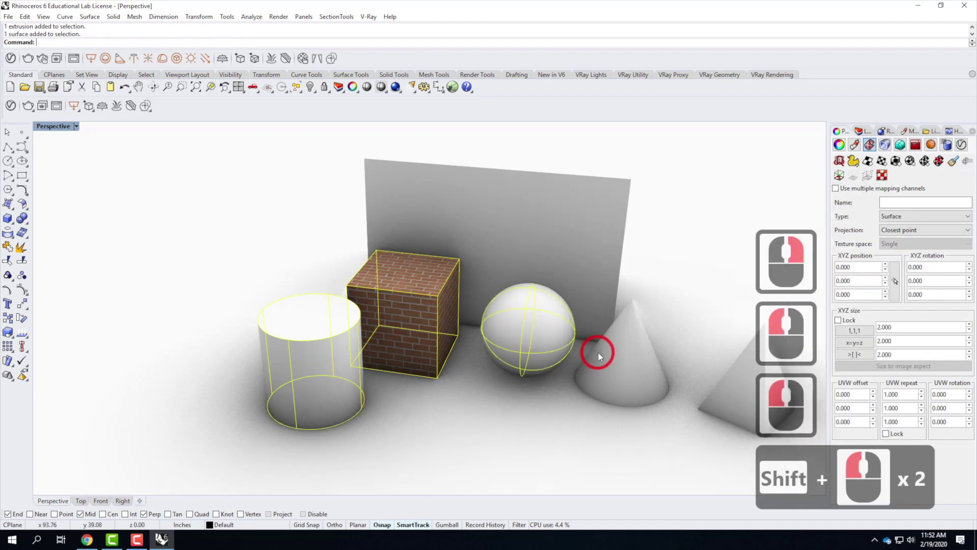
pyautogui.keyDown('shift'); pyautogui.click(597, 352); pyautogui.keyUp('shift')
pyautogui.keyDown('shift'); pyautogui.click(746, 395); pyautogui.keyUp('shift')
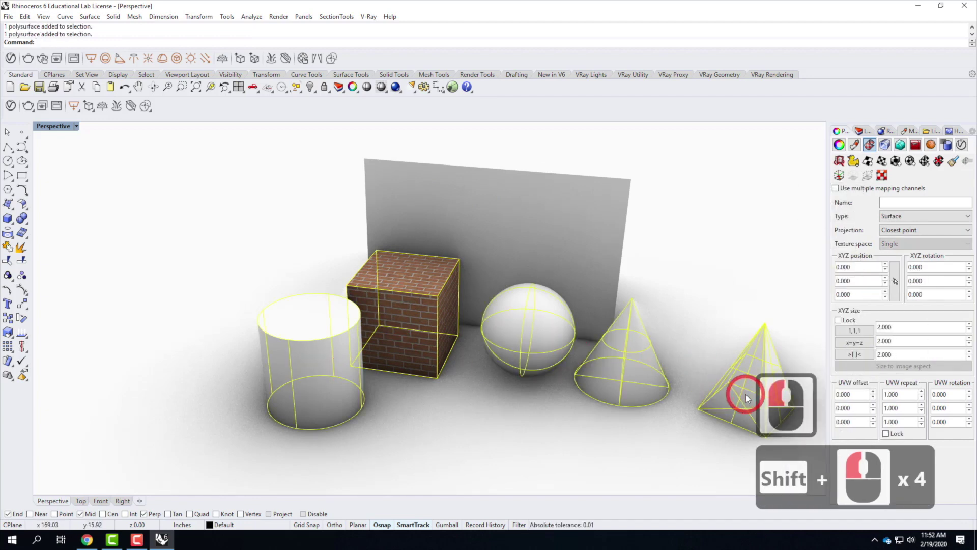
pyautogui.write('hide')
pyautogui.press('Return')
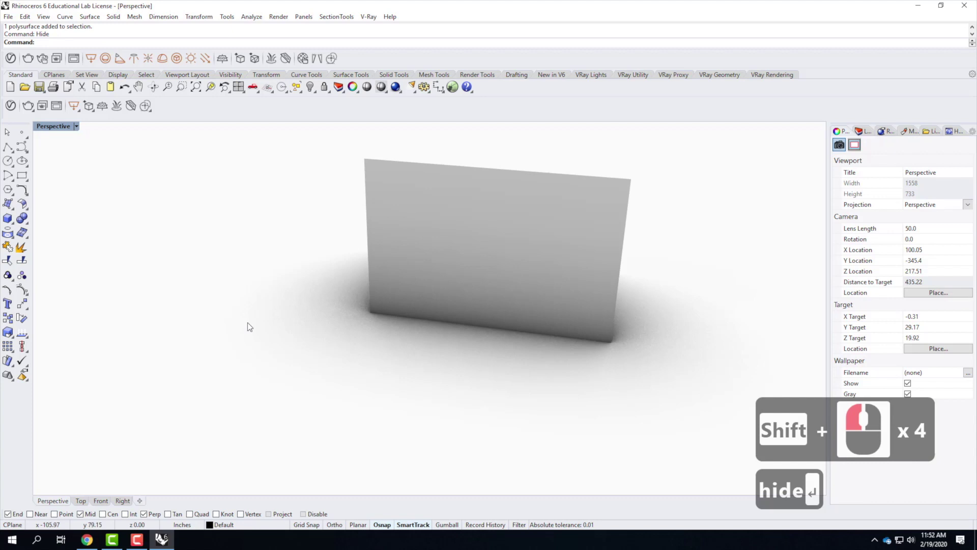
# Apply the Bricks_A02_1m material to the wall slab from the V-Ray Asset Editor and close the editor.
pyautogui.scroll(-3, 285, 289)
pyautogui.scroll(3, 520, 247)
pyautogui.click(425, 225)
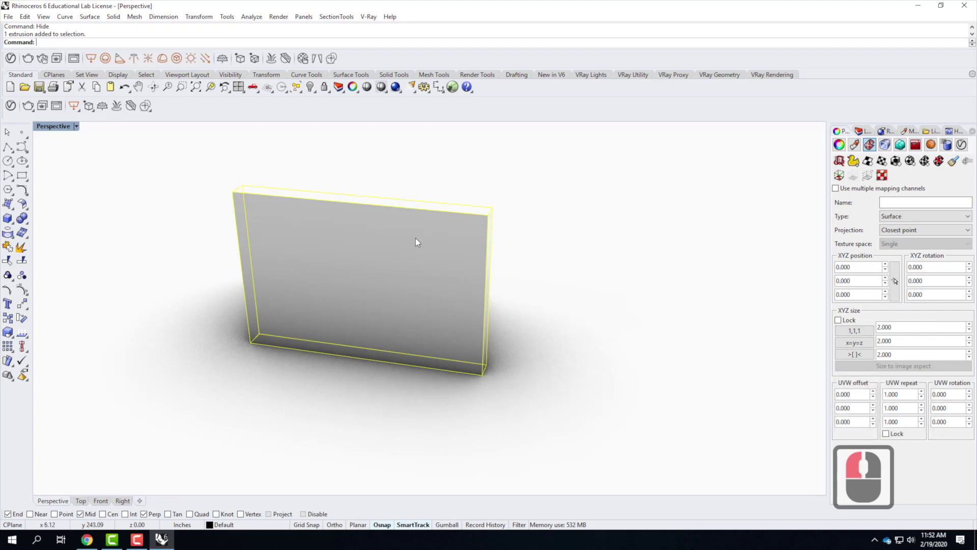
pyautogui.click(11, 106)
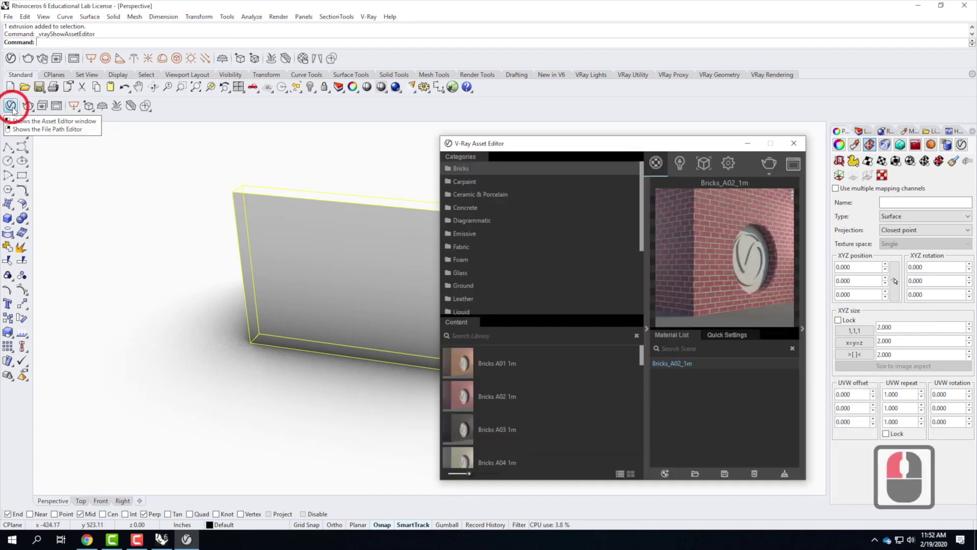
pyautogui.rightClick(692, 362)
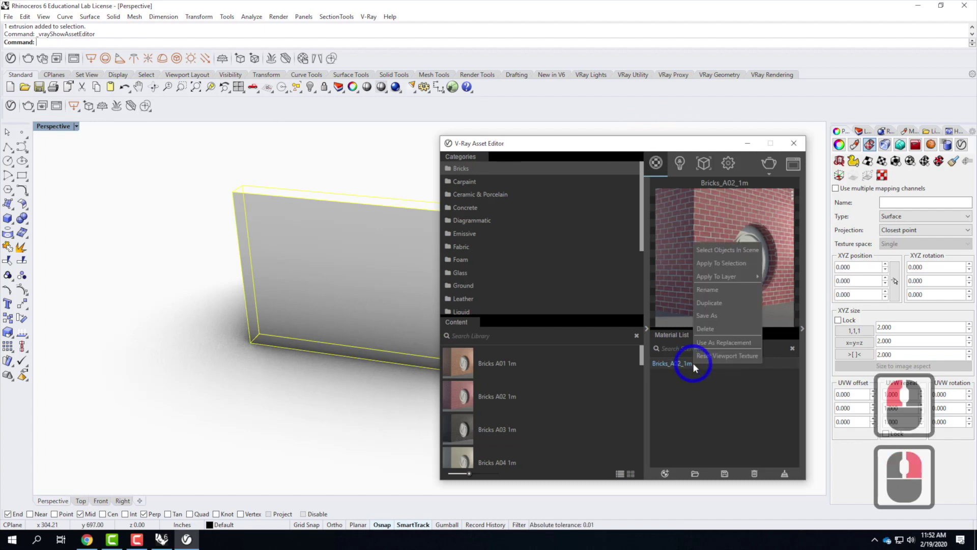
pyautogui.click(735, 263)
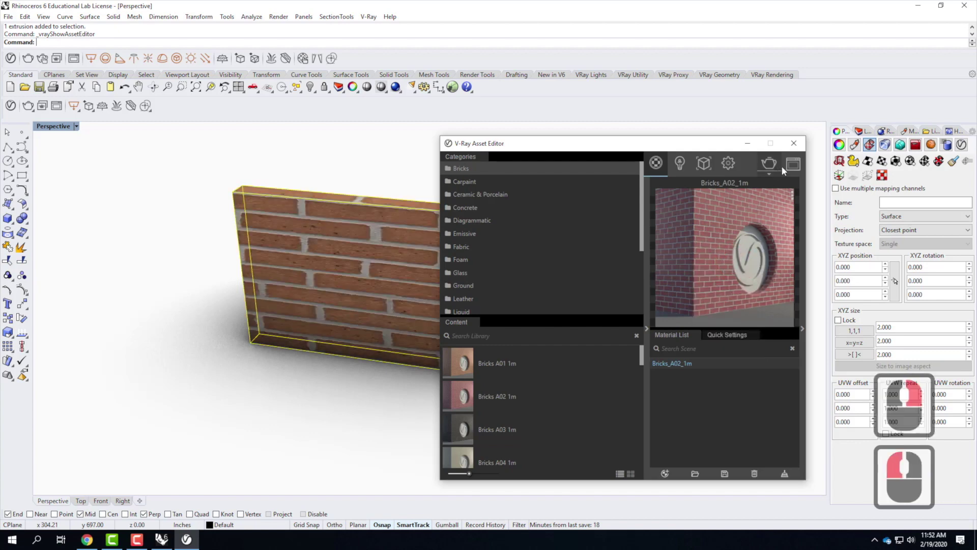
pyautogui.click(794, 143)
# Apply capped box mapping to the wall, using its bounding box and the World coordinate system.
pyautogui.moveTo(509, 353); pyautogui.dragTo(460, 356, button='right')
pyautogui.scroll(4, 466, 250)
pyautogui.moveTo(456, 255); pyautogui.dragTo(481, 234, button='right')
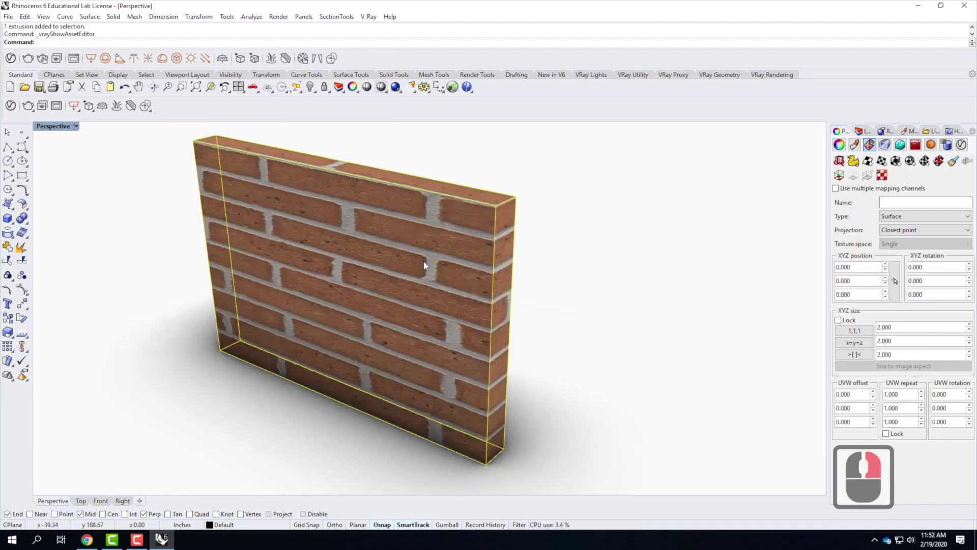
pyautogui.click(869, 145)
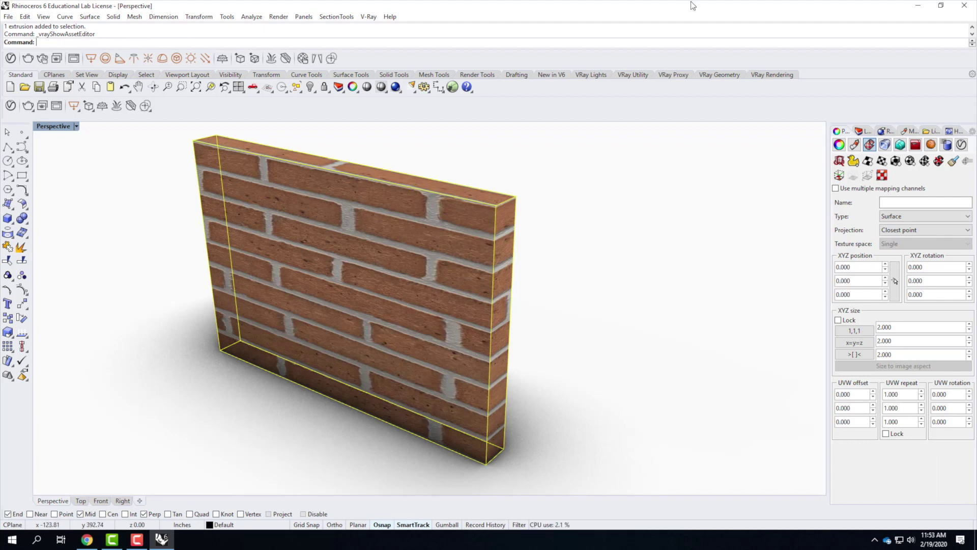
pyautogui.click(895, 161)
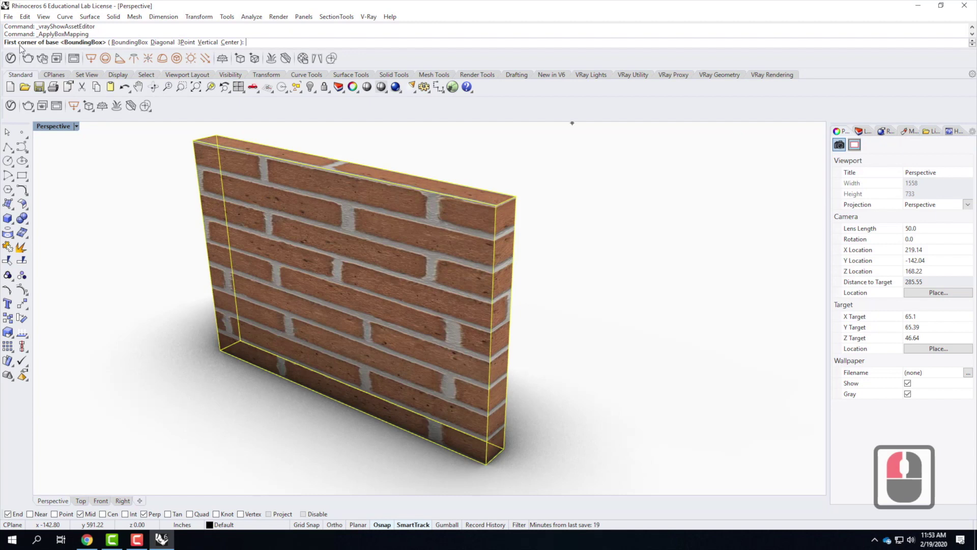
pyautogui.click(137, 43)
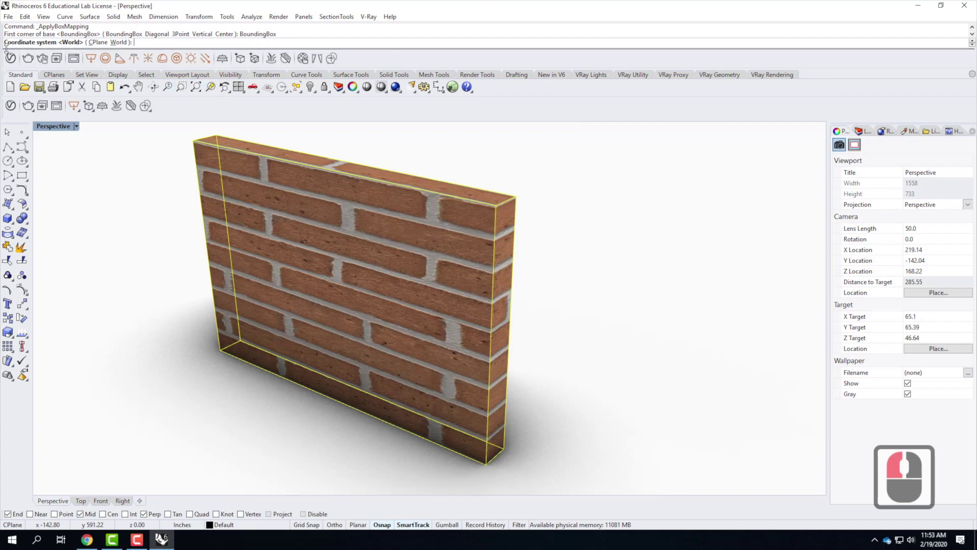
pyautogui.click(125, 42)
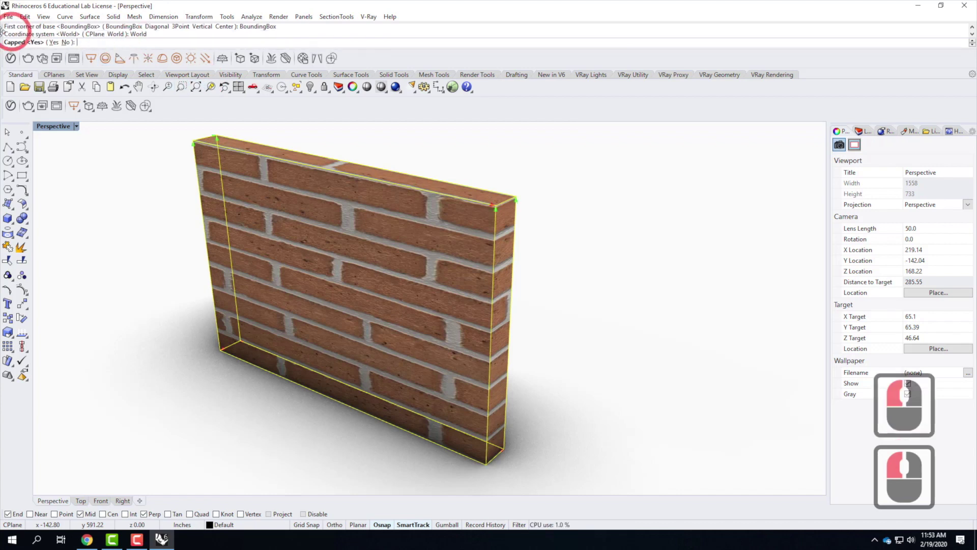
pyautogui.click(54, 44)
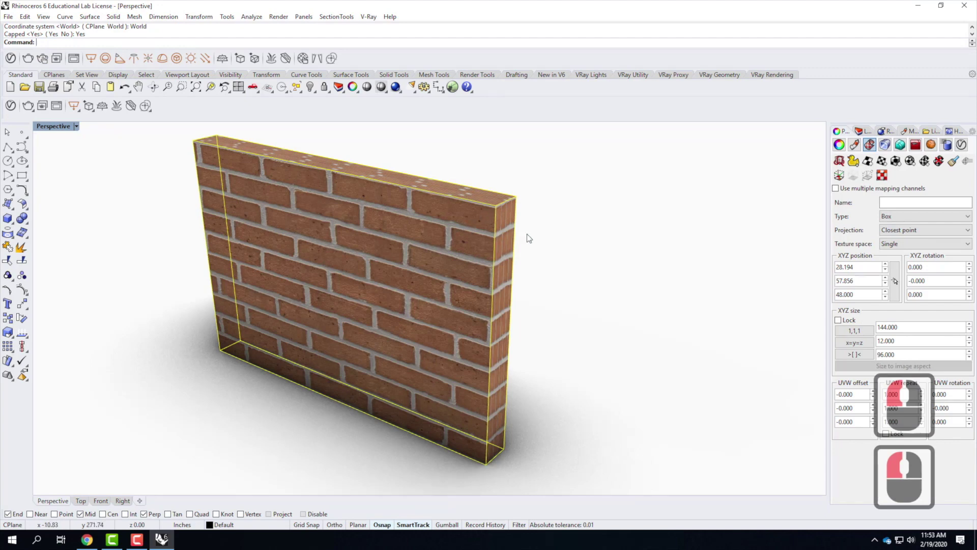
# Examine how the box-mapped bricks run across the wall's front, end and top faces.
pyautogui.moveTo(534, 248); pyautogui.dragTo(402, 244, button='right')
pyautogui.scroll(3, 402, 244)
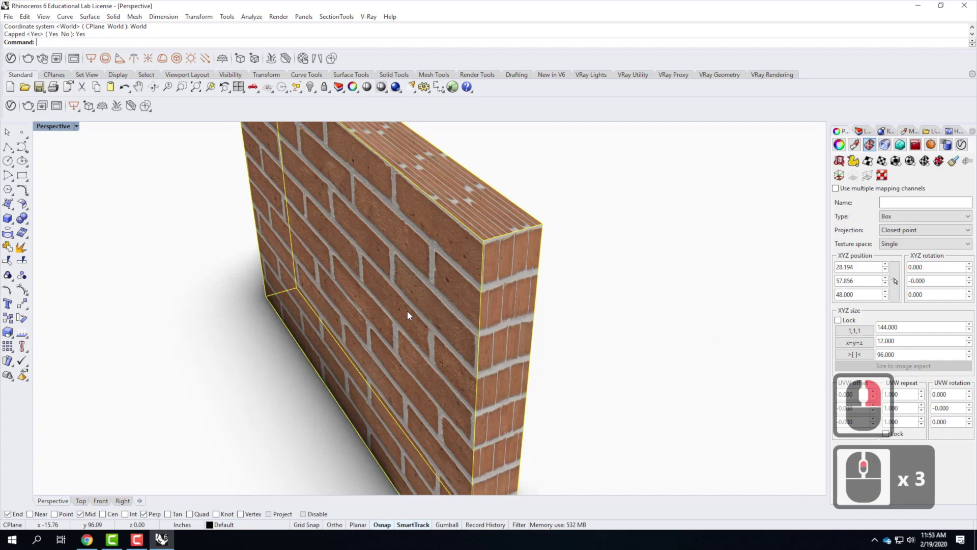
pyautogui.moveTo(487, 291); pyautogui.dragTo(550, 307, button='right')
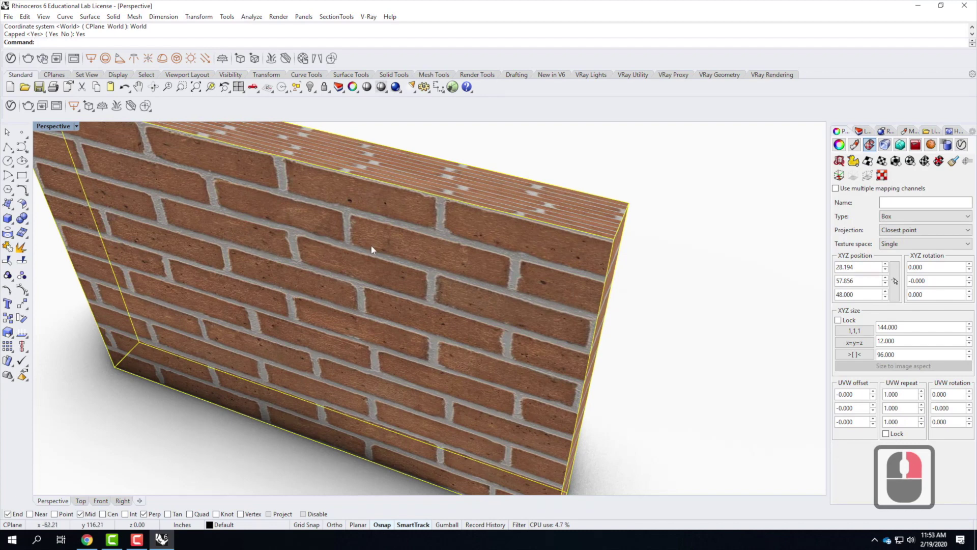
pyautogui.moveTo(601, 283); pyautogui.dragTo(563, 282, button='right')
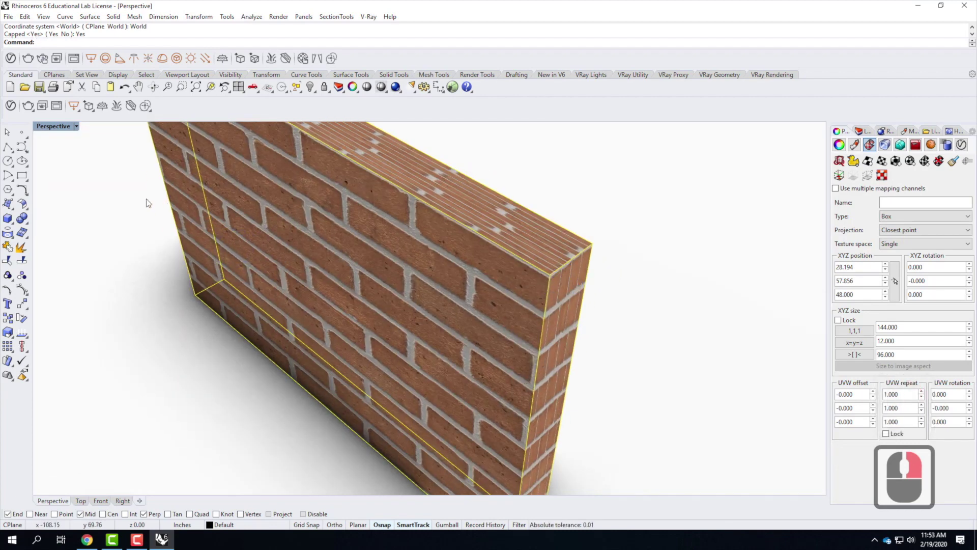
pyautogui.moveTo(477, 293); pyautogui.dragTo(344, 297, button='right')
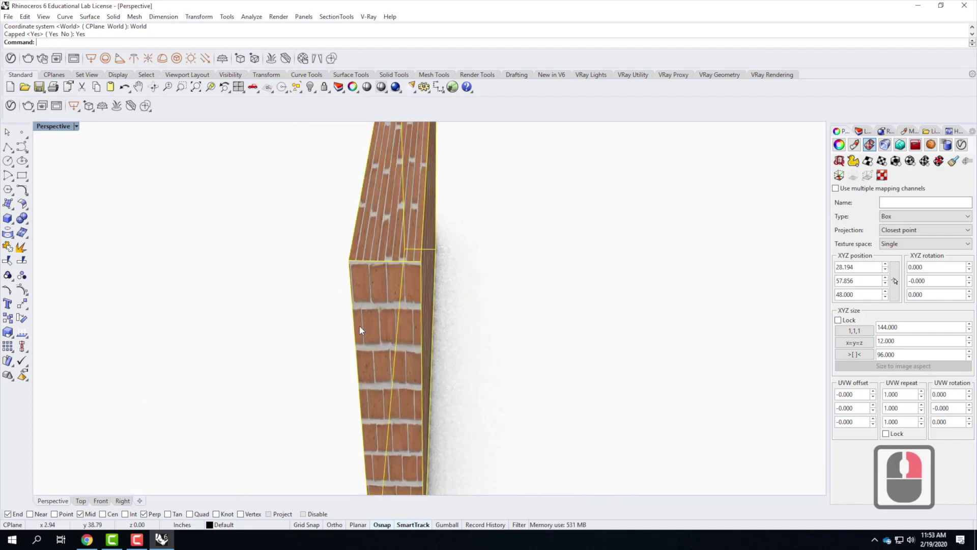
pyautogui.moveTo(393, 245); pyautogui.dragTo(409, 309, button='right')
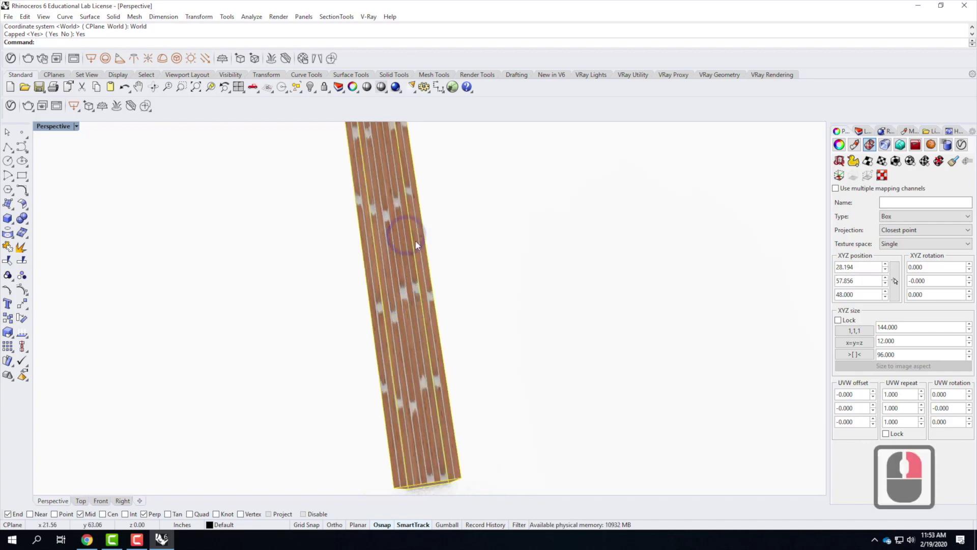
pyautogui.moveTo(460, 279); pyautogui.dragTo(492, 219, button='right')
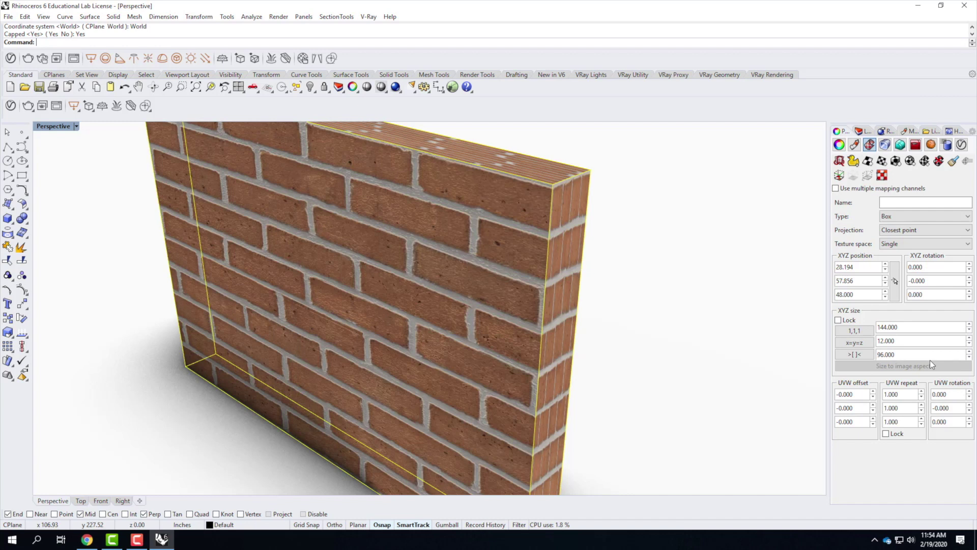
# Try an XYZ mapping size of 1, 1, 1 on the wall and restore the size to 144 × 12 × 96.
pyautogui.click(855, 354)
pyautogui.click(859, 331)
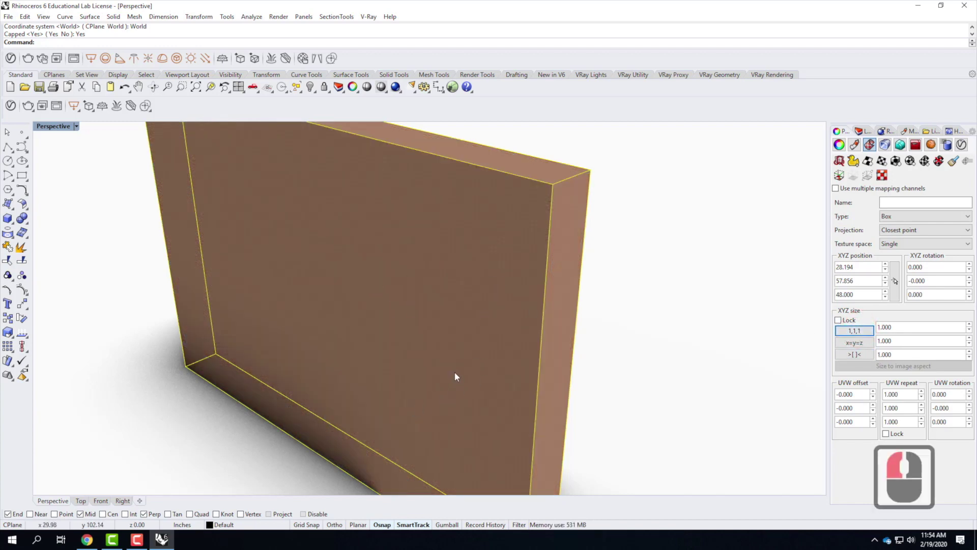
pyautogui.scroll(12, 491, 335)
pyautogui.scroll(18, 493, 336)
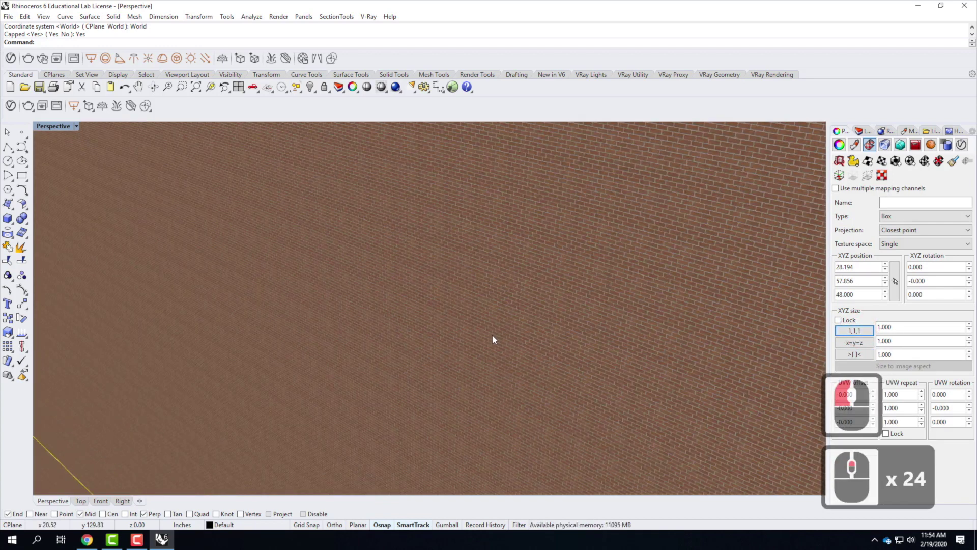
pyautogui.scroll(-9, 492, 335)
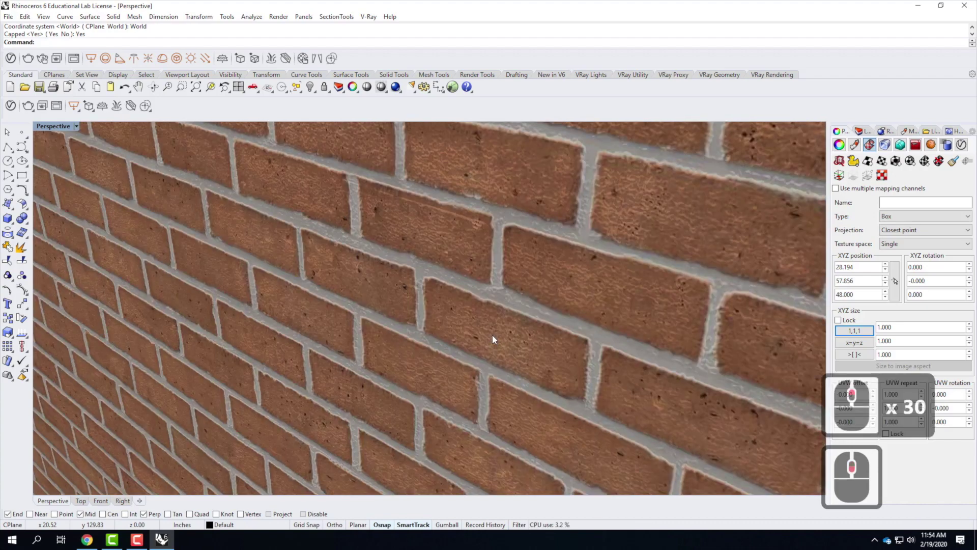
pyautogui.scroll(-17, 463, 333)
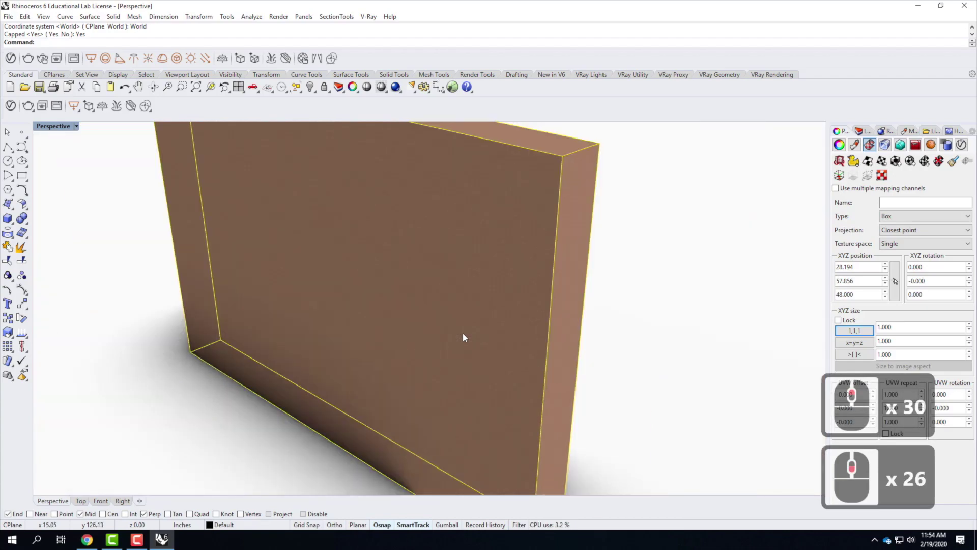
pyautogui.click(855, 354)
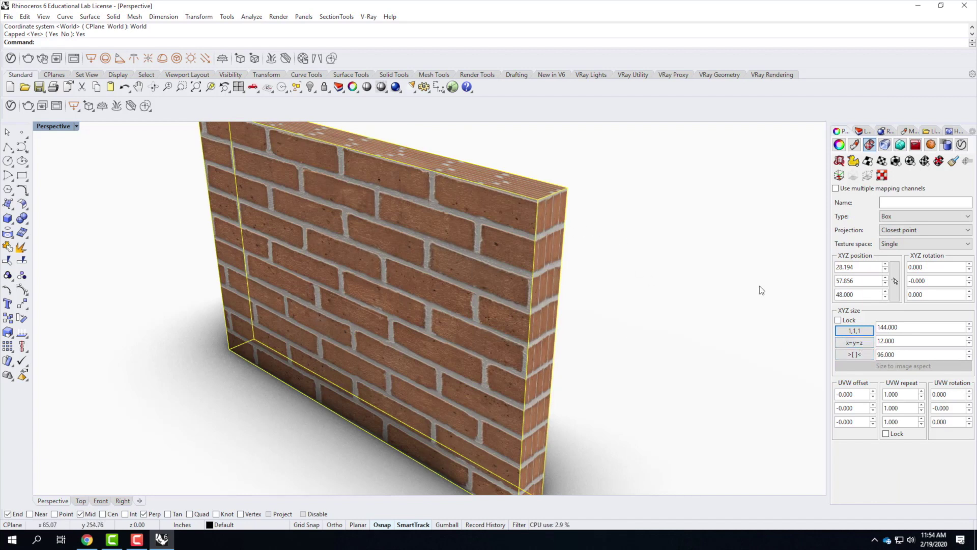
# Equalize the wall's XYZ mapping size to 84 on all three axes and examine the bricks on its end and top.
pyautogui.click(857, 343)
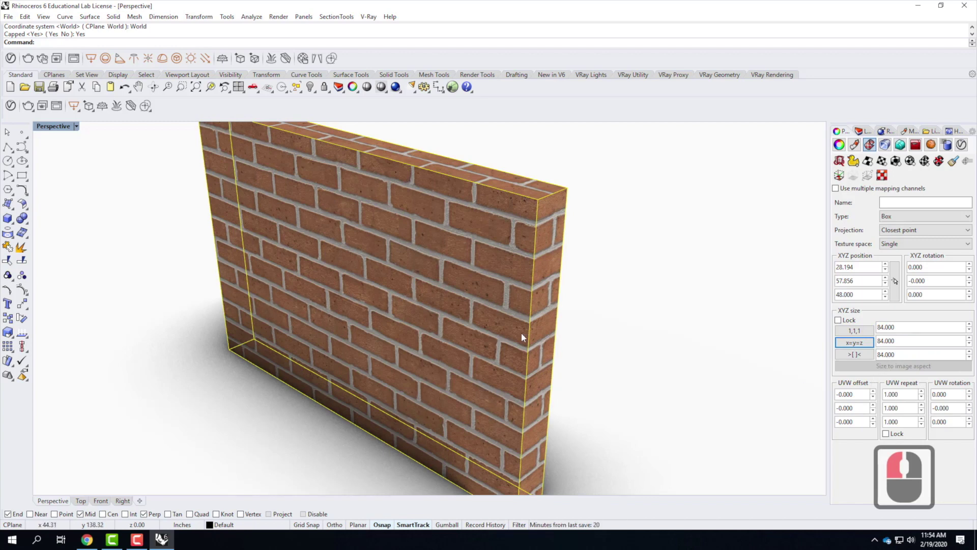
pyautogui.moveTo(609, 306); pyautogui.dragTo(556, 306, button='right')
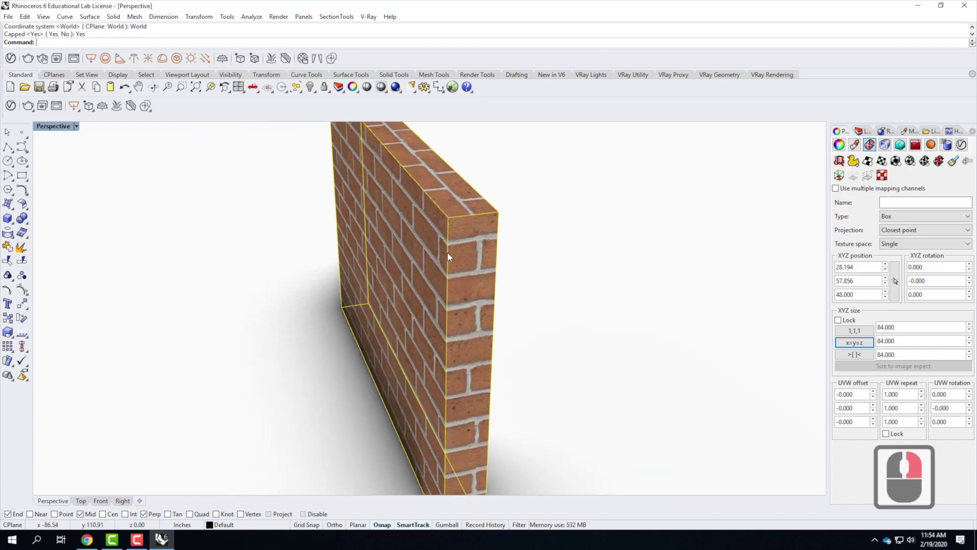
pyautogui.scroll(3, 448, 251)
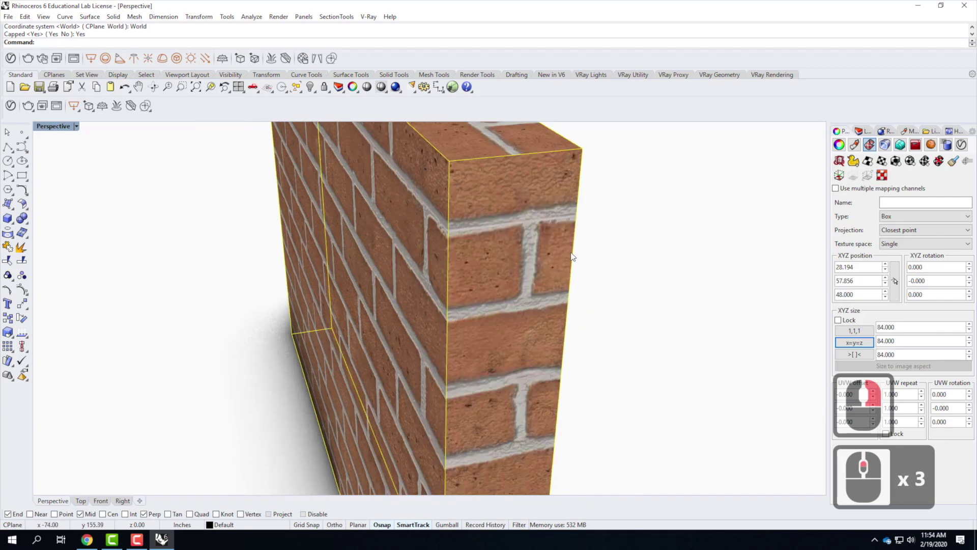
pyautogui.moveTo(453, 297); pyautogui.dragTo(497, 261, button='right')
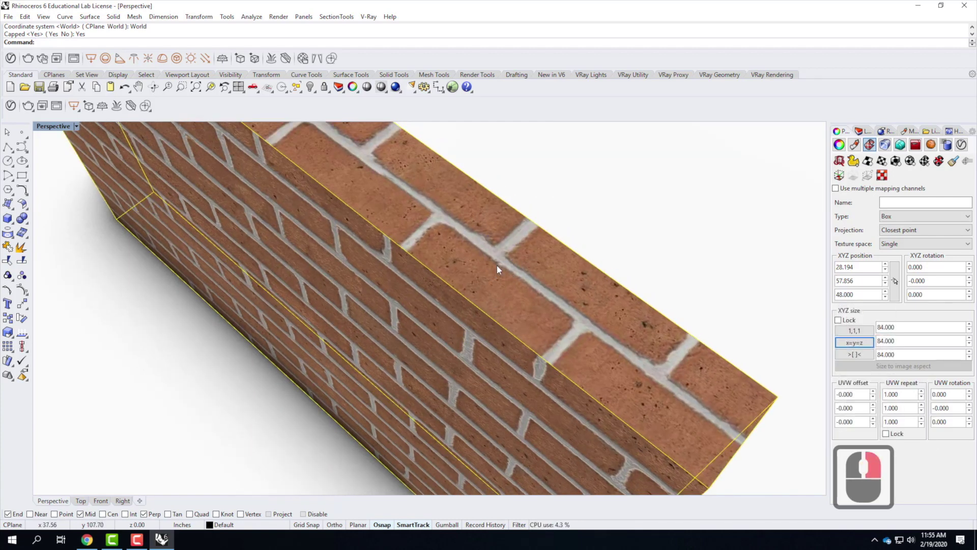
pyautogui.scroll(-3, 497, 264)
pyautogui.scroll(-1, 468, 320)
pyautogui.moveTo(443, 338); pyautogui.dragTo(464, 301, button='right')
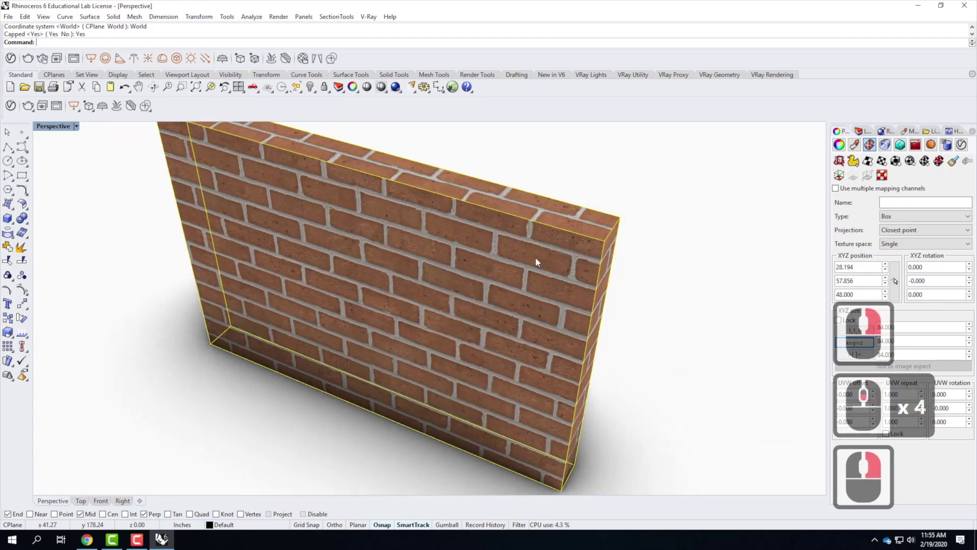
pyautogui.scroll(-4, 396, 295)
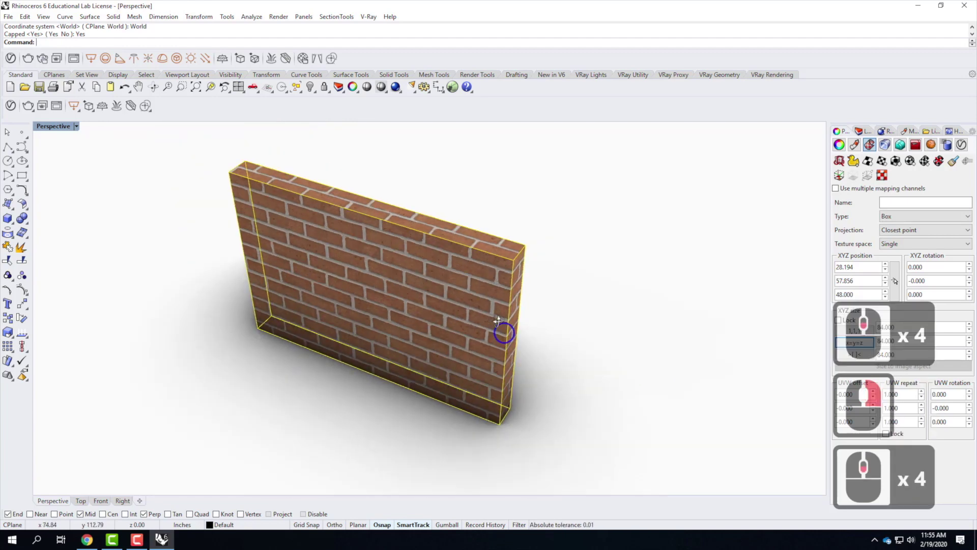
pyautogui.moveTo(497, 321); pyautogui.dragTo(496, 306, button='right')
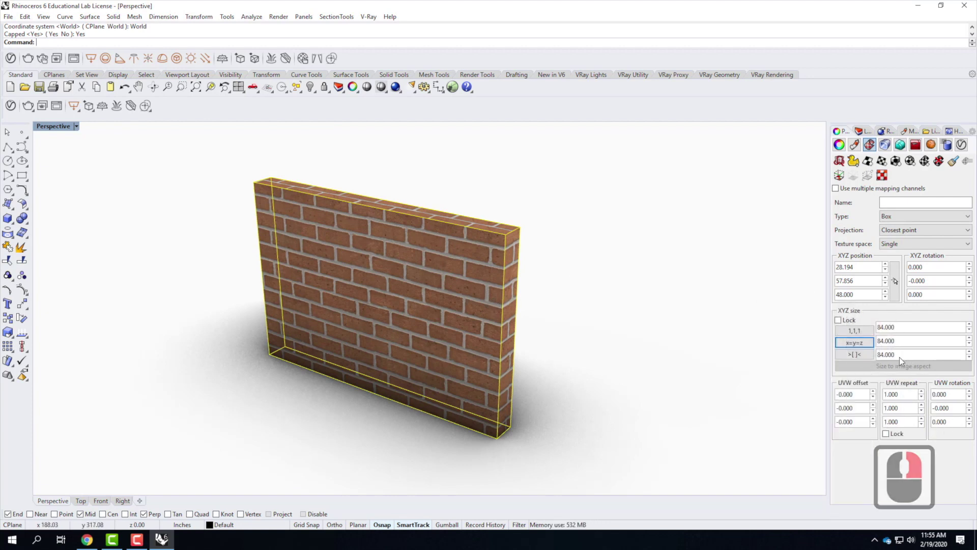
# Lock the wall's UVW repeat values together and set the repeat to 2.0.
pyautogui.click(886, 434)
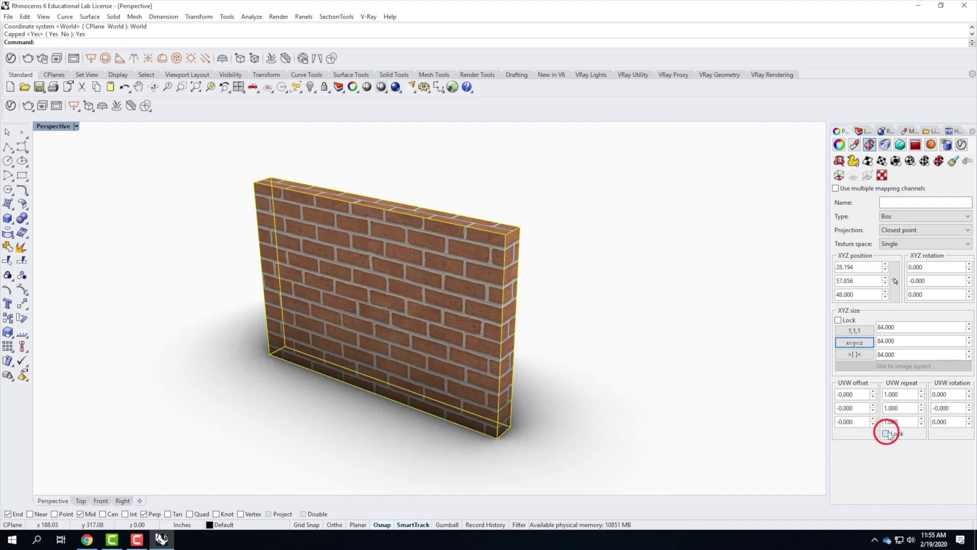
pyautogui.doubleClick(903, 394)
pyautogui.write('2.0')
pyautogui.press('Return')
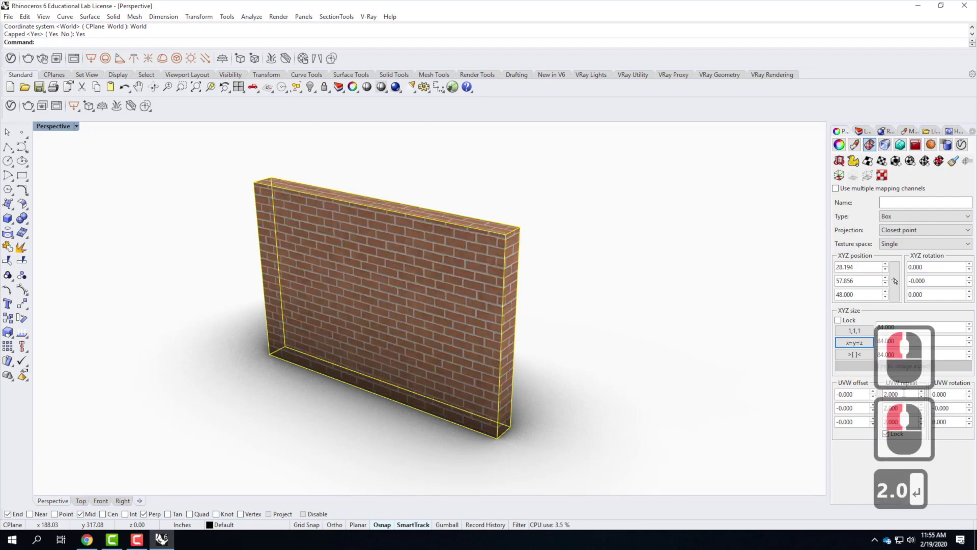
# Try UVW repeats of 2.1 and 1.9 on the wall and restore the repeat to 2.0.
pyautogui.scroll(2, 509, 283)
pyautogui.scroll(2, 567, 298)
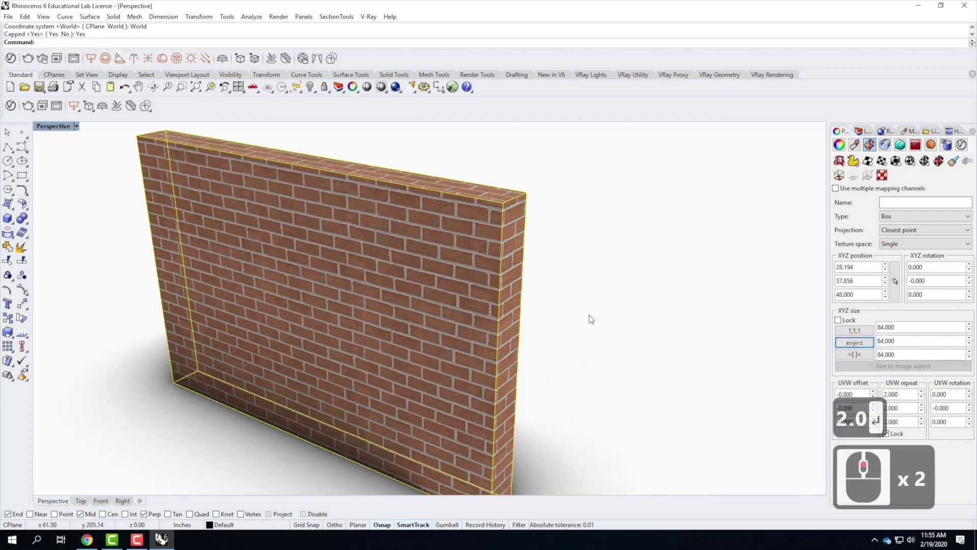
pyautogui.click(898, 398)
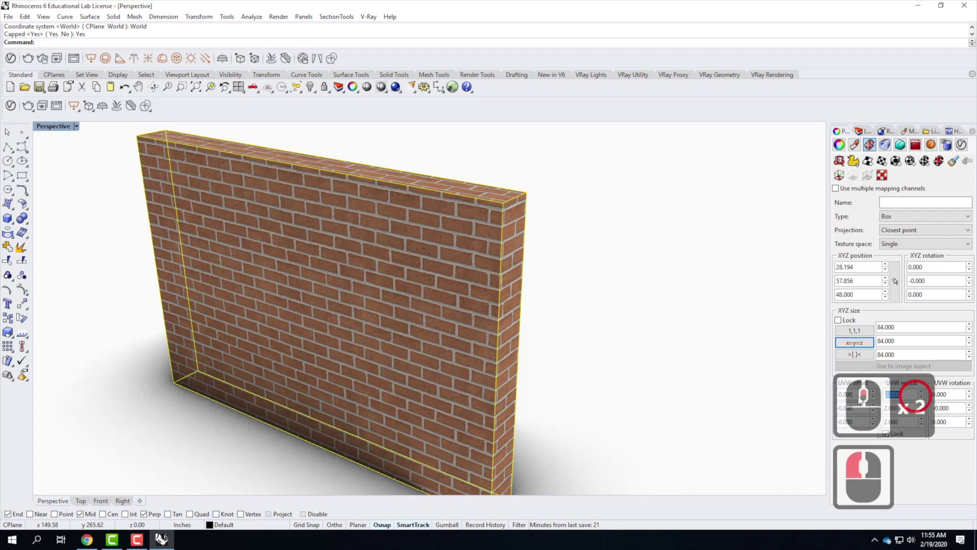
pyautogui.write('2.1')
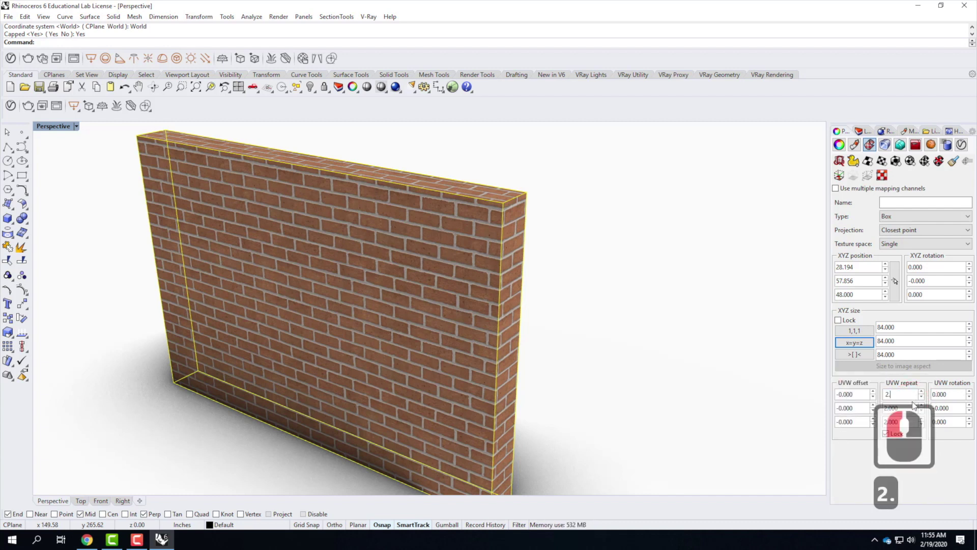
pyautogui.press('Return')
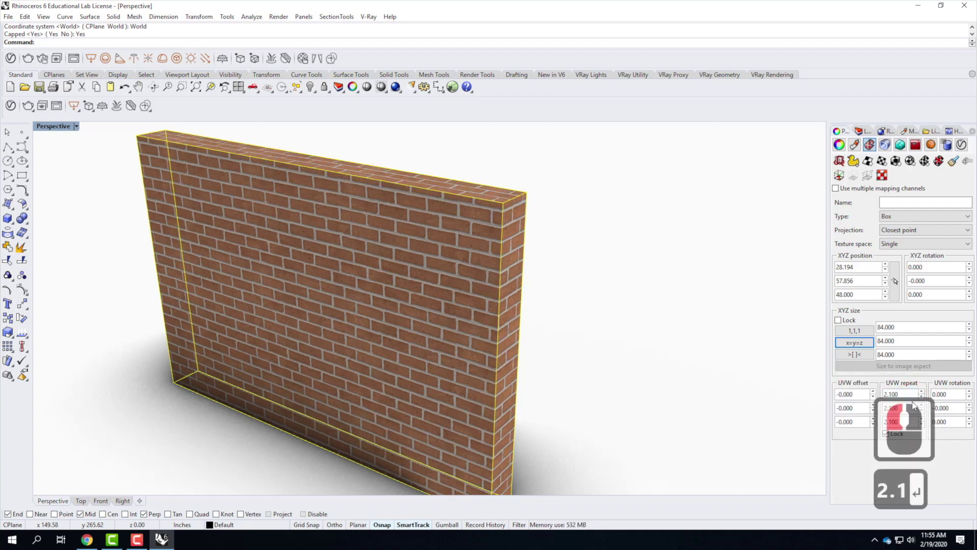
pyautogui.click(898, 394)
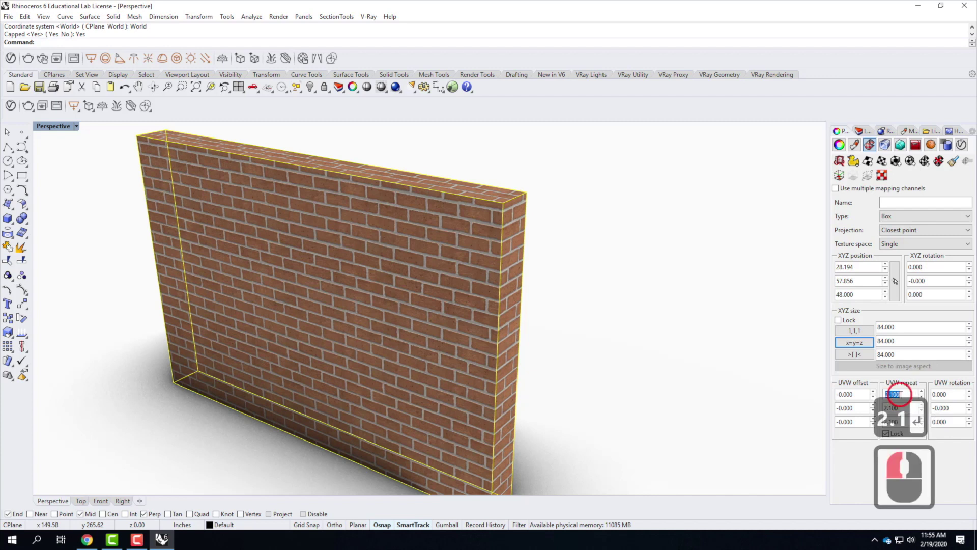
pyautogui.write('1.9')
pyautogui.press('Return')
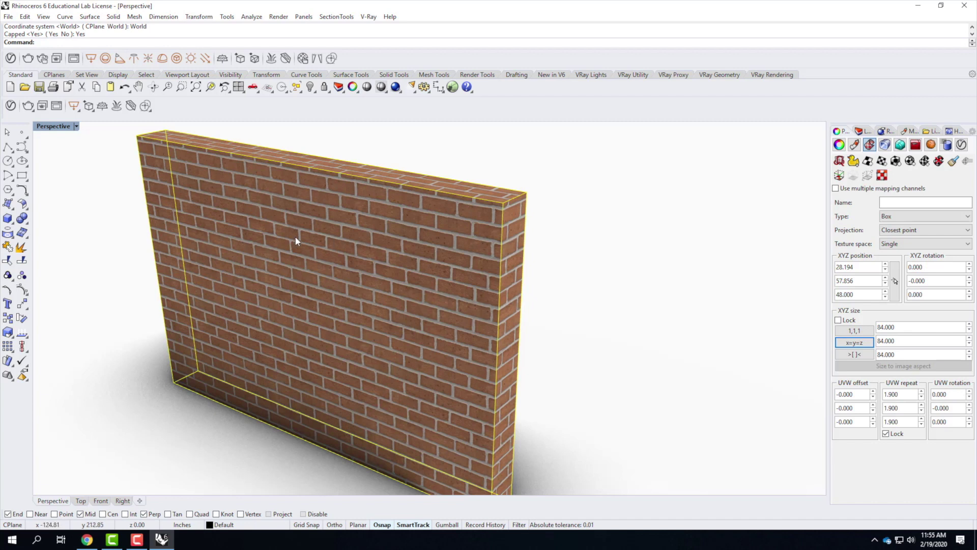
pyautogui.doubleClick(910, 396)
pyautogui.write('2.0')
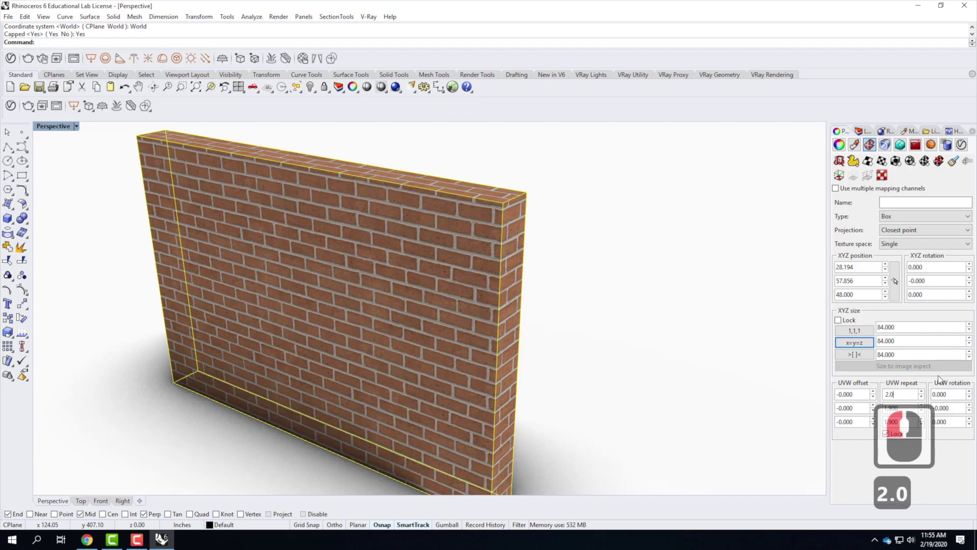
pyautogui.press('Return')
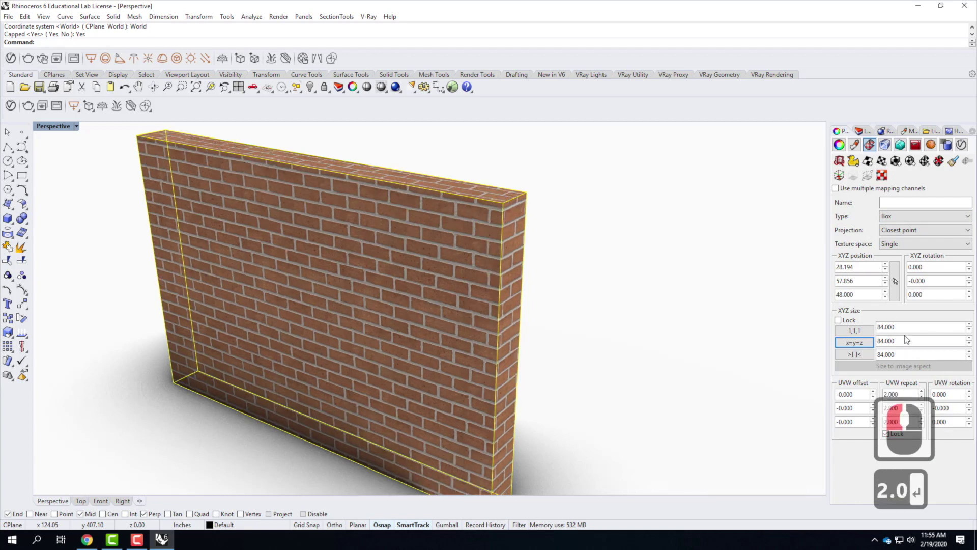
# Examine the brick layout on the wall's end, opposite side and top faces at the 2.0 repeat.
pyautogui.scroll(-3, 192, 229)
pyautogui.moveTo(446, 225); pyautogui.dragTo(375, 219, button='right')
pyautogui.scroll(5, 375, 220)
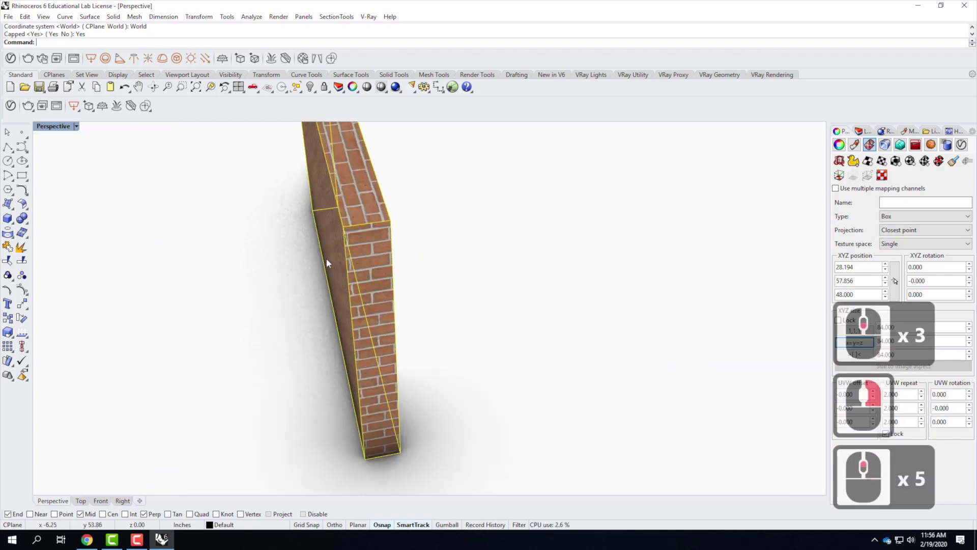
pyautogui.moveTo(491, 267); pyautogui.dragTo(368, 259, button='right')
pyautogui.moveTo(606, 257); pyautogui.dragTo(362, 256, button='right')
pyautogui.moveTo(549, 315); pyautogui.dragTo(400, 281, button='right')
pyautogui.scroll(-2, 502, 366)
pyautogui.scroll(-1, 224, 217)
pyautogui.scroll(4, 224, 220)
pyautogui.moveTo(279, 320); pyautogui.dragTo(454, 408, button='right')
pyautogui.scroll(2, 461, 407)
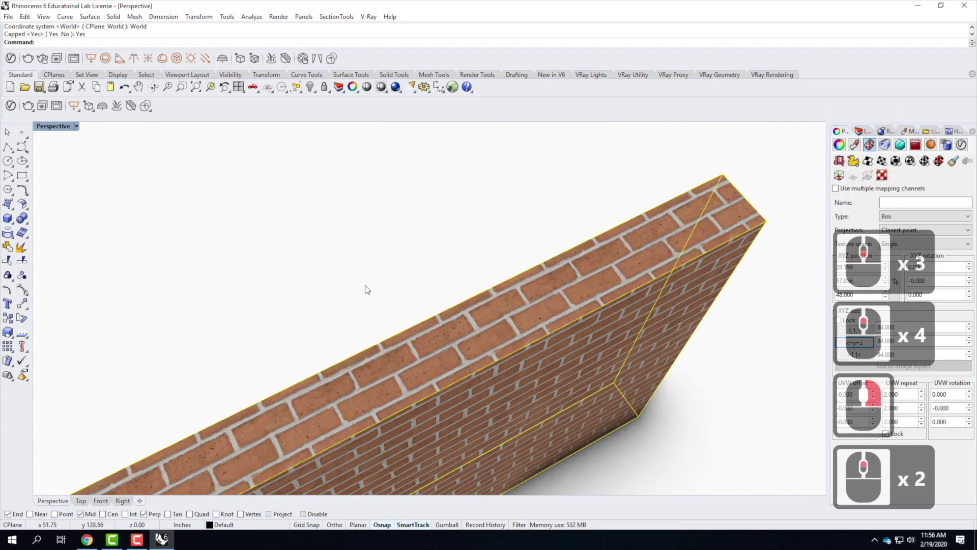
# Examine how the brick courses meet along the edge between the wall's front and top faces.
pyautogui.scroll(-2, 577, 355)
pyautogui.moveTo(565, 363); pyautogui.dragTo(486, 310, button='right')
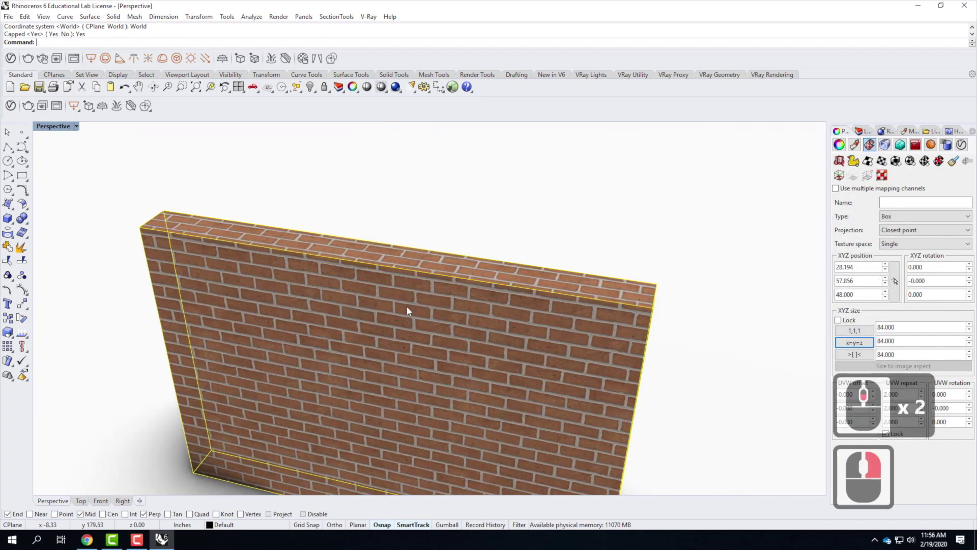
pyautogui.scroll(2, 420, 260)
pyautogui.scroll(1, 421, 258)
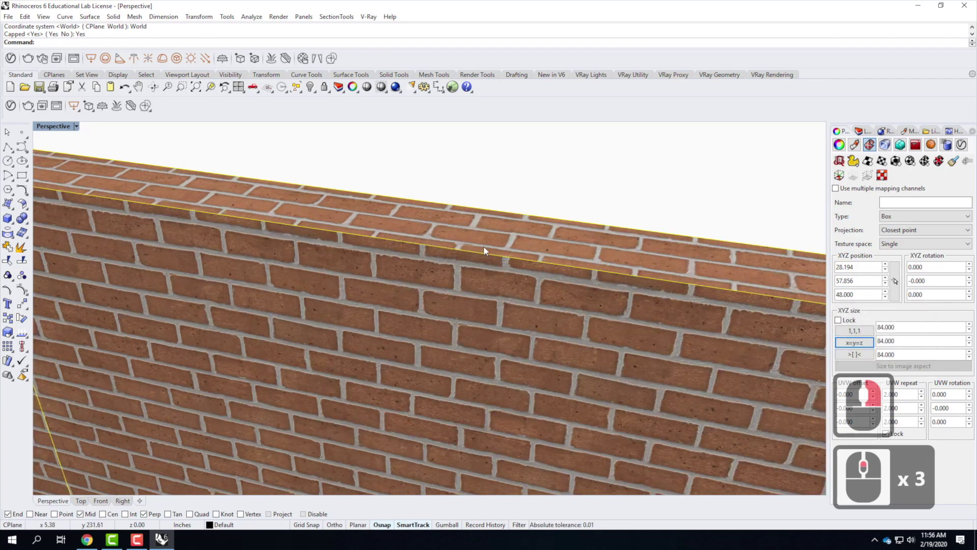
pyautogui.moveTo(579, 256); pyautogui.dragTo(314, 182, button='right')
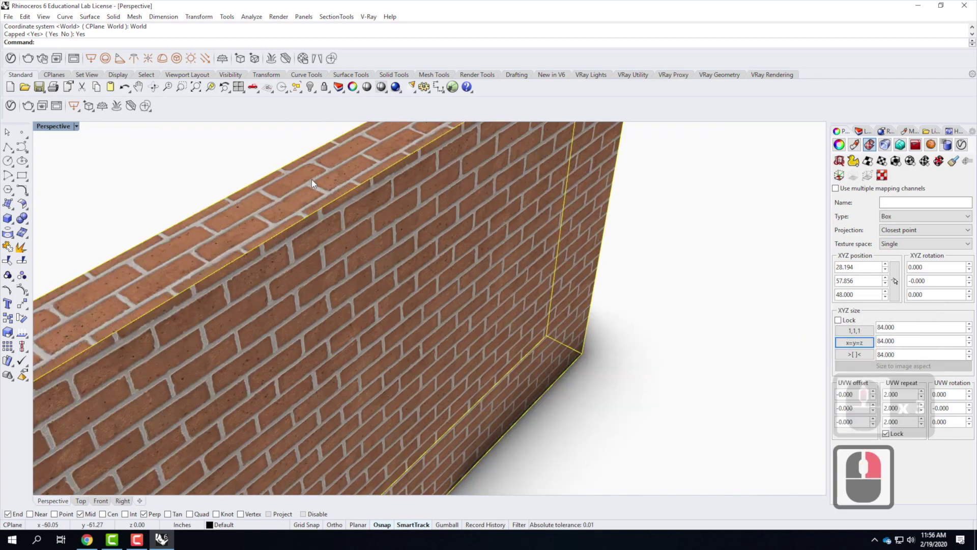
pyautogui.moveTo(469, 242); pyautogui.dragTo(514, 231, button='right')
pyautogui.scroll(-4, 455, 224)
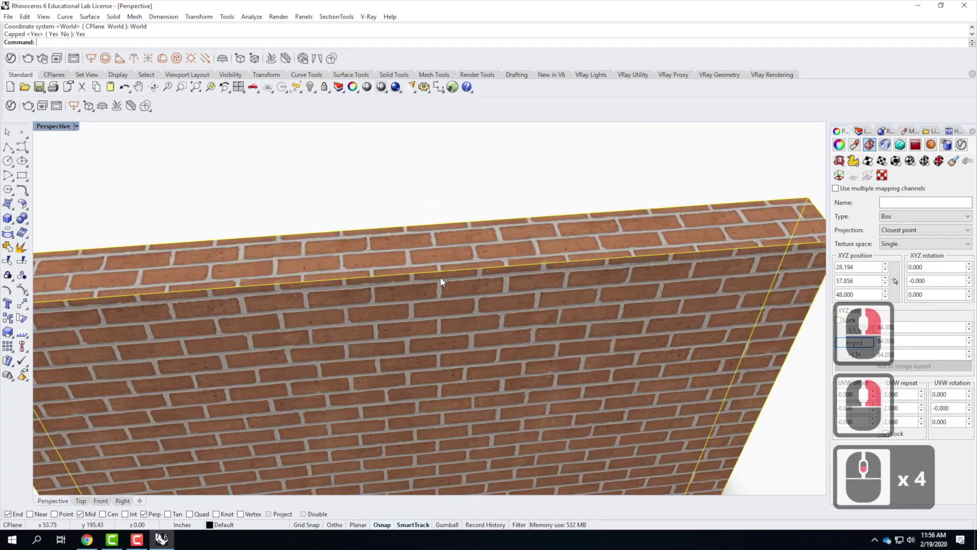
pyautogui.moveTo(471, 279); pyautogui.dragTo(463, 267, button='right')
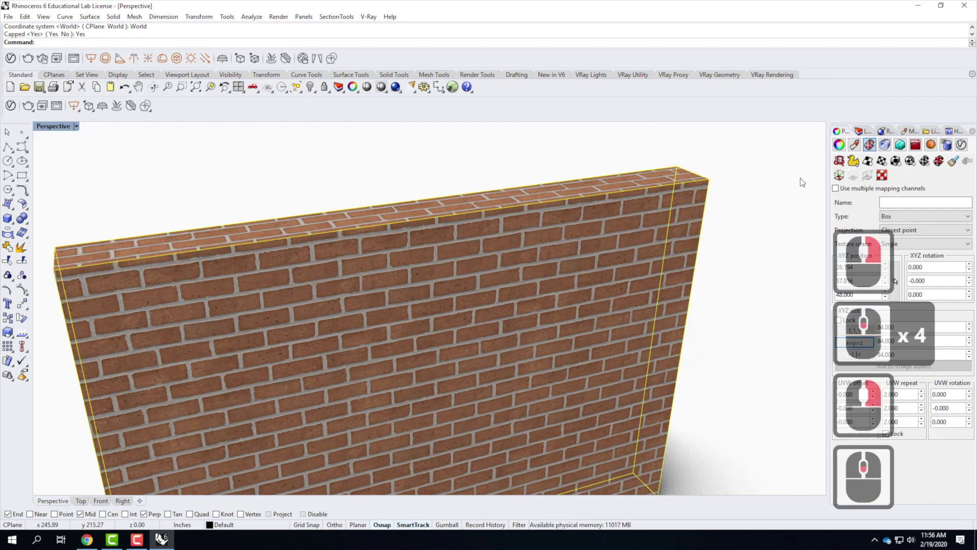
# Show the wall's box mapping widget for mapping channel 1 and inspect it around the wall.
pyautogui.scroll(-2, 727, 246)
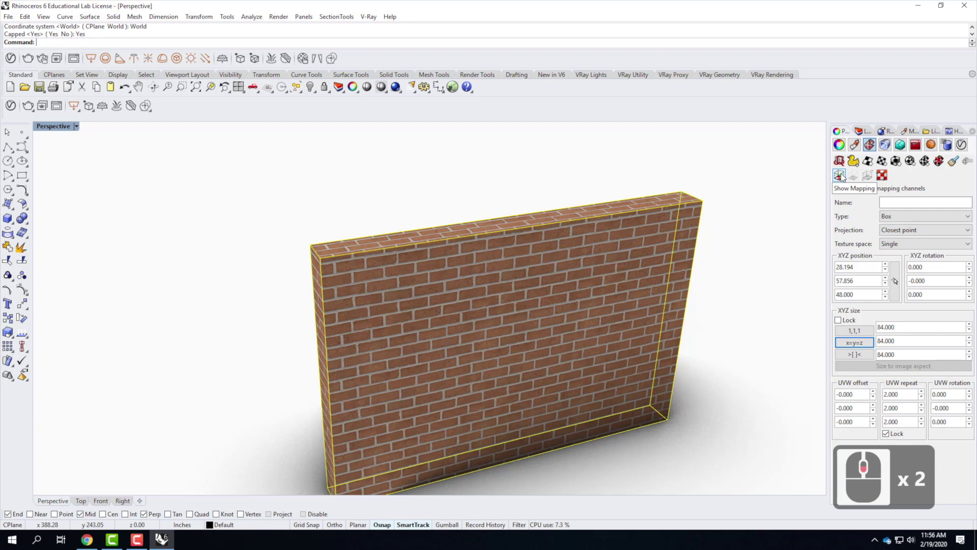
pyautogui.click(840, 176)
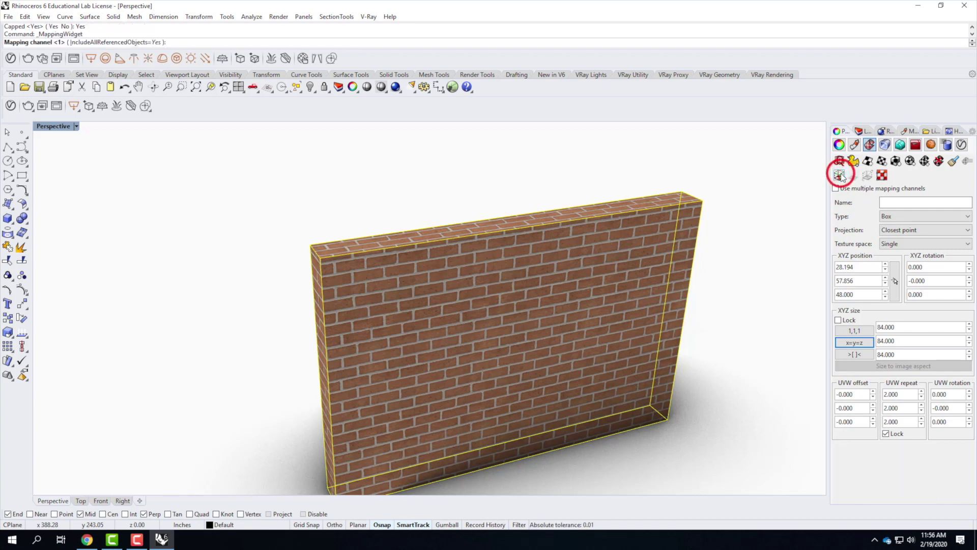
pyautogui.moveTo(610, 252); pyautogui.dragTo(661, 264, button='right')
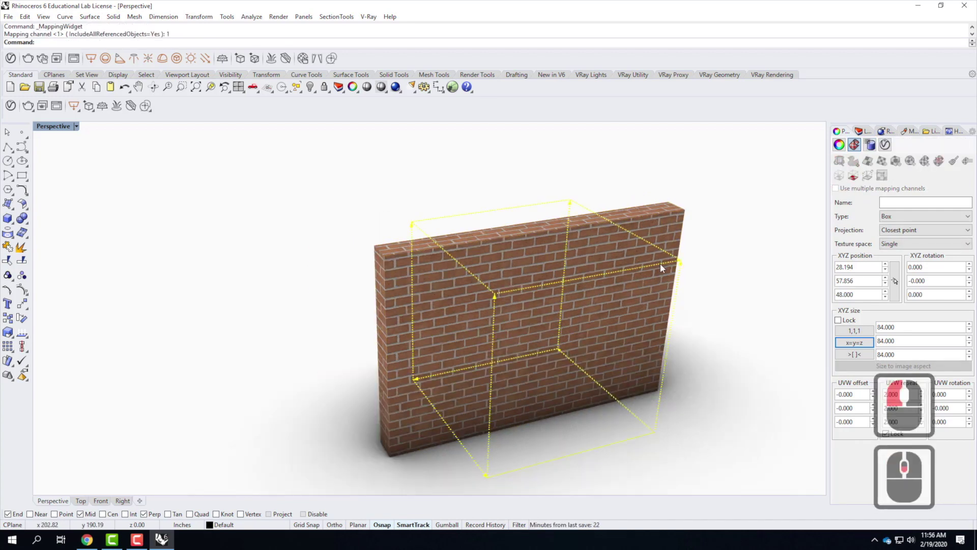
pyautogui.moveTo(718, 280); pyautogui.dragTo(651, 277, button='right')
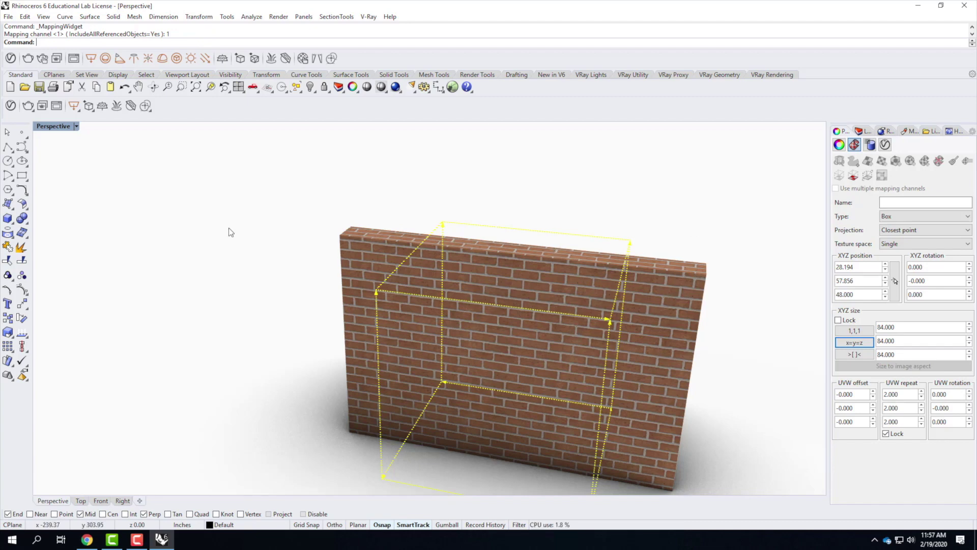
# Move the mapping widget about 17.9 inches in the positive Y direction, starting from its lower front corner.
pyautogui.scroll(-2, 227, 230)
pyautogui.scroll(1, 447, 290)
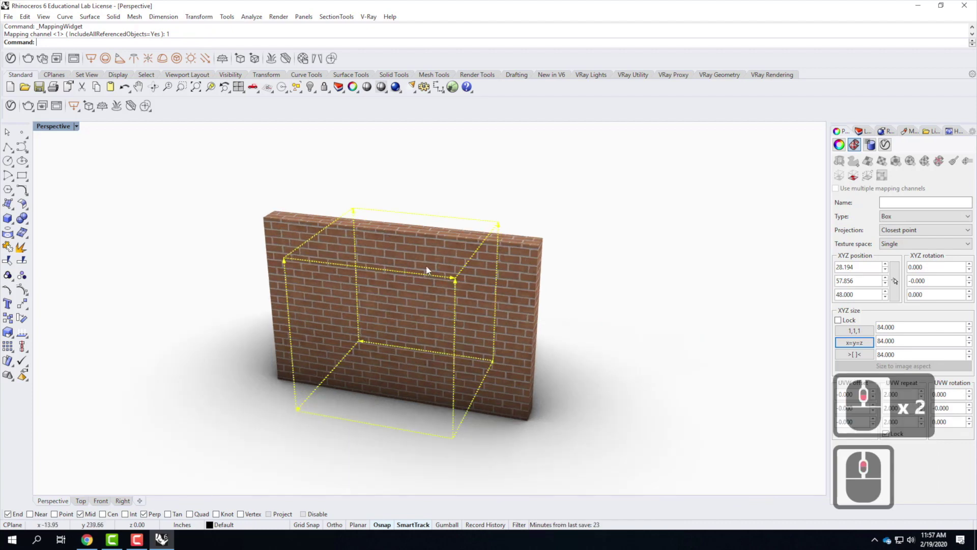
pyautogui.write('move')
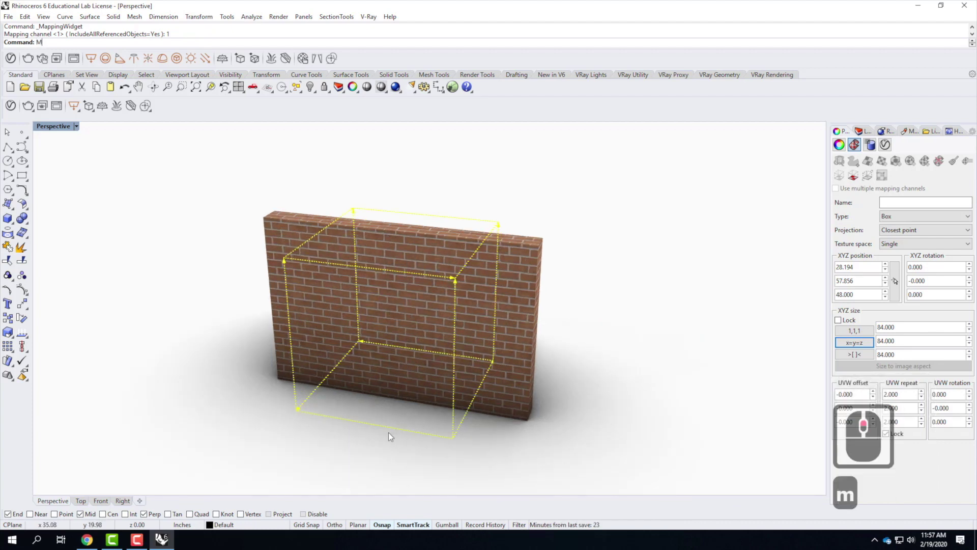
pyautogui.press('Return')
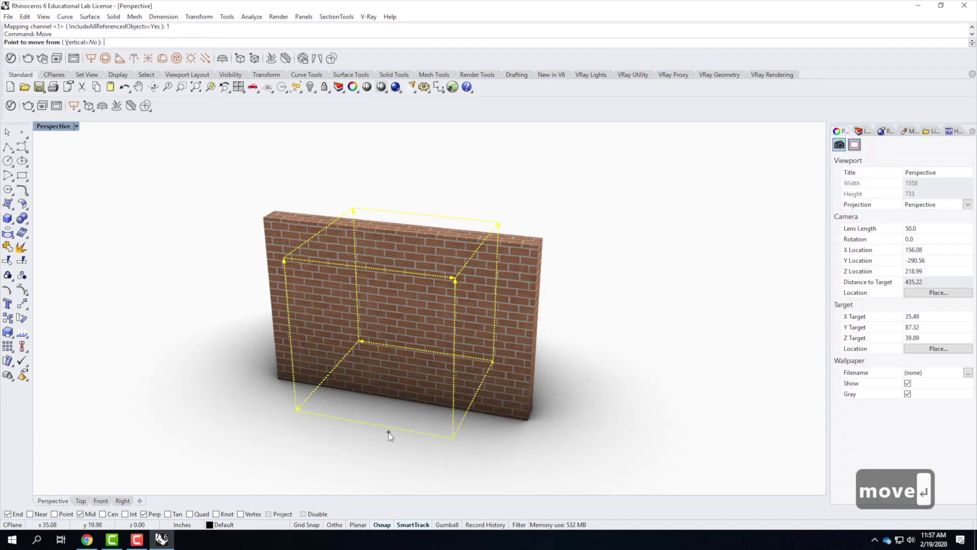
pyautogui.click(296, 409)
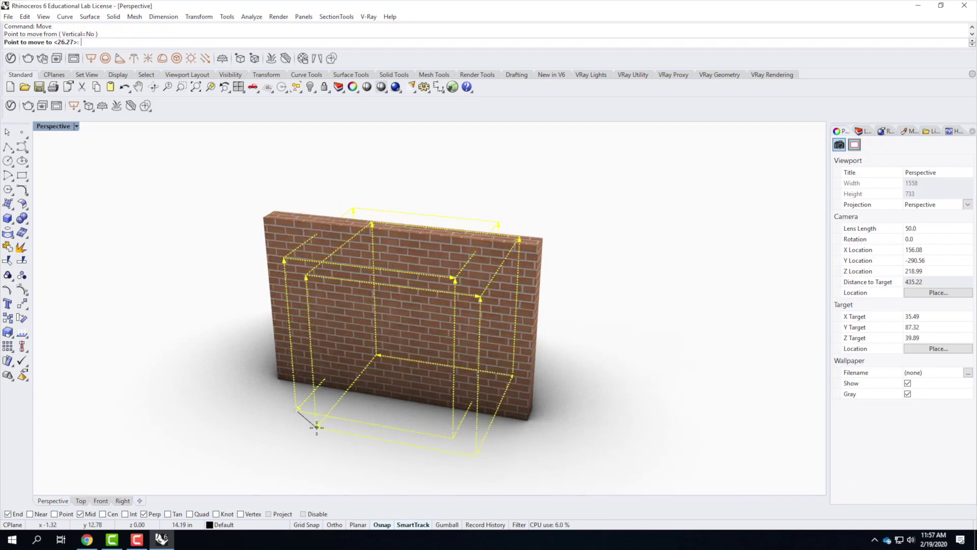
pyautogui.scroll(3, 325, 418)
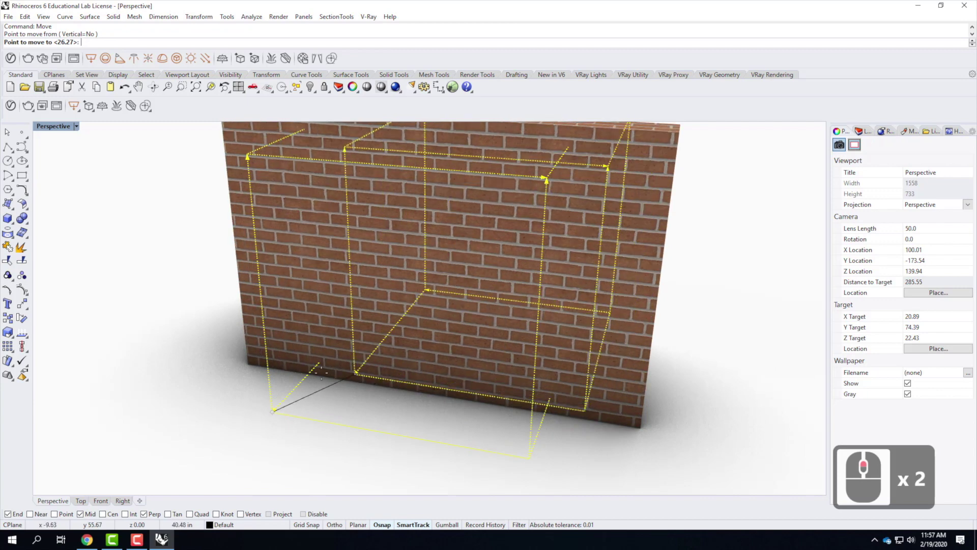
pyautogui.moveTo(321, 379); pyautogui.dragTo(359, 370, button='right')
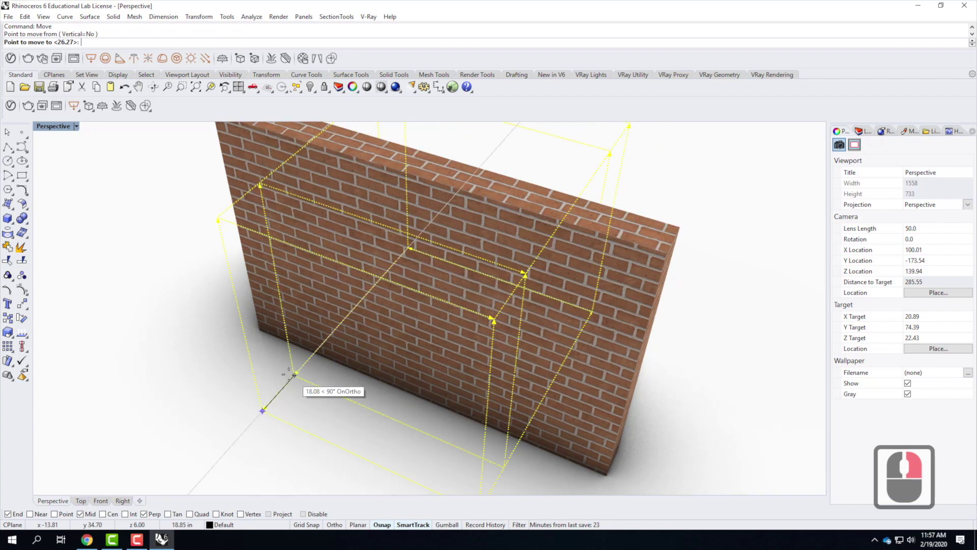
pyautogui.click(294, 374)
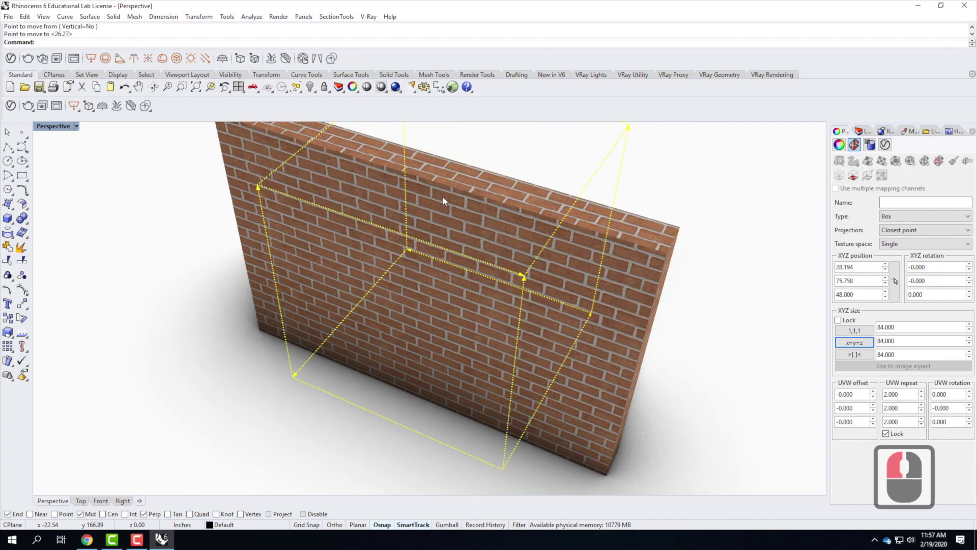
# Move the mapping widget so its upper front corner snaps to the wall's upper front corner, and check the bricks around that corner.
pyautogui.write('move')
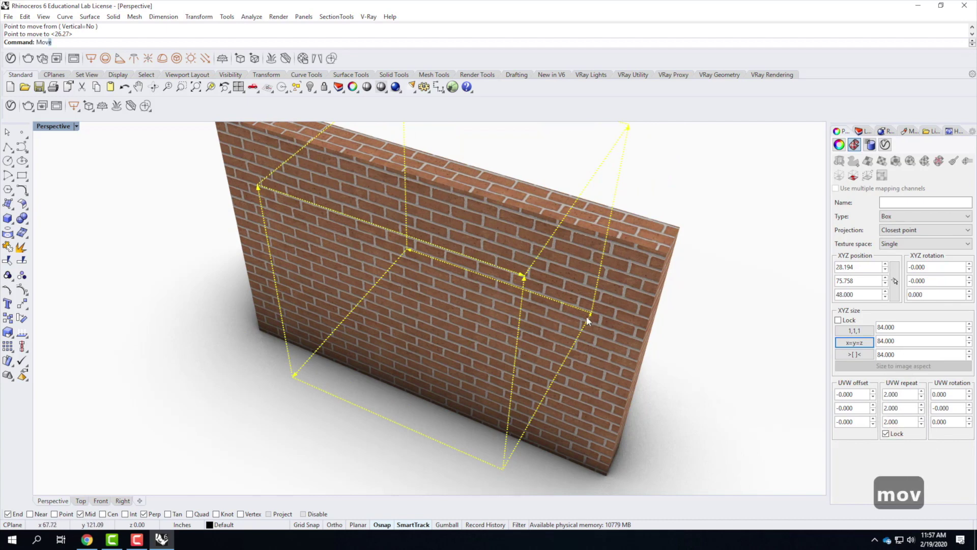
pyautogui.press('Return')
pyautogui.moveTo(523, 275); pyautogui.dragTo(668, 253)
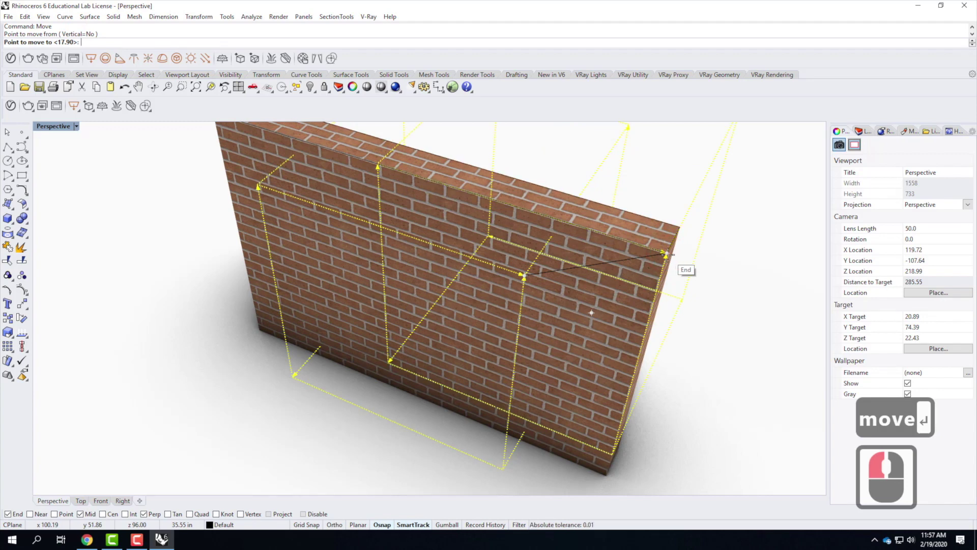
pyautogui.click(672, 258)
pyautogui.scroll(2, 650, 251)
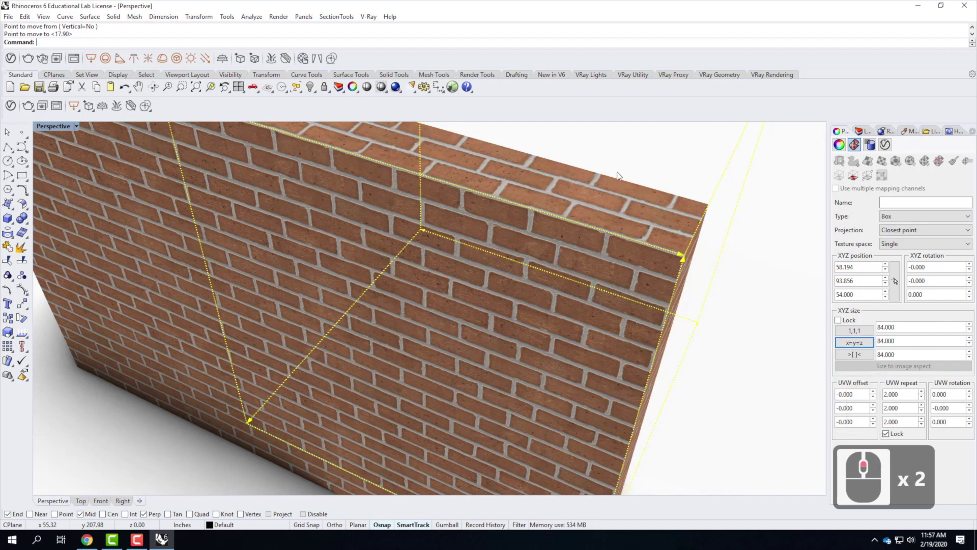
pyautogui.scroll(-2, 709, 216)
pyautogui.moveTo(663, 240); pyautogui.dragTo(517, 229, button='right')
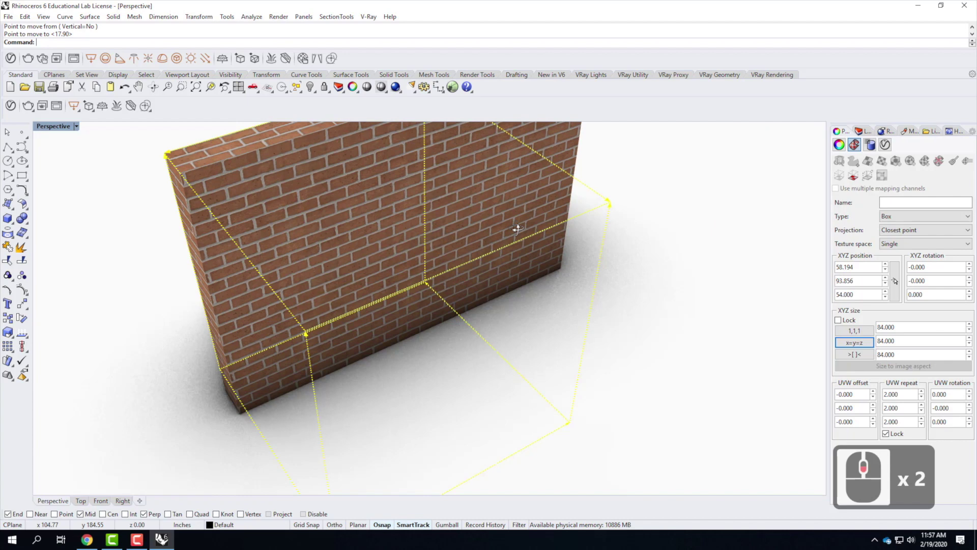
pyautogui.moveTo(517, 229); pyautogui.dragTo(451, 252, button='right')
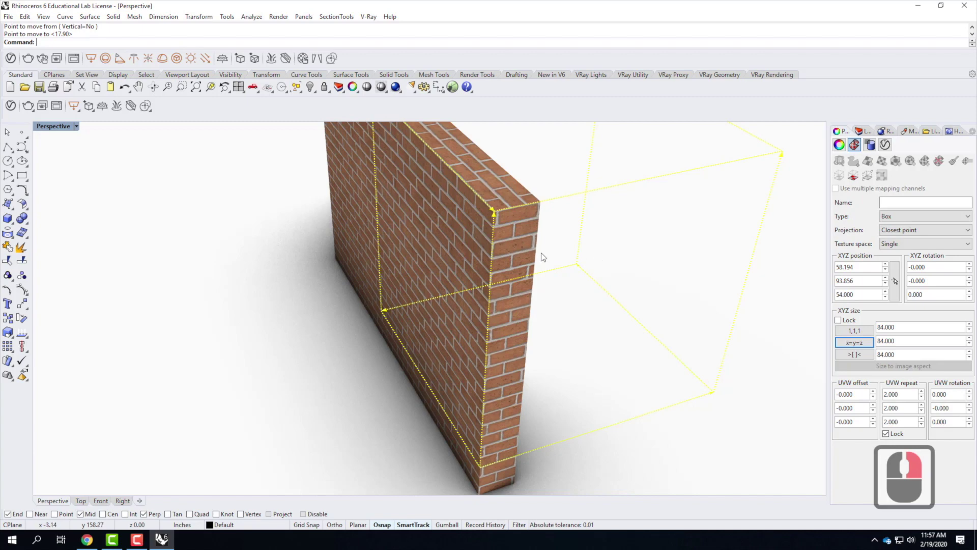
# Reposition the mapping widget freehand so it straddles the wall's front face, centered at about 41, 28, 54.
pyautogui.scroll(-2, 419, 239)
pyautogui.scroll(2, 456, 245)
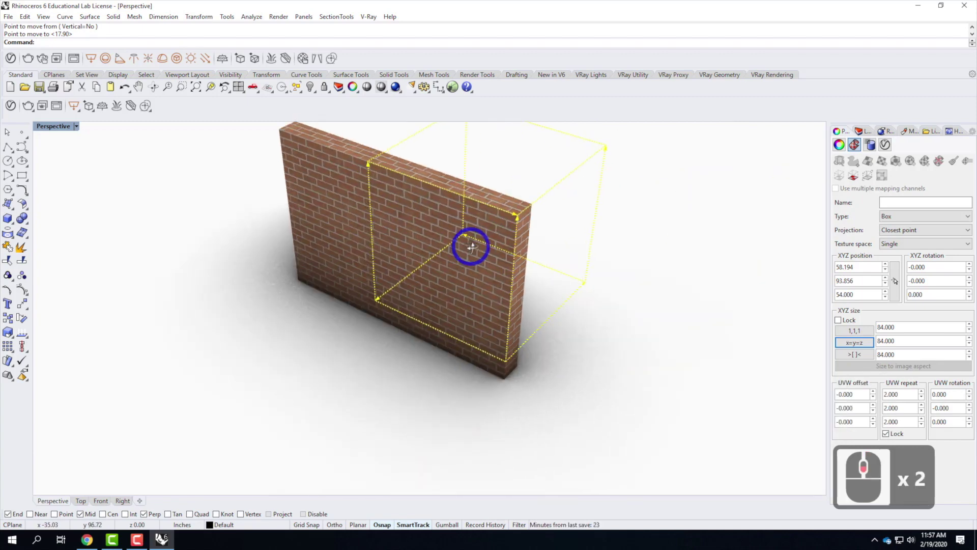
pyautogui.moveTo(593, 155); pyautogui.dragTo(409, 264)
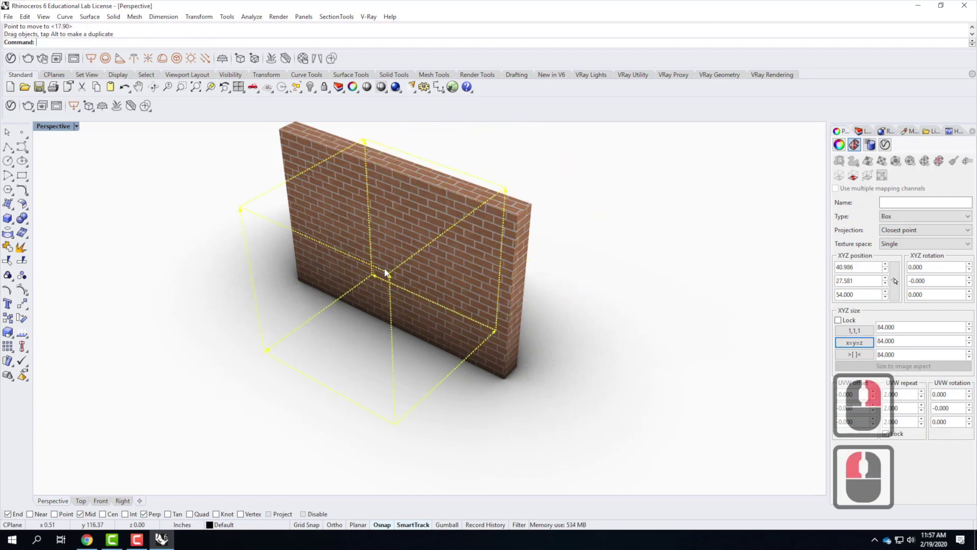
pyautogui.scroll(-2, 403, 284)
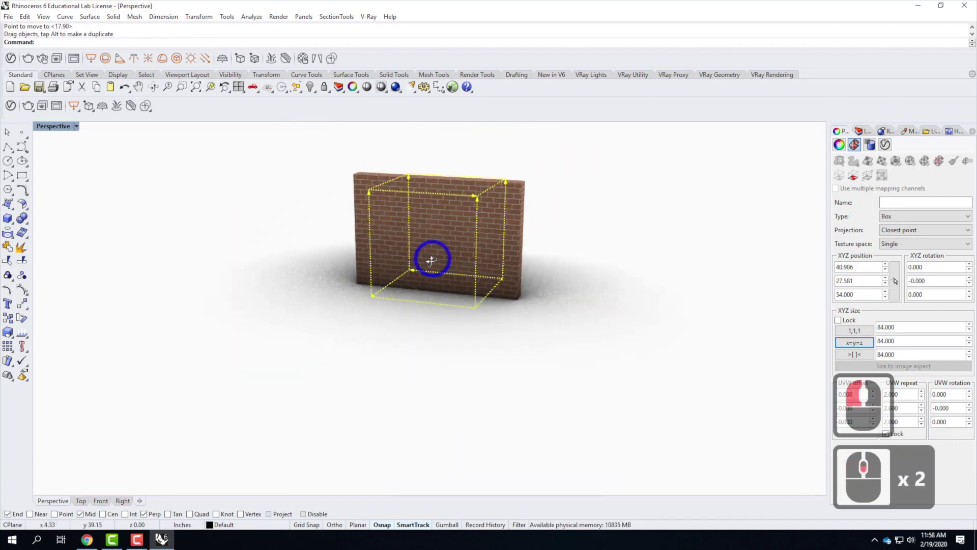
pyautogui.rightClick(444, 238)
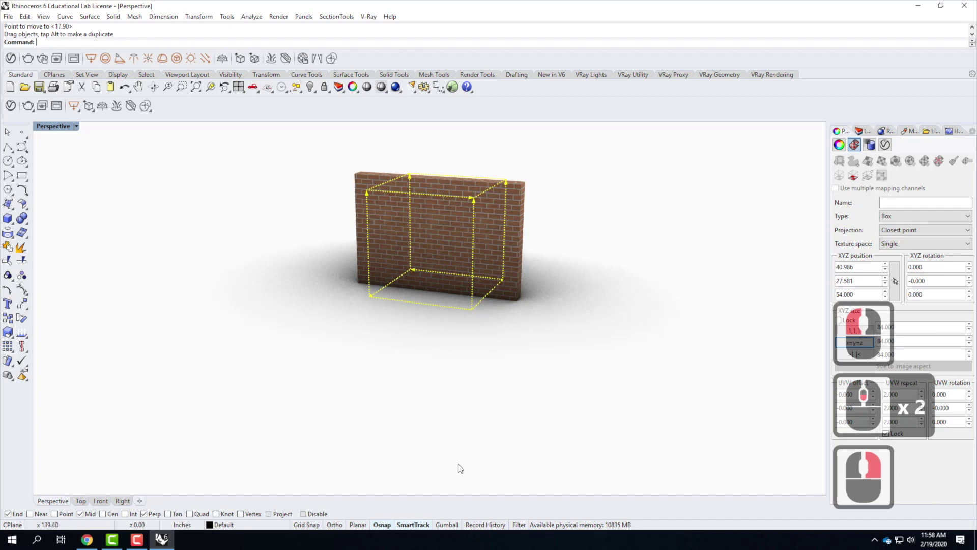
# Turn on the gumball and nudge the mapping widget along X, finishing with an exact move of 4 inches in positive X.
pyautogui.click(452, 524)
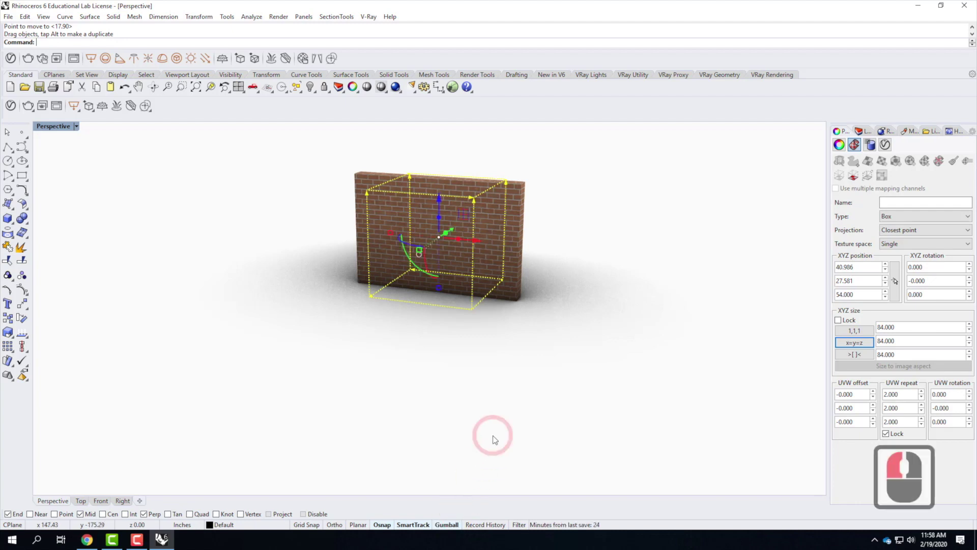
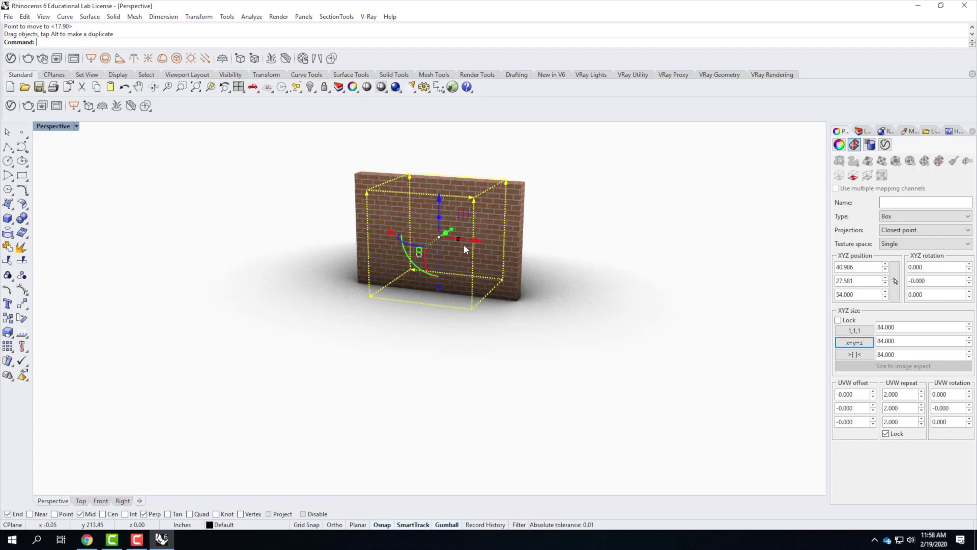
pyautogui.scroll(2, 463, 244)
pyautogui.scroll(2, 464, 242)
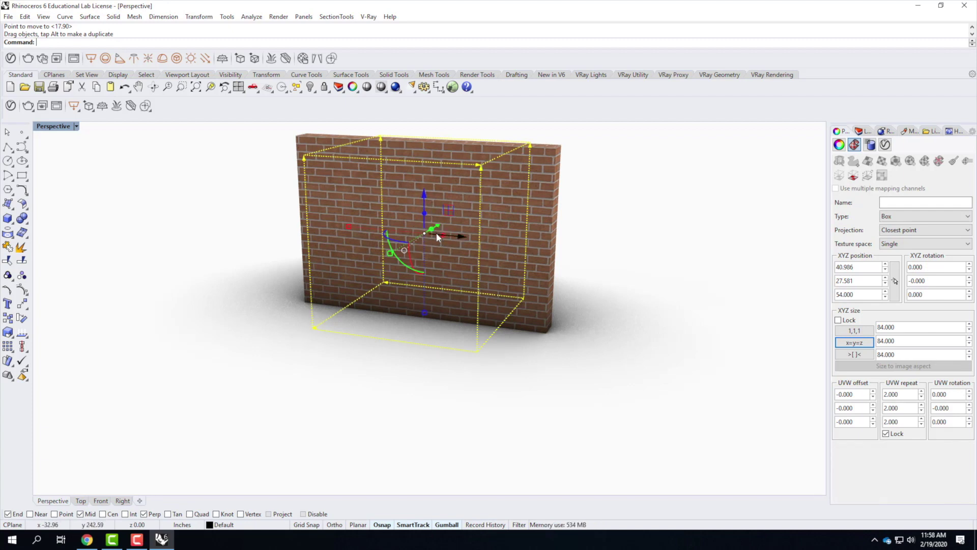
pyautogui.moveTo(436, 235)
pyautogui.mouseDown()
pyautogui.moveTo(482, 238)
pyautogui.moveTo(436, 237)
pyautogui.mouseUp()
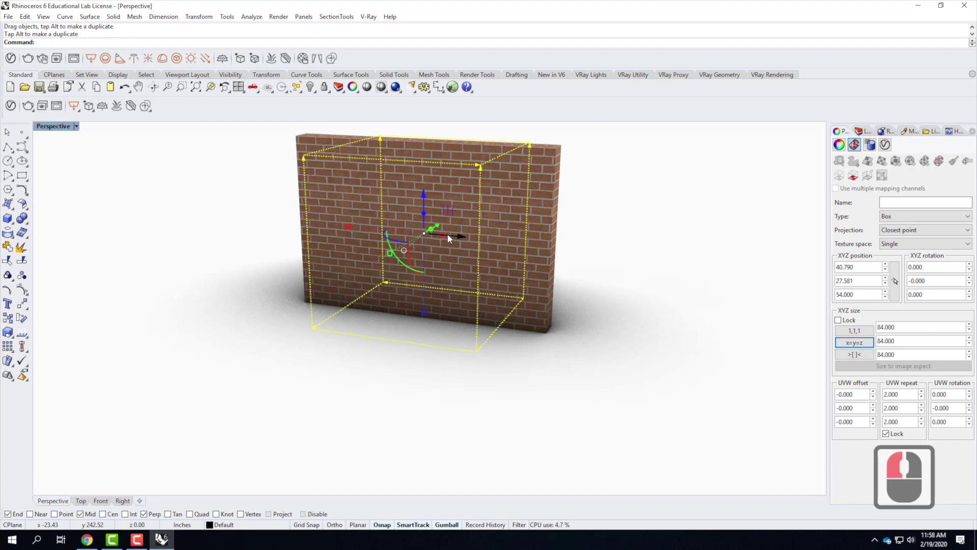
pyautogui.click(446, 235)
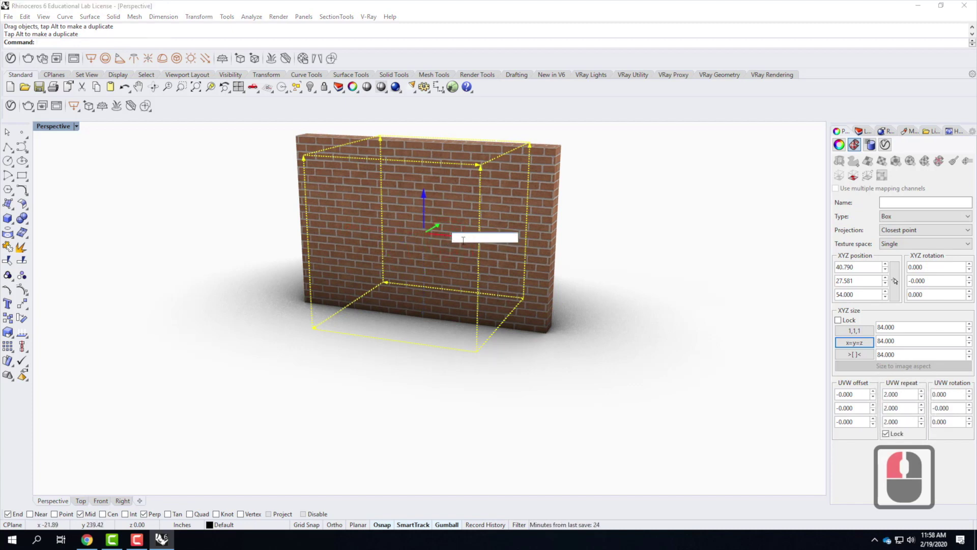
pyautogui.write('4')
pyautogui.press('Return')
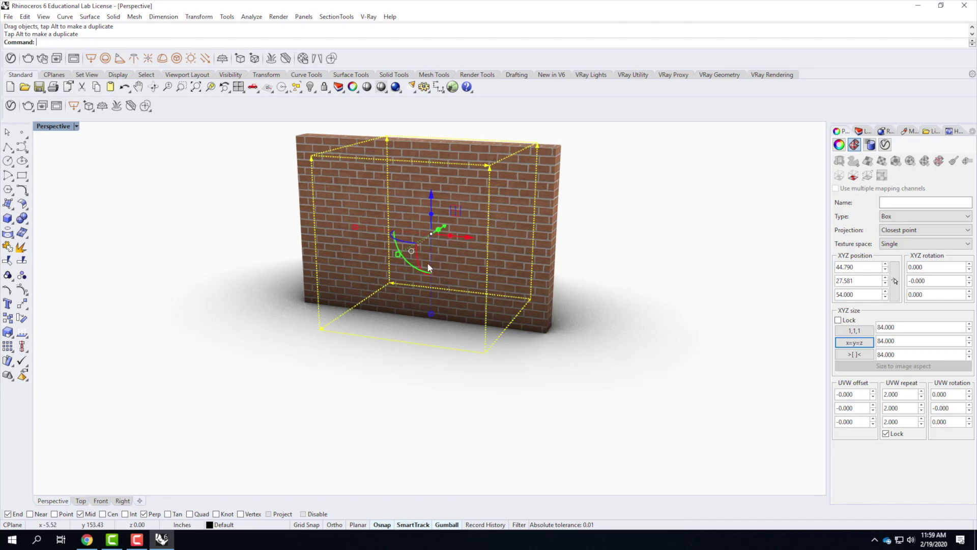
# Rotate the mapping widget around its X axis, first freehand by about 27 degrees and then by an exact 45 degrees.
pyautogui.moveTo(418, 261)
pyautogui.mouseDown()
pyautogui.moveTo(421, 233)
pyautogui.moveTo(451, 276)
pyautogui.moveTo(437, 283)
pyautogui.moveTo(407, 249)
pyautogui.mouseUp()
pyautogui.moveTo(697, 286); pyautogui.dragTo(584, 282, button='right')
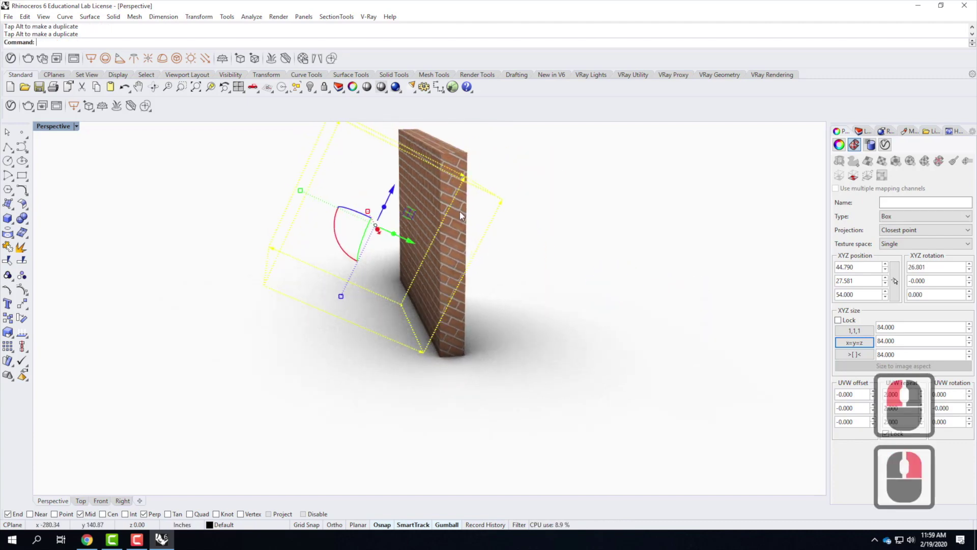
pyautogui.scroll(4, 459, 211)
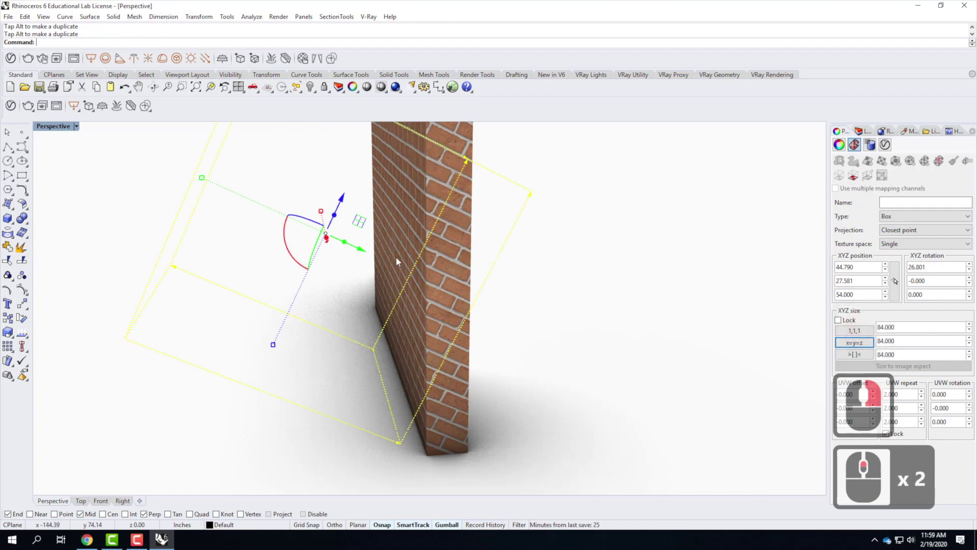
pyautogui.click(288, 257)
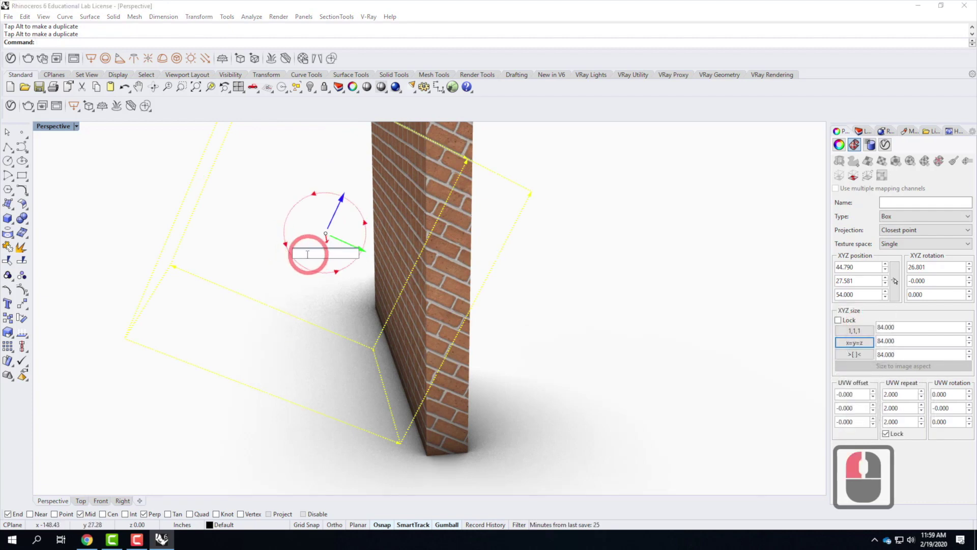
pyautogui.write('45')
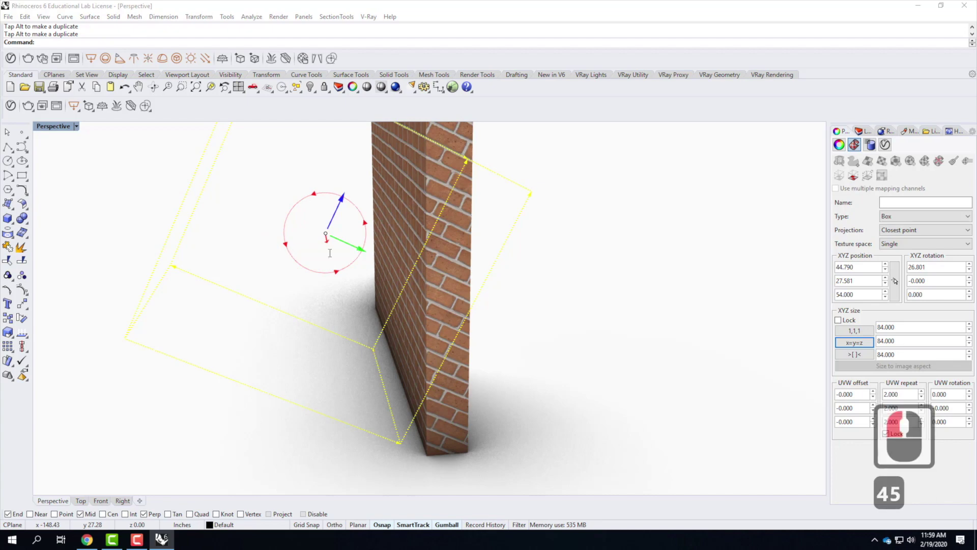
pyautogui.press('Return')
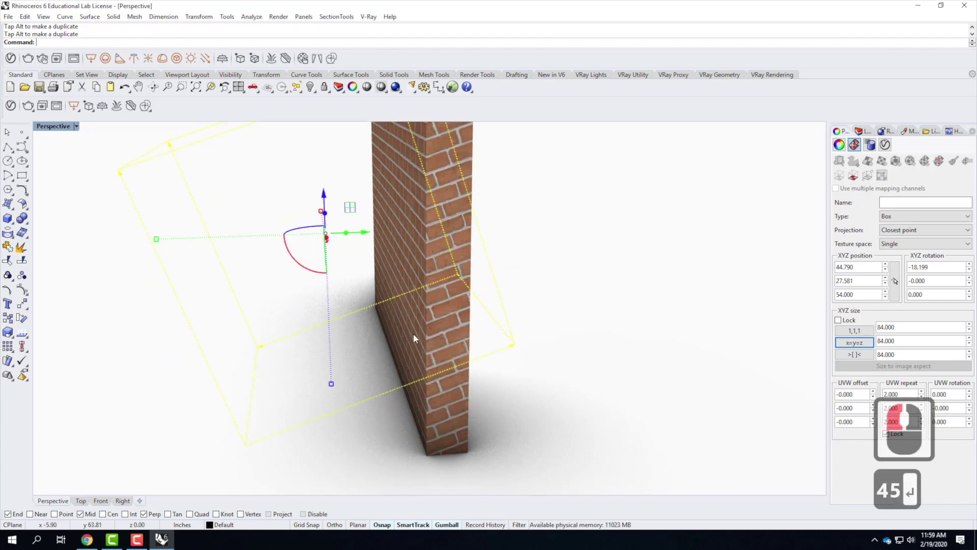
# Rotate the mapping widget 45 degrees around its own Z axis and check the slanted bricks on the wall.
pyautogui.moveTo(349, 331)
pyautogui.mouseDown(button='right')
pyautogui.moveTo(388, 348)
pyautogui.moveTo(467, 321)
pyautogui.mouseUp(button='right')
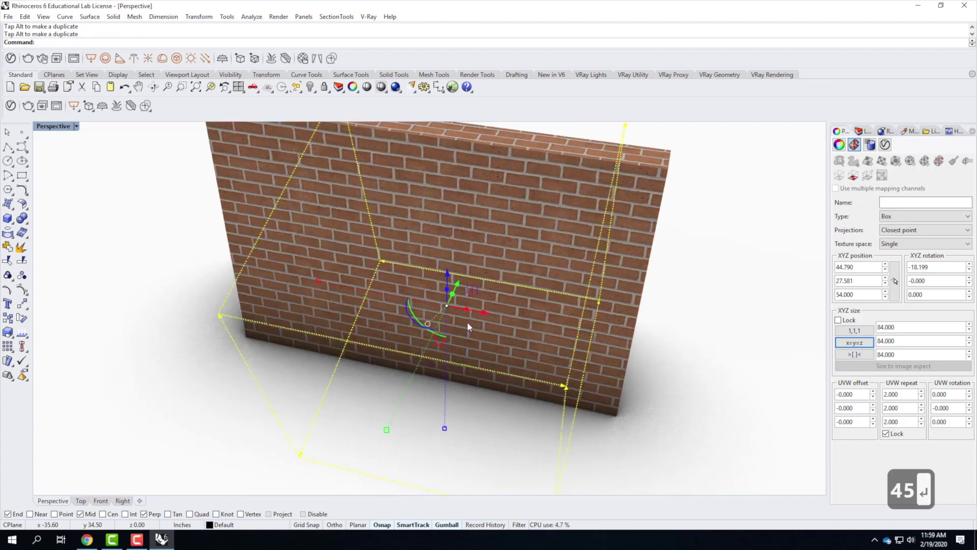
pyautogui.click(410, 315)
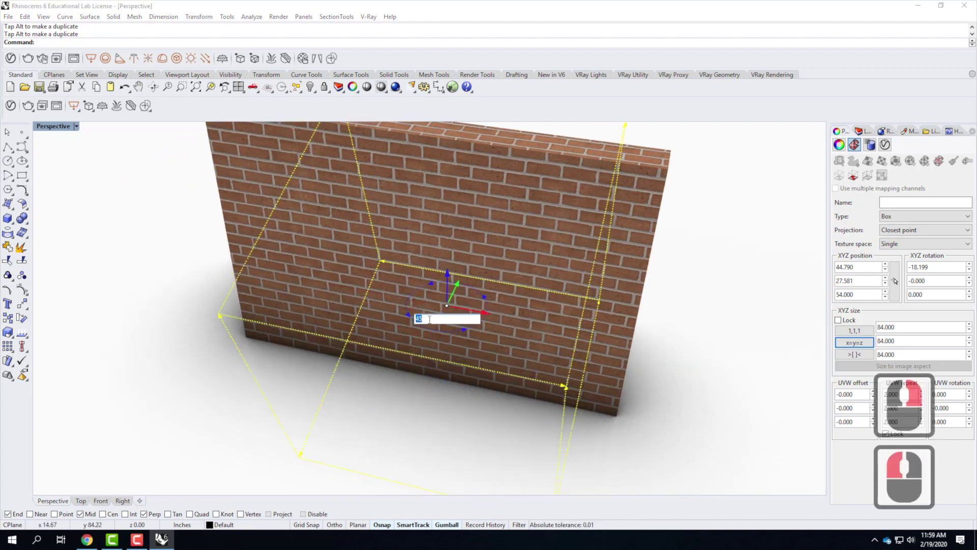
pyautogui.press('Return')
pyautogui.moveTo(502, 332)
pyautogui.mouseDown(button='right')
pyautogui.moveTo(474, 321)
pyautogui.moveTo(490, 360)
pyautogui.moveTo(495, 337)
pyautogui.mouseUp(button='right')
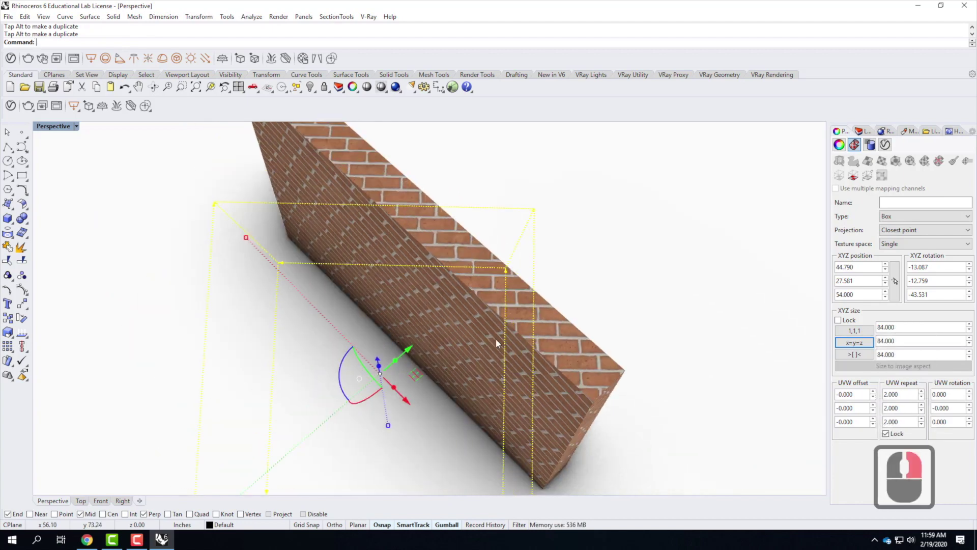
pyautogui.scroll(-2, 389, 286)
pyautogui.moveTo(391, 351); pyautogui.dragTo(460, 306, button='right')
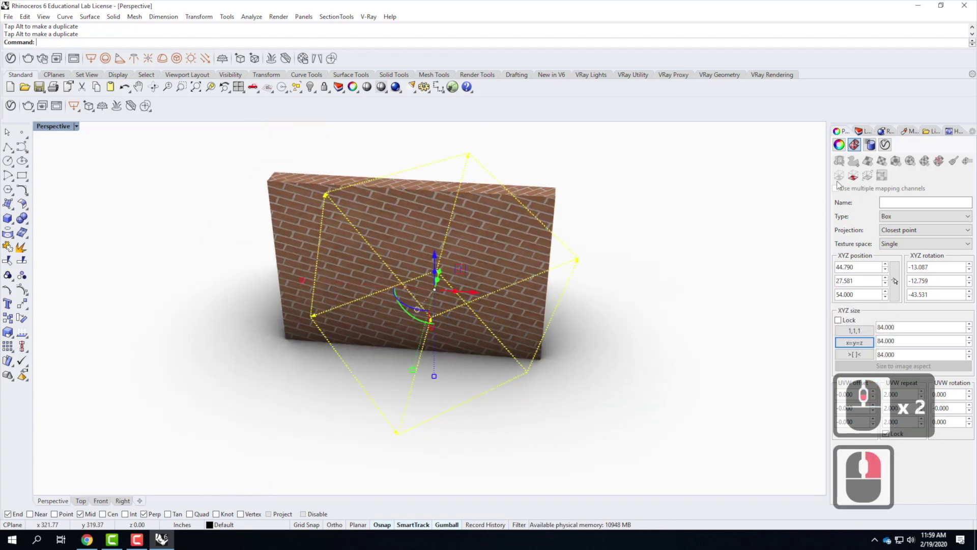
# Hide the mapping widget and delete the wall's texture mapping on channel 1, turning off the gumball.
pyautogui.click(854, 175)
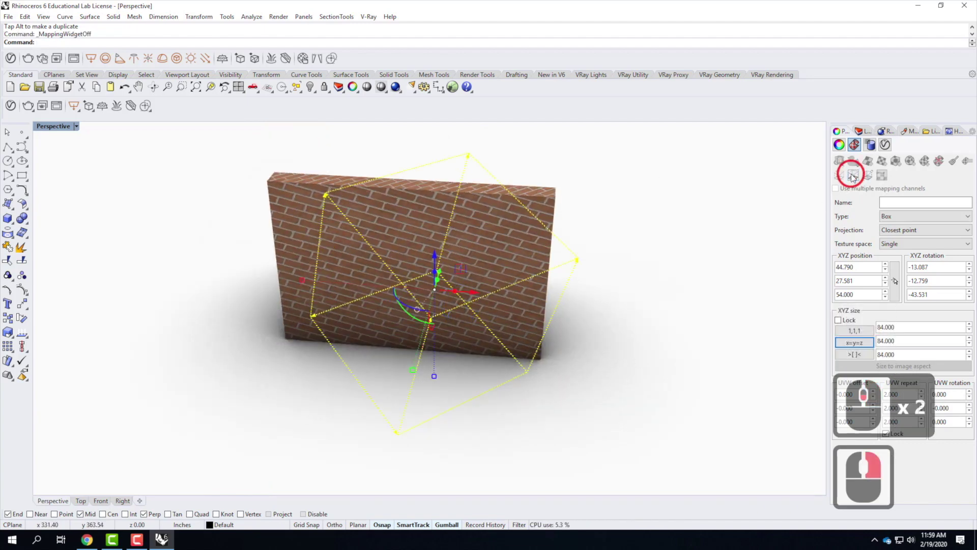
pyautogui.click(836, 131)
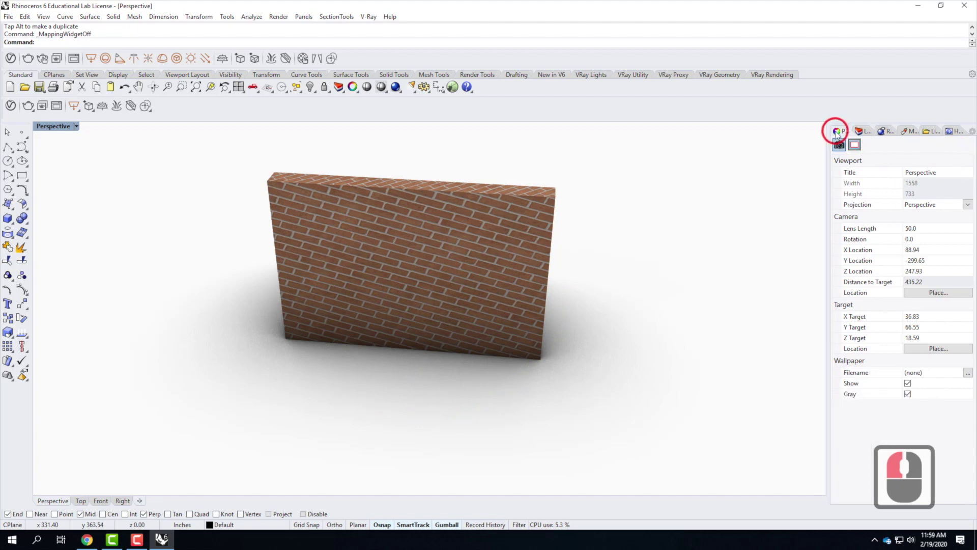
pyautogui.click(412, 194)
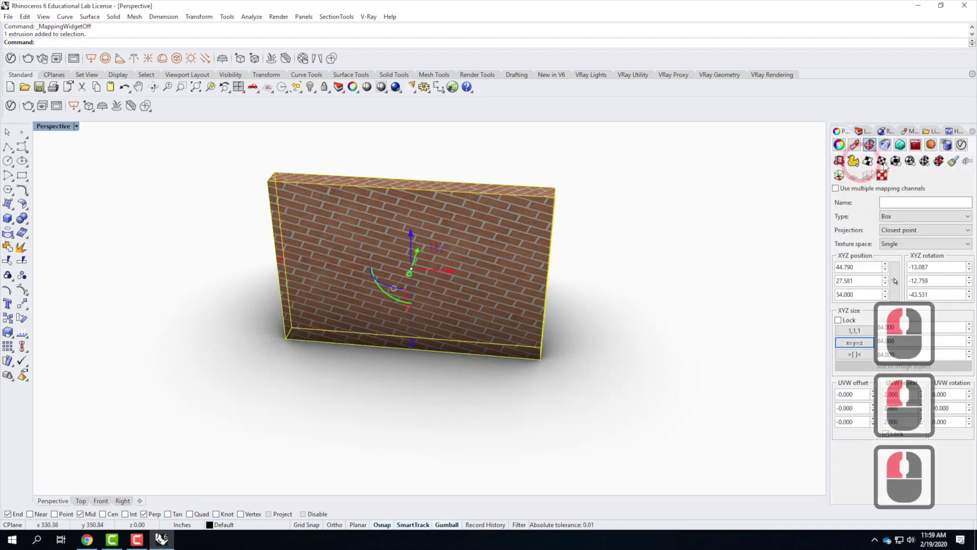
pyautogui.click(938, 161)
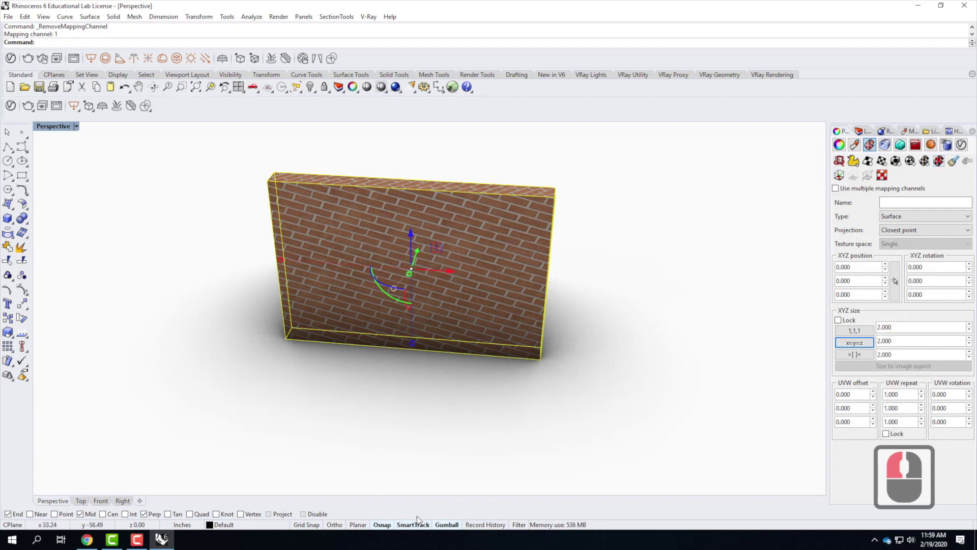
pyautogui.click(446, 525)
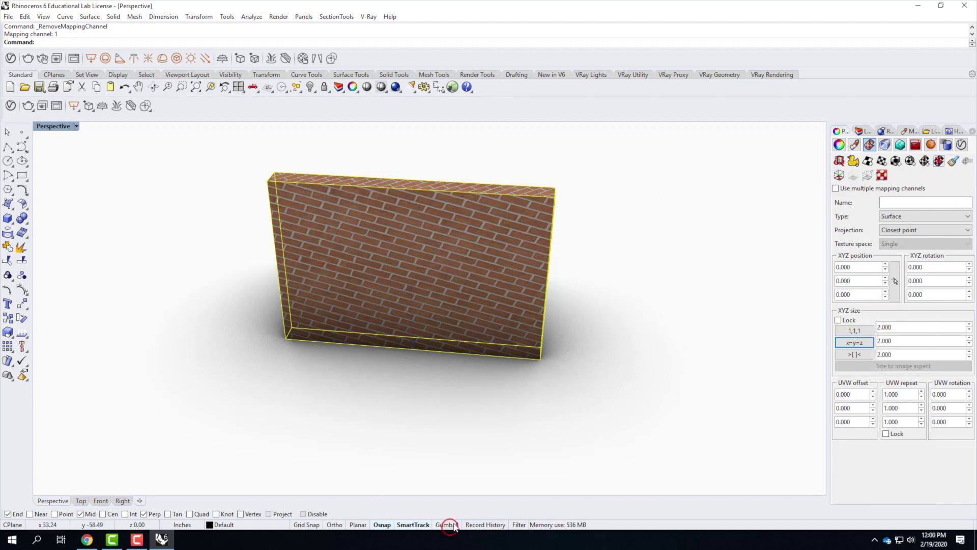
pyautogui.click(938, 160)
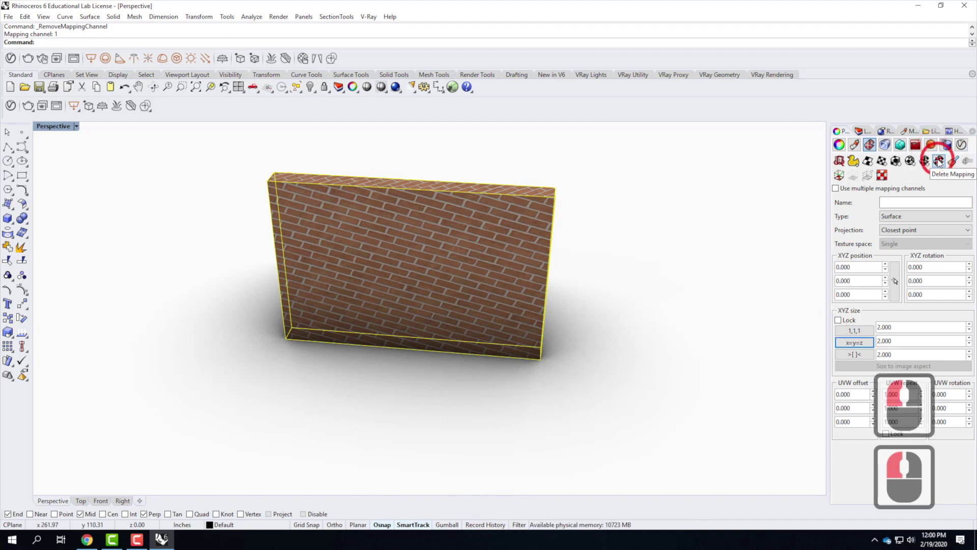
# Apply capped box mapping to the wall from its World bounding box, and equalize the mapping size in X, Y and Z.
pyautogui.click(894, 161)
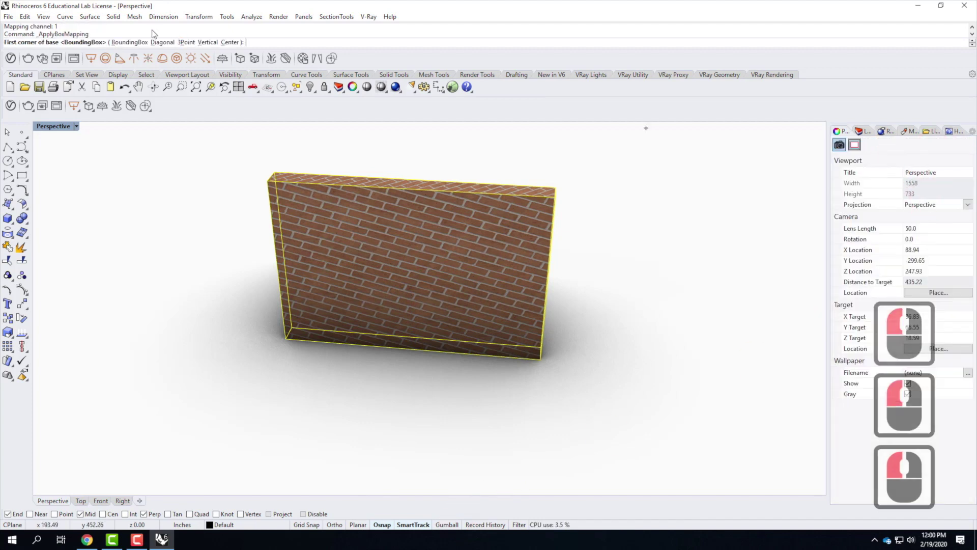
pyautogui.click(129, 42)
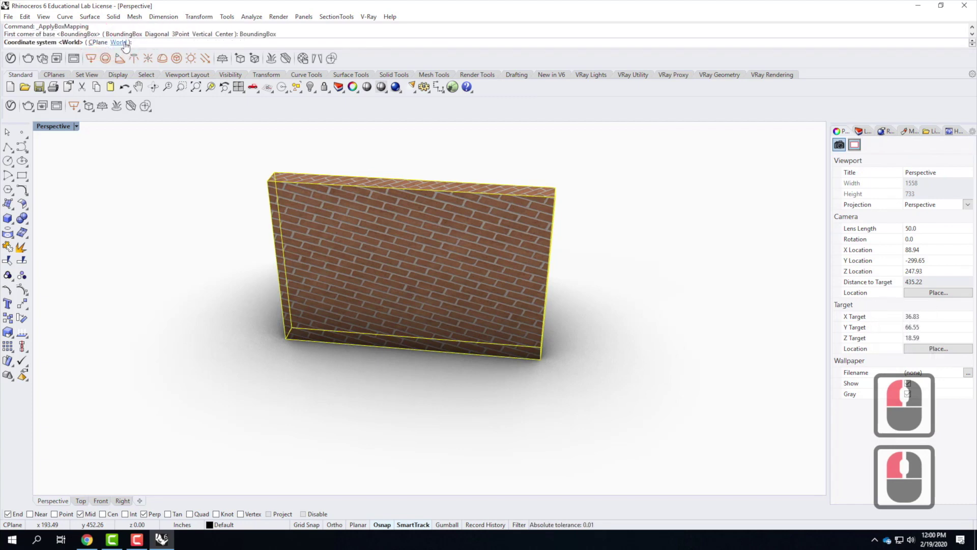
pyautogui.click(117, 42)
pyautogui.click(50, 42)
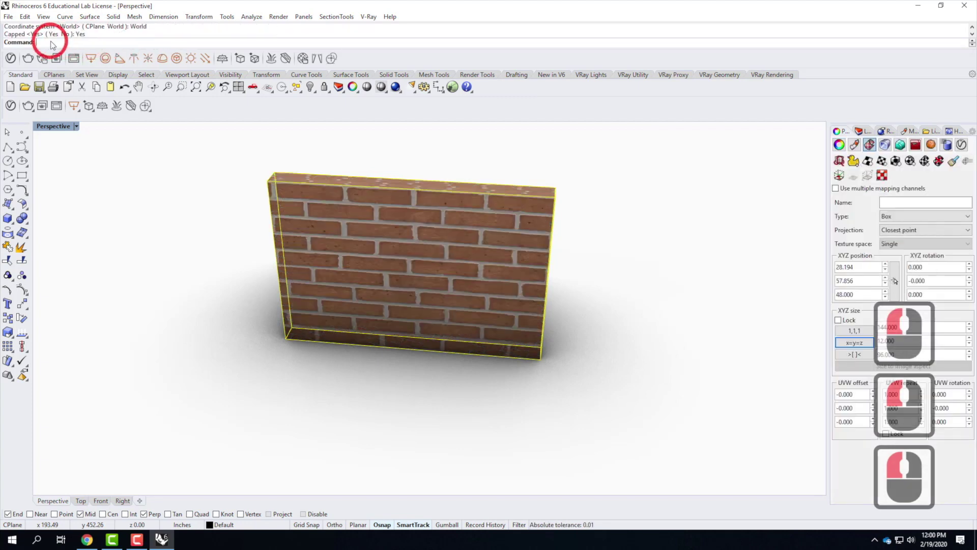
pyautogui.click(855, 344)
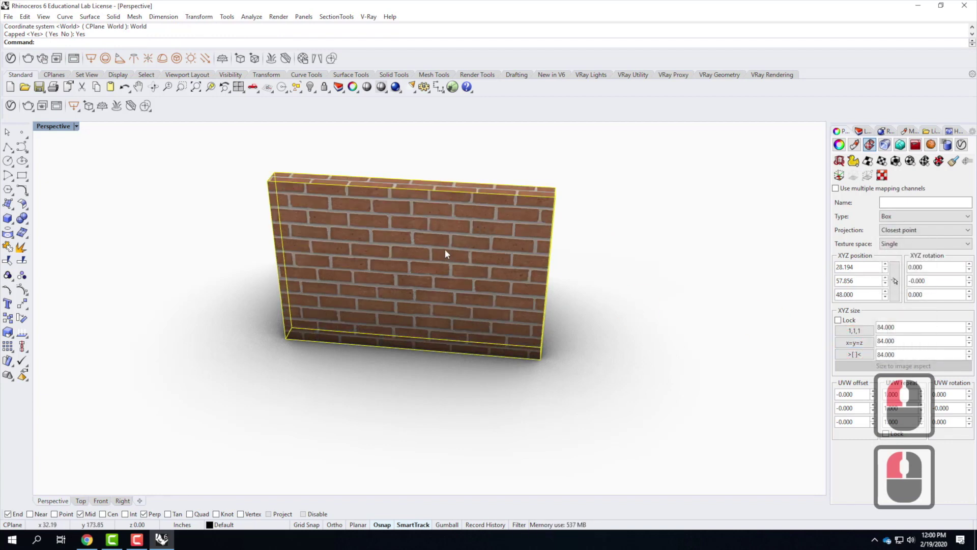
# Show the wall's mapping widget and move it so its upper right front corner snaps to the wall's upper right front corner.
pyautogui.click(839, 175)
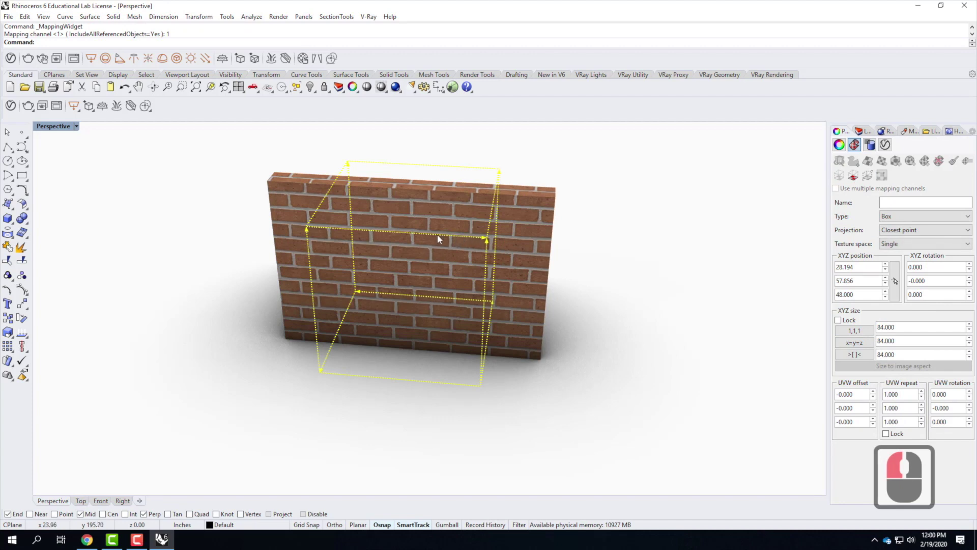
pyautogui.write(',pb')
pyautogui.press('BackSpace')
pyautogui.write('ve')
pyautogui.press('Return')
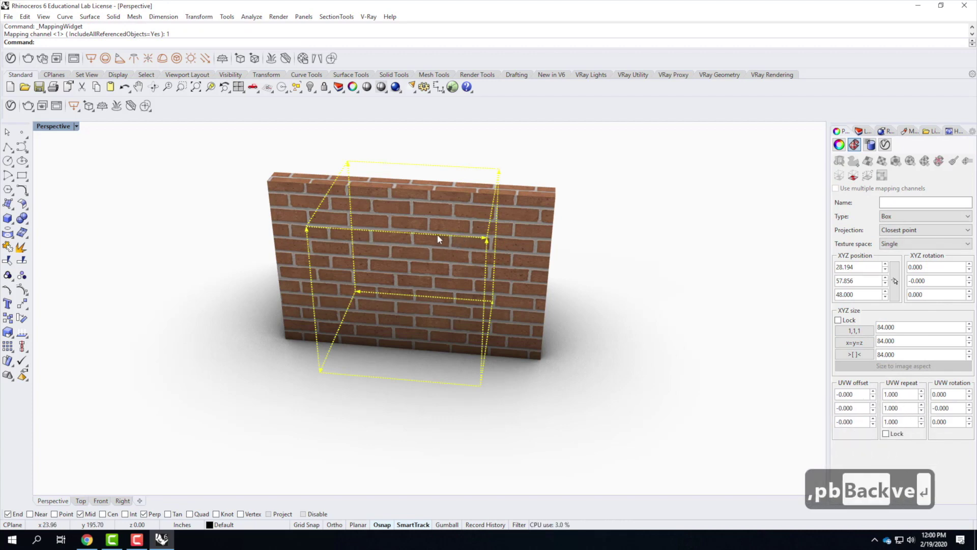
pyautogui.write('move')
pyautogui.press('Return')
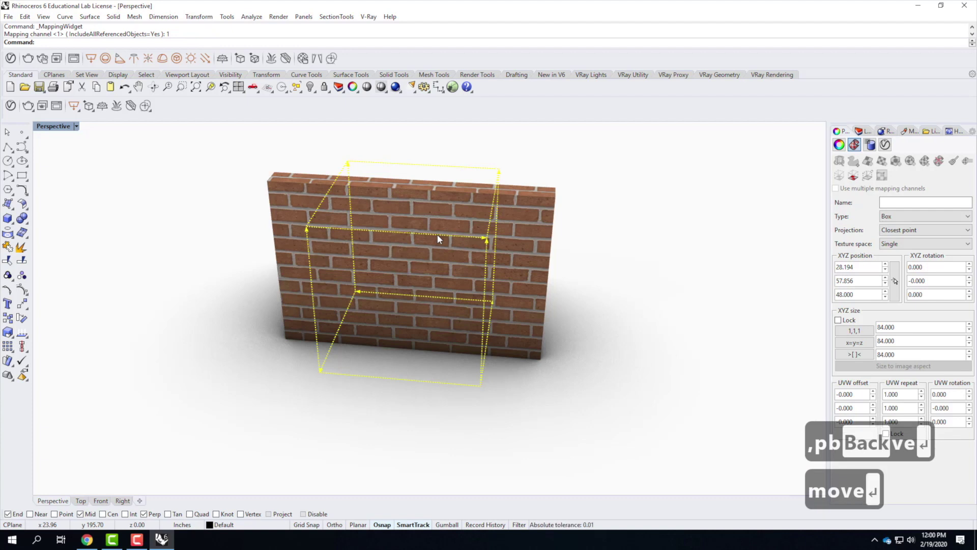
pyautogui.click(488, 240)
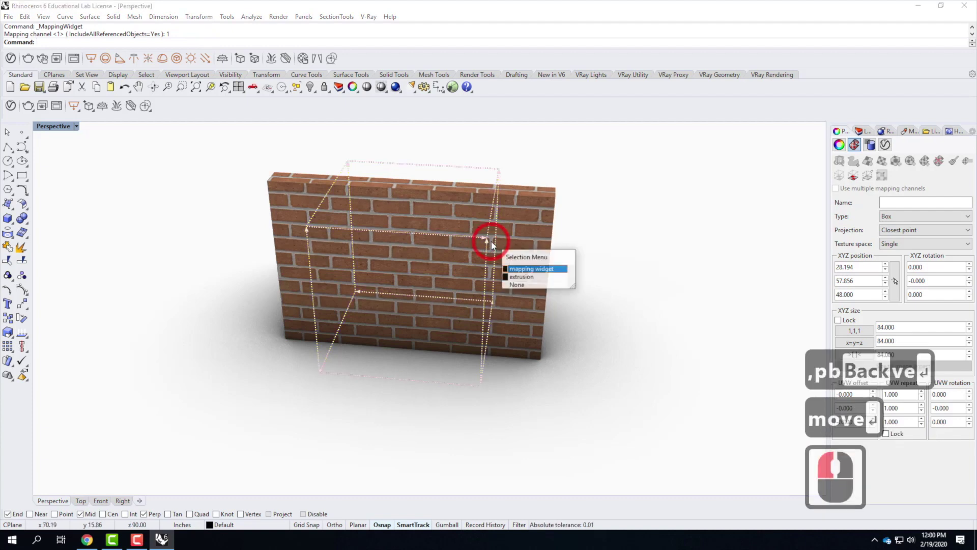
pyautogui.click(516, 272)
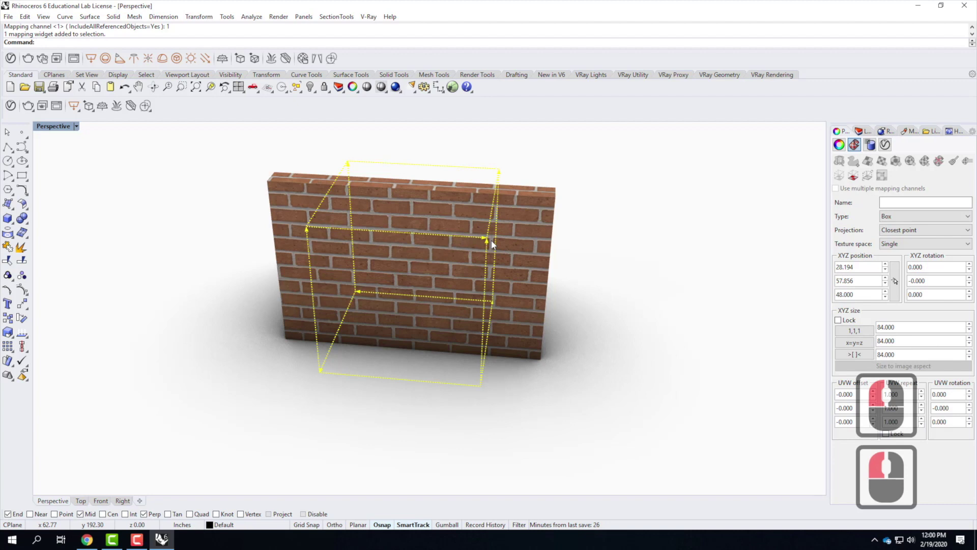
pyautogui.write('move')
pyautogui.press('Return')
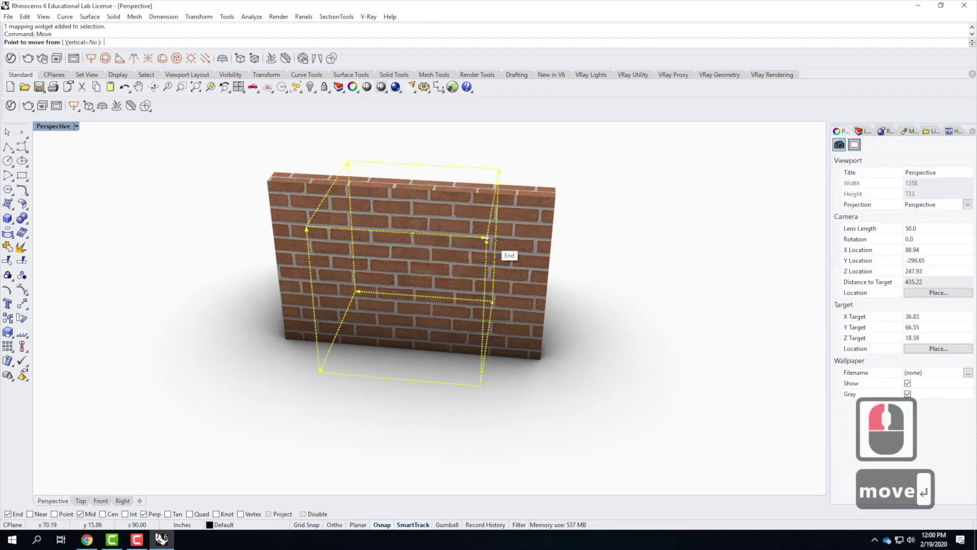
pyautogui.click(487, 238)
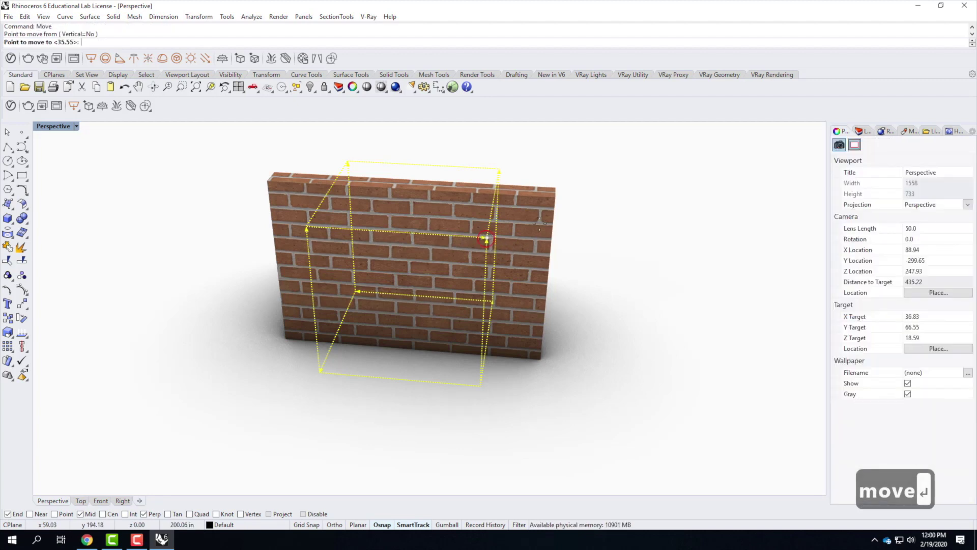
pyautogui.click(558, 200)
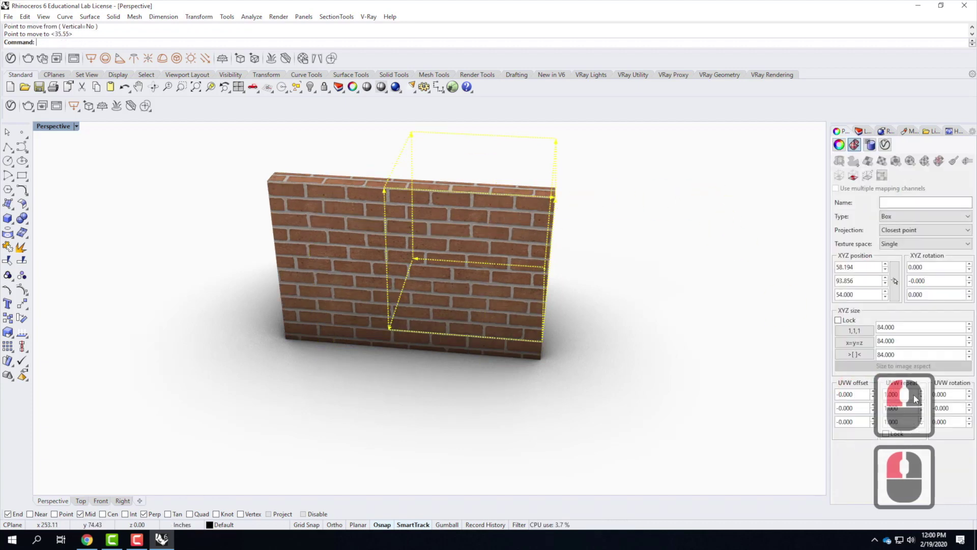
# Lock the UVW repeat values together, set them to 2, and check the bricks at the wall's corner.
pyautogui.click(887, 434)
pyautogui.doubleClick(897, 393)
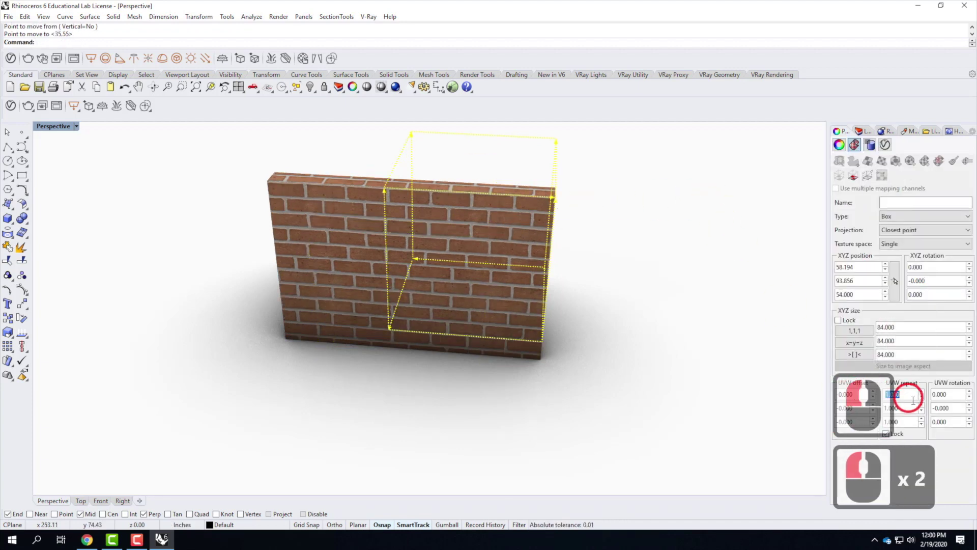
pyautogui.write('2.0')
pyautogui.press('Return')
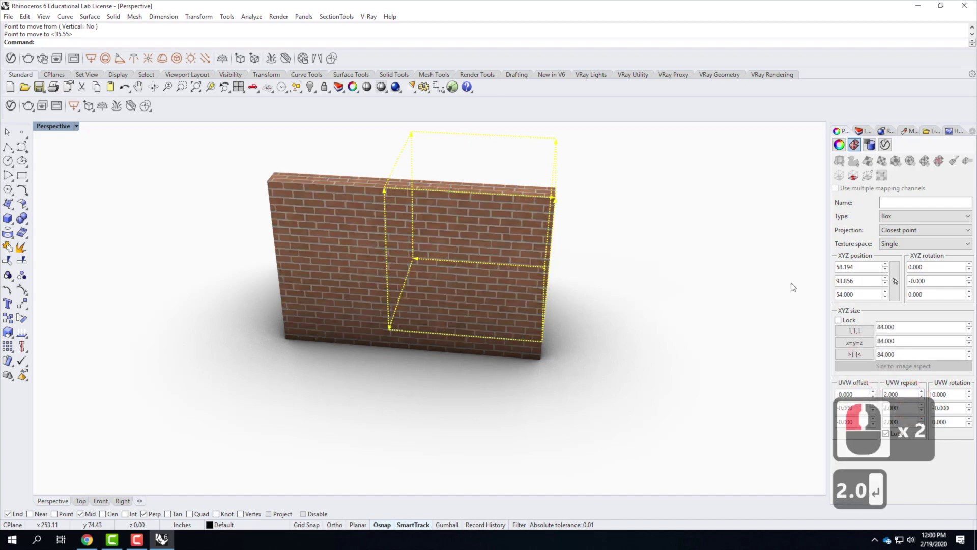
pyautogui.click(700, 281)
pyautogui.moveTo(692, 284); pyautogui.dragTo(427, 251, button='right')
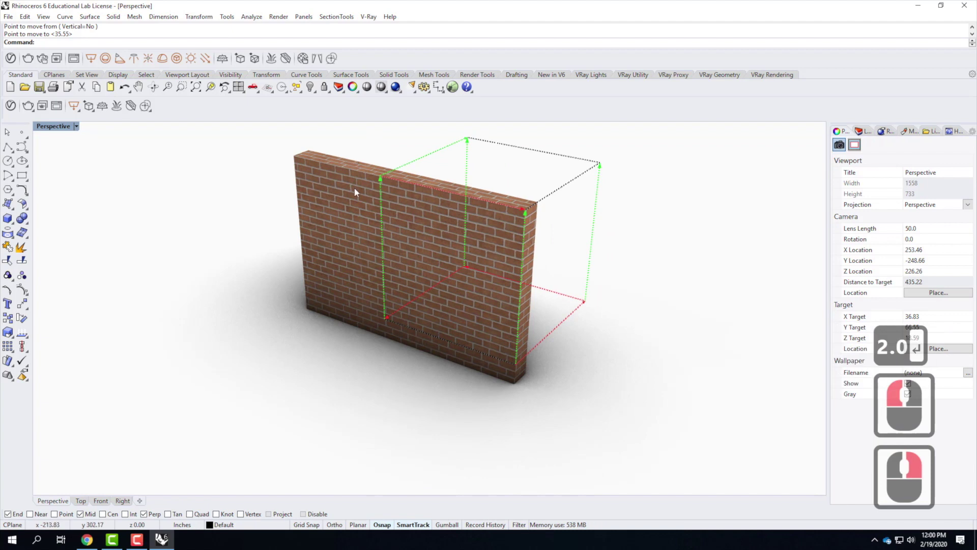
# Hide the wall's mapping widget and show all hidden objects in the scene.
pyautogui.click(387, 209)
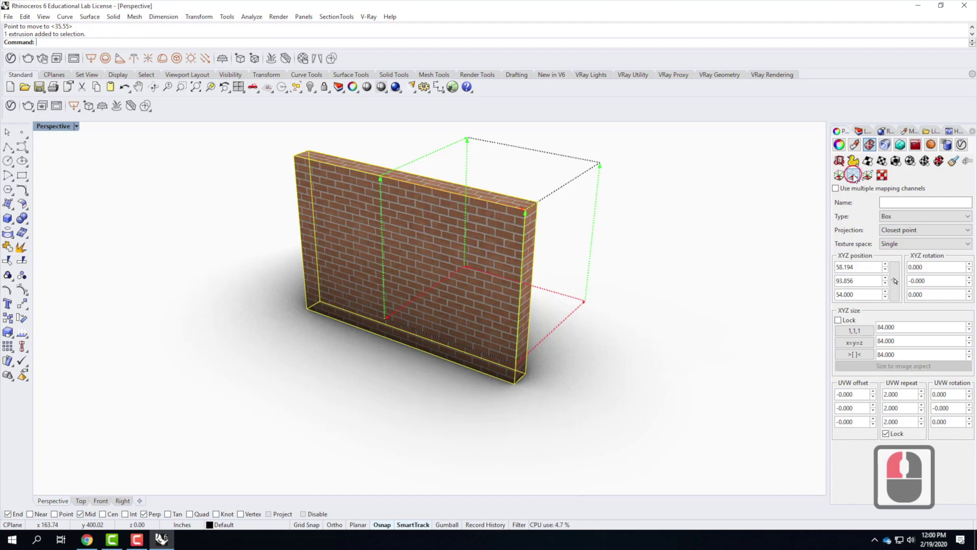
pyautogui.click(853, 176)
pyautogui.click(748, 353)
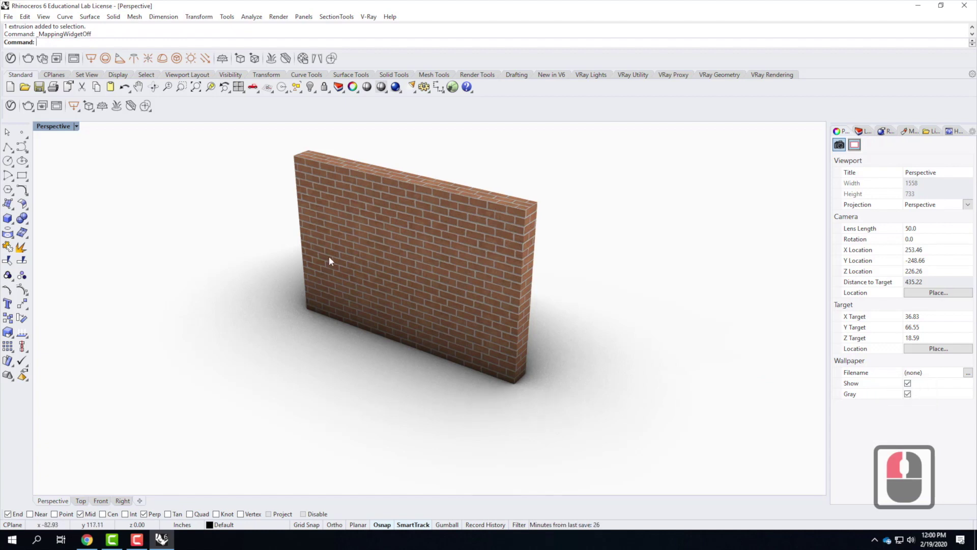
pyautogui.write('show')
pyautogui.press('Return')
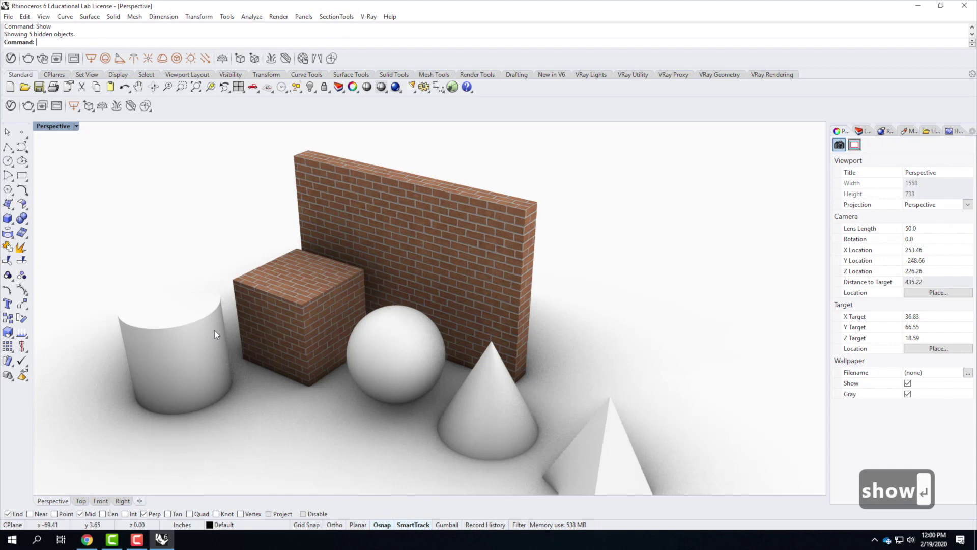
# Hide the brick cube, the brick wall, the sphere, the cone and the pyramid so only the cylinder stays in the scene.
pyautogui.click(316, 286)
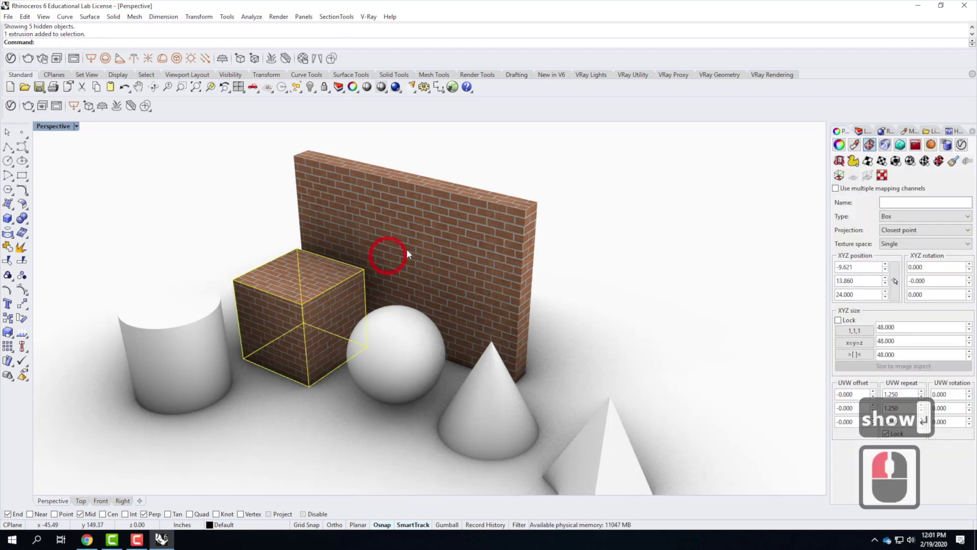
pyautogui.keyDown('shift'); pyautogui.click(405, 346); pyautogui.keyUp('shift')
pyautogui.keyDown('shift'); pyautogui.click(403, 365); pyautogui.keyUp('shift')
pyautogui.keyDown('shift'); pyautogui.click(482, 408); pyautogui.keyUp('shift')
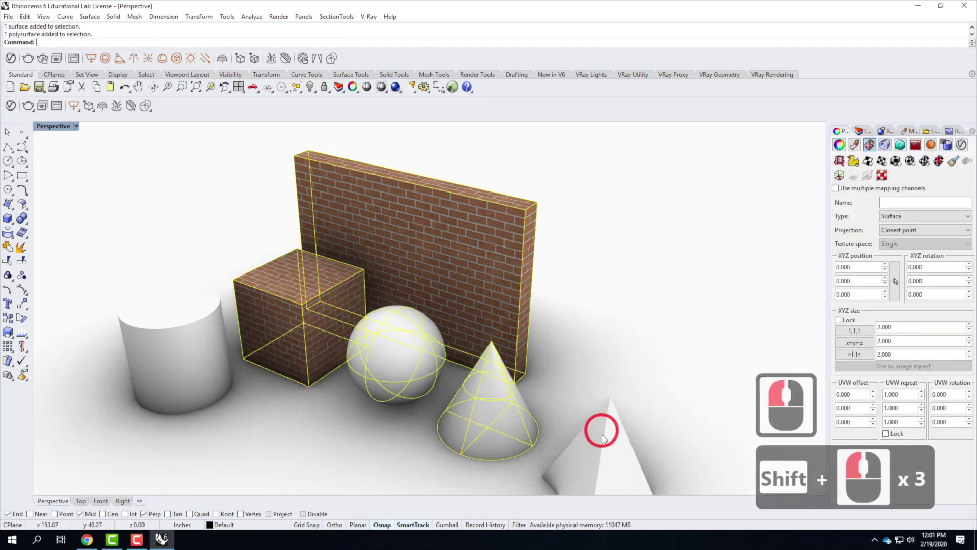
pyautogui.keyDown('shift'); pyautogui.click(603, 438); pyautogui.keyUp('shift')
pyautogui.write('hide')
pyautogui.press('Return')
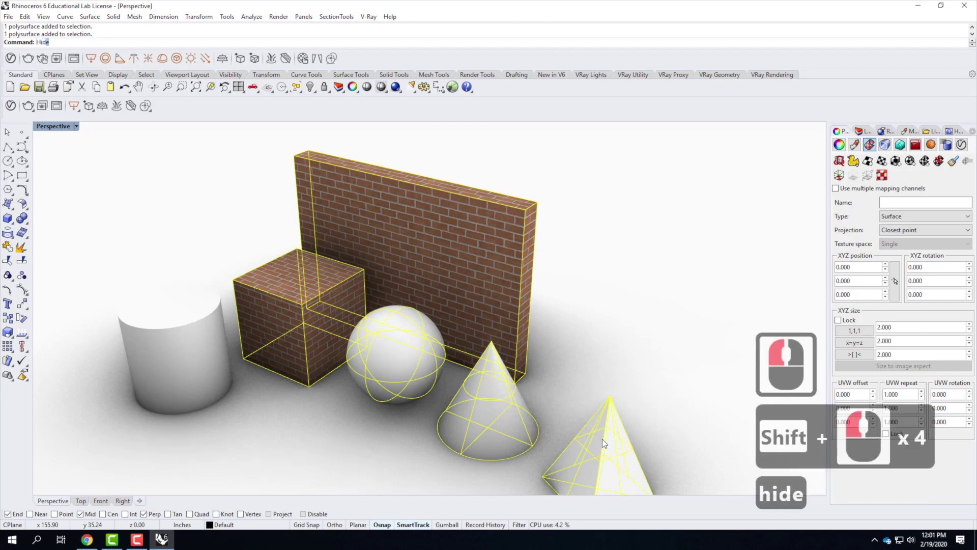
# Select the cylinder and zoom the perspective view to the selection.
pyautogui.scroll(-3, 203, 366)
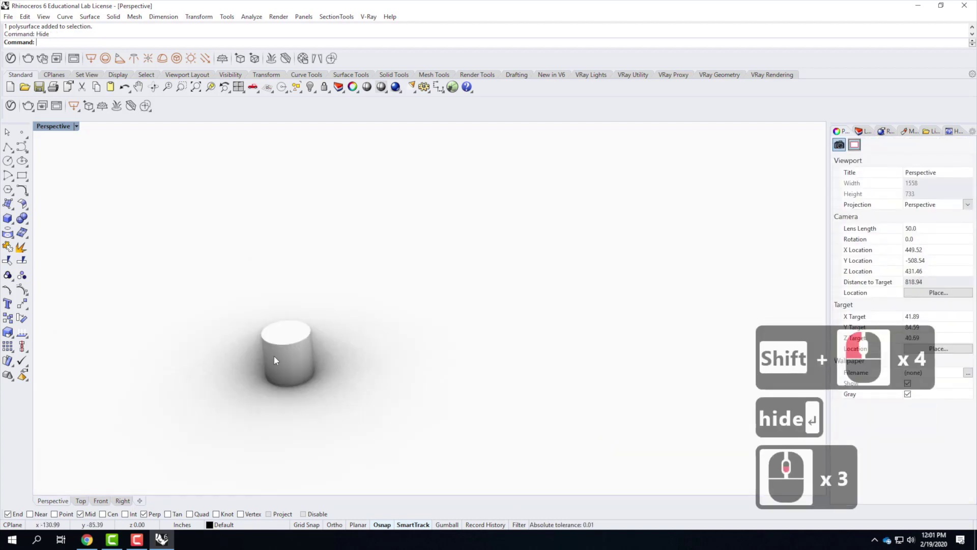
pyautogui.scroll(3, 285, 351)
pyautogui.click(309, 347)
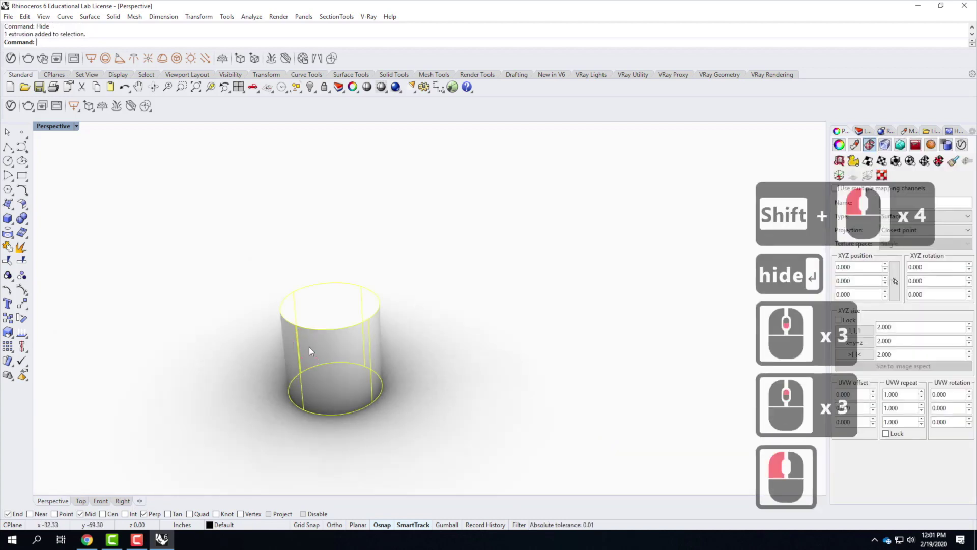
pyautogui.write('z')
pyautogui.press('Return')
pyautogui.write('s')
pyautogui.press('Return')
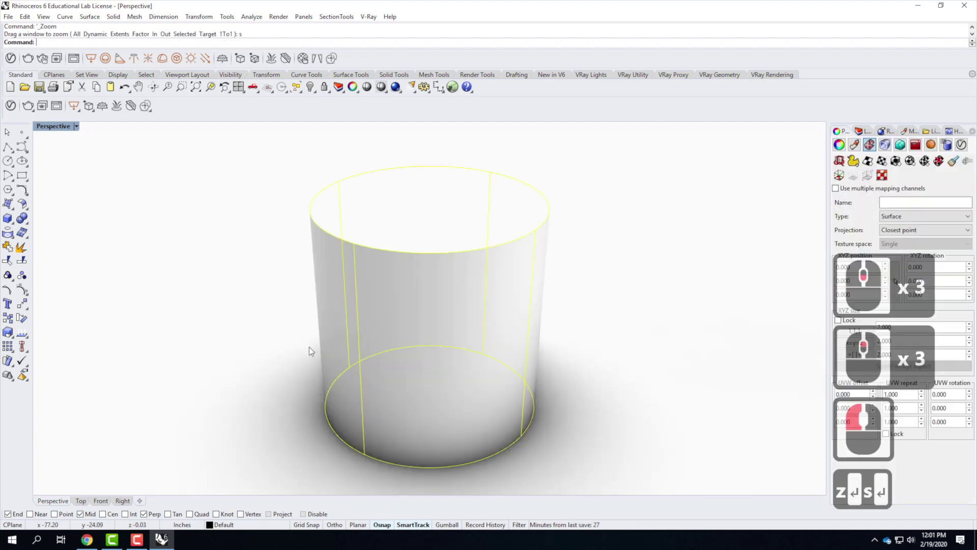
# Apply the V-Ray material Bricks_A02_1m to the selected cylinder and close the V-Ray Asset Editor.
pyautogui.scroll(-2, 428, 282)
pyautogui.moveTo(480, 303); pyautogui.dragTo(516, 292, button='right')
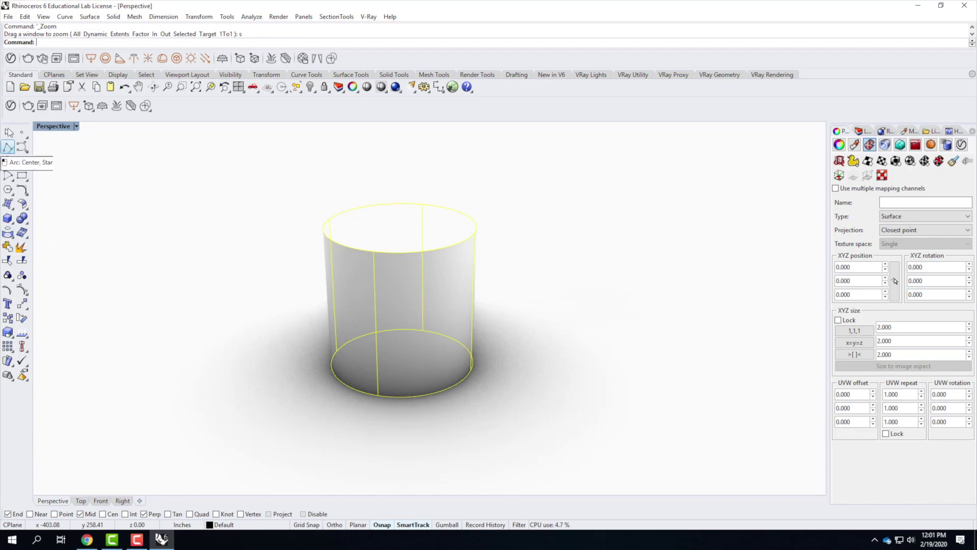
pyautogui.click(10, 58)
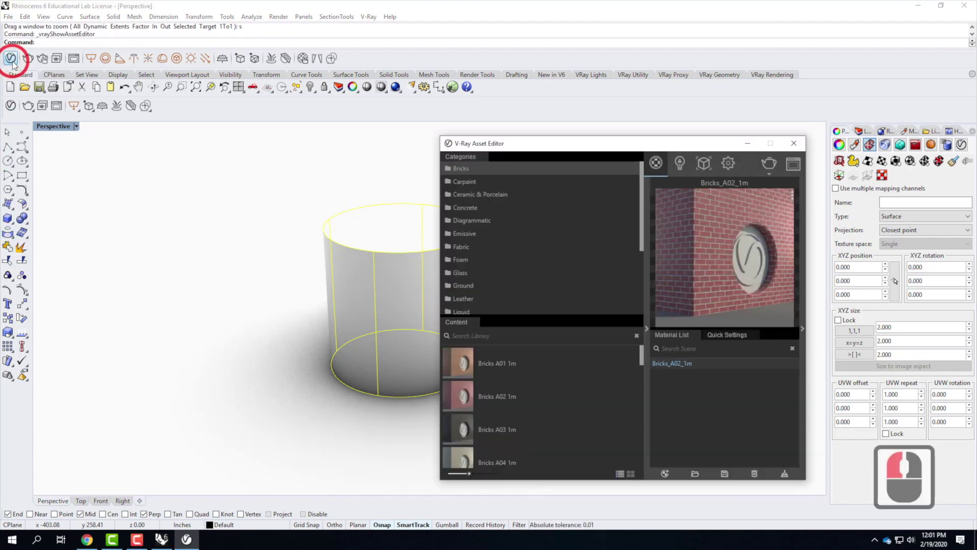
pyautogui.rightClick(674, 363)
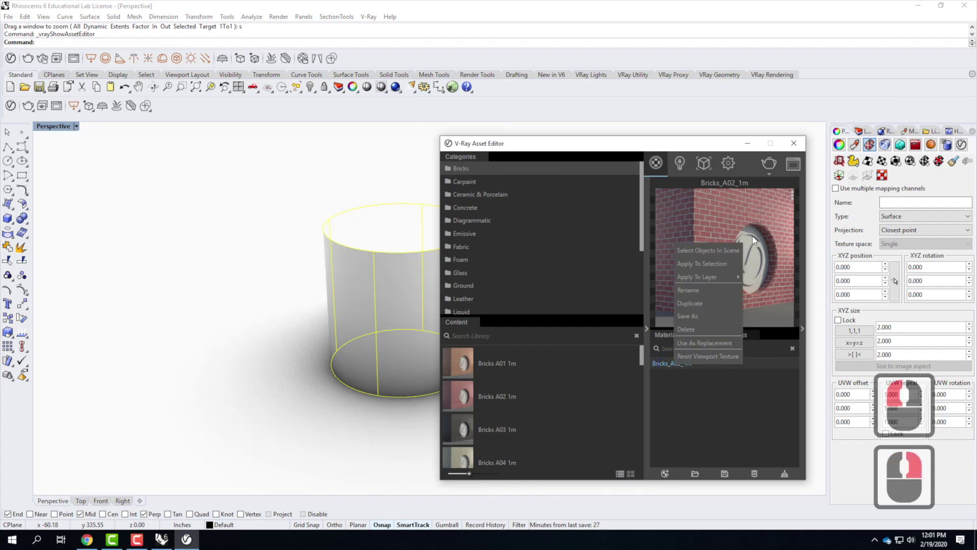
pyautogui.click(713, 265)
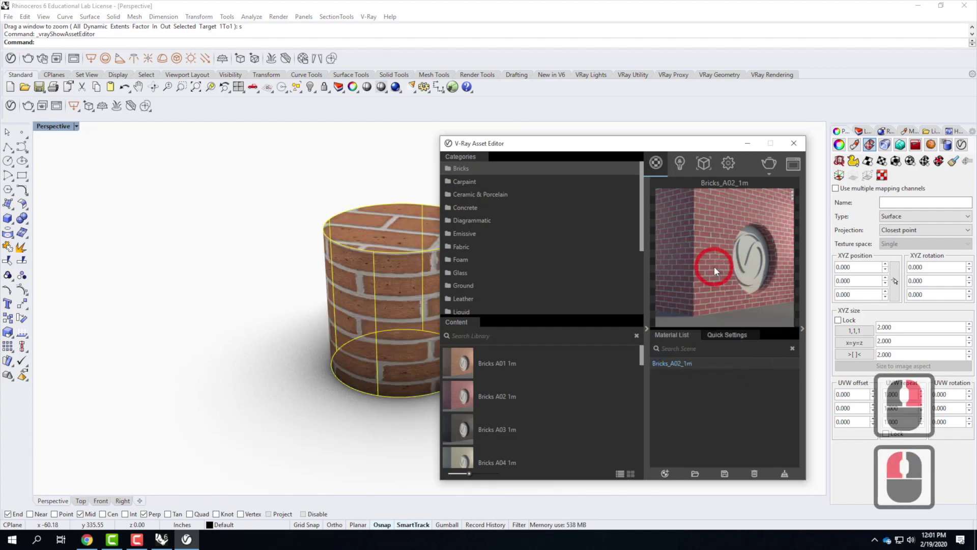
pyautogui.click(794, 143)
# Apply capped cylindrical texture mapping to the cylinder, using its bounding box and the World coordinate system.
pyautogui.scroll(2, 488, 239)
pyautogui.moveTo(493, 271); pyautogui.dragTo(417, 244, button='right')
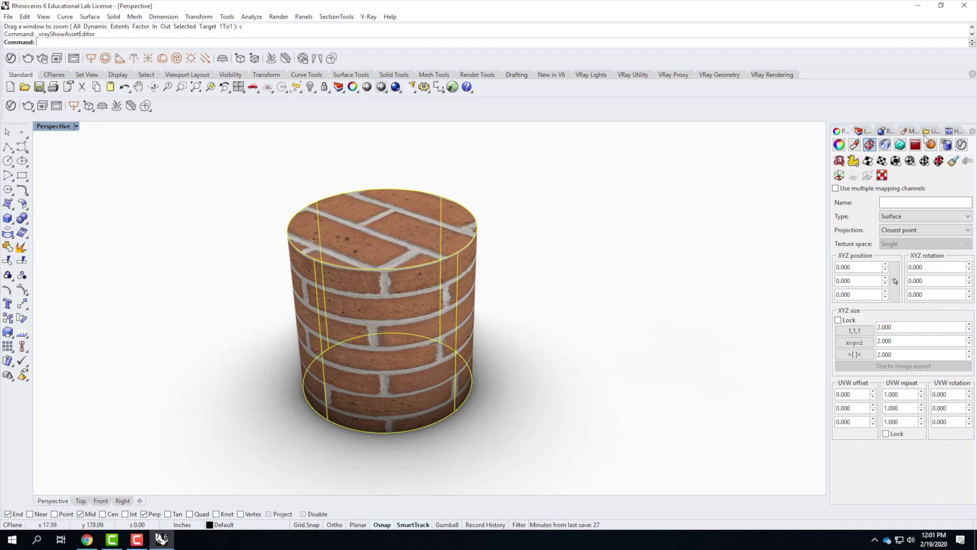
pyautogui.click(870, 145)
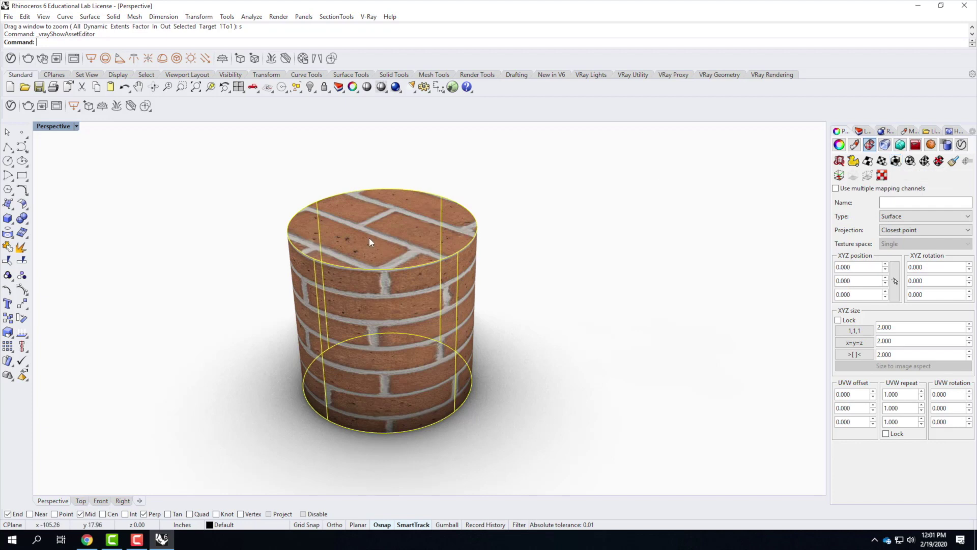
pyautogui.click(925, 161)
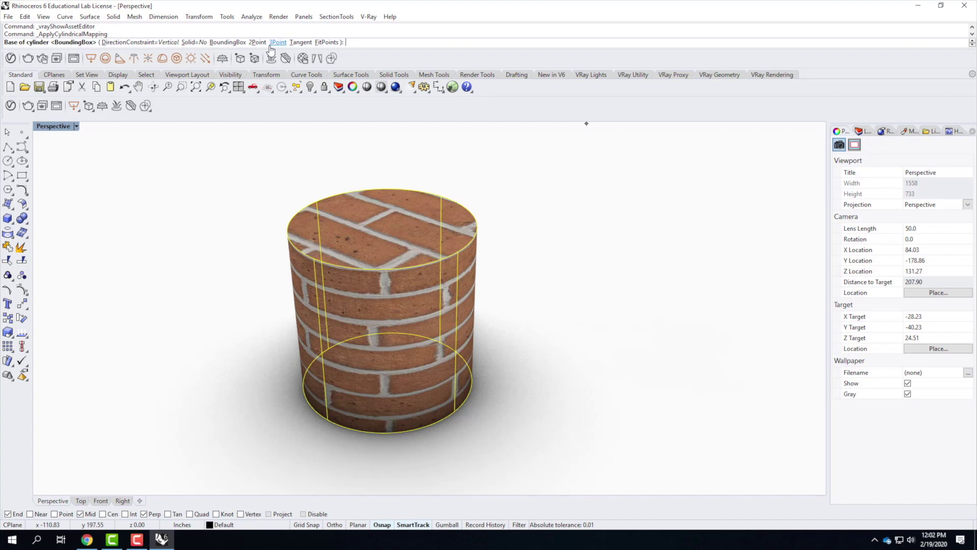
pyautogui.press('Return')
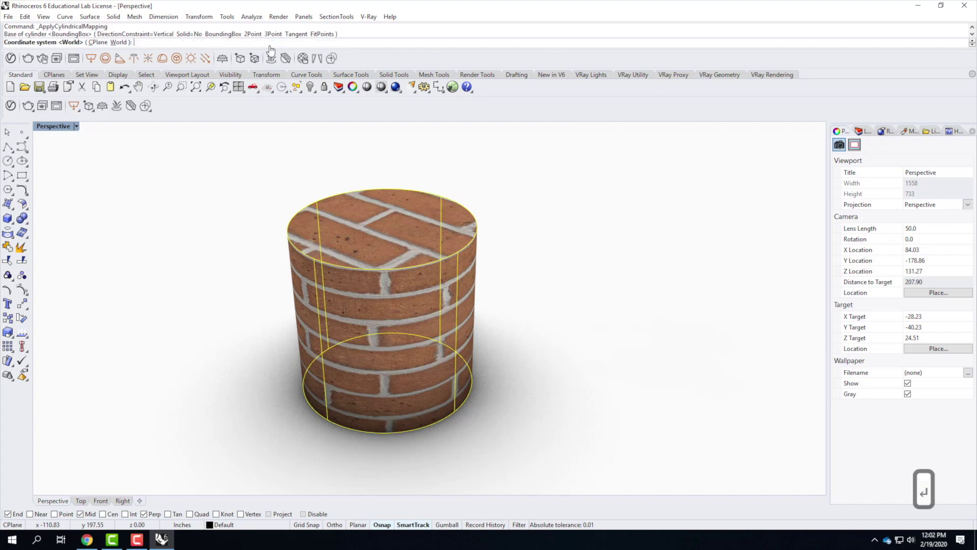
pyautogui.click(120, 44)
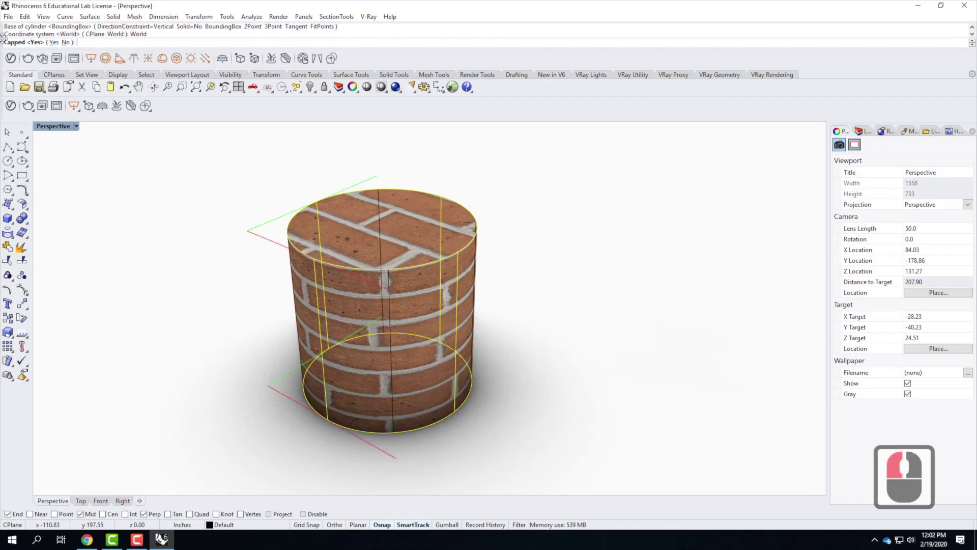
pyautogui.click(54, 42)
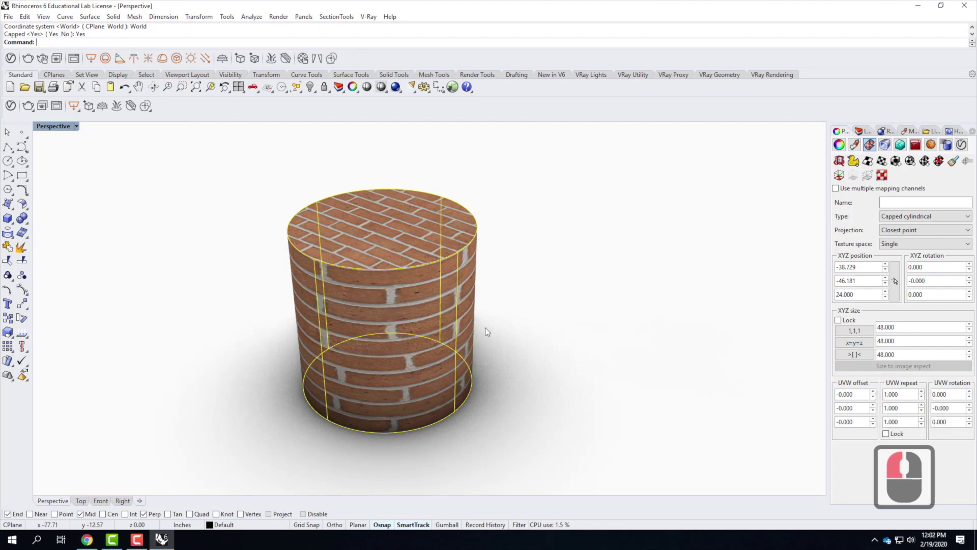
# Lock the UVW repeat values of the cylinder's mapping together and set them to 2.0.
pyautogui.scroll(-2, 476, 327)
pyautogui.moveTo(477, 329); pyautogui.dragTo(355, 301, button='right')
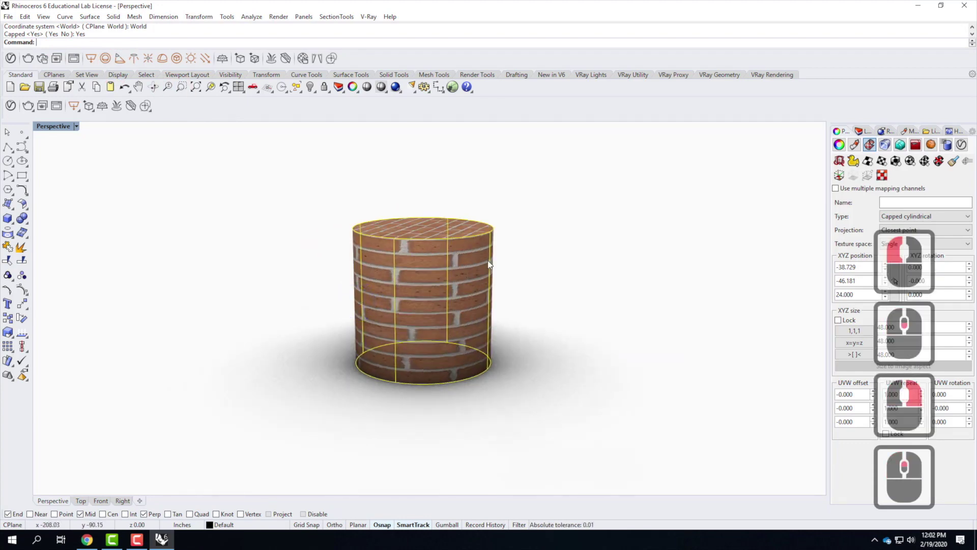
pyautogui.scroll(2, 469, 259)
pyautogui.moveTo(515, 277); pyautogui.dragTo(455, 270, button='right')
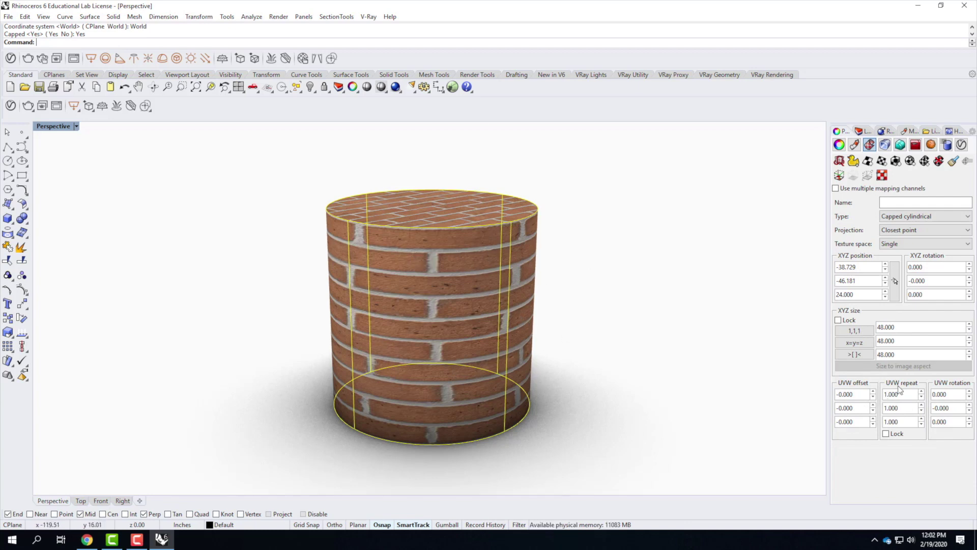
pyautogui.click(886, 433)
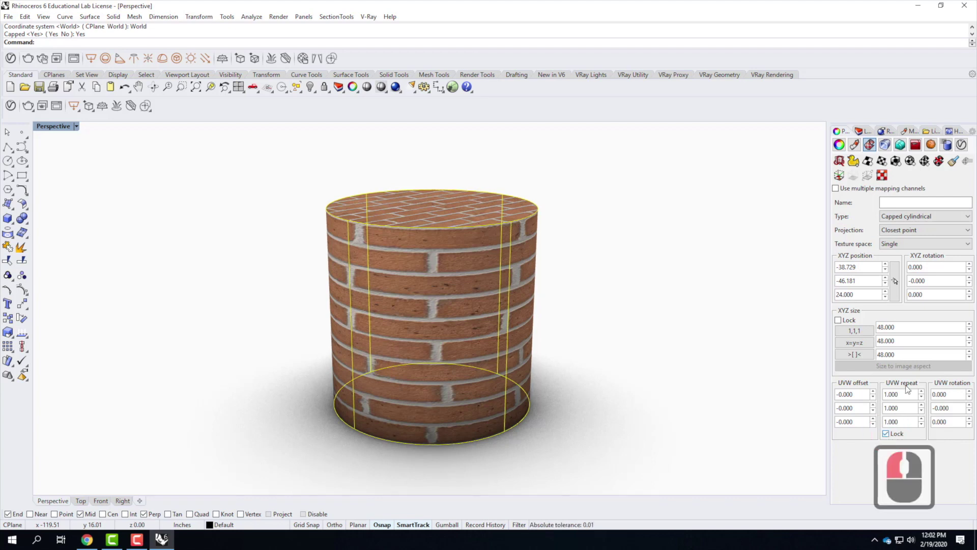
pyautogui.click(920, 396)
pyautogui.write('2.0')
pyautogui.press('Return')
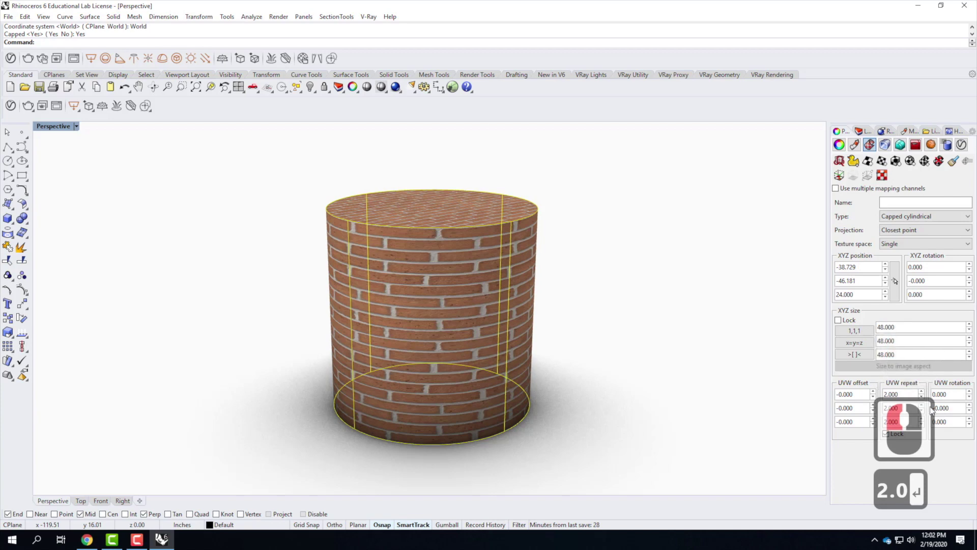
# Unlock the UVW repeat values and set the U and V repeats of the cylinder's mapping to 4.
pyautogui.moveTo(526, 345); pyautogui.dragTo(644, 362, button='right')
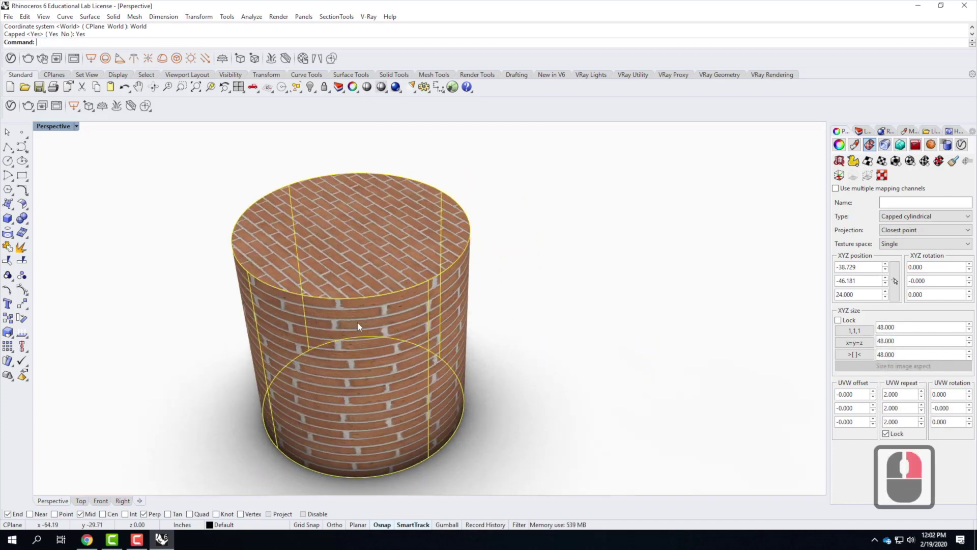
pyautogui.scroll(2, 357, 323)
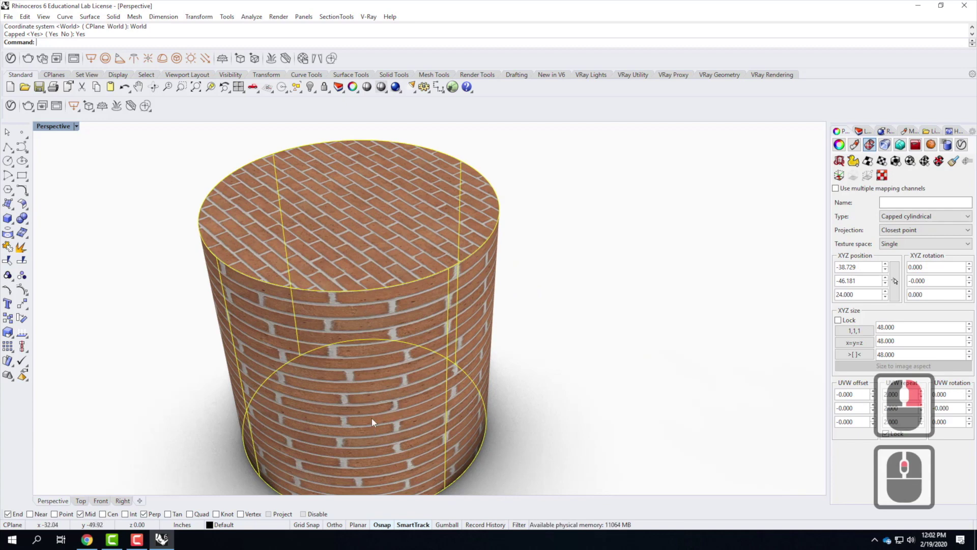
pyautogui.moveTo(377, 413); pyautogui.dragTo(674, 383, button='right')
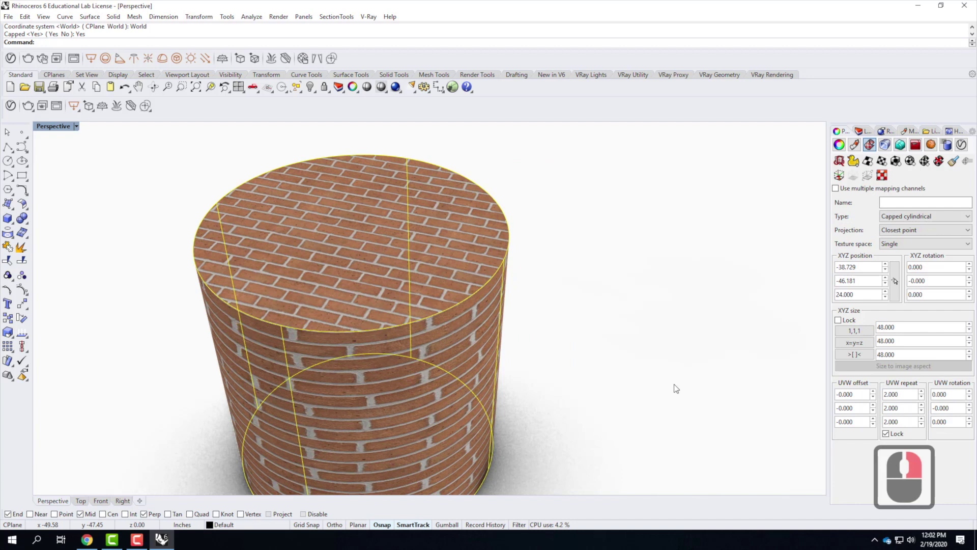
pyautogui.click(888, 420)
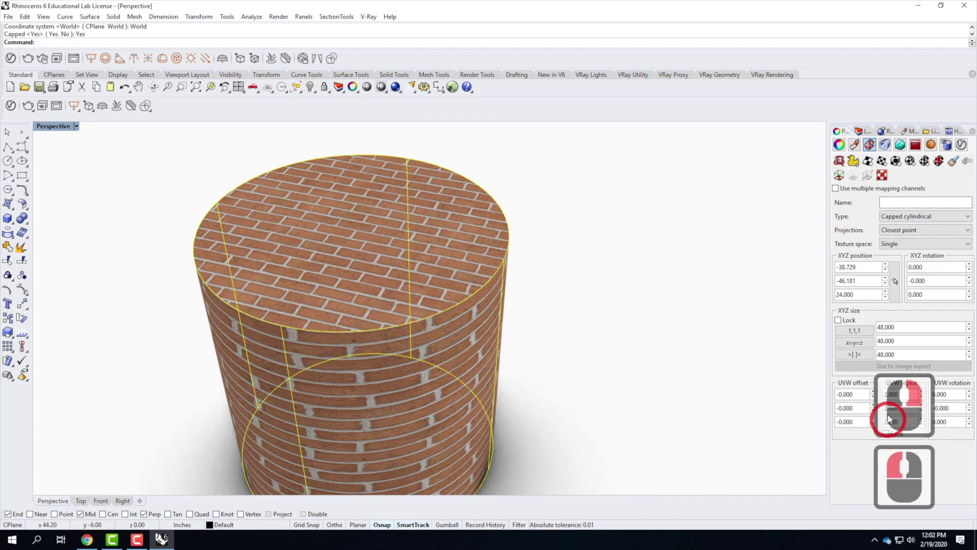
pyautogui.doubleClick(893, 408)
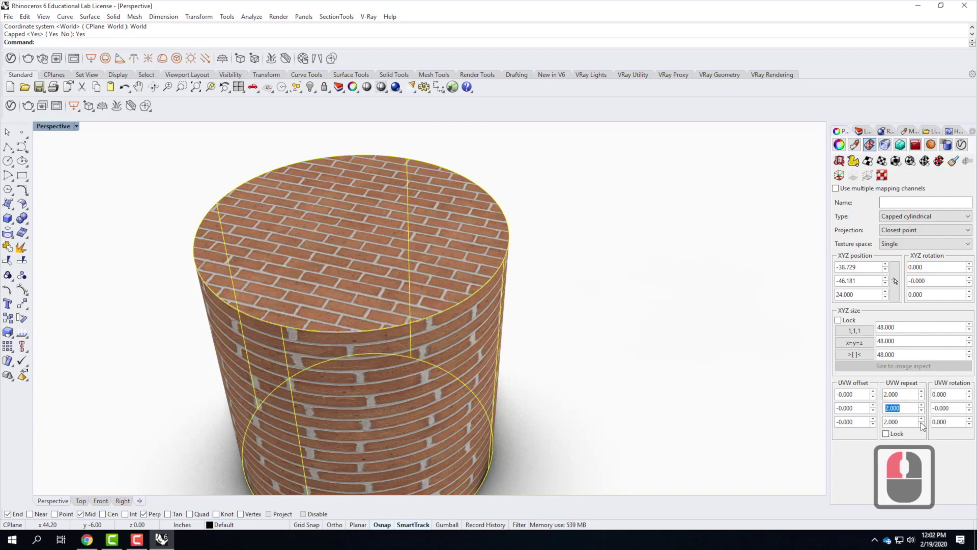
pyautogui.write('4')
pyautogui.press('Return')
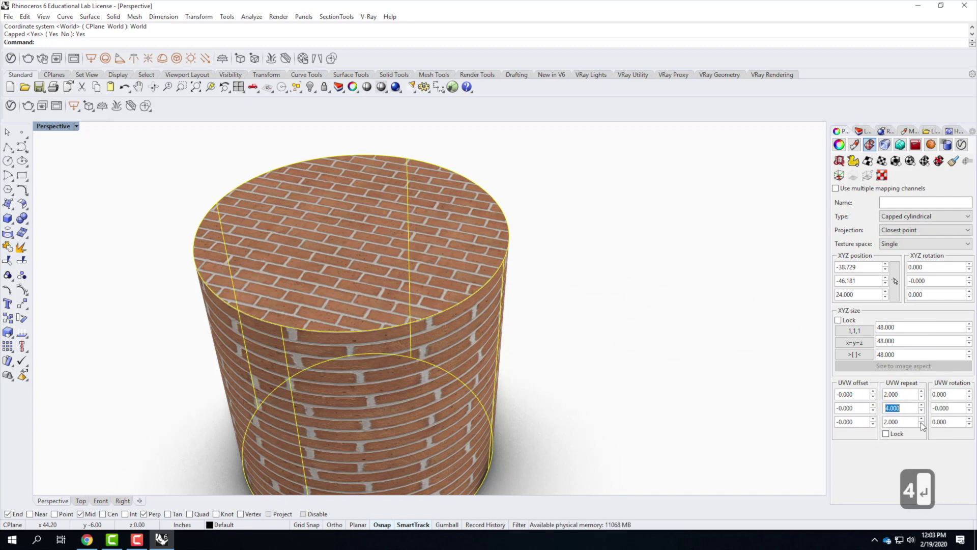
pyautogui.click(910, 395)
pyautogui.write('4')
pyautogui.press('Return')
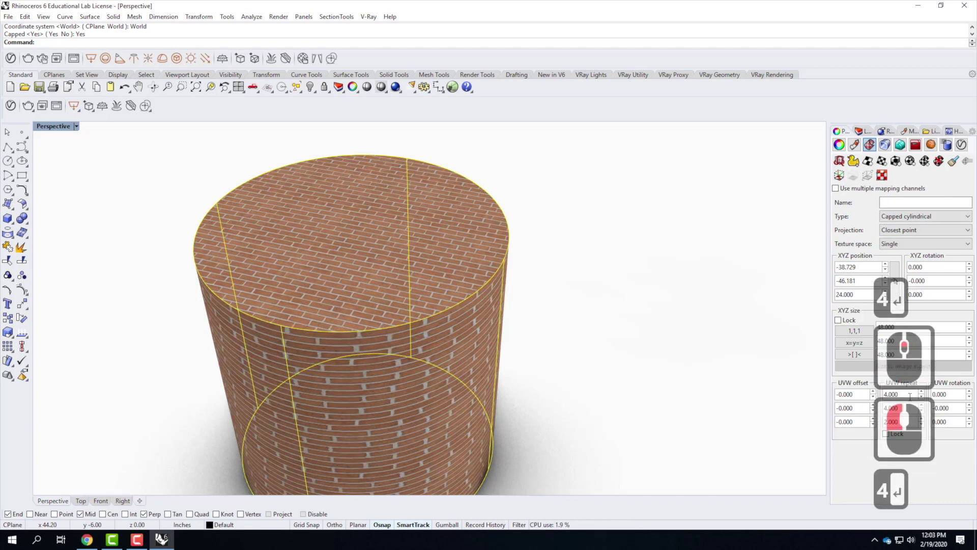
# Set all three UVW repeat values of the cylinder's mapping to 1.
pyautogui.doubleClick(898, 425)
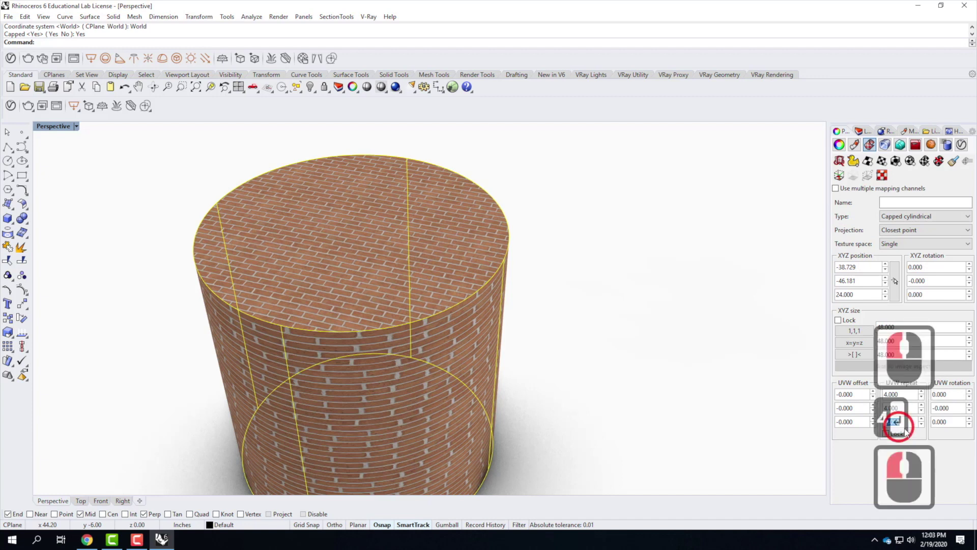
pyautogui.doubleClick(908, 396)
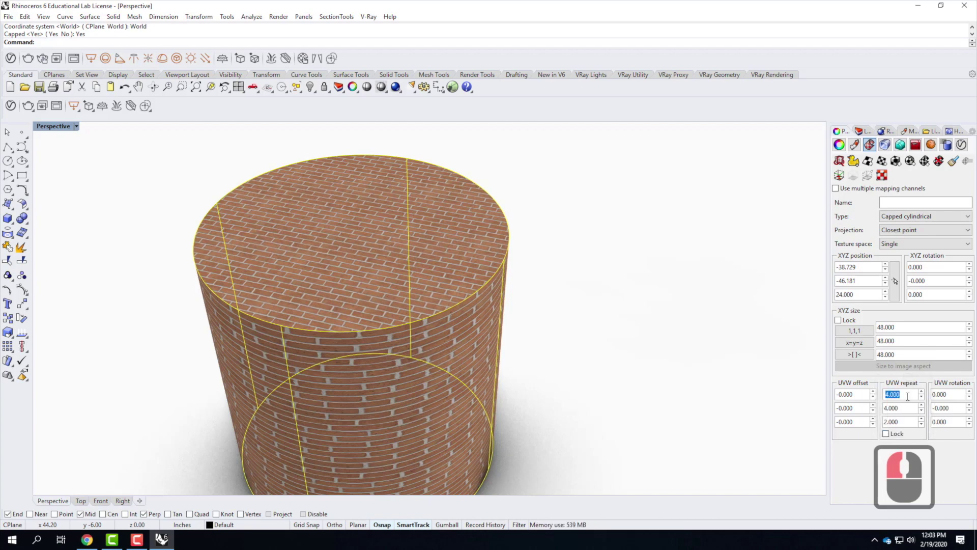
pyautogui.write('1.')
pyautogui.press('Tab')
pyautogui.write('1.')
pyautogui.press('Tab')
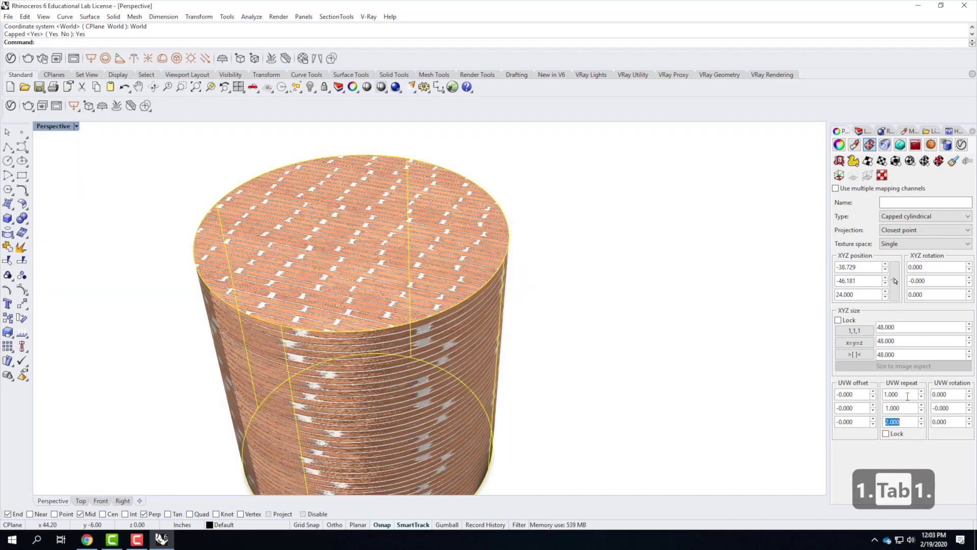
pyautogui.write('1.')
pyautogui.press('Tab')
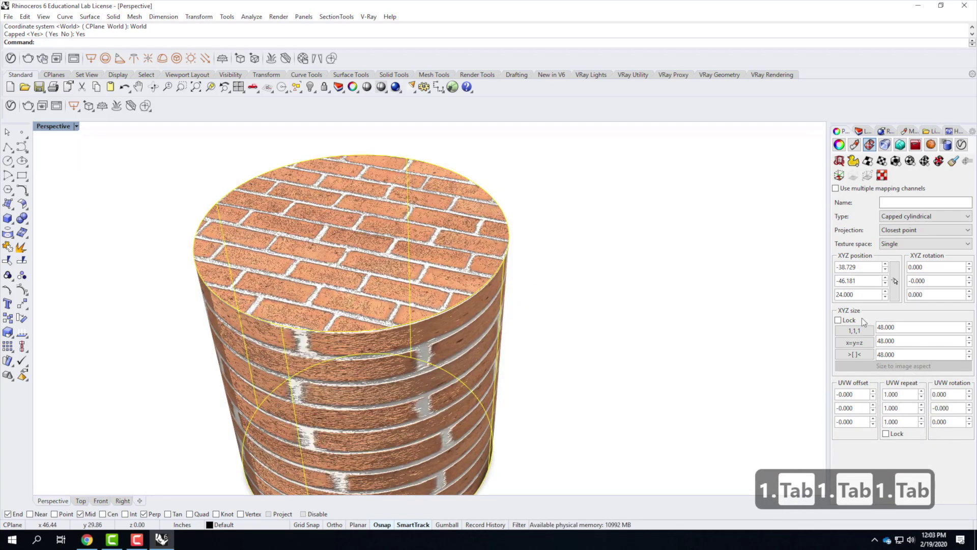
# Set the W repeat of the cylinder's texture mapping to 0.5.
pyautogui.moveTo(903, 394); pyautogui.dragTo(597, 321)
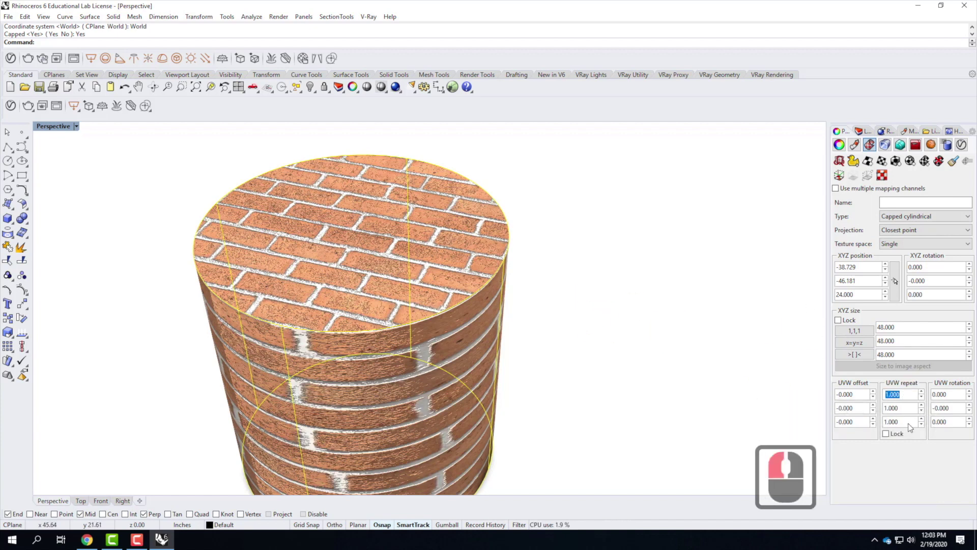
pyautogui.click(907, 423)
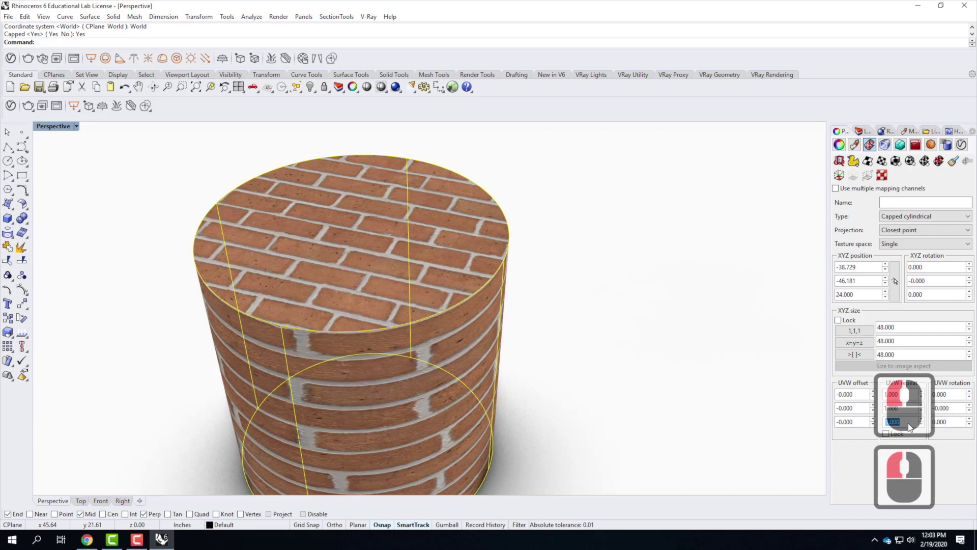
pyautogui.write('0.5')
pyautogui.press('Return')
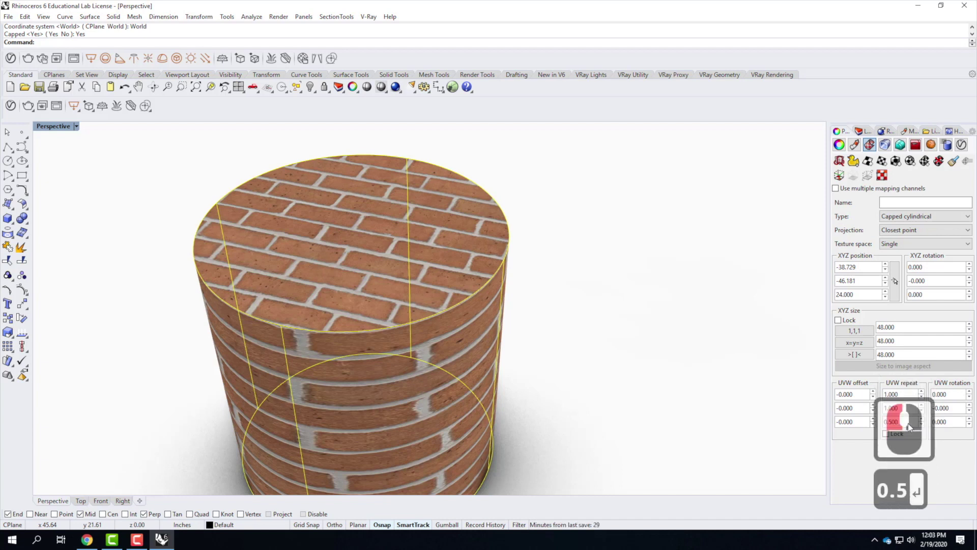
# Set the W repeat of the cylinder's texture mapping to 0.25.
pyautogui.click(909, 423)
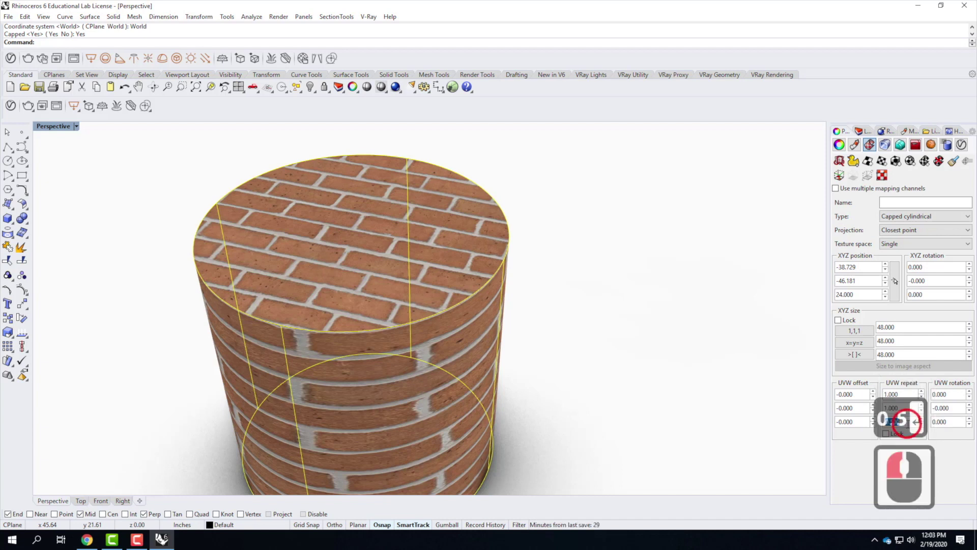
pyautogui.write('0.25')
pyautogui.press('Return')
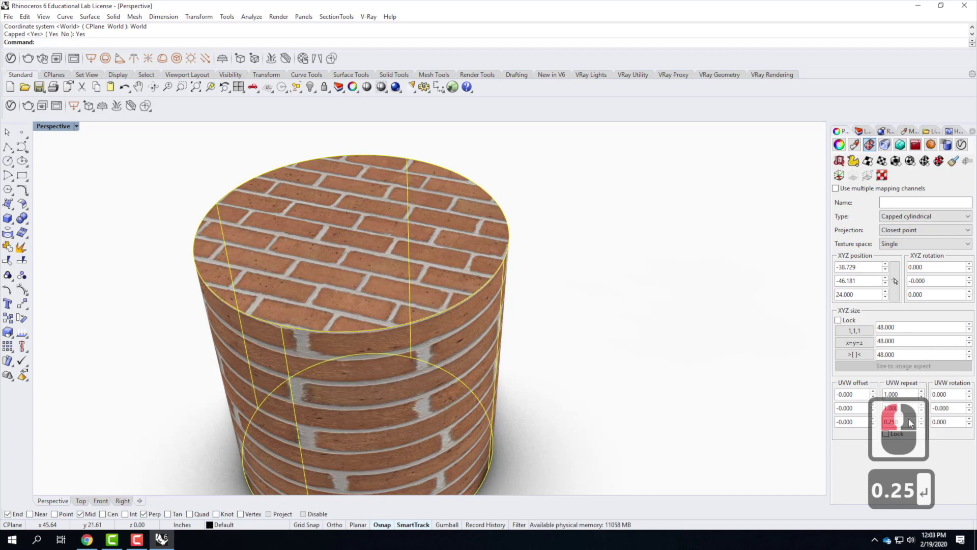
# Return the W repeat of the cylinder's texture mapping to 1.
pyautogui.moveTo(887, 421); pyautogui.dragTo(916, 422)
pyautogui.write('0')
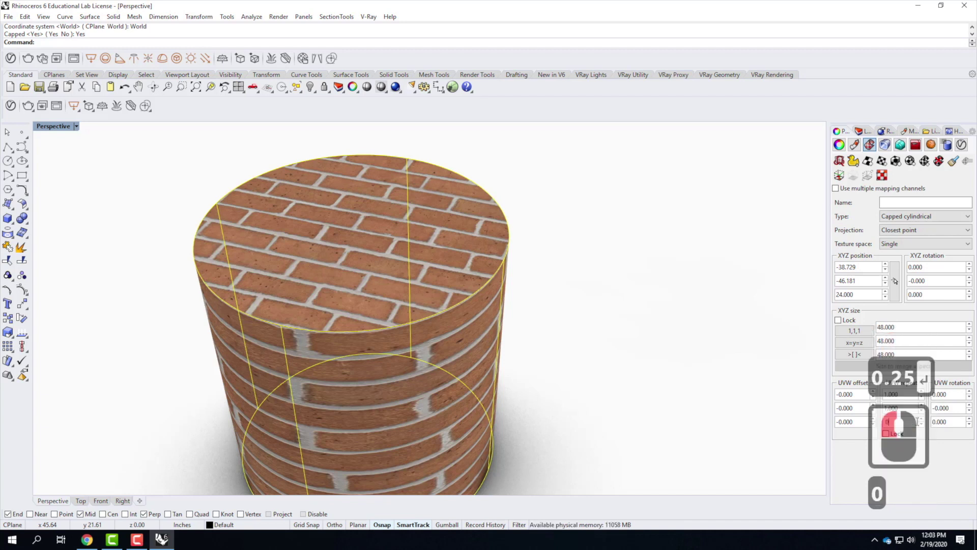
pyautogui.press('BackSpace')
pyautogui.write('1')
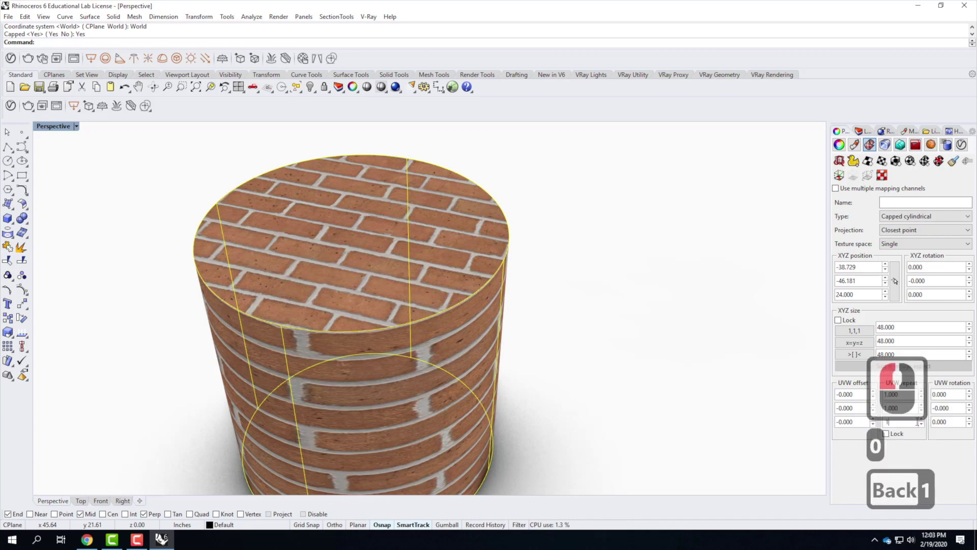
pyautogui.press('Return')
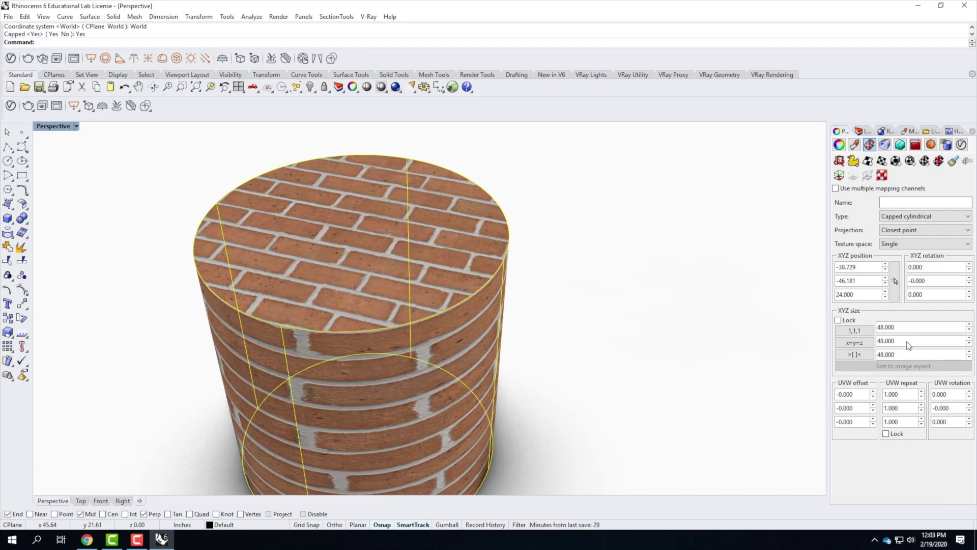
# Set the Y and X sizes of the cylinder's mapping to 96 and equalize all three XYZ size values.
pyautogui.doubleClick(908, 342)
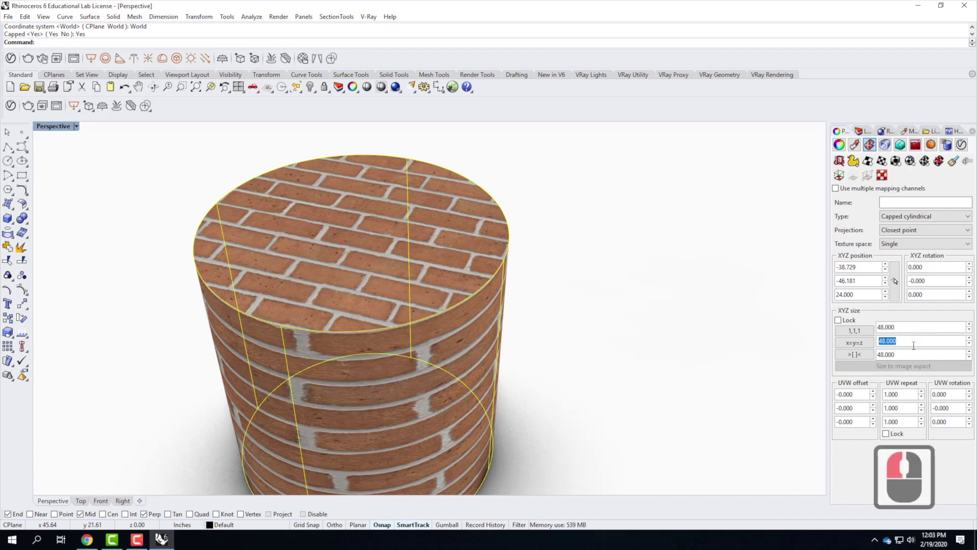
pyautogui.write('96')
pyautogui.press('Return')
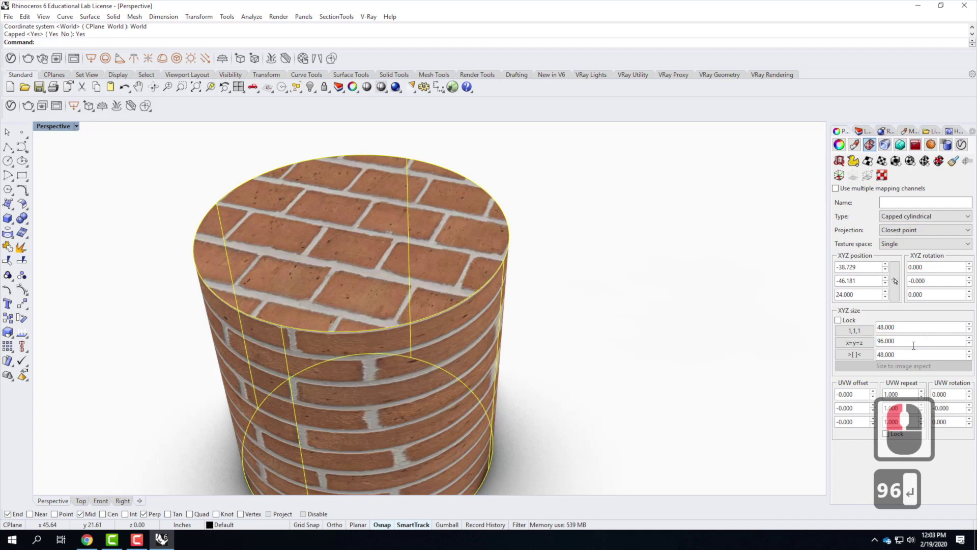
pyautogui.doubleClick(906, 328)
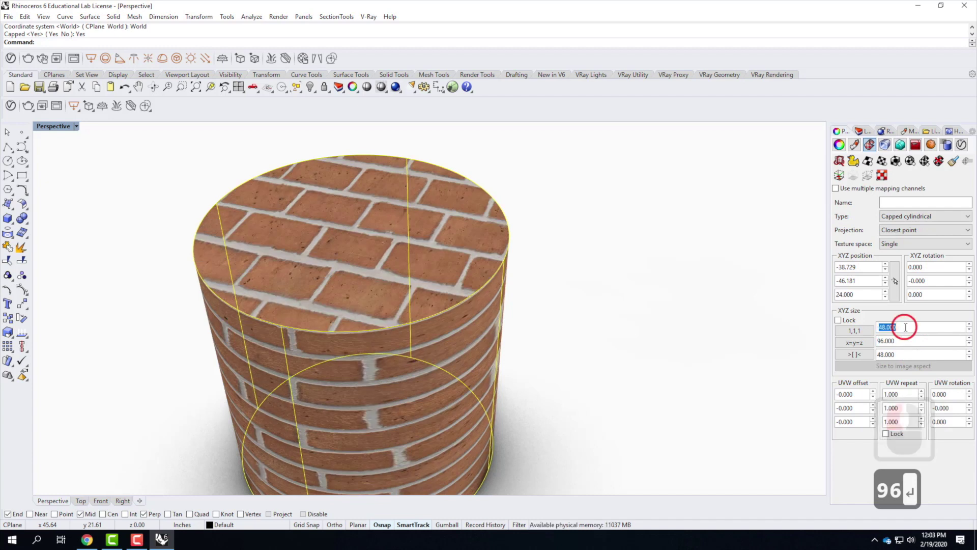
pyautogui.write('96')
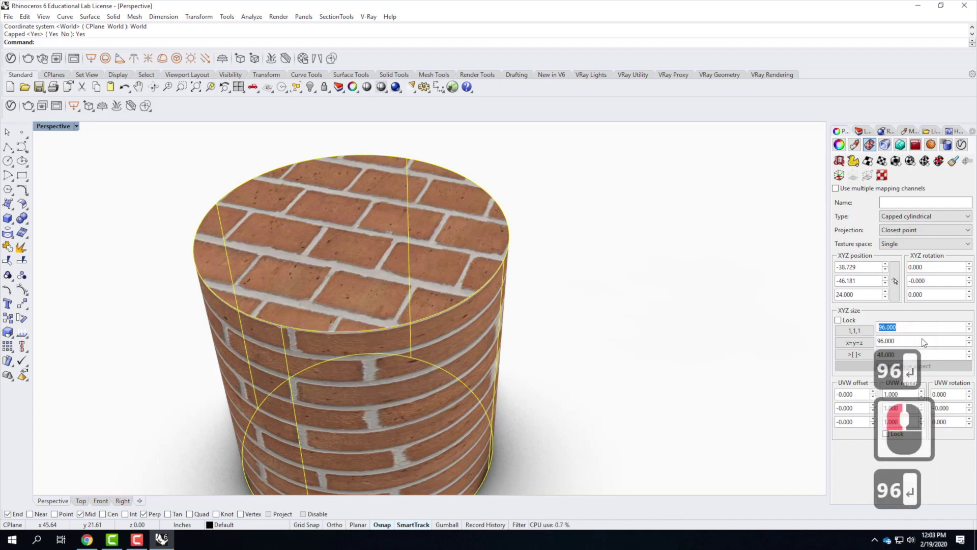
pyautogui.press('Return')
pyautogui.click(901, 327)
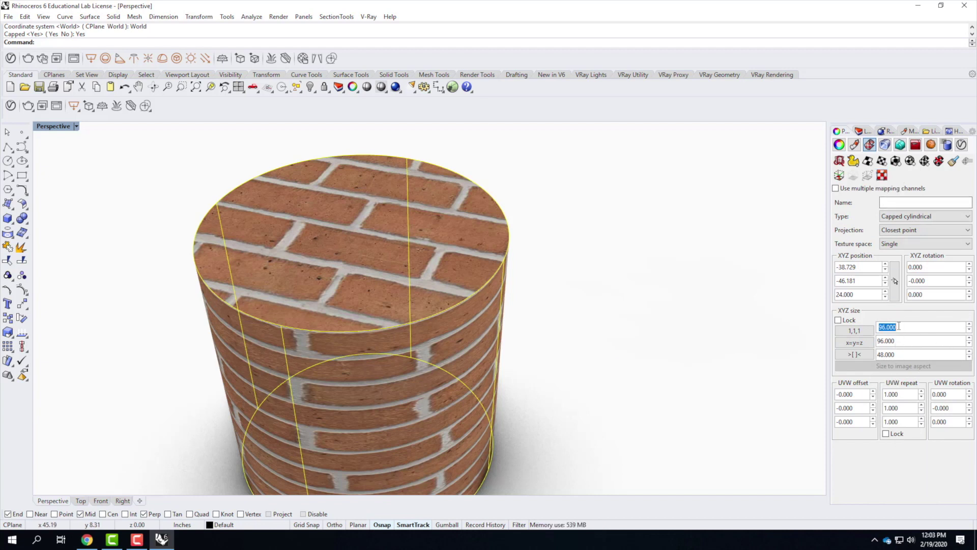
pyautogui.click(857, 343)
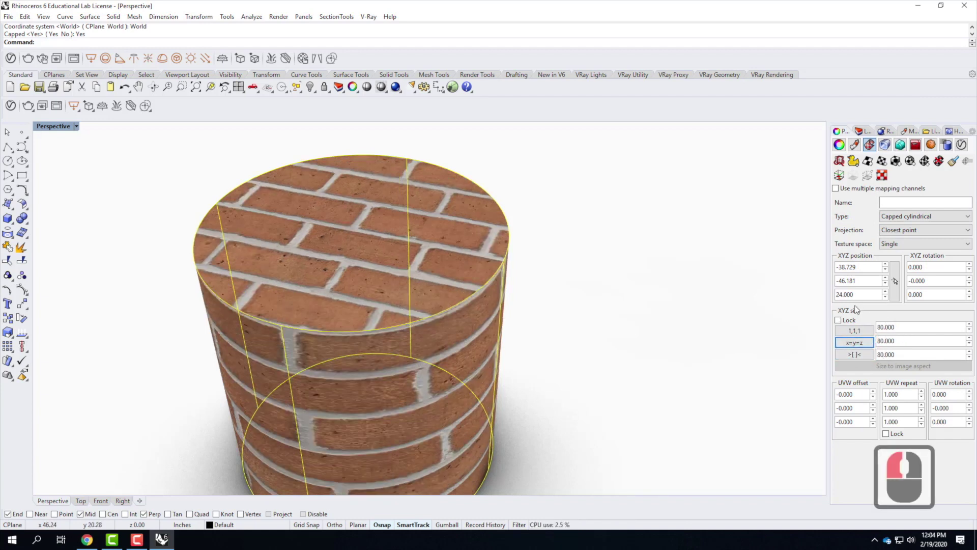
# Show the cylinder's mapping widget for channel 1 and turn on the Gumball.
pyautogui.click(839, 174)
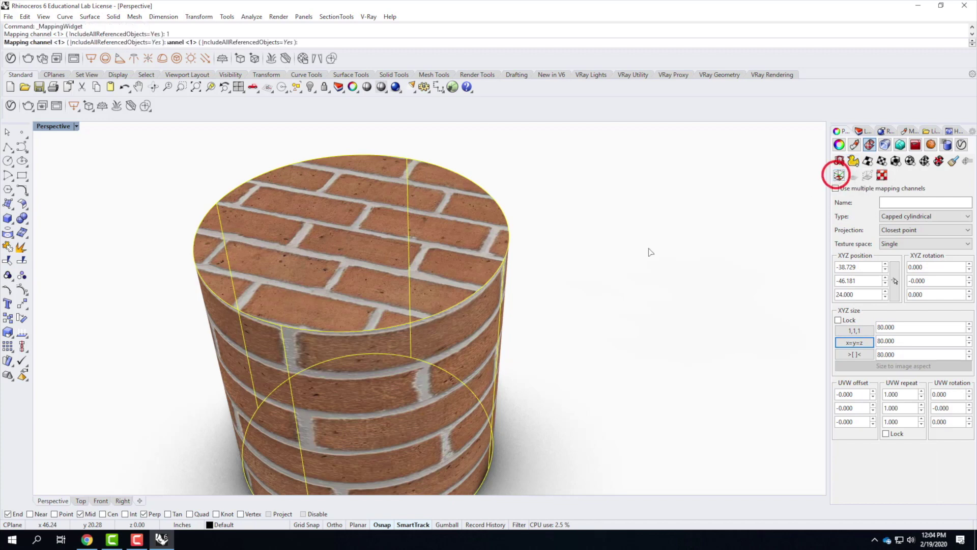
pyautogui.scroll(-6, 556, 227)
pyautogui.click(547, 253)
pyautogui.moveTo(507, 243); pyautogui.dragTo(549, 270, button='right')
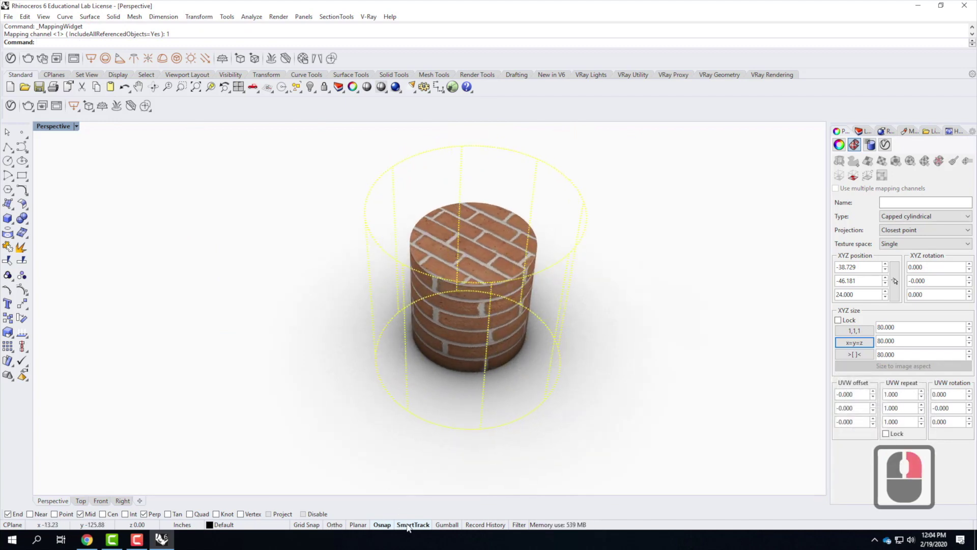
pyautogui.click(446, 525)
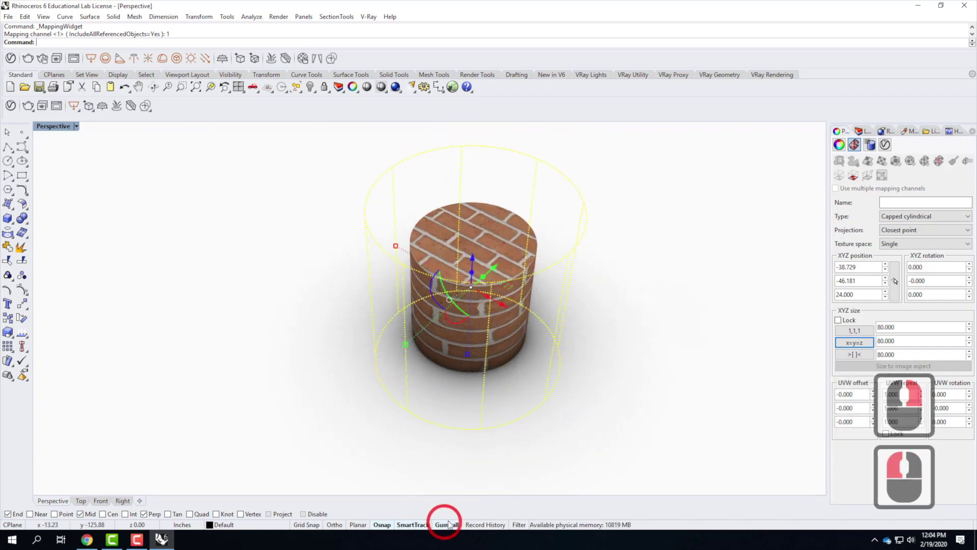
# Try moving the mapping widget sideways with the Gumball and undo the move.
pyautogui.click(471, 290)
pyautogui.click(471, 290)
pyautogui.moveTo(471, 290); pyautogui.dragTo(511, 307)
pyautogui.hotkey('ctrl', 'z')
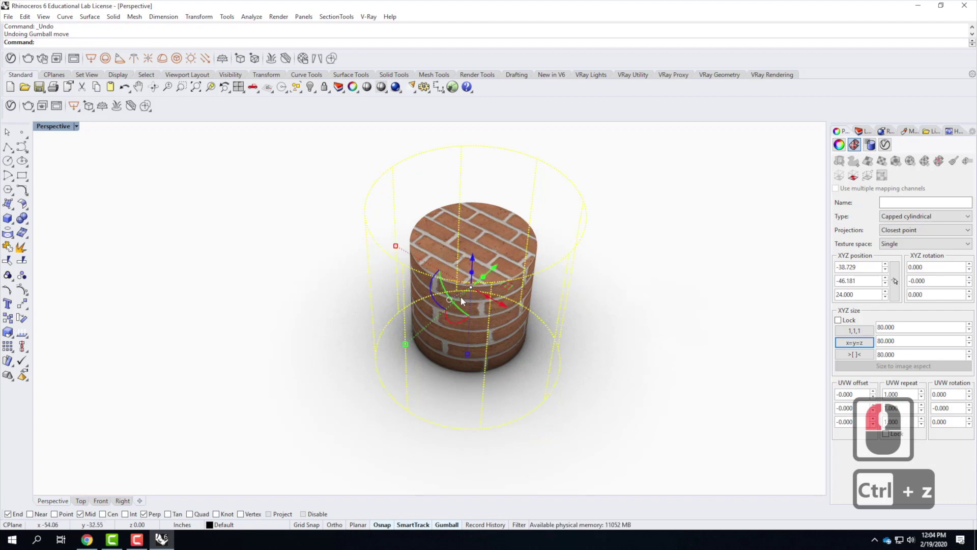
# Enable the Cen object snap and scale the mapping widget up from the cylinder's base center to about 116.3 in XYZ size.
pyautogui.write('scale')
pyautogui.press('Return')
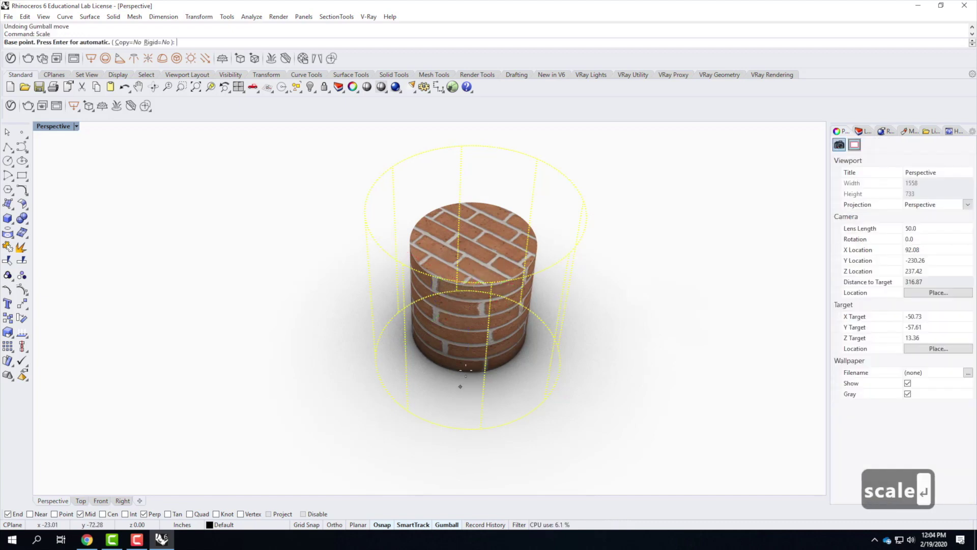
pyautogui.click(102, 513)
pyautogui.click(461, 367)
pyautogui.click(461, 370)
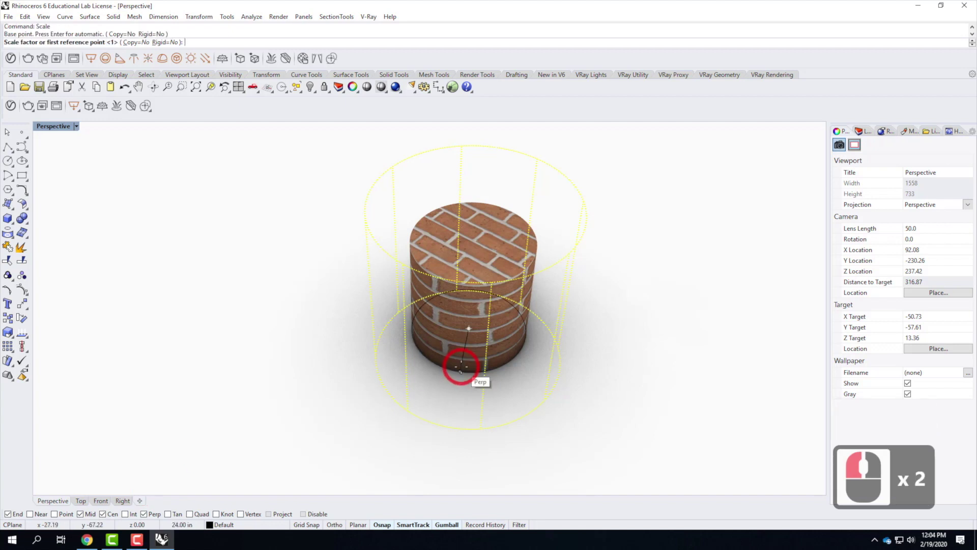
pyautogui.click(436, 390)
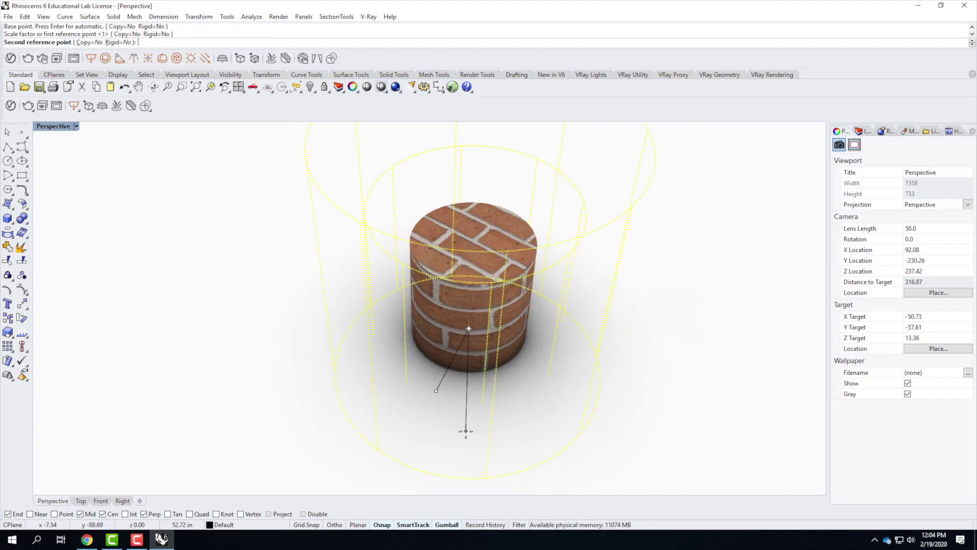
pyautogui.click(466, 430)
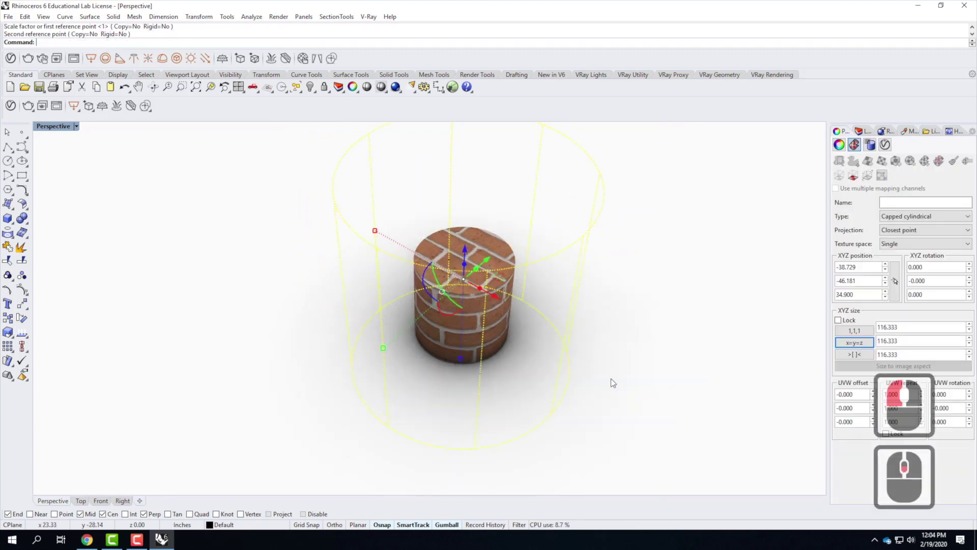
# Set the W, V and U repeats of the enlarged mapping to 2.0 each.
pyautogui.doubleClick(910, 425)
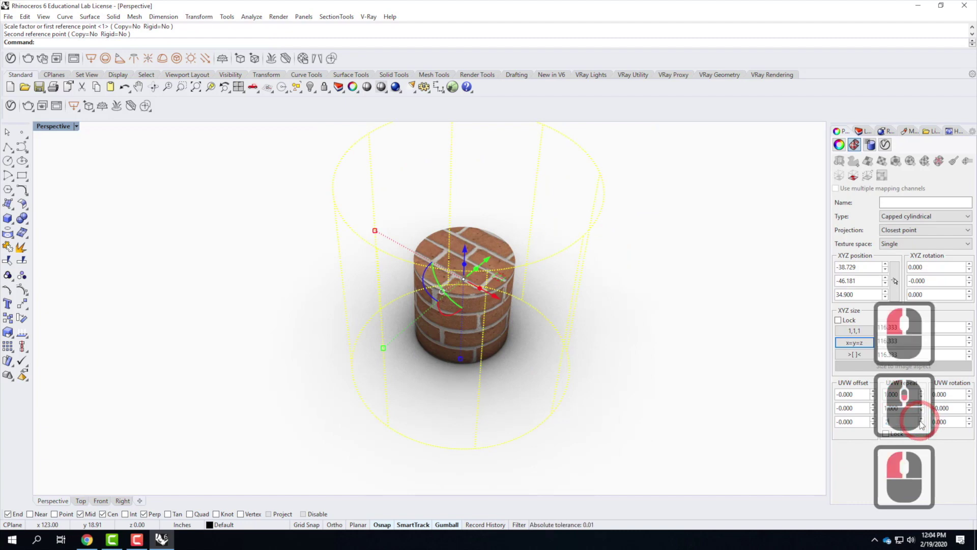
pyautogui.write('2.0')
pyautogui.press('Return')
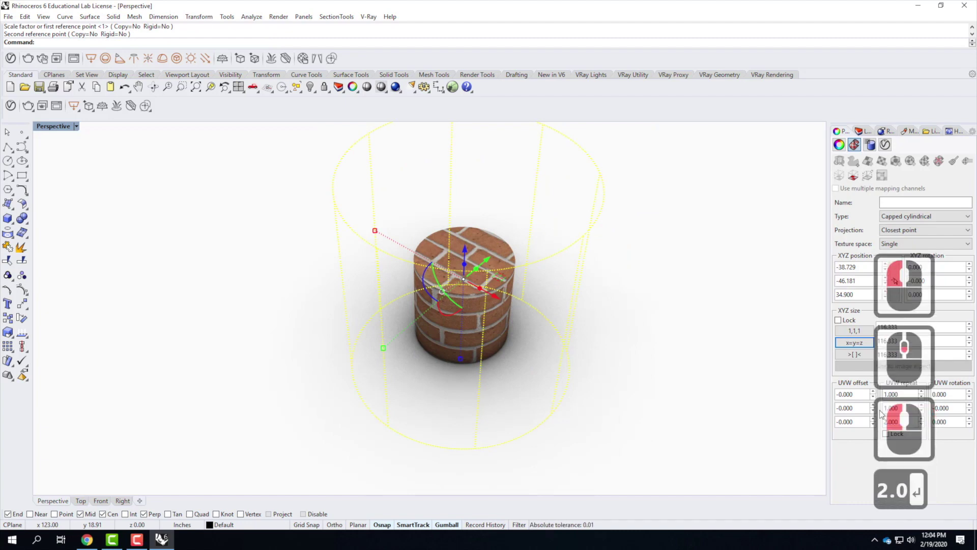
pyautogui.doubleClick(908, 409)
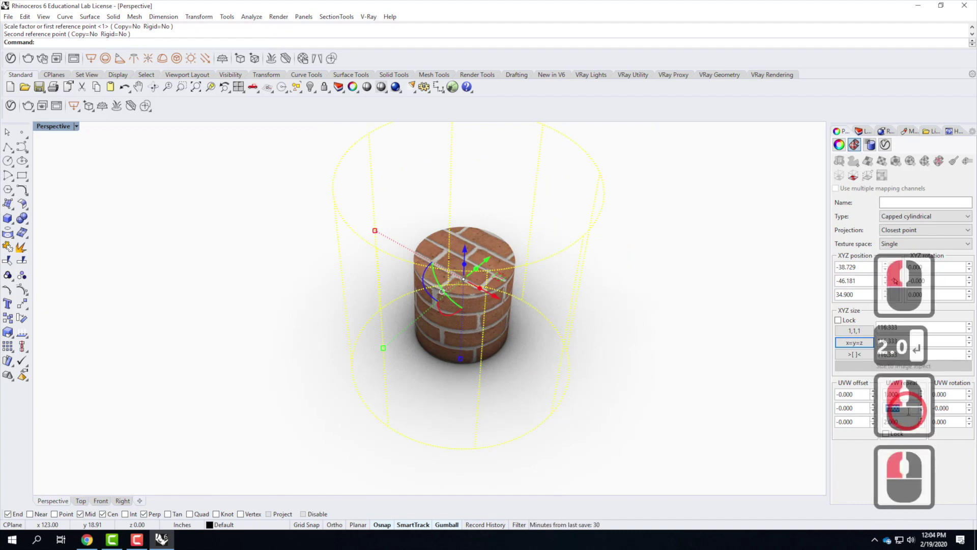
pyautogui.write('2.0')
pyautogui.press('Return')
pyautogui.doubleClick(899, 396)
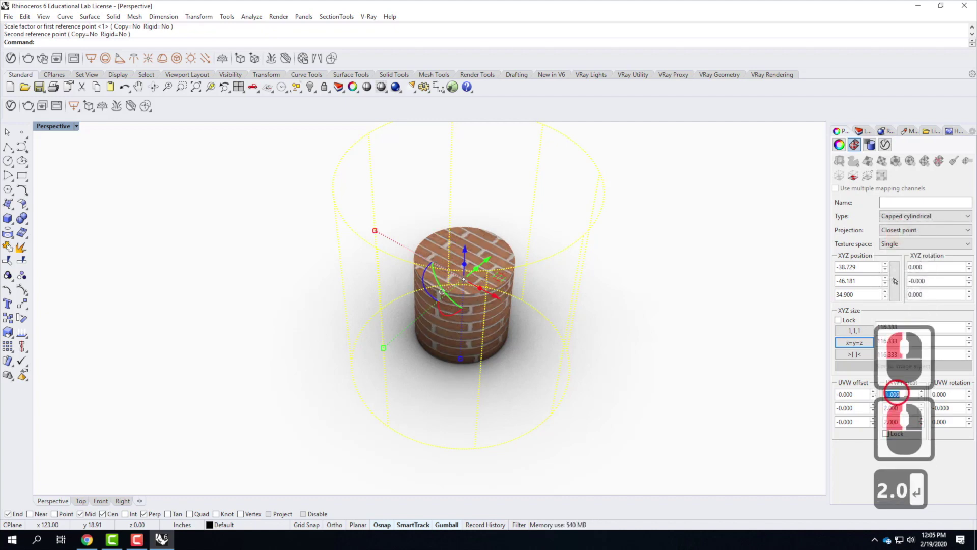
pyautogui.write('2.0')
pyautogui.press('Return')
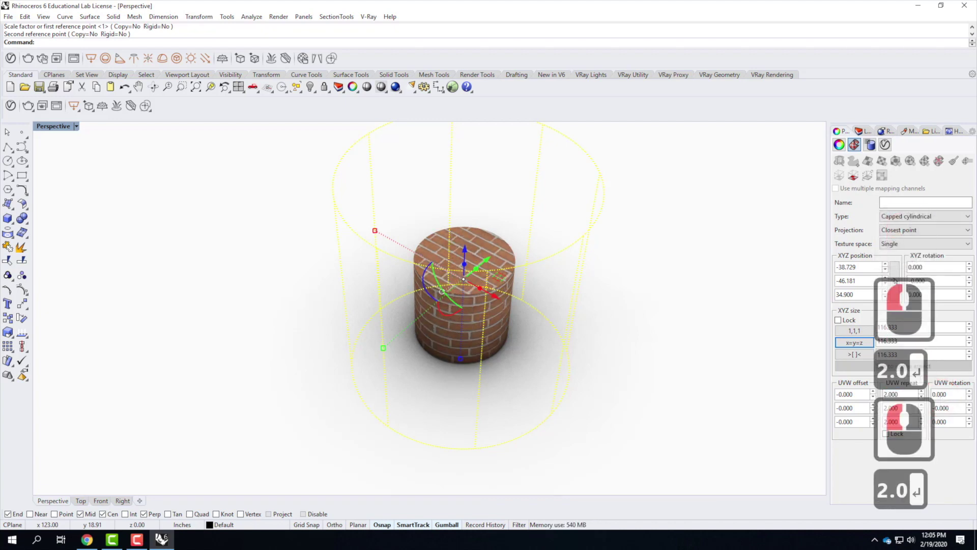
# Move the mapping widget off-center from the cylinder to about X -19, Y -52.2 and inspect the bricks from several angles.
pyautogui.click(710, 343)
pyautogui.moveTo(655, 302); pyautogui.dragTo(469, 299, button='right')
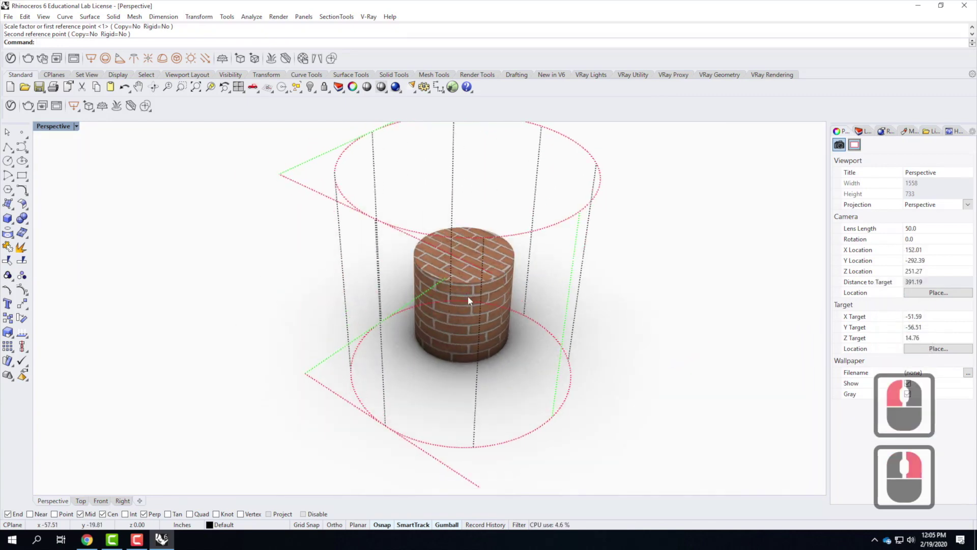
pyautogui.moveTo(472, 437); pyautogui.dragTo(502, 469)
pyautogui.scroll(3, 566, 325)
pyautogui.moveTo(566, 329); pyautogui.dragTo(713, 294, button='right')
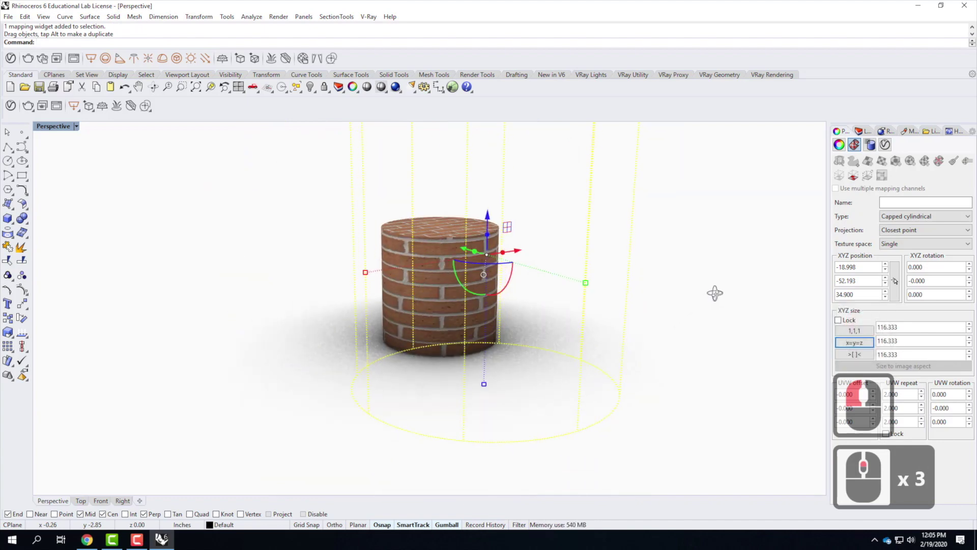
pyautogui.moveTo(603, 309); pyautogui.dragTo(530, 357, button='right')
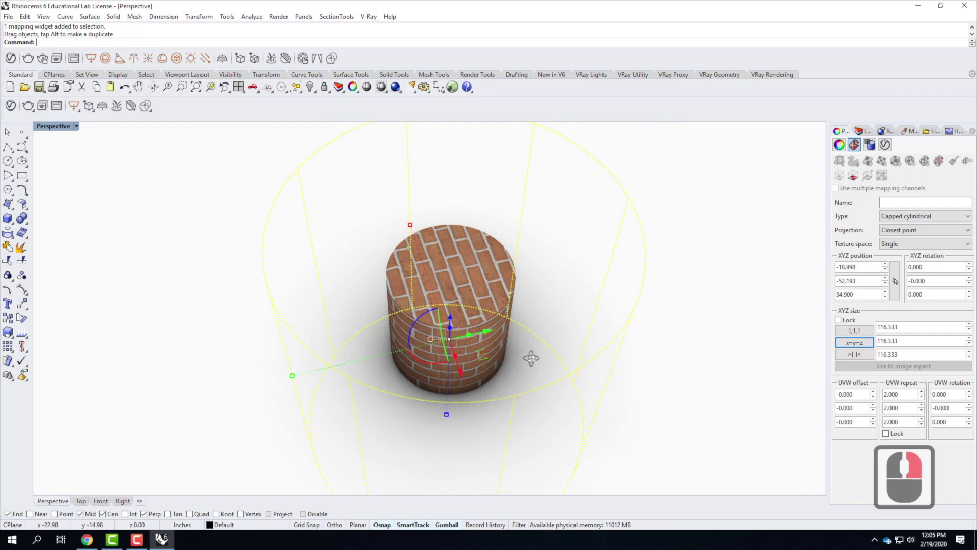
pyautogui.moveTo(439, 405); pyautogui.dragTo(507, 326, button='right')
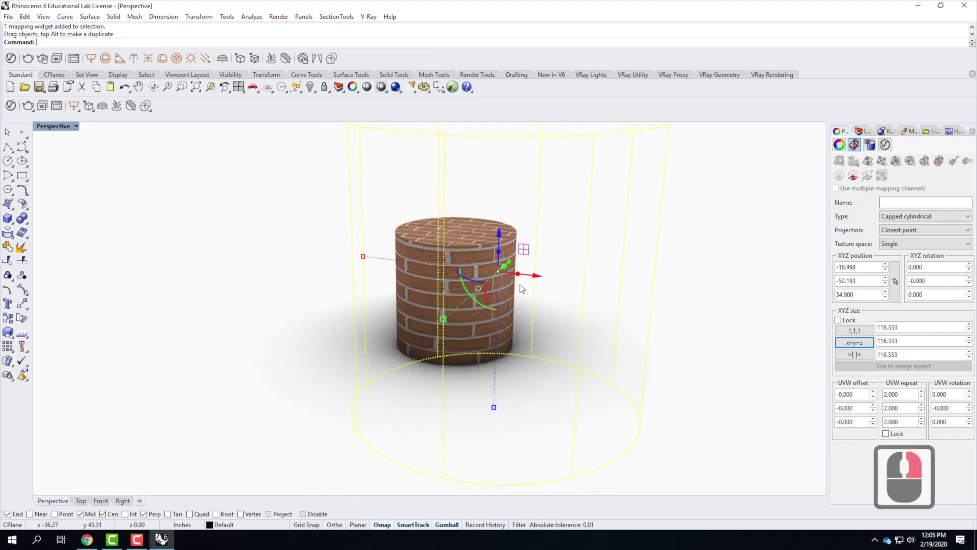
# Try tilting the mapping widget about -52.3 degrees around its Y axis, and undo both the rotation and the preceding move.
pyautogui.moveTo(479, 301); pyautogui.dragTo(432, 278)
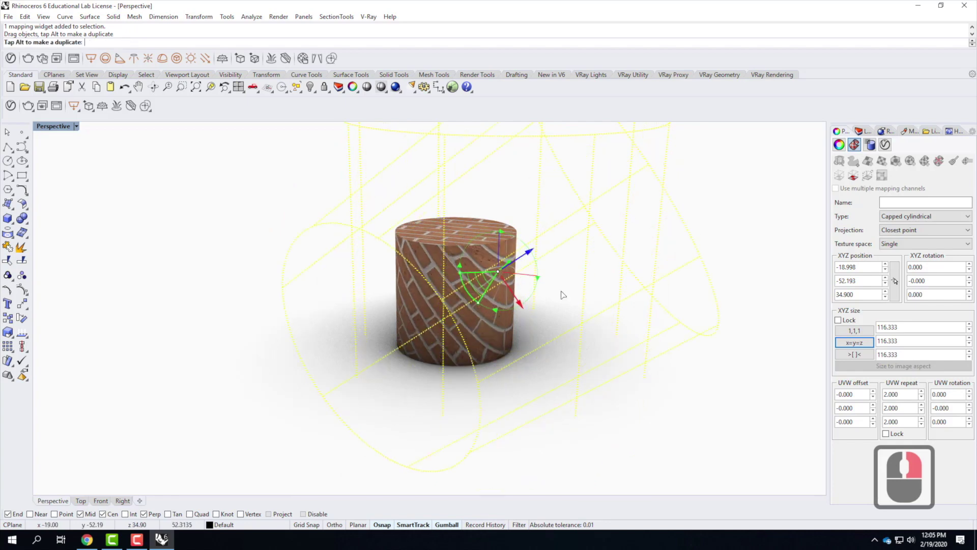
pyautogui.scroll(3, 544, 258)
pyautogui.moveTo(542, 306); pyautogui.dragTo(541, 372, button='right')
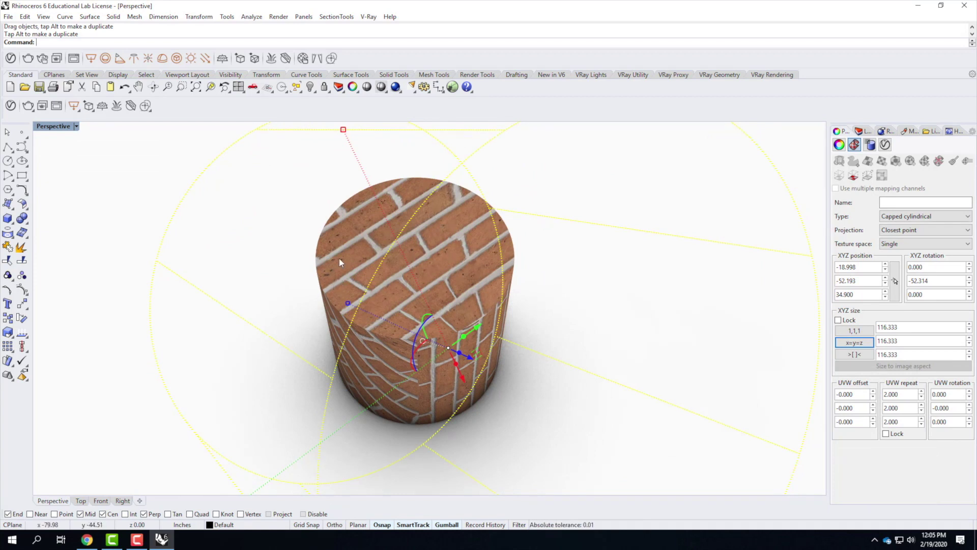
pyautogui.hotkey('ctrl', 'z')
pyautogui.hotkey('ctrl', 'z')
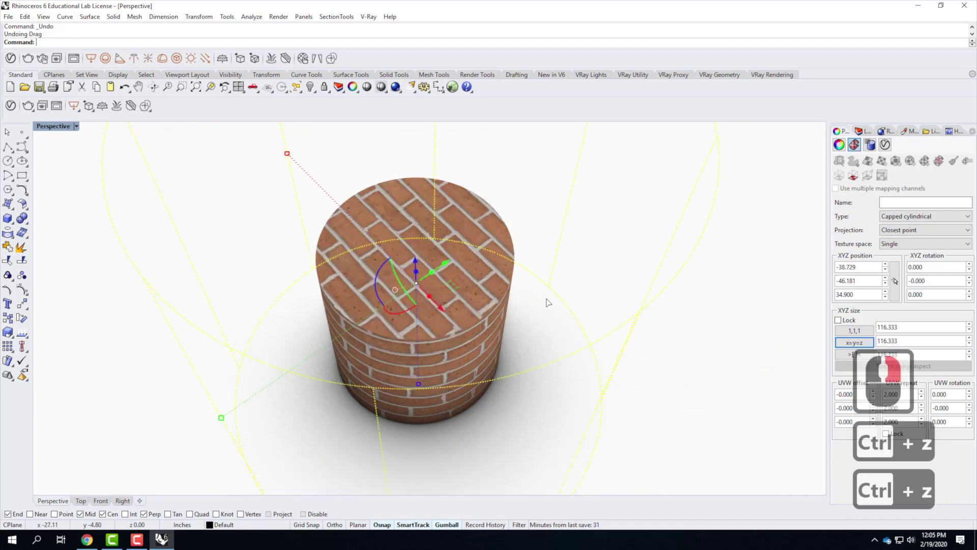
# Turn off the mapping widget around the brick cylinder.
pyautogui.scroll(-3, 546, 299)
pyautogui.moveTo(610, 349); pyautogui.dragTo(639, 328, button='right')
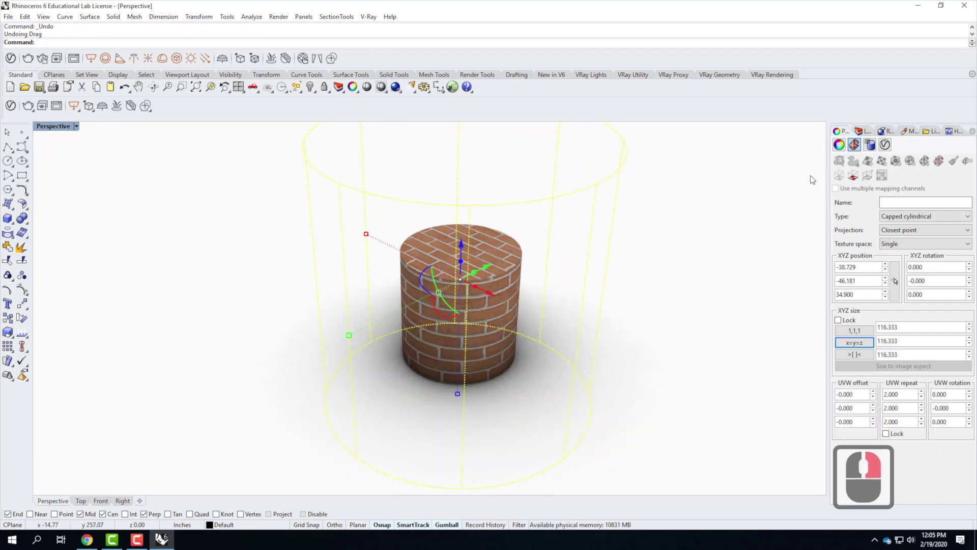
pyautogui.click(882, 175)
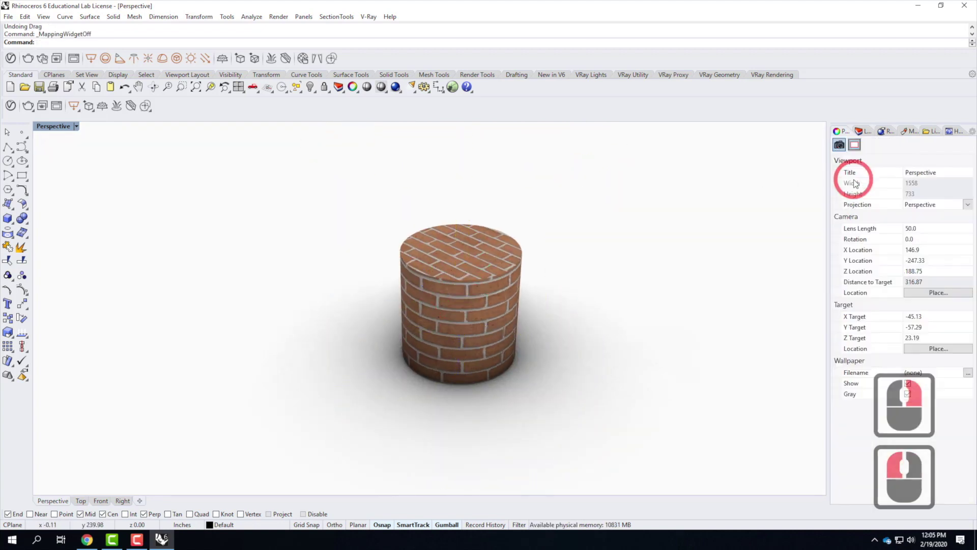
# Try to bring back the hidden objects around the brick cylinder with Show.
pyautogui.scroll(-3, 352, 349)
pyautogui.write('show')
pyautogui.press('Return')
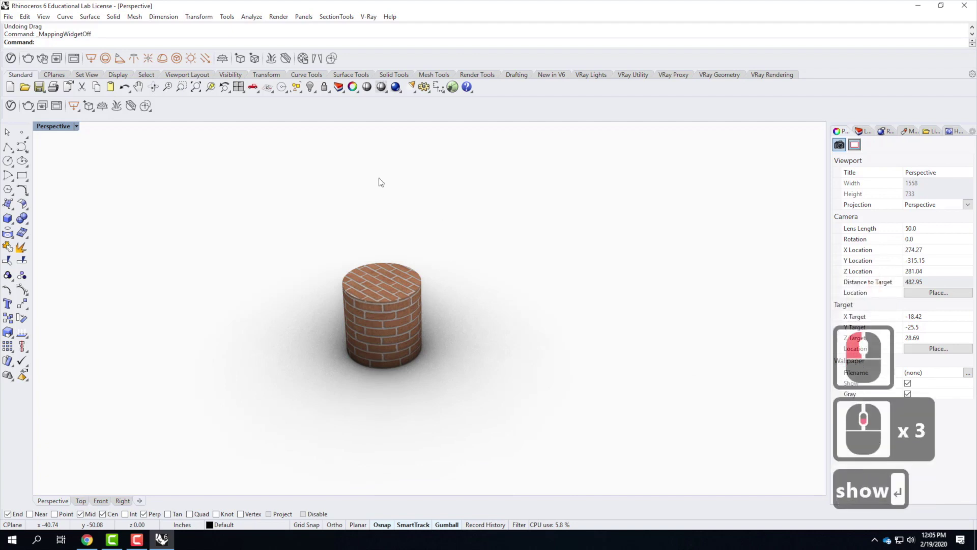
pyautogui.click(411, 43)
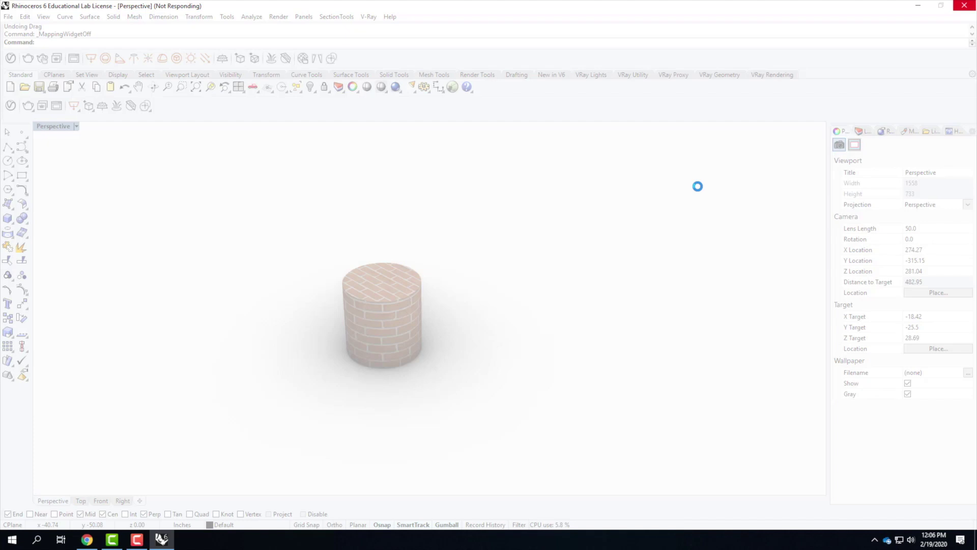
pyautogui.click(137, 539)
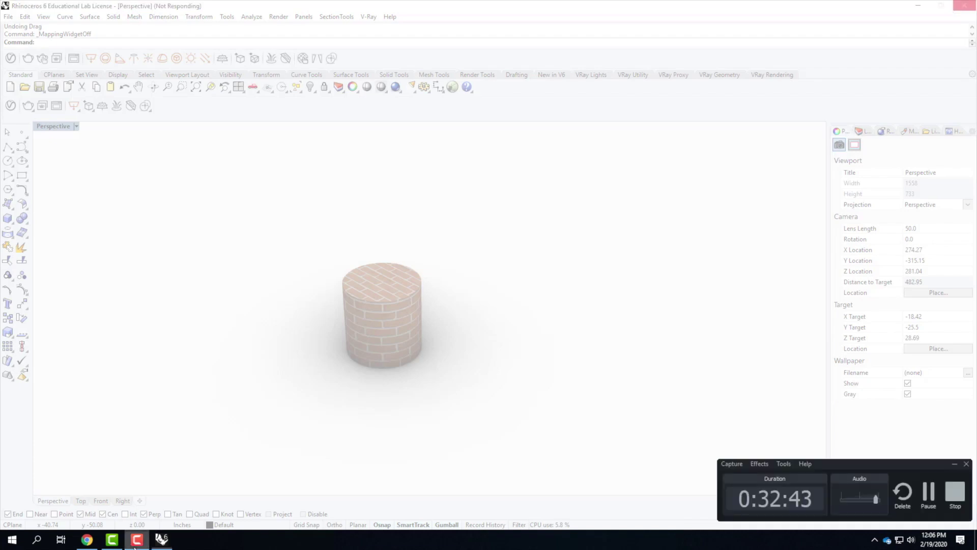
pyautogui.click(930, 501)
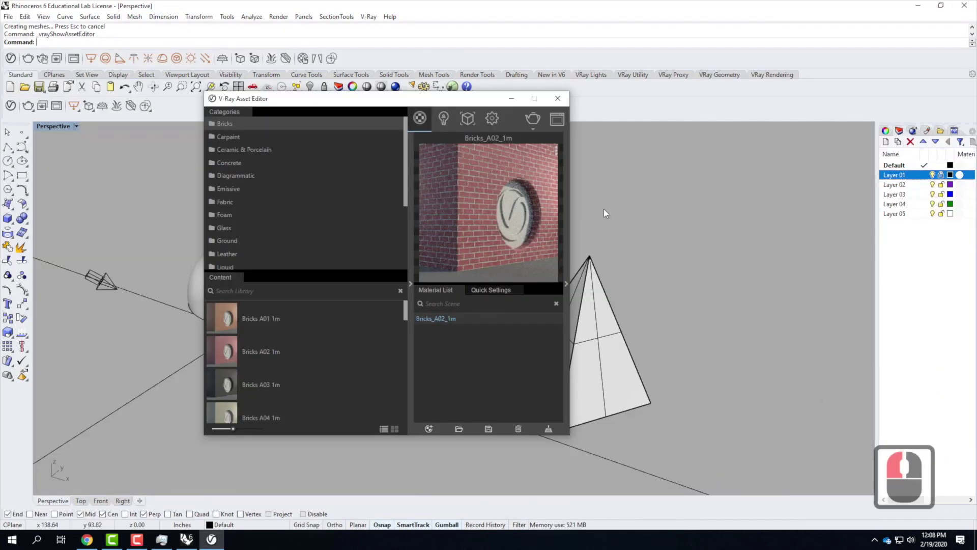
# Move the V-Ray Asset Editor away from the sphere and raise the sphere vertically until it sits above the ground.
pyautogui.moveTo(478, 102); pyautogui.dragTo(695, 138)
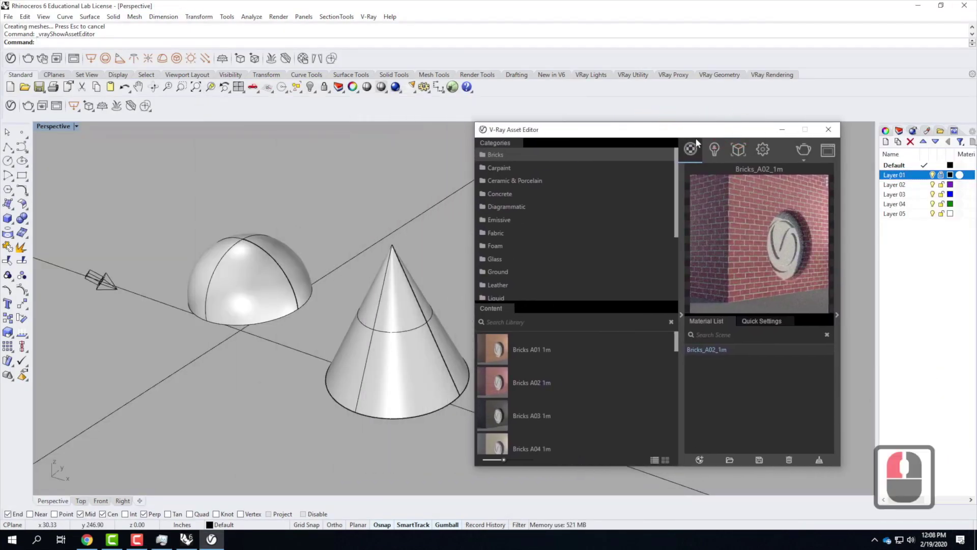
pyautogui.click(263, 252)
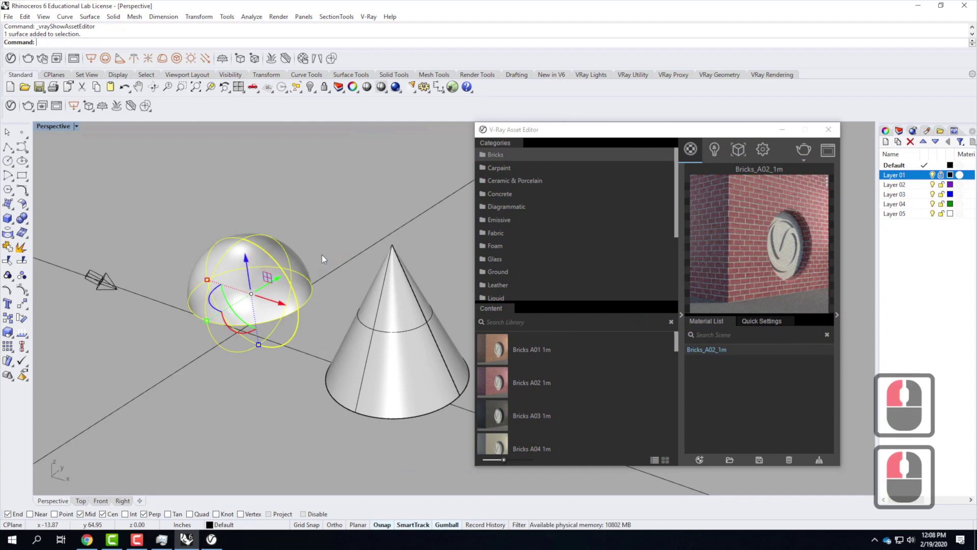
pyautogui.moveTo(248, 260); pyautogui.dragTo(252, 215)
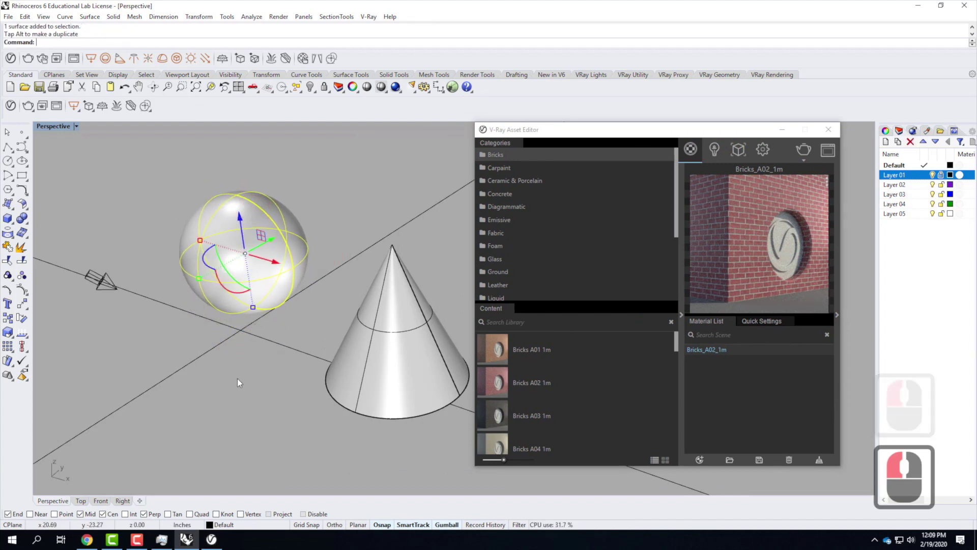
# Minimize the V-Ray Asset Editor, deselect the sphere and set the Perspective viewport's display mode to Rendered.
pyautogui.click(782, 129)
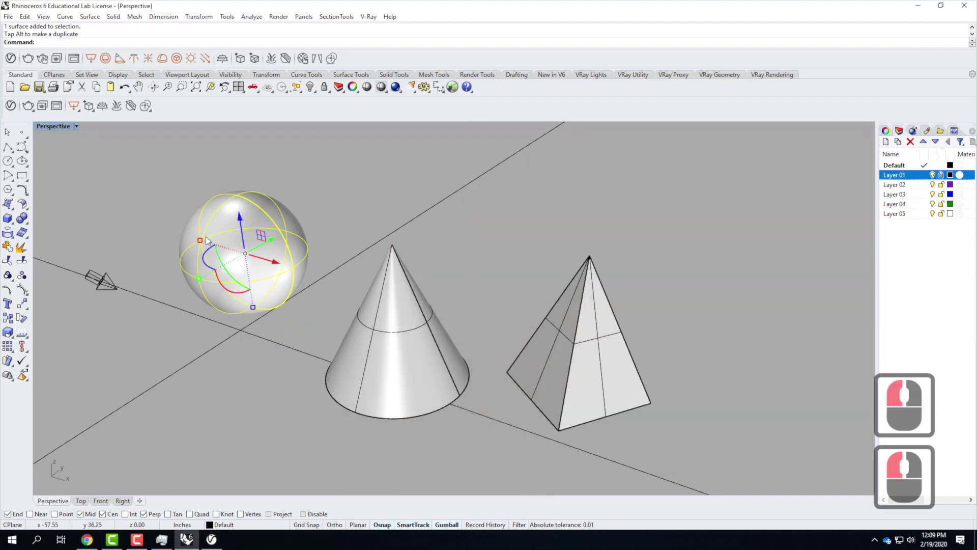
pyautogui.click(222, 210)
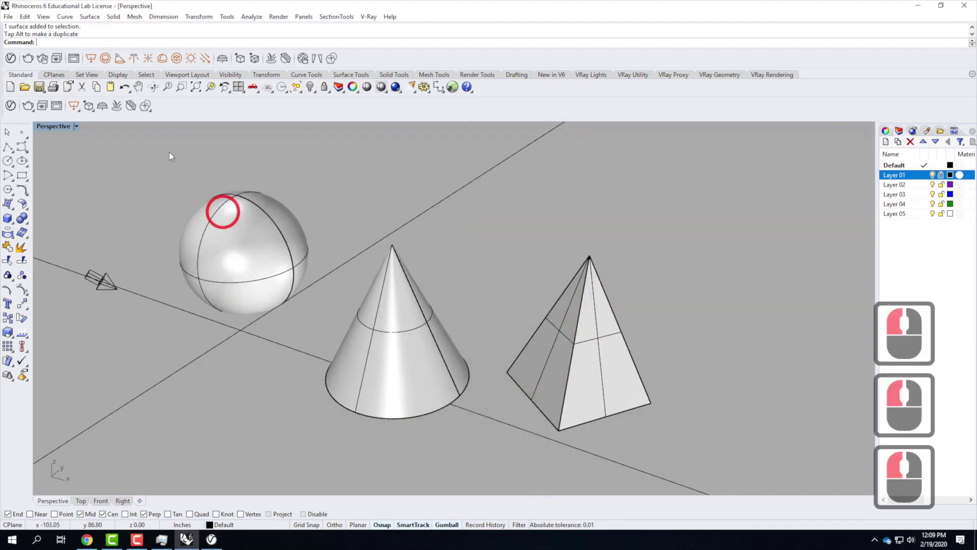
pyautogui.click(77, 126)
pyautogui.click(66, 175)
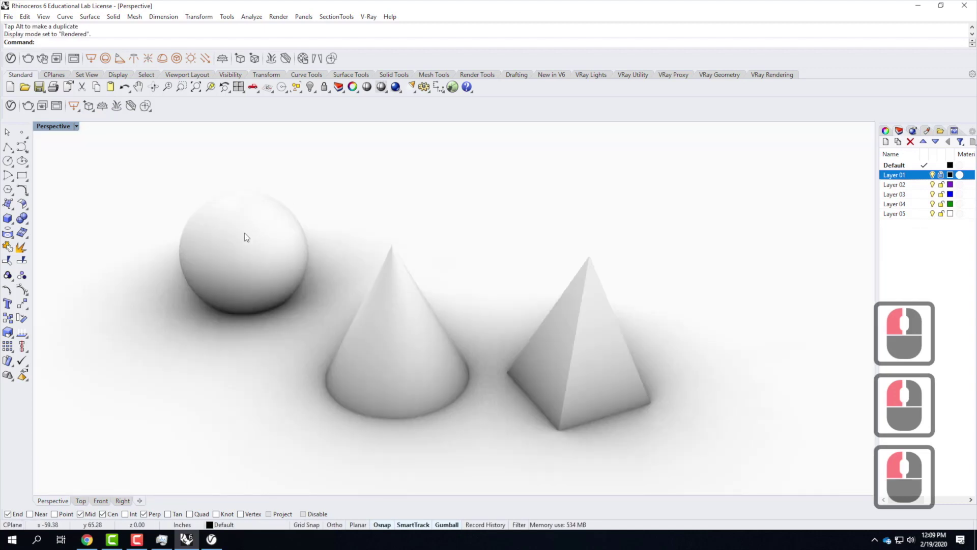
# Apply the Bricks_A02_1m material to the sphere and close the V-Ray Asset Editor.
pyautogui.click(246, 237)
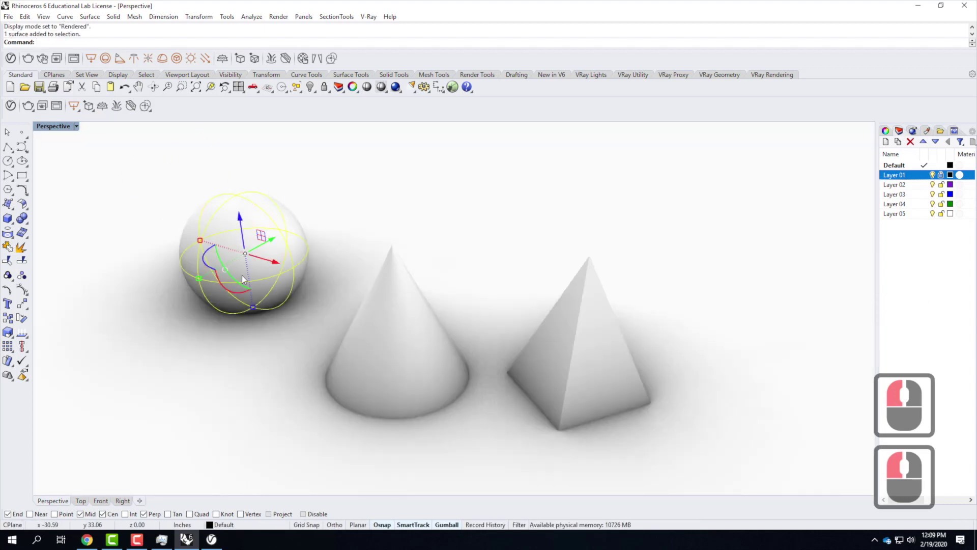
pyautogui.click(11, 106)
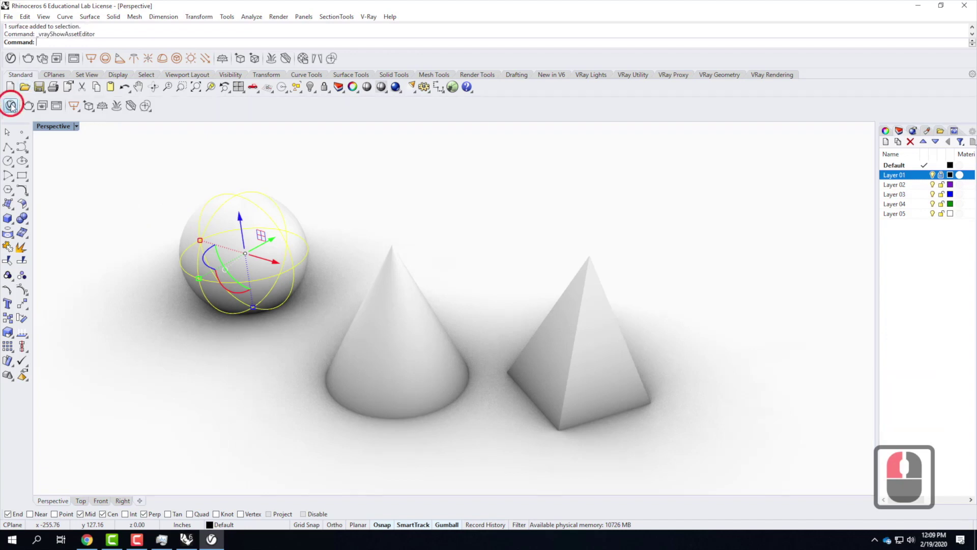
pyautogui.rightClick(708, 349)
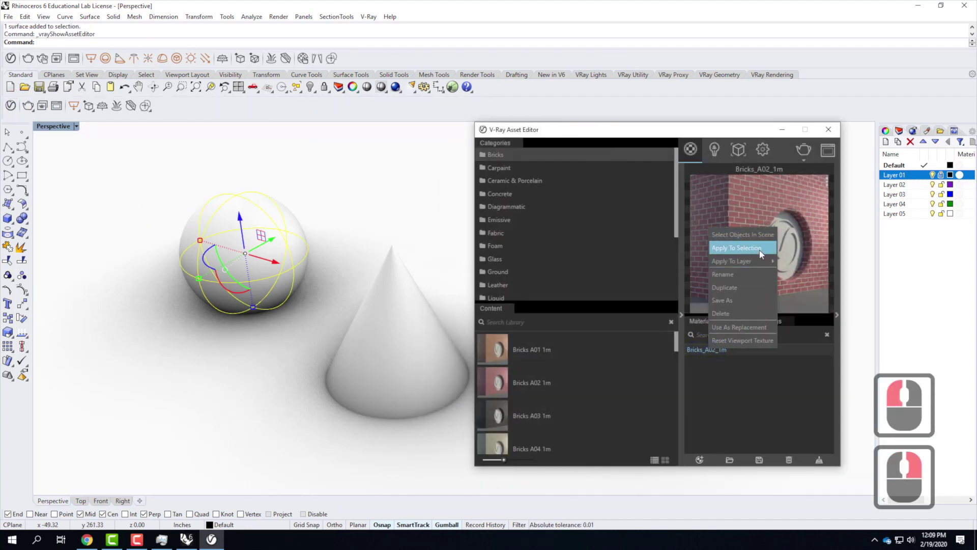
pyautogui.click(737, 249)
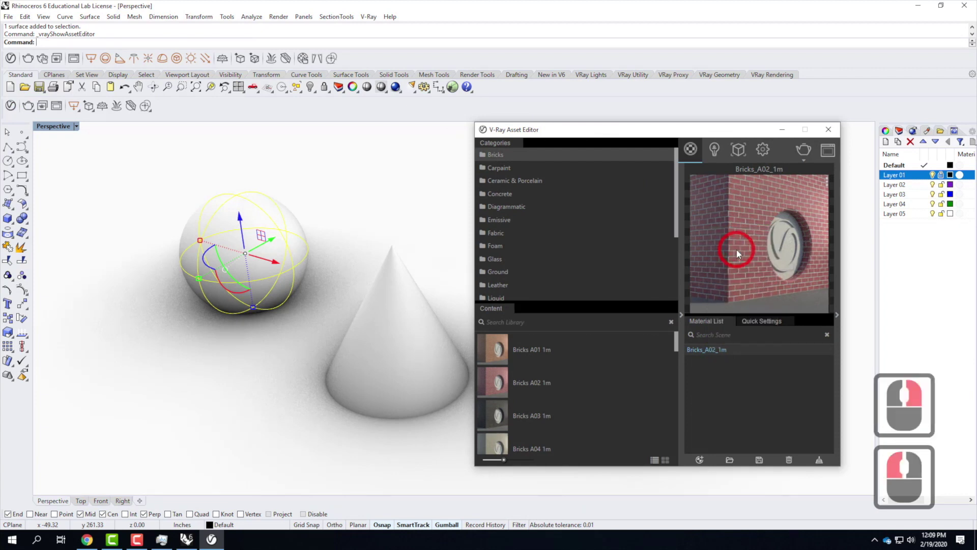
pyautogui.click(828, 130)
pyautogui.scroll(3, 226, 214)
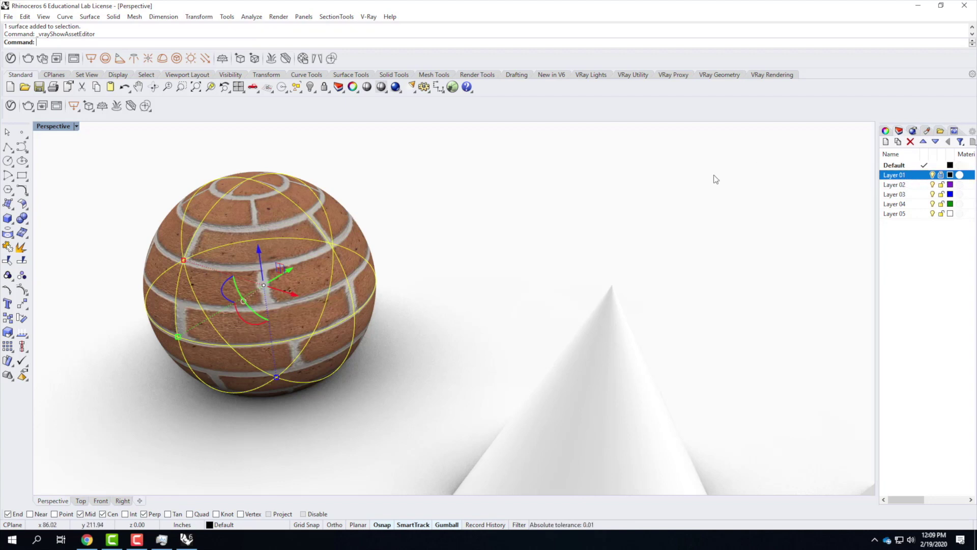
# Show the sphere's texture mapping properties at a wider size and apply a spherical mapping using BoundingBox and World coordinates.
pyautogui.click(885, 131)
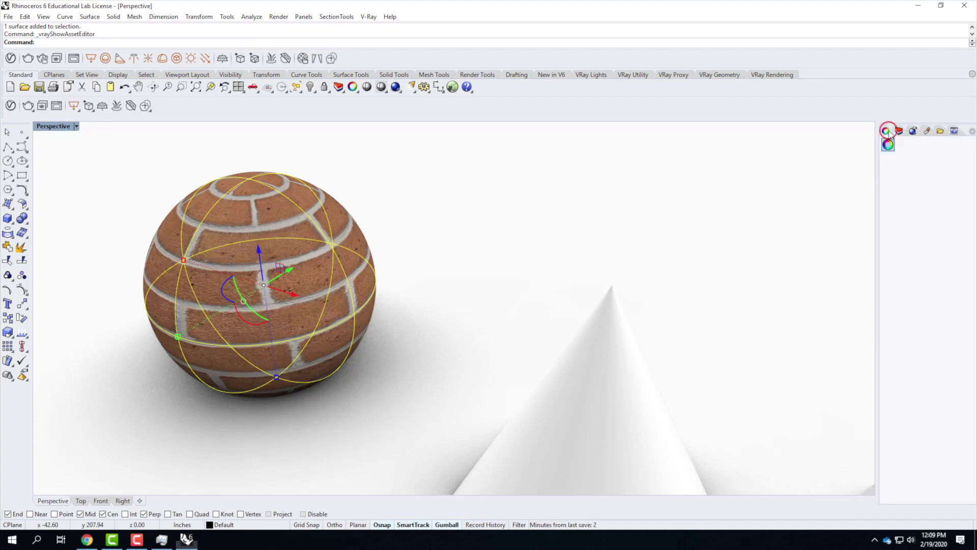
pyautogui.click(917, 145)
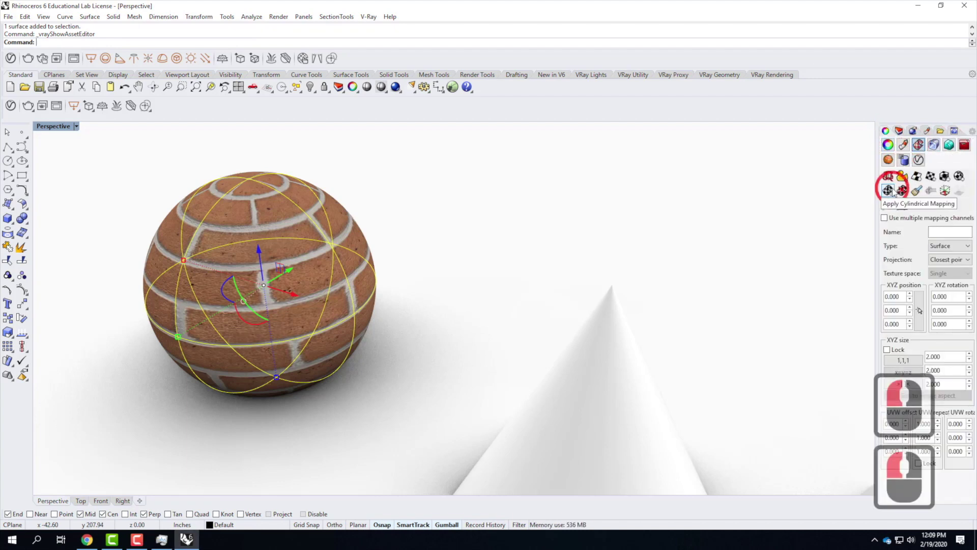
pyautogui.moveTo(880, 184); pyautogui.dragTo(779, 179)
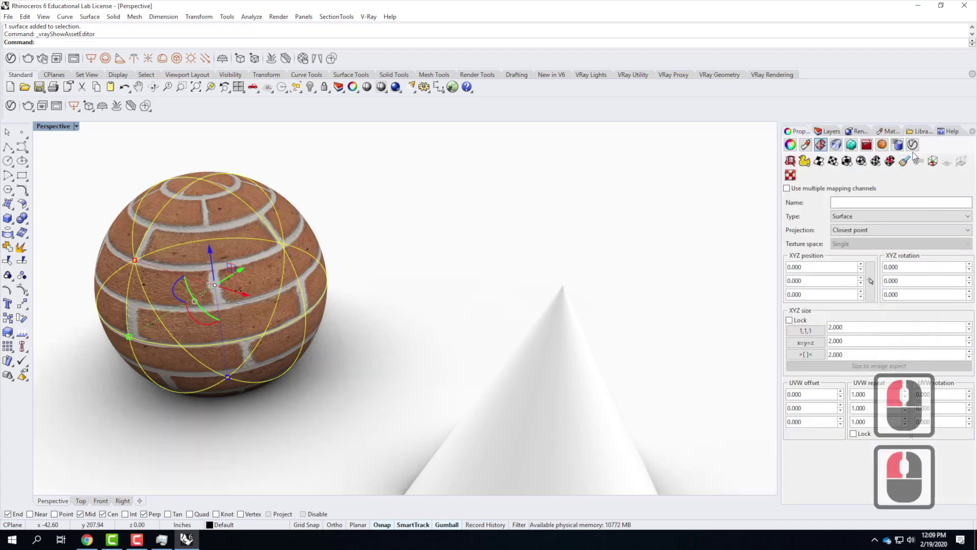
pyautogui.moveTo(780, 188); pyautogui.dragTo(816, 199)
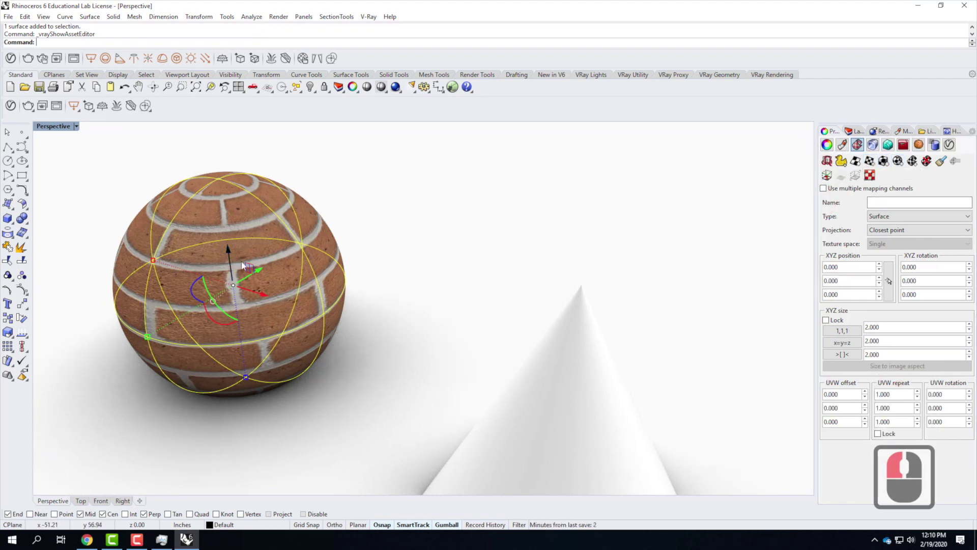
pyautogui.click(898, 161)
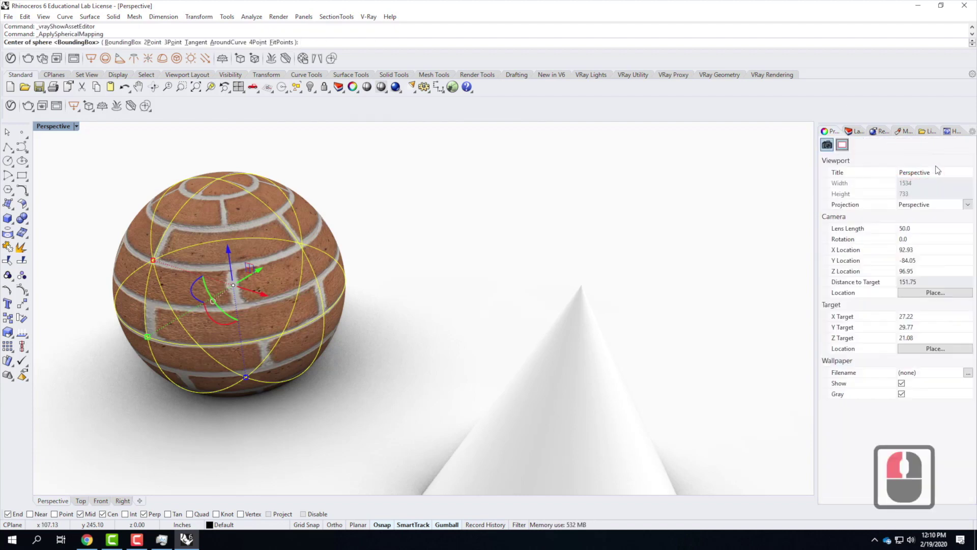
pyautogui.click(125, 41)
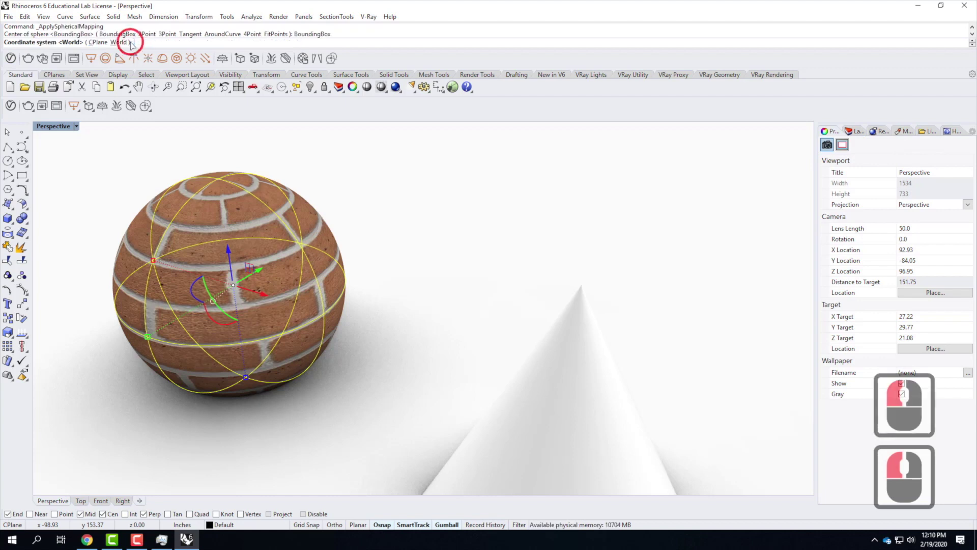
pyautogui.click(119, 42)
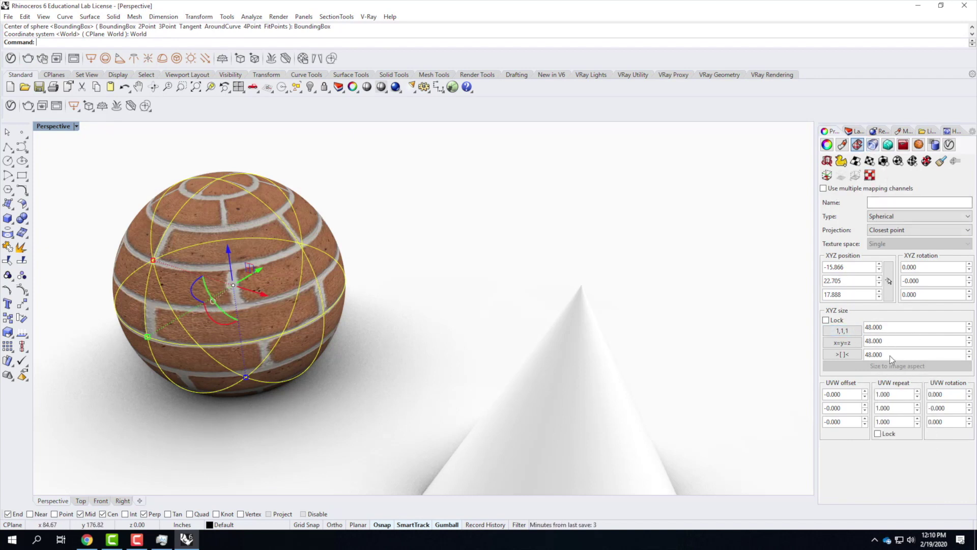
# Lock the UVW repeats of the sphere's spherical mapping together and set them to 2.0.
pyautogui.click(877, 434)
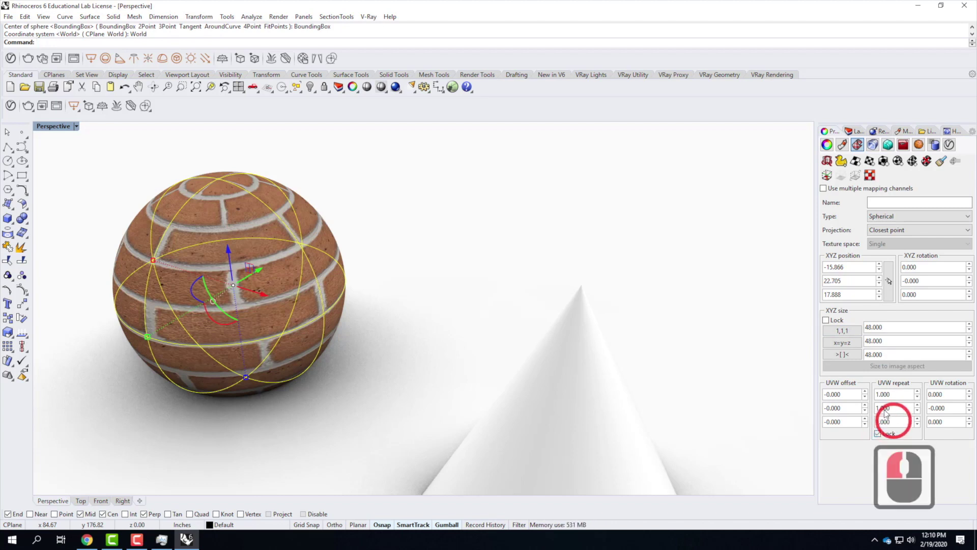
pyautogui.doubleClick(887, 394)
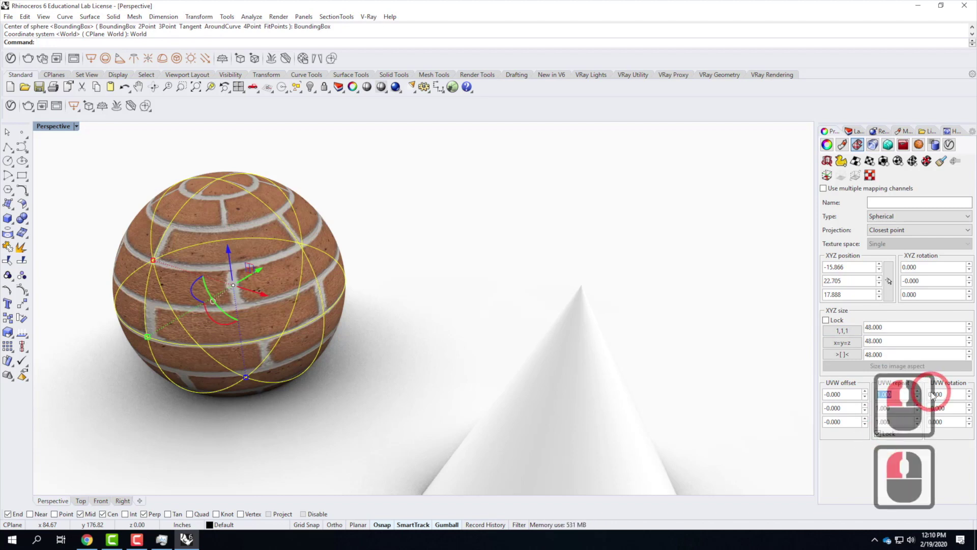
pyautogui.write('2.0')
pyautogui.press('Return')
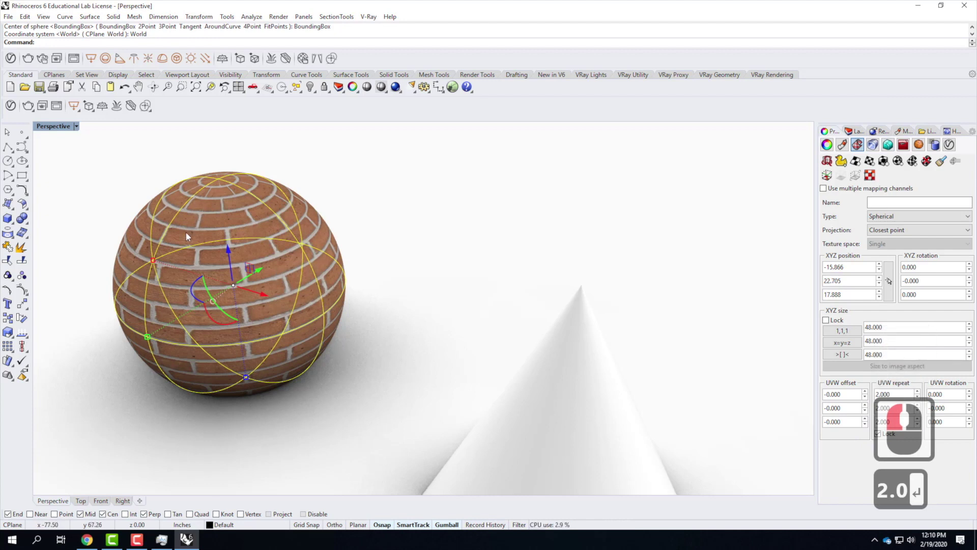
pyautogui.scroll(2, 157, 224)
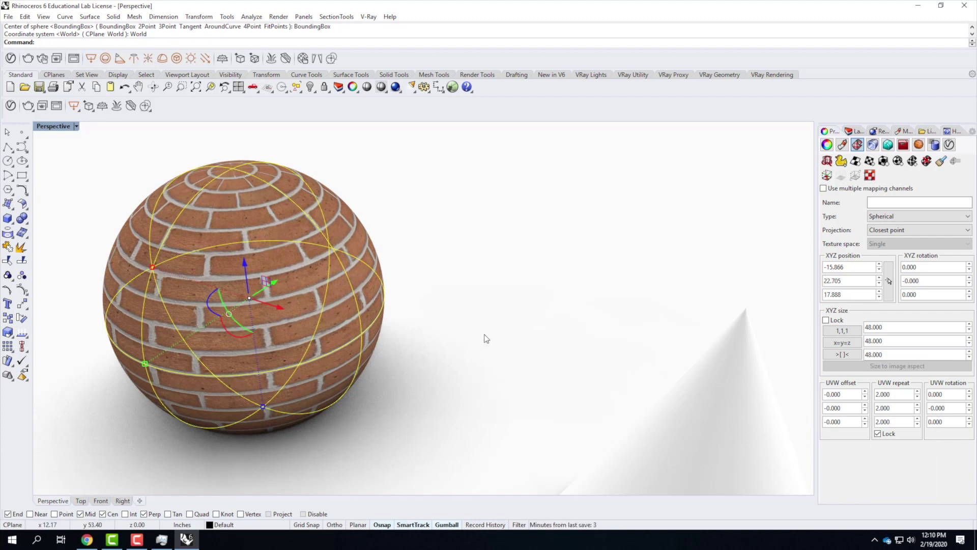
# Turn on the sphere's mapping widget for channel 1 and rotate it about -45.4 degrees around its Y axis.
pyautogui.click(827, 175)
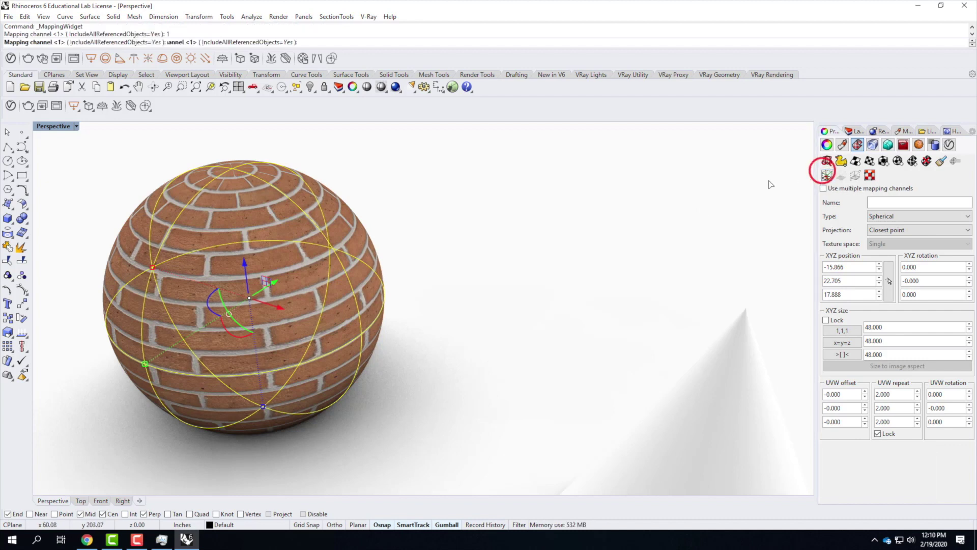
pyautogui.click(426, 283)
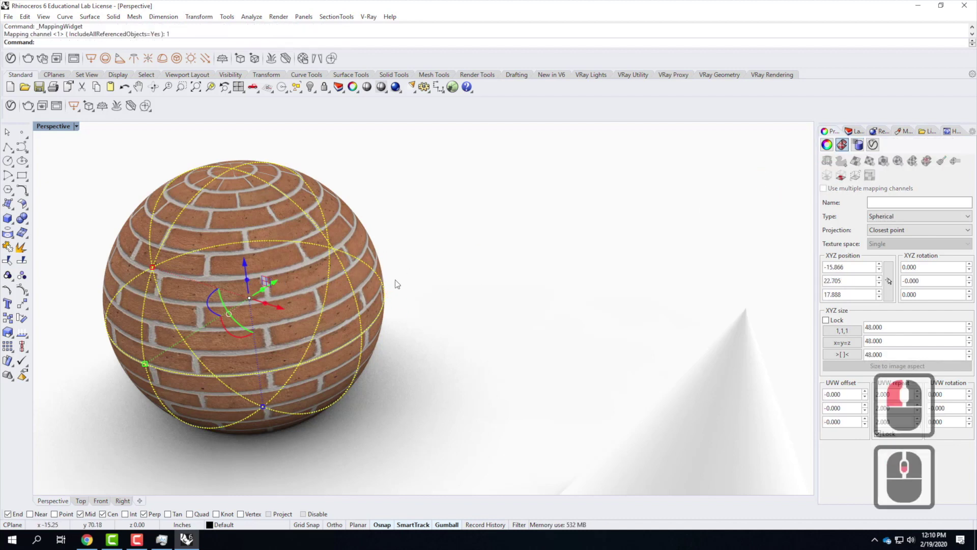
pyautogui.moveTo(371, 280); pyautogui.dragTo(306, 198, button='right')
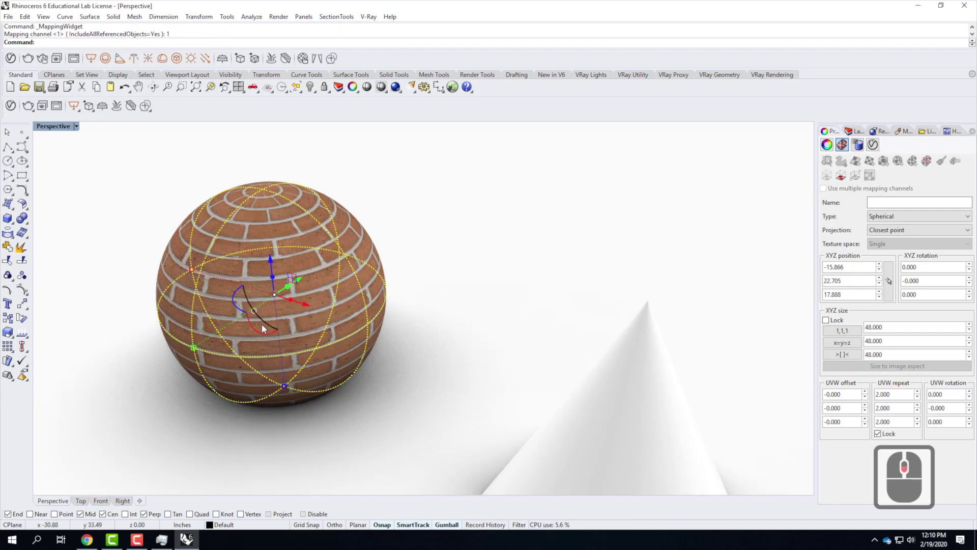
pyautogui.moveTo(261, 320); pyautogui.dragTo(228, 387)
pyautogui.moveTo(230, 391); pyautogui.dragTo(303, 349, button='right')
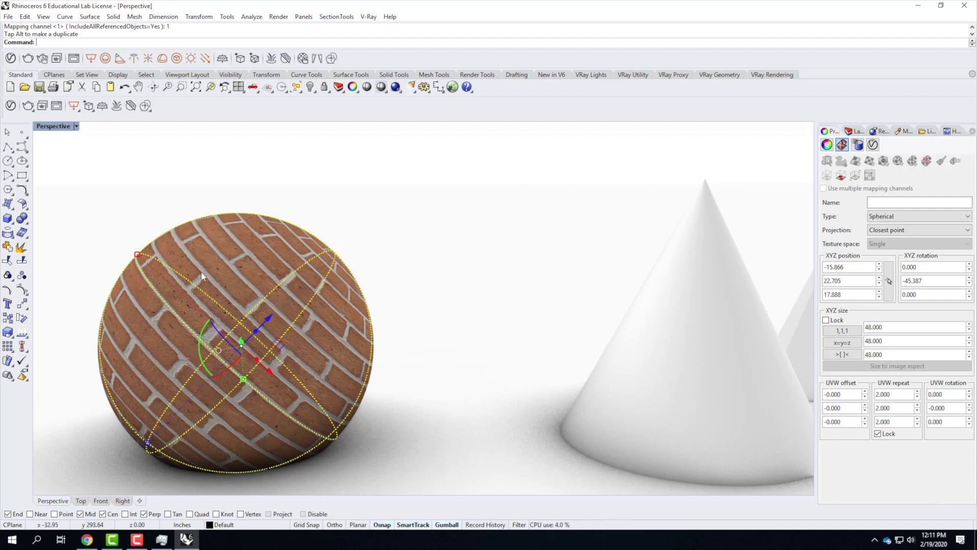
# Hide the mapping widget and the brick sphere.
pyautogui.write('hide')
pyautogui.press('Return')
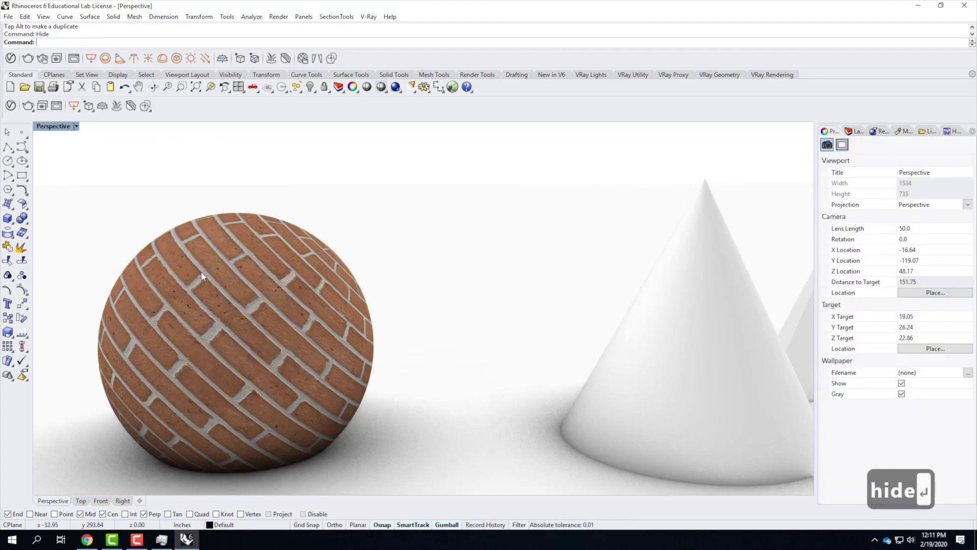
pyautogui.click(245, 341)
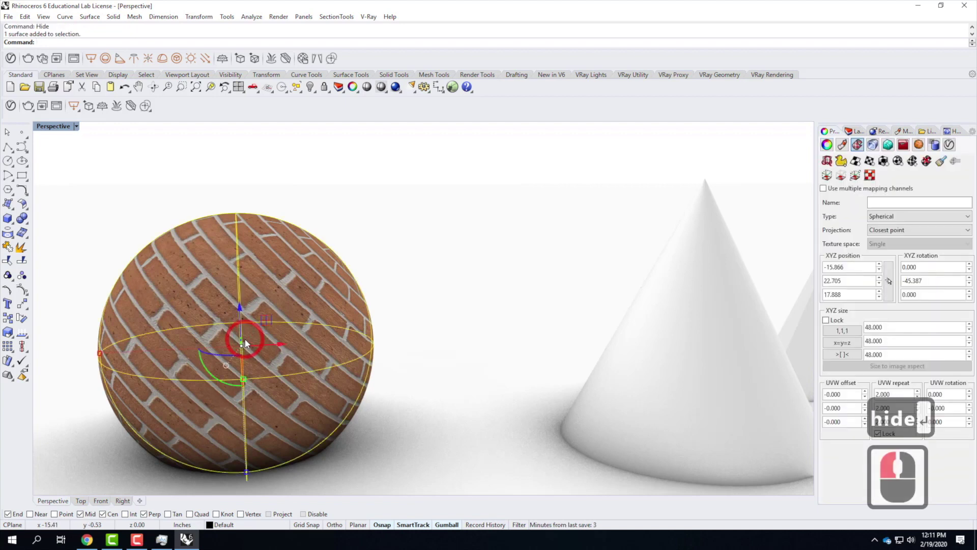
pyautogui.write('hide')
pyautogui.press('Return')
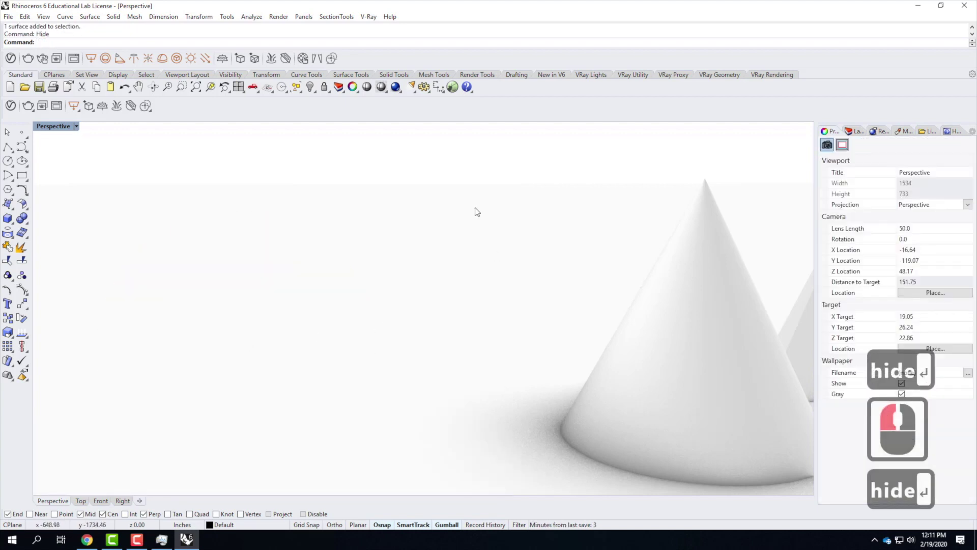
# Apply the Bricks_A02_1m material to the cone.
pyautogui.scroll(-4, 529, 252)
pyautogui.moveTo(634, 285); pyautogui.dragTo(551, 370, button='right')
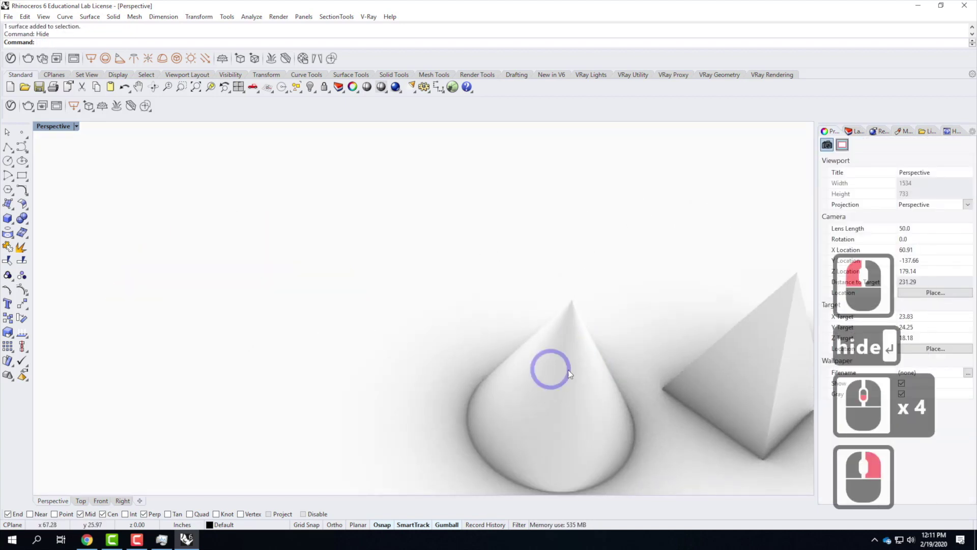
pyautogui.click(568, 370)
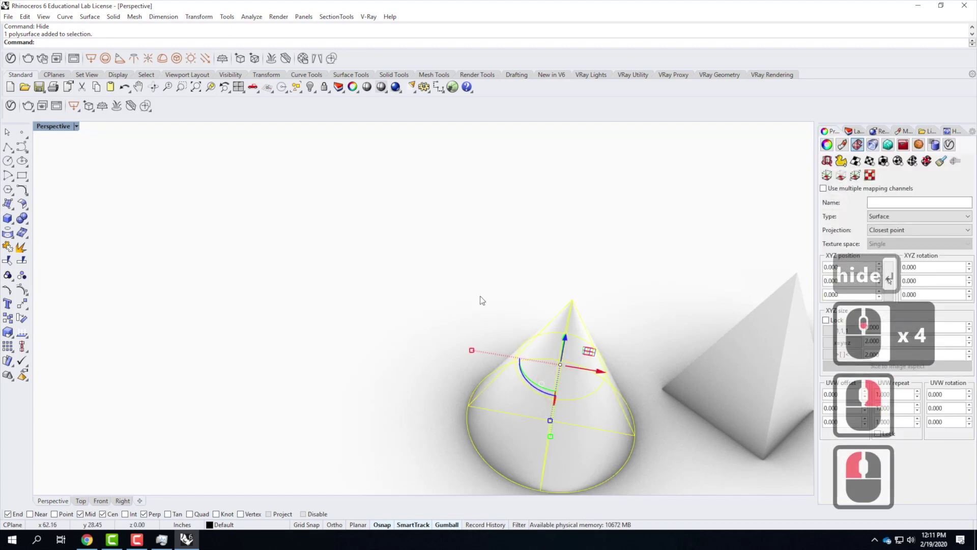
pyautogui.click(11, 106)
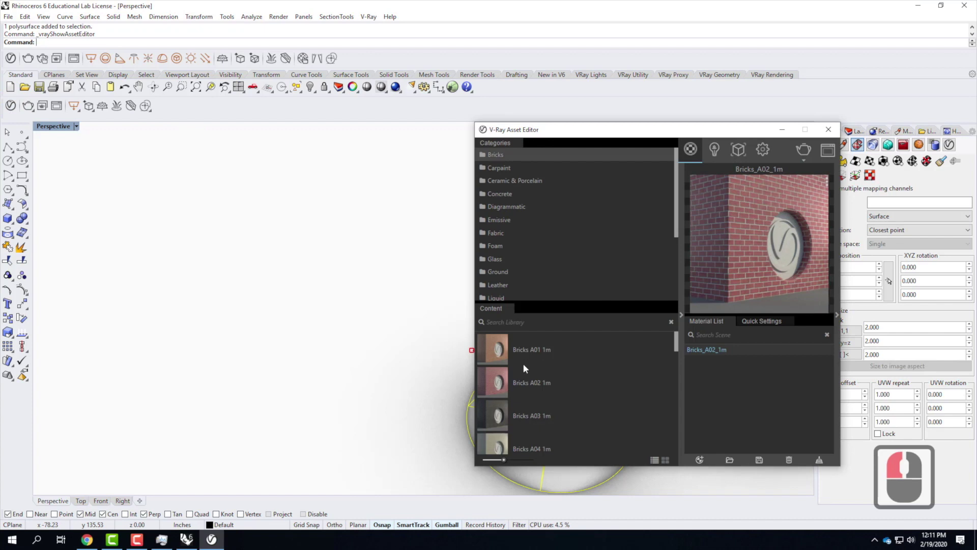
pyautogui.click(512, 374)
pyautogui.rightClick(728, 350)
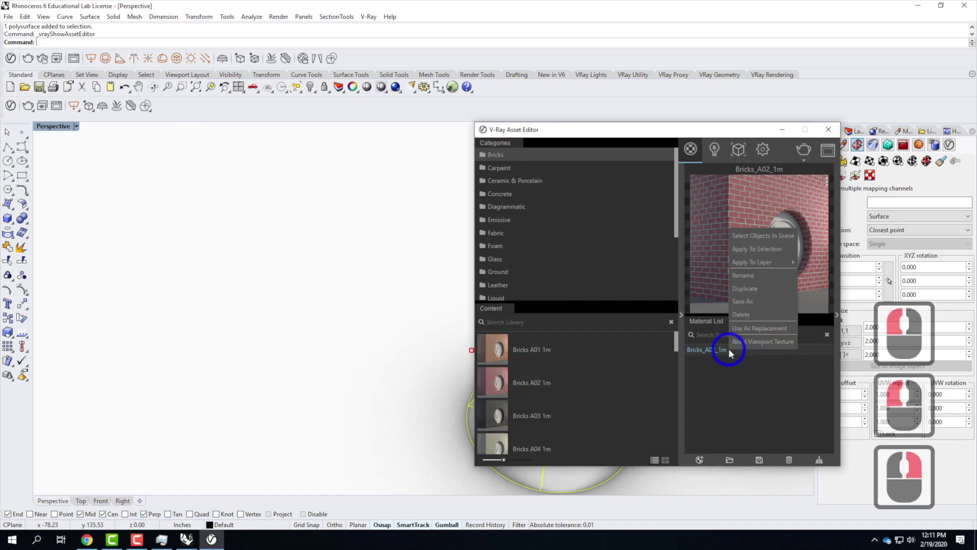
pyautogui.click(775, 250)
pyautogui.click(835, 131)
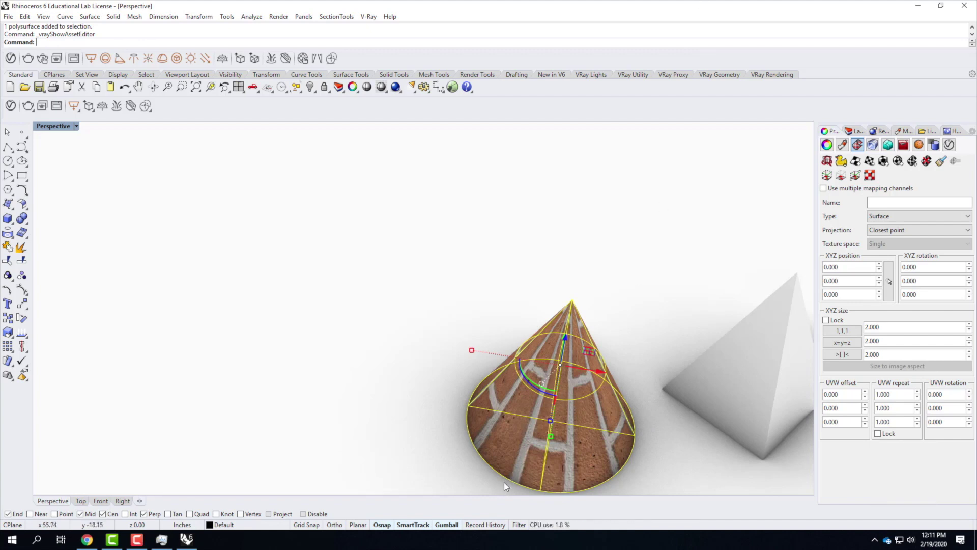
# Apply a capped cylindrical mapping to the cone using BoundingBox and World coordinates.
pyautogui.moveTo(502, 423); pyautogui.dragTo(523, 398, button='right')
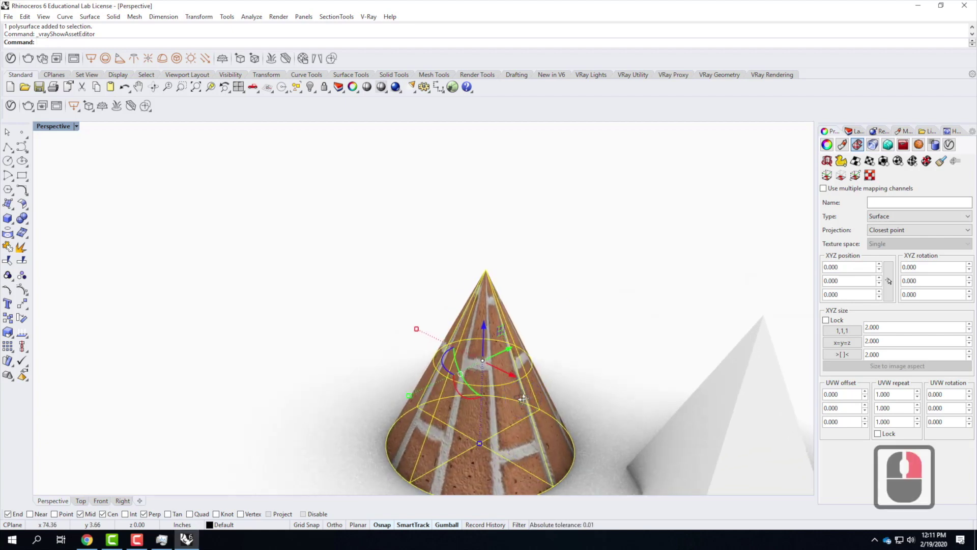
pyautogui.scroll(-2, 444, 368)
pyautogui.scroll(2, 494, 419)
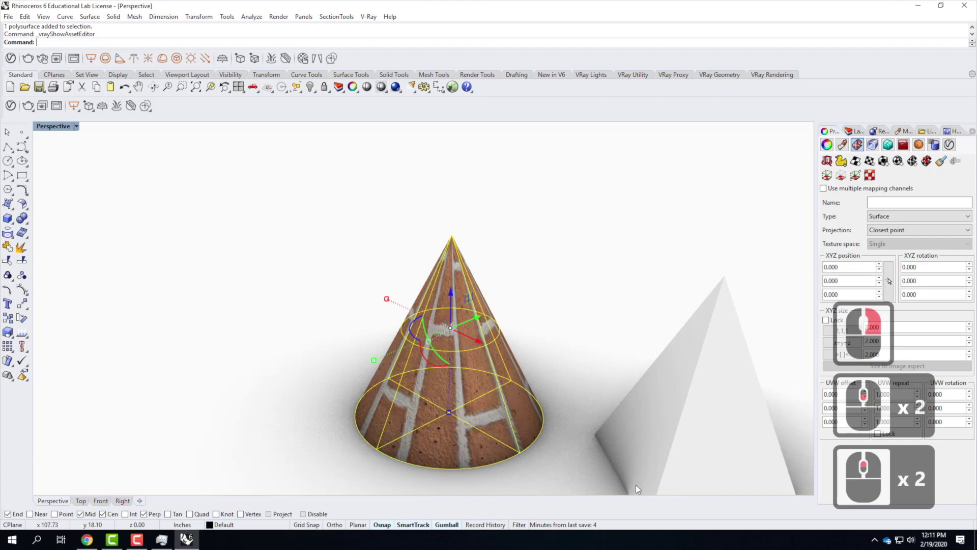
pyautogui.click(912, 162)
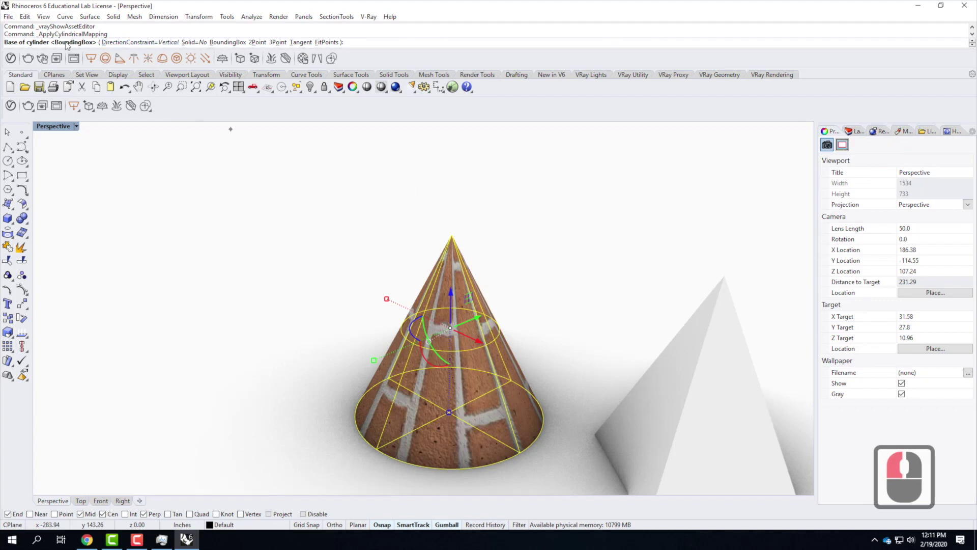
pyautogui.click(228, 42)
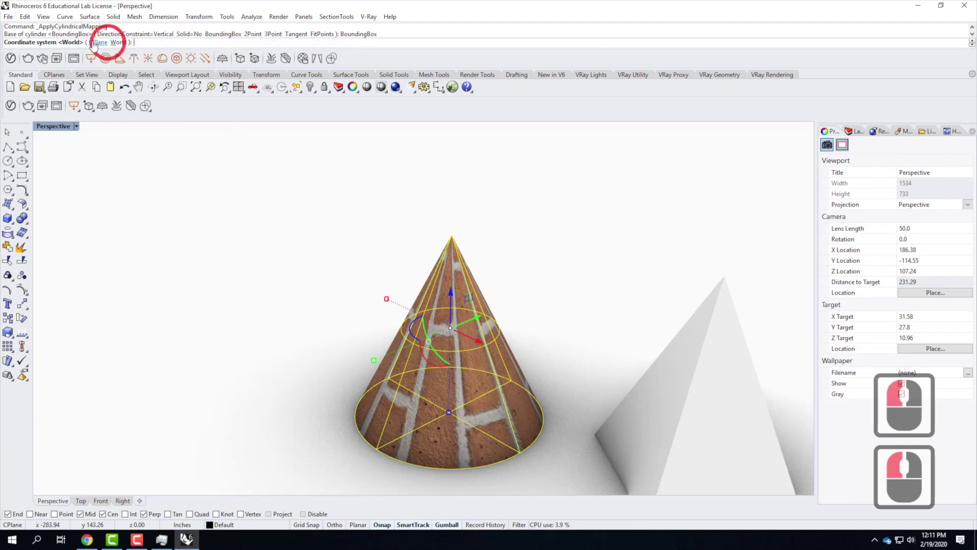
pyautogui.click(118, 43)
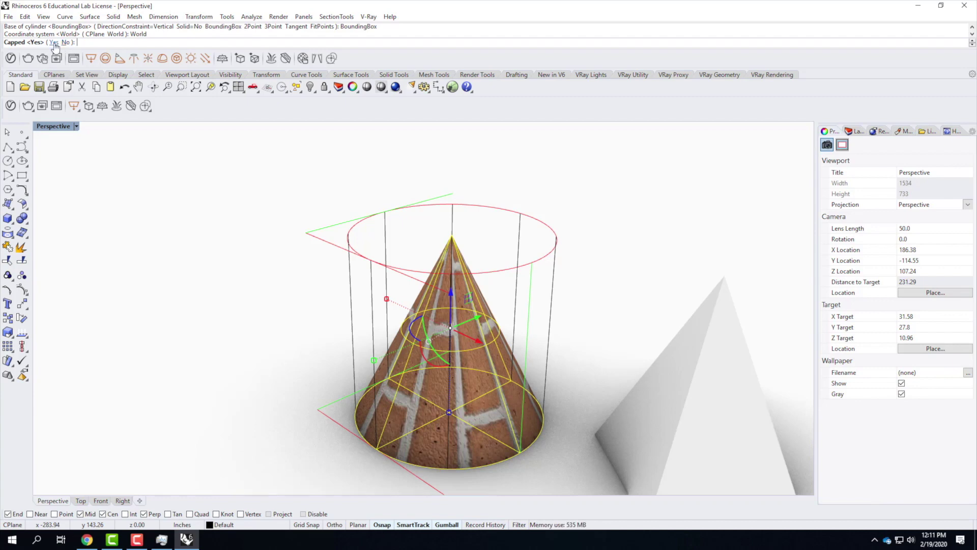
pyautogui.click(54, 42)
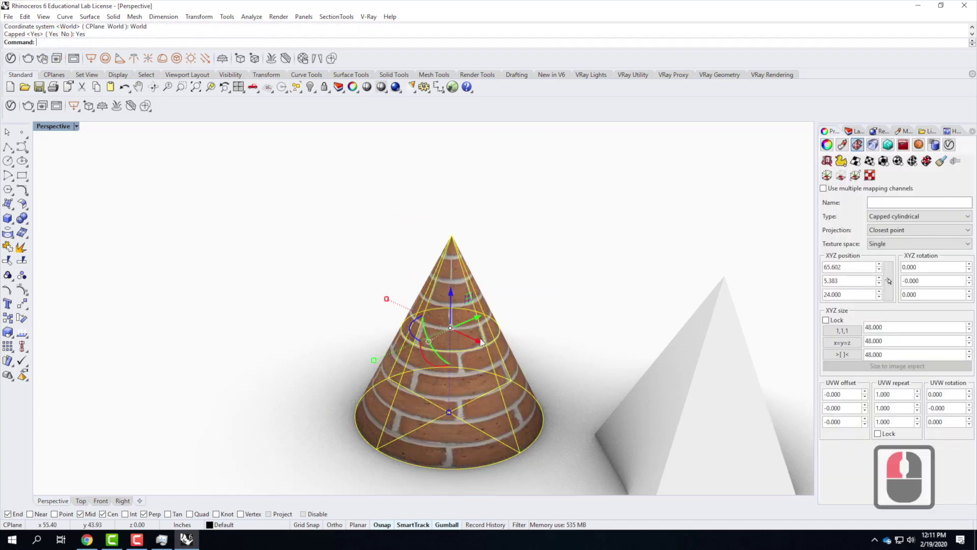
# Remove the cone's capped mapping and apply an uncapped cylindrical mapping using BoundingBox and World coordinates.
pyautogui.scroll(4, 511, 355)
pyautogui.moveTo(535, 335); pyautogui.dragTo(490, 348, button='right')
pyautogui.scroll(-3, 491, 348)
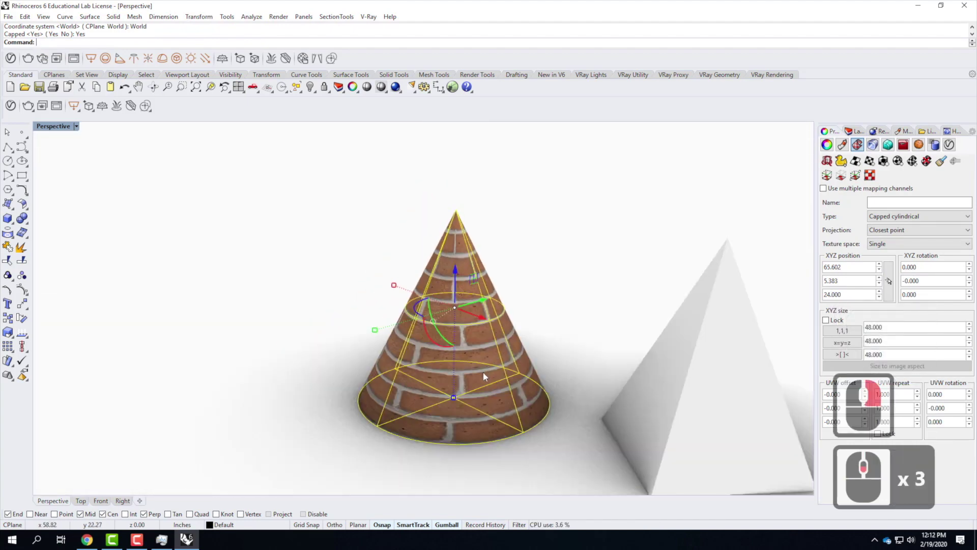
pyautogui.scroll(2, 483, 374)
pyautogui.moveTo(558, 346); pyautogui.dragTo(557, 379, button='right')
pyautogui.scroll(-2, 516, 254)
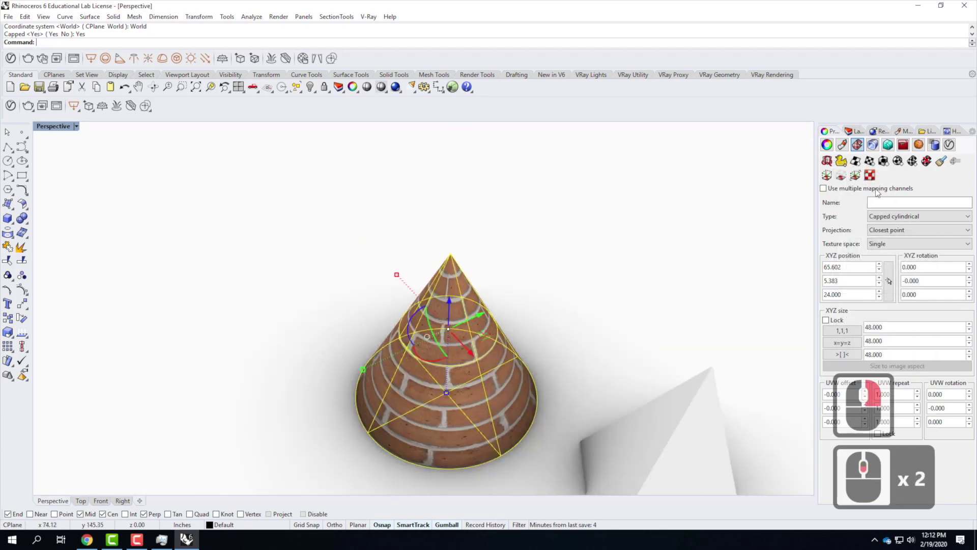
pyautogui.click(926, 161)
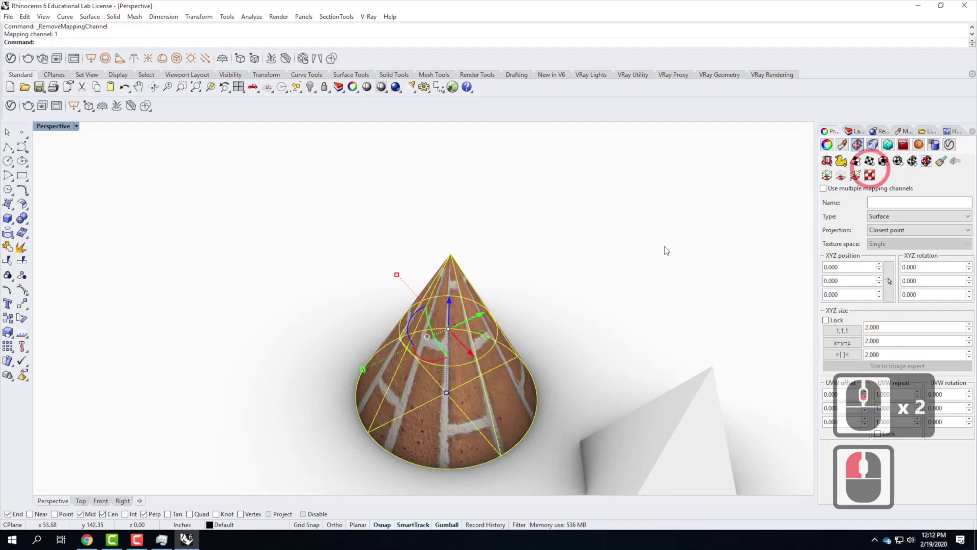
pyautogui.click(911, 161)
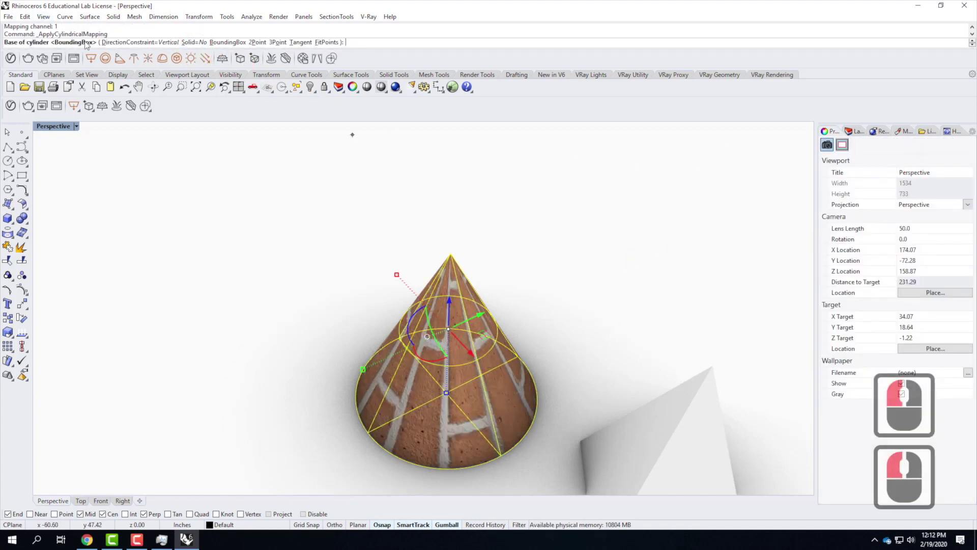
pyautogui.click(227, 42)
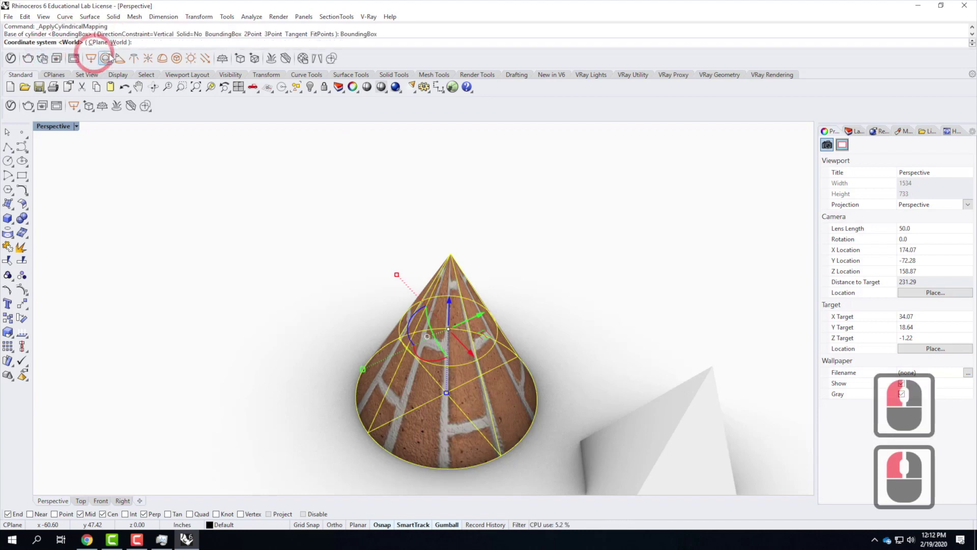
pyautogui.click(115, 42)
pyautogui.click(68, 43)
pyautogui.click(66, 43)
# Try a U repeat of 2.0 alone on the cone's mapping, then reset it to 1.0.
pyautogui.moveTo(521, 331); pyautogui.dragTo(463, 338, button='right')
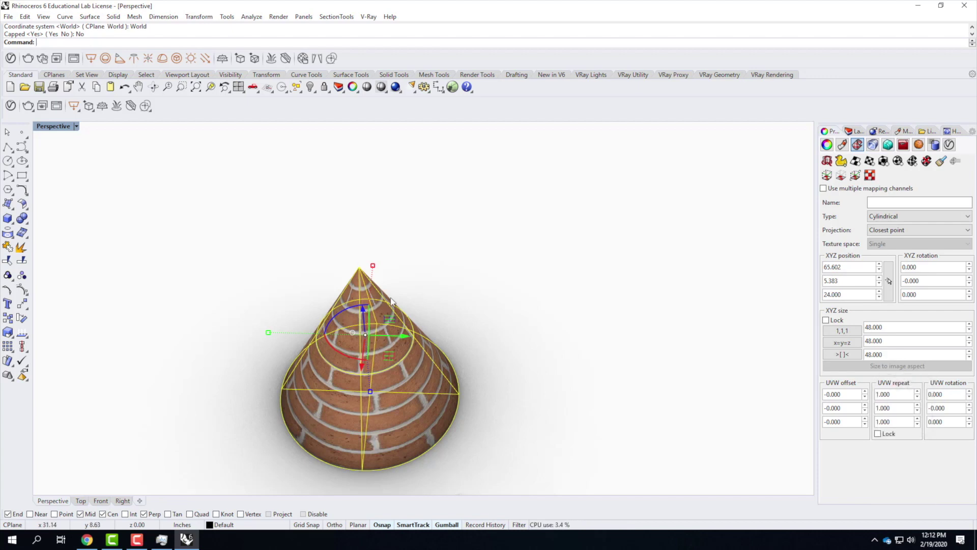
pyautogui.scroll(-2, 390, 301)
pyautogui.moveTo(373, 356); pyautogui.dragTo(464, 310, button='right')
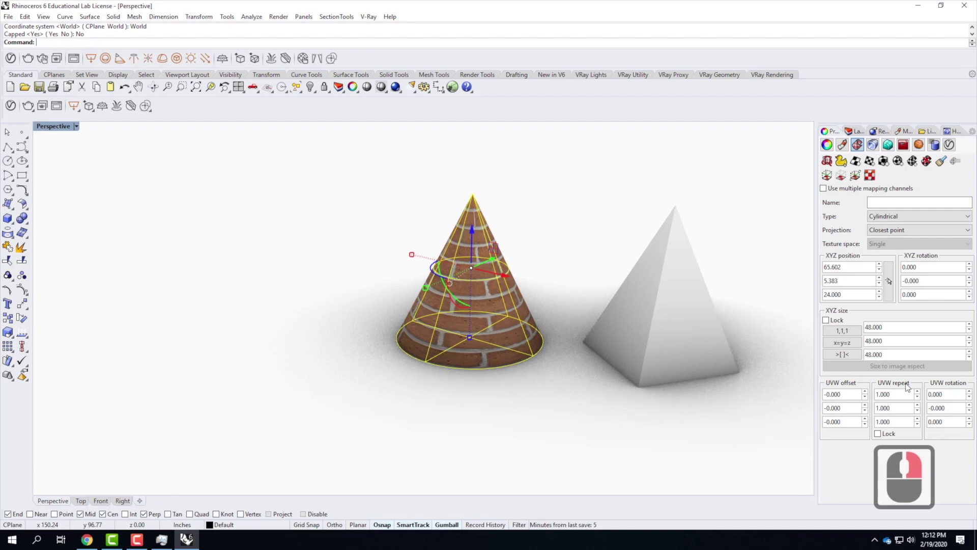
pyautogui.click(899, 395)
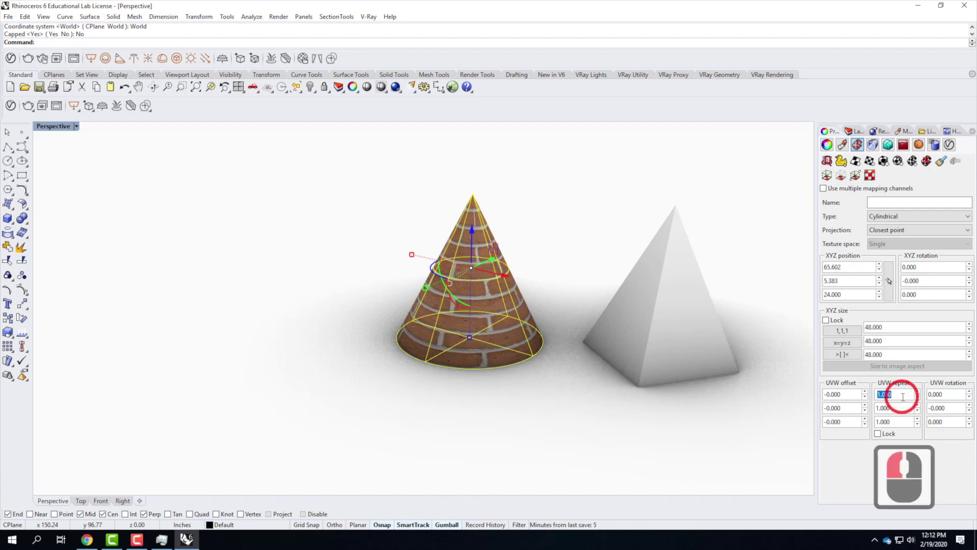
pyautogui.write('2.0')
pyautogui.press('Return')
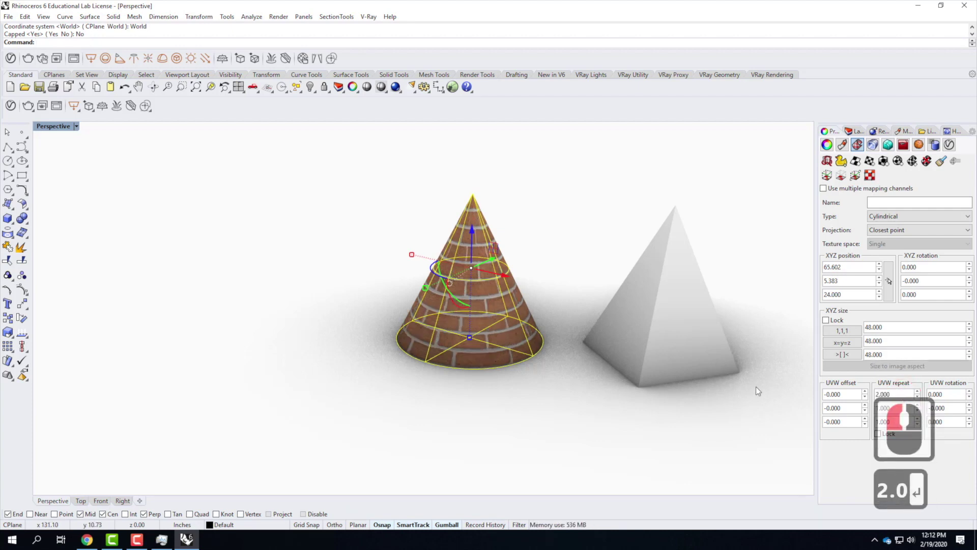
pyautogui.doubleClick(897, 396)
pyautogui.write('1.0')
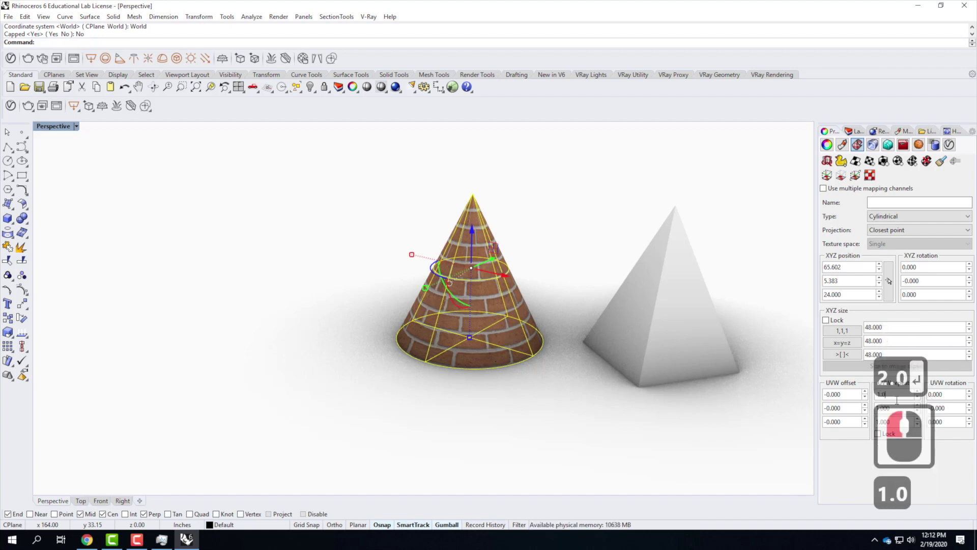
pyautogui.press('Return')
# Lock the UVW repeats of the cone's cylindrical mapping together, set them to 2.0 and deselect the cone.
pyautogui.click(876, 433)
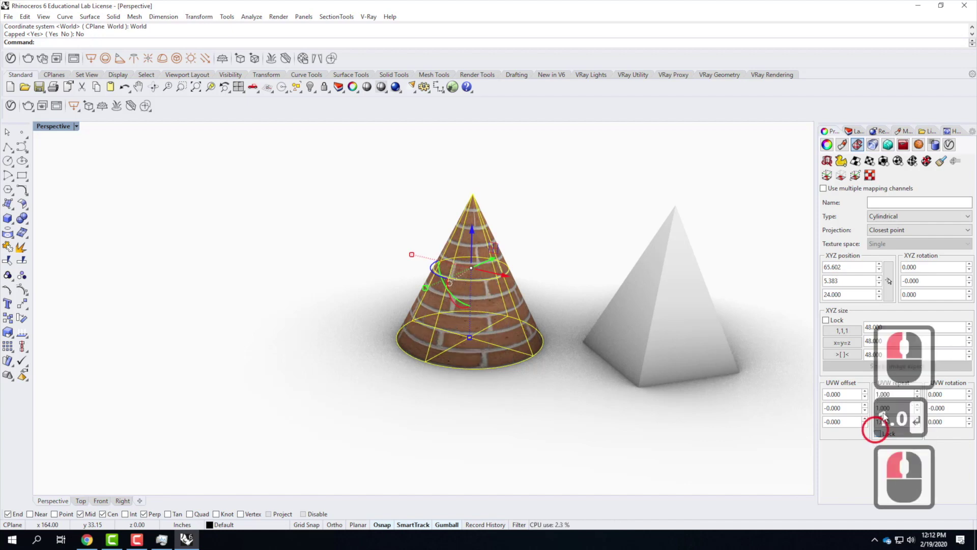
pyautogui.doubleClick(893, 394)
pyautogui.write('2.0')
pyautogui.press('Return')
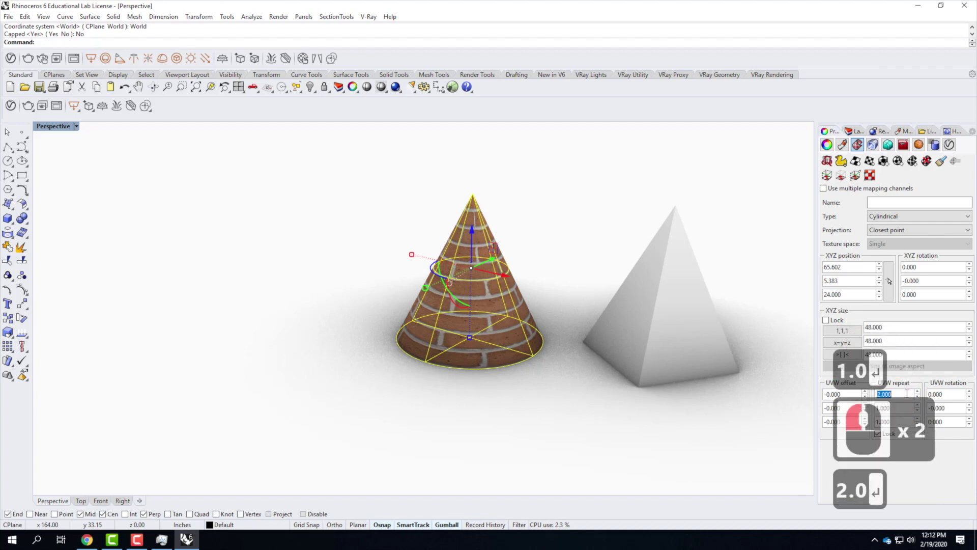
pyautogui.click(633, 343)
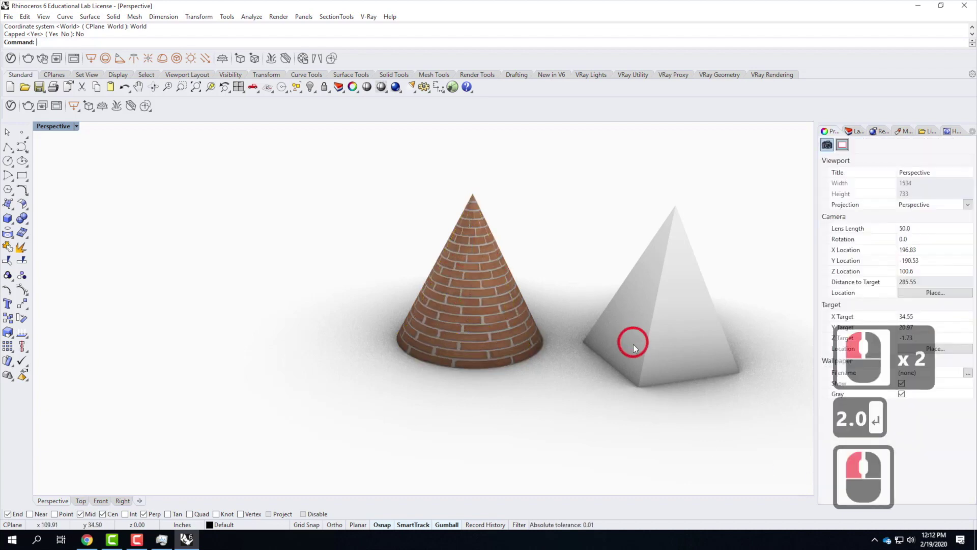
# Move the brick cone along its X axis, farther away from the pyramid.
pyautogui.scroll(2, 455, 301)
pyautogui.moveTo(566, 317); pyautogui.dragTo(499, 327, button='right')
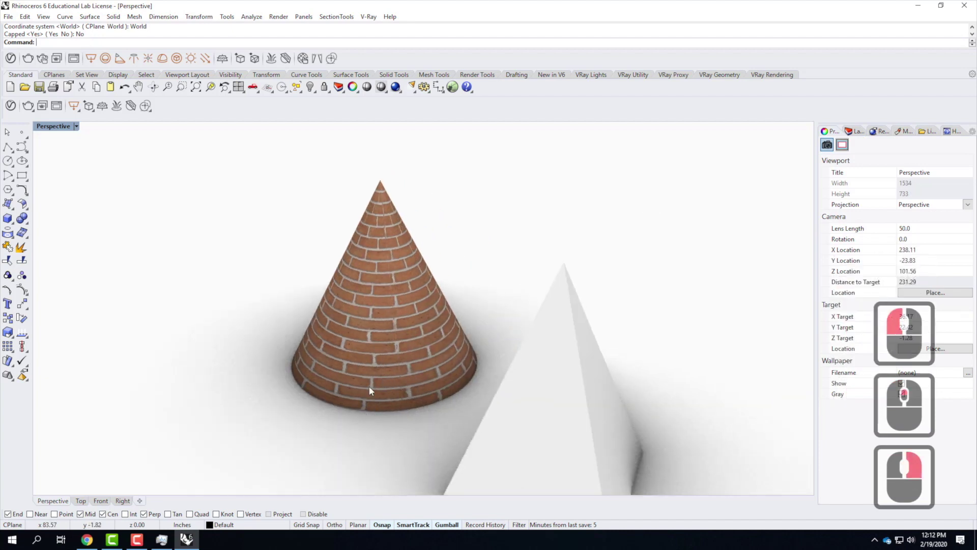
pyautogui.moveTo(378, 266); pyautogui.dragTo(593, 316, button='right')
pyautogui.moveTo(632, 313); pyautogui.dragTo(475, 278, button='right')
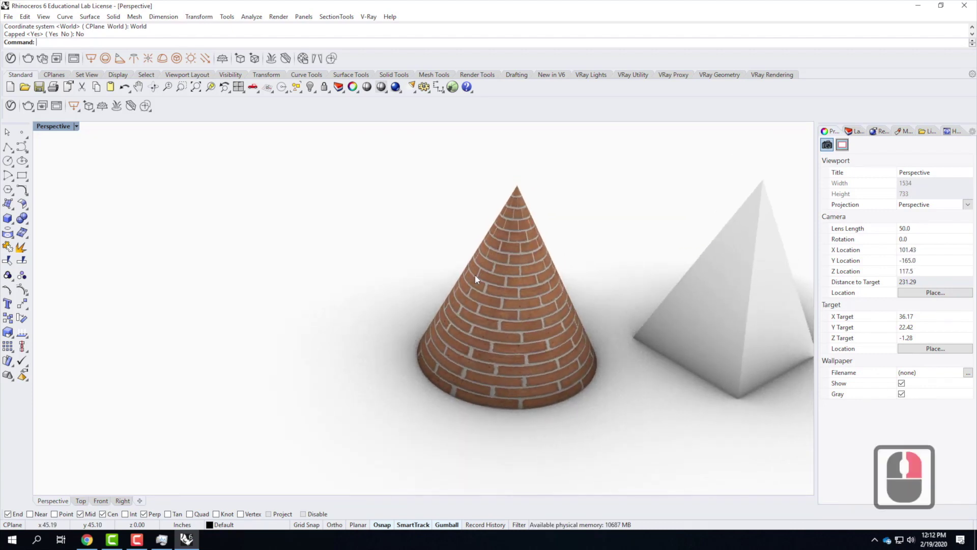
pyautogui.click(527, 302)
pyautogui.moveTo(532, 279); pyautogui.dragTo(356, 280)
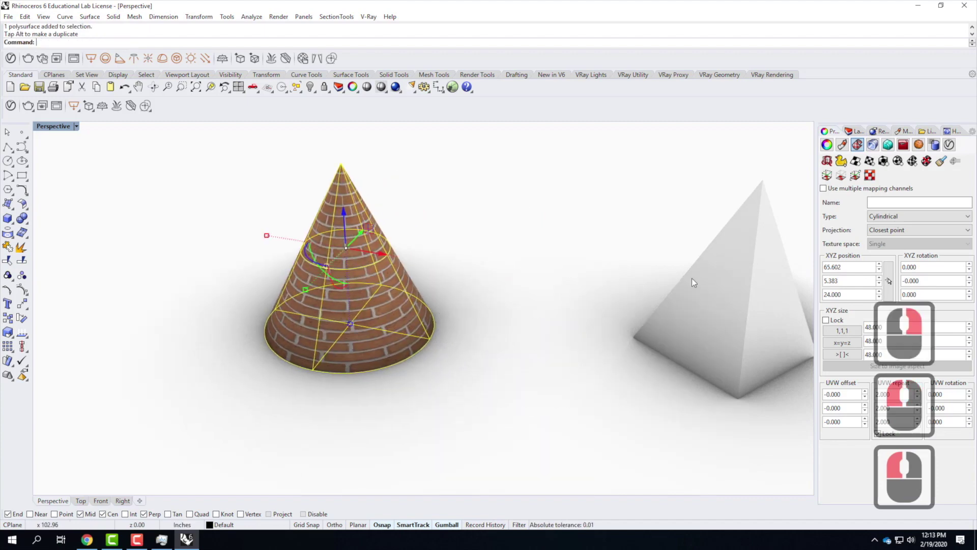
# Start unwrapping the pyramid's texture coordinates and choose one sloping edge, from apex to base corner, as the first seam.
pyautogui.click(729, 280)
pyautogui.scroll(-4, 305, 312)
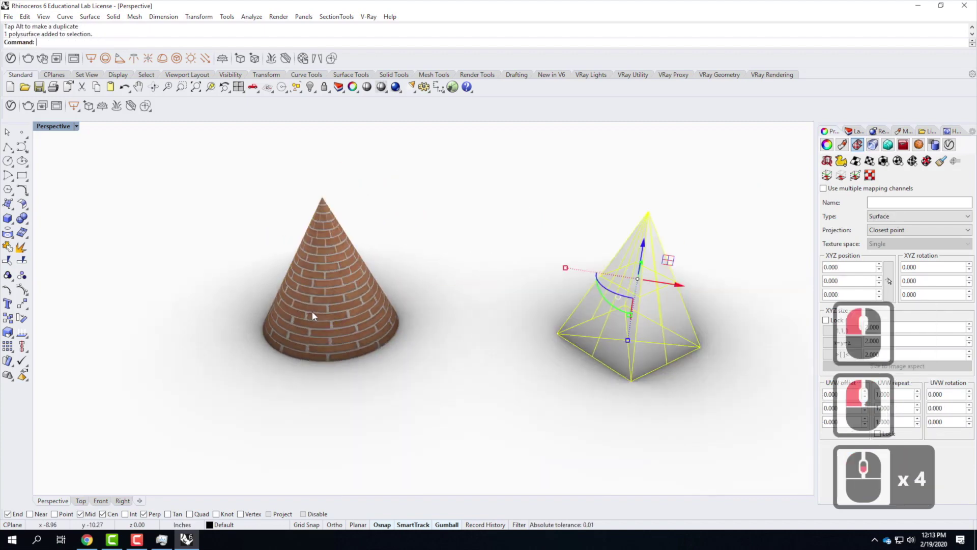
pyautogui.scroll(-2, 313, 315)
pyautogui.scroll(3, 603, 292)
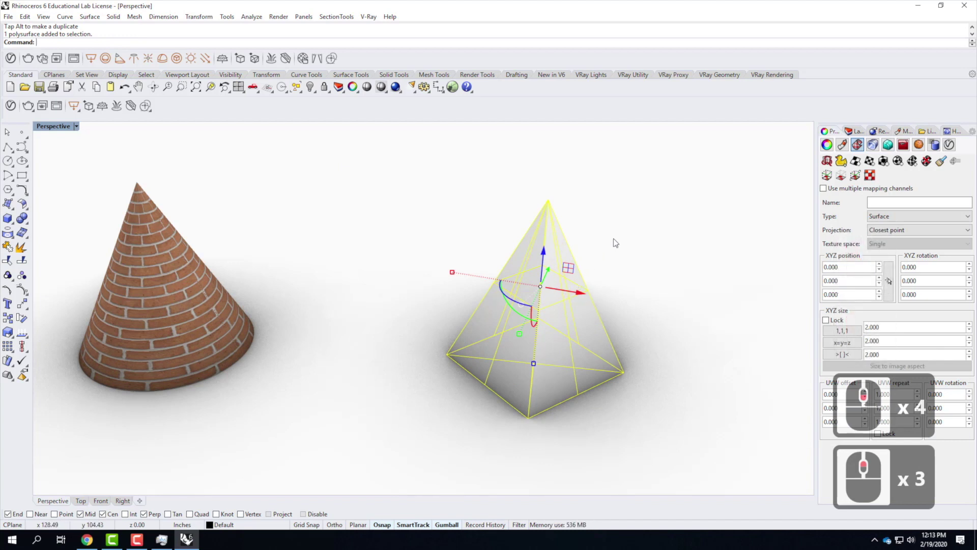
pyautogui.moveTo(560, 322); pyautogui.dragTo(594, 277, button='right')
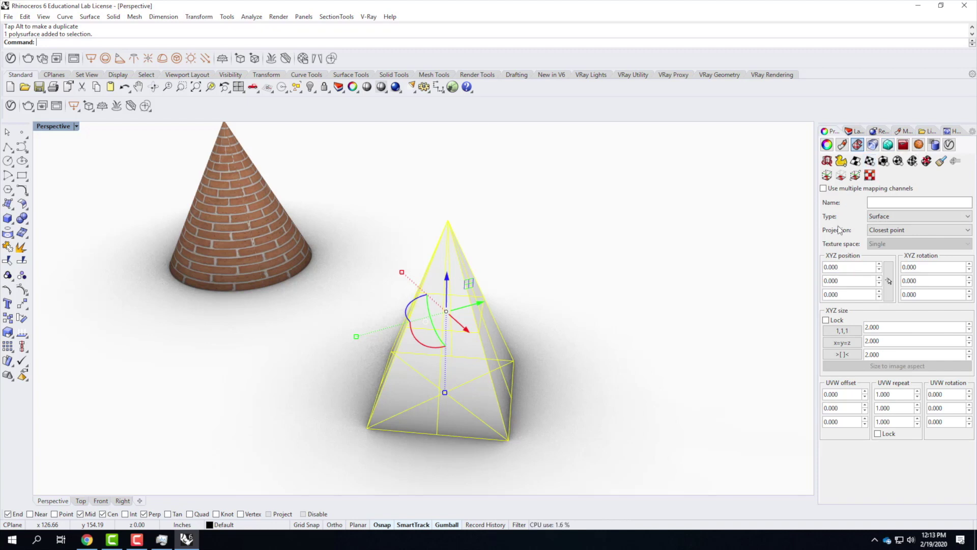
pyautogui.click(828, 161)
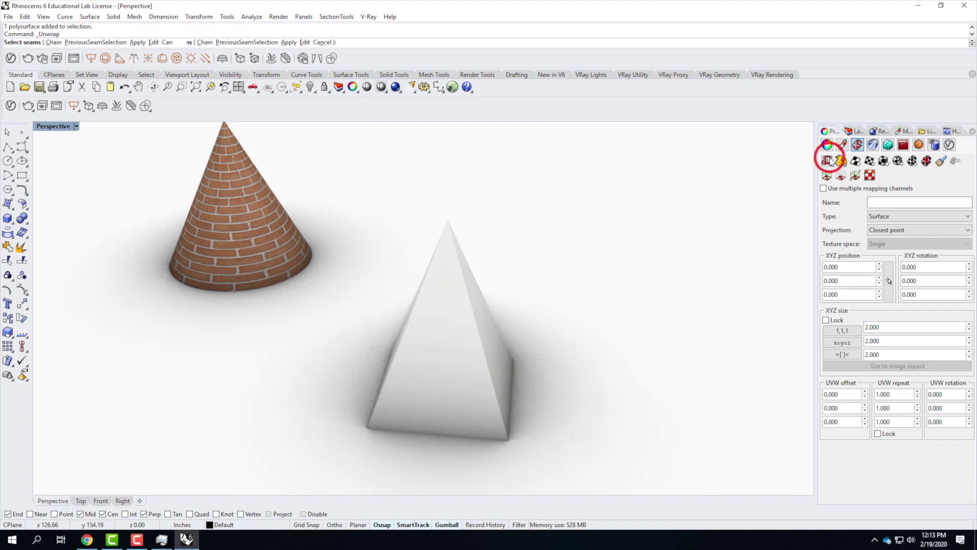
pyautogui.click(612, 108)
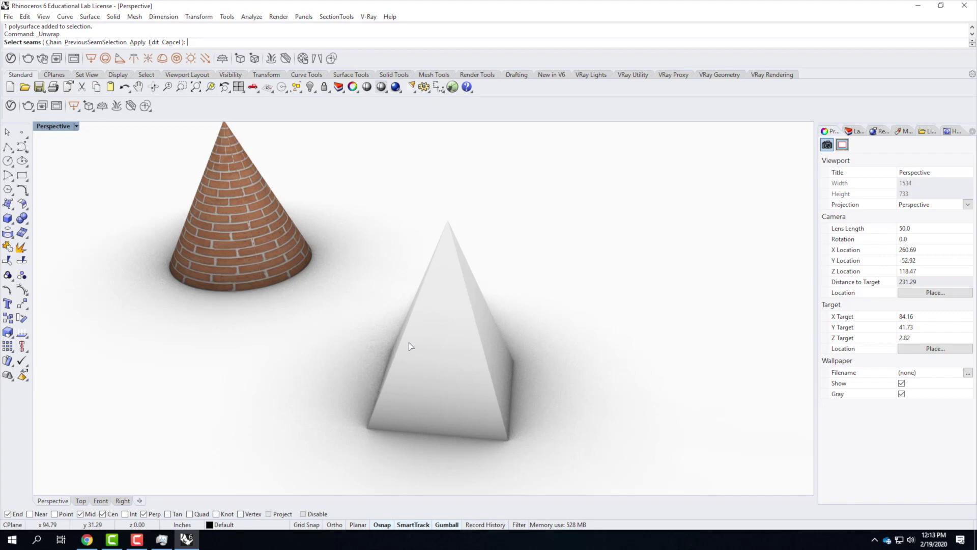
pyautogui.moveTo(436, 300); pyautogui.dragTo(410, 161, button='right')
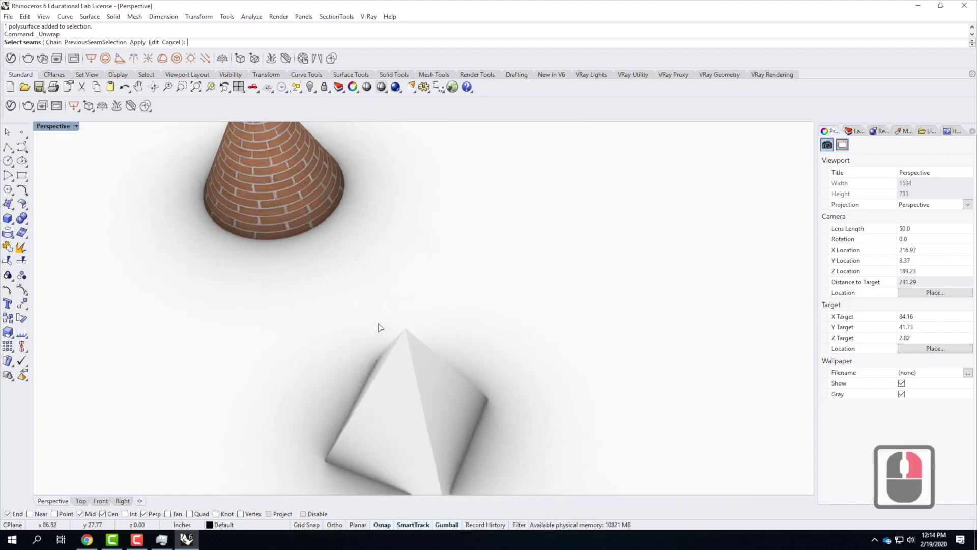
pyautogui.click(387, 363)
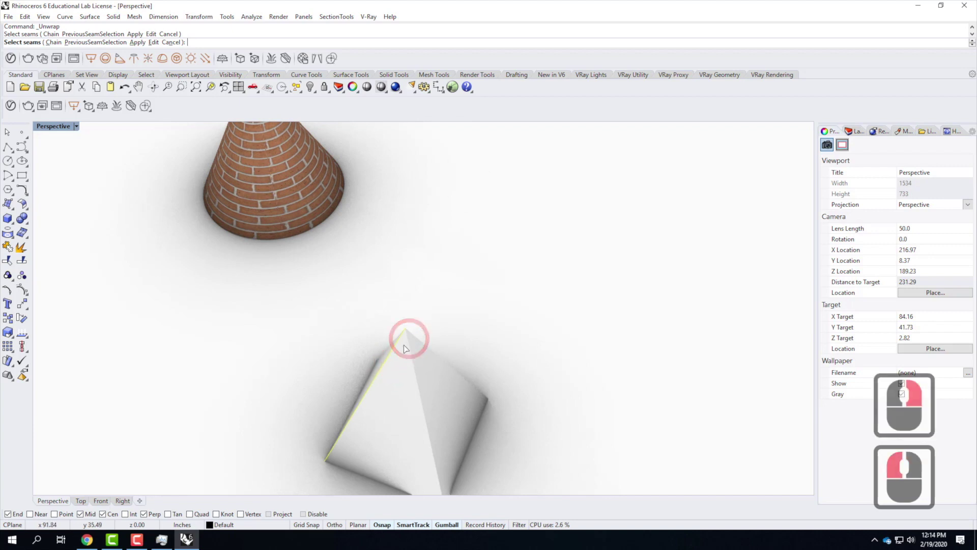
# Add three of the pyramid's base edges as seams, leaving the fourth base edge joined, and complete the unwrap.
pyautogui.moveTo(416, 434); pyautogui.dragTo(441, 403, button='right')
pyautogui.click(460, 412)
pyautogui.moveTo(582, 411); pyautogui.dragTo(397, 402, button='right')
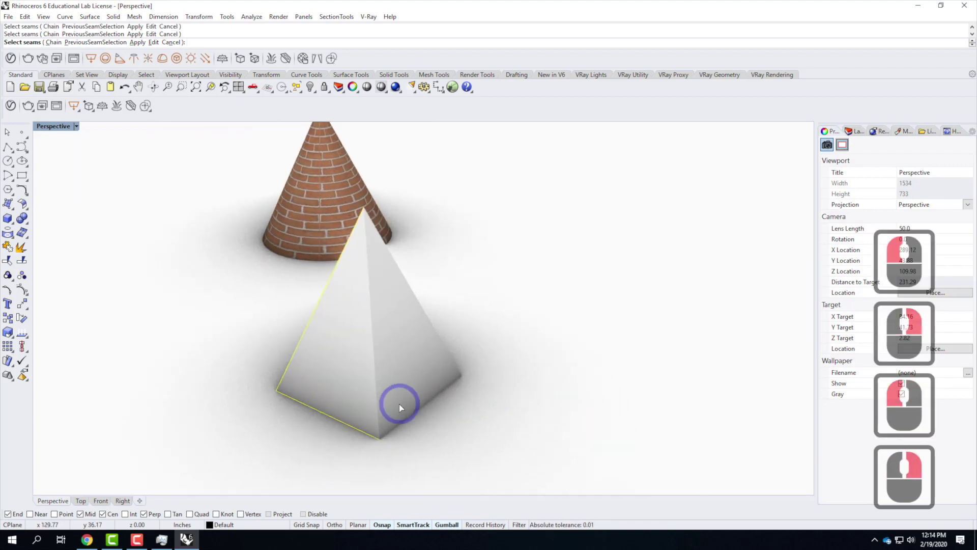
pyautogui.click(420, 405)
pyautogui.moveTo(524, 389); pyautogui.dragTo(376, 305, button='right')
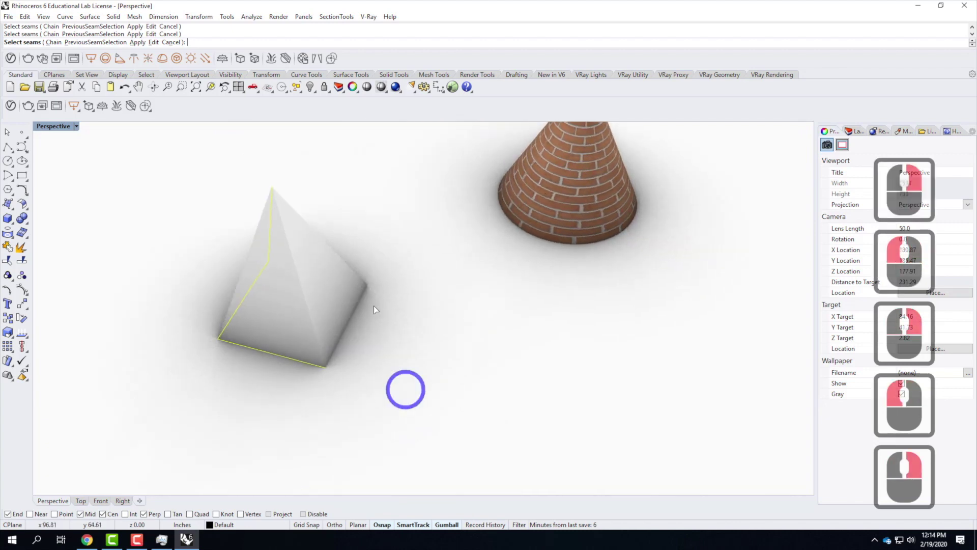
pyautogui.moveTo(460, 314); pyautogui.dragTo(434, 364, button='right')
pyautogui.moveTo(496, 355); pyautogui.dragTo(574, 371, button='right')
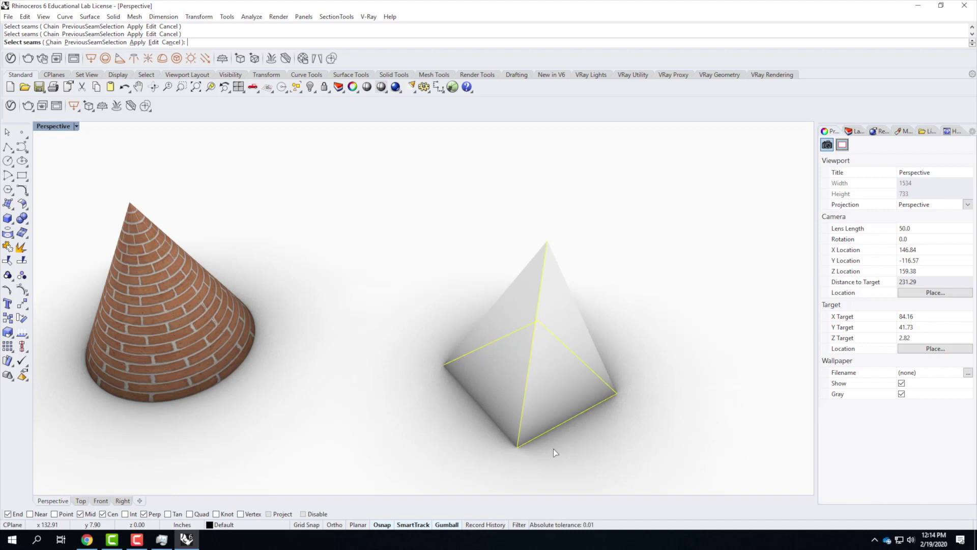
pyautogui.press('Return')
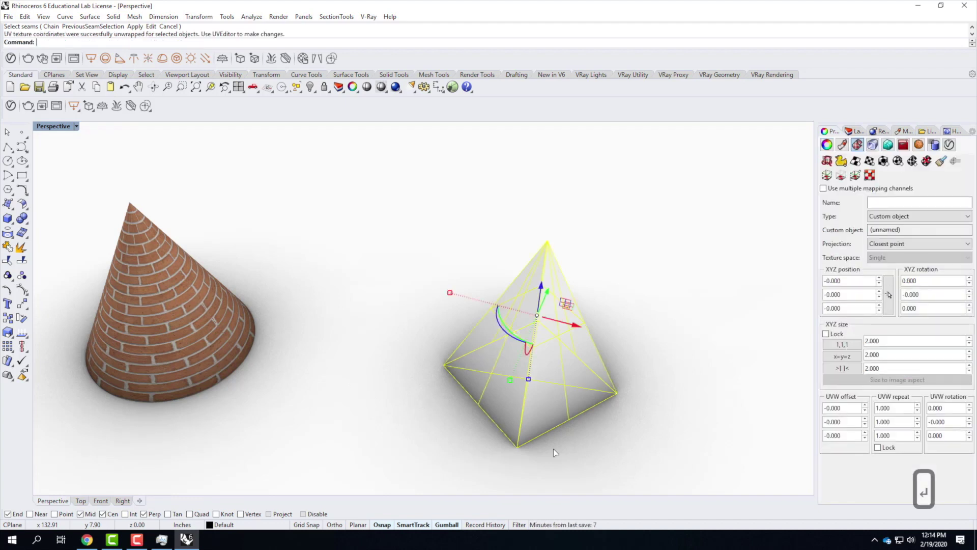
# Apply the Bricks_A02_1m material to the selected pyramid and close the V-Ray Asset Editor.
pyautogui.click(9, 107)
pyautogui.click(651, 141)
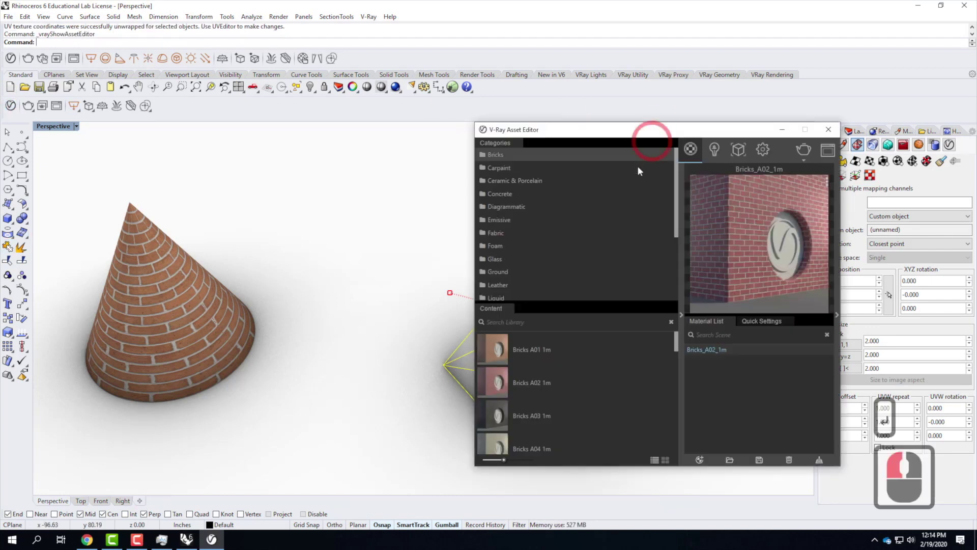
pyautogui.rightClick(709, 349)
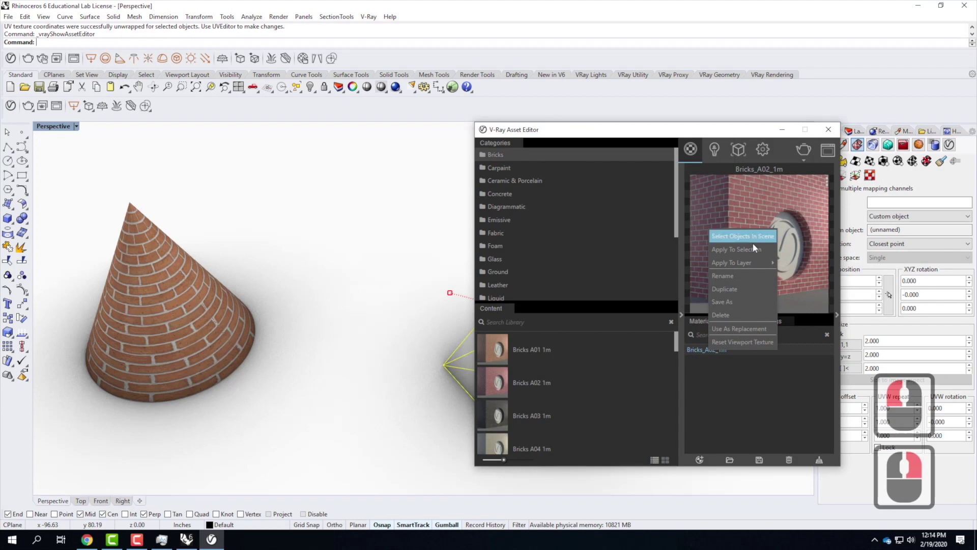
pyautogui.click(753, 249)
pyautogui.click(827, 129)
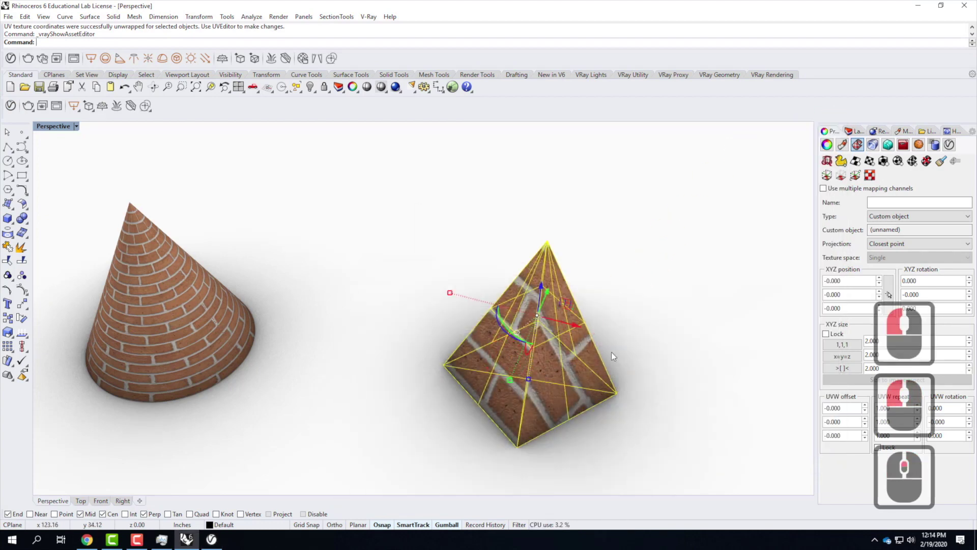
# Lock the UVW repeats of the pyramid's mapping together and set them to 3.0.
pyautogui.scroll(3, 612, 352)
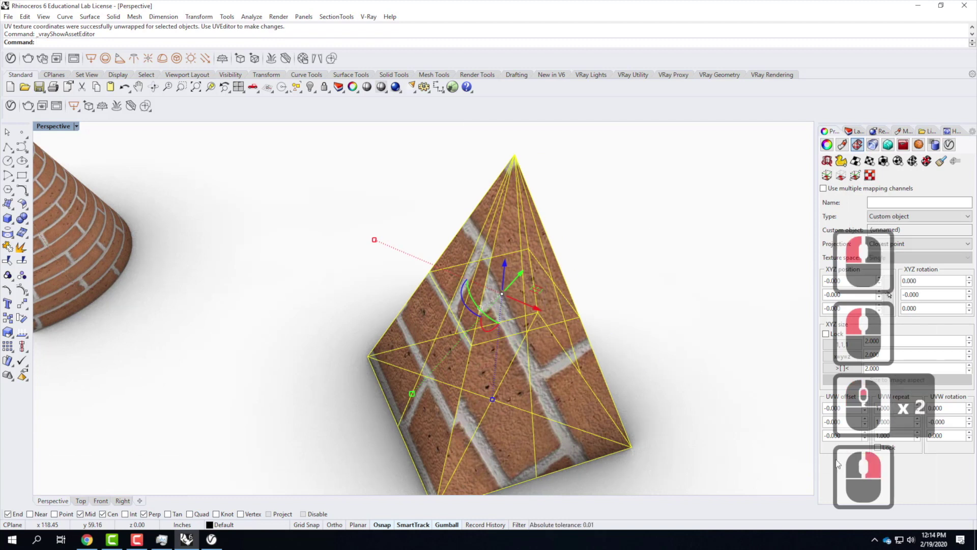
pyautogui.click(896, 409)
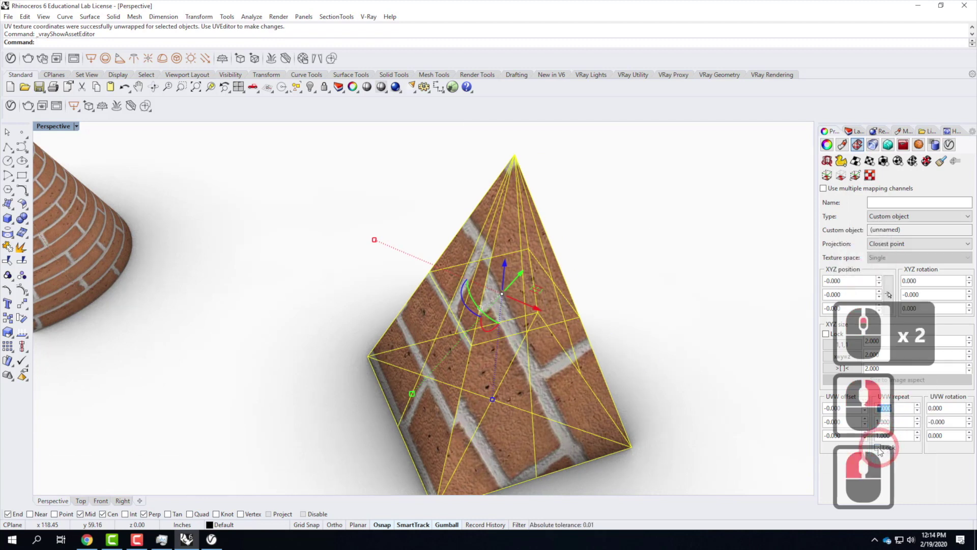
pyautogui.doubleClick(900, 410)
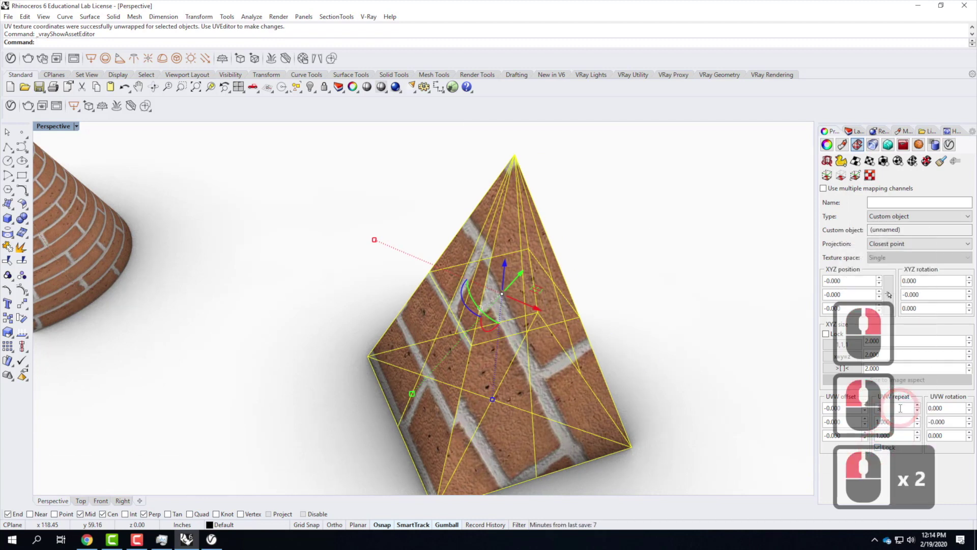
pyautogui.write('3.0')
pyautogui.press('Return')
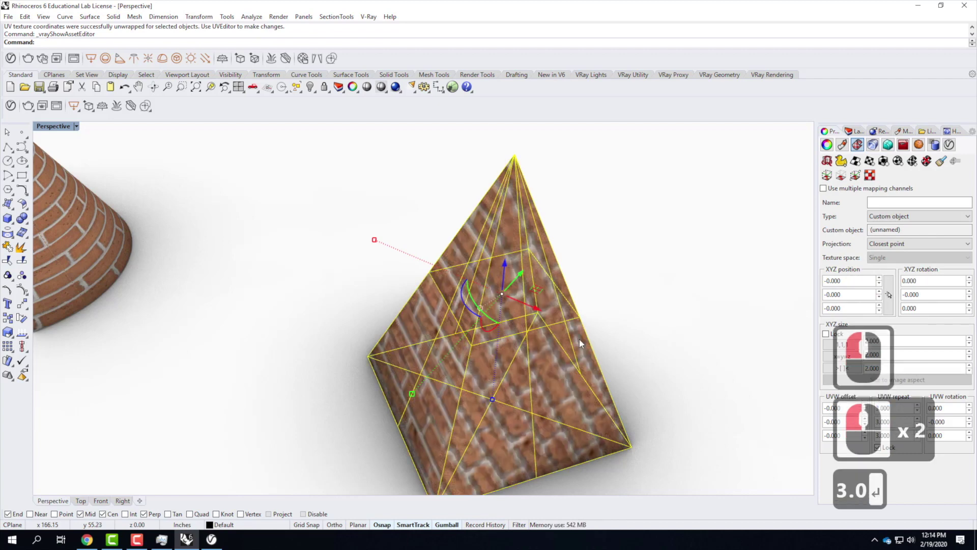
# Examine the brick direction and alignment across the edges on all sides of the pyramid, deselecting it for a clearer view.
pyautogui.moveTo(657, 343); pyautogui.dragTo(647, 343, button='right')
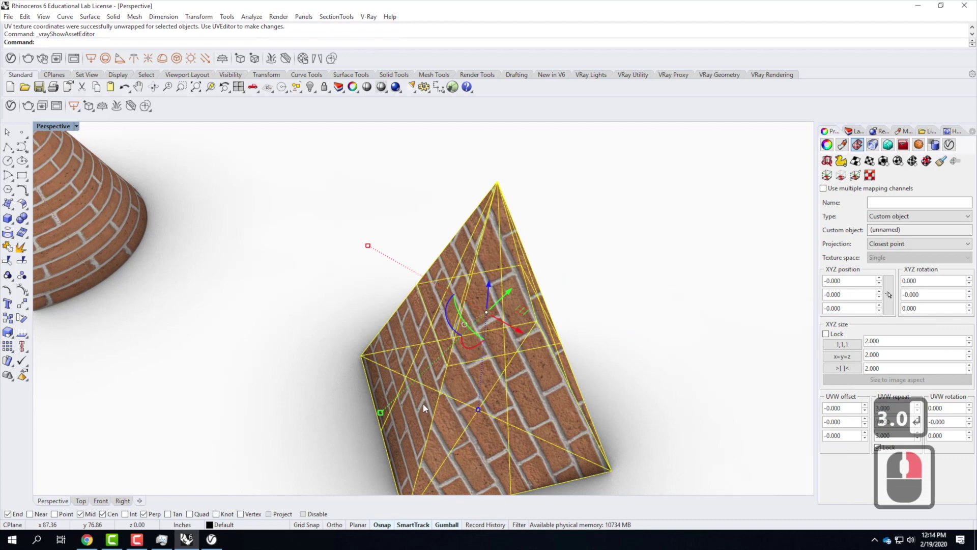
pyautogui.moveTo(491, 358); pyautogui.dragTo(283, 267, button='right')
pyautogui.moveTo(344, 384); pyautogui.dragTo(256, 286, button='right')
pyautogui.moveTo(399, 271); pyautogui.dragTo(300, 295, button='right')
pyautogui.scroll(2, 335, 202)
pyautogui.moveTo(441, 224); pyautogui.dragTo(299, 229, button='right')
pyautogui.scroll(-3, 435, 374)
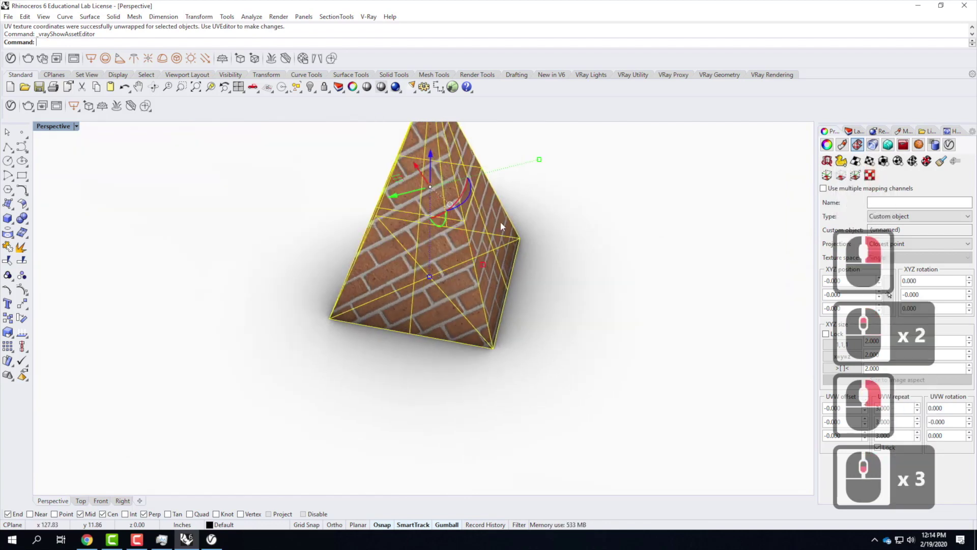
pyautogui.scroll(2, 482, 237)
pyautogui.moveTo(573, 246); pyautogui.dragTo(579, 206, button='right')
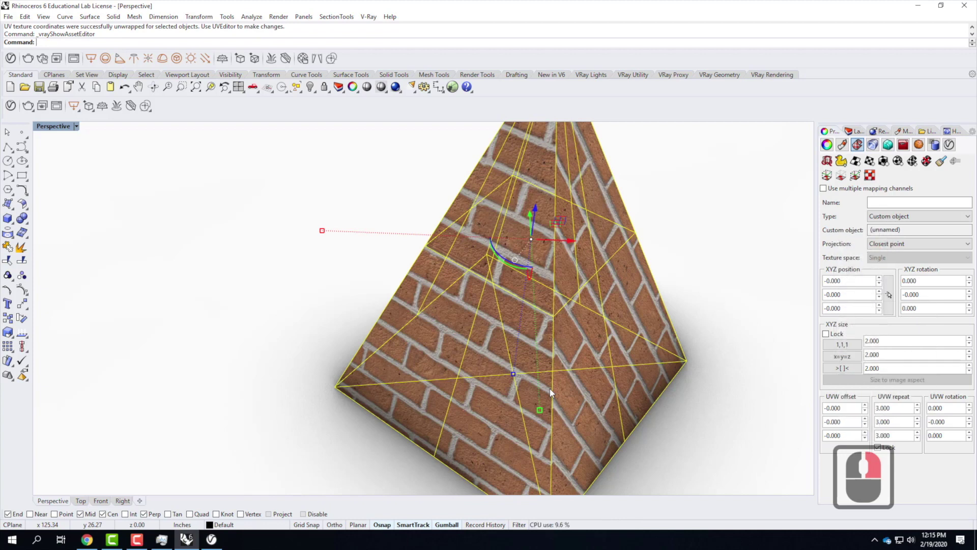
pyautogui.moveTo(631, 361); pyautogui.dragTo(340, 338, button='right')
pyautogui.click(660, 326)
pyautogui.scroll(-2, 616, 341)
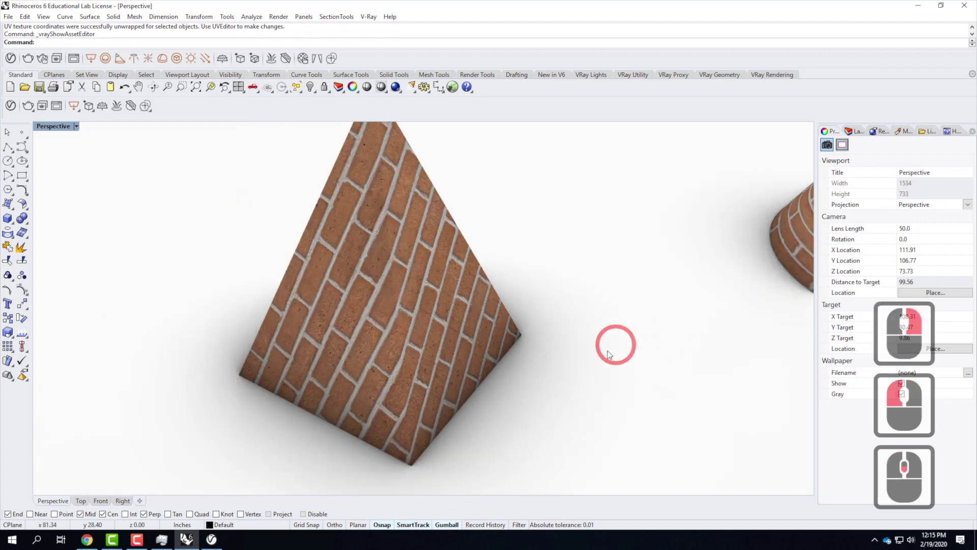
pyautogui.moveTo(395, 337); pyautogui.dragTo(432, 265, button='right')
pyautogui.moveTo(454, 377); pyautogui.dragTo(662, 376, button='right')
pyautogui.moveTo(608, 371); pyautogui.dragTo(717, 374, button='right')
pyautogui.moveTo(437, 326); pyautogui.dragTo(458, 347, button='right')
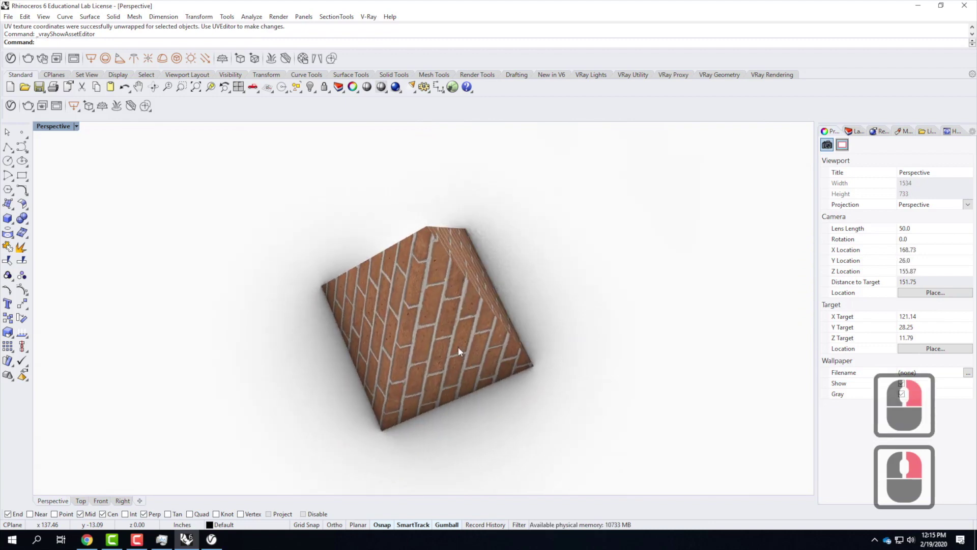
# Turn off the Gumball and start the UV Editor for the selected pyramid, drawing its rectangle on empty ground beside the pyramid.
pyautogui.click(393, 284)
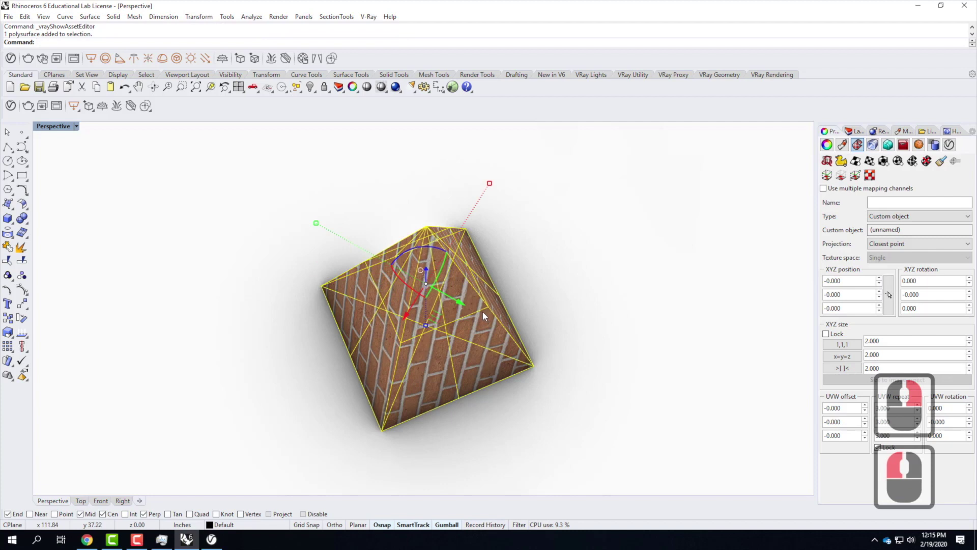
pyautogui.click(447, 524)
pyautogui.click(446, 283)
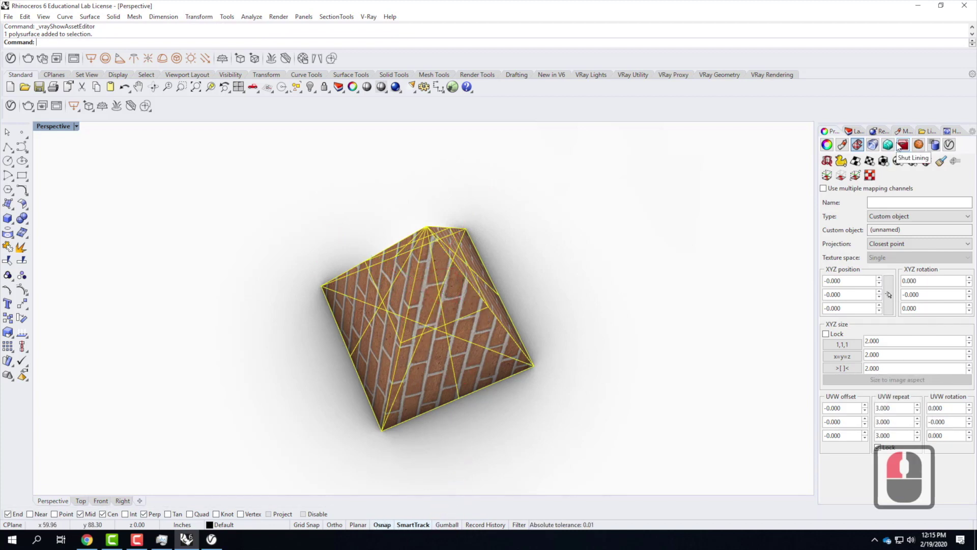
pyautogui.click(869, 176)
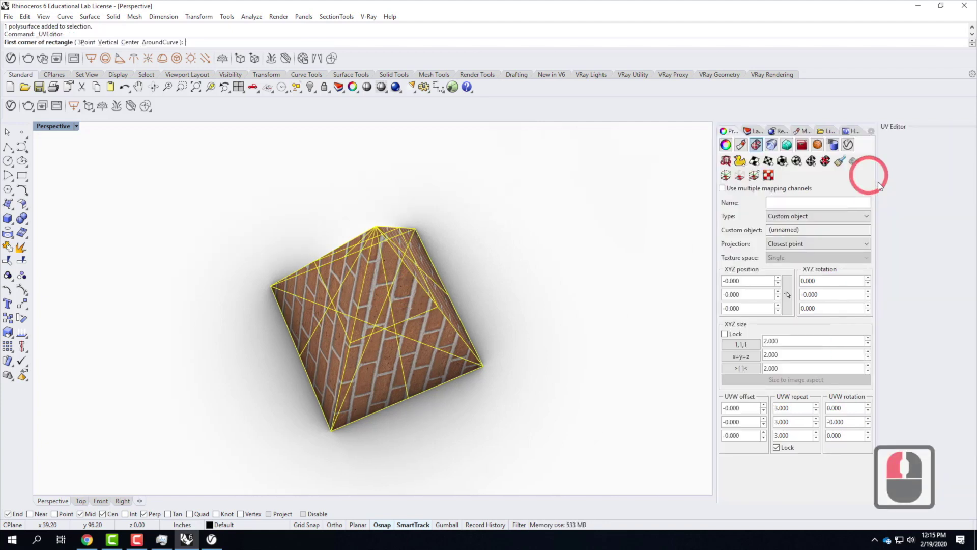
pyautogui.scroll(-9, 462, 231)
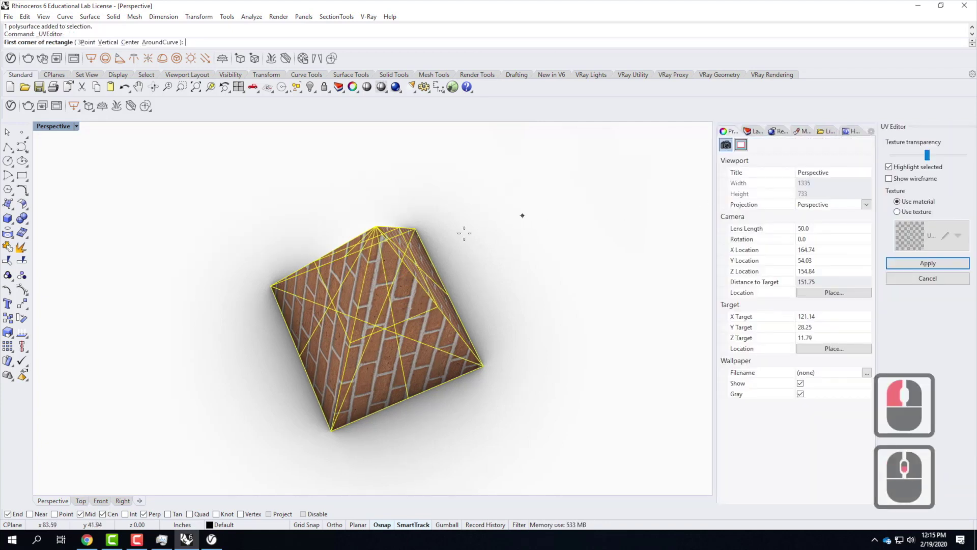
pyautogui.click(256, 241)
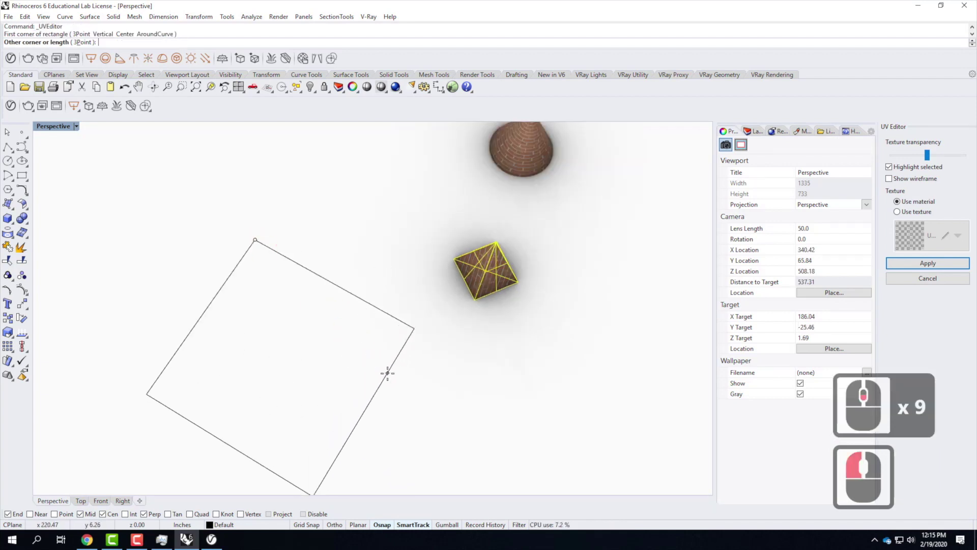
pyautogui.click(388, 373)
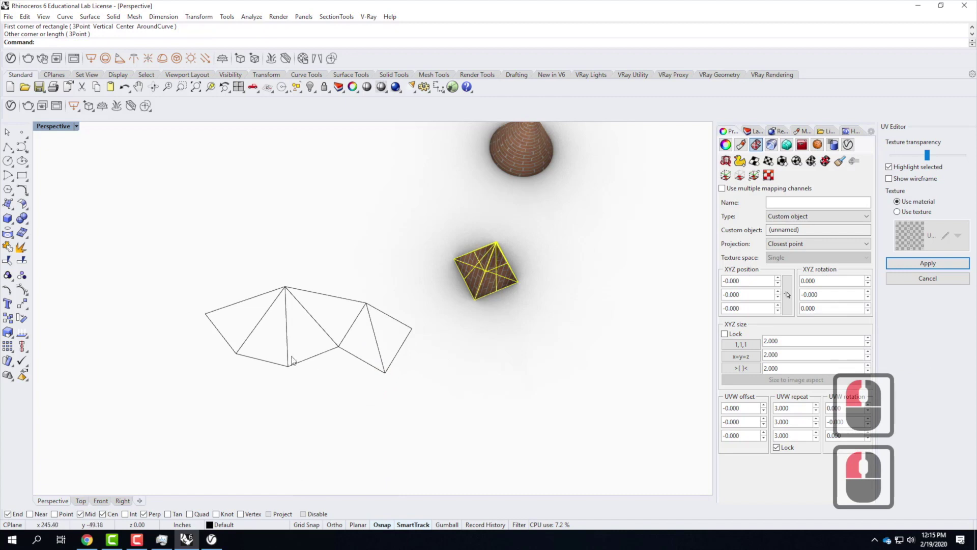
# Hide the ground plane's layer, Layer 01, to uncover the UV Editor's brick texture.
pyautogui.moveTo(292, 371); pyautogui.dragTo(379, 347, button='right')
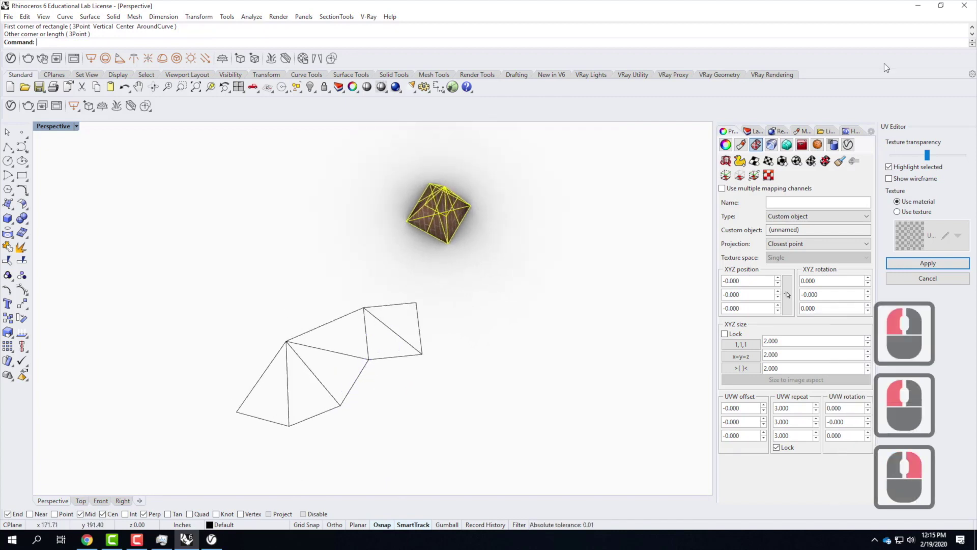
pyautogui.click(749, 131)
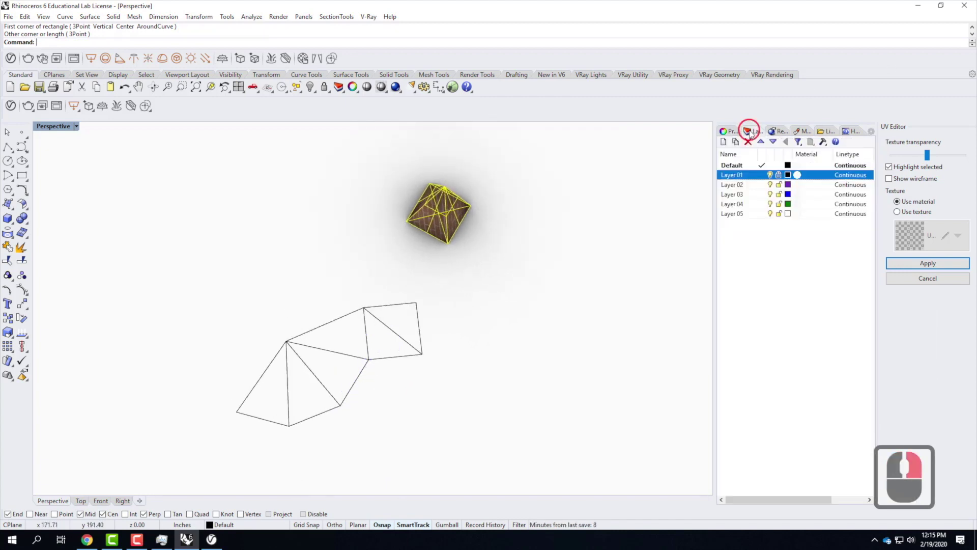
pyautogui.click(770, 175)
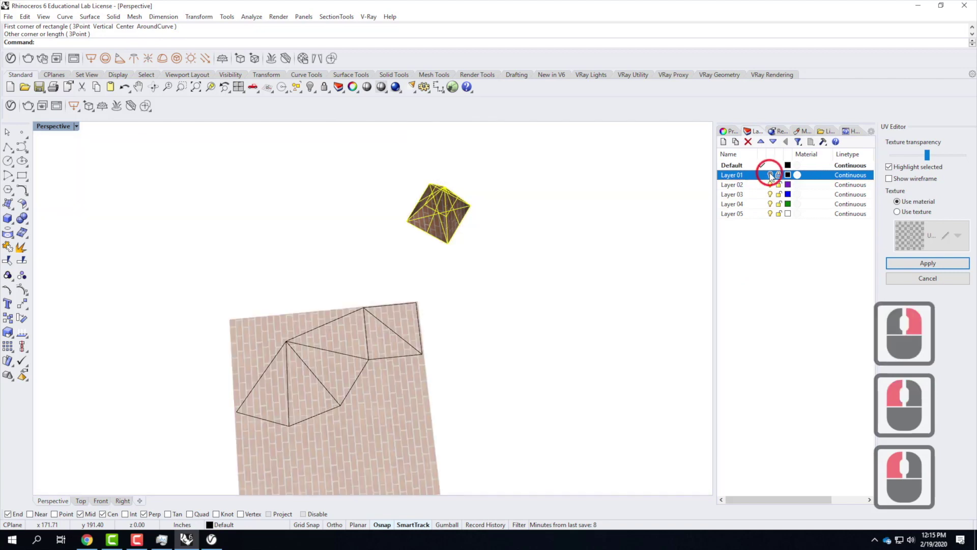
# Examine how the pyramid's unwrapped faces lie on the brick texture, highlighting the UV mesh and clearing the selection.
pyautogui.moveTo(317, 321); pyautogui.dragTo(505, 299, button='right')
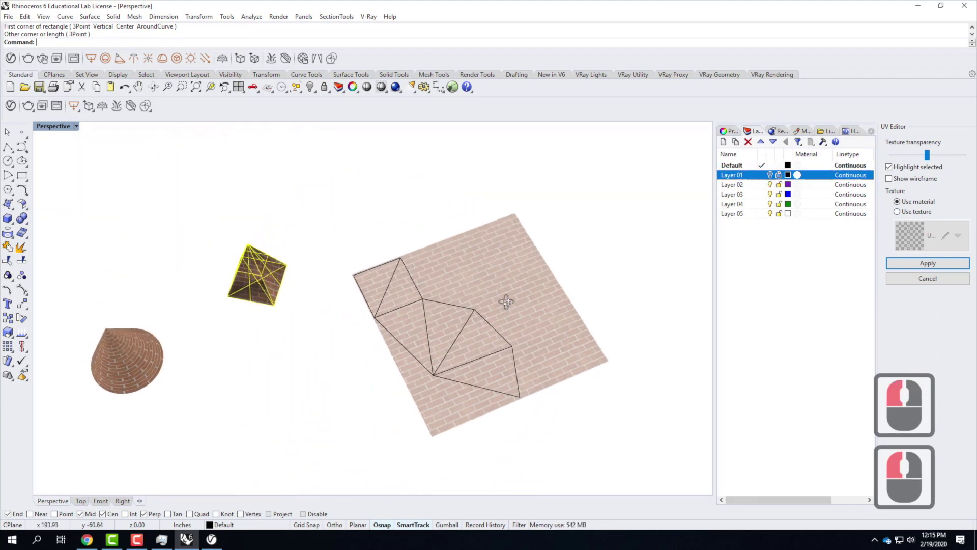
pyautogui.scroll(4, 389, 282)
pyautogui.scroll(-2, 358, 246)
pyautogui.moveTo(433, 325); pyautogui.dragTo(429, 301, button='right')
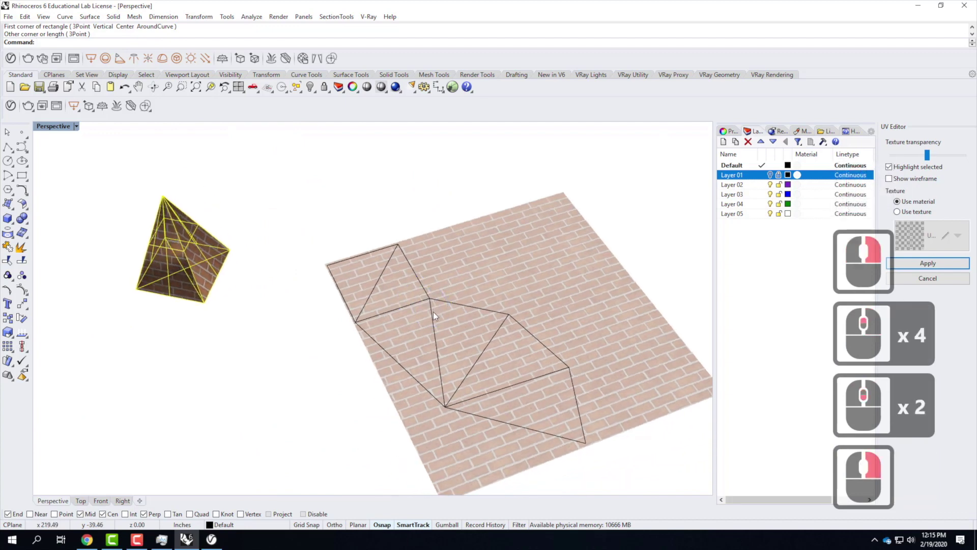
pyautogui.click(433, 312)
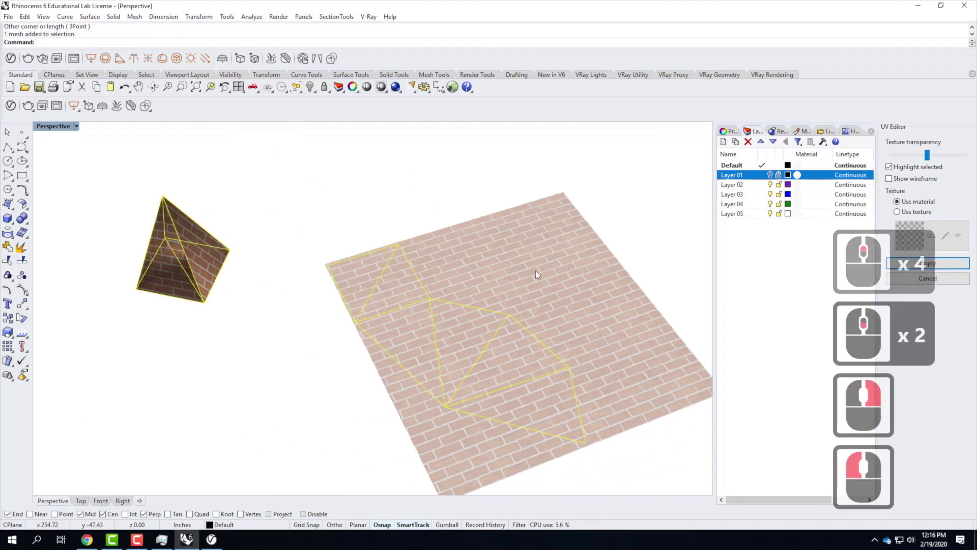
pyautogui.scroll(1, 543, 302)
pyautogui.moveTo(542, 310); pyautogui.dragTo(440, 341, button='right')
pyautogui.scroll(-3, 395, 352)
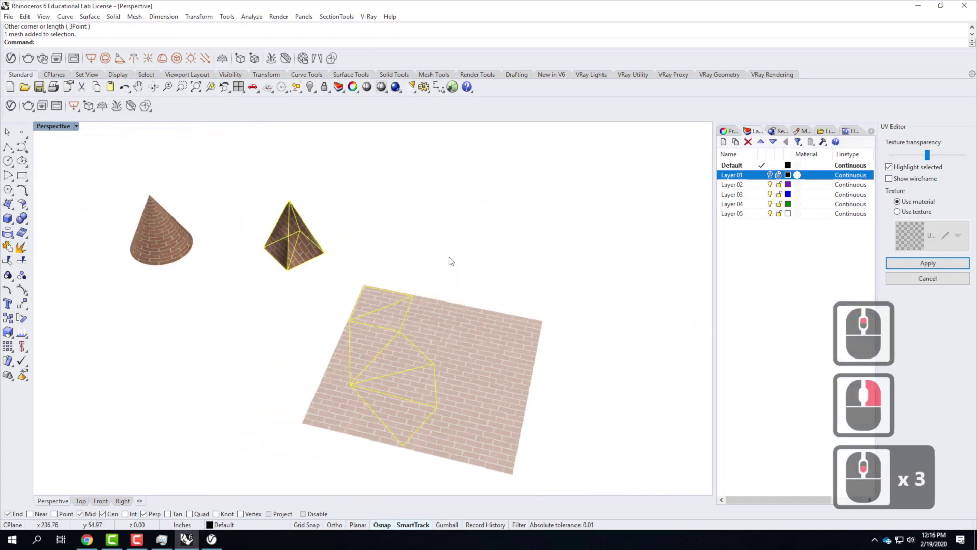
pyautogui.click(471, 301)
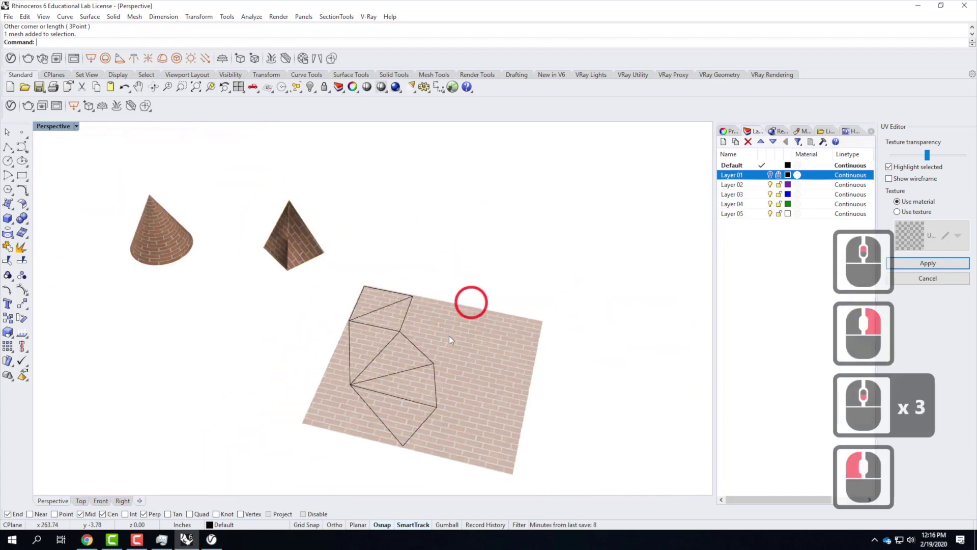
# Rotate the unwrapped mesh about the square face's inner corner so the adjoining triangle's base edge runs parallel to the brick courses.
pyautogui.click(422, 355)
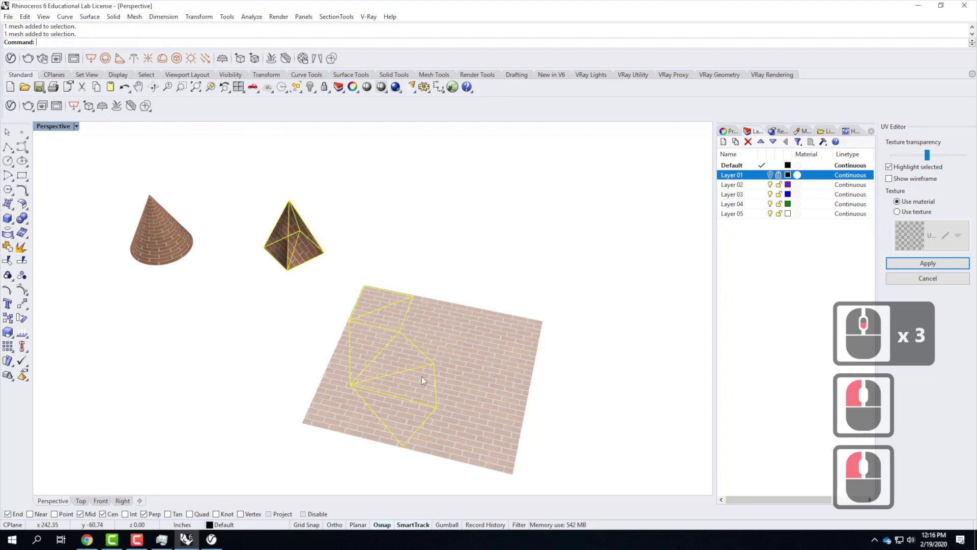
pyautogui.scroll(3, 429, 399)
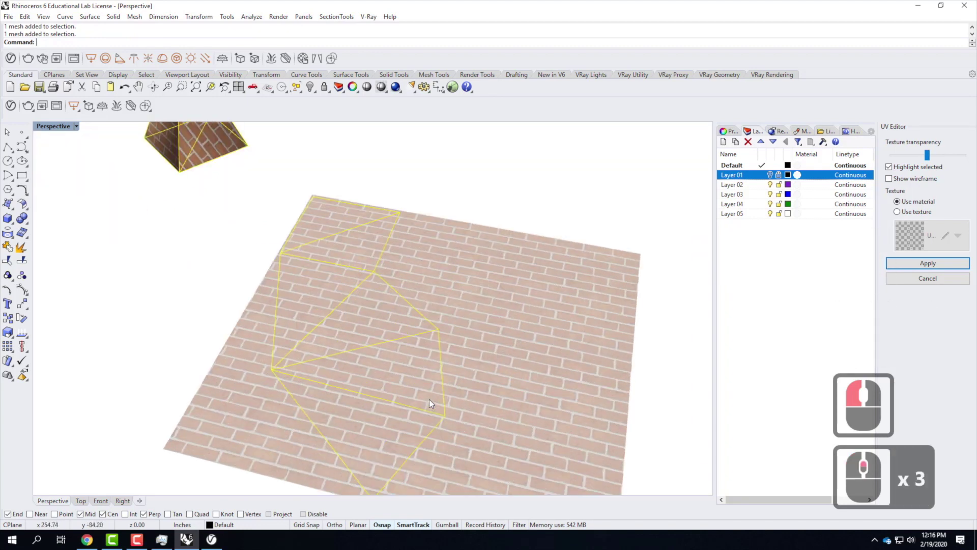
pyautogui.write('rotate')
pyautogui.press('Return')
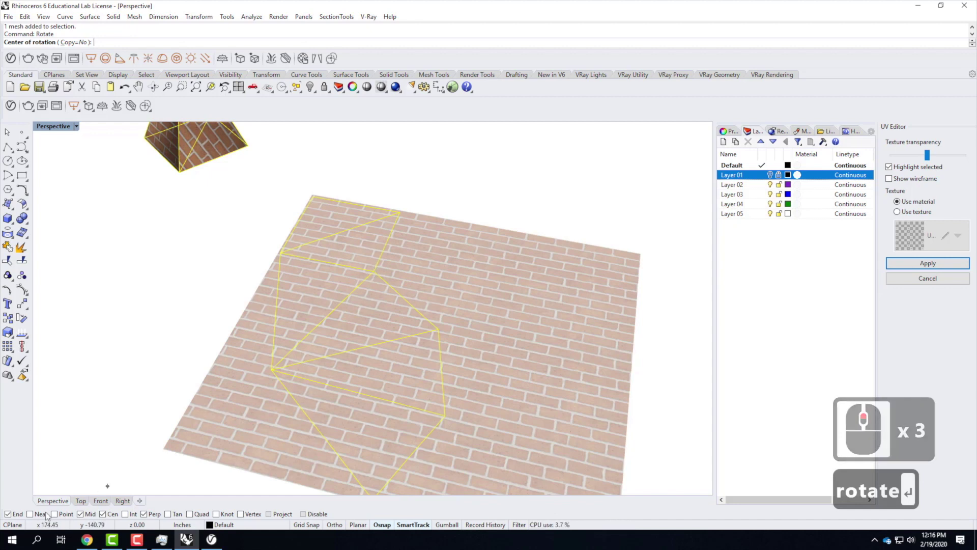
pyautogui.click(380, 275)
pyautogui.click(441, 329)
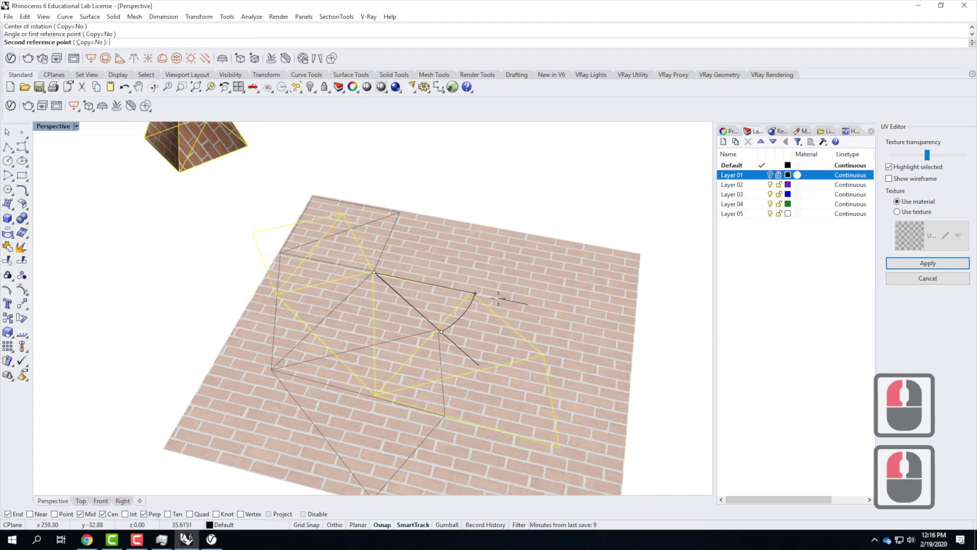
pyautogui.click(499, 298)
# Examine the brick direction on the pyramid's sides and compare it with the rotated UV mesh and the cone.
pyautogui.scroll(-2, 199, 183)
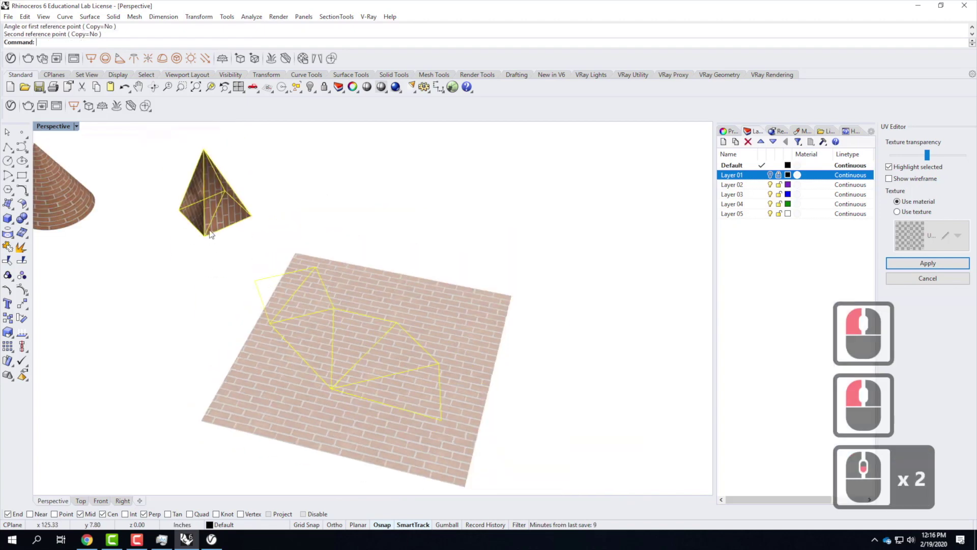
pyautogui.scroll(4, 216, 162)
pyautogui.moveTo(215, 162); pyautogui.dragTo(163, 240, button='right')
pyautogui.scroll(-3, 356, 213)
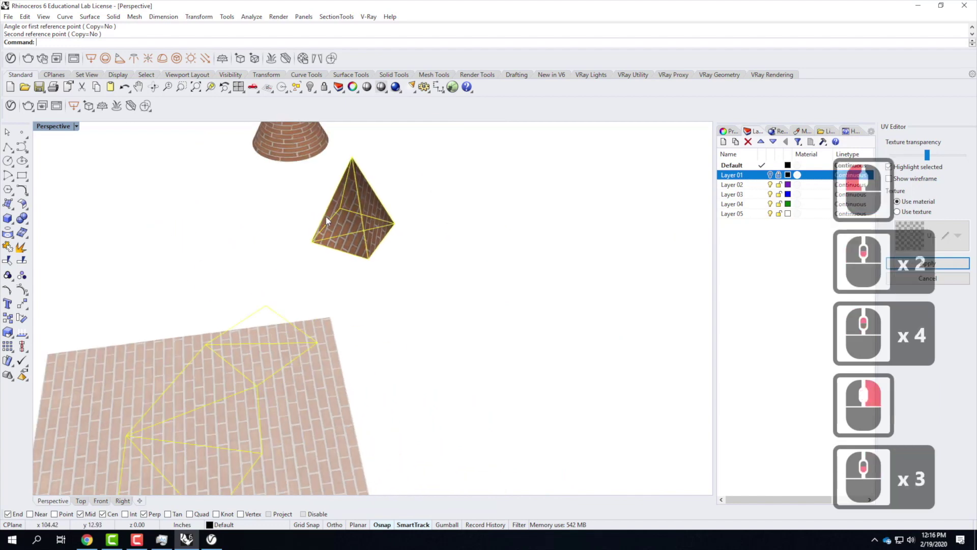
pyautogui.scroll(5, 381, 212)
pyautogui.scroll(-9, 381, 215)
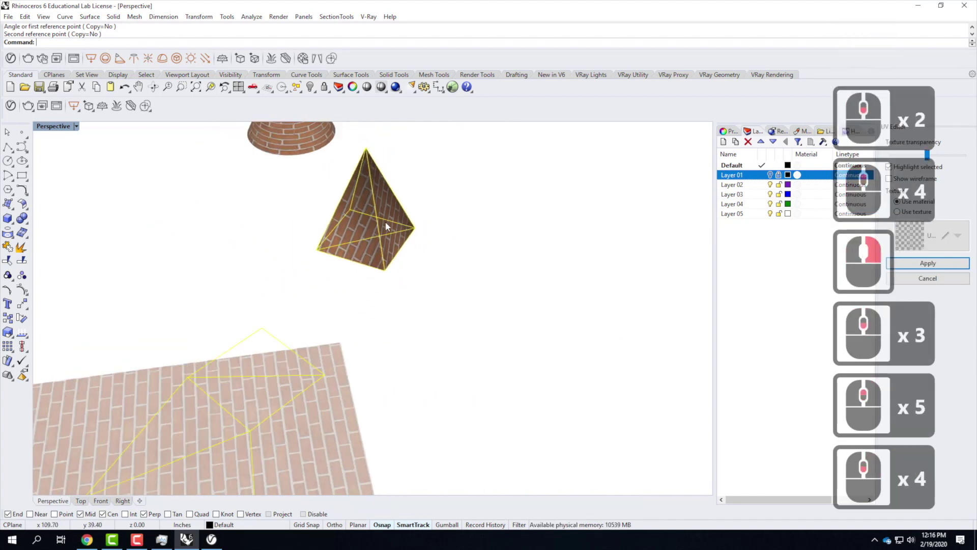
pyautogui.moveTo(291, 338); pyautogui.dragTo(399, 367, button='right')
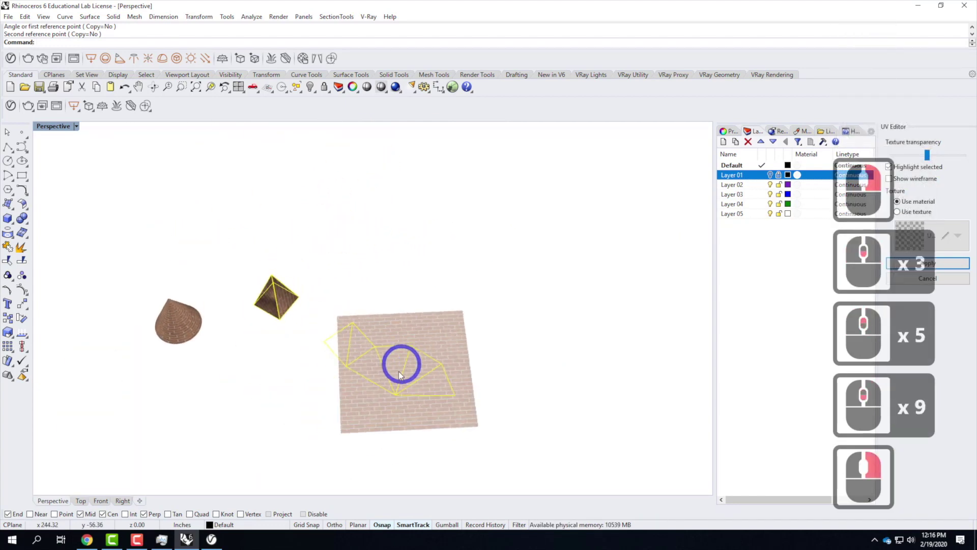
pyautogui.scroll(5, 398, 367)
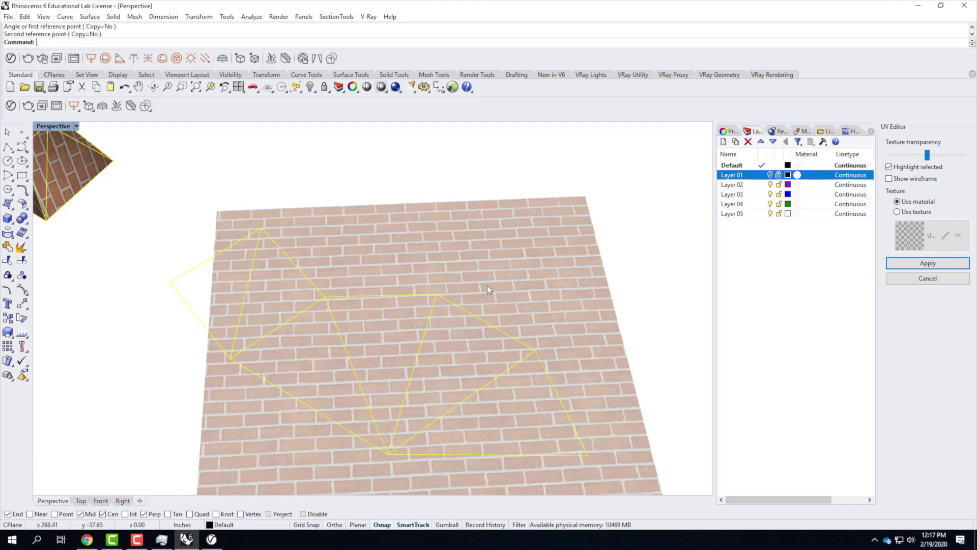
pyautogui.scroll(-2, 531, 224)
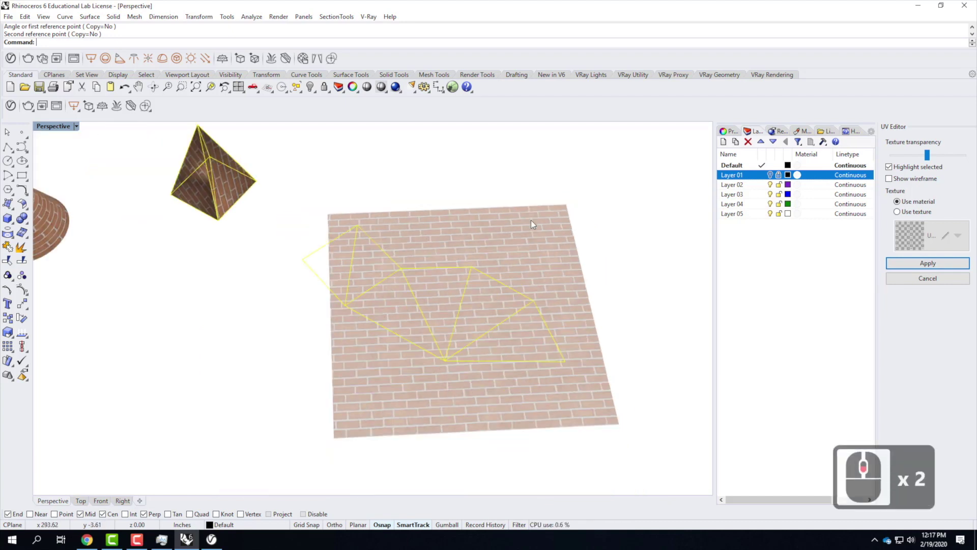
pyautogui.scroll(-2, 557, 269)
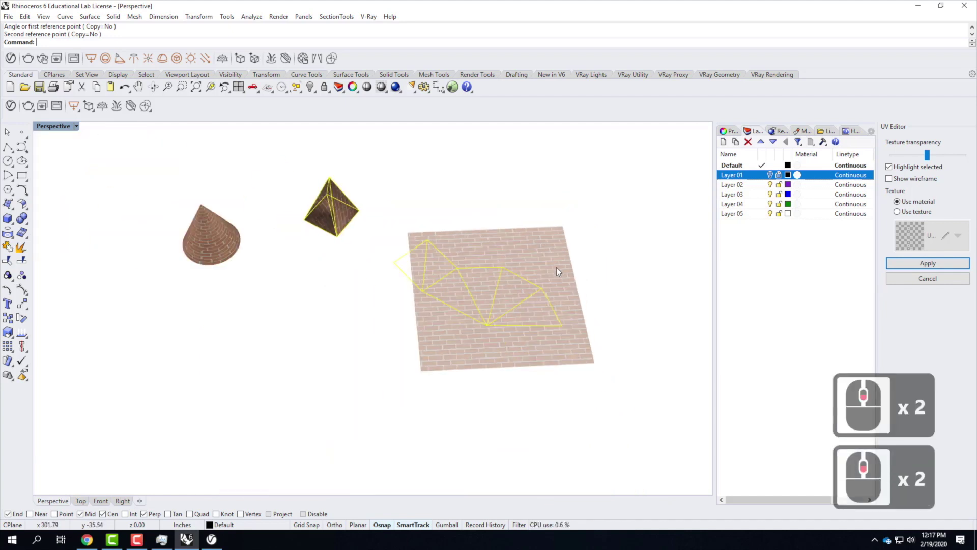
pyautogui.scroll(4, 219, 242)
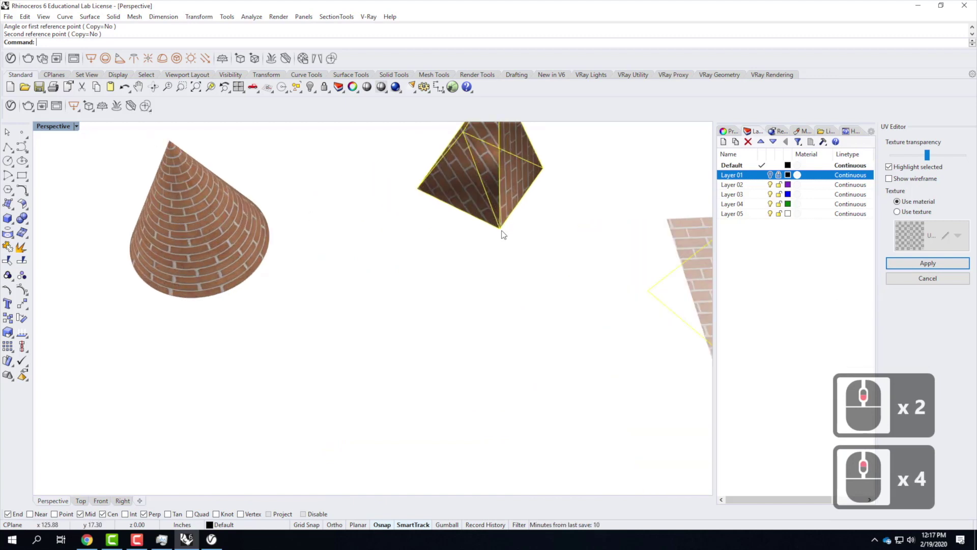
pyautogui.scroll(-2, 393, 301)
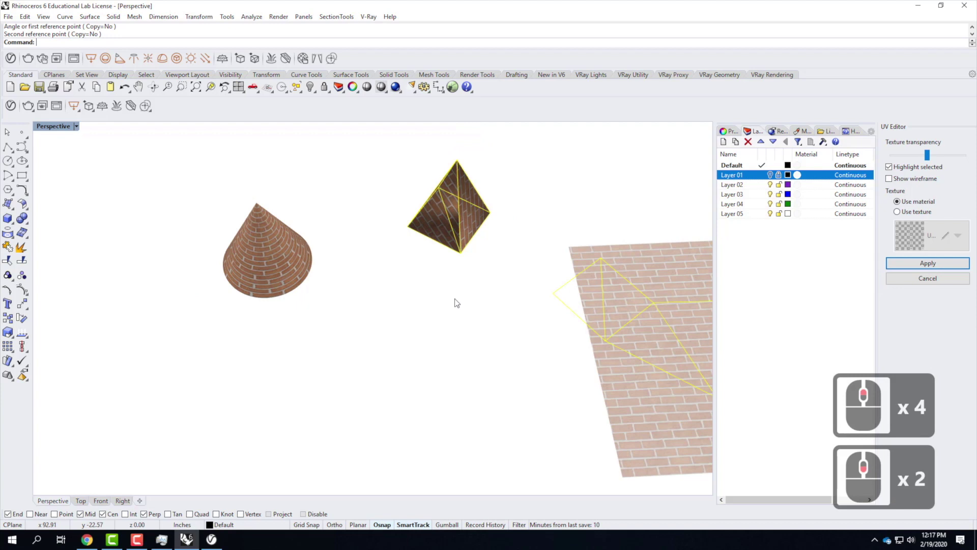
pyautogui.scroll(-2, 504, 306)
pyautogui.scroll(3, 561, 307)
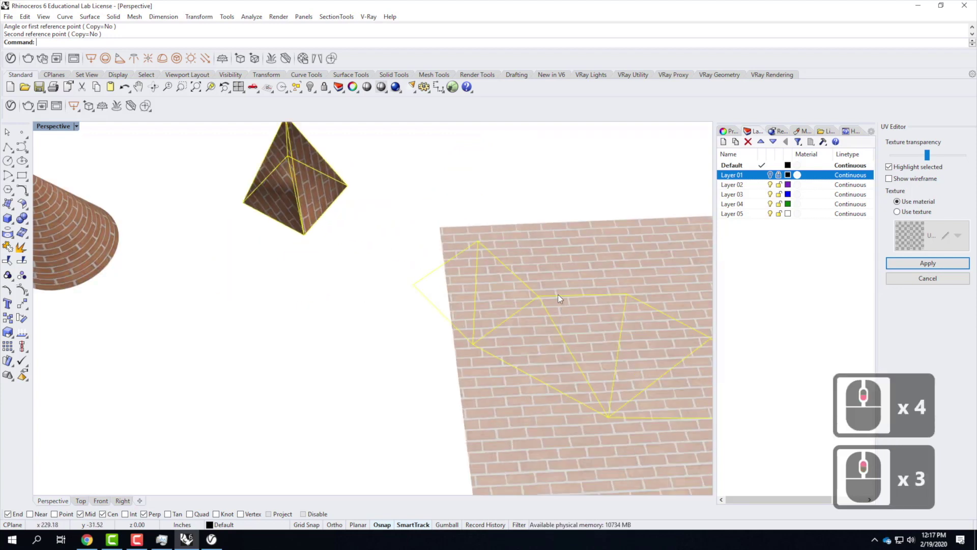
# Apply the rotated UV layout to the pyramid and close the UV Editor.
pyautogui.click(938, 263)
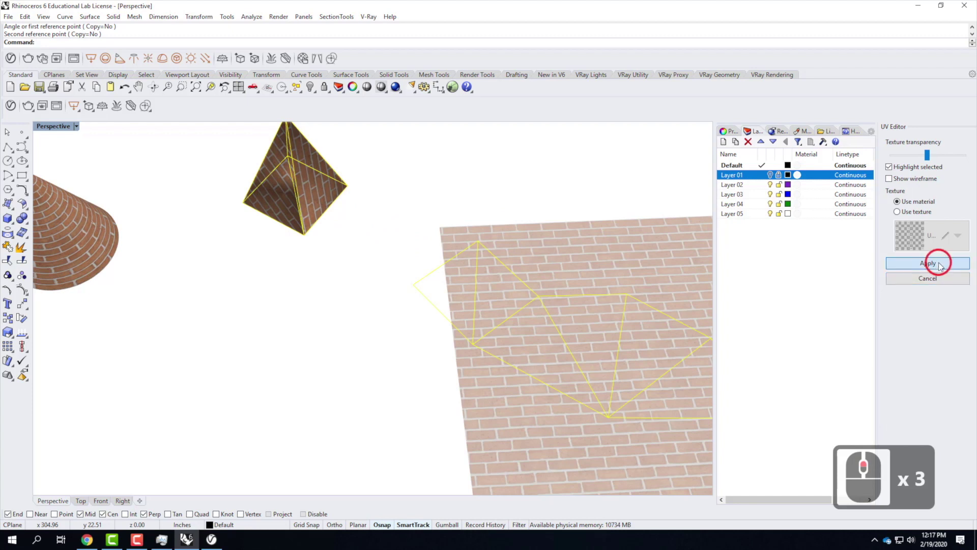
pyautogui.scroll(-2, 423, 371)
pyautogui.scroll(4, 401, 255)
pyautogui.scroll(2, 401, 251)
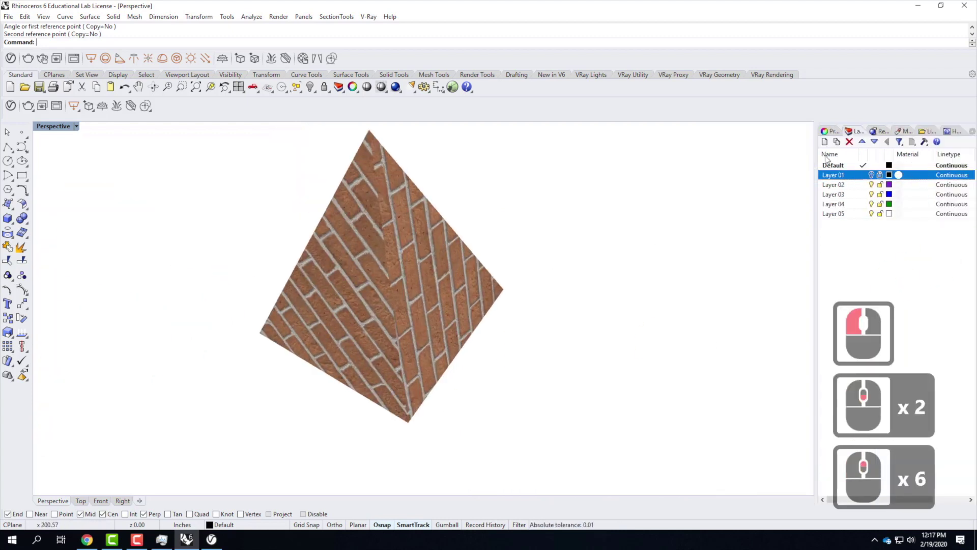
# Show the ground plane's layer, Layer 01, again and inspect the brick courses around the pyramid and cone.
pyautogui.click(871, 175)
pyautogui.scroll(-3, 660, 331)
pyautogui.moveTo(656, 332); pyautogui.dragTo(394, 336, button='right')
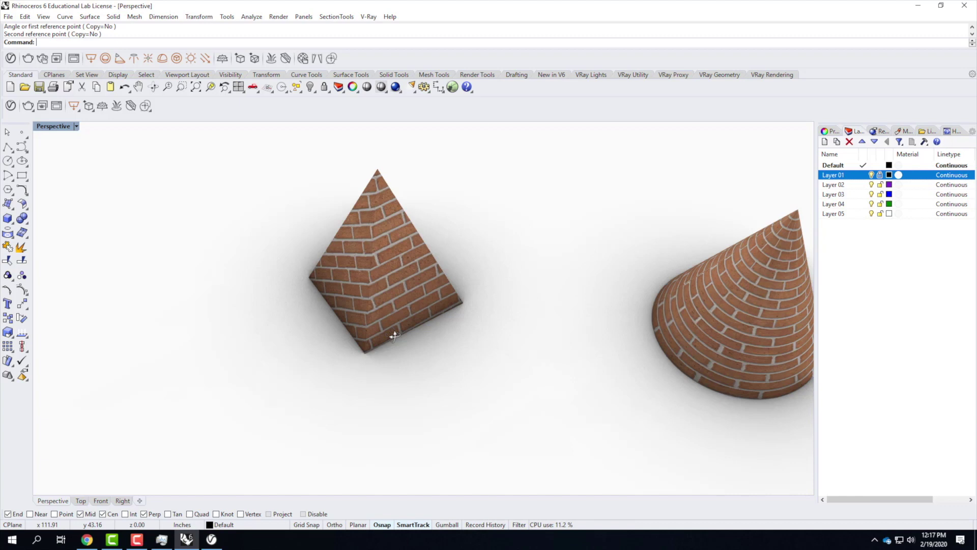
pyautogui.scroll(-3, 276, 345)
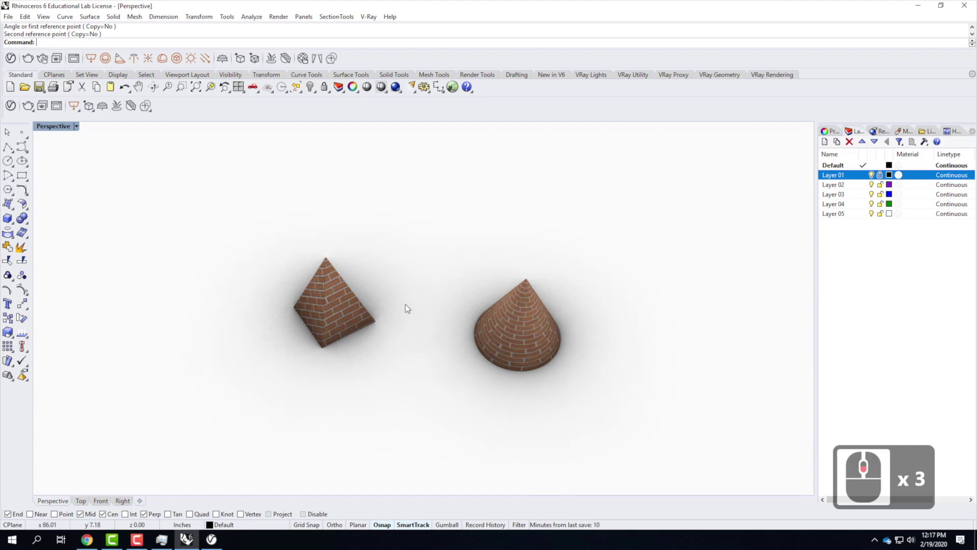
pyautogui.scroll(1, 422, 367)
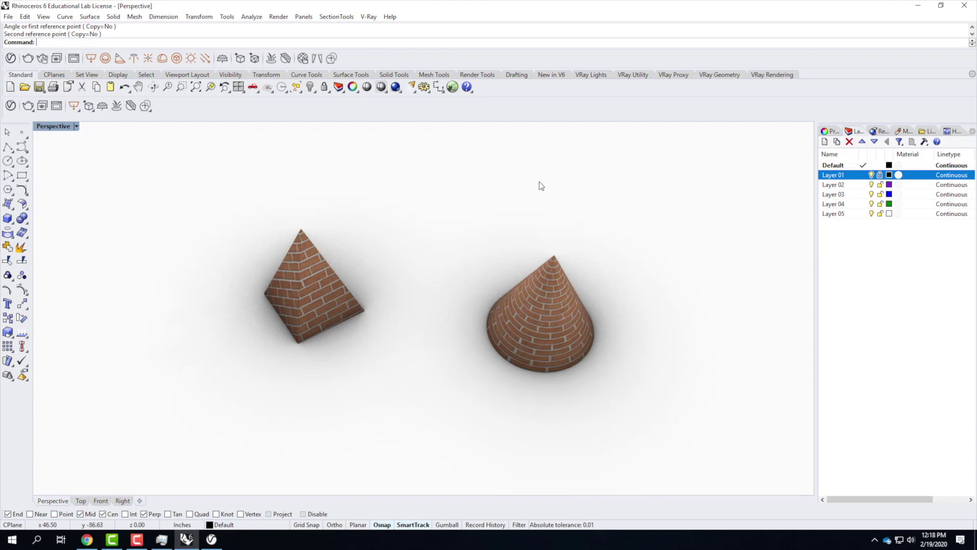
# Start opening another model, discarding the unsaved changes to the current one.
pyautogui.click(8, 16)
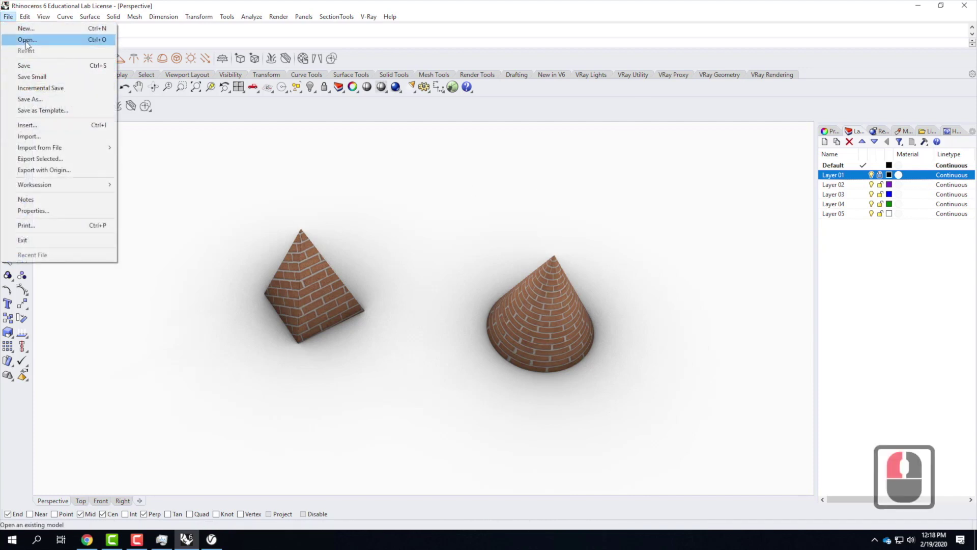
pyautogui.click(26, 40)
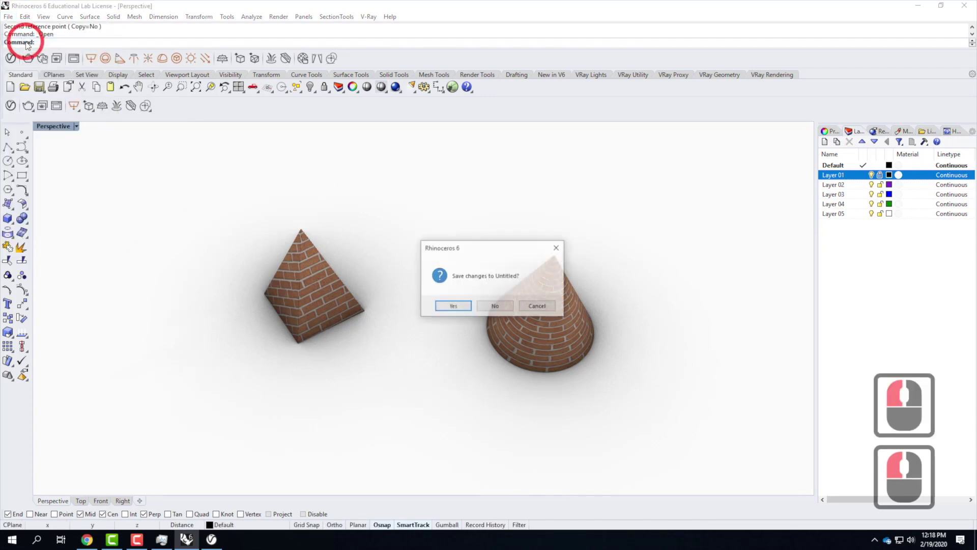
pyautogui.click(501, 306)
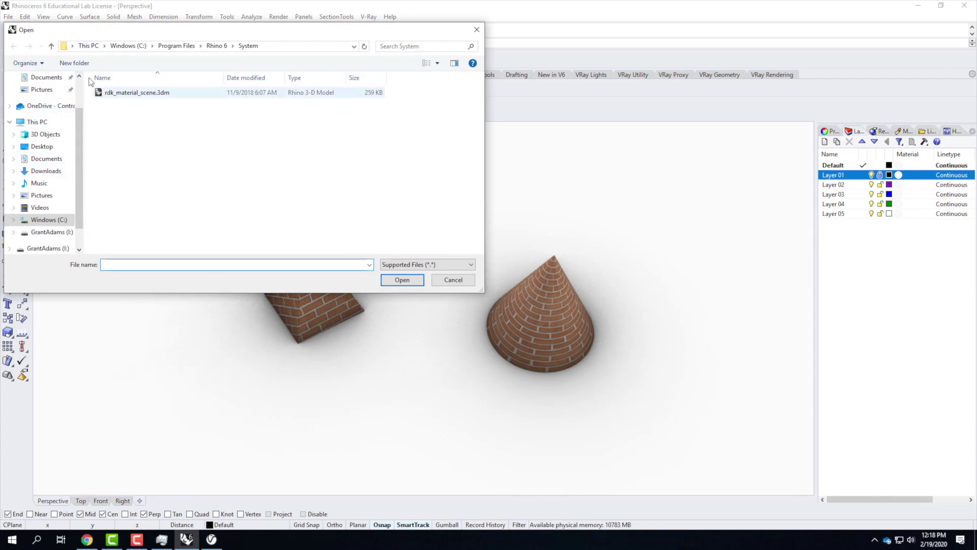
# Open Ex205 - S2020.3dm from OneDrive's Live Demonstrations folder, under Live - A136 Exercises and Ex205 - Modeling Components (Day 1).
pyautogui.click(50, 106)
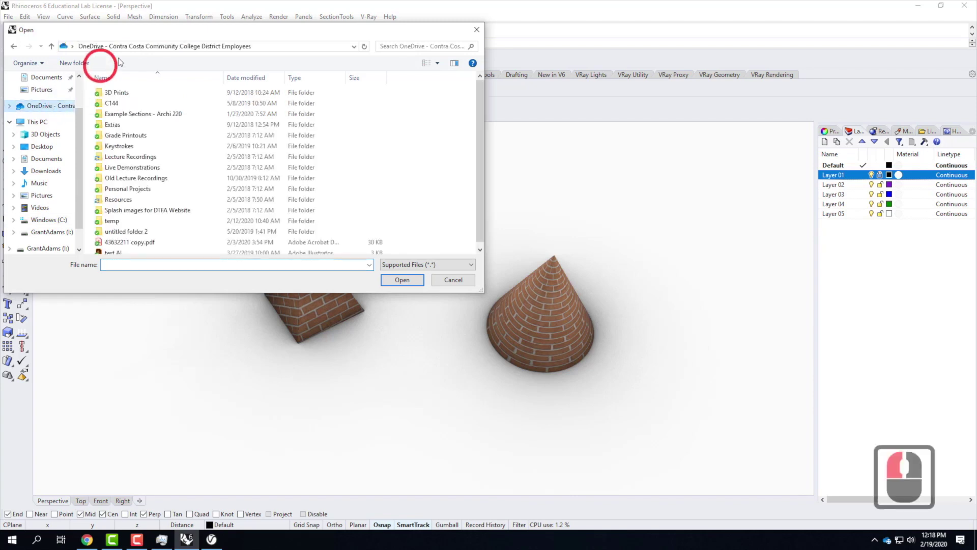
pyautogui.doubleClick(138, 168)
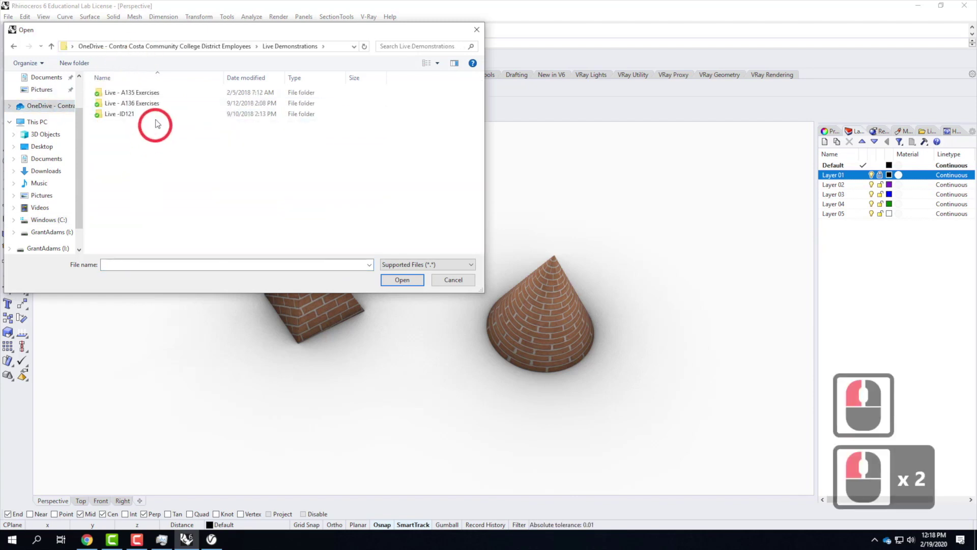
pyautogui.doubleClick(131, 103)
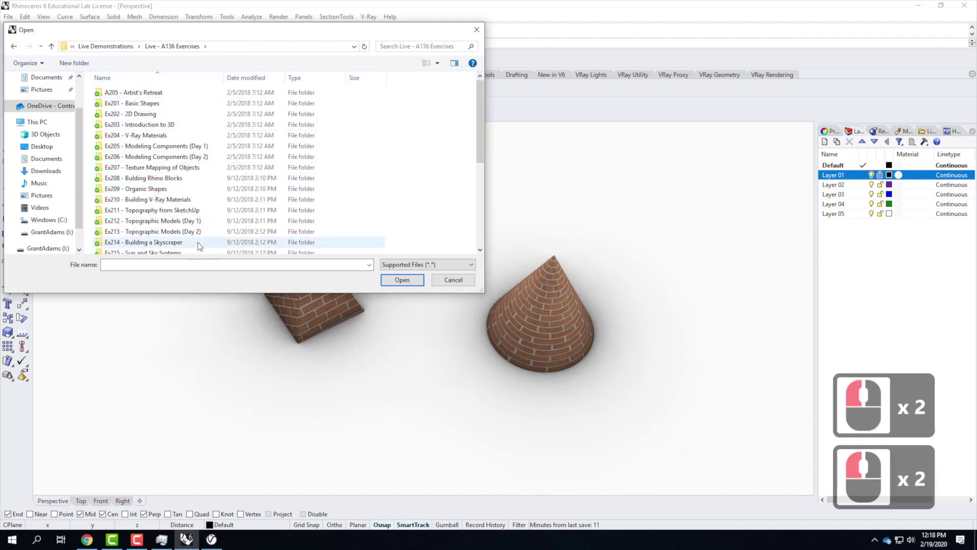
pyautogui.doubleClick(173, 148)
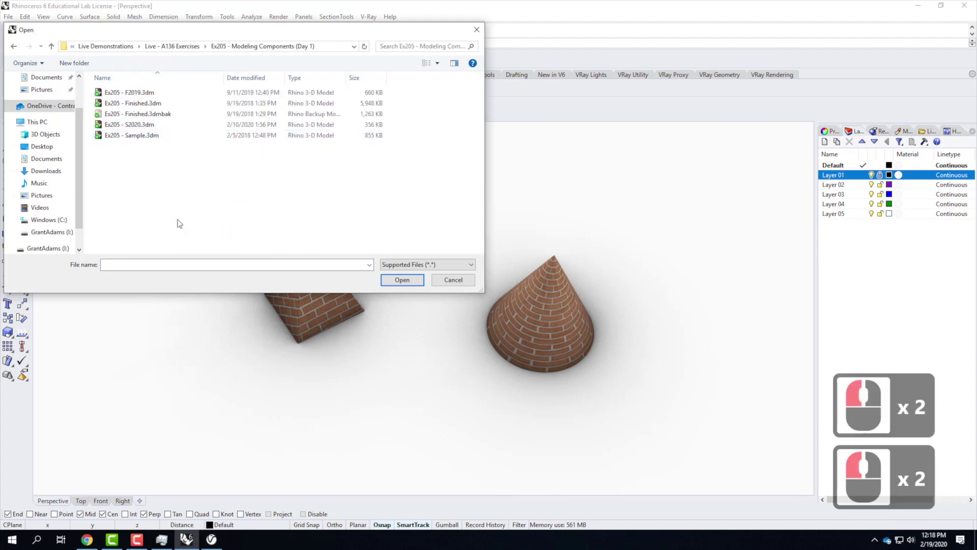
pyautogui.click(137, 125)
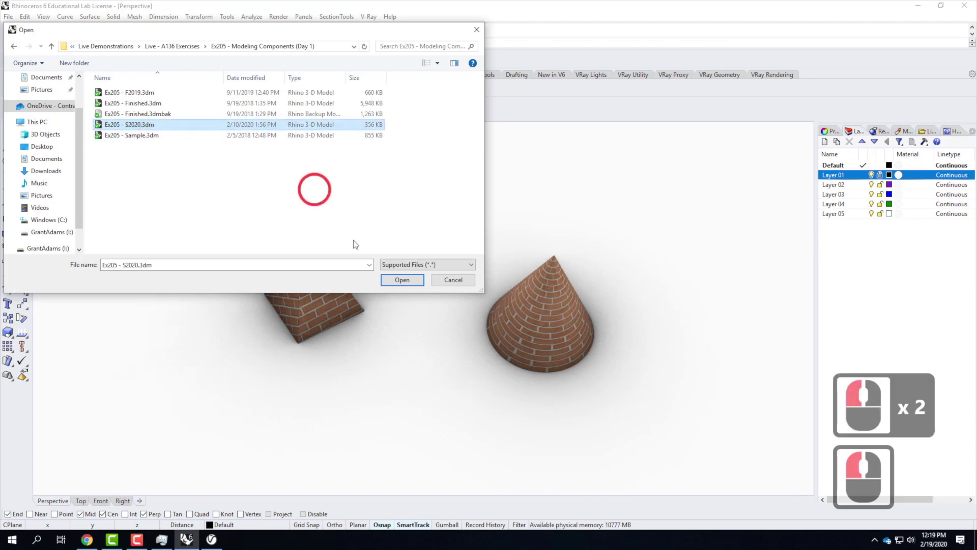
pyautogui.click(402, 280)
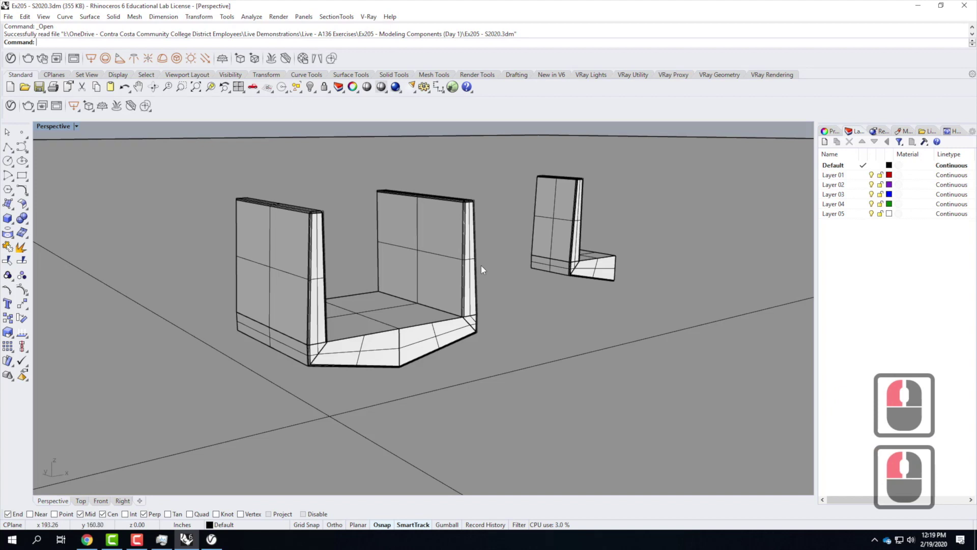
pyautogui.scroll(-2, 285, 352)
pyautogui.moveTo(412, 297); pyautogui.dragTo(250, 297, button='right')
pyautogui.scroll(2, 225, 264)
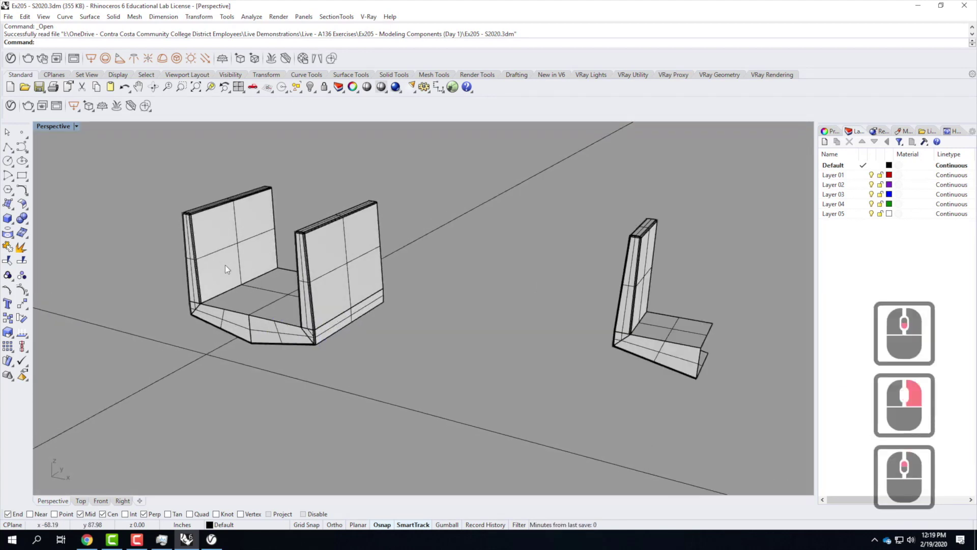
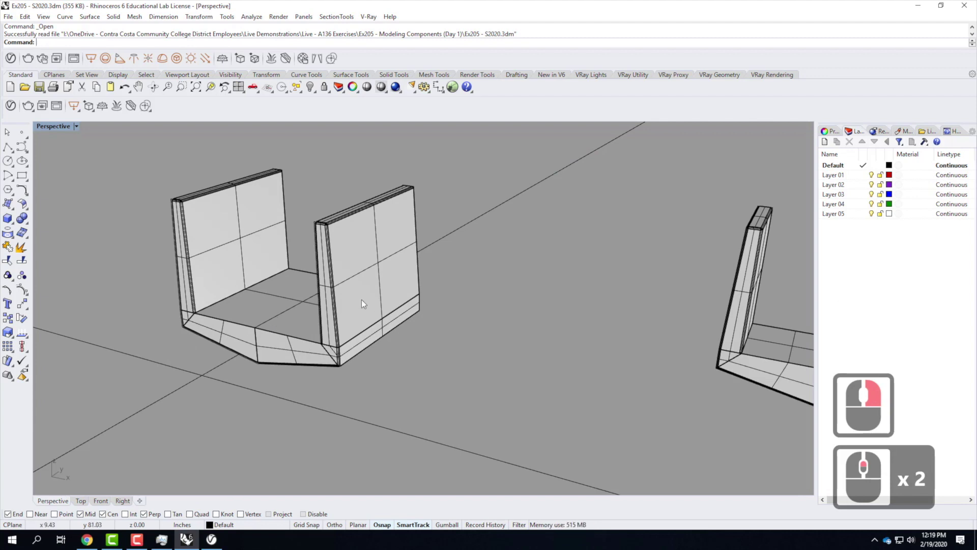
# Delete the large ground surface beneath the two modeled components.
pyautogui.scroll(-2, 363, 355)
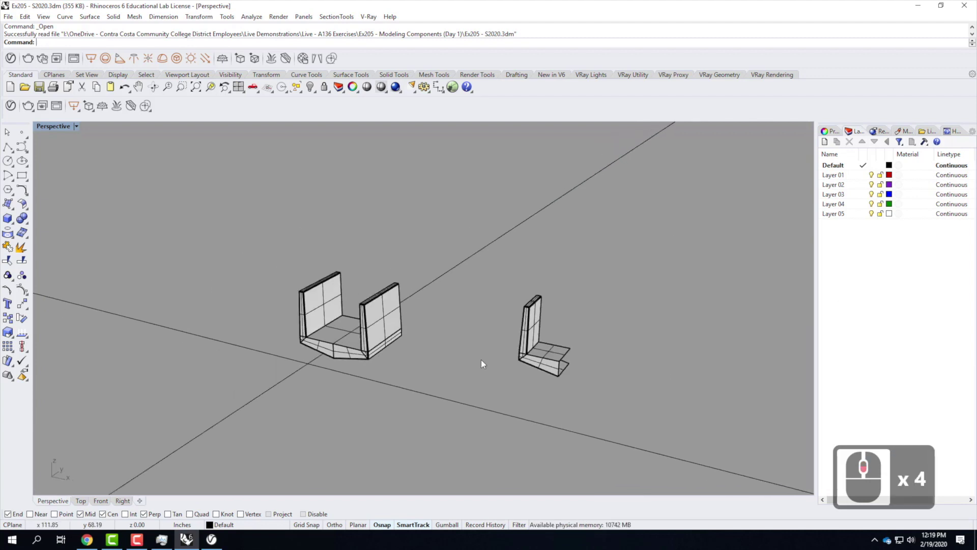
pyautogui.scroll(-1, 481, 359)
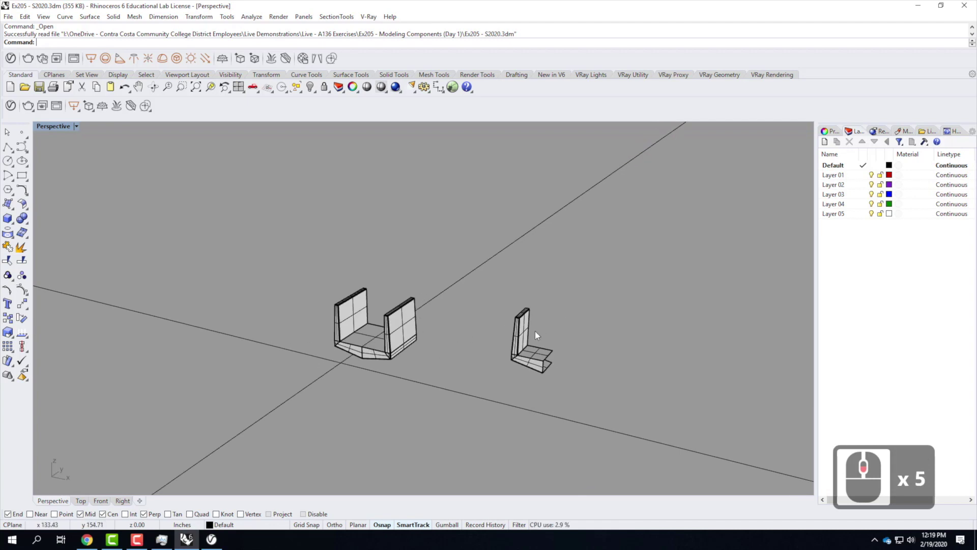
pyautogui.moveTo(592, 261); pyautogui.dragTo(523, 338)
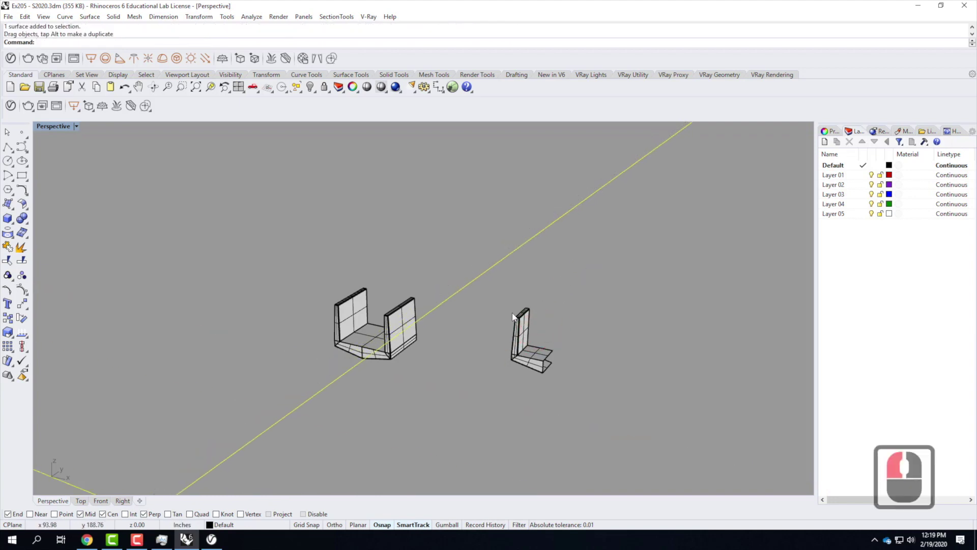
pyautogui.press('Delete')
# Delete the partial component beside the complete bridge, including all its curves and surfaces.
pyautogui.click(520, 323)
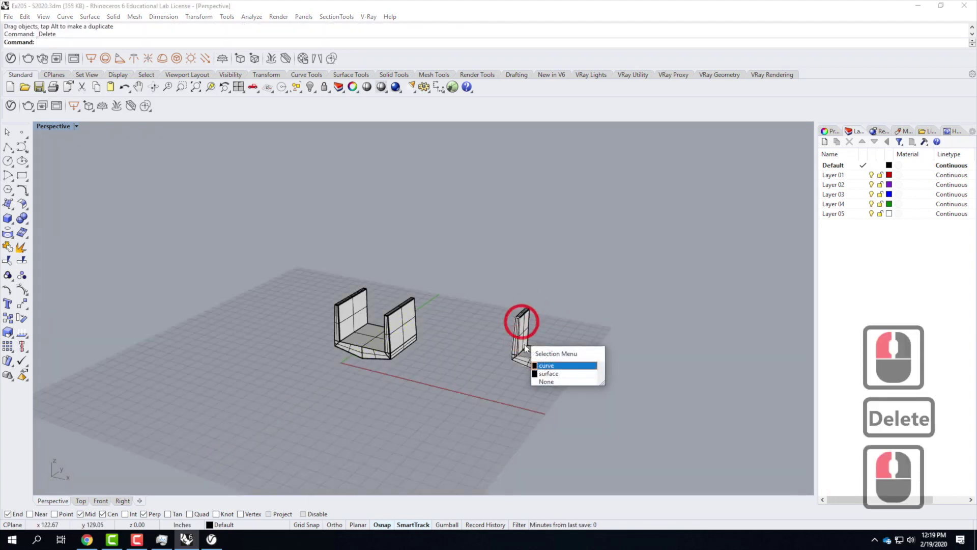
pyautogui.click(500, 276)
pyautogui.moveTo(463, 257); pyautogui.dragTo(605, 420)
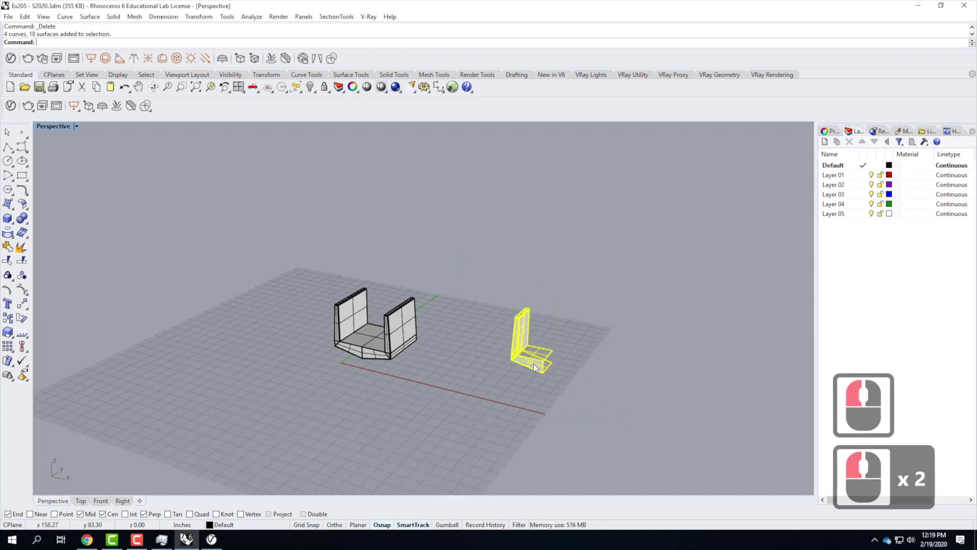
pyautogui.press('Delete')
# Select the remaining bridge geometry and rename the Default layer to Bridge.
pyautogui.moveTo(275, 249); pyautogui.dragTo(518, 430)
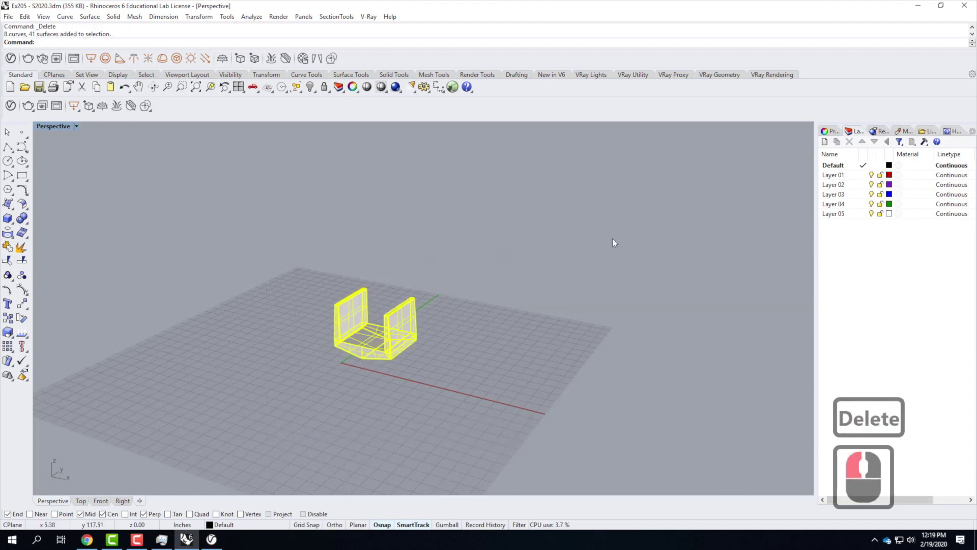
pyautogui.click(837, 166)
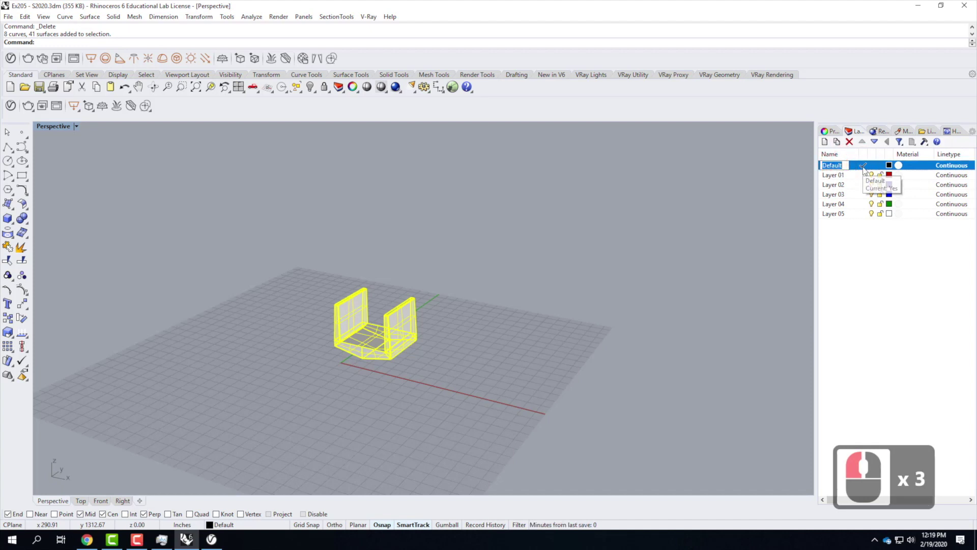
pyautogui.write('Bridge')
pyautogui.press('Return')
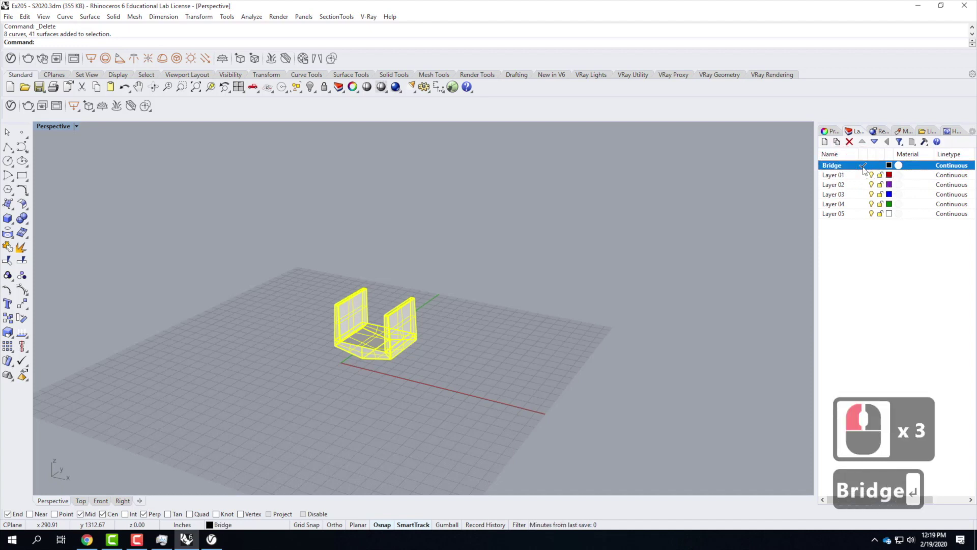
# Delete the unused layers Layer 01 through Layer 05.
pyautogui.click(837, 175)
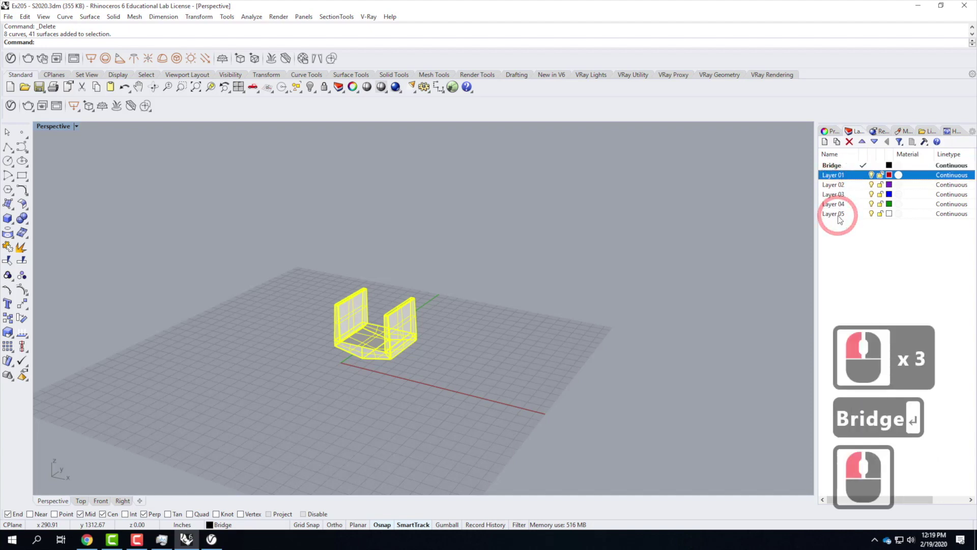
pyautogui.keyDown('shift'); pyautogui.click(834, 213); pyautogui.keyUp('shift')
pyautogui.click(848, 141)
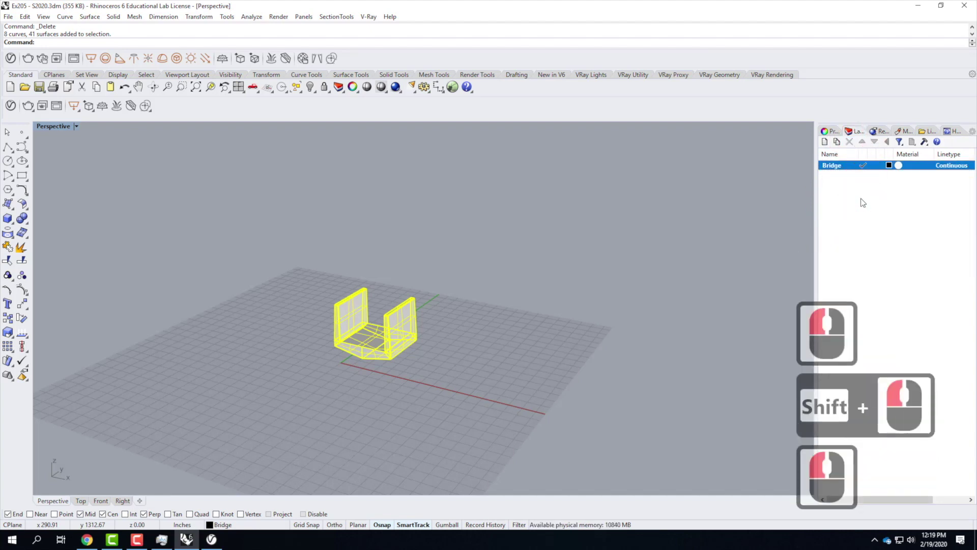
# Examine the bridge's front inner corner where the side wall meets the floor.
pyautogui.scroll(4, 312, 380)
pyautogui.click(355, 341)
pyautogui.scroll(1, 388, 302)
pyautogui.scroll(3, 388, 302)
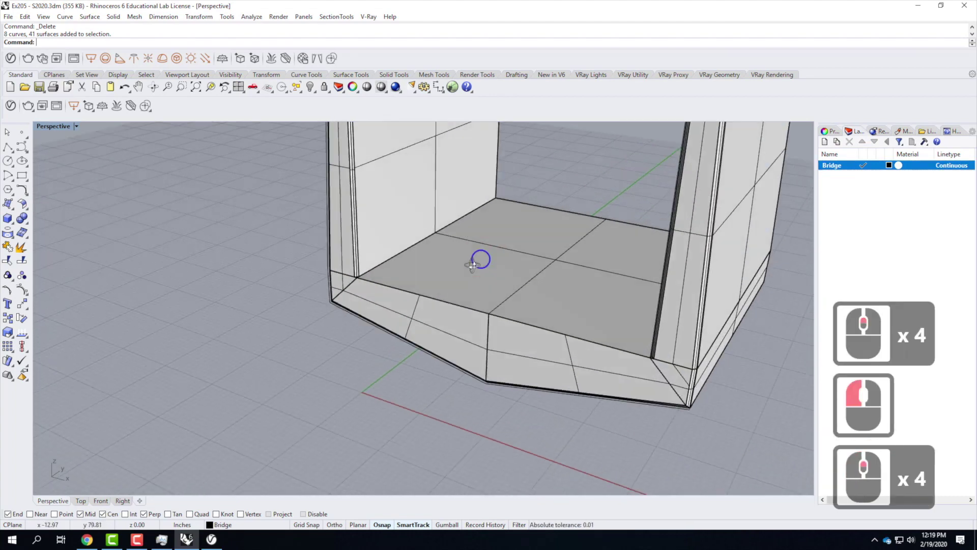
pyautogui.moveTo(416, 303); pyautogui.dragTo(380, 302, button='right')
pyautogui.scroll(5, 363, 296)
pyautogui.scroll(2, 362, 296)
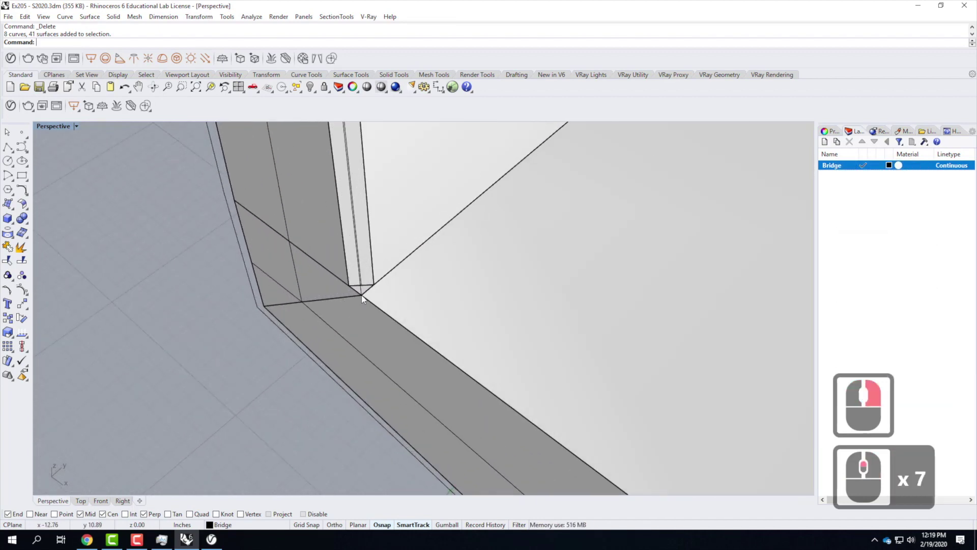
pyautogui.scroll(-12, 355, 295)
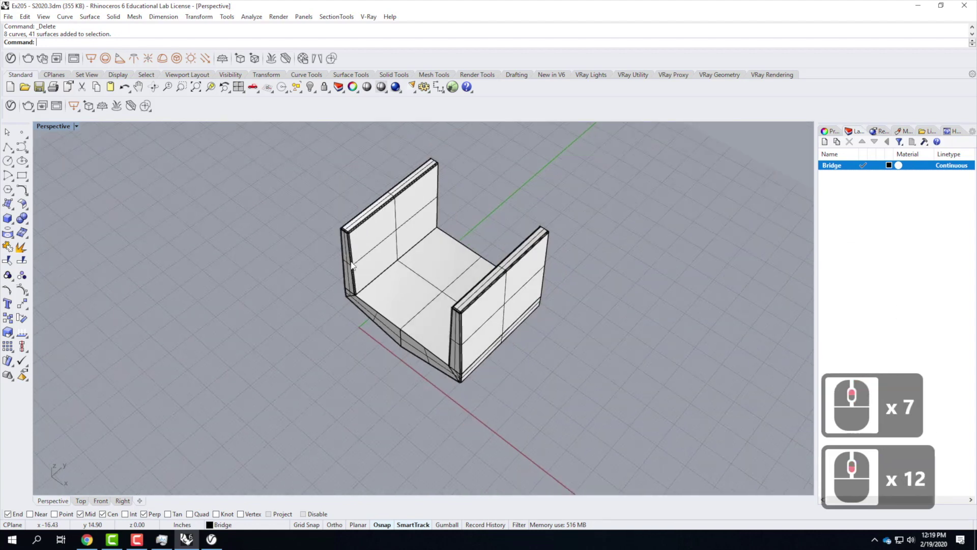
# Move all the bridge geometry from the front inner floor corner to the origin, 0,0,0.
pyautogui.moveTo(299, 161); pyautogui.dragTo(639, 441)
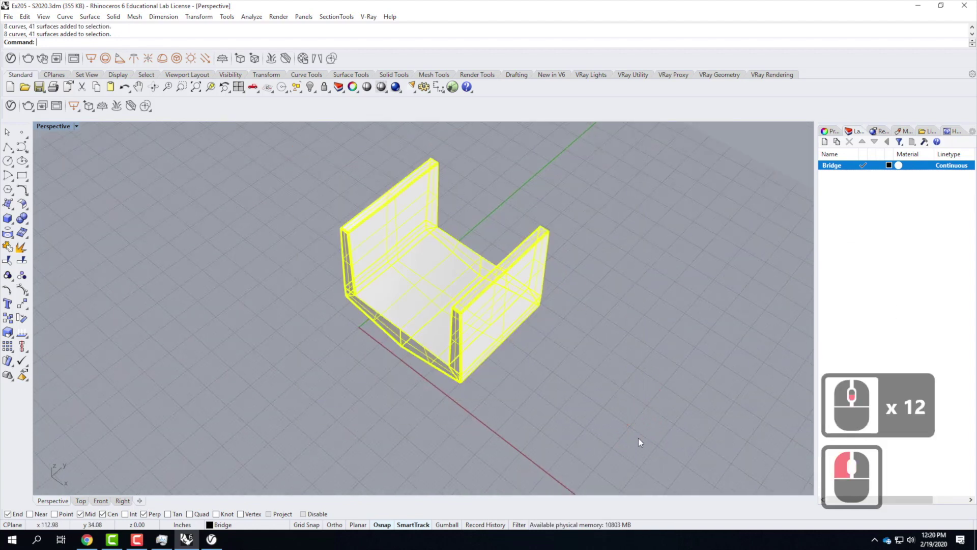
pyautogui.write('move')
pyautogui.press('Return')
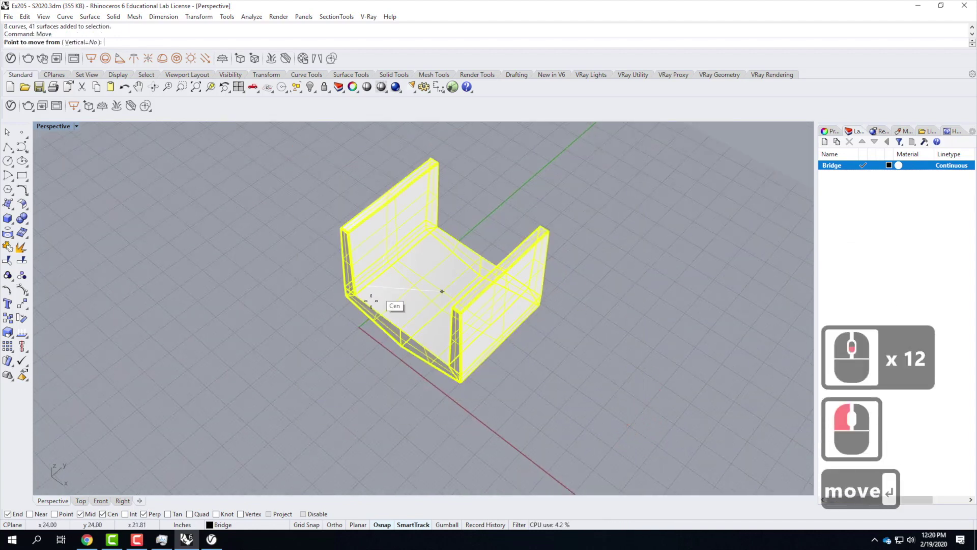
pyautogui.scroll(11, 372, 301)
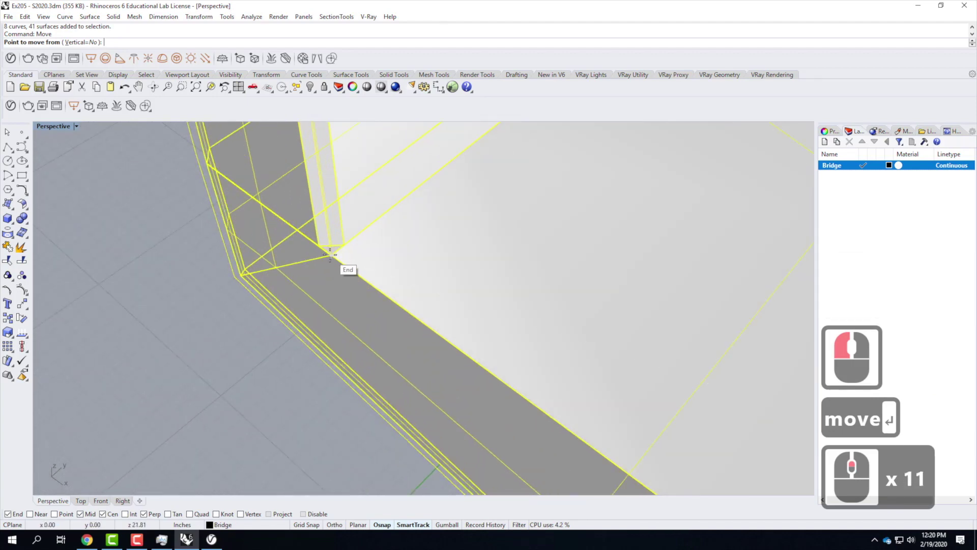
pyautogui.click(329, 254)
pyautogui.write('0,0,0')
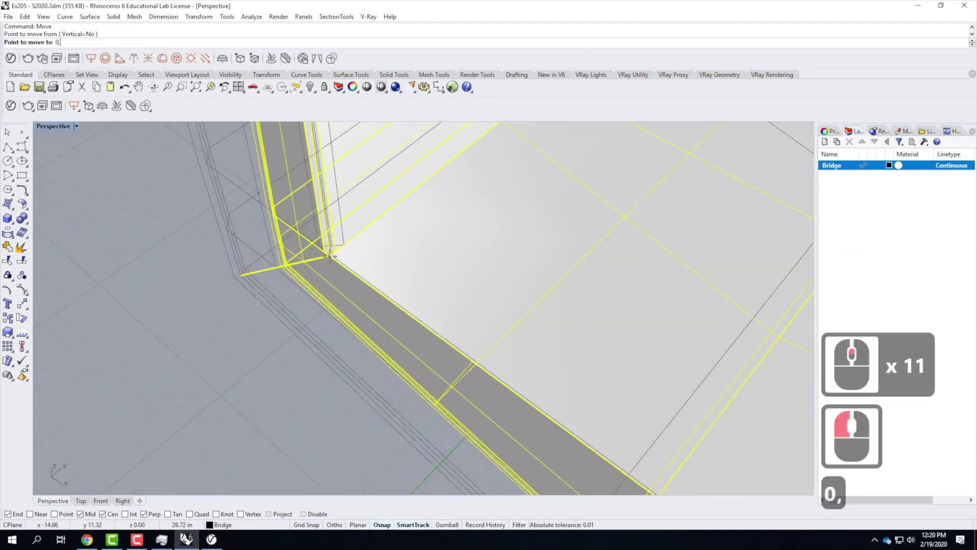
pyautogui.press('Return')
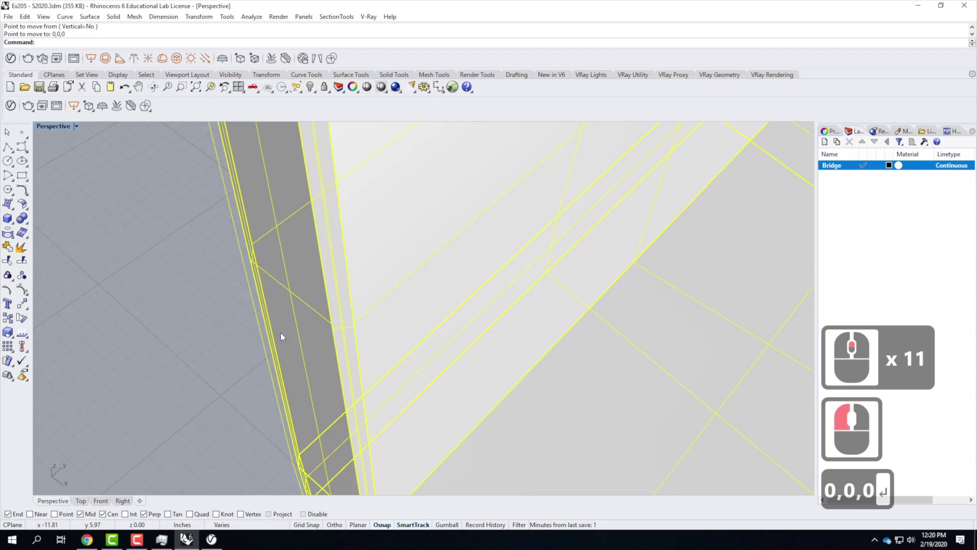
# Deselect the moved bridge and check the position of its inner floor corner and overall placement on the grid.
pyautogui.scroll(-9, 245, 332)
pyautogui.click(566, 242)
pyautogui.click(355, 400)
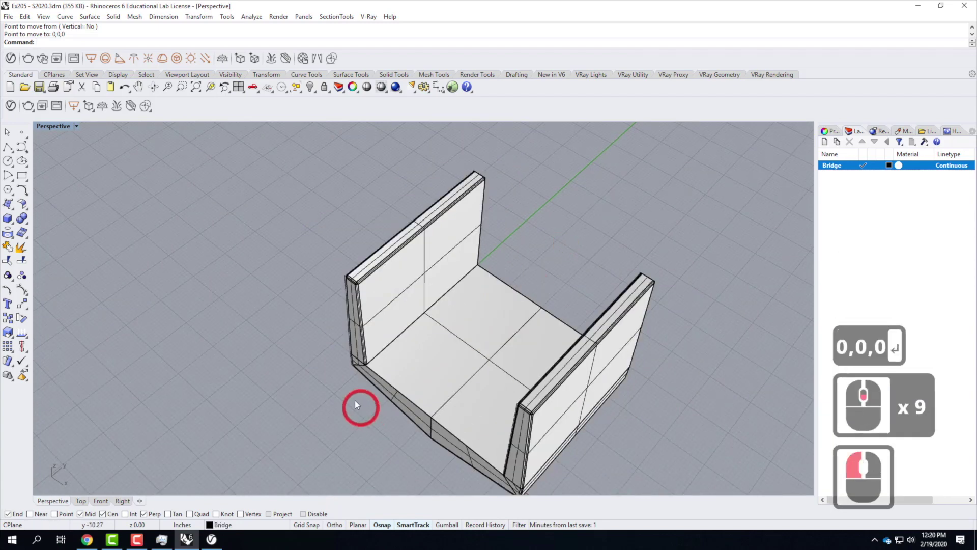
pyautogui.scroll(4, 369, 354)
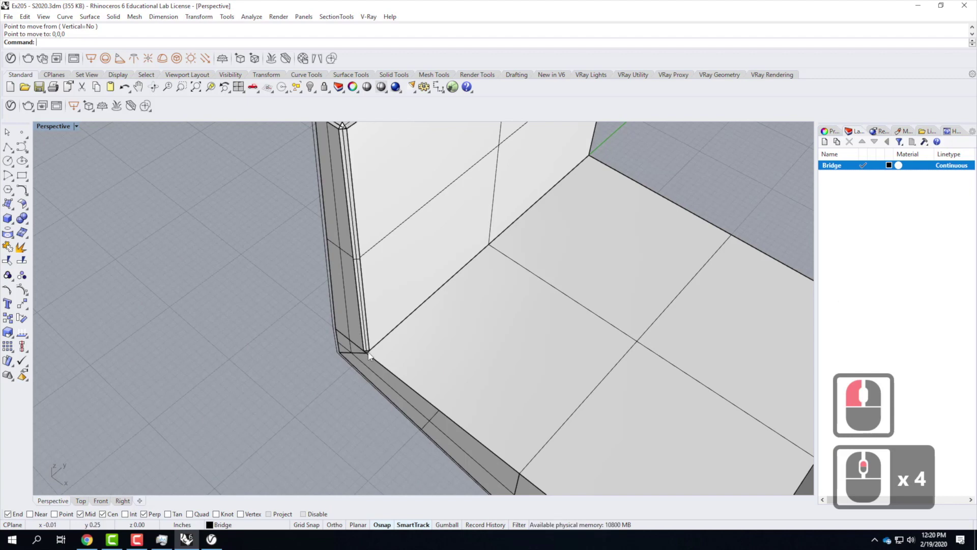
pyautogui.scroll(-4, 364, 368)
pyautogui.scroll(1, 634, 395)
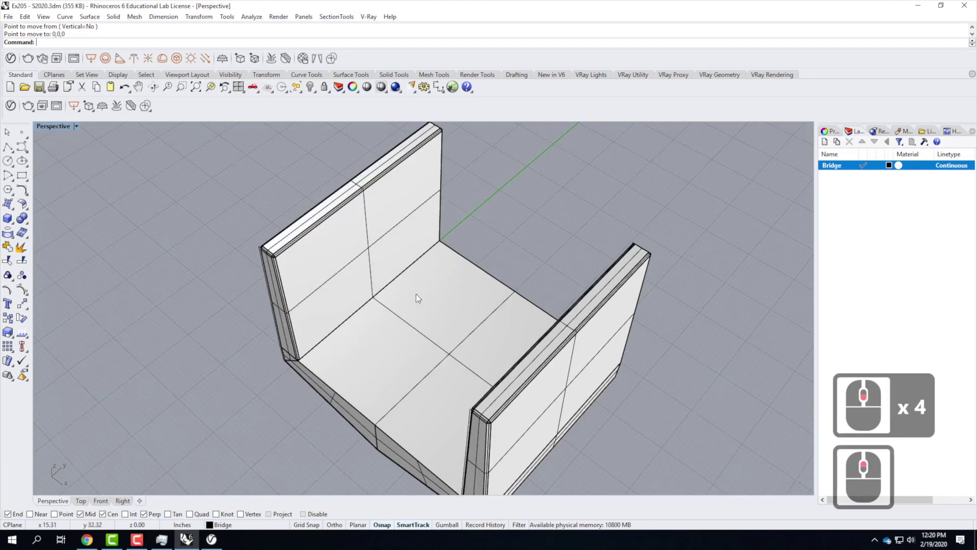
pyautogui.scroll(-3, 421, 297)
pyautogui.moveTo(496, 404); pyautogui.dragTo(523, 358, button='right')
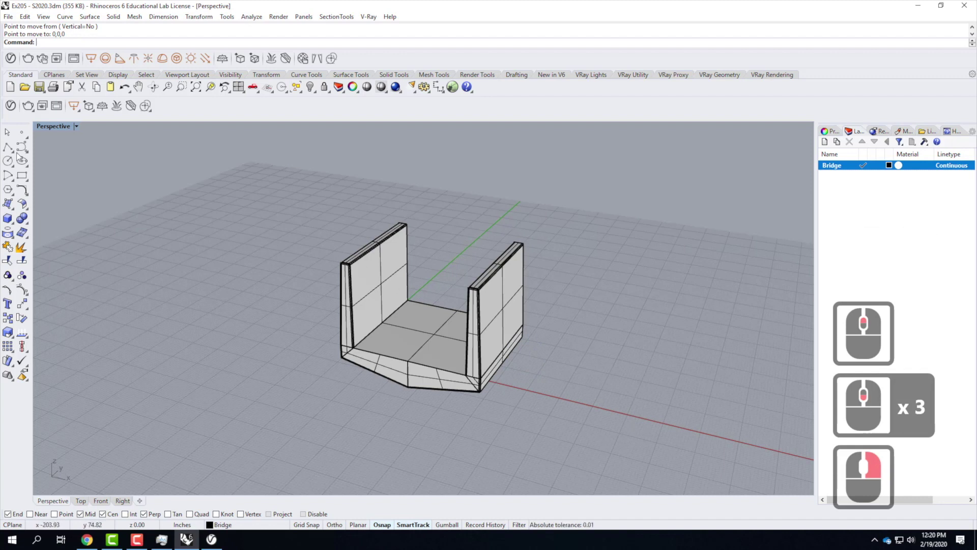
# Open the V-Ray Asset Editor, move it clear of the bridge, and show its materials with the material library expanded.
pyautogui.click(10, 105)
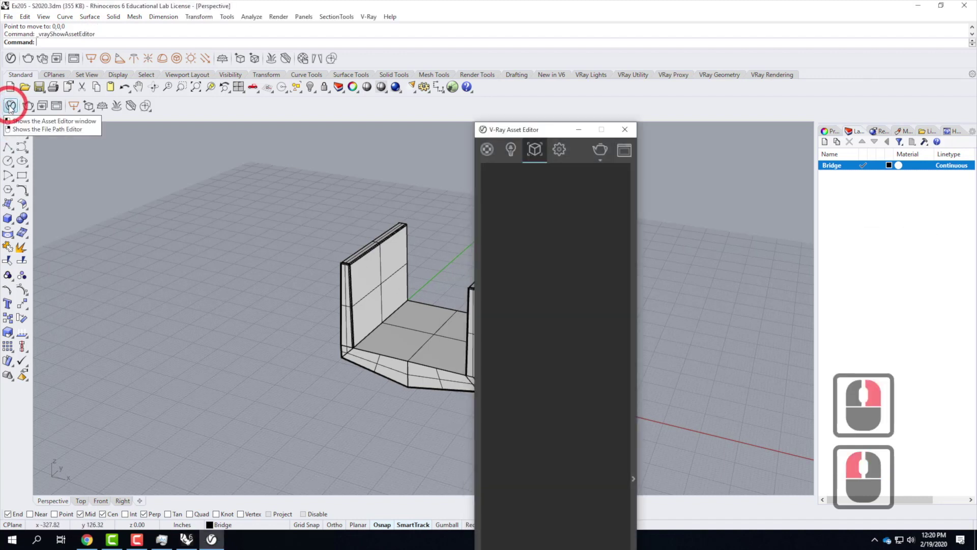
pyautogui.moveTo(519, 129); pyautogui.dragTo(542, 39)
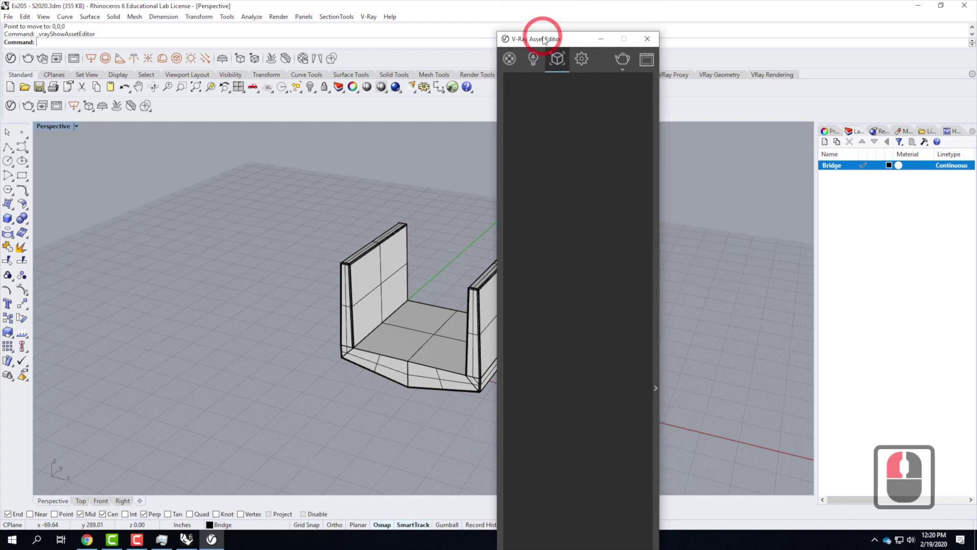
pyautogui.click(499, 360)
pyautogui.click(500, 366)
pyautogui.doubleClick(561, 41)
pyautogui.moveTo(572, 43); pyautogui.dragTo(624, 8)
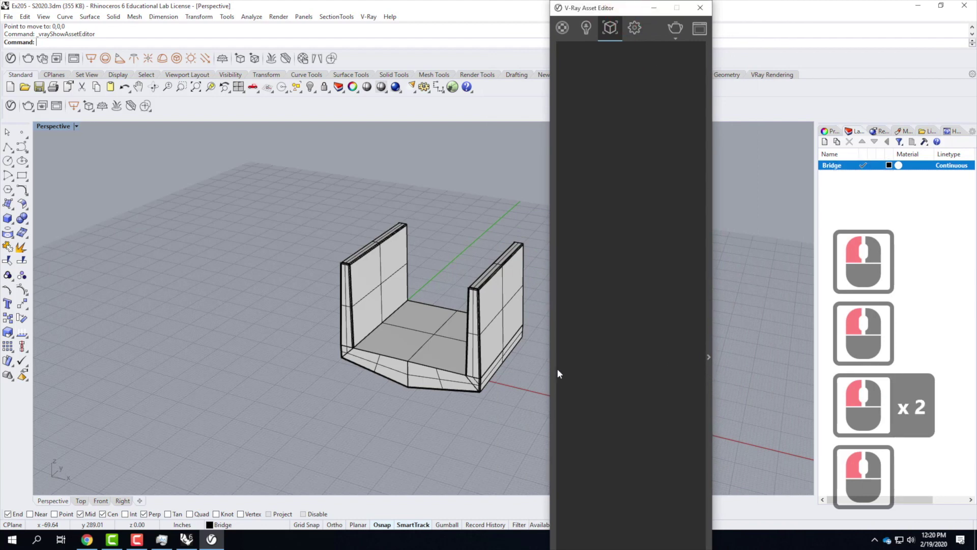
pyautogui.click(562, 28)
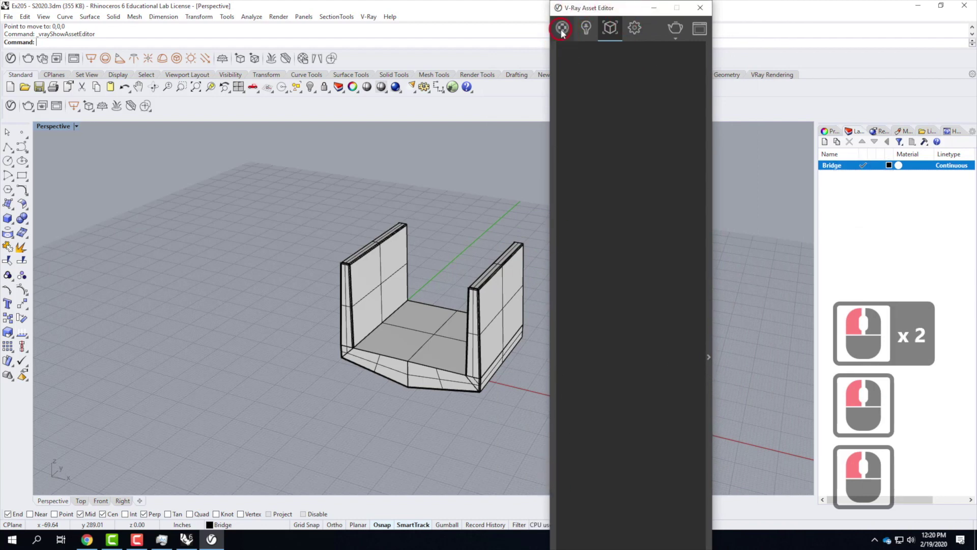
pyautogui.doubleClick(545, 302)
pyautogui.click(554, 358)
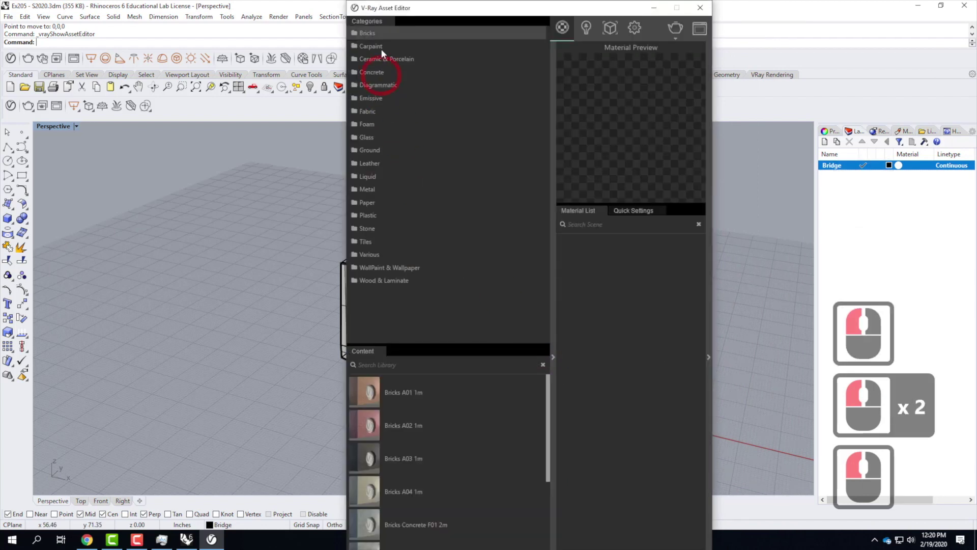
# Add Concrete Reflective B01 2m from the library's Concrete category to the scene's materials.
pyautogui.scroll(-5, 375, 87)
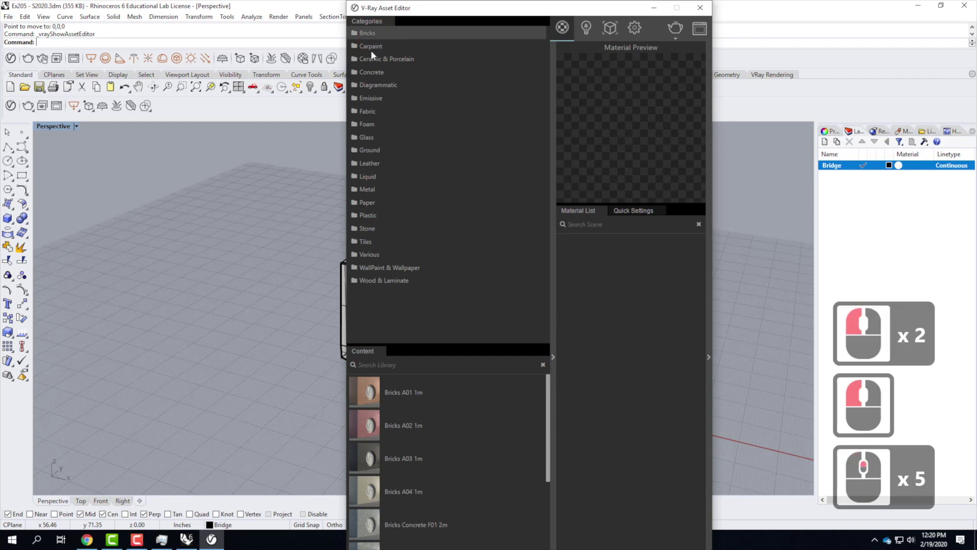
pyautogui.click(371, 71)
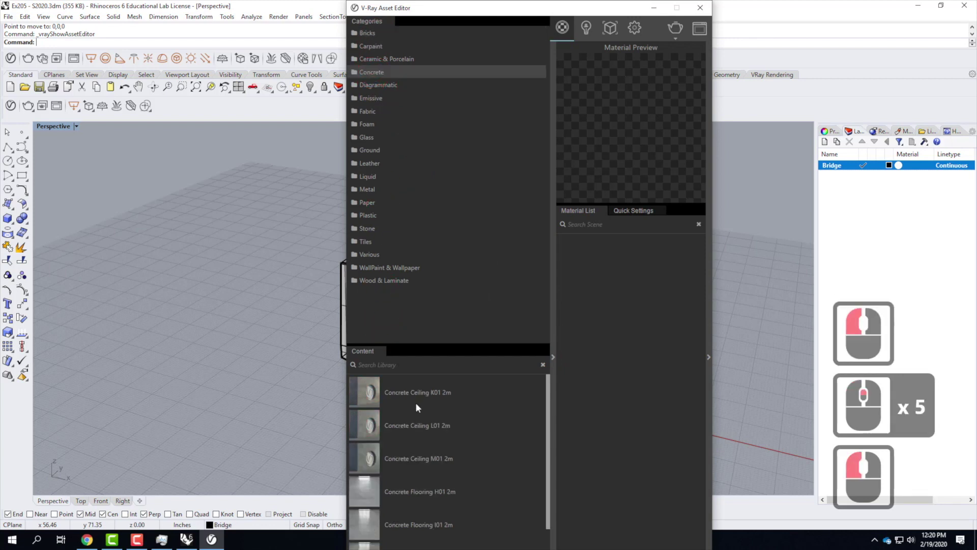
pyautogui.scroll(-3, 407, 420)
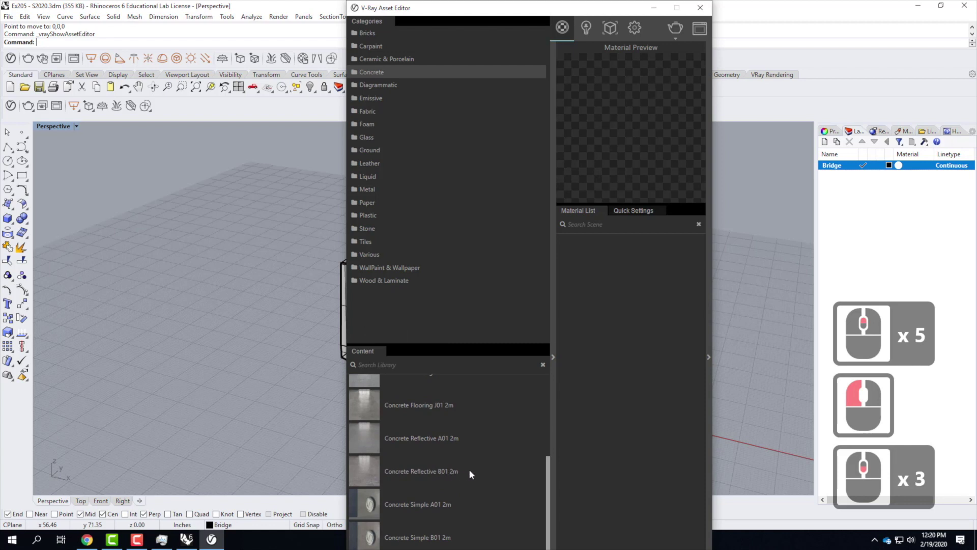
pyautogui.scroll(-4, 468, 468)
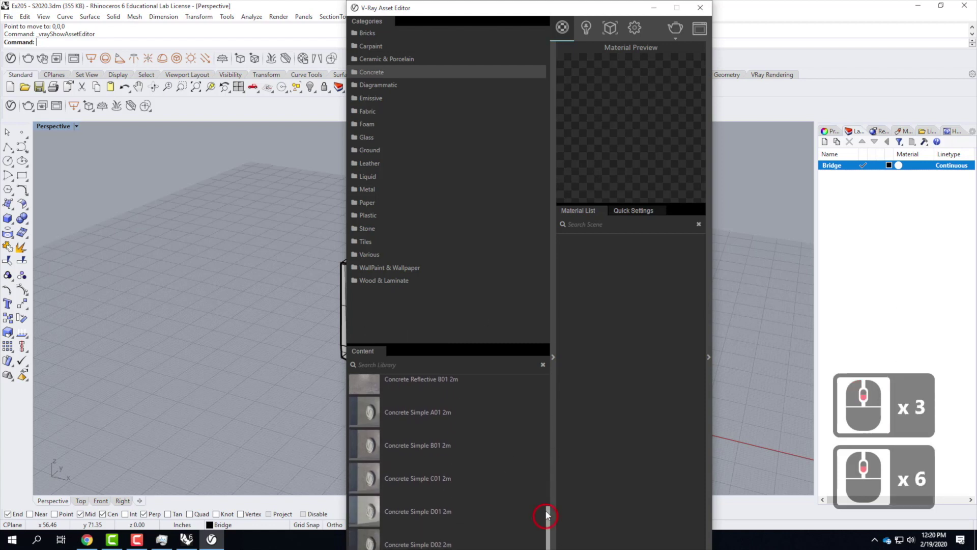
pyautogui.click(465, 383)
pyautogui.click(466, 382)
pyautogui.moveTo(361, 387); pyautogui.dragTo(621, 290)
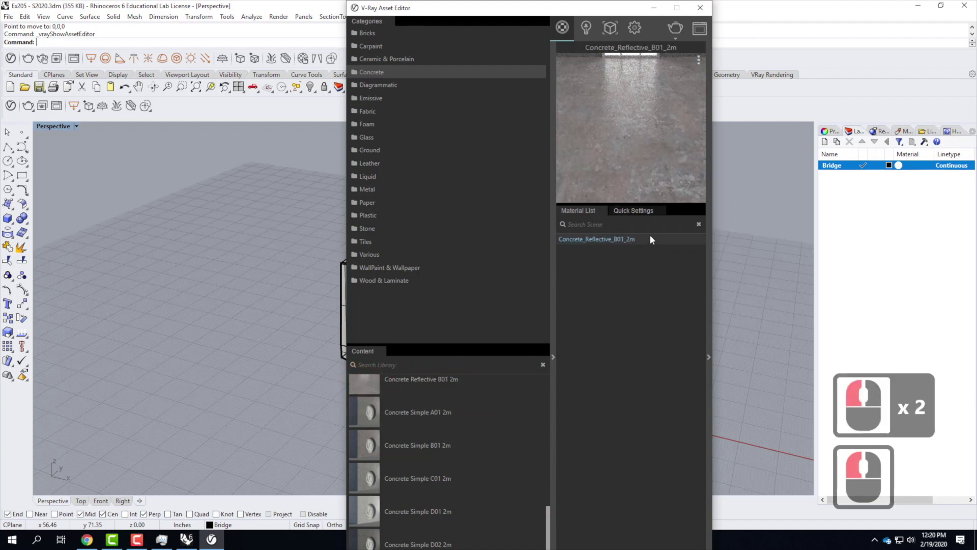
# Apply the Concrete_Reflective_B01_2m material to the Bridge layer.
pyautogui.moveTo(468, 11); pyautogui.dragTo(752, 38)
pyautogui.moveTo(275, 185); pyautogui.dragTo(591, 432)
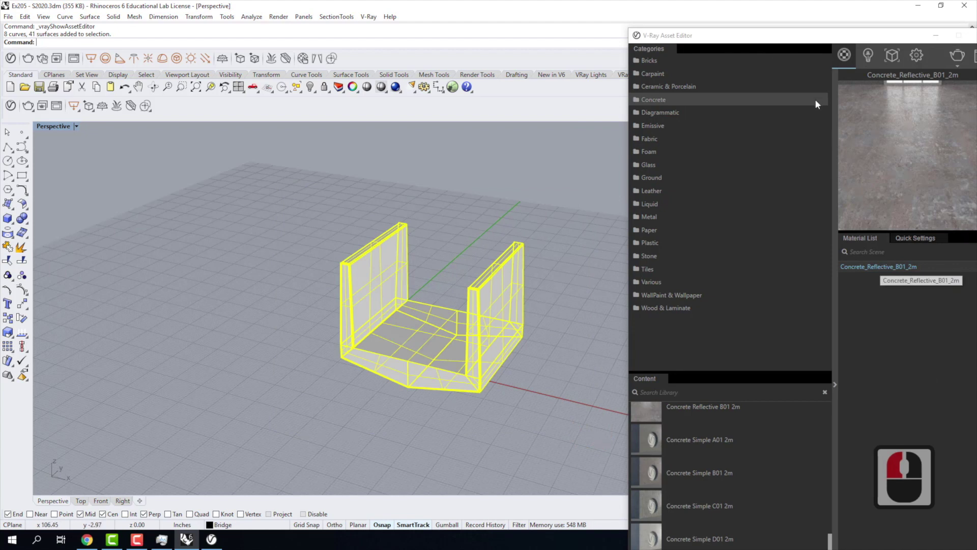
pyautogui.moveTo(725, 39); pyautogui.dragTo(434, 12)
pyautogui.click(566, 242)
pyautogui.rightClick(570, 240)
pyautogui.moveTo(620, 281)
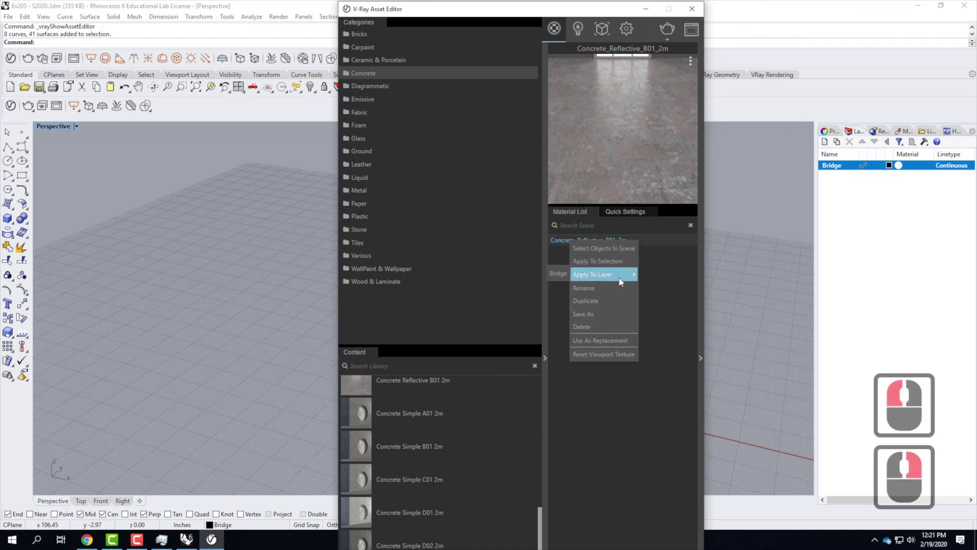
pyautogui.click(563, 279)
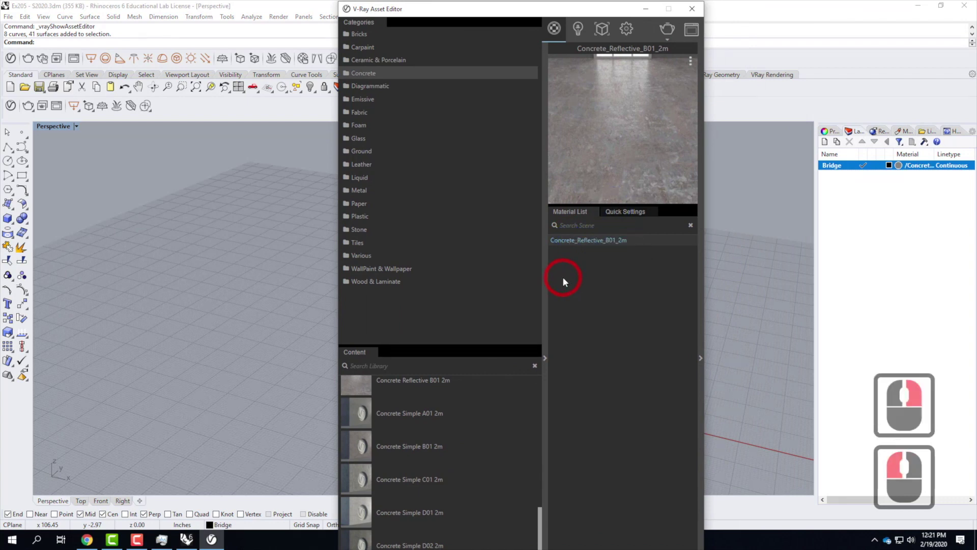
# Close the V-Ray Asset Editor, switch the Perspective viewport to Rendered display, and deselect the bridge.
pyautogui.click(697, 14)
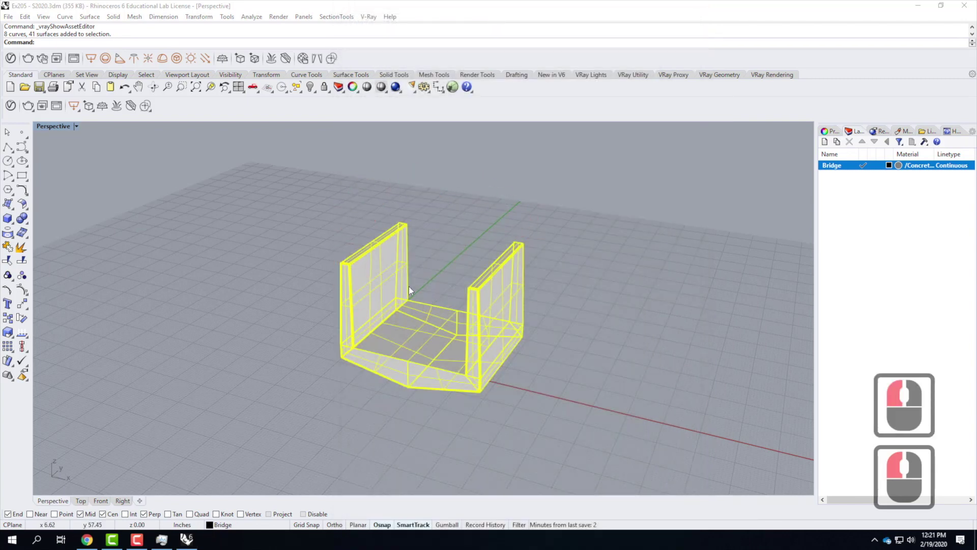
pyautogui.click(75, 126)
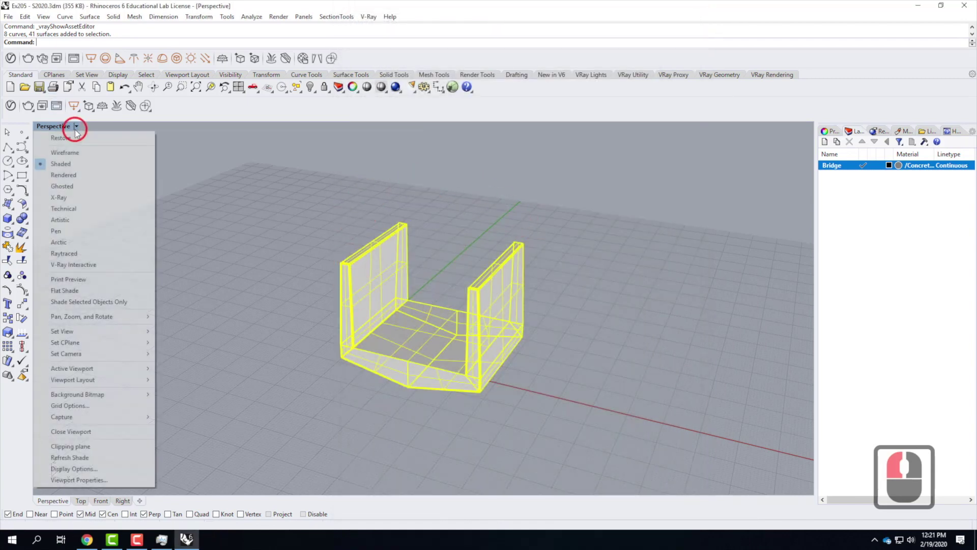
pyautogui.click(66, 176)
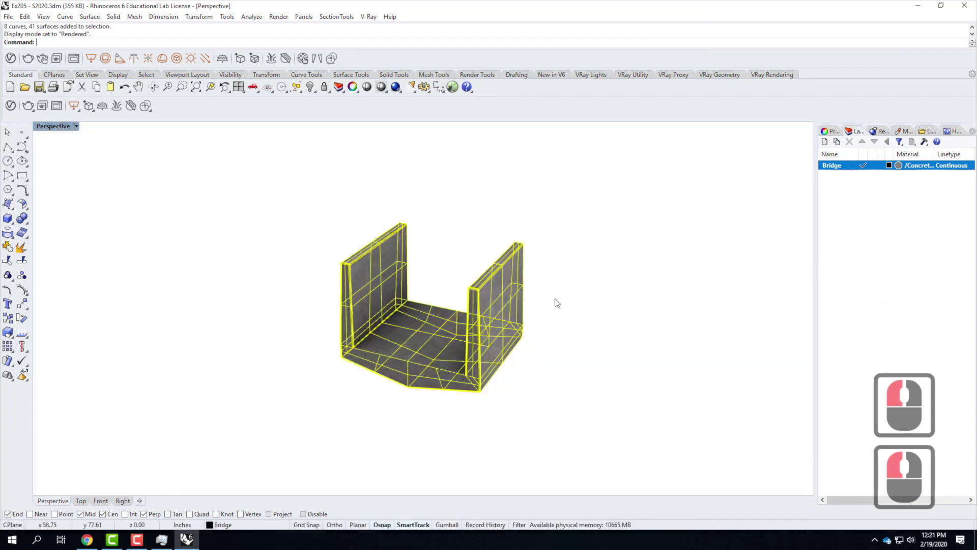
pyautogui.click(554, 298)
# Examine the concrete texture's direction and scale on the bridge's outer walls, lower edge strips and wall tops.
pyautogui.scroll(5, 495, 338)
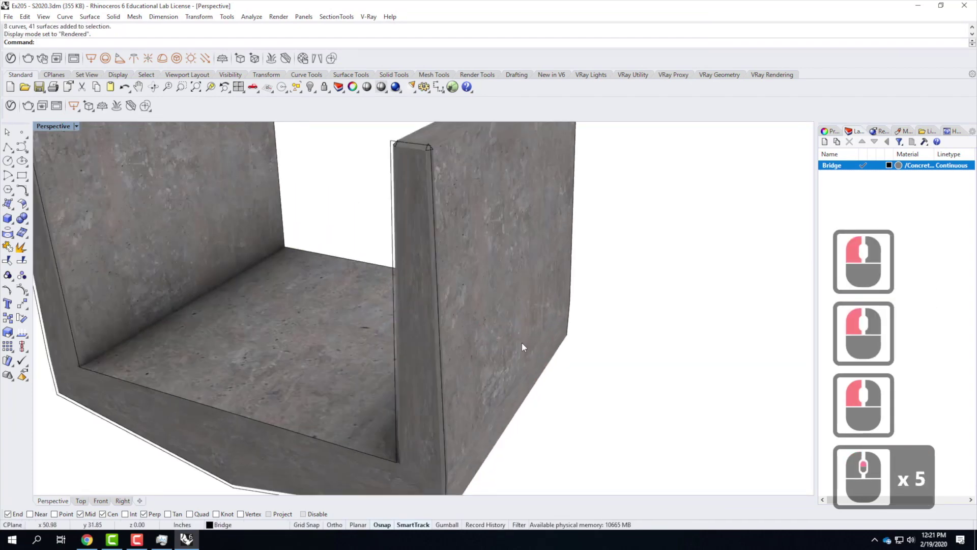
pyautogui.moveTo(539, 341); pyautogui.dragTo(695, 287, button='right')
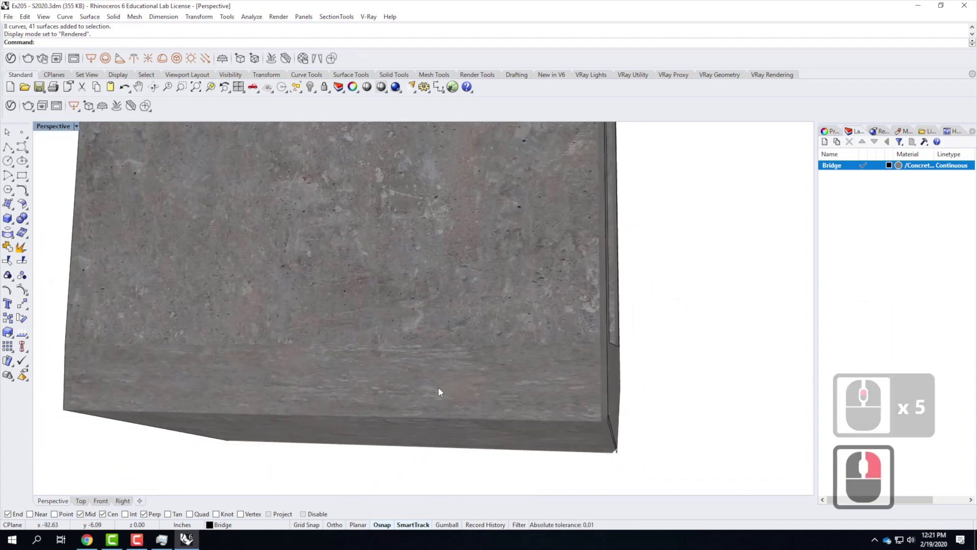
pyautogui.click(369, 285)
pyautogui.click(366, 376)
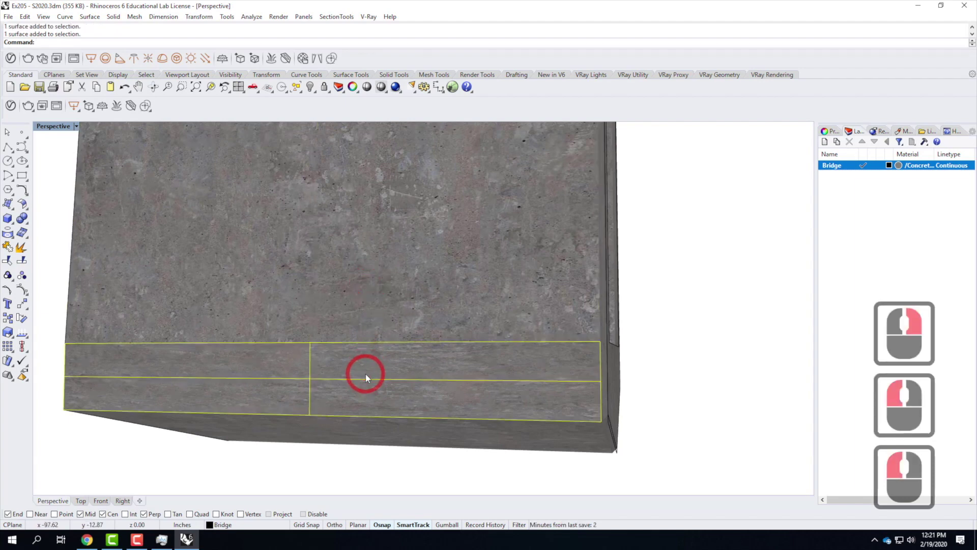
pyautogui.scroll(-4, 292, 371)
pyautogui.moveTo(388, 270); pyautogui.dragTo(301, 331, button='right')
pyautogui.scroll(5, 245, 267)
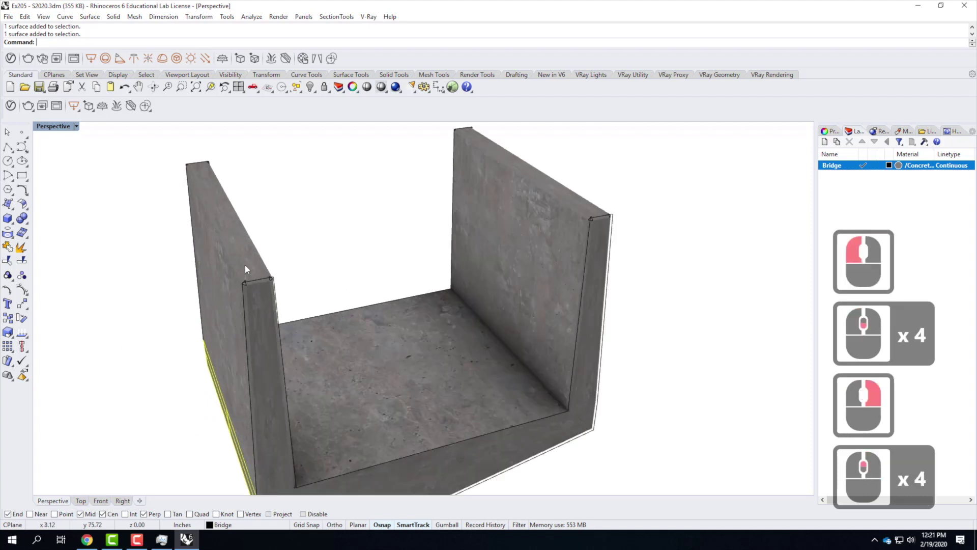
pyautogui.scroll(3, 246, 268)
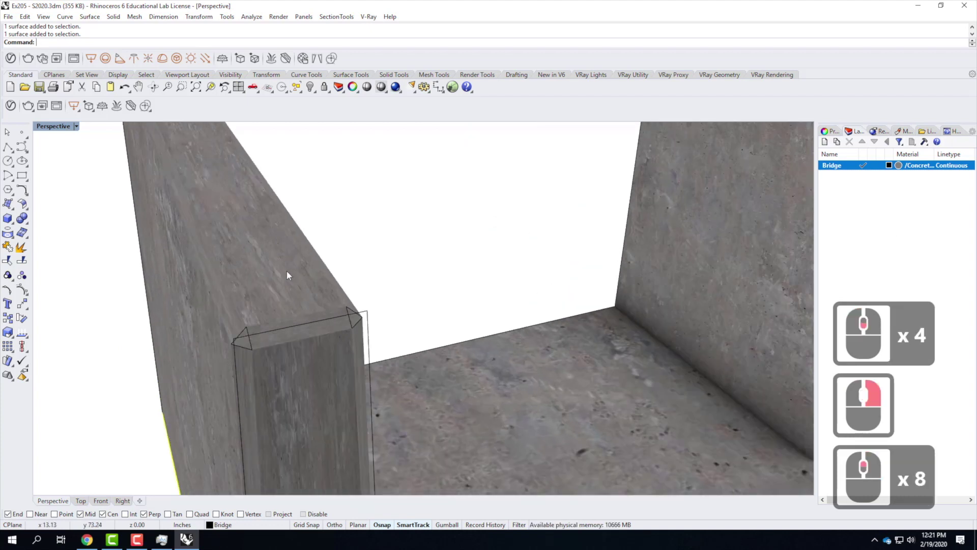
pyautogui.scroll(-4, 287, 272)
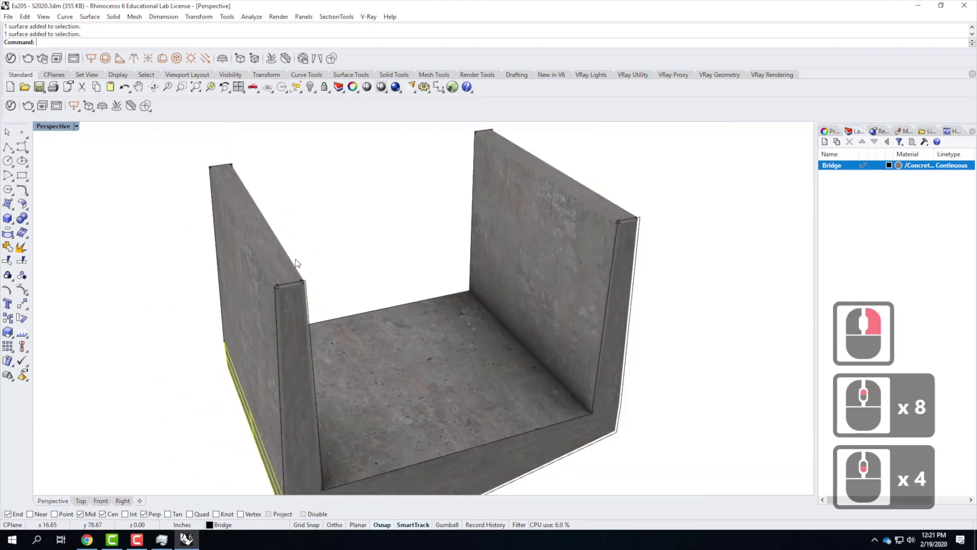
pyautogui.moveTo(280, 259); pyautogui.dragTo(314, 270, button='right')
pyautogui.click(253, 322)
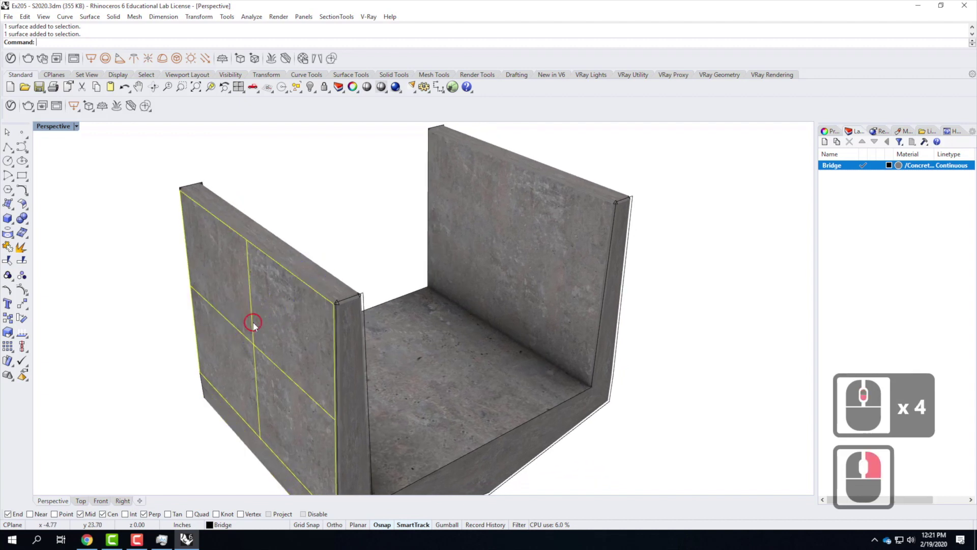
pyautogui.click(209, 299)
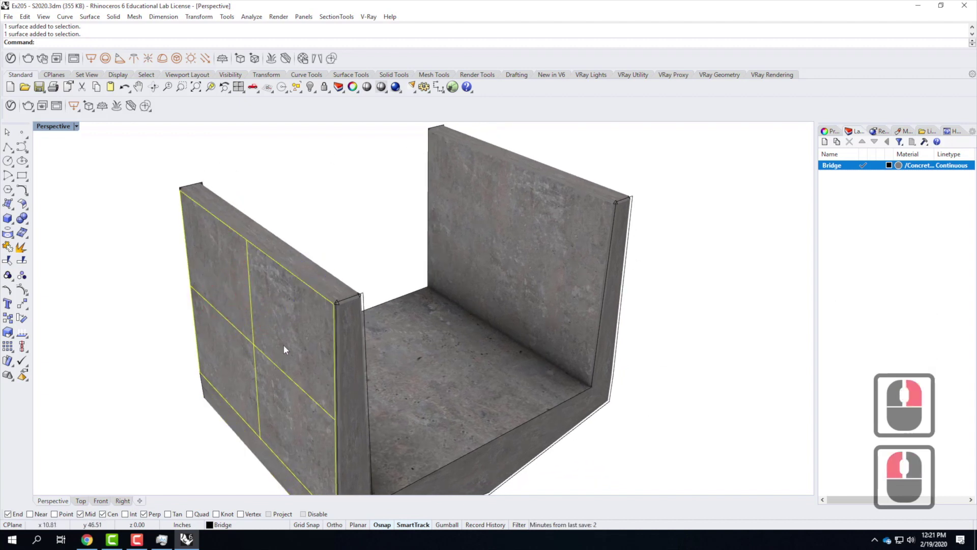
# Apply capped box mapping to the whole bridge, using its bounding box and the World coordinate system.
pyautogui.scroll(-3, 283, 345)
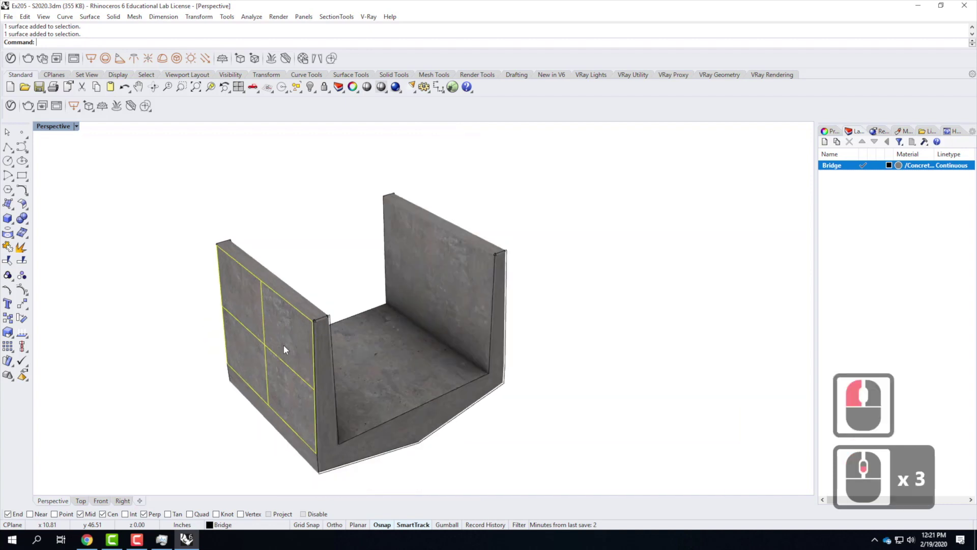
pyautogui.click(160, 148)
pyautogui.moveTo(151, 143); pyautogui.dragTo(576, 487)
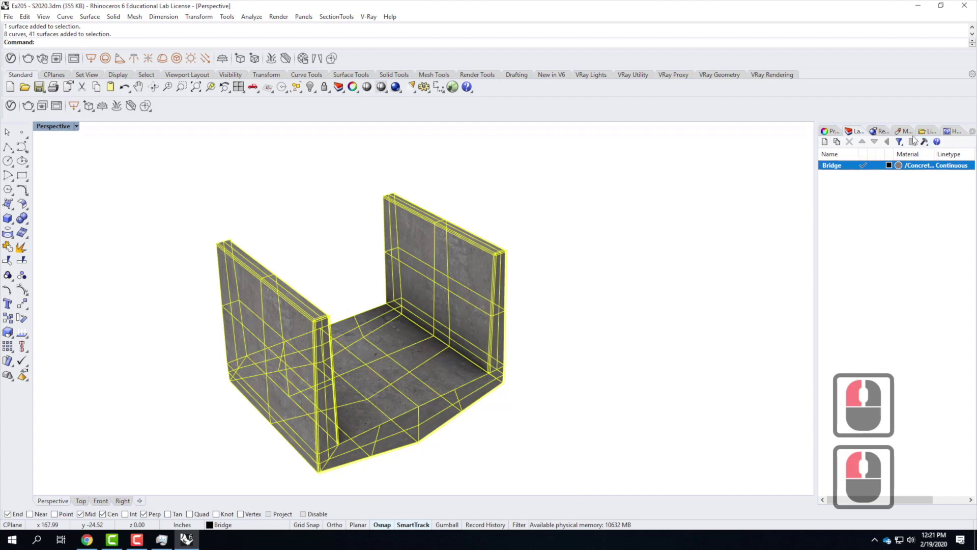
pyautogui.click(828, 131)
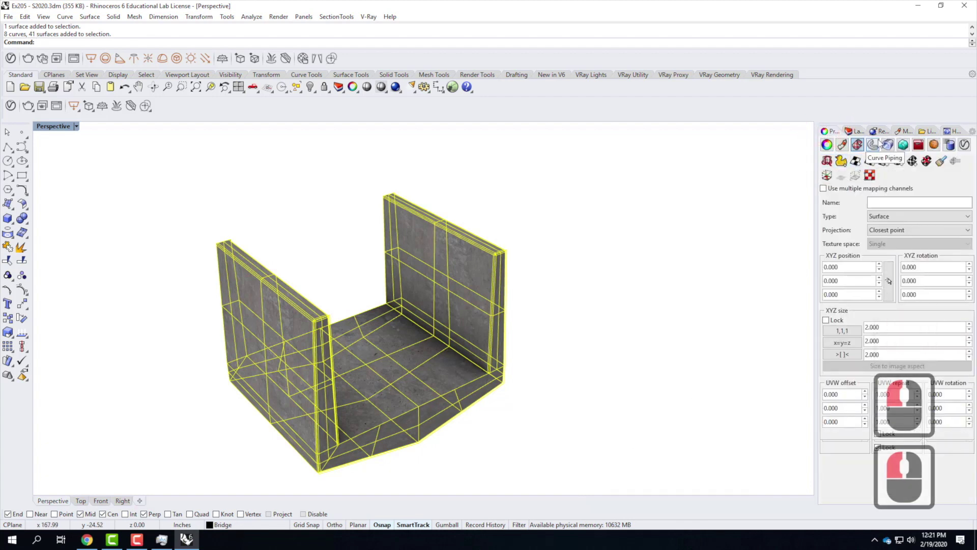
pyautogui.click(857, 145)
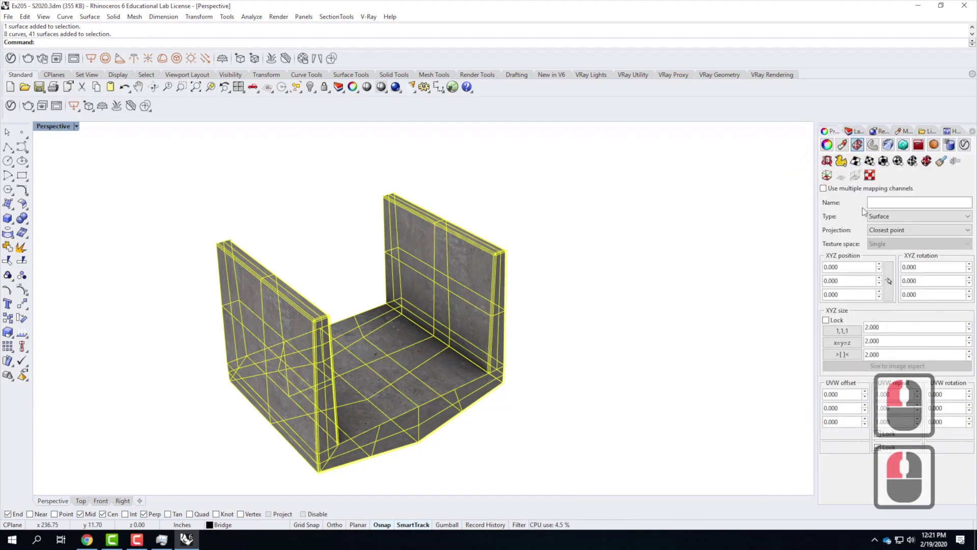
pyautogui.click(884, 161)
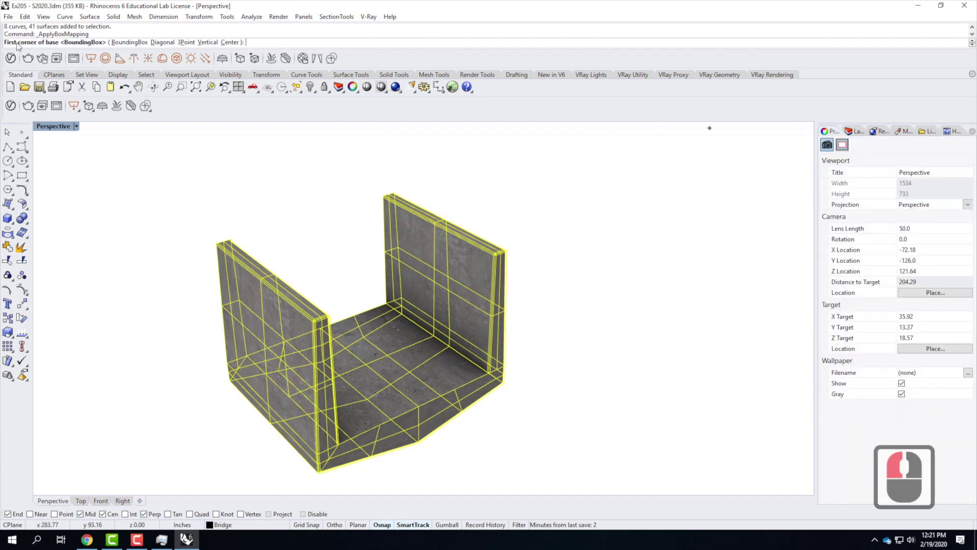
pyautogui.click(136, 42)
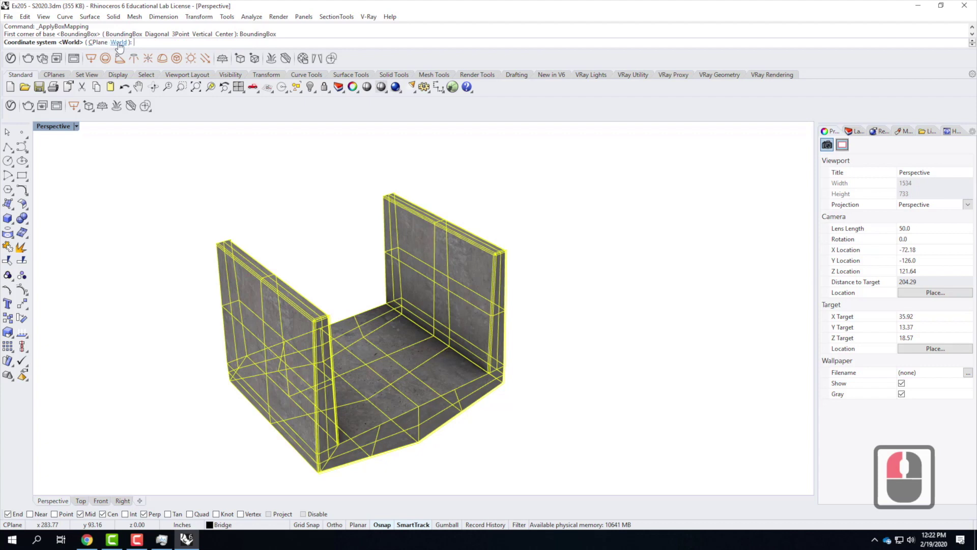
pyautogui.click(119, 43)
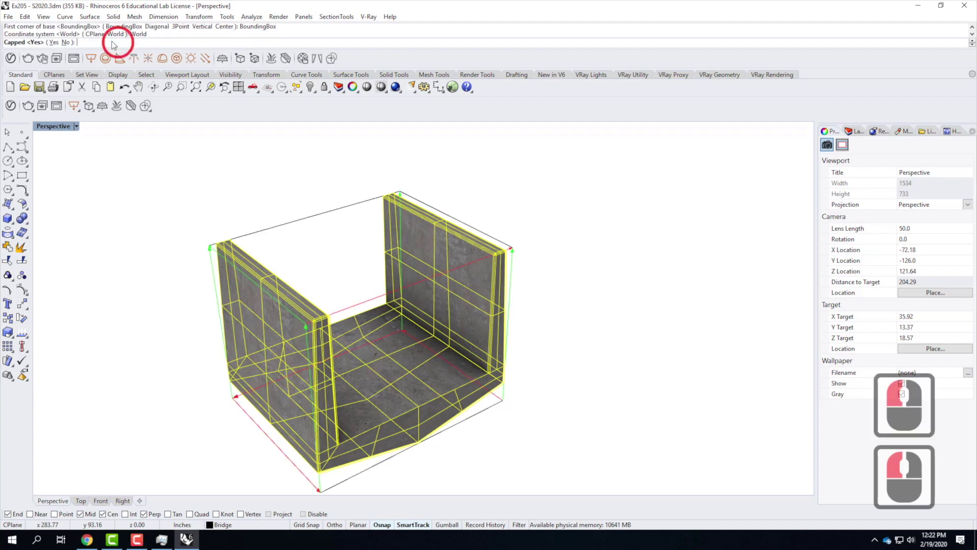
pyautogui.click(54, 43)
# Deselect the bridge and examine how the box-mapped concrete runs across its walls, edges and floor.
pyautogui.click(200, 364)
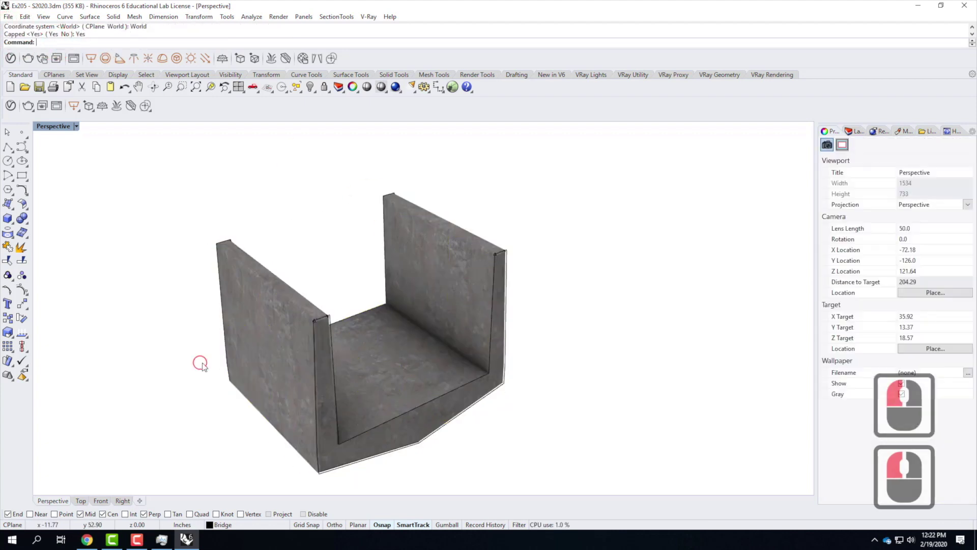
pyautogui.scroll(4, 249, 401)
pyautogui.scroll(2, 279, 410)
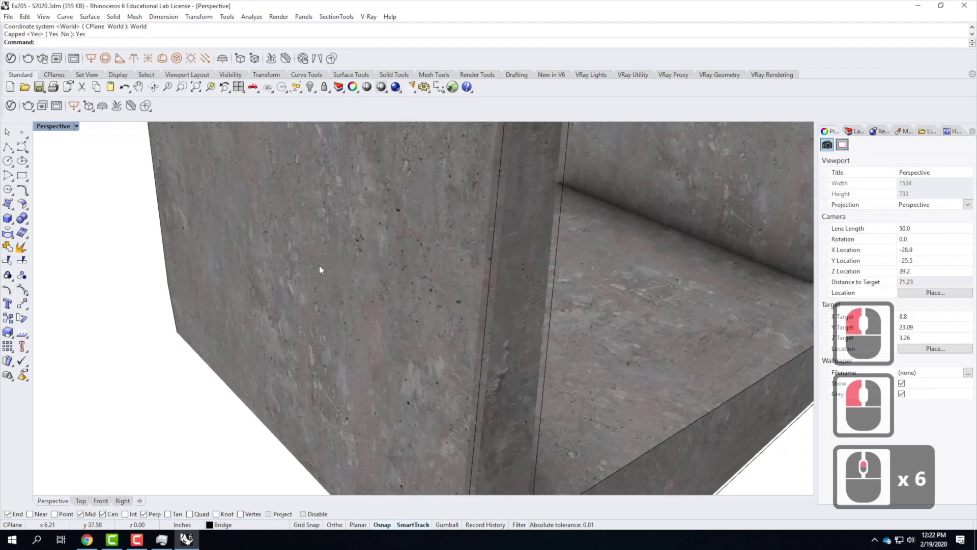
pyautogui.moveTo(314, 403); pyautogui.dragTo(211, 207, button='right')
pyautogui.scroll(-4, 252, 307)
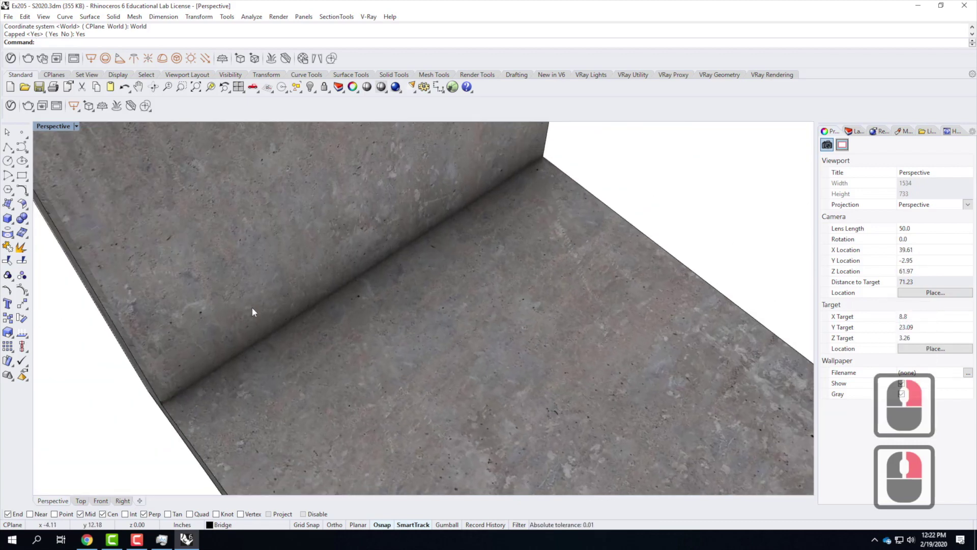
pyautogui.scroll(-2, 251, 307)
pyautogui.moveTo(252, 307); pyautogui.dragTo(398, 306, button='right')
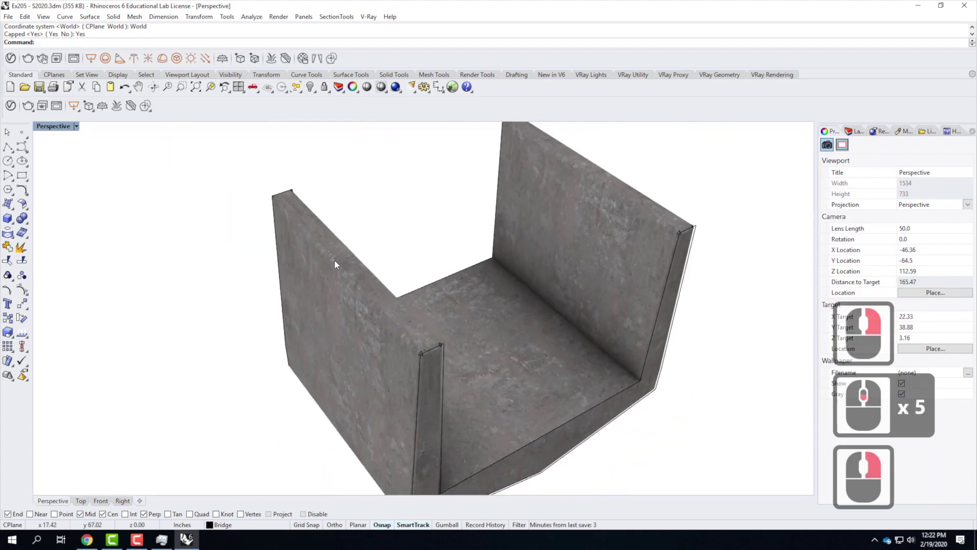
# Lock the UVW repeat for the whole bridge, set it to 1.5, and check the concrete texture up close.
pyautogui.scroll(-4, 270, 319)
pyautogui.moveTo(222, 157); pyautogui.dragTo(529, 471)
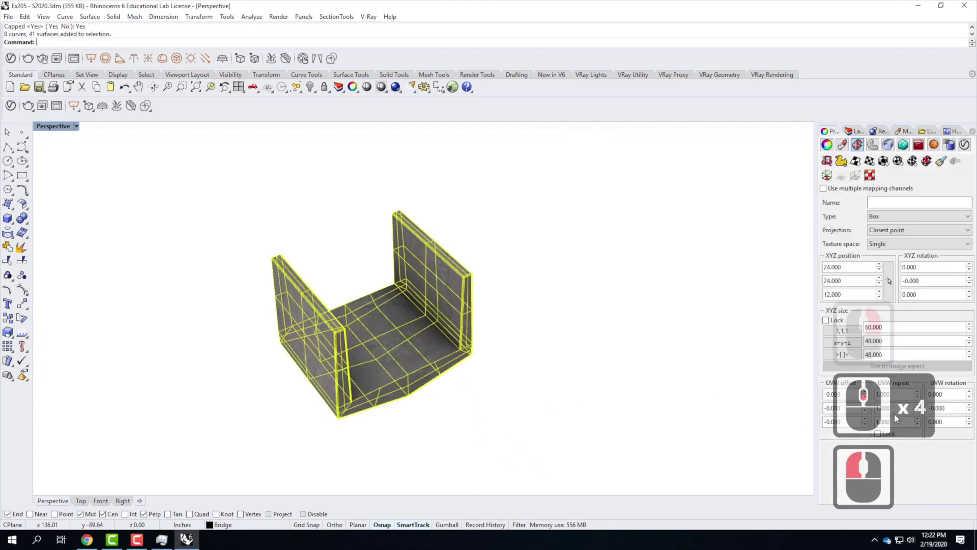
pyautogui.click(877, 434)
pyautogui.click(910, 390)
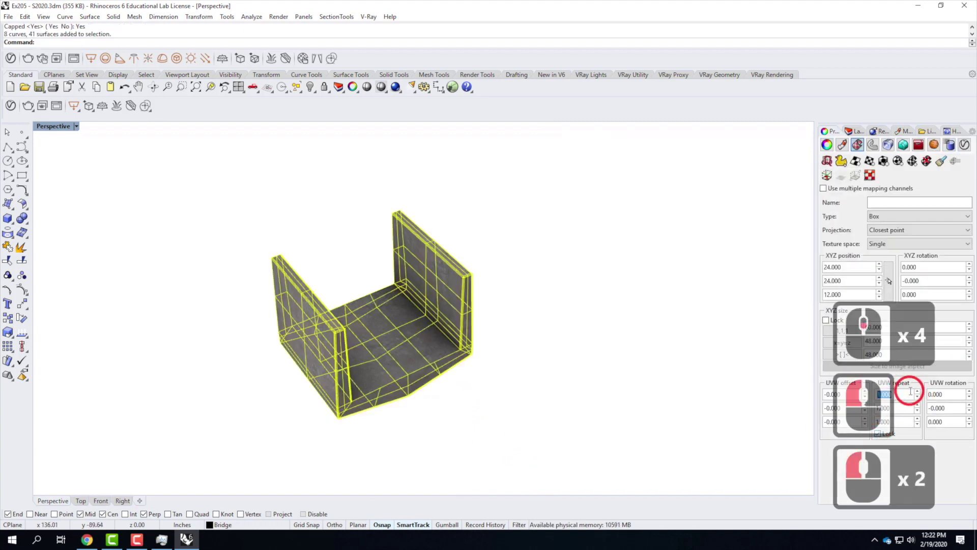
pyautogui.write('1.5')
pyautogui.press('Return')
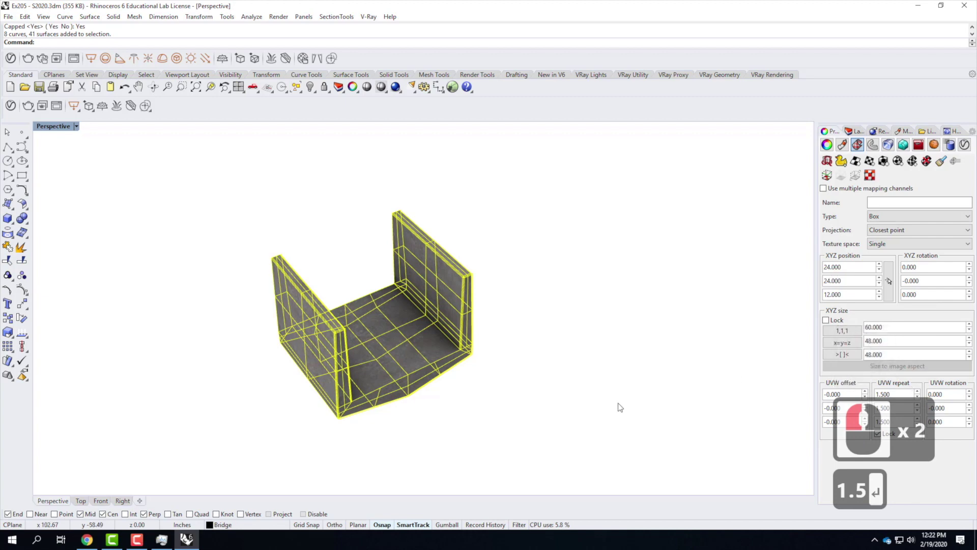
pyautogui.scroll(11, 442, 343)
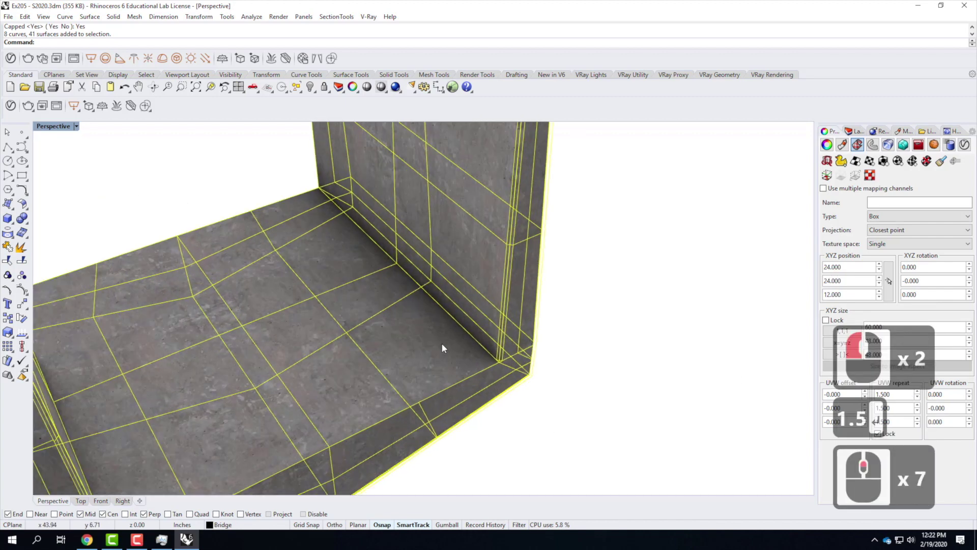
pyautogui.scroll(7, 441, 343)
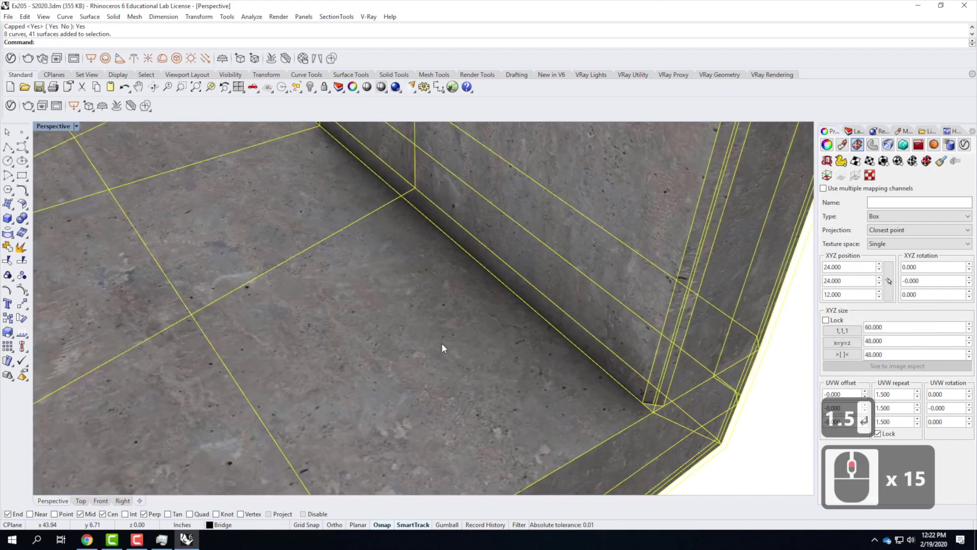
pyautogui.scroll(-4, 441, 343)
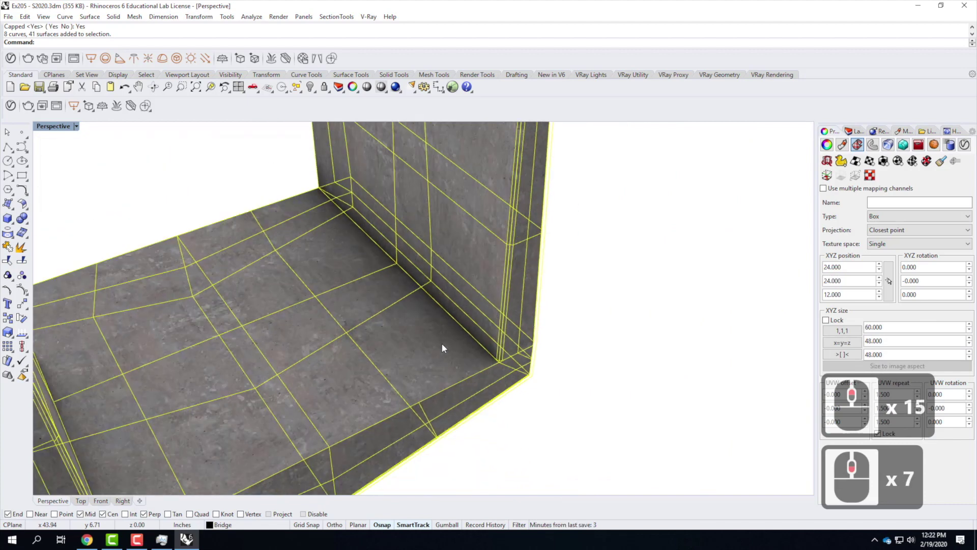
pyautogui.scroll(-4, 442, 342)
pyautogui.click(566, 250)
pyautogui.moveTo(599, 338); pyautogui.dragTo(523, 322, button='right')
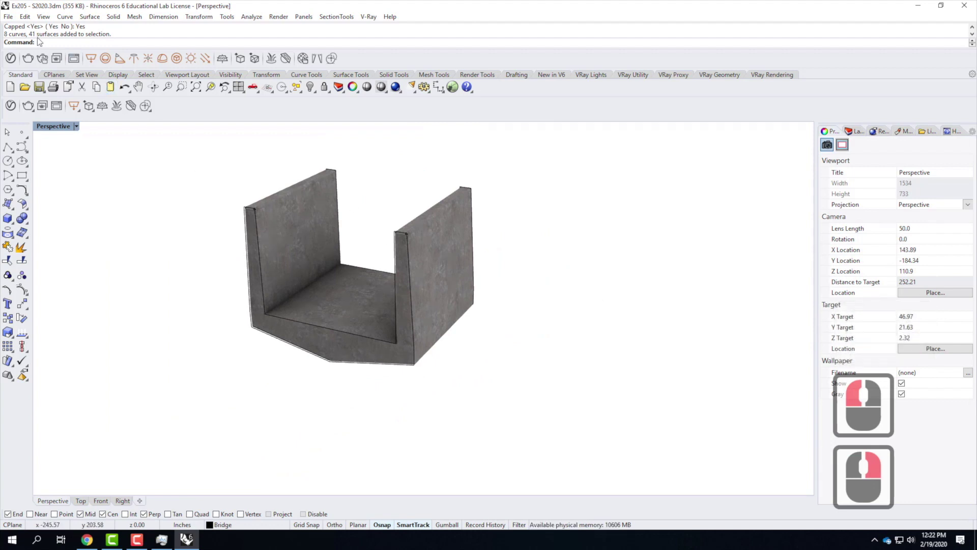
# Start saving the model under a new location and create a folder named S2020 inside Ex207 - Texture Mapping of Objects.
pyautogui.click(8, 16)
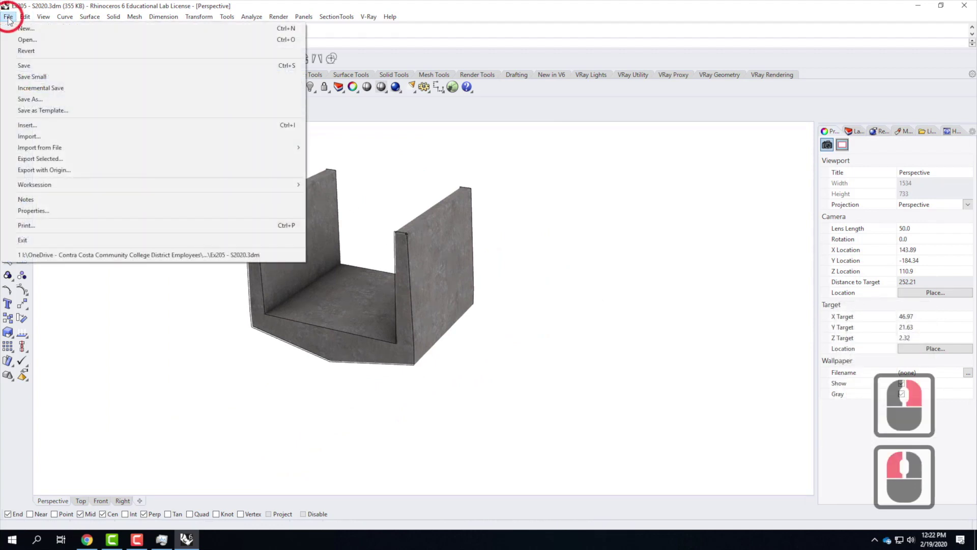
pyautogui.click(23, 100)
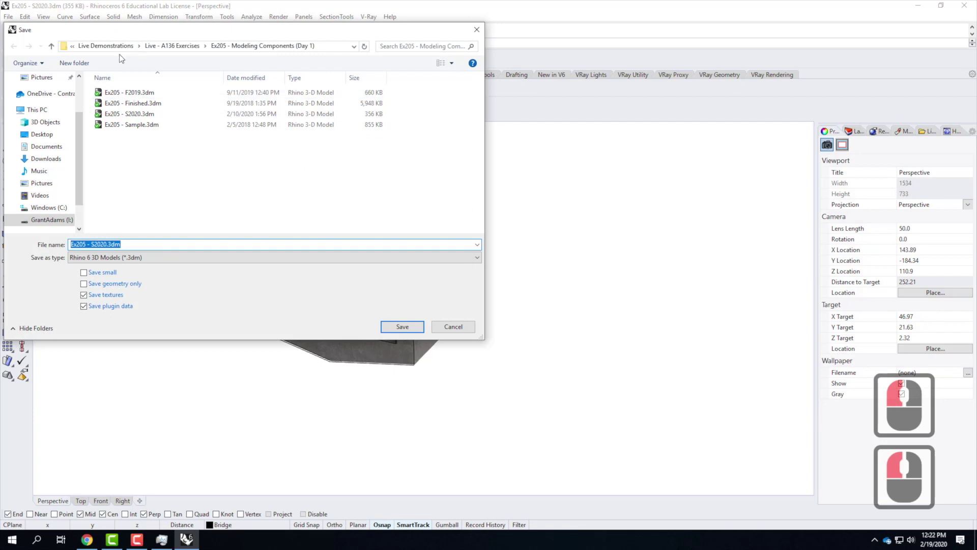
pyautogui.click(184, 47)
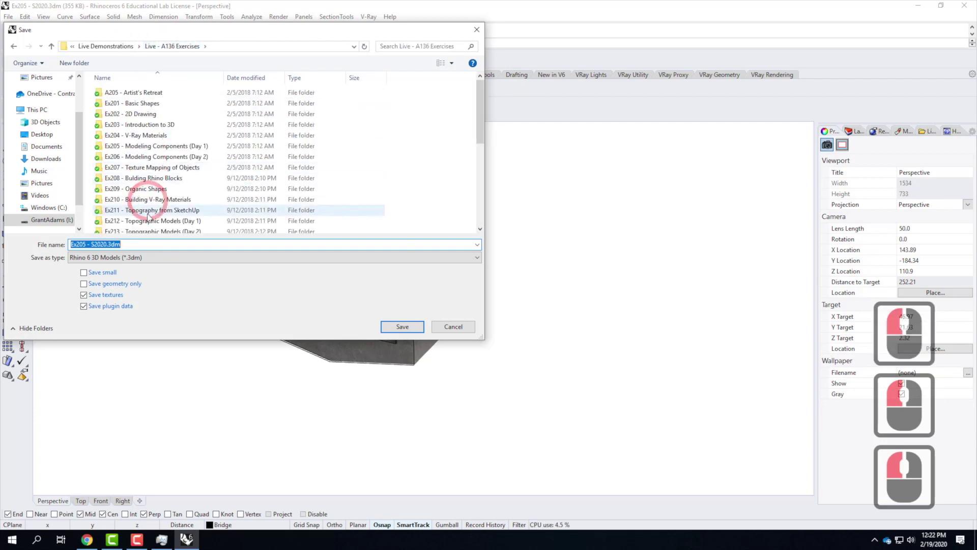
pyautogui.doubleClick(135, 166)
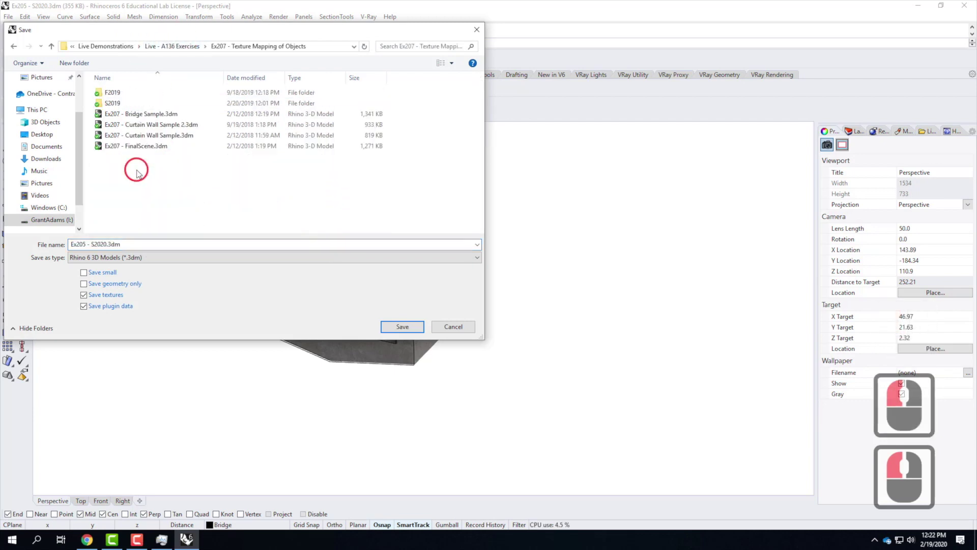
pyautogui.click(65, 66)
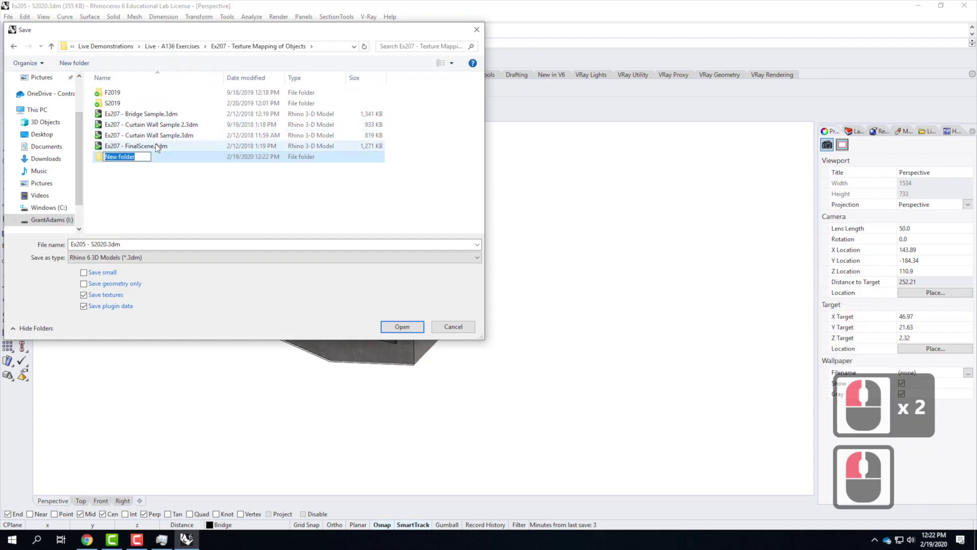
pyautogui.write('S2020')
pyautogui.press('Return')
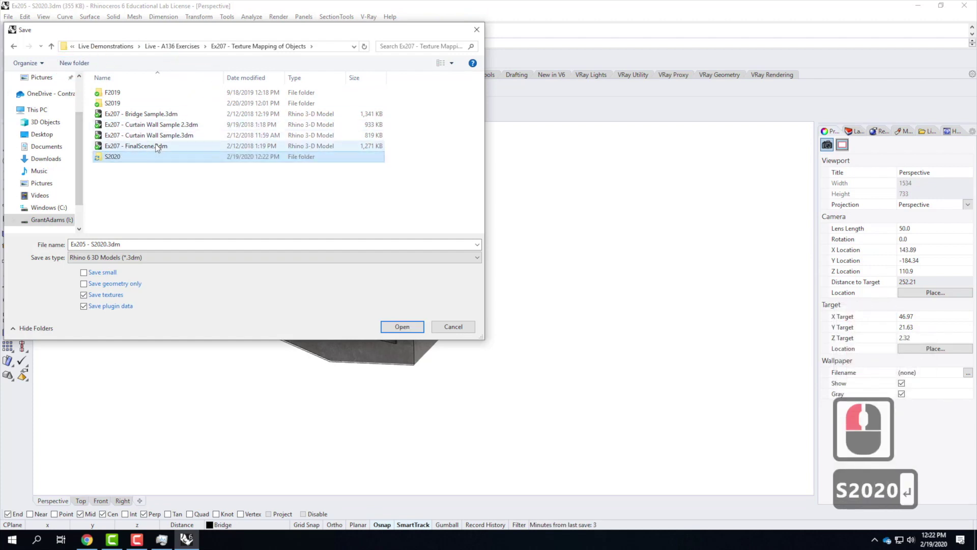
# Save the model as Bridge inside the S2020 folder.
pyautogui.doubleClick(131, 157)
pyautogui.doubleClick(99, 245)
pyautogui.tripleClick(41, 239)
pyautogui.write('Brid')
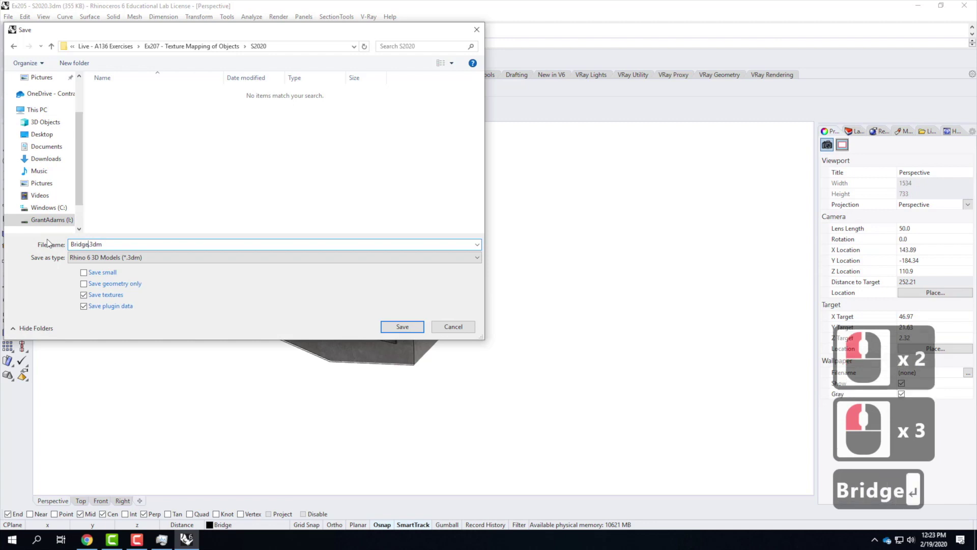
pyautogui.write('ge')
pyautogui.press('Return')
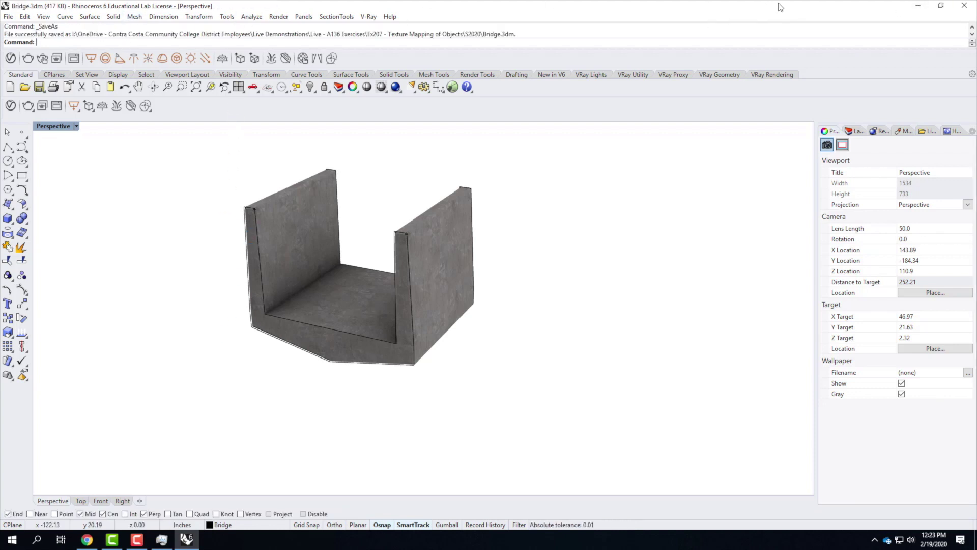
# Open Ex206 - Sample - S2020.3dm from the Ex206 - Modeling Components (Day 2) exercise folder.
pyautogui.click(8, 17)
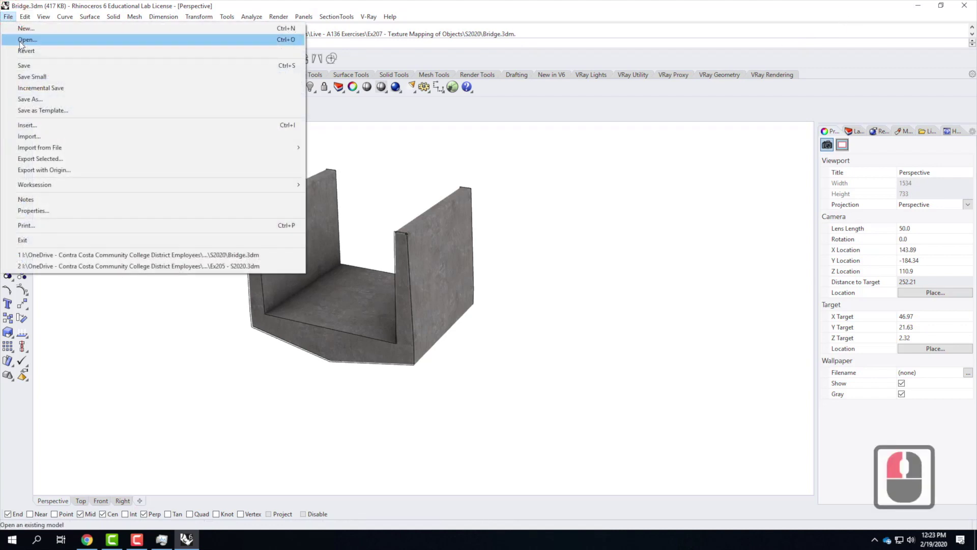
pyautogui.click(21, 40)
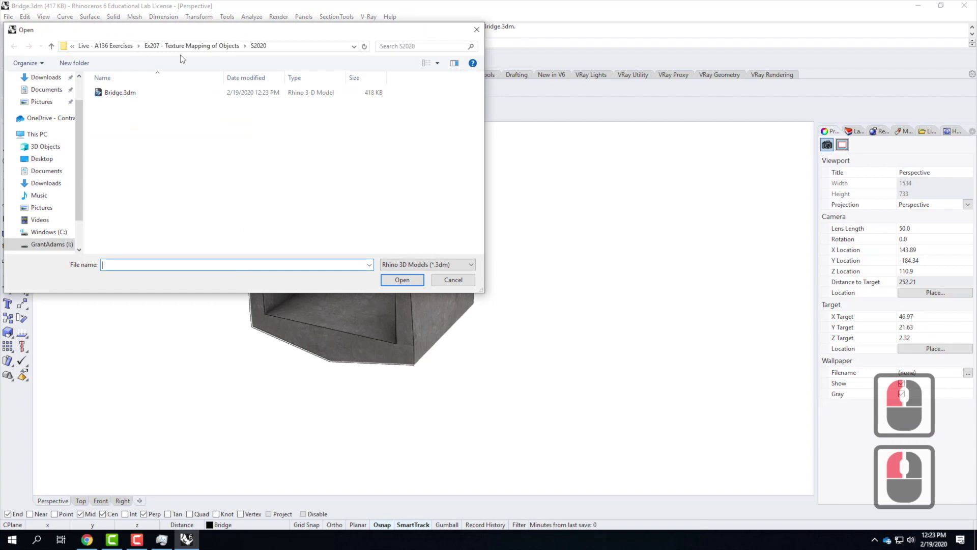
pyautogui.click(109, 46)
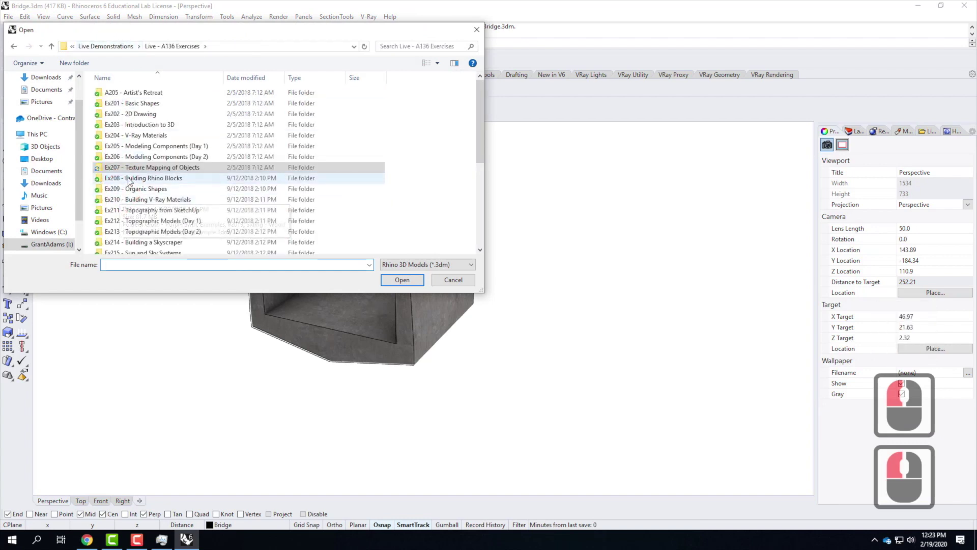
pyautogui.doubleClick(133, 156)
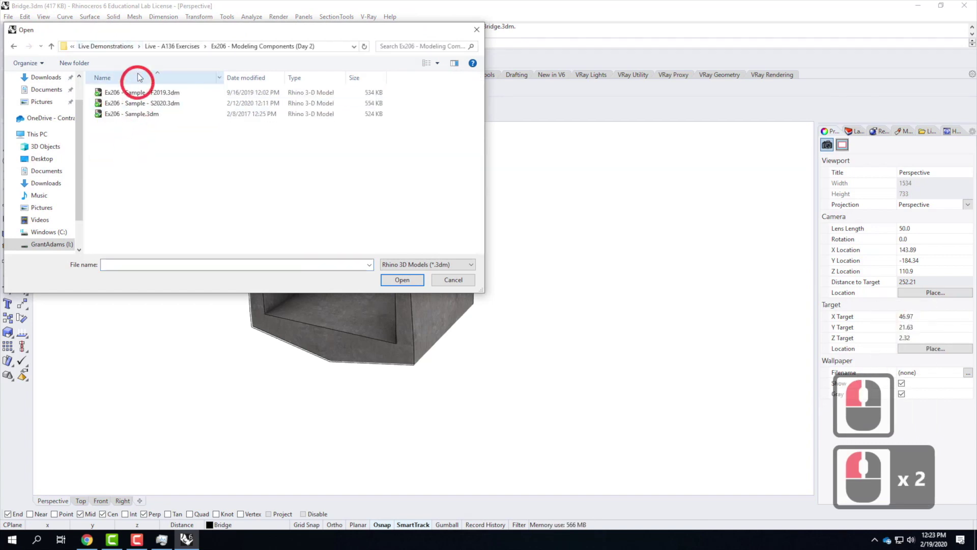
pyautogui.click(130, 104)
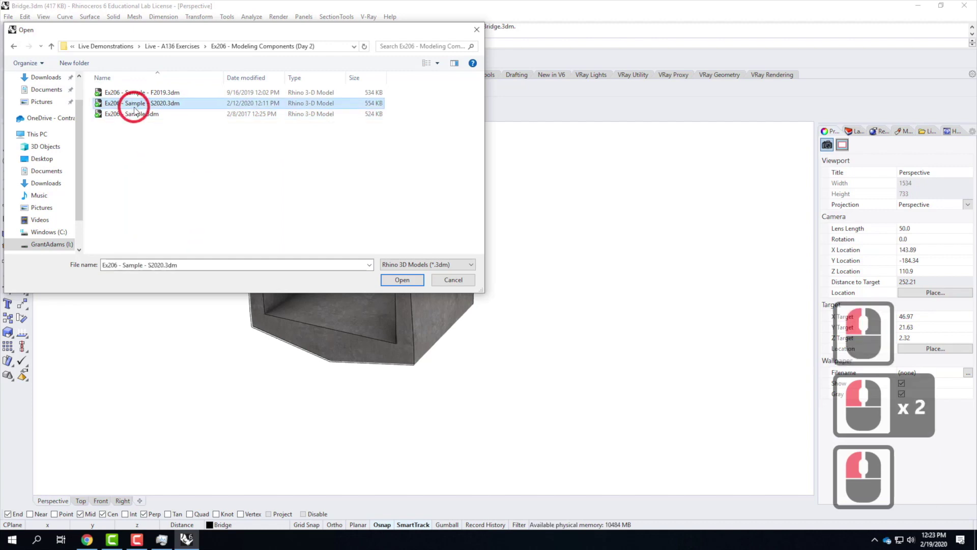
pyautogui.click(404, 284)
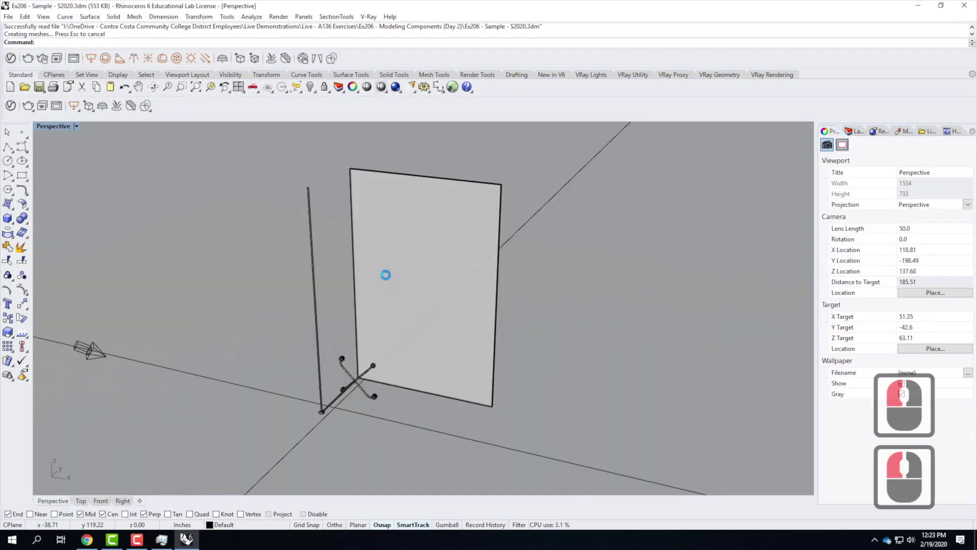
# Delete the infinite ground plane and the directional light from the curtain wall scene.
pyautogui.scroll(3, 376, 280)
pyautogui.scroll(-5, 374, 283)
pyautogui.moveTo(365, 283); pyautogui.dragTo(386, 342, button='right')
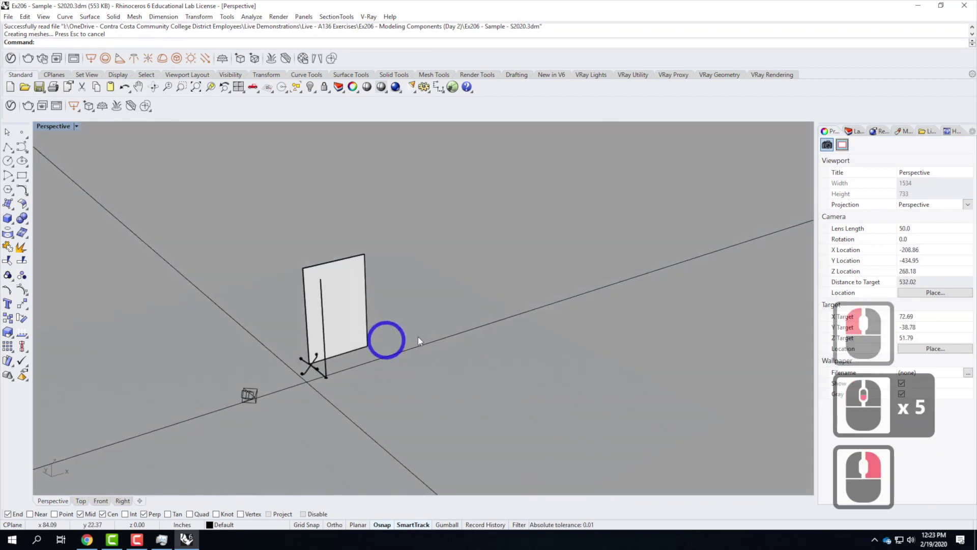
pyautogui.click(849, 132)
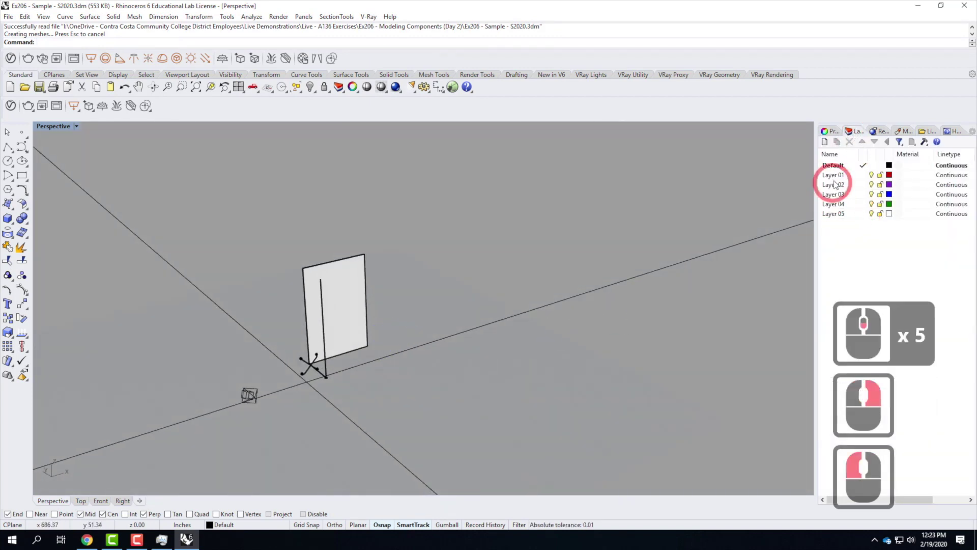
pyautogui.click(464, 341)
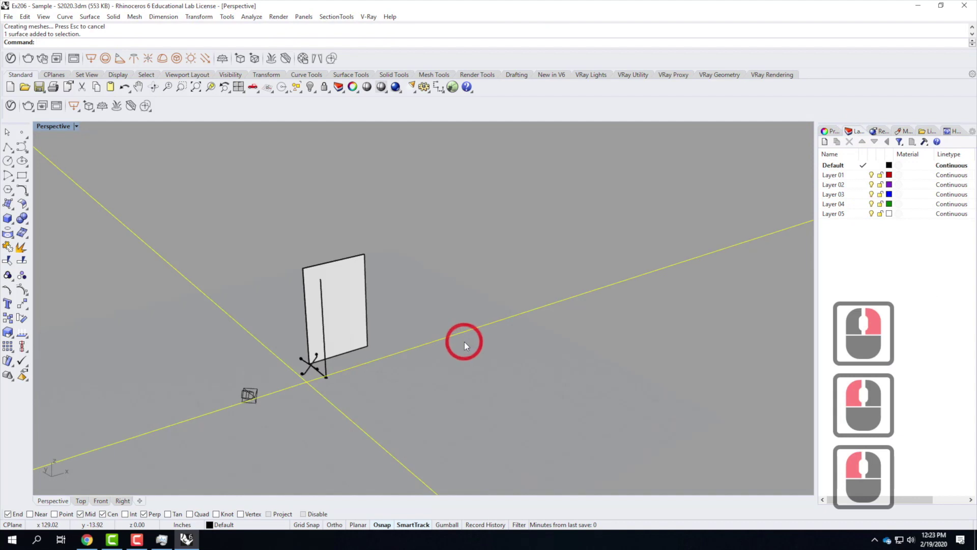
pyautogui.press('Delete')
pyautogui.moveTo(218, 359); pyautogui.dragTo(279, 432)
pyautogui.press('Delete')
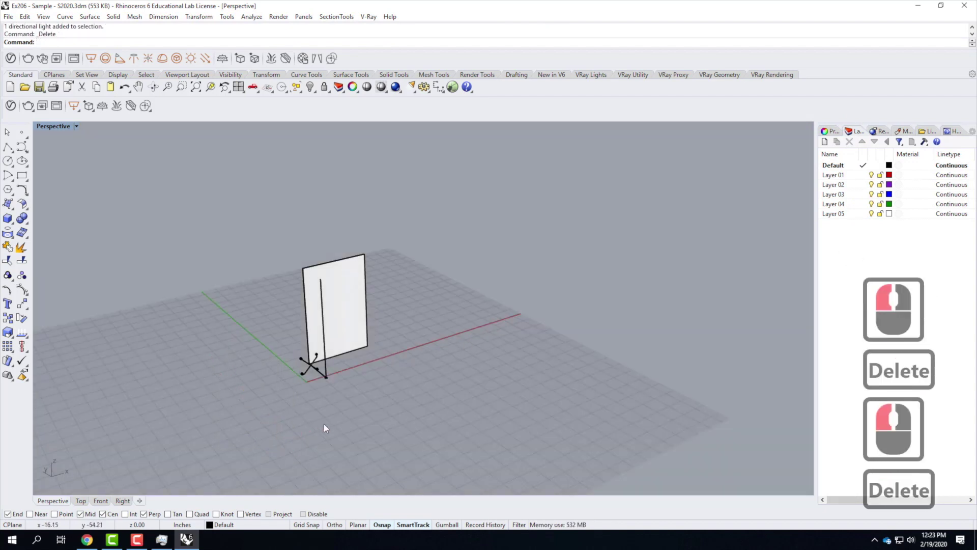
# Select the large rectangular panel of the curtain wall and rename the Default layer as Spider Clamp.
pyautogui.scroll(3, 364, 318)
pyautogui.moveTo(442, 346); pyautogui.dragTo(355, 327, button='right')
pyautogui.click(366, 307)
pyautogui.click(312, 408)
pyautogui.click(380, 340)
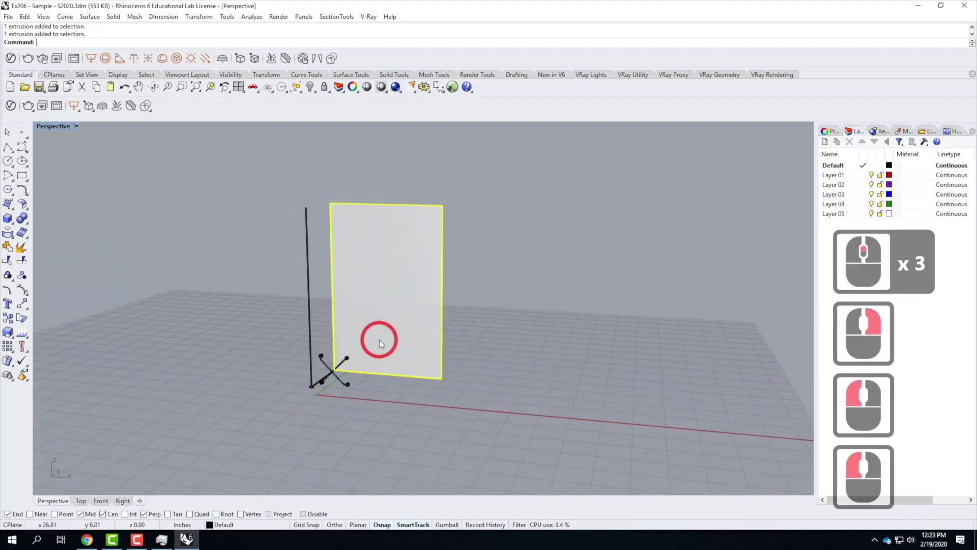
pyautogui.click(300, 344)
pyautogui.click(390, 306)
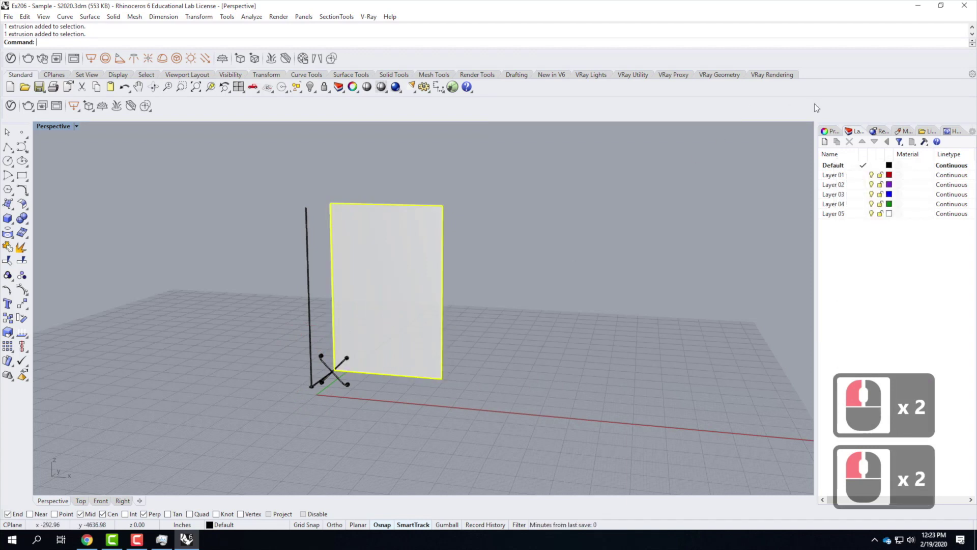
pyautogui.click(834, 165)
pyautogui.click(837, 166)
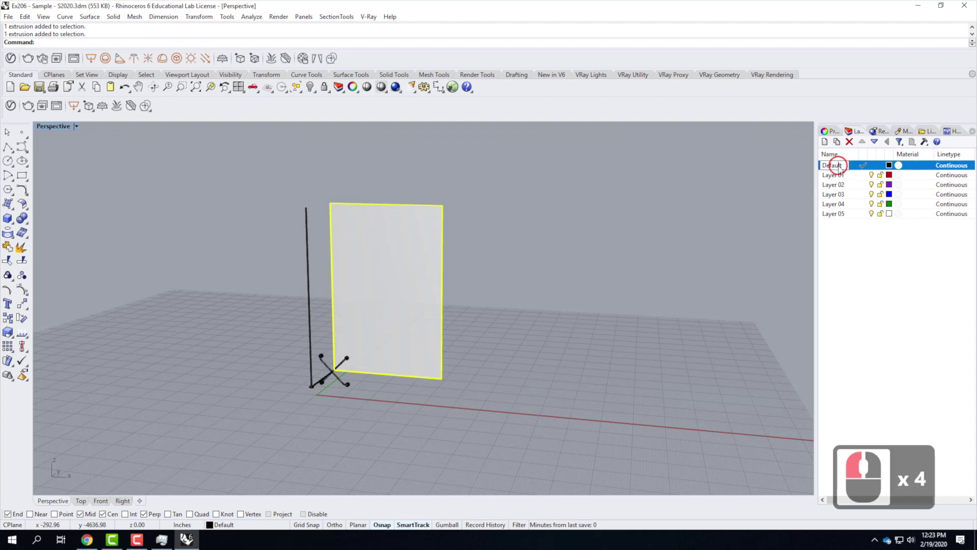
pyautogui.moveTo(843, 164); pyautogui.dragTo(756, 162)
pyautogui.write('Spider Clamp')
pyautogui.press('Return')
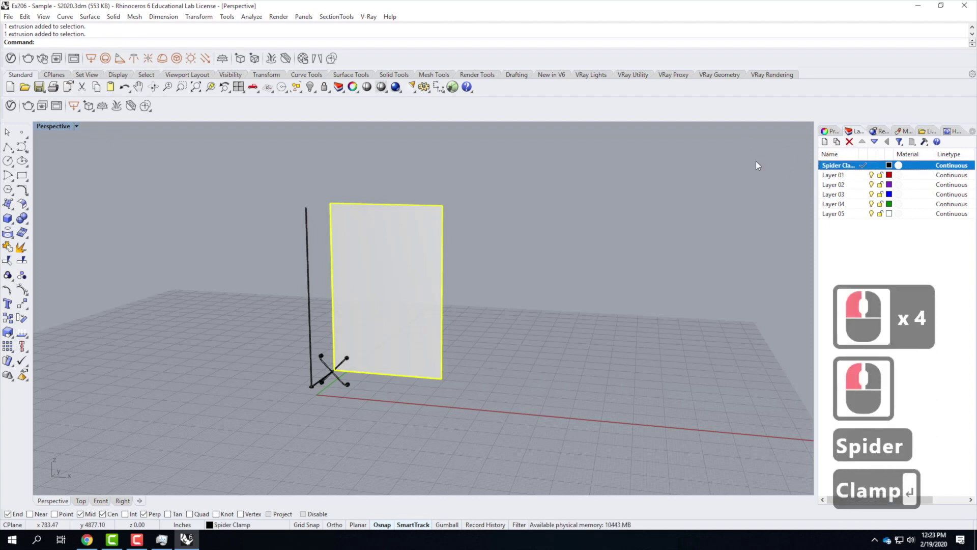
# Rename Layer 01 as Glass, move the selected rectangular panel onto it, and deselect the panel.
pyautogui.click(832, 175)
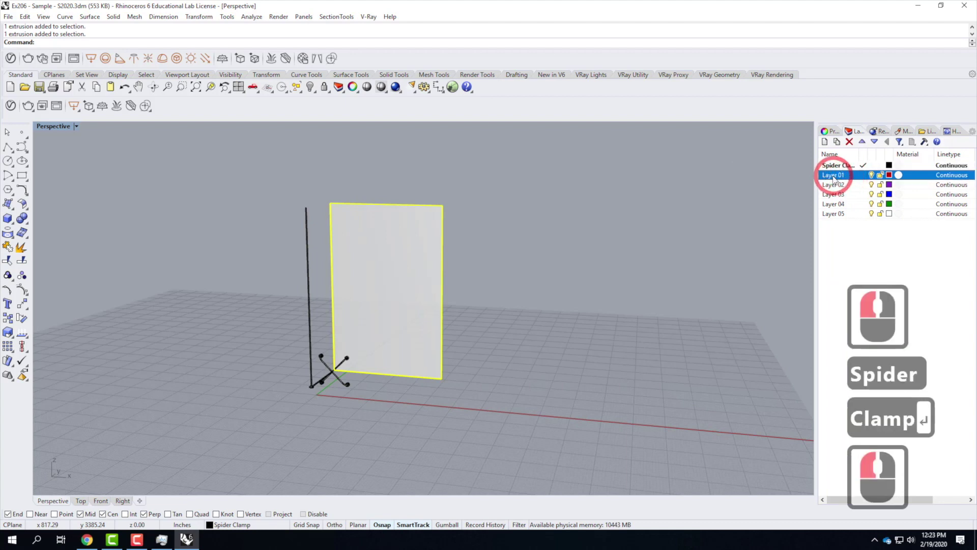
pyautogui.click(832, 175)
pyautogui.click(843, 174)
pyautogui.moveTo(845, 175); pyautogui.dragTo(781, 170)
pyautogui.write('Glass')
pyautogui.press('Return')
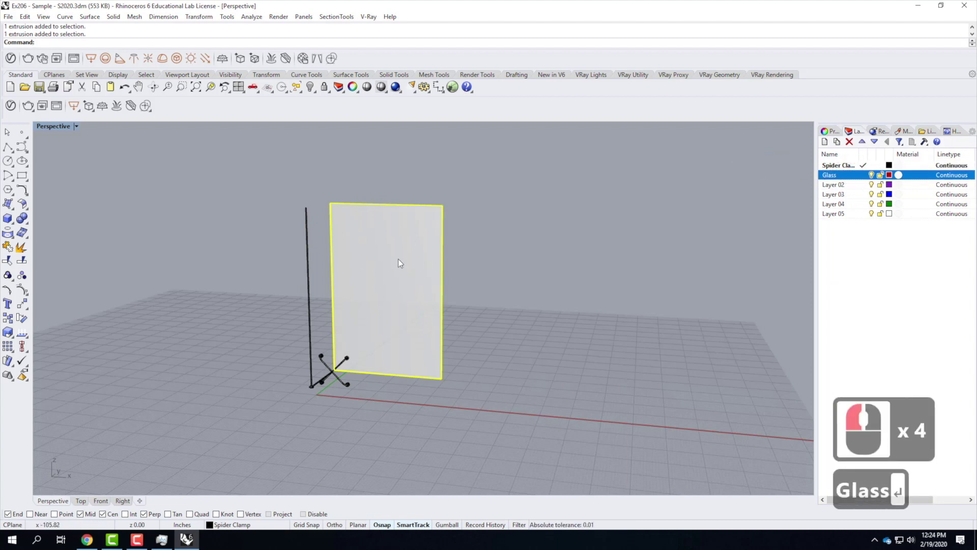
pyautogui.rightClick(847, 177)
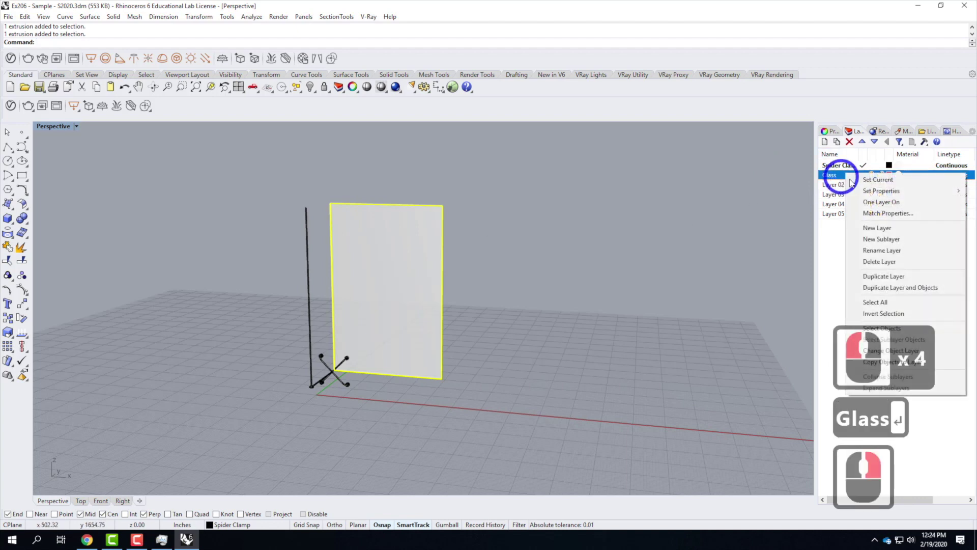
pyautogui.click(924, 351)
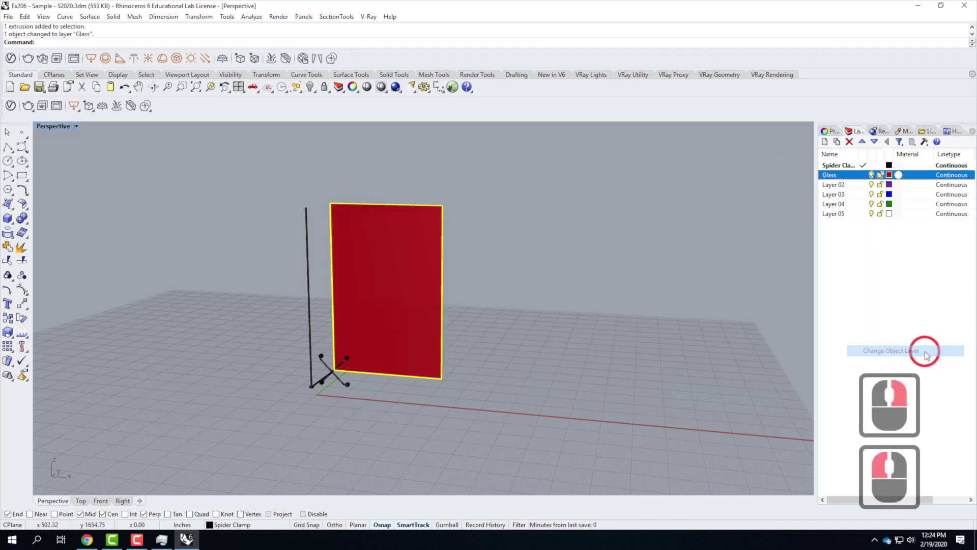
pyautogui.click(497, 207)
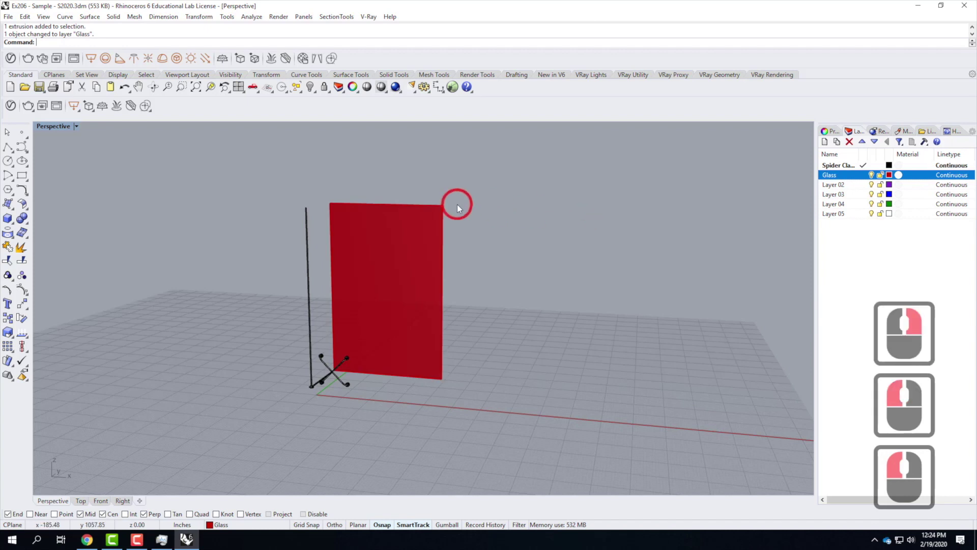
# Make Layer 02 the current layer and rename it as Curtain Wall.
pyautogui.doubleClick(832, 186)
pyautogui.click(832, 185)
pyautogui.click(834, 185)
pyautogui.write('Curtain Wall')
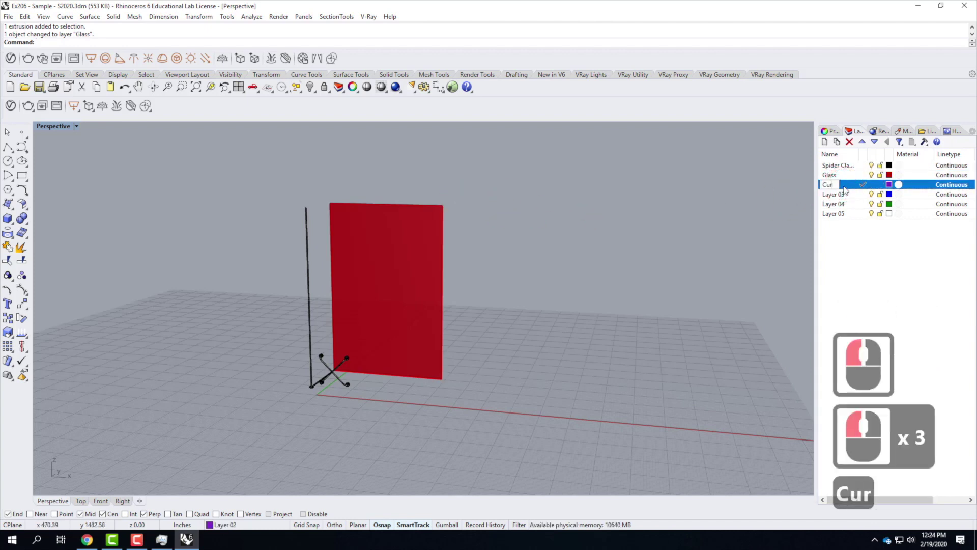
pyautogui.press('Return')
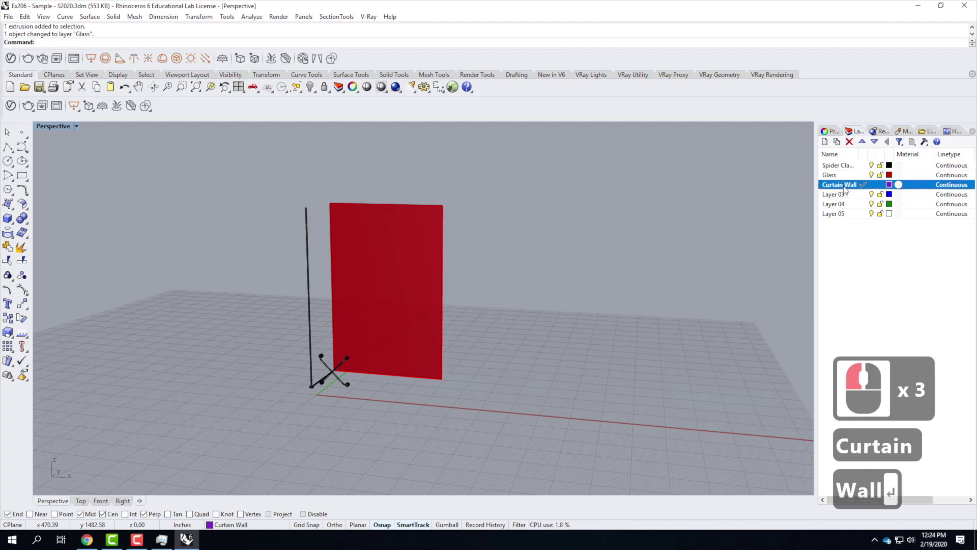
# Nest the Spider Clamp and Glass layers as sublayers under Curtain Wall.
pyautogui.click(831, 167)
pyautogui.keyDown('shift'); pyautogui.click(839, 186); pyautogui.keyUp('shift')
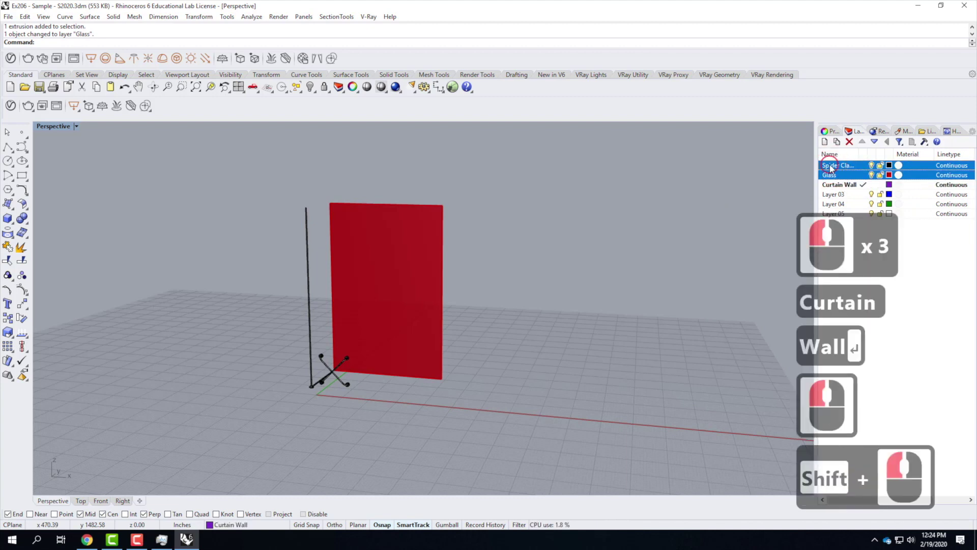
pyautogui.moveTo(837, 184); pyautogui.dragTo(837, 184)
pyautogui.click(879, 176)
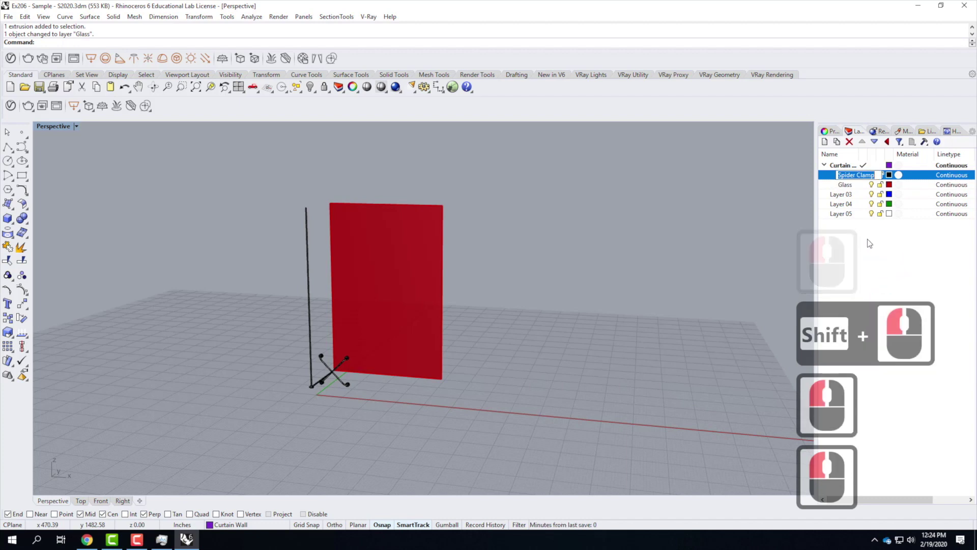
# Delete the unused layers Layer 03, Layer 04 and Layer 05.
pyautogui.moveTo(858, 250); pyautogui.dragTo(835, 201)
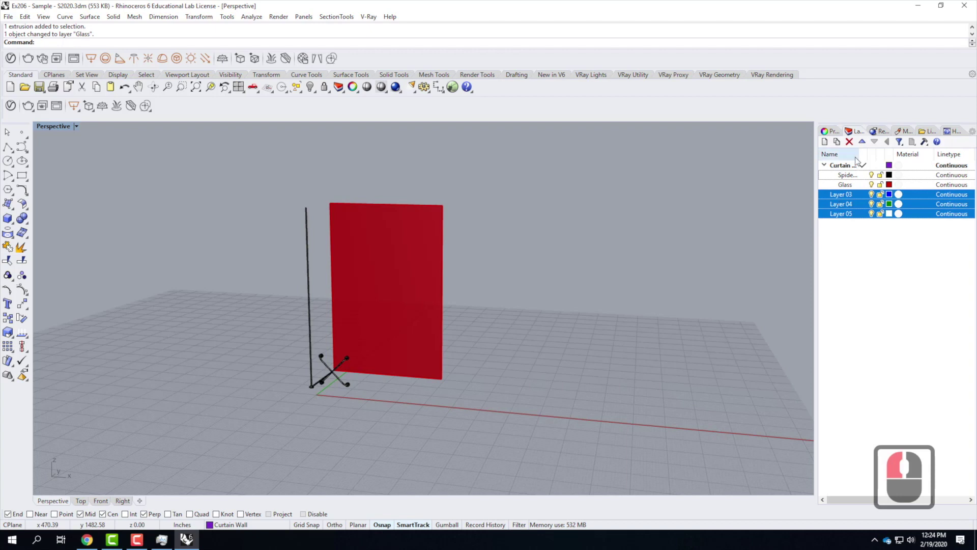
pyautogui.click(849, 142)
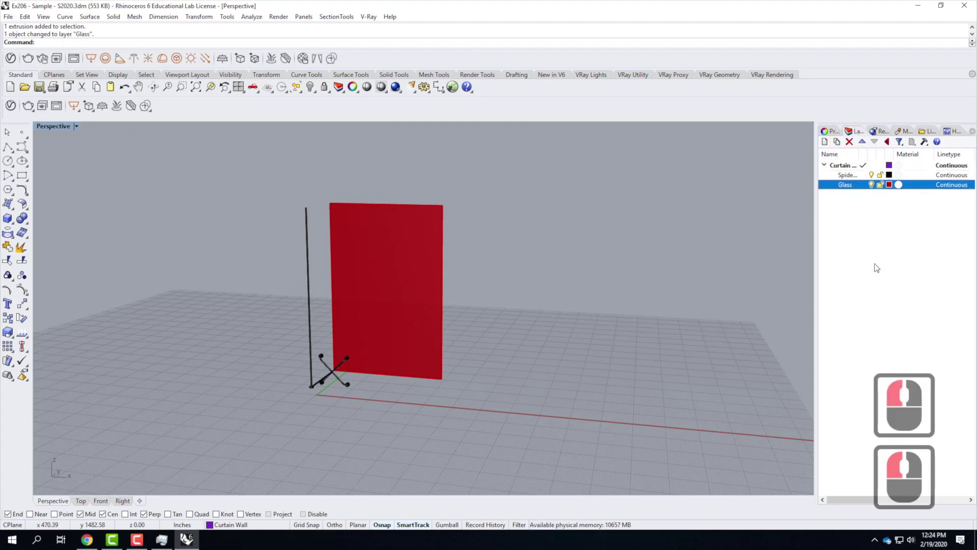
pyautogui.click(880, 245)
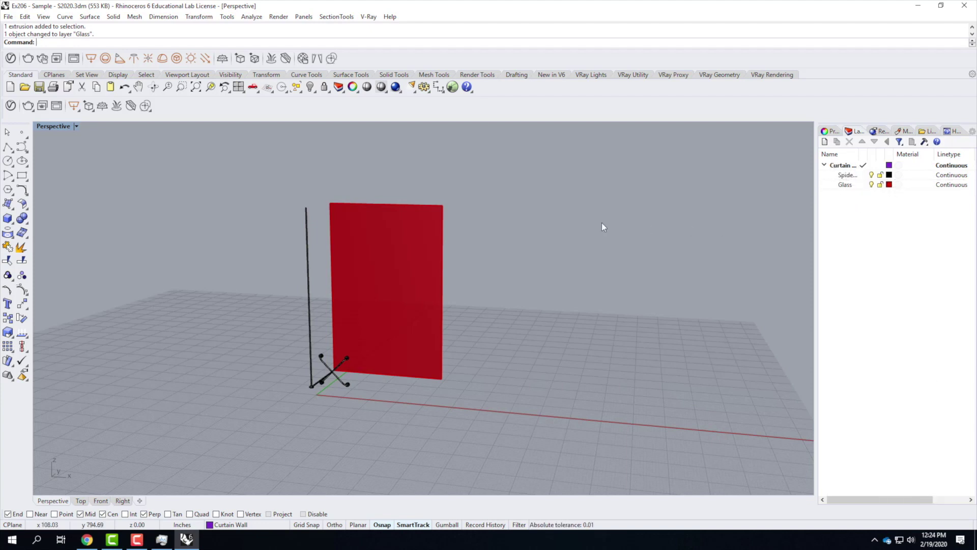
# Add the Glass Tempered material from the V-Ray library's Glass category to the scene's material list.
pyautogui.click(10, 106)
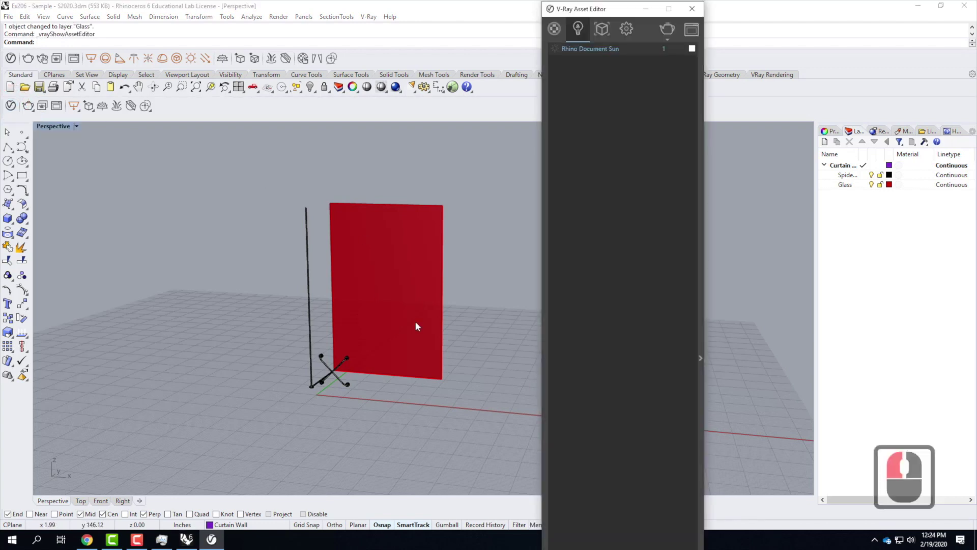
pyautogui.click(555, 29)
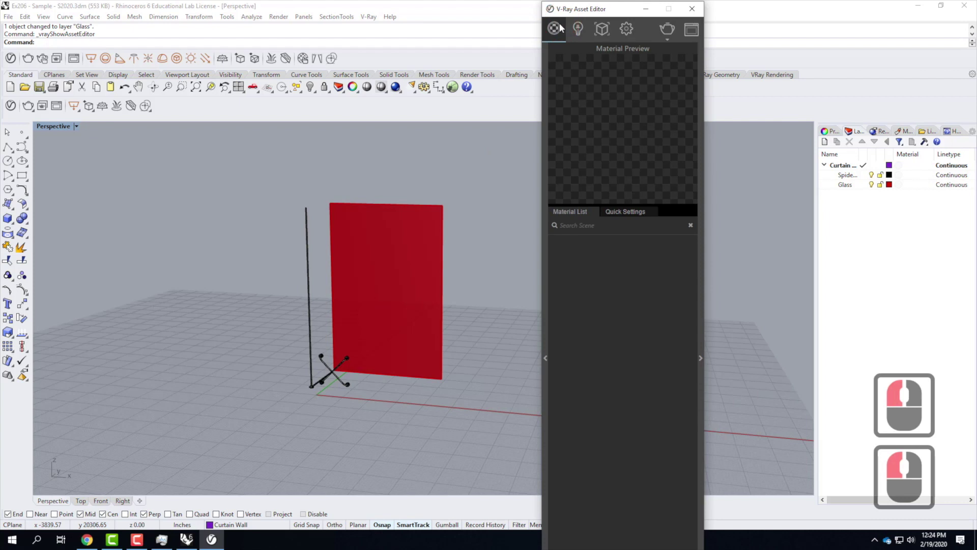
pyautogui.click(544, 363)
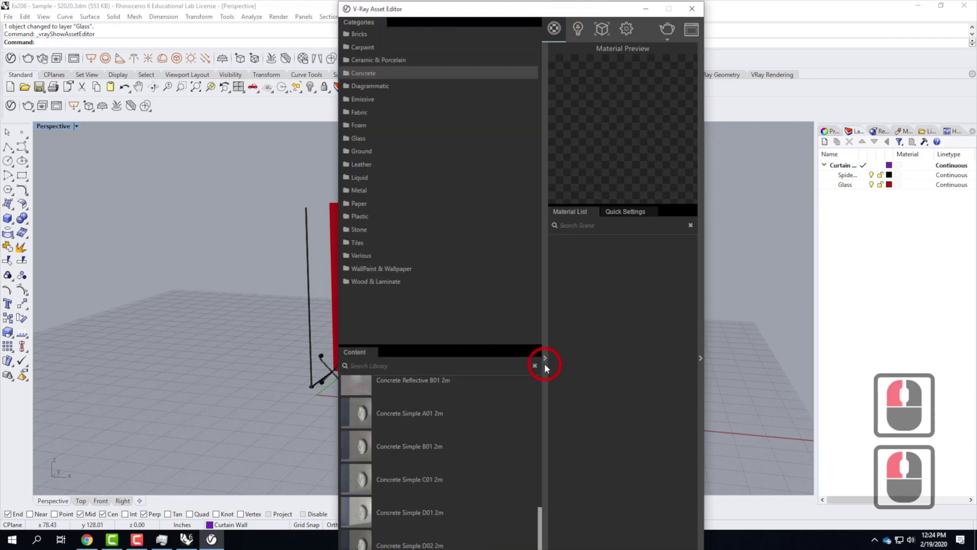
pyautogui.click(362, 142)
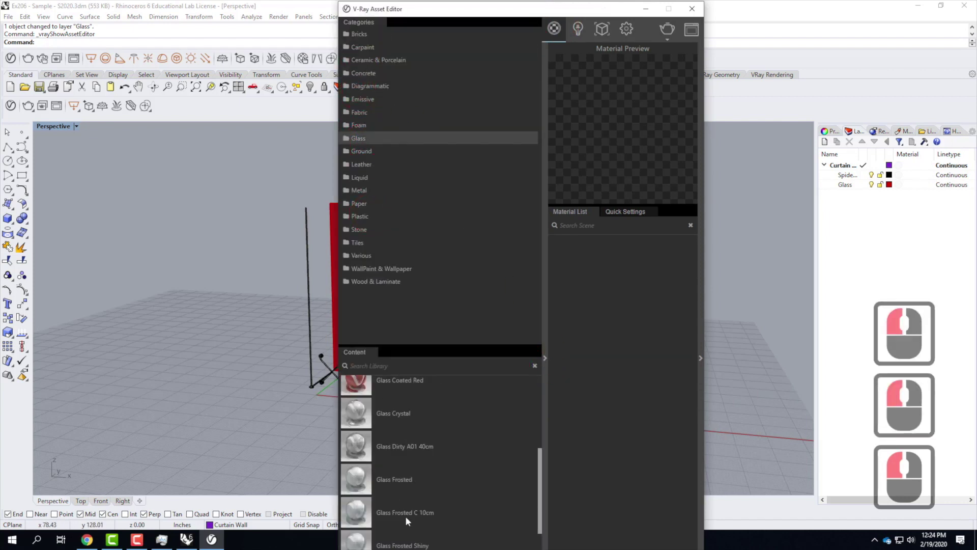
pyautogui.scroll(-6, 421, 455)
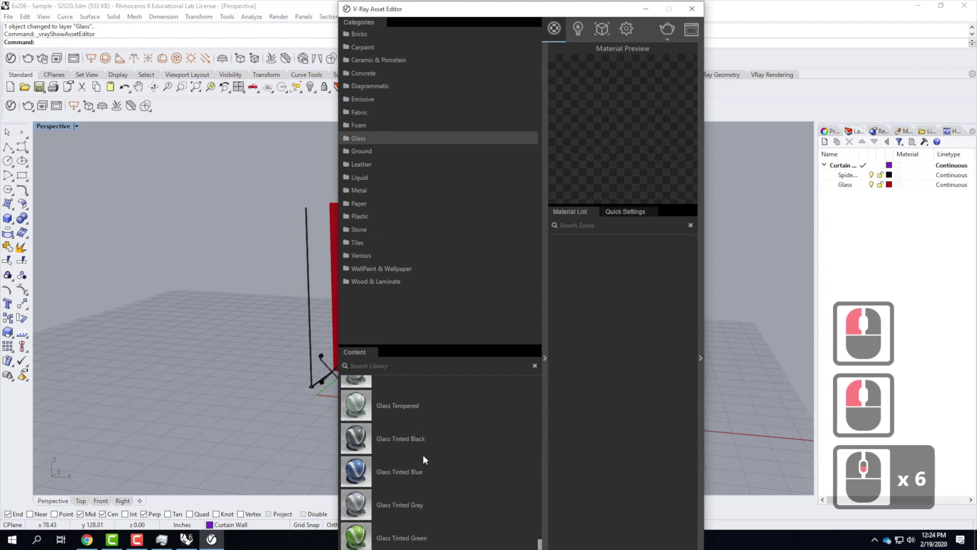
pyautogui.click(366, 426)
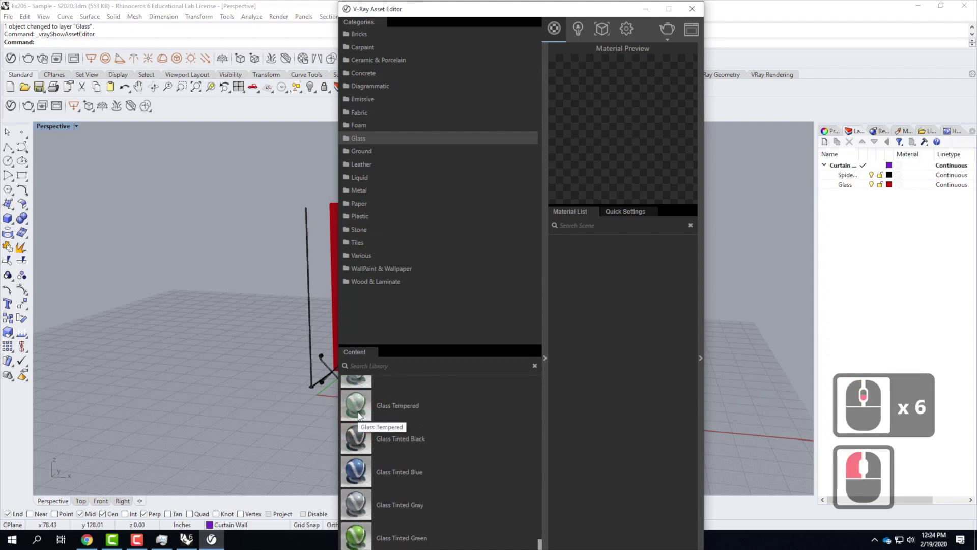
pyautogui.moveTo(357, 417); pyautogui.dragTo(600, 305)
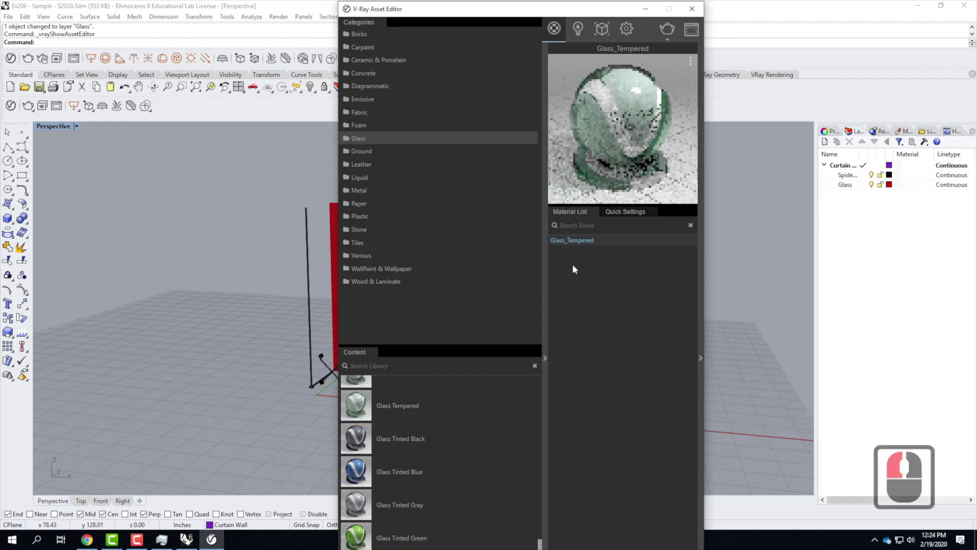
# Apply the Glass_Tempered material to the Glass sublayer of Curtain Wall.
pyautogui.rightClick(588, 243)
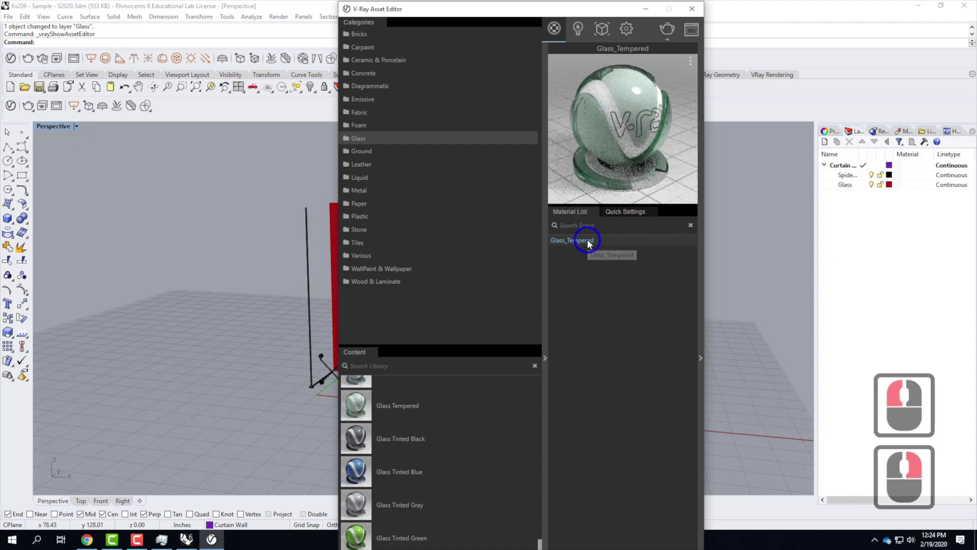
pyautogui.moveTo(634, 276)
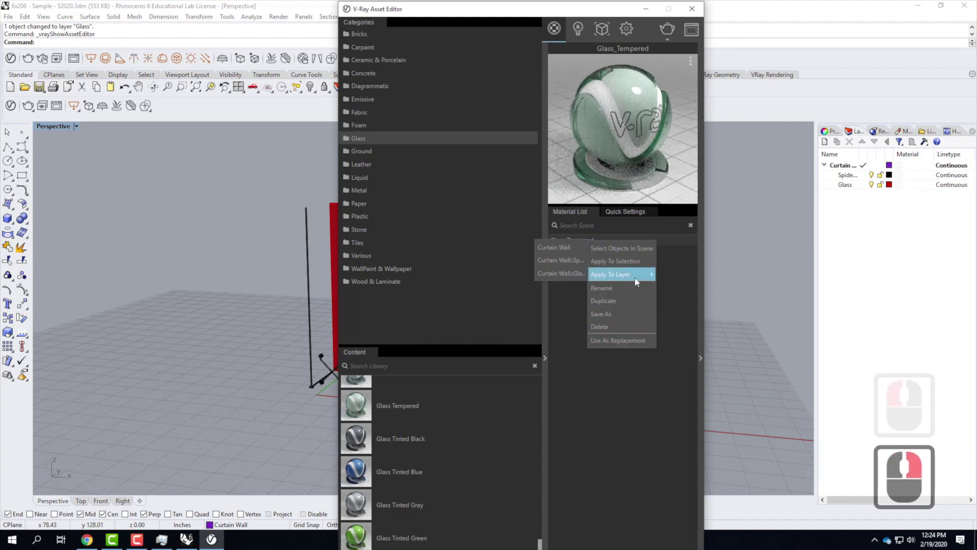
pyautogui.click(566, 275)
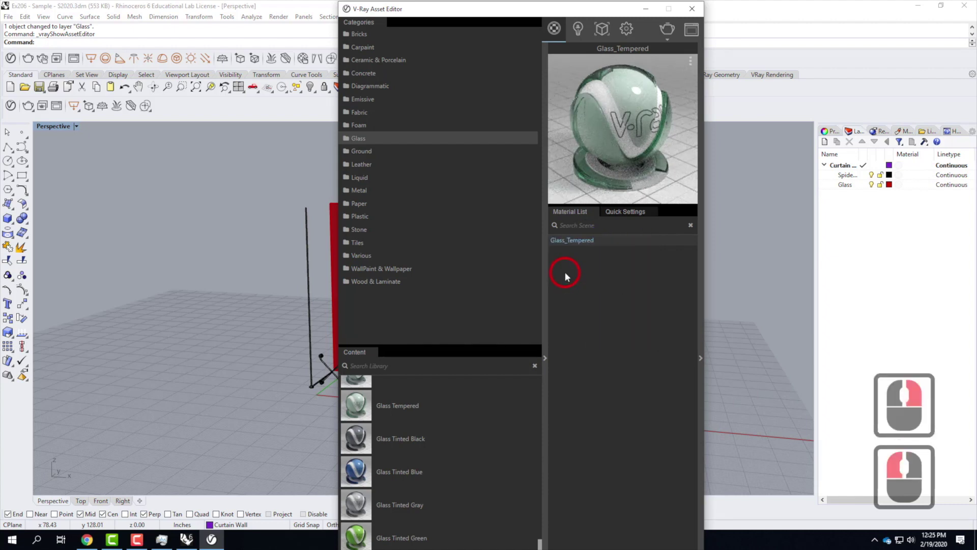
pyautogui.click(600, 283)
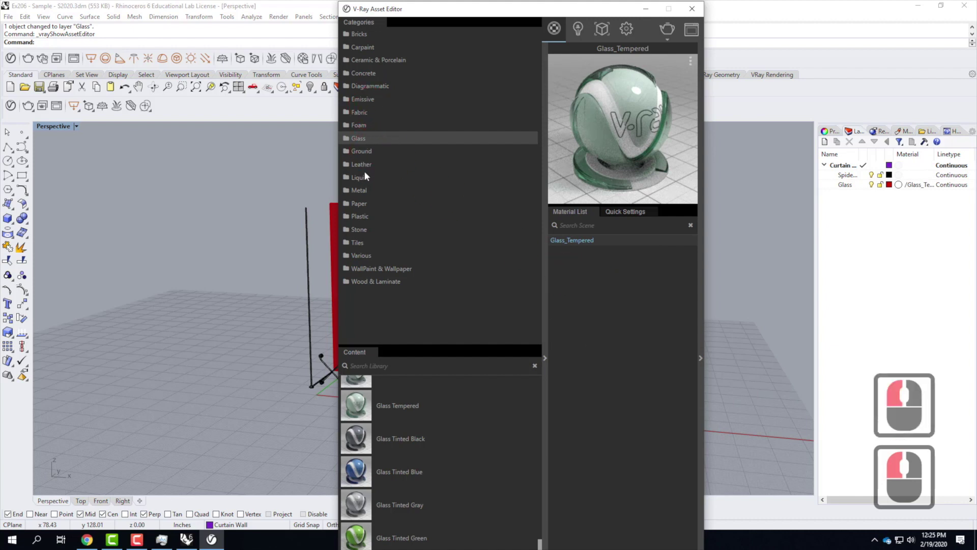
# Browse the V-Ray library's Metal category for a metallic paint material.
pyautogui.click(361, 190)
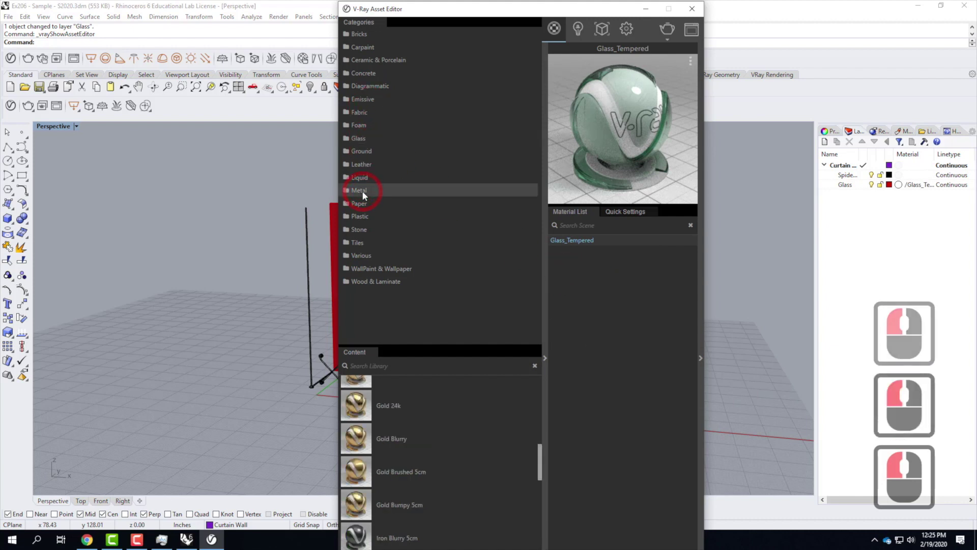
pyautogui.scroll(-3, 499, 447)
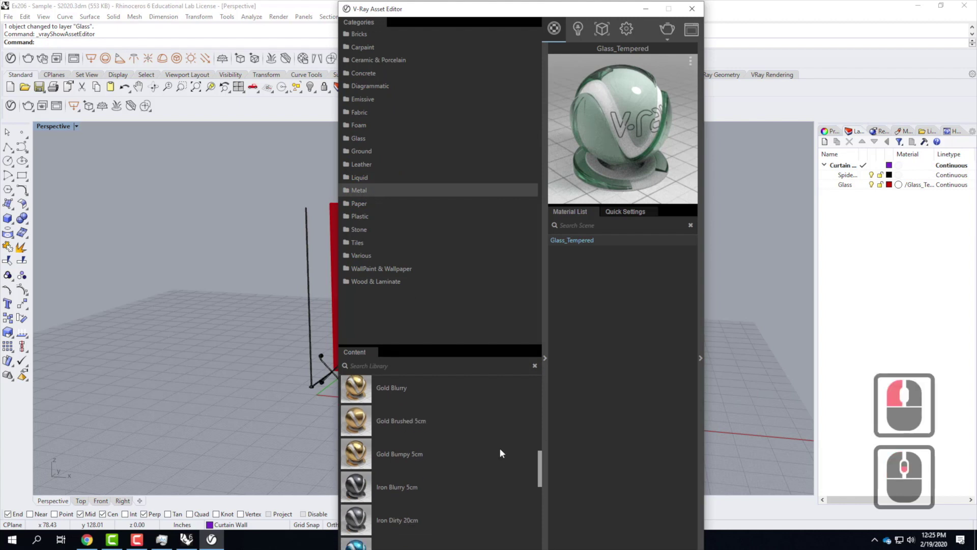
pyautogui.scroll(-5, 500, 450)
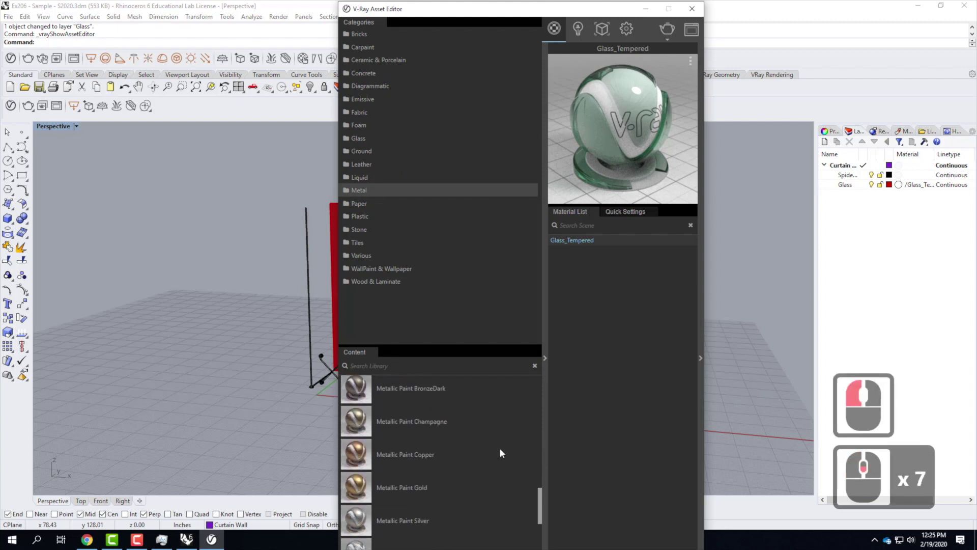
pyautogui.scroll(-1, 500, 453)
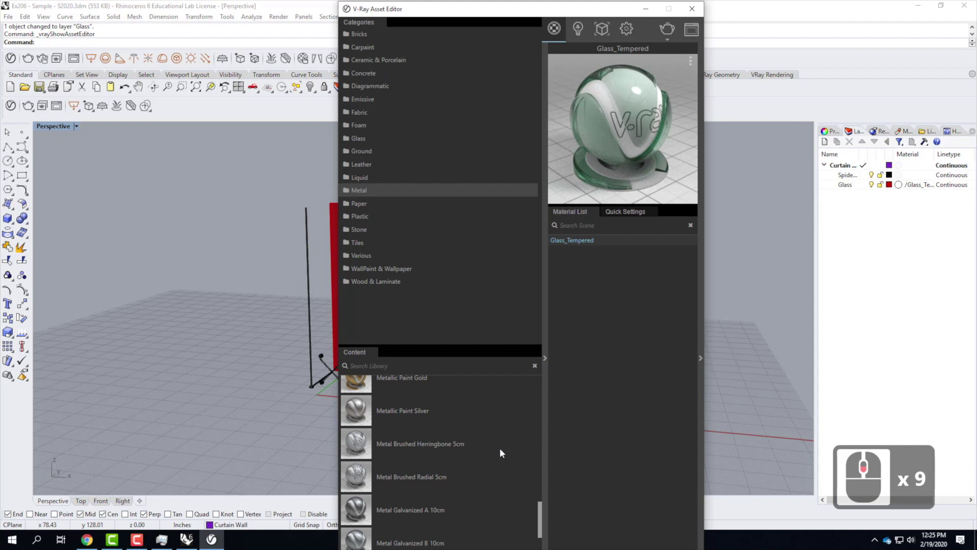
pyautogui.scroll(2, 499, 448)
pyautogui.scroll(2, 499, 447)
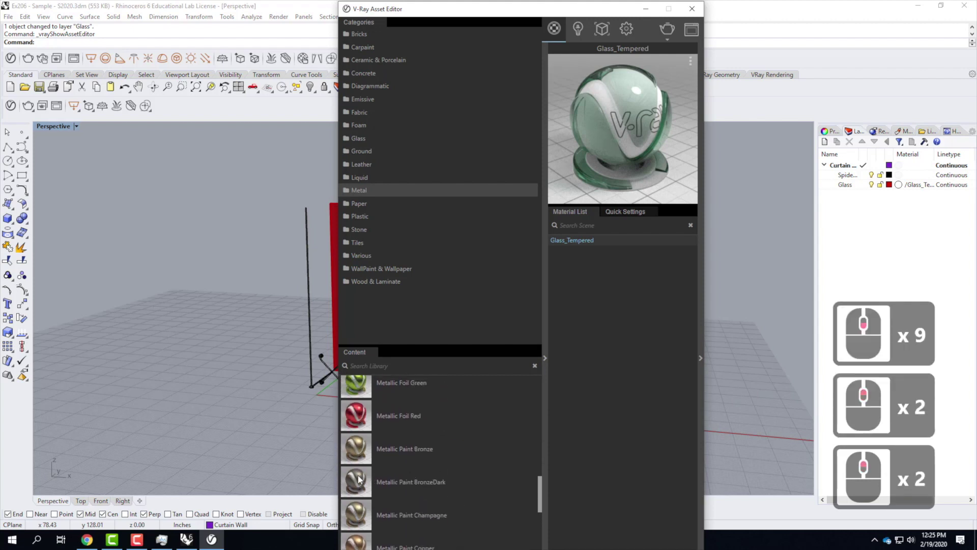
# Add the Metallic Paint BronzeDark material from the metal library and apply it to the spider sublayer of Curtain Wall.
pyautogui.moveTo(358, 481)
pyautogui.mouseDown()
pyautogui.moveTo(655, 346)
pyautogui.moveTo(648, 307)
pyautogui.mouseUp()
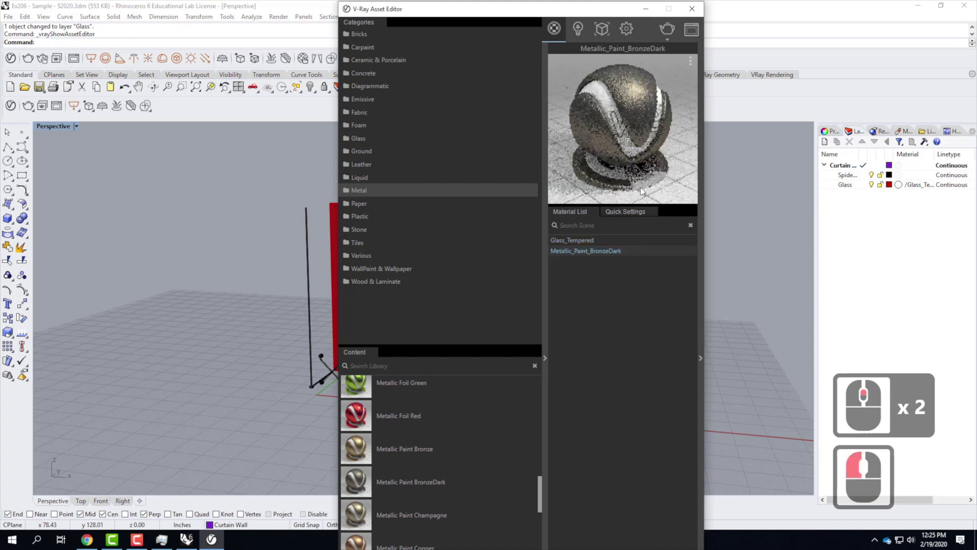
pyautogui.rightClick(584, 251)
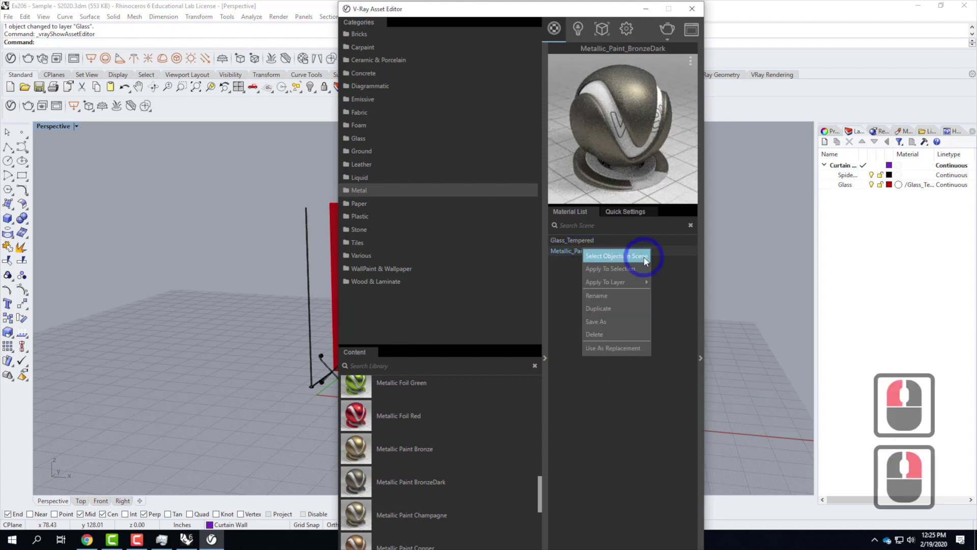
pyautogui.moveTo(611, 283)
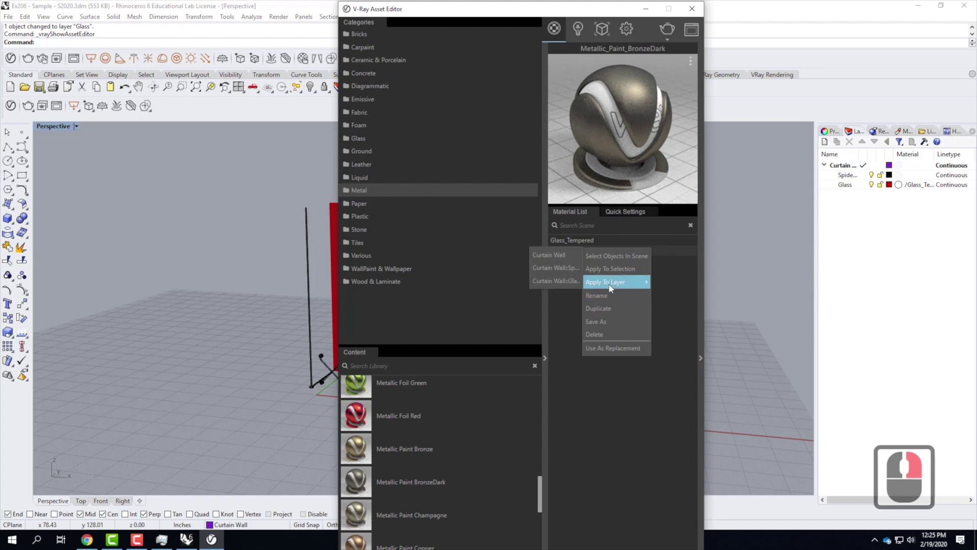
pyautogui.click(558, 269)
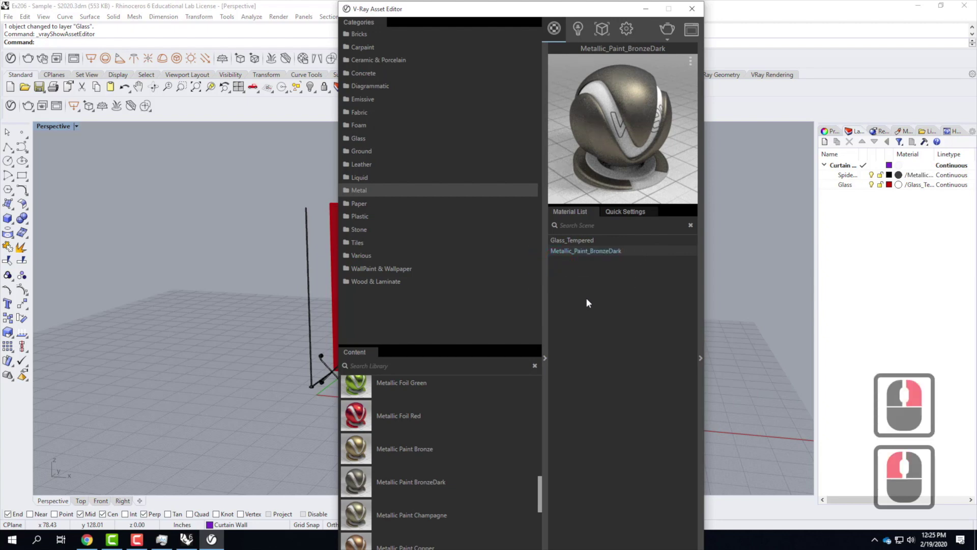
pyautogui.click(692, 9)
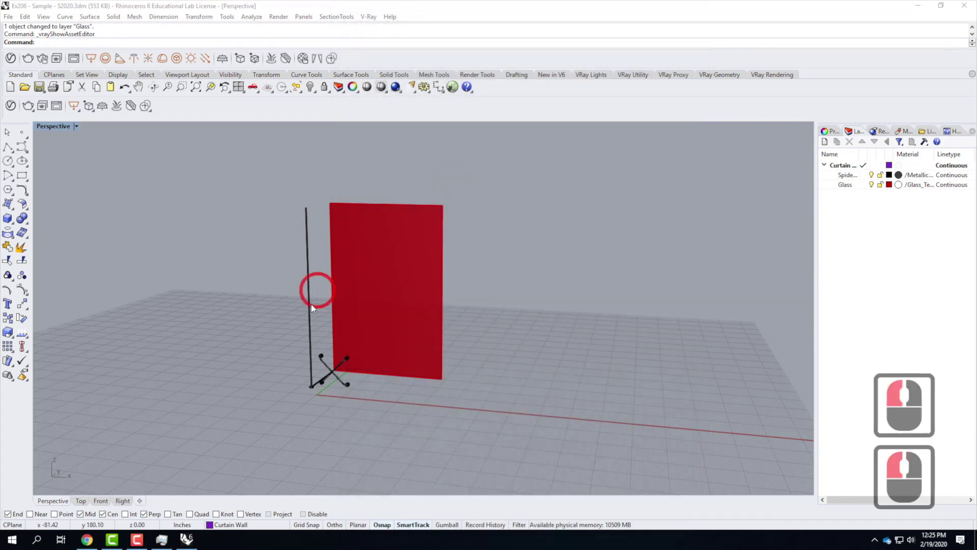
# Set the Perspective viewport's display mode to Rendered.
pyautogui.click(75, 126)
pyautogui.click(79, 173)
pyautogui.click(351, 289)
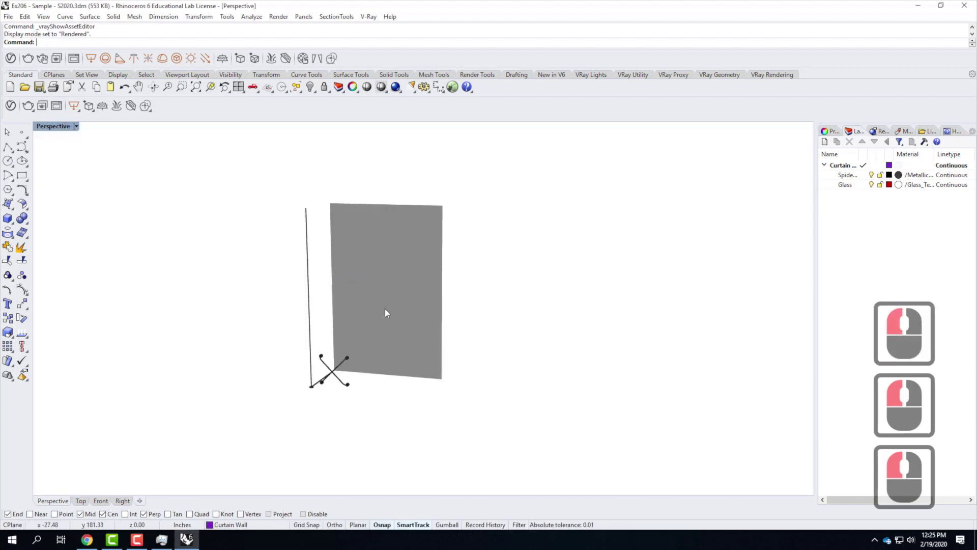
# Examine the rendered glass panel, spider fitting and rods from close up and from a distance.
pyautogui.scroll(4, 380, 313)
pyautogui.moveTo(404, 329); pyautogui.dragTo(347, 323, button='right')
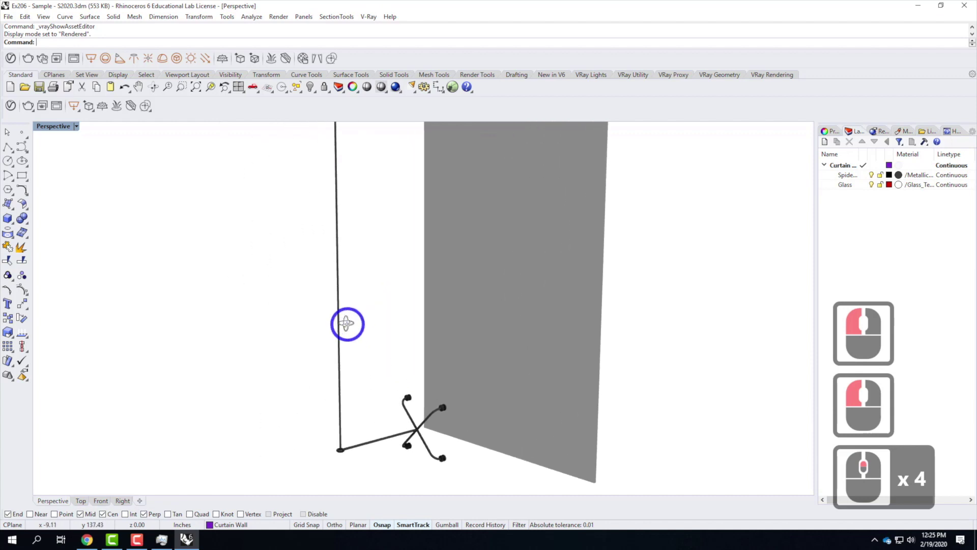
pyautogui.scroll(-5, 327, 325)
pyautogui.scroll(4, 414, 311)
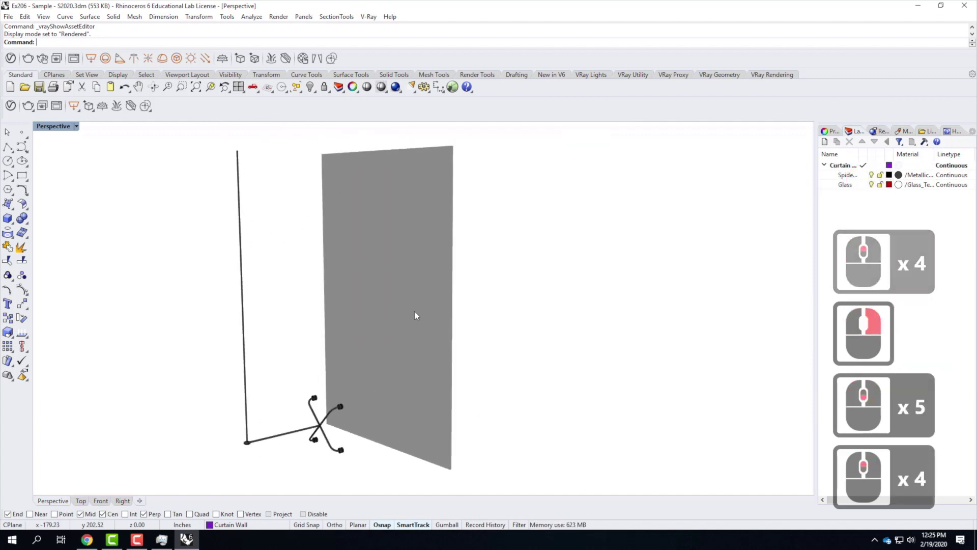
pyautogui.scroll(-2, 415, 310)
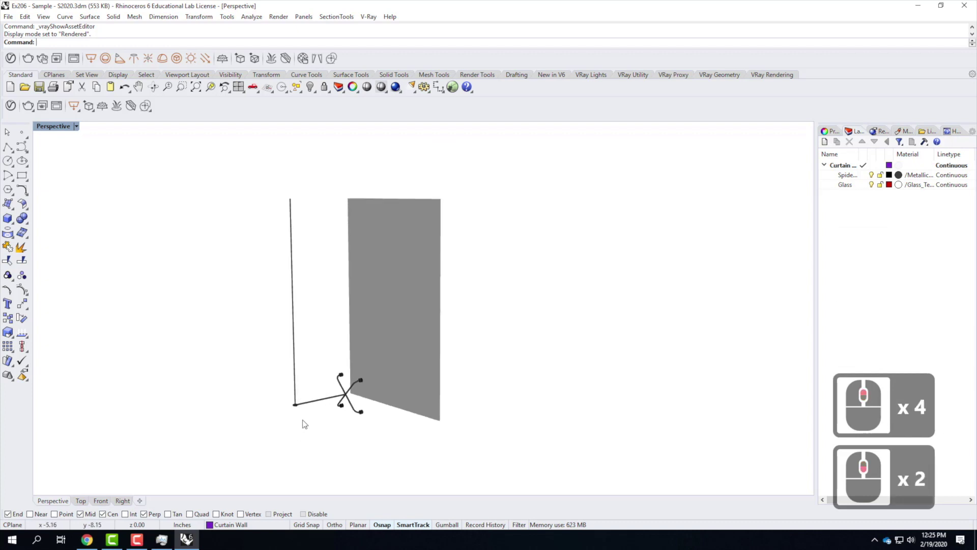
pyautogui.scroll(16, 292, 392)
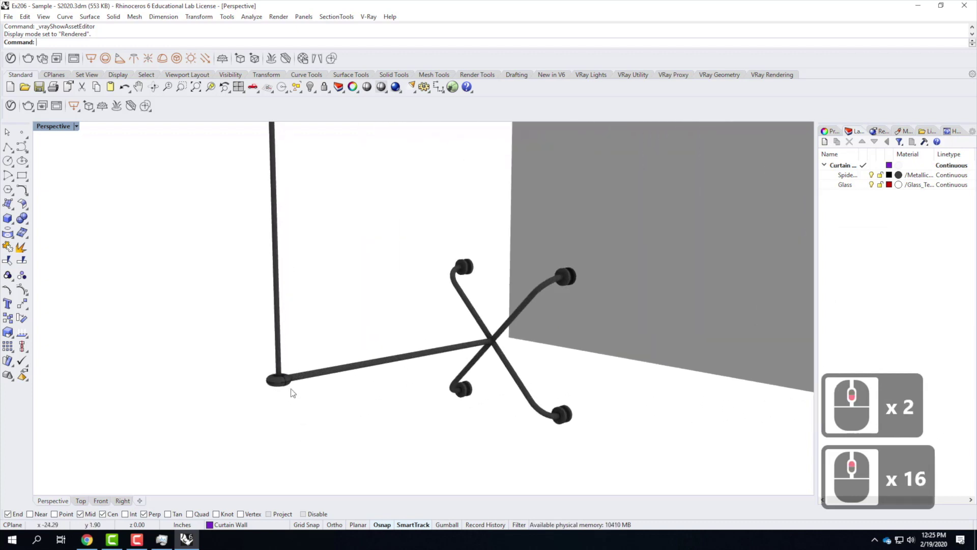
pyautogui.scroll(-20, 292, 393)
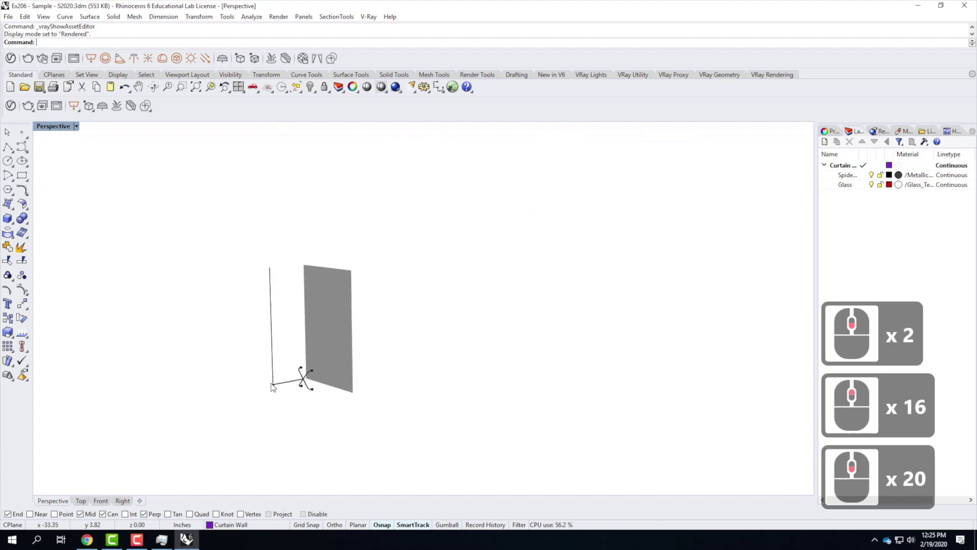
pyautogui.scroll(3, 279, 375)
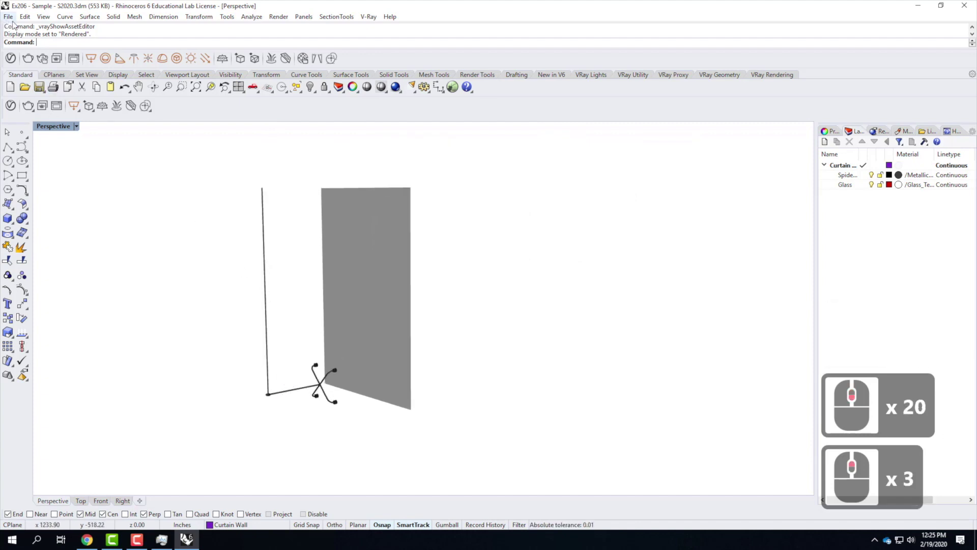
# Move the whole curtain wall assembly from the glass panel's lower corner beside the spider fitting to the origin 0,0,0.
pyautogui.moveTo(207, 149); pyautogui.dragTo(476, 459)
pyautogui.write('move')
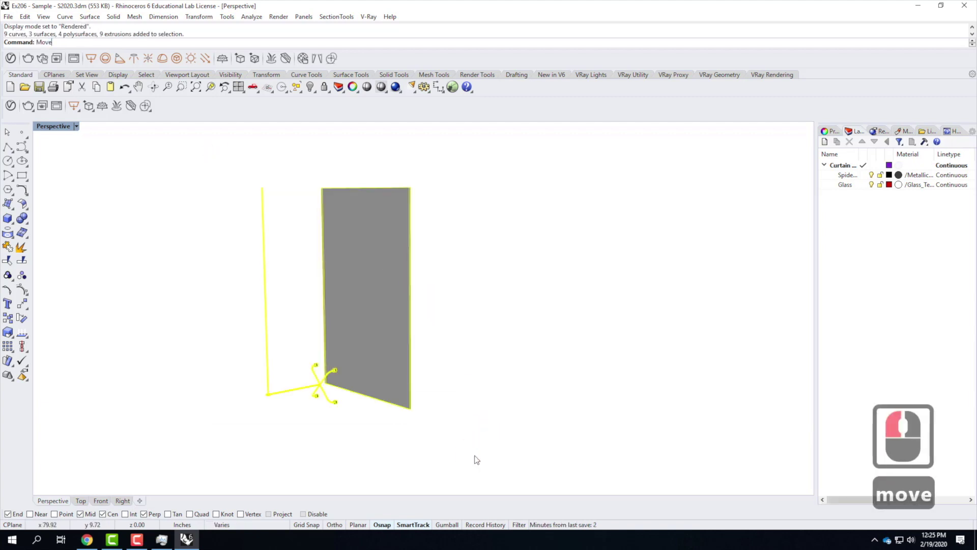
pyautogui.press('Return')
pyautogui.scroll(9, 369, 403)
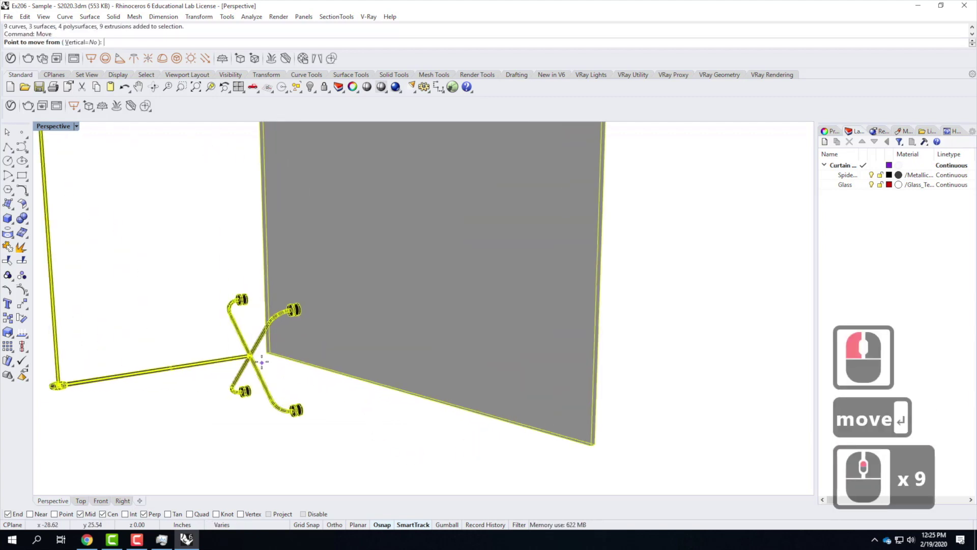
pyautogui.click(261, 355)
pyautogui.write('0,0,0')
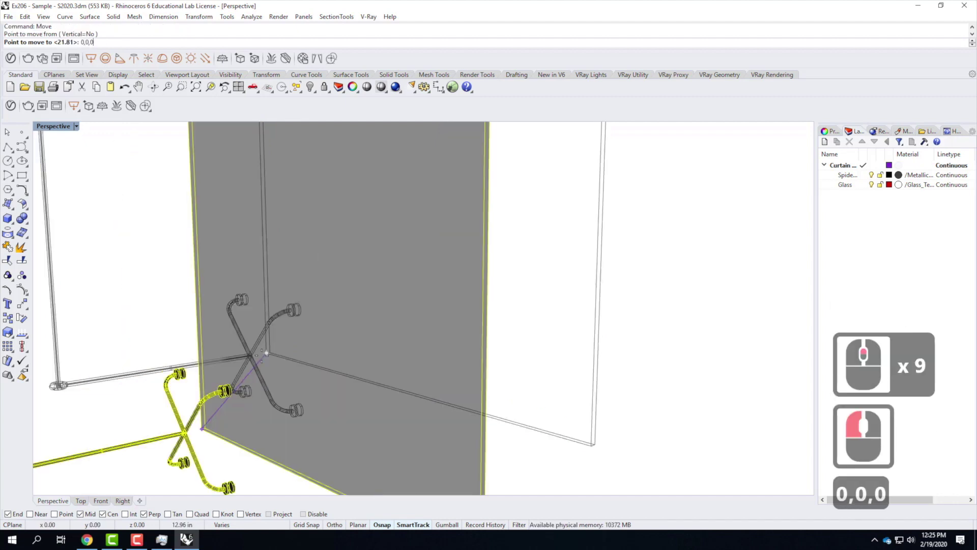
pyautogui.press('Return')
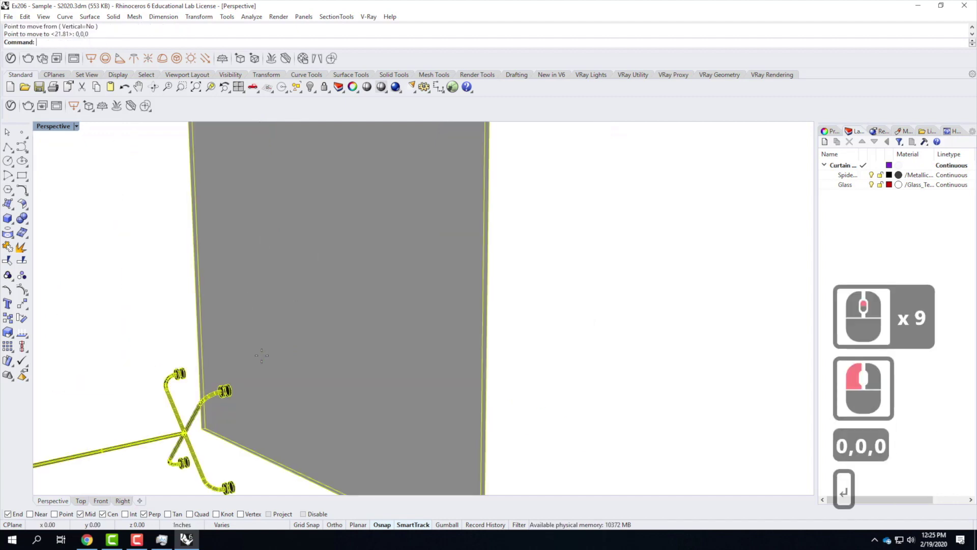
pyautogui.scroll(-10, 741, 391)
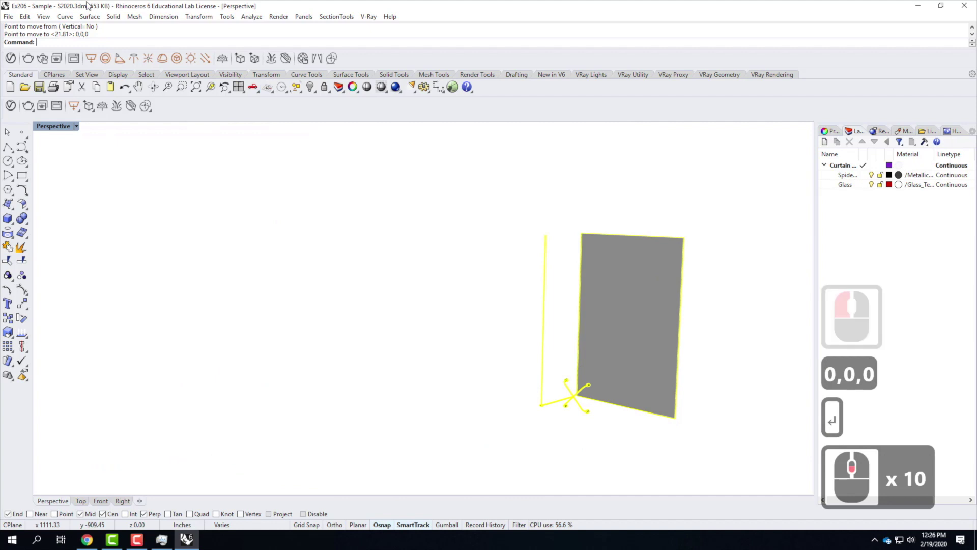
# Start saving the model under a new name in the S2020 folder of Ex207 - Texture Mapping of Objects.
pyautogui.click(8, 16)
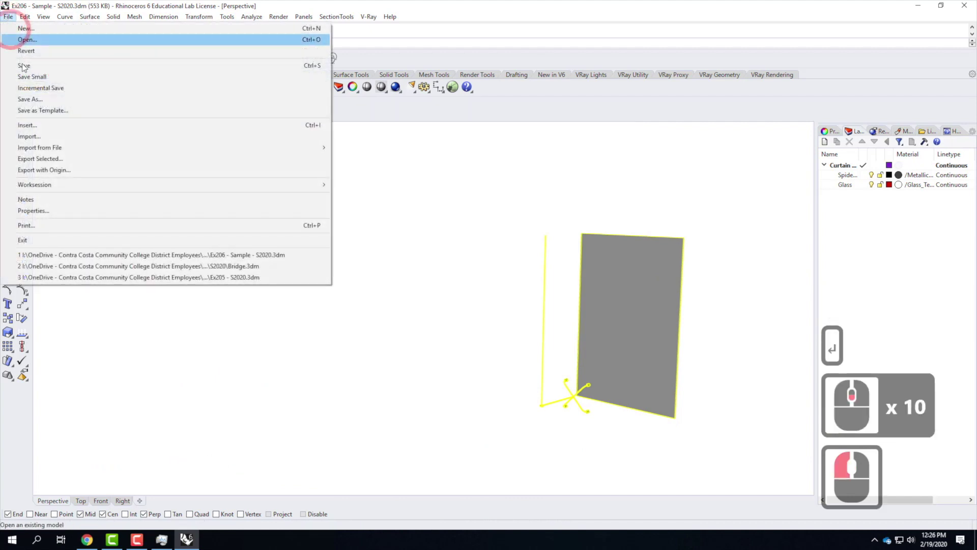
pyautogui.click(29, 100)
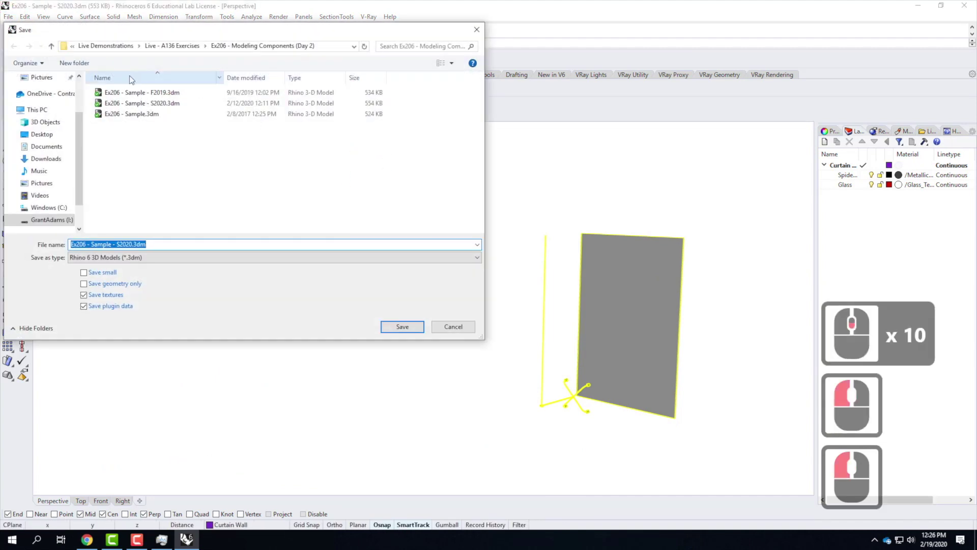
pyautogui.click(172, 46)
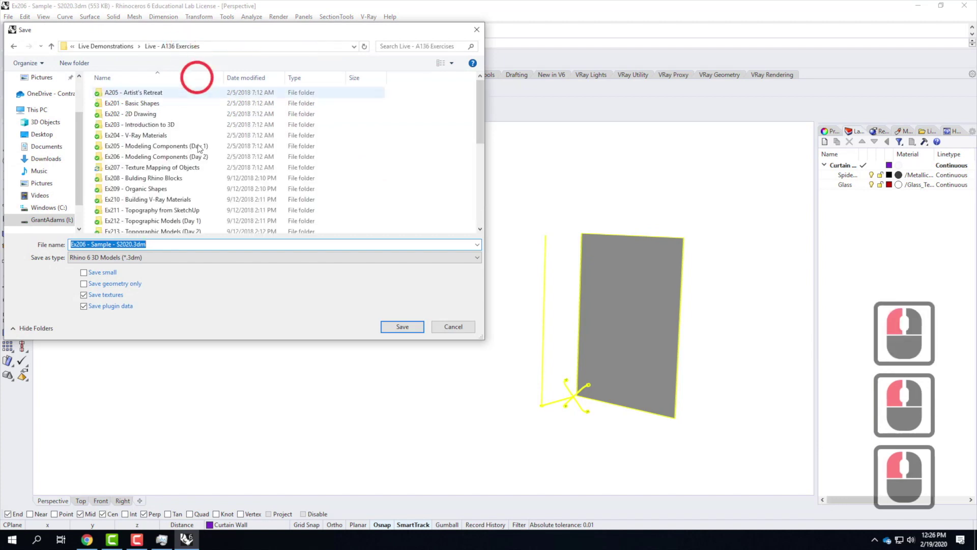
pyautogui.doubleClick(156, 171)
pyautogui.click(109, 114)
pyautogui.doubleClick(109, 114)
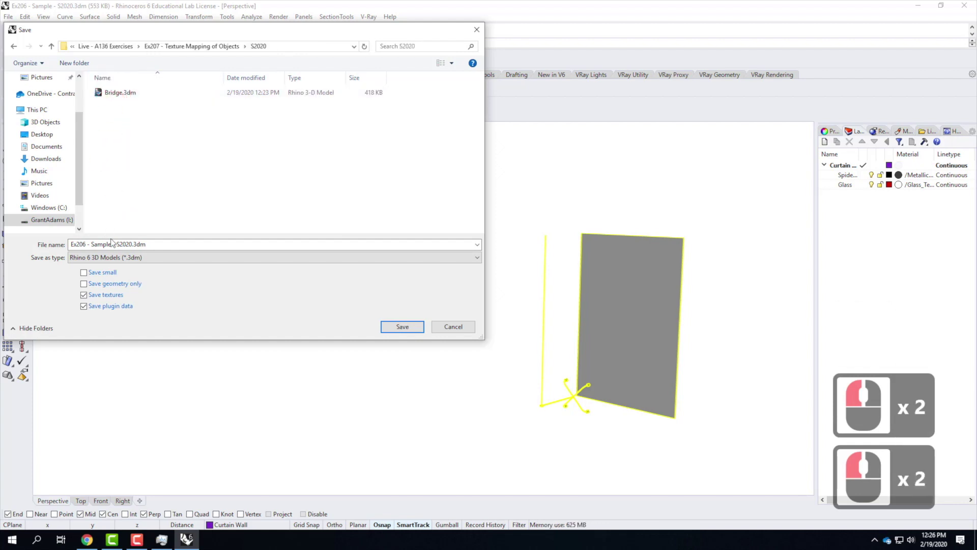
# Name the file CurtainWall.3dm and save it.
pyautogui.click(126, 242)
pyautogui.moveTo(131, 244); pyautogui.dragTo(47, 238)
pyautogui.click(129, 245)
pyautogui.doubleClick(131, 245)
pyautogui.tripleClick(40, 235)
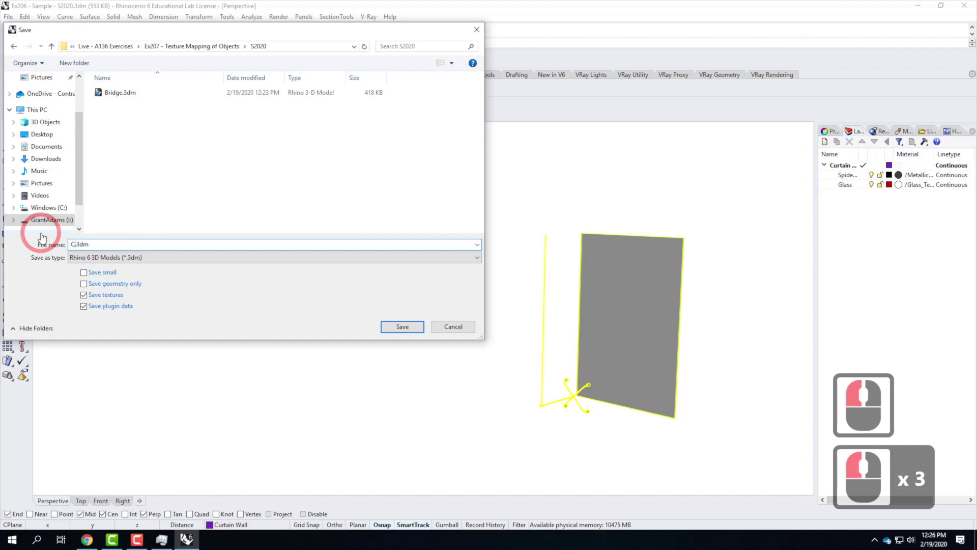
pyautogui.write('CurtainWall')
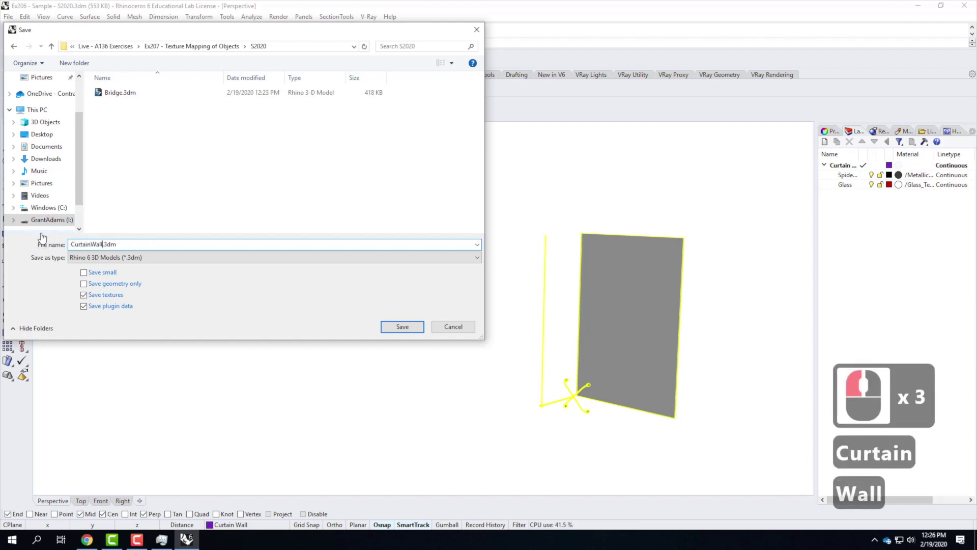
pyautogui.press('Return')
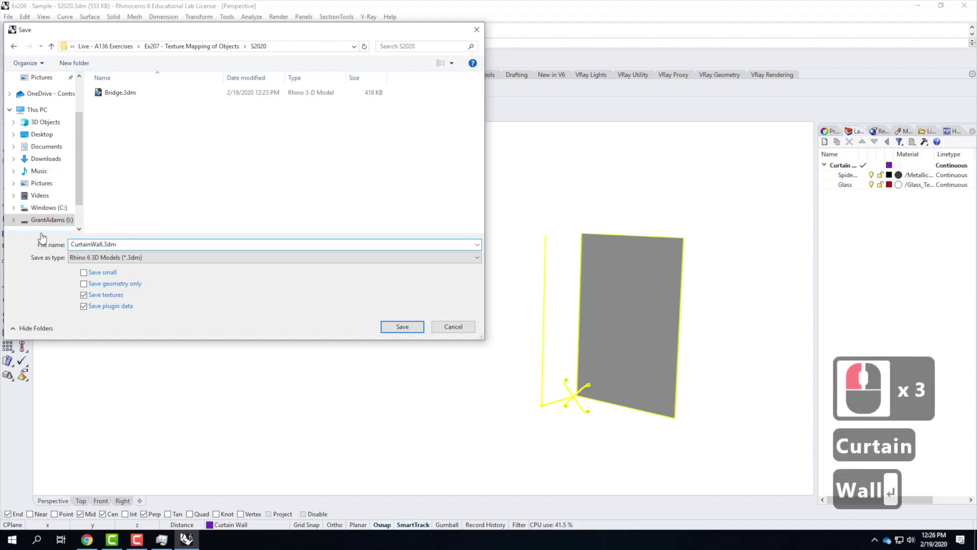
pyautogui.click(406, 327)
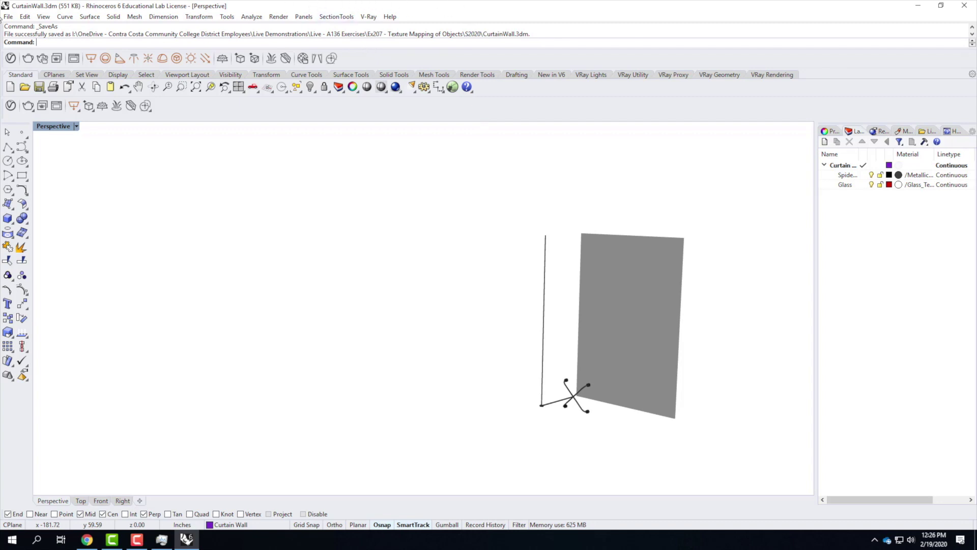
# Create a new model from the Large Objects - Inches template and maximize its Perspective viewport.
pyautogui.click(8, 16)
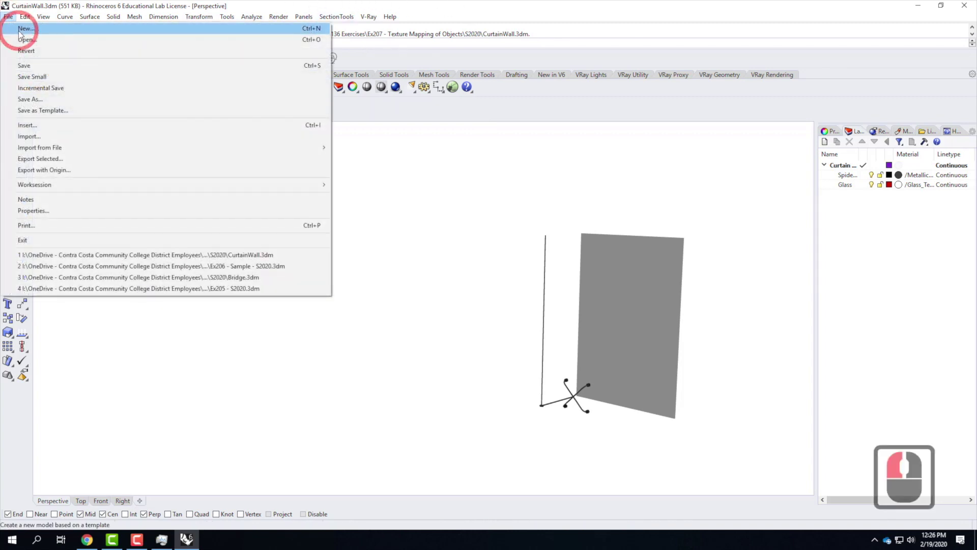
pyautogui.click(24, 29)
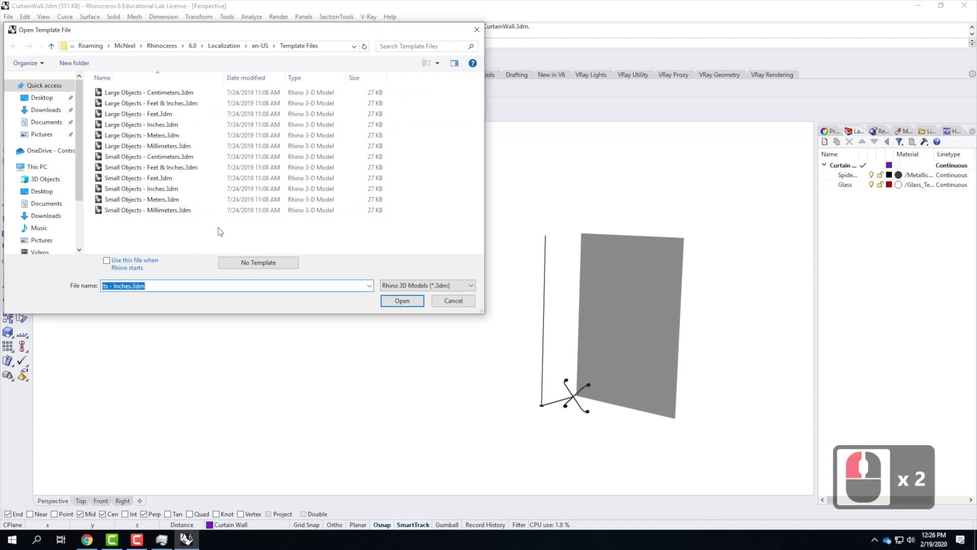
pyautogui.doubleClick(160, 126)
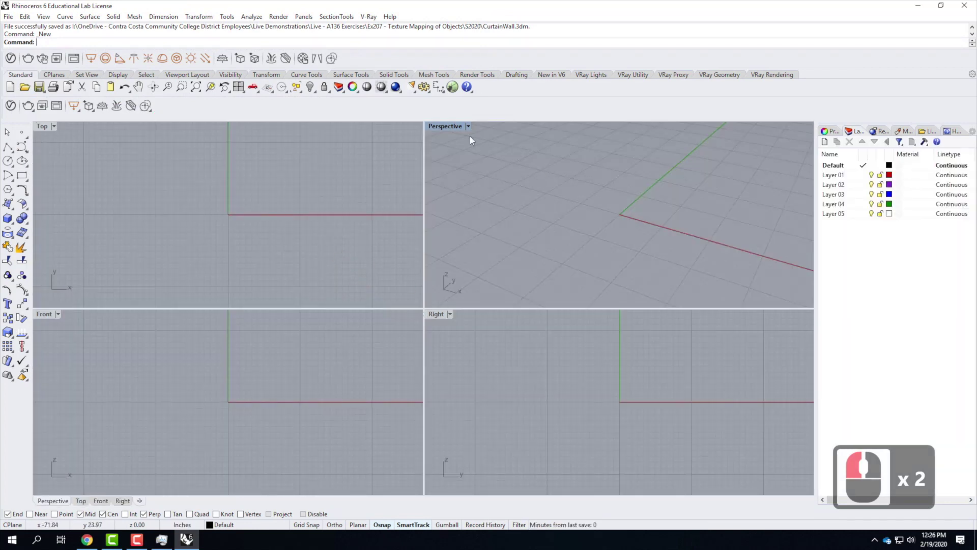
pyautogui.doubleClick(439, 125)
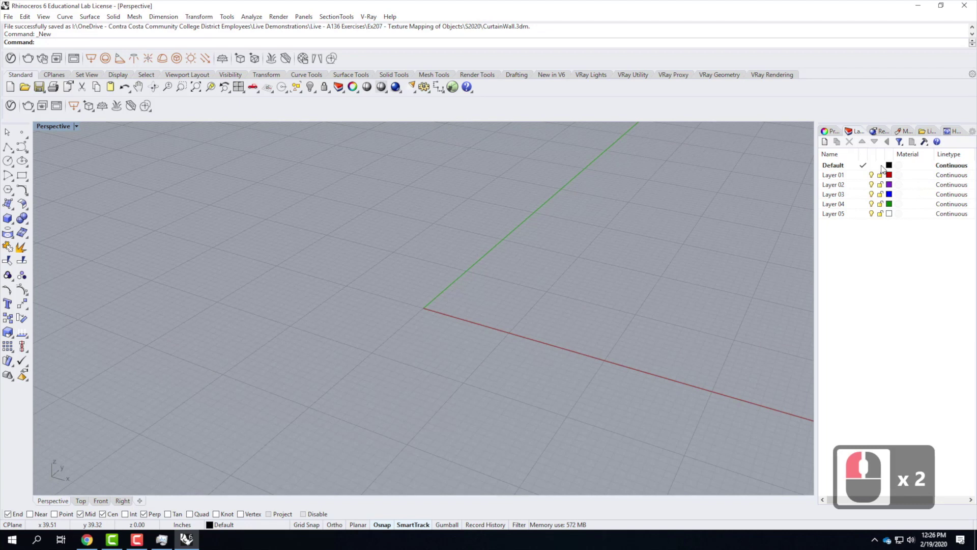
# Rename Layer 01 as Environment.
pyautogui.click(837, 175)
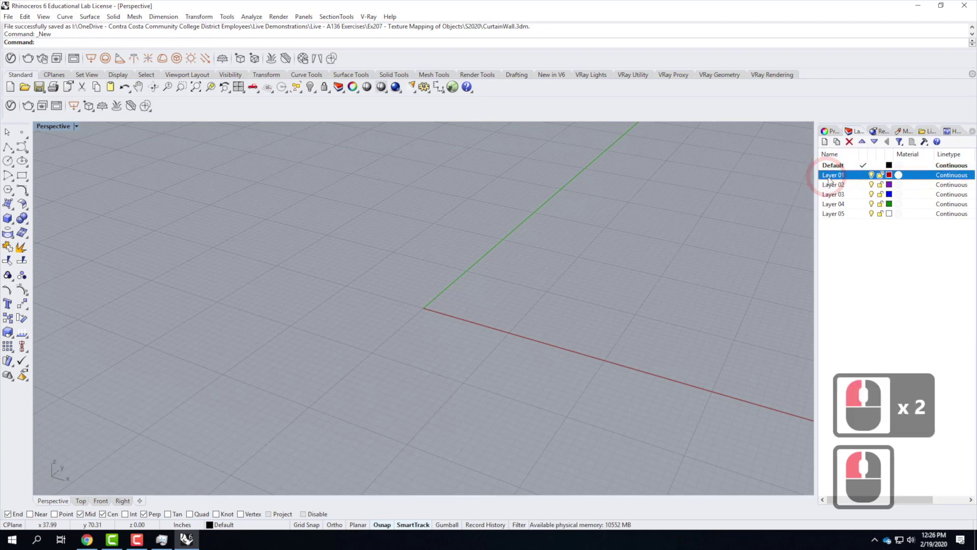
pyautogui.doubleClick(843, 174)
pyautogui.moveTo(845, 175); pyautogui.dragTo(770, 160)
pyautogui.write('Environment')
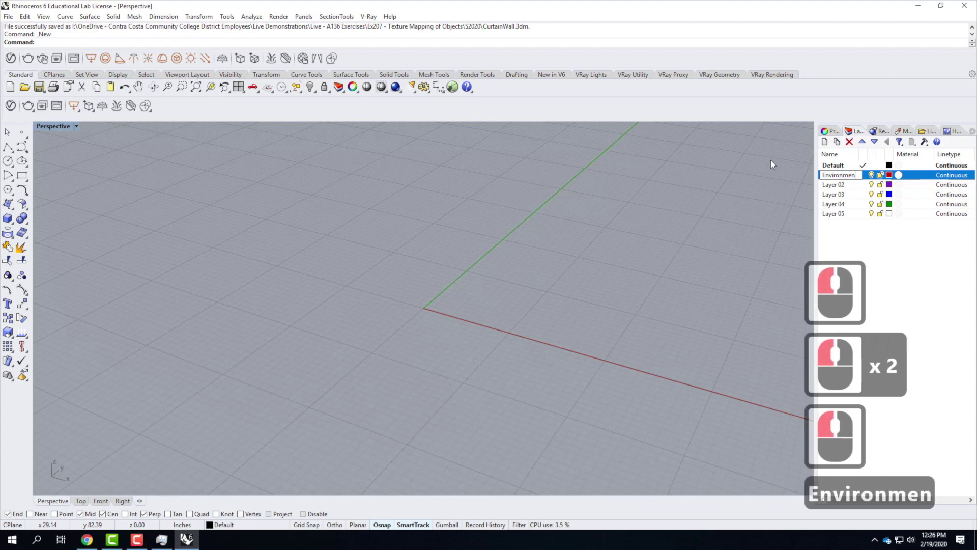
pyautogui.press('Return')
# Rename Layer 02 as IP.
pyautogui.click(839, 184)
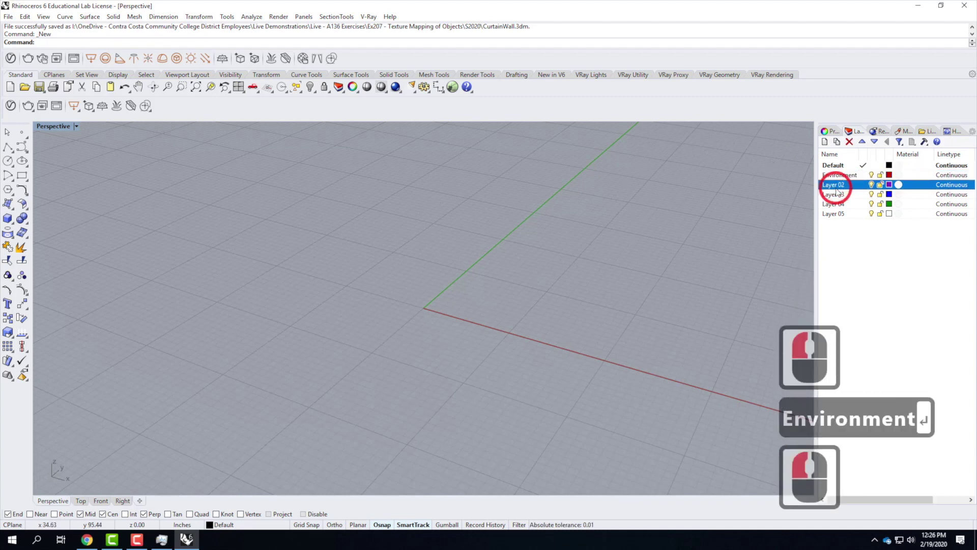
pyautogui.doubleClick(842, 185)
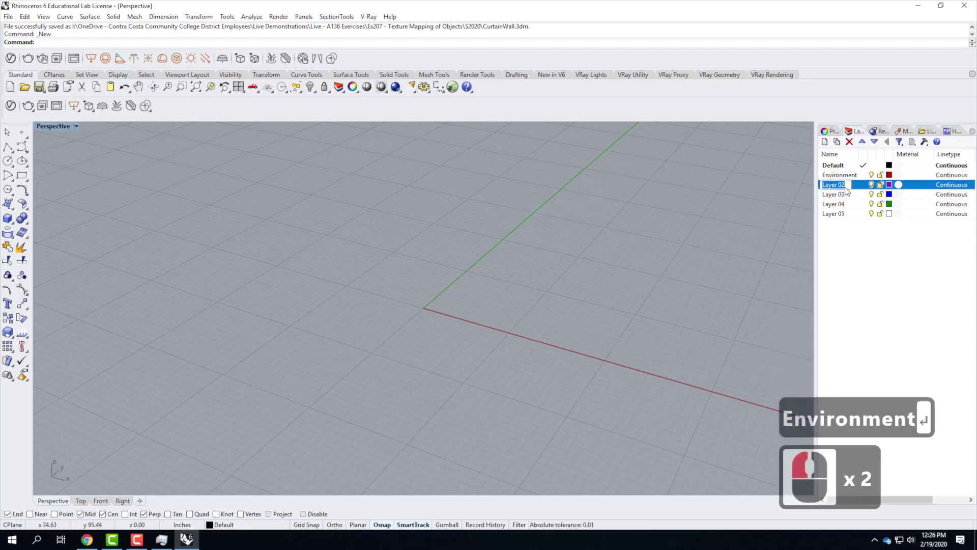
pyautogui.write('IP')
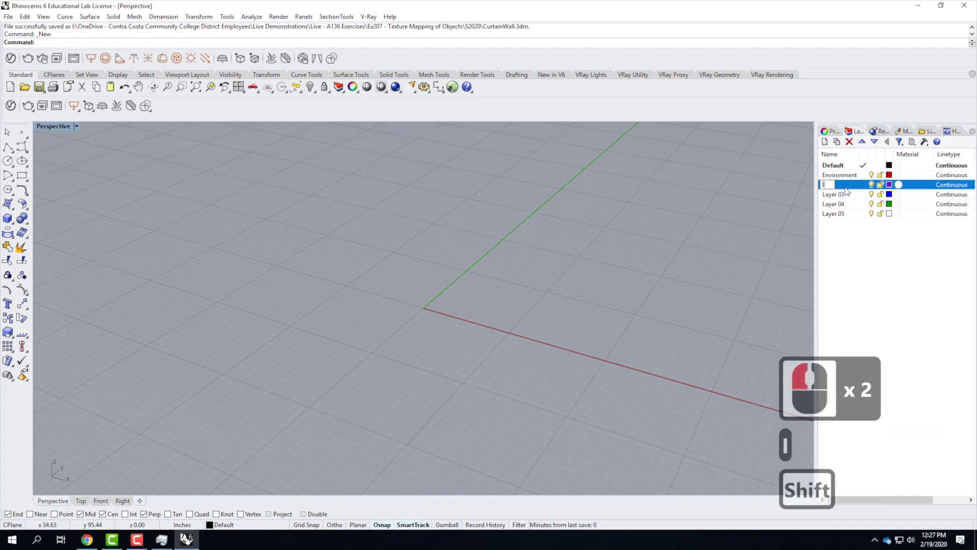
pyautogui.press('Return')
# Rename Layer 03 as Light.
pyautogui.click(832, 194)
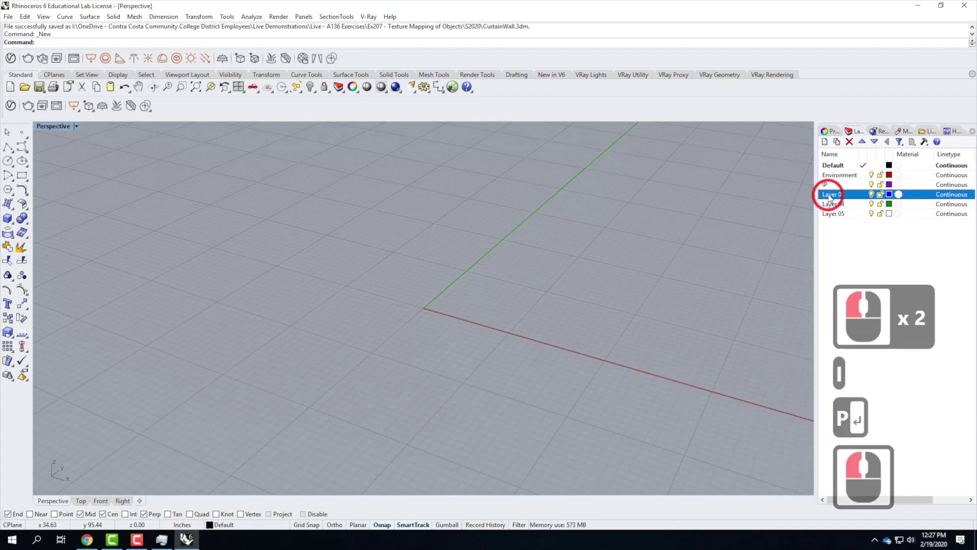
pyautogui.doubleClick(839, 195)
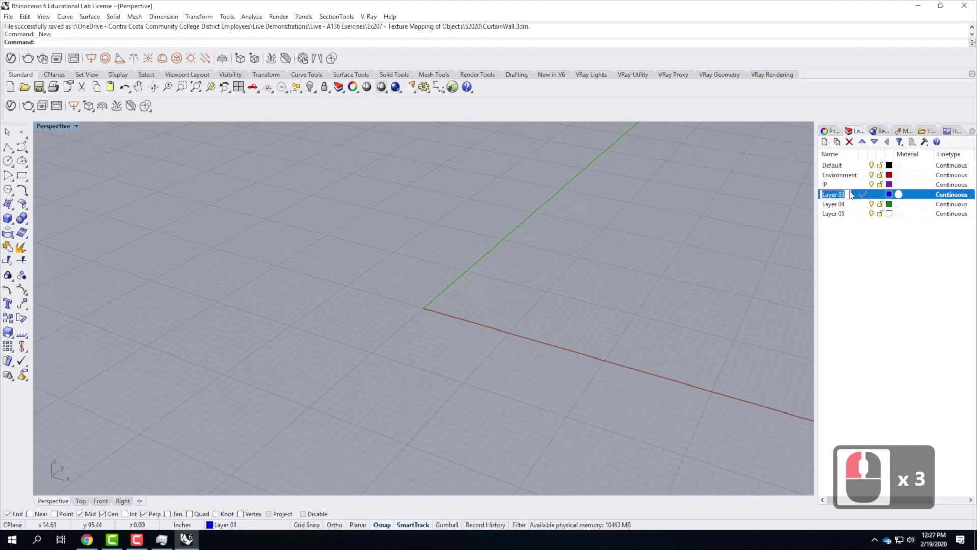
pyautogui.write('Light')
pyautogui.press('Return')
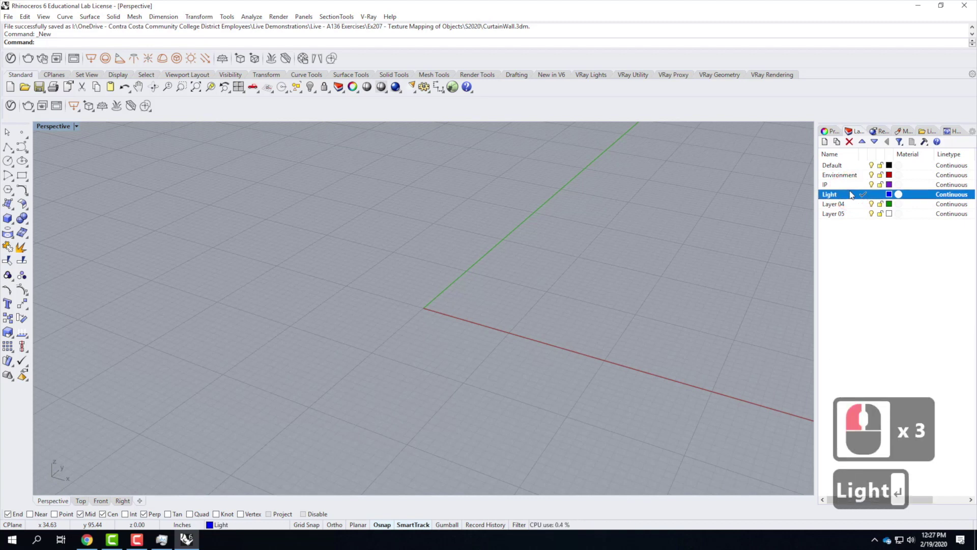
# Nest the IP and Light layers under the Environment layer as sublayers.
pyautogui.click(837, 192)
pyautogui.keyDown('shift'); pyautogui.click(842, 176); pyautogui.keyUp('shift')
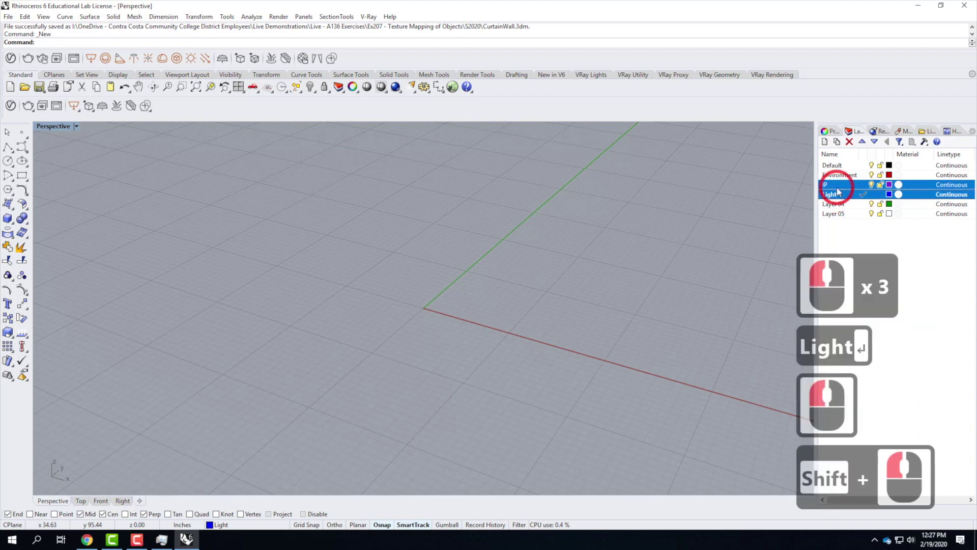
pyautogui.moveTo(843, 177); pyautogui.dragTo(843, 174)
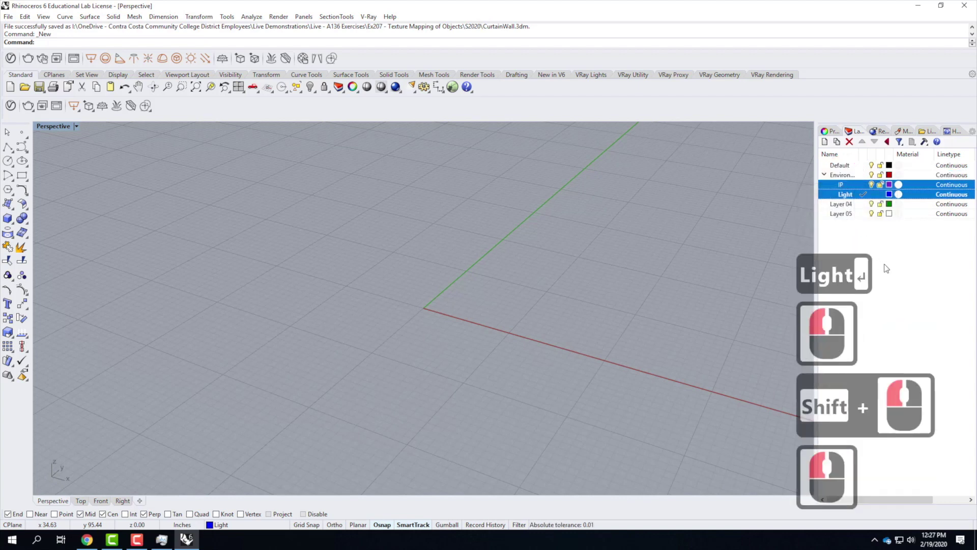
pyautogui.click(920, 279)
# Make the IP layer current and add a V-Ray infinite plane to the model.
pyautogui.click(863, 188)
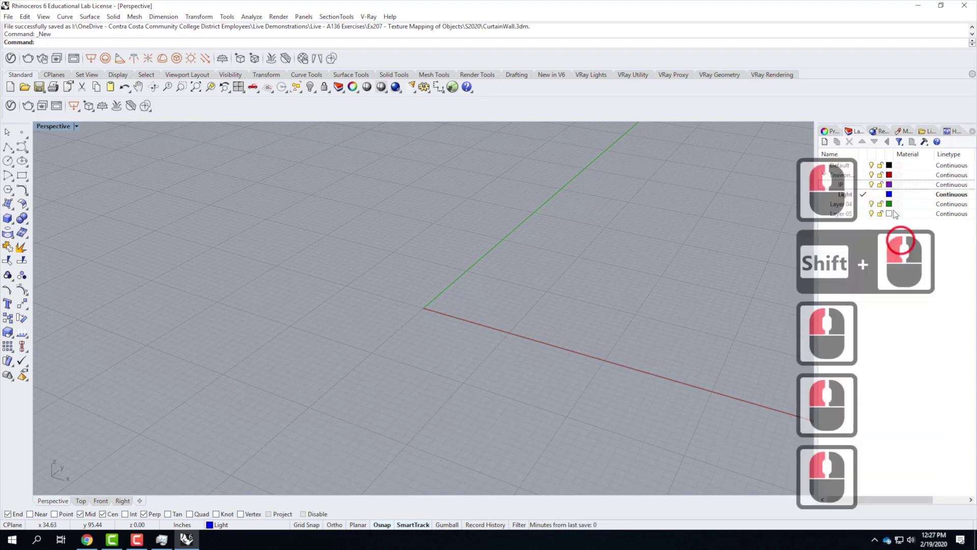
pyautogui.doubleClick(862, 186)
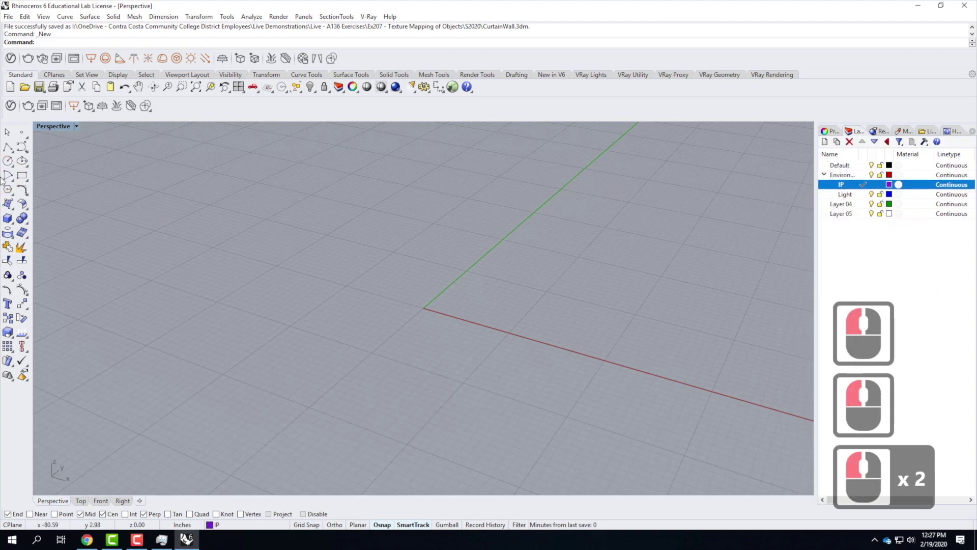
pyautogui.click(102, 106)
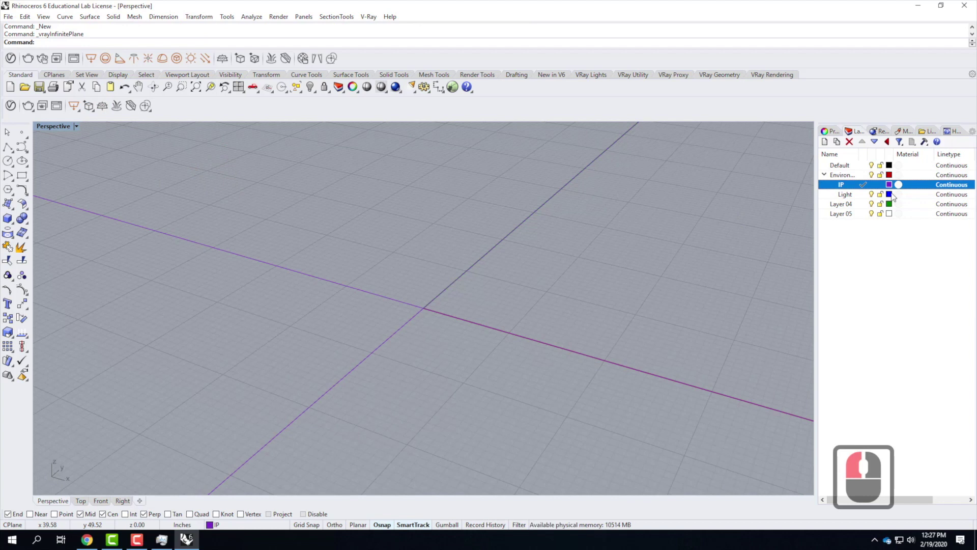
# Draw a guide box about 48 inches tall with its base around the origin.
pyautogui.click(846, 195)
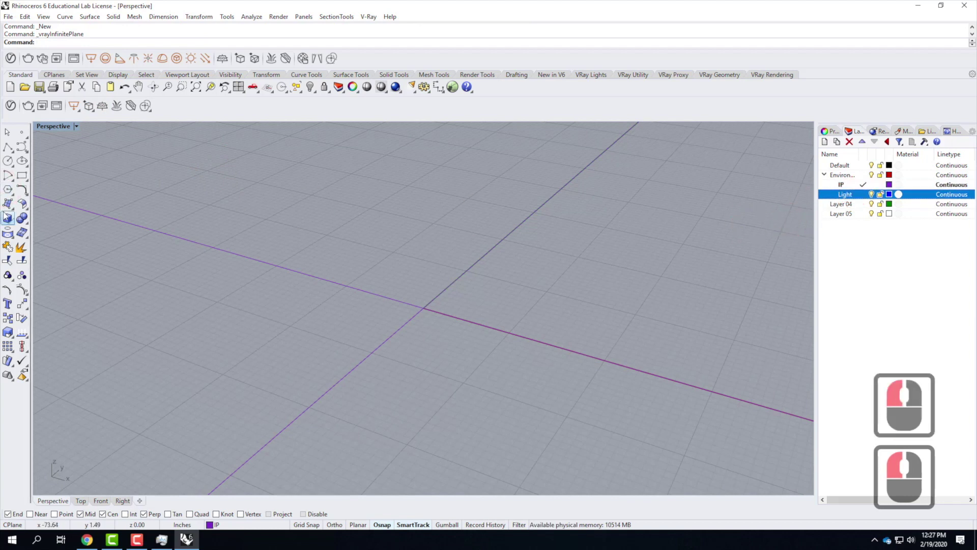
pyautogui.click(338, 266)
pyautogui.moveTo(359, 265); pyautogui.dragTo(379, 326)
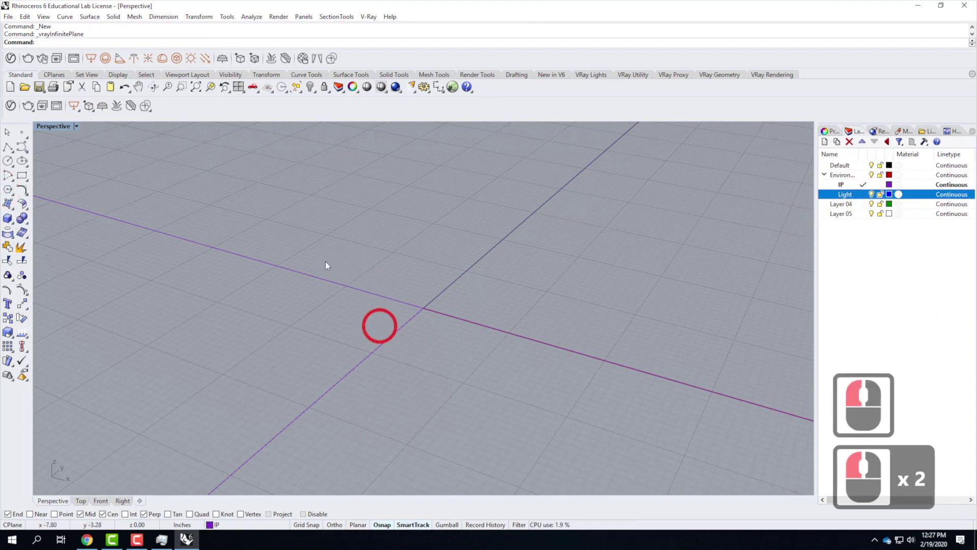
pyautogui.click(7, 218)
pyautogui.click(381, 224)
pyautogui.click(406, 411)
pyautogui.scroll(-5, 387, 285)
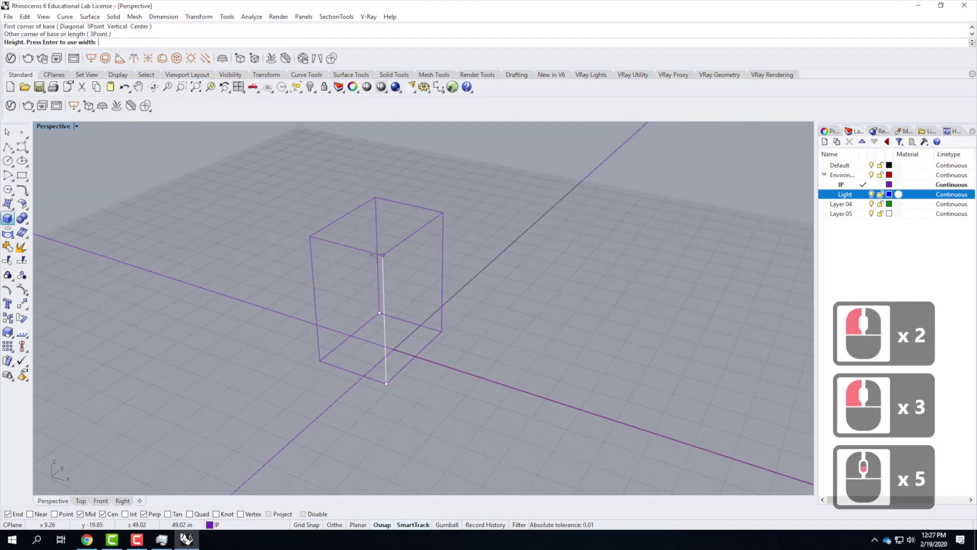
pyautogui.click(379, 263)
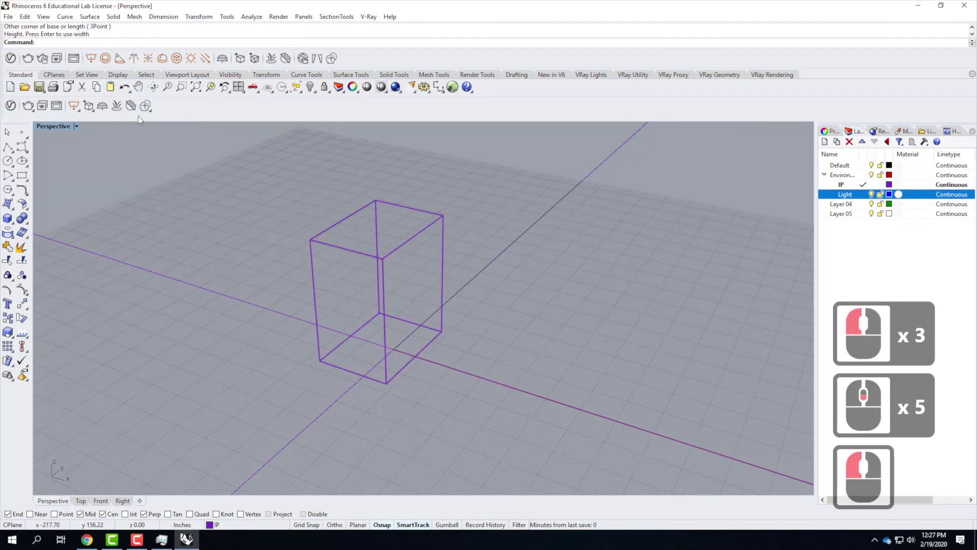
# Place a directional light along the guide box's diagonal, shining from the front top corner to the opposite base corner.
pyautogui.click(205, 58)
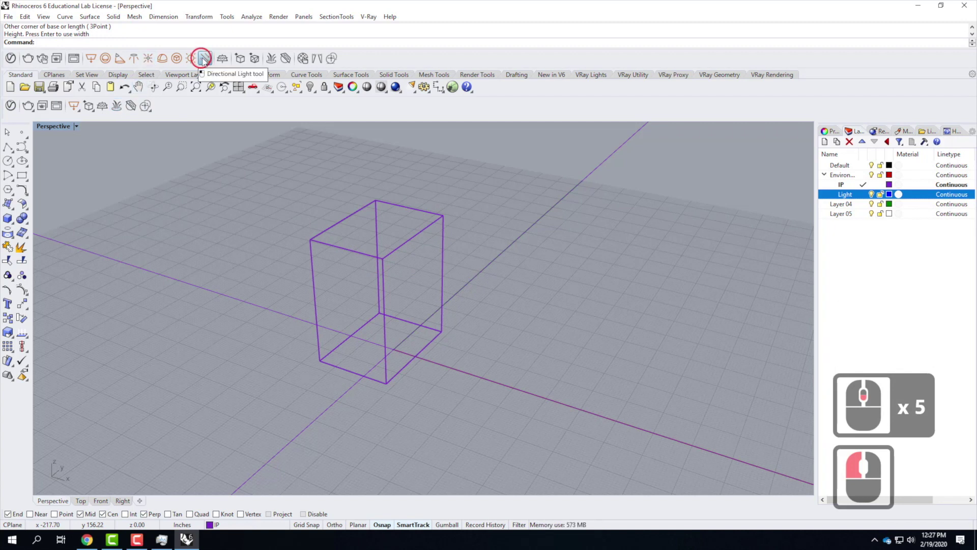
pyautogui.click(441, 331)
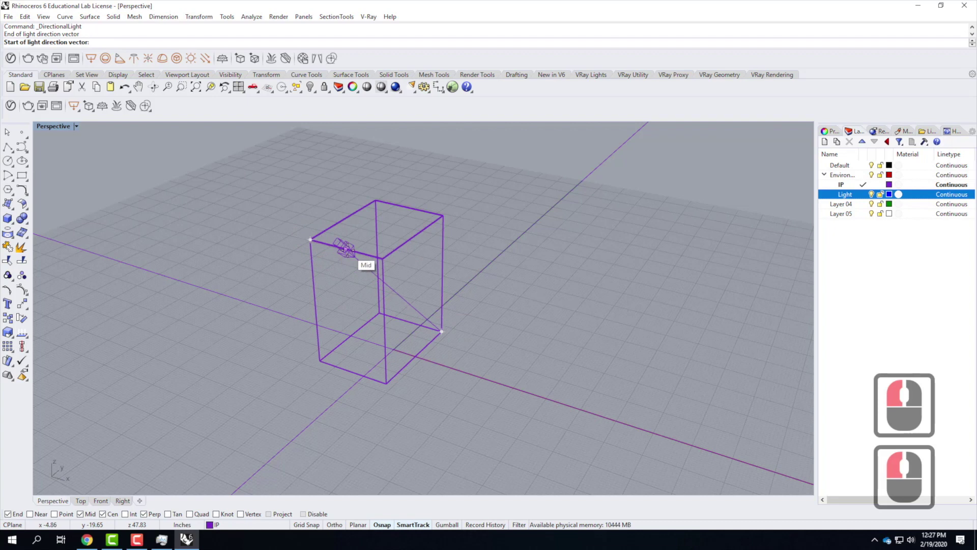
pyautogui.press('Escape')
pyautogui.rightClick(381, 313)
pyautogui.click(381, 316)
pyautogui.click(384, 263)
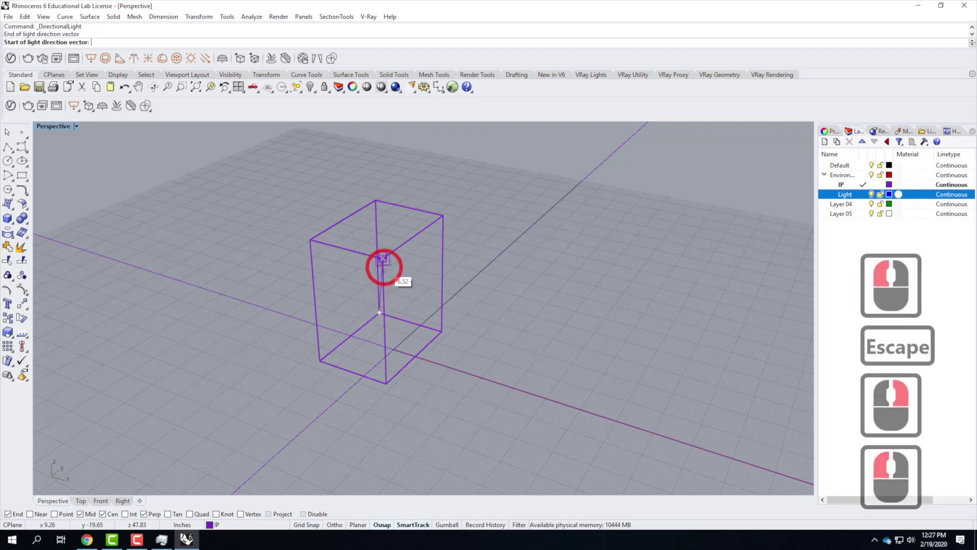
# Delete the guide box, keeping the directional light.
pyautogui.click(453, 297)
pyautogui.moveTo(456, 297); pyautogui.dragTo(393, 242, button='right')
pyautogui.click(393, 225)
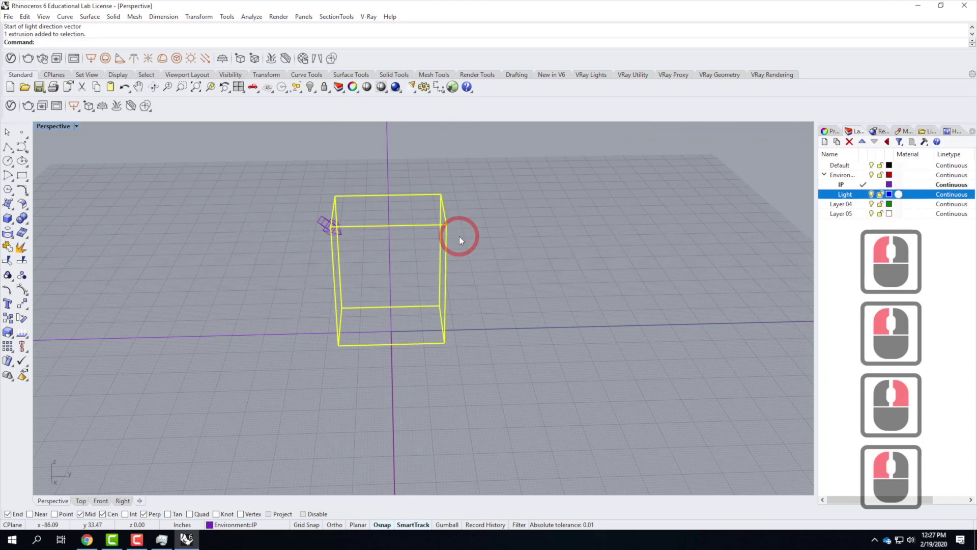
pyautogui.press('Delete')
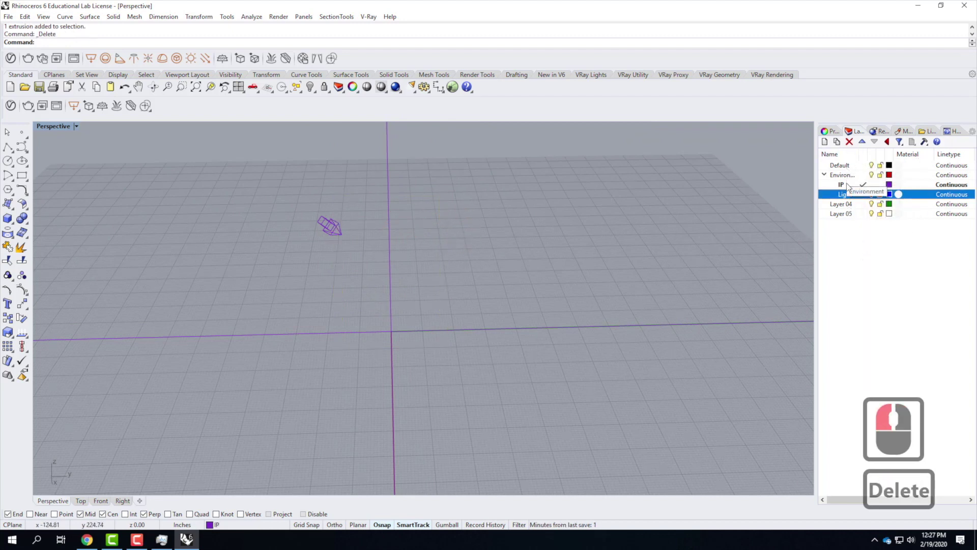
pyautogui.click(853, 257)
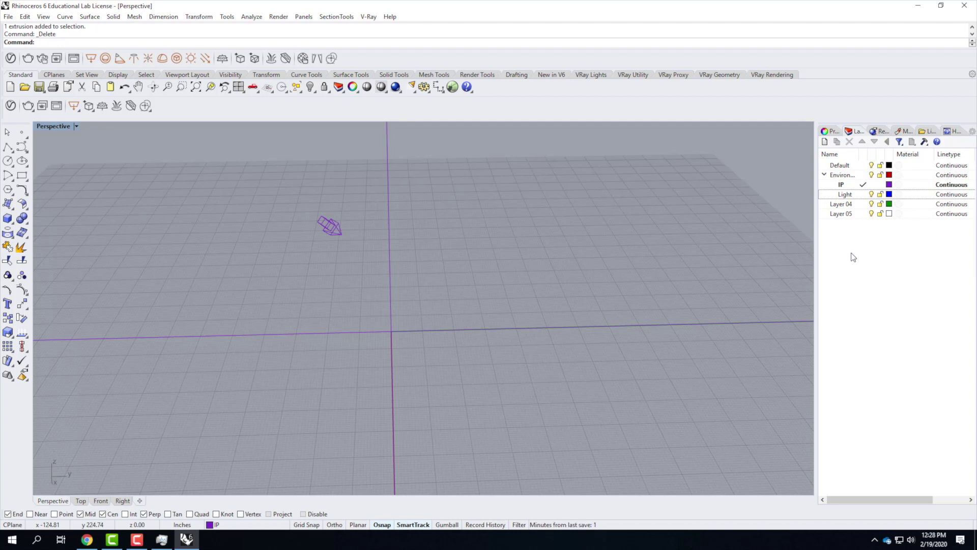
# Rename Layer 04 as Blocks and make it the current layer.
pyautogui.click(839, 205)
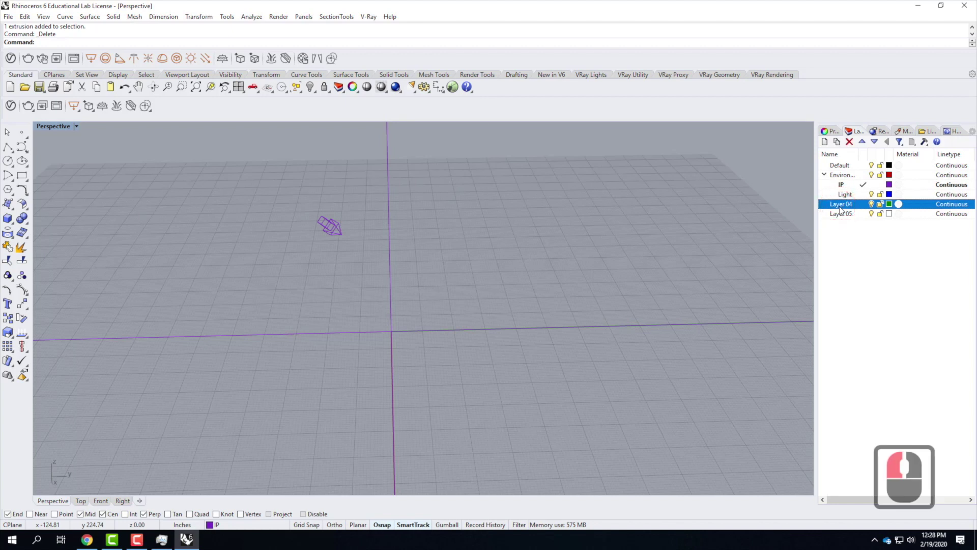
pyautogui.doubleClick(840, 204)
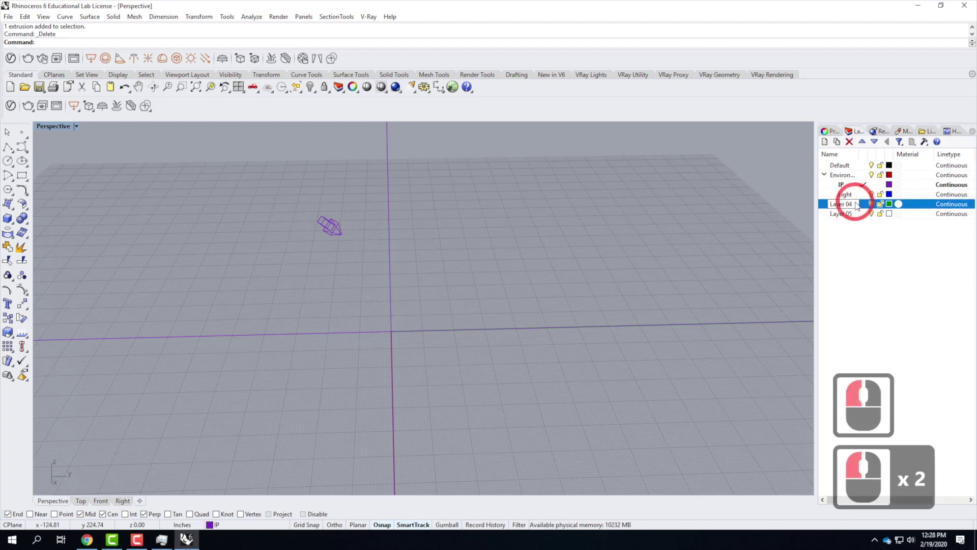
pyautogui.write('B')
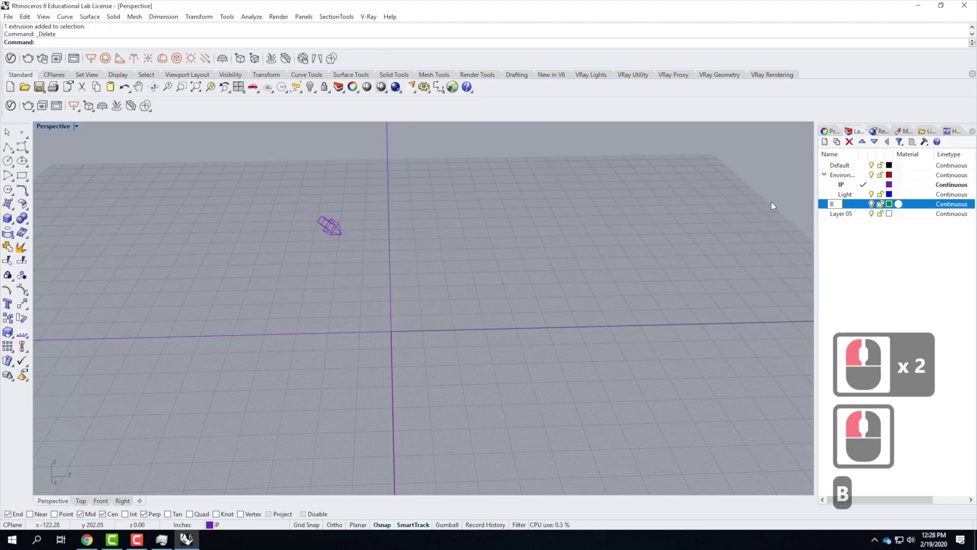
pyautogui.write('locks')
pyautogui.press('Return')
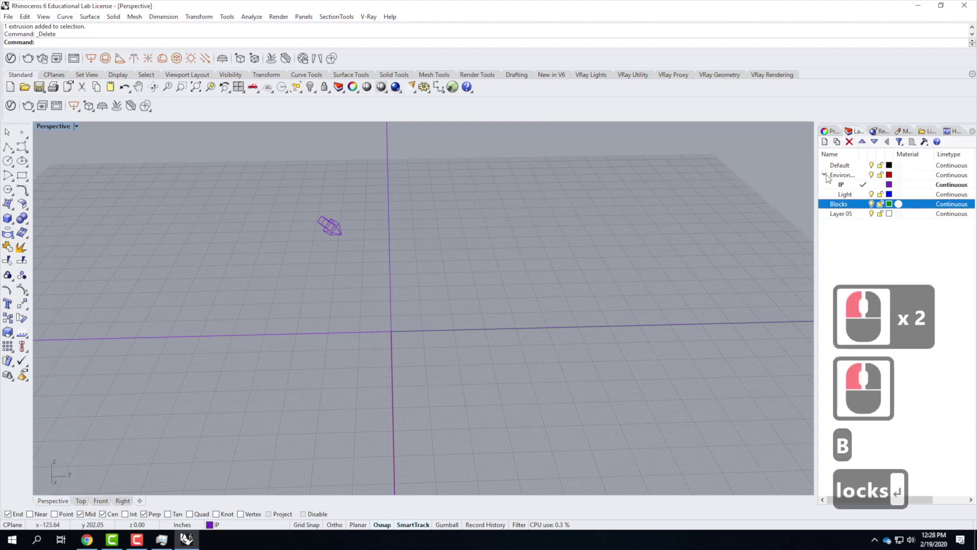
pyautogui.click(863, 204)
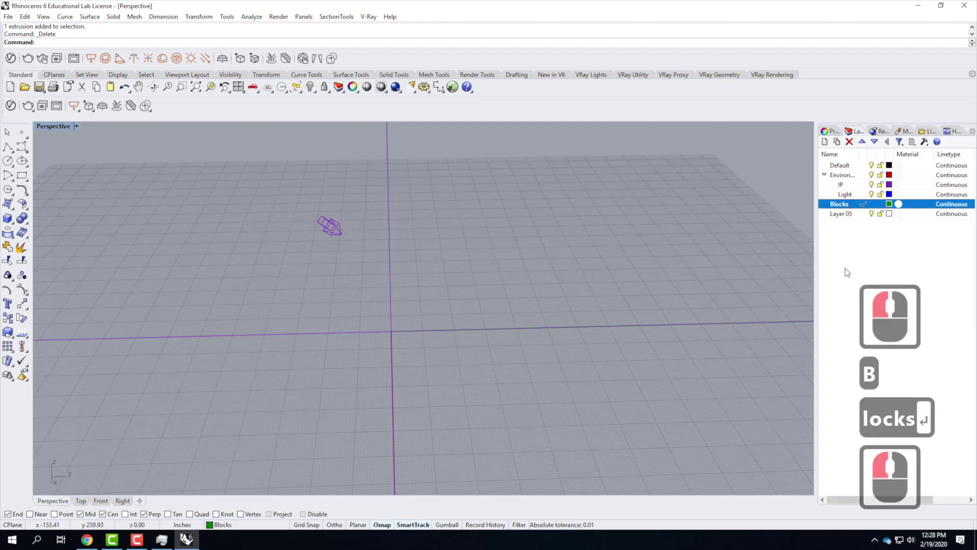
# Switch the Perspective viewport to Shaded display mode.
pyautogui.moveTo(344, 290); pyautogui.dragTo(413, 288, button='right')
pyautogui.click(77, 126)
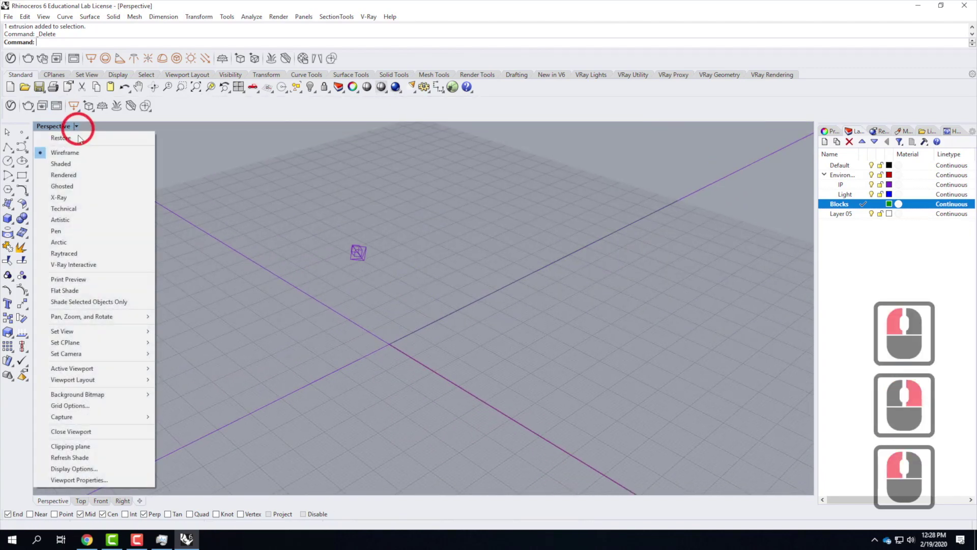
pyautogui.click(80, 169)
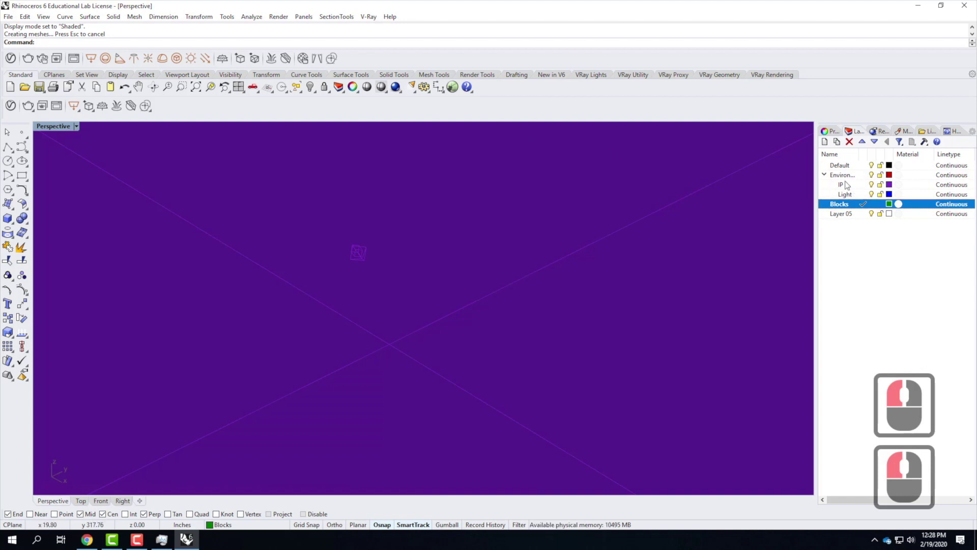
# Change the IP layer's color to Black.
pyautogui.click(889, 185)
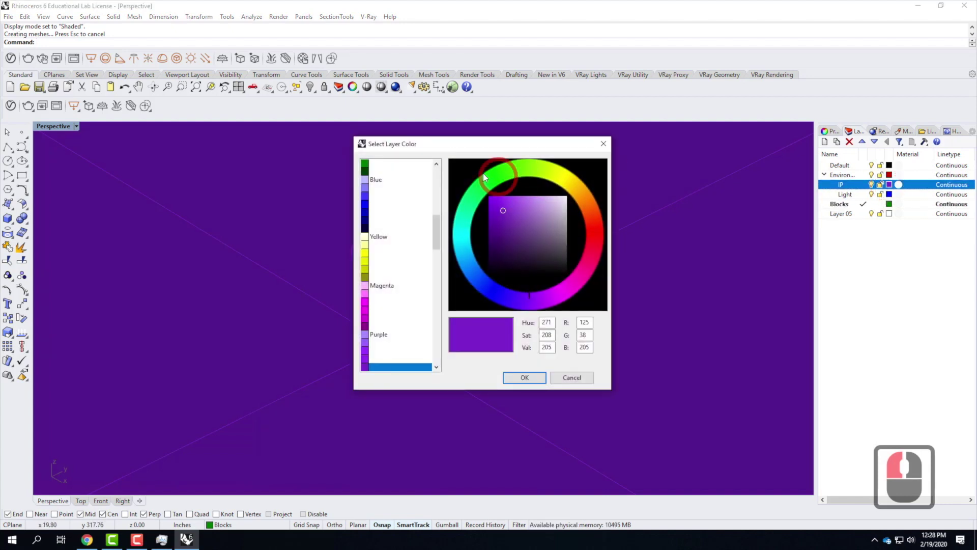
pyautogui.scroll(14, 409, 225)
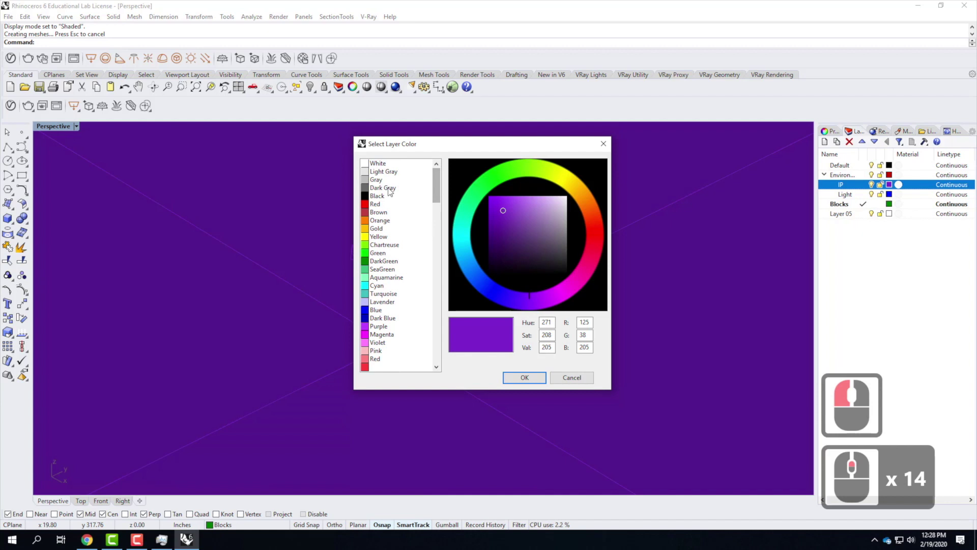
pyautogui.click(376, 195)
pyautogui.click(519, 378)
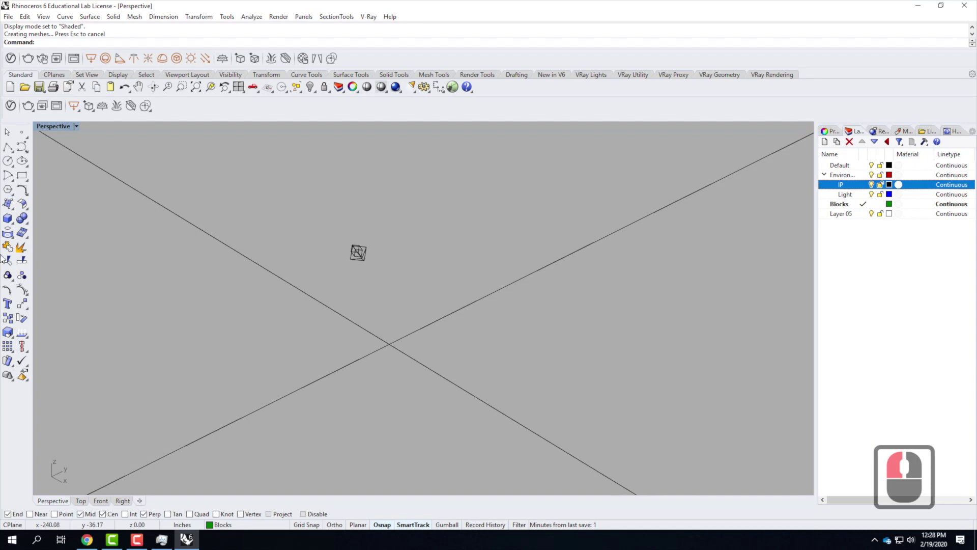
pyautogui.click(25, 17)
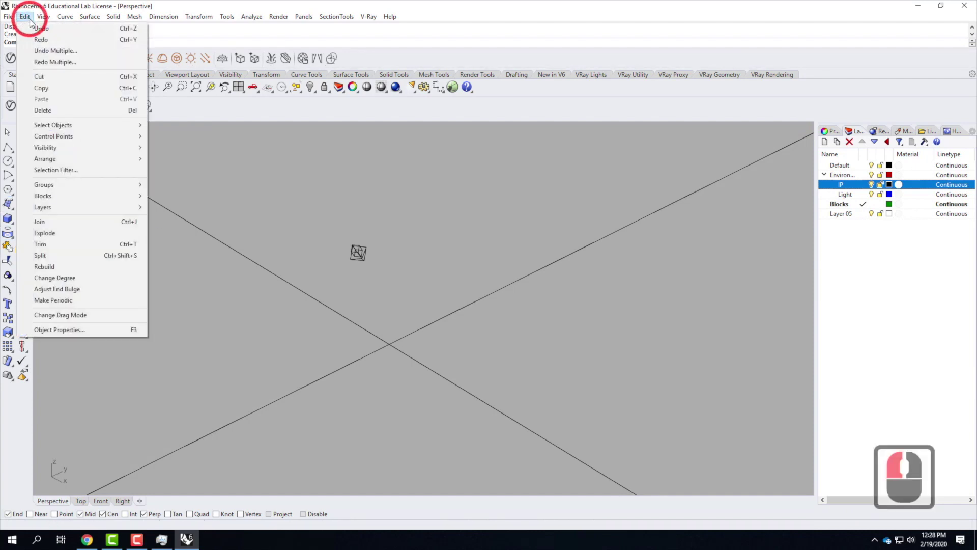
pyautogui.moveTo(77, 196)
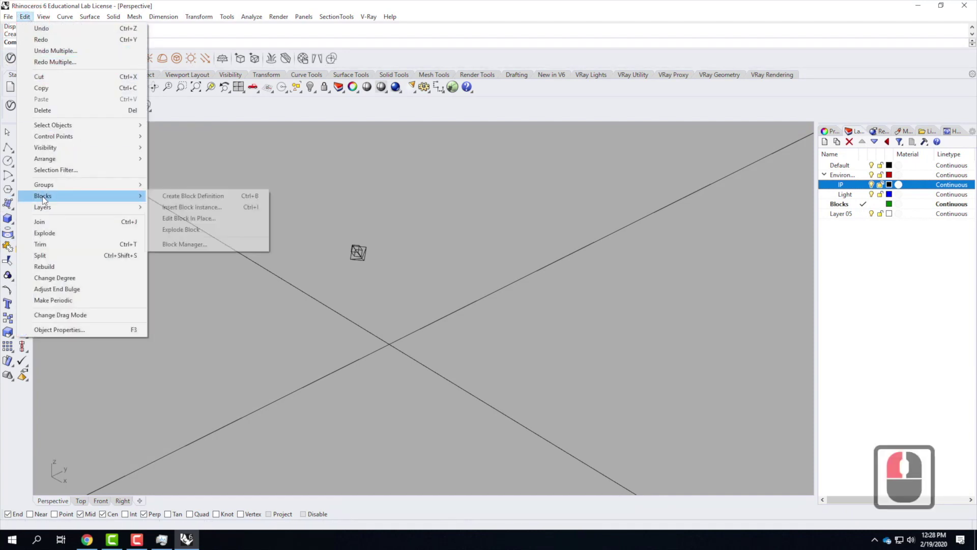
pyautogui.click(185, 208)
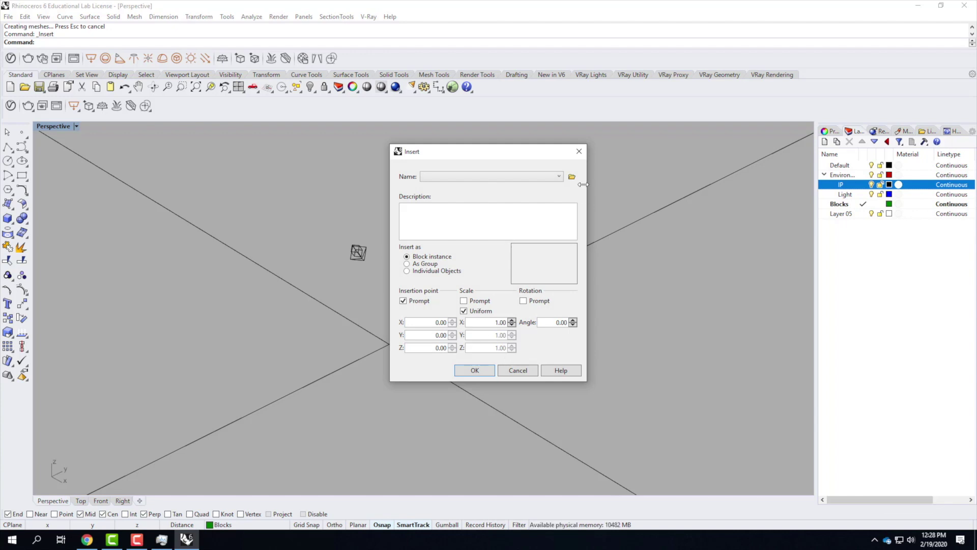
pyautogui.moveTo(493, 151); pyautogui.dragTo(363, 148)
pyautogui.click(278, 173)
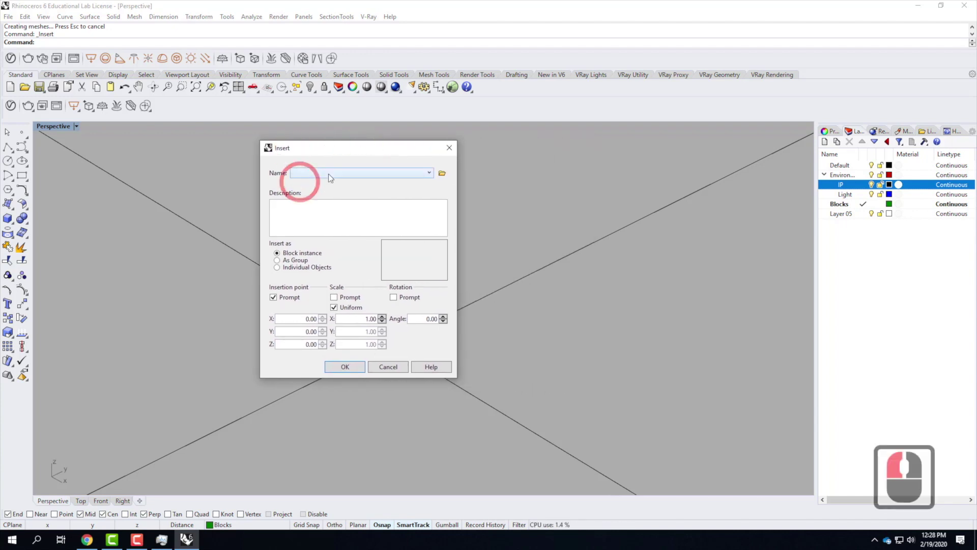
pyautogui.click(442, 174)
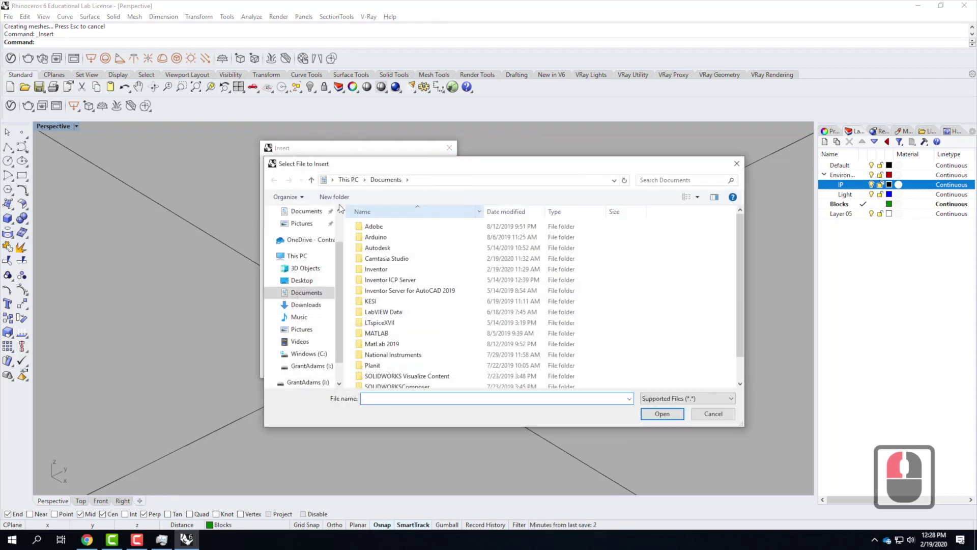
pyautogui.click(316, 240)
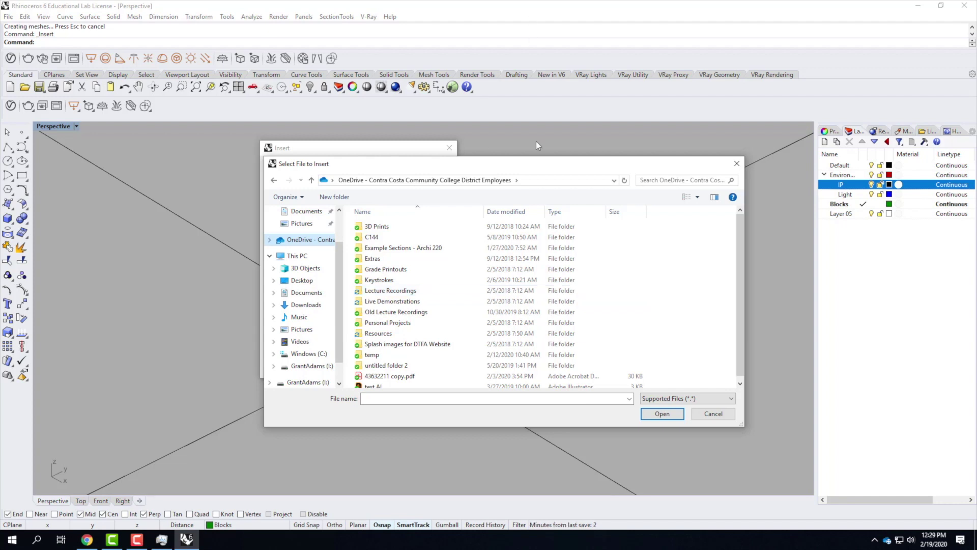
pyautogui.click(722, 413)
pyautogui.click(449, 148)
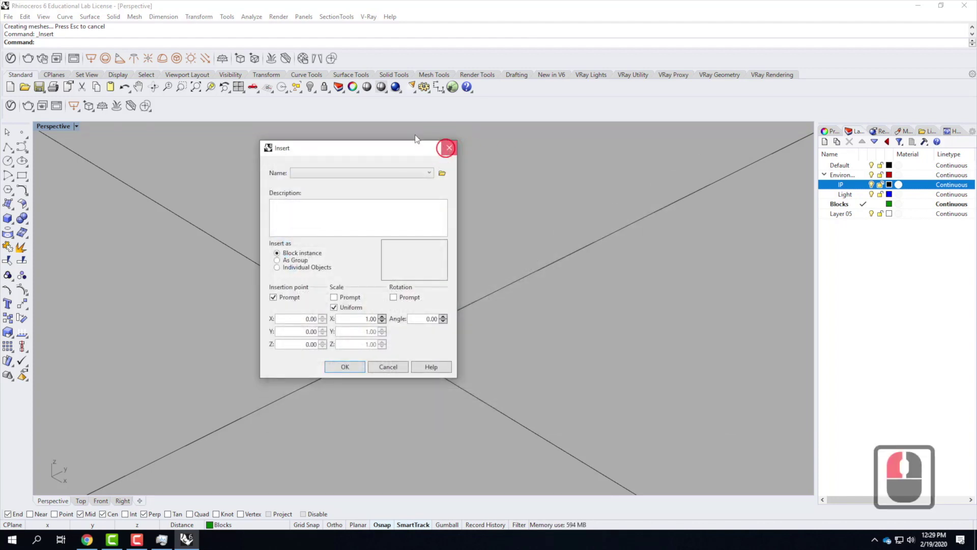
# Start inserting a block instance, choosing Bridge.3dm from the S2020 folder of Ex207 - Texture Mapping of Objects.
pyautogui.click(25, 15)
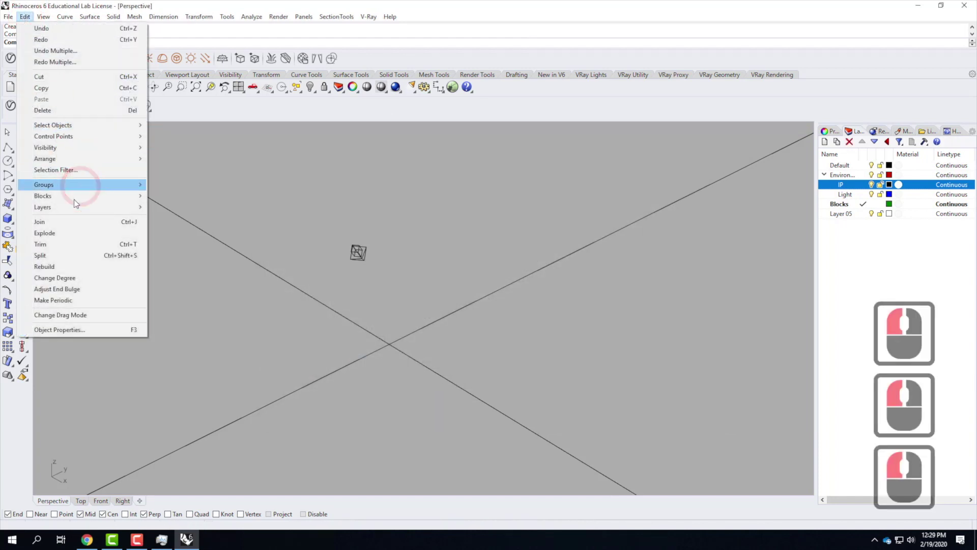
pyautogui.moveTo(74, 197)
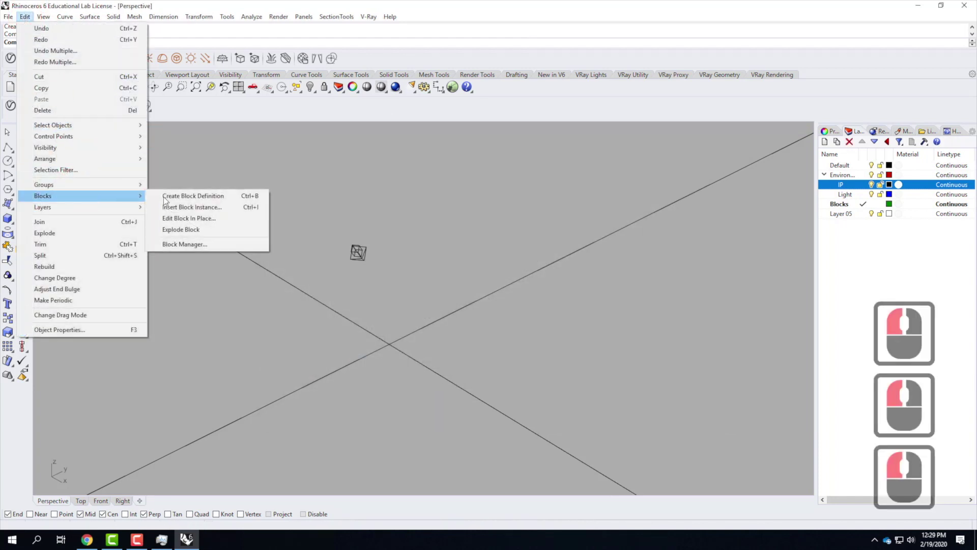
pyautogui.click(202, 208)
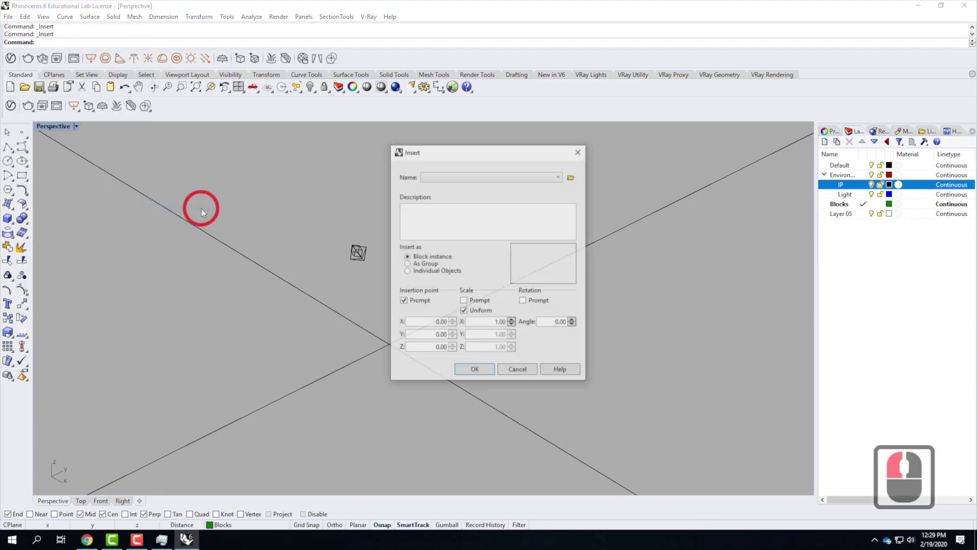
pyautogui.click(572, 177)
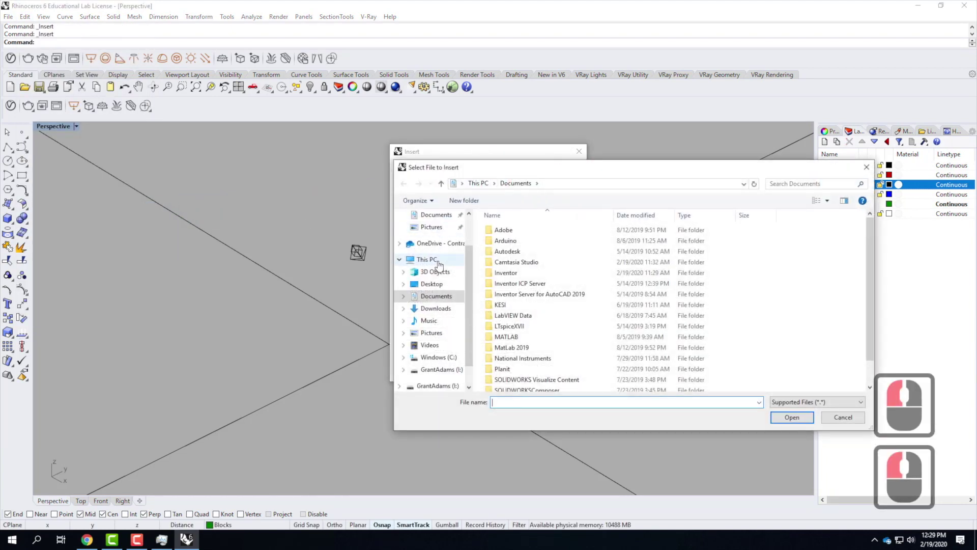
pyautogui.click(434, 243)
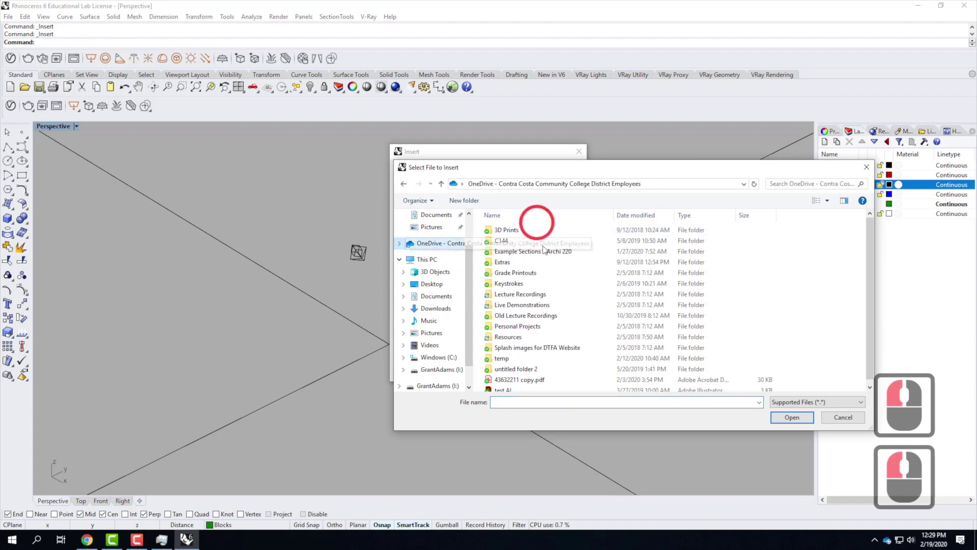
pyautogui.doubleClick(519, 304)
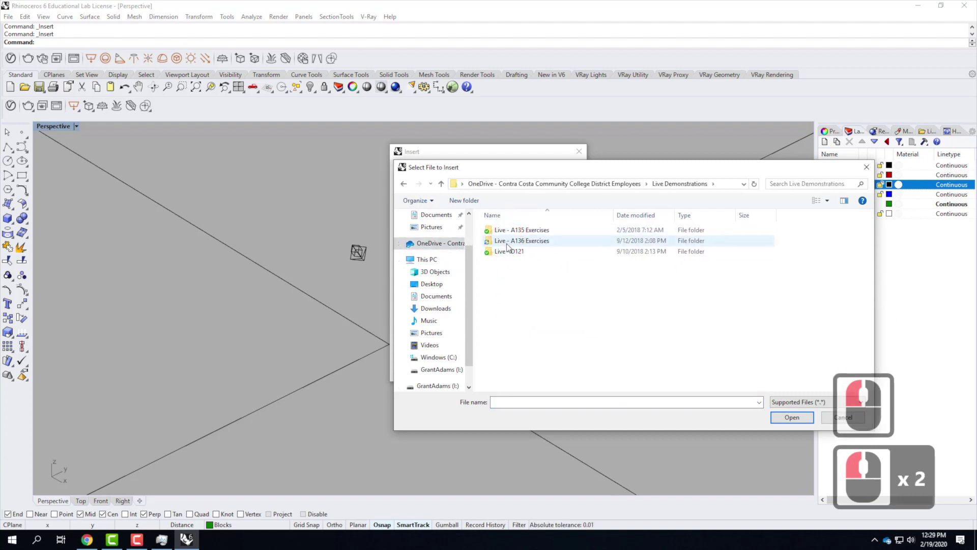
pyautogui.doubleClick(507, 232)
pyautogui.doubleClick(521, 306)
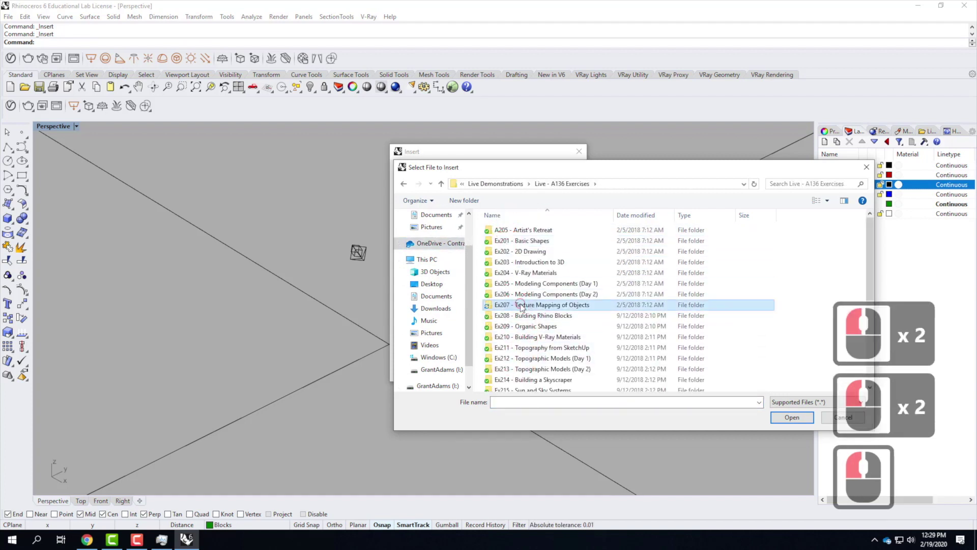
pyautogui.doubleClick(511, 230)
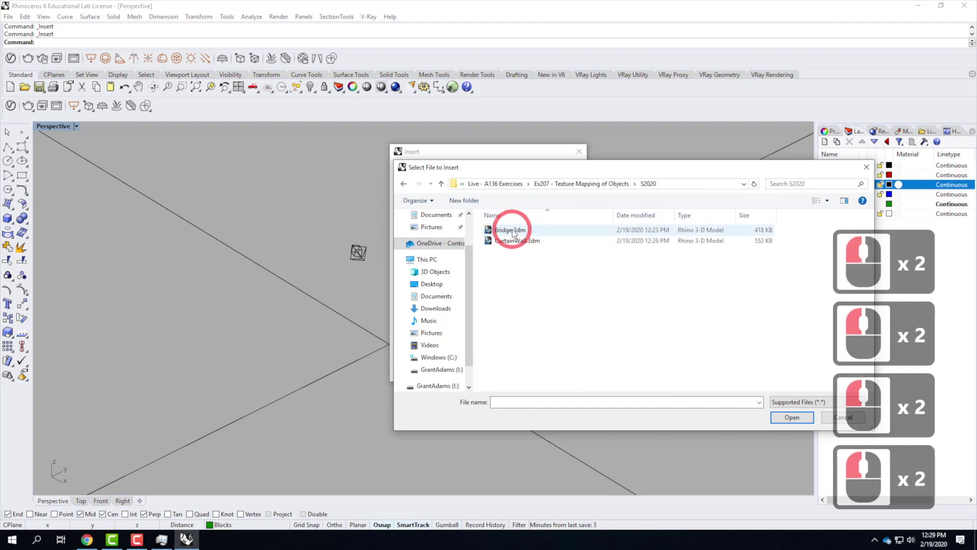
pyautogui.click(509, 229)
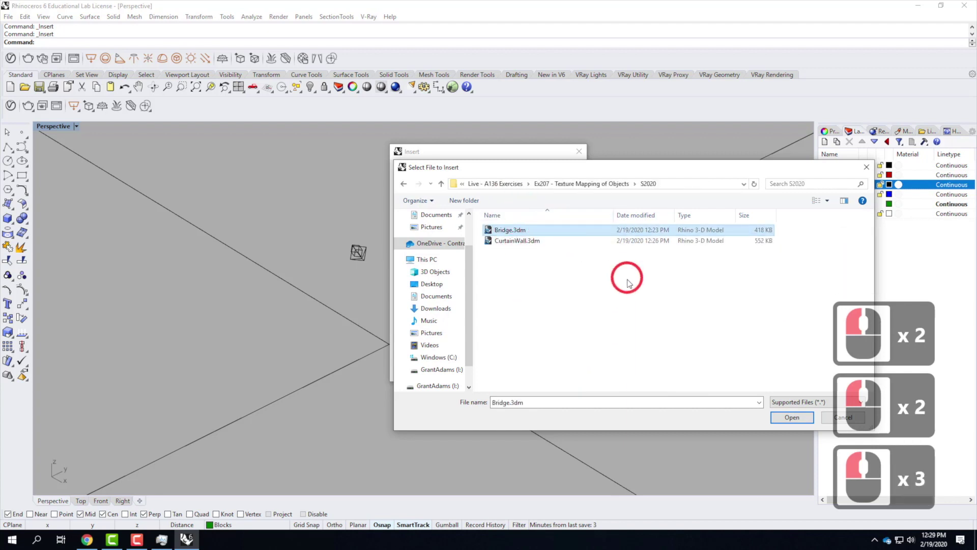
pyautogui.click(792, 416)
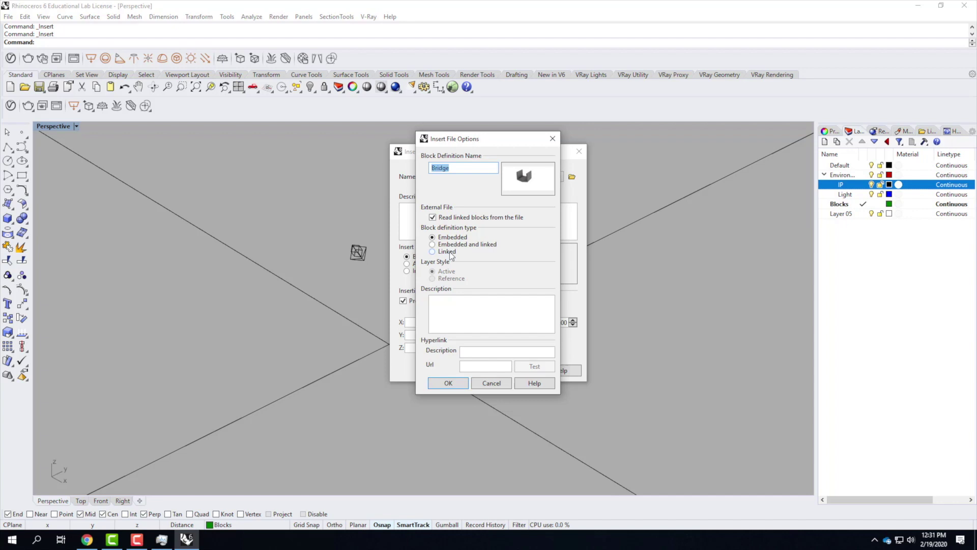
# Set the Bridge block to Linked with Reference layer style and place it near the origin at about x -3, y 27.
pyautogui.click(448, 251)
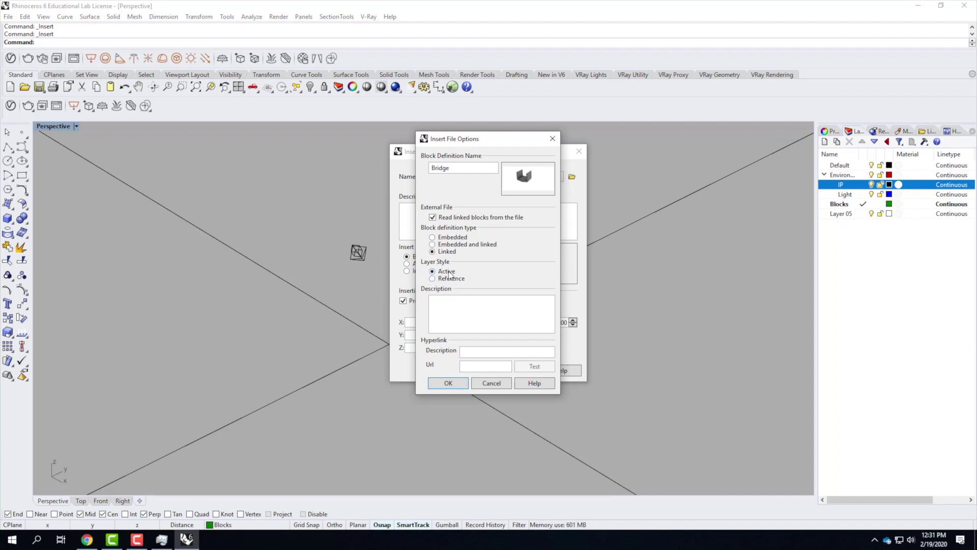
pyautogui.click(432, 279)
pyautogui.click(454, 383)
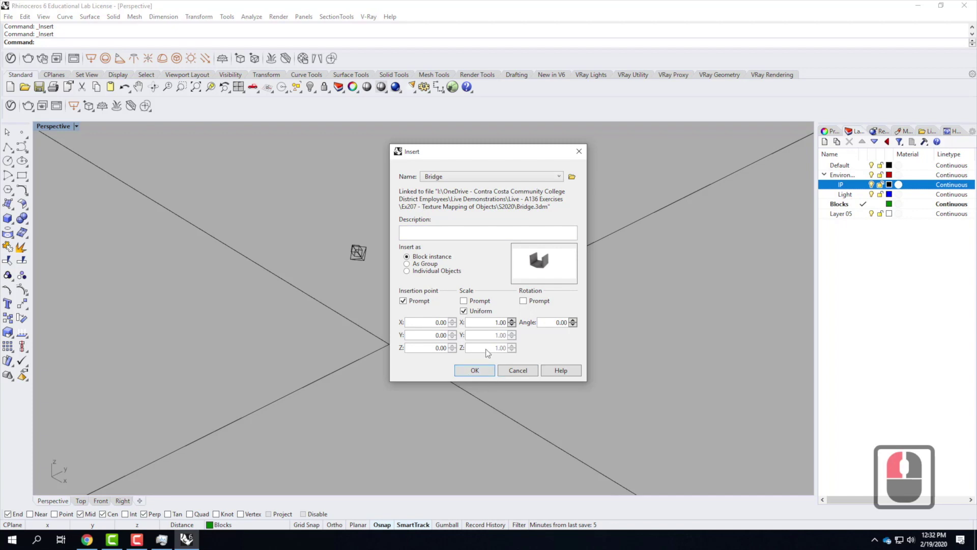
pyautogui.click(481, 369)
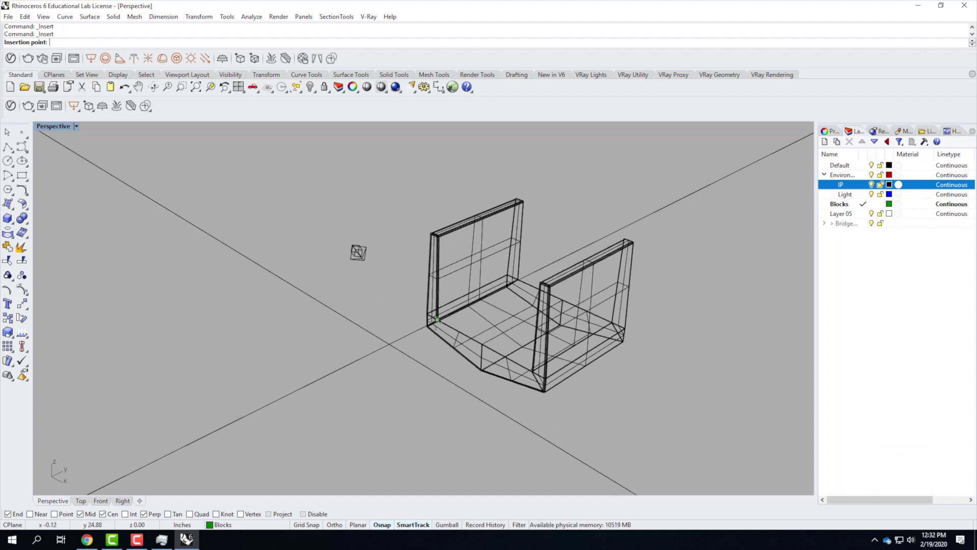
pyautogui.click(436, 315)
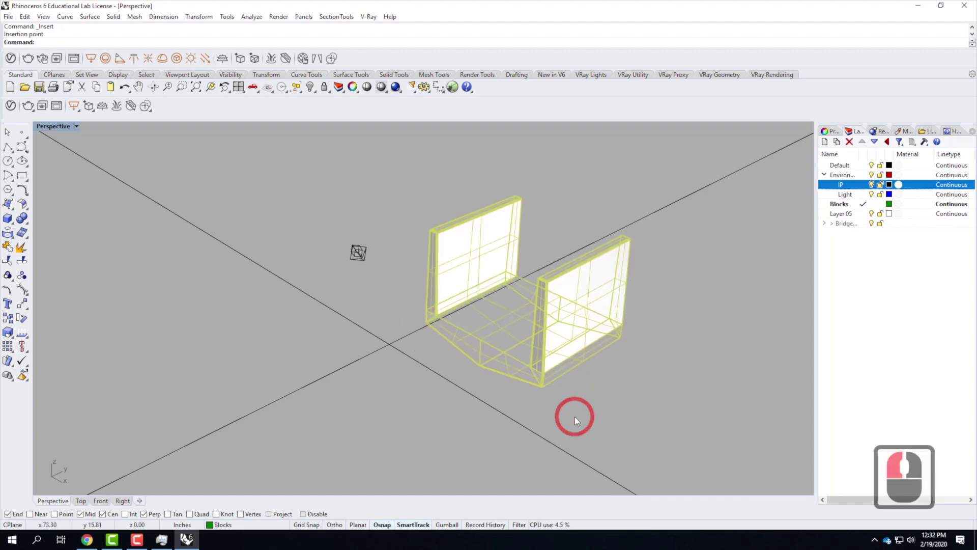
# Move the Bridge block vertically upward by about 66 inches above the infinite plane.
pyautogui.moveTo(530, 380)
pyautogui.mouseDown(button='right')
pyautogui.moveTo(580, 328)
pyautogui.moveTo(547, 375)
pyautogui.mouseUp(button='right')
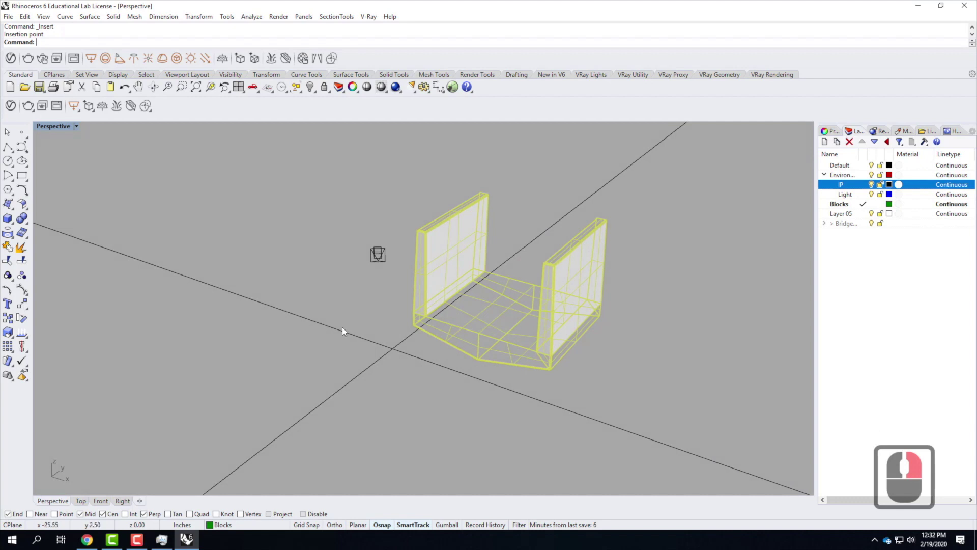
pyautogui.write('movwe')
pyautogui.press('BackSpace')
pyautogui.press('BackSpace')
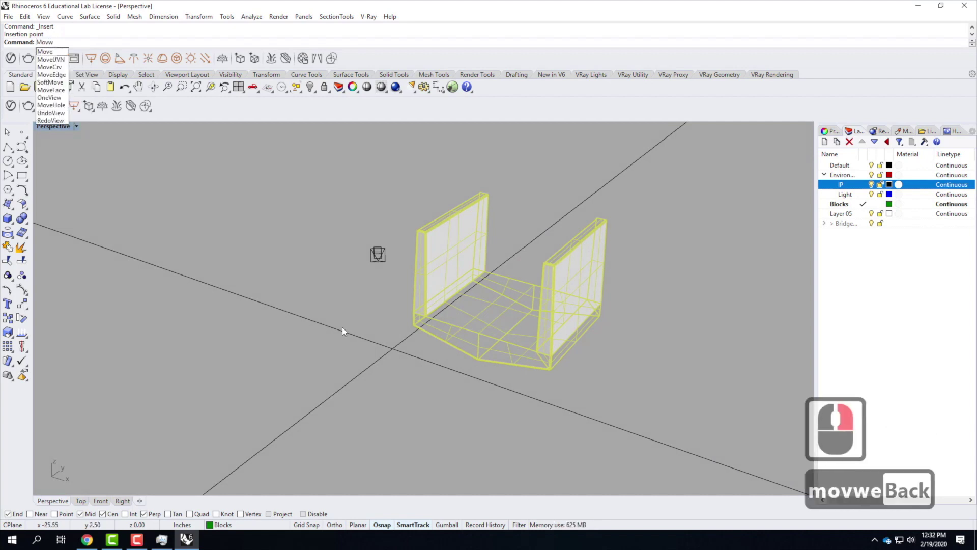
pyautogui.write('e')
pyautogui.press('Return')
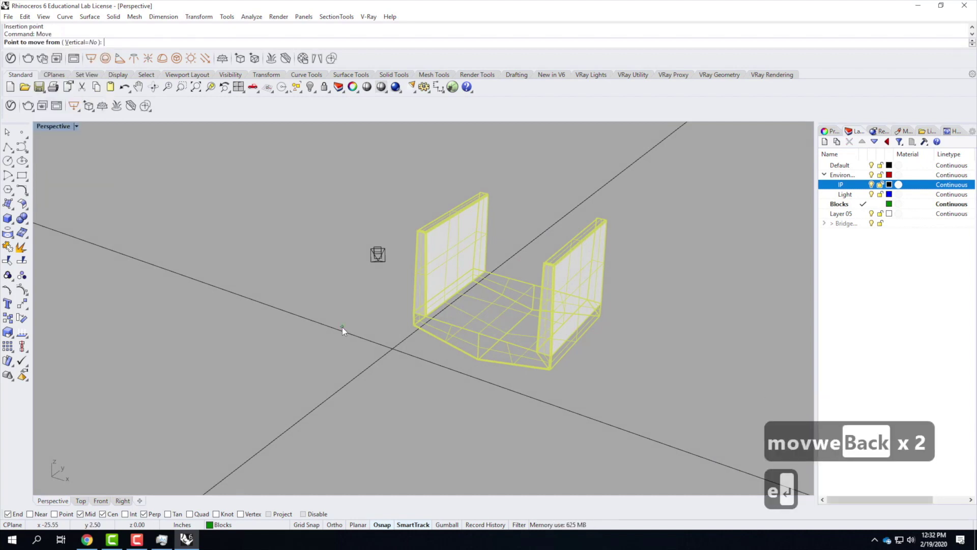
pyautogui.write('v')
pyautogui.press('Return')
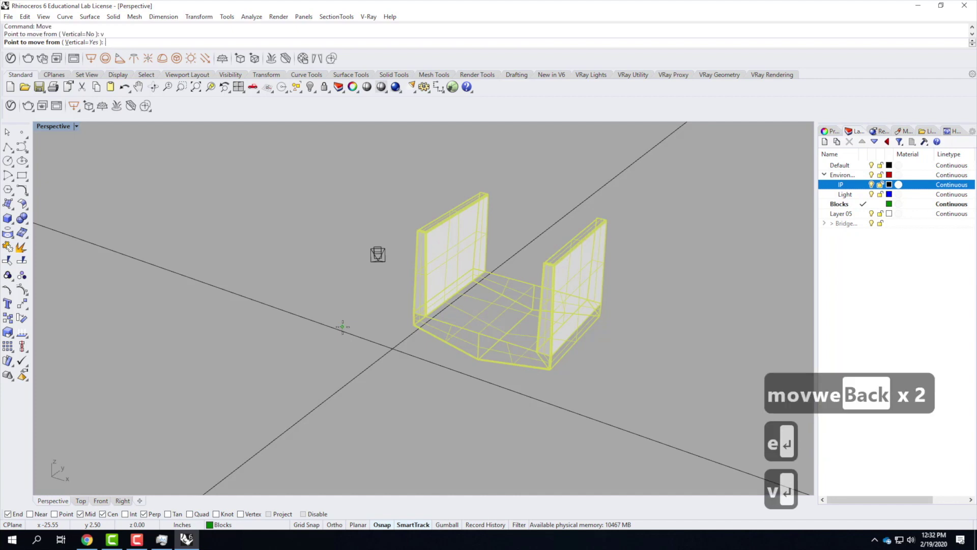
pyautogui.click(462, 402)
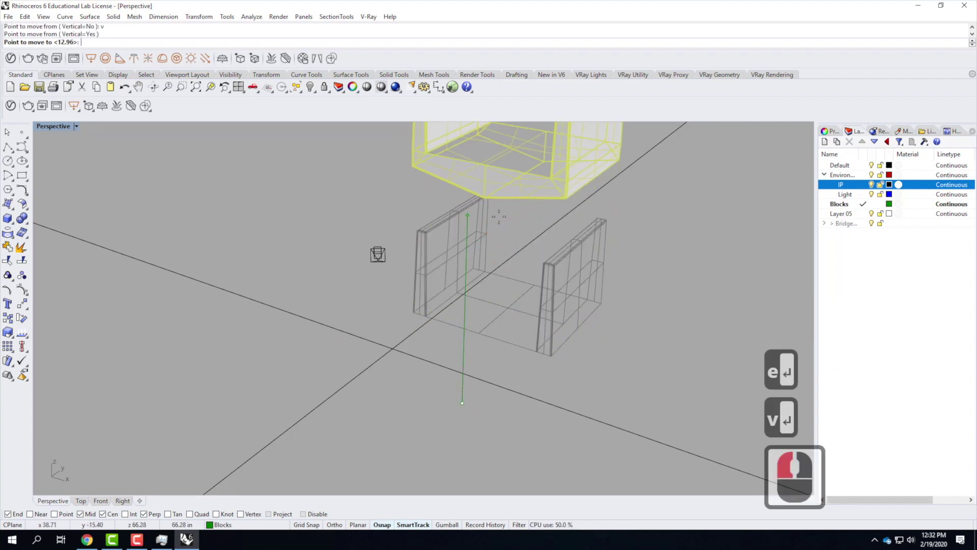
pyautogui.click(468, 281)
pyautogui.scroll(-5, 555, 324)
pyautogui.moveTo(518, 260); pyautogui.dragTo(582, 321, button='right')
pyautogui.scroll(4, 494, 222)
# Lock the Environment layer so the infinite plane and light cannot be selected along with the bridge.
pyautogui.click(635, 289)
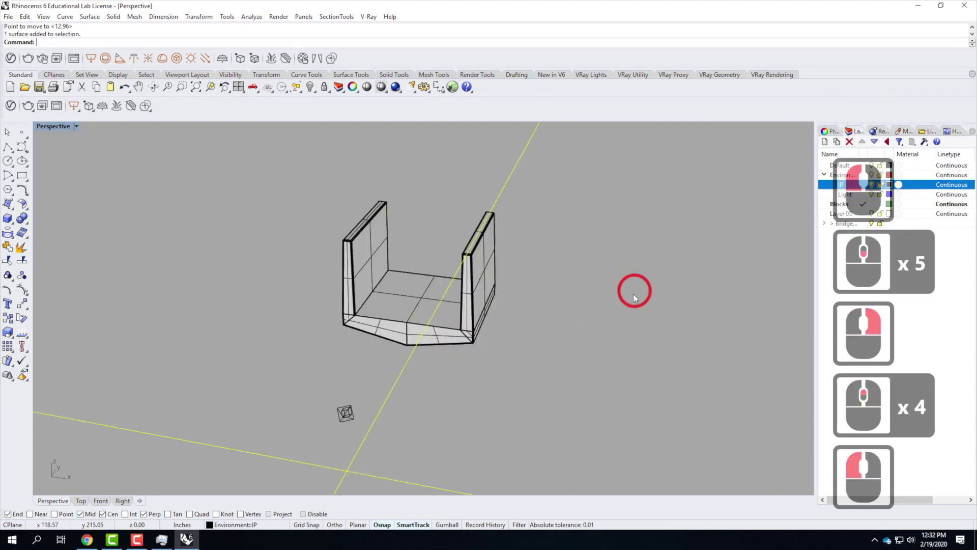
pyautogui.moveTo(635, 289); pyautogui.dragTo(553, 279, button='right')
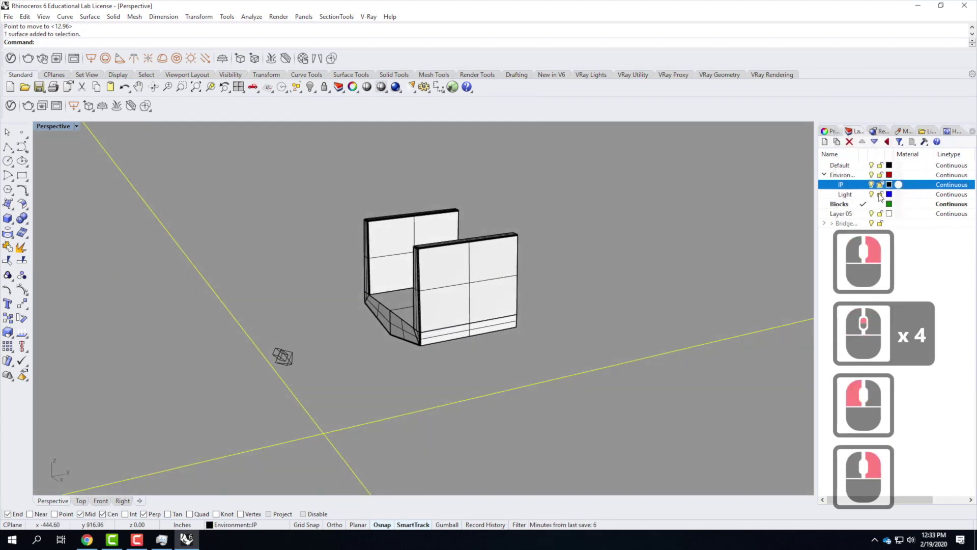
pyautogui.click(879, 175)
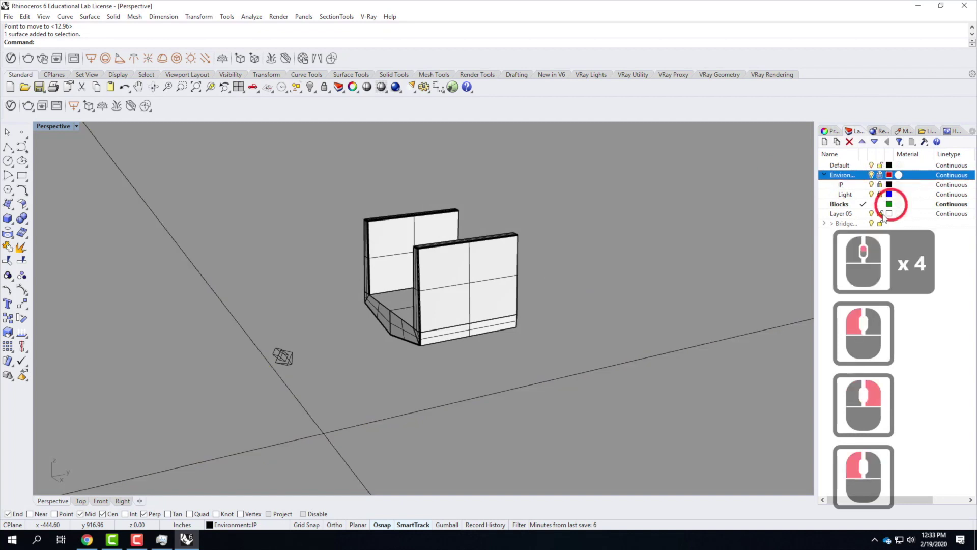
pyautogui.moveTo(304, 350); pyautogui.dragTo(383, 338, button='right')
pyautogui.click(403, 350)
pyautogui.click(484, 400)
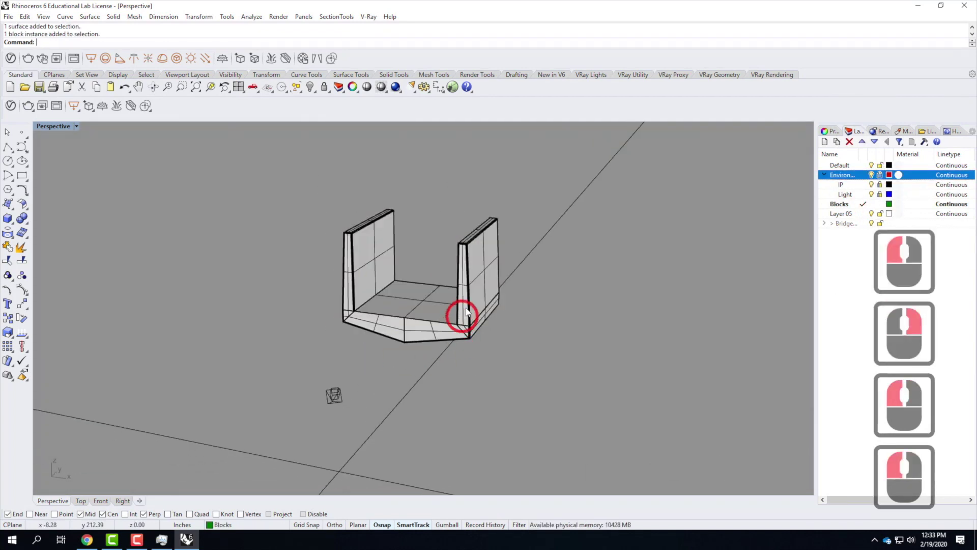
# Try copying the Bridge block three times end to end from the inner floor corner, and undo the copies.
pyautogui.click(491, 303)
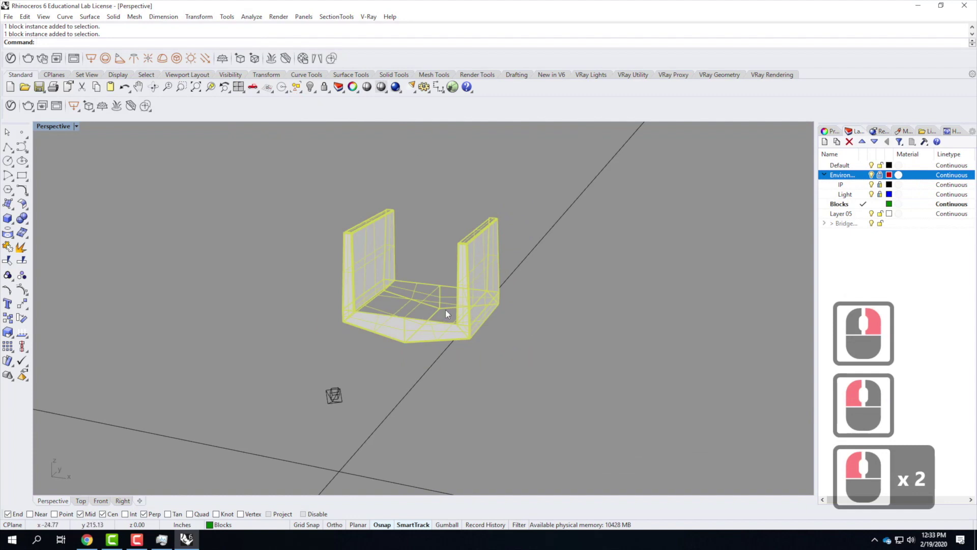
pyautogui.scroll(3, 499, 298)
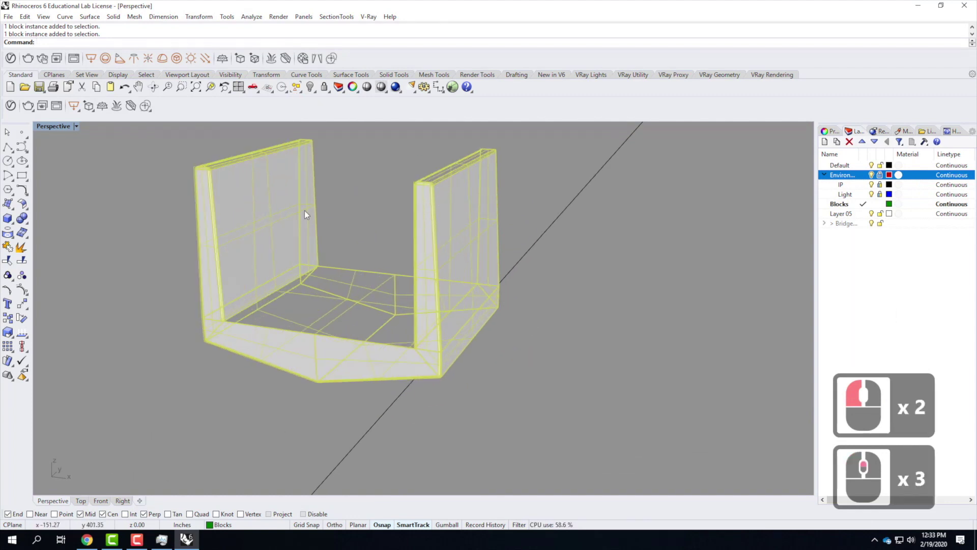
pyautogui.moveTo(441, 237); pyautogui.dragTo(381, 272, button='right')
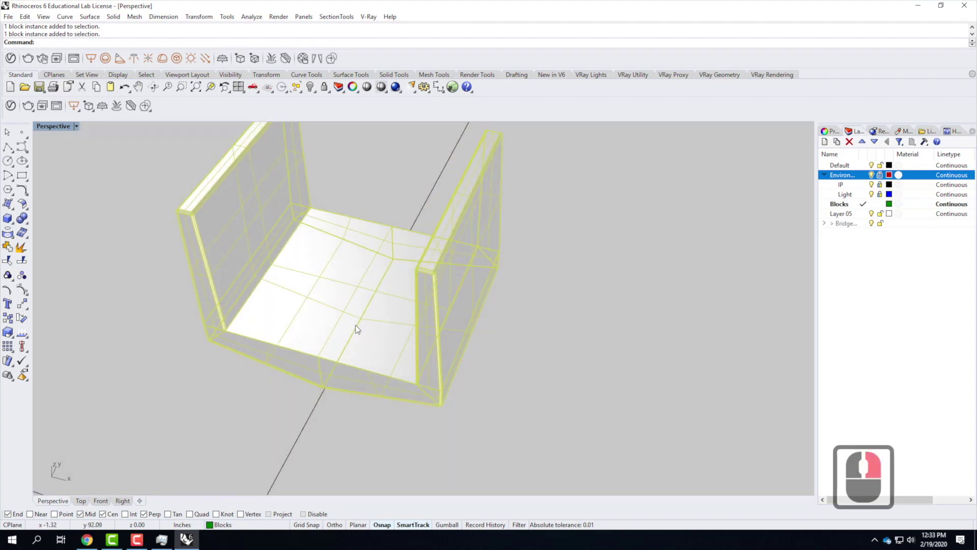
pyautogui.write('copy')
pyautogui.press('Return')
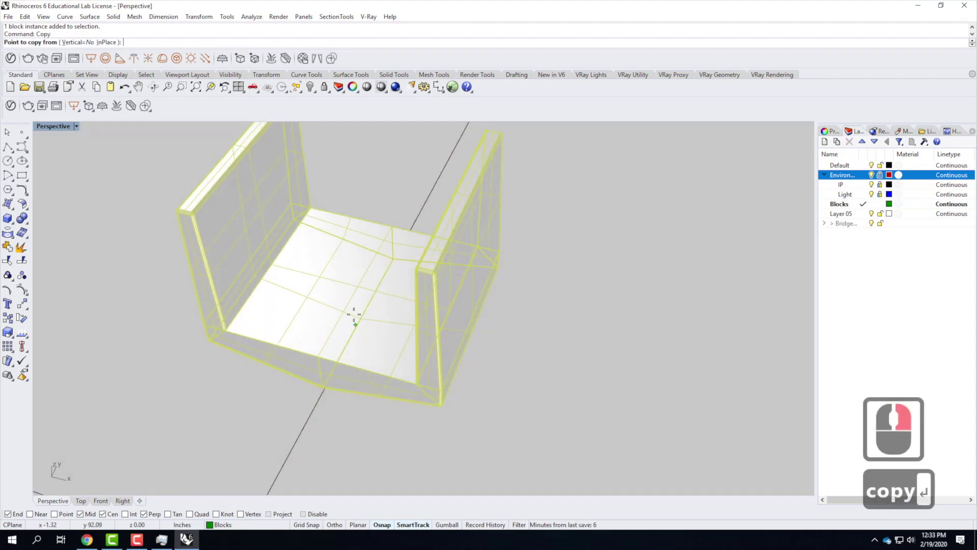
pyautogui.scroll(5, 213, 334)
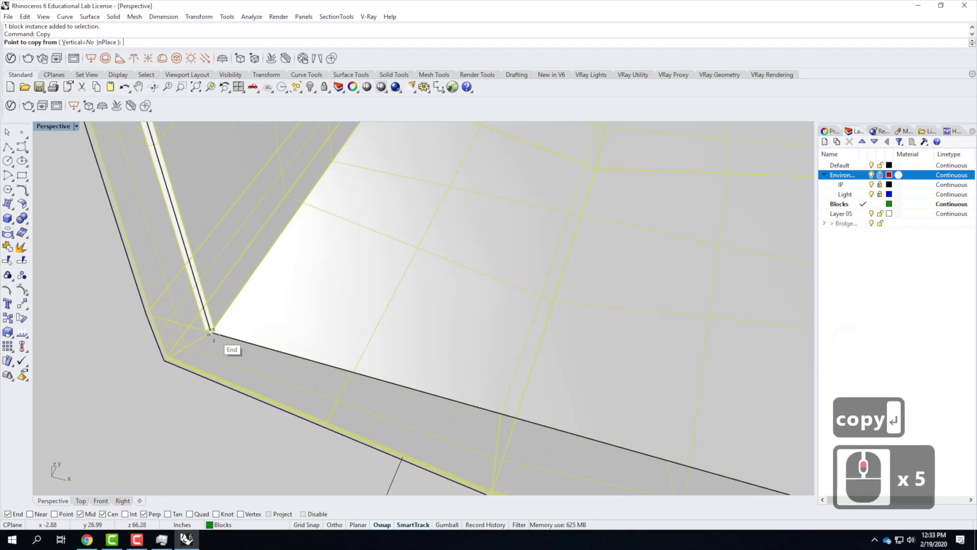
pyautogui.click(212, 333)
pyautogui.scroll(-5, 196, 371)
pyautogui.scroll(4, 322, 218)
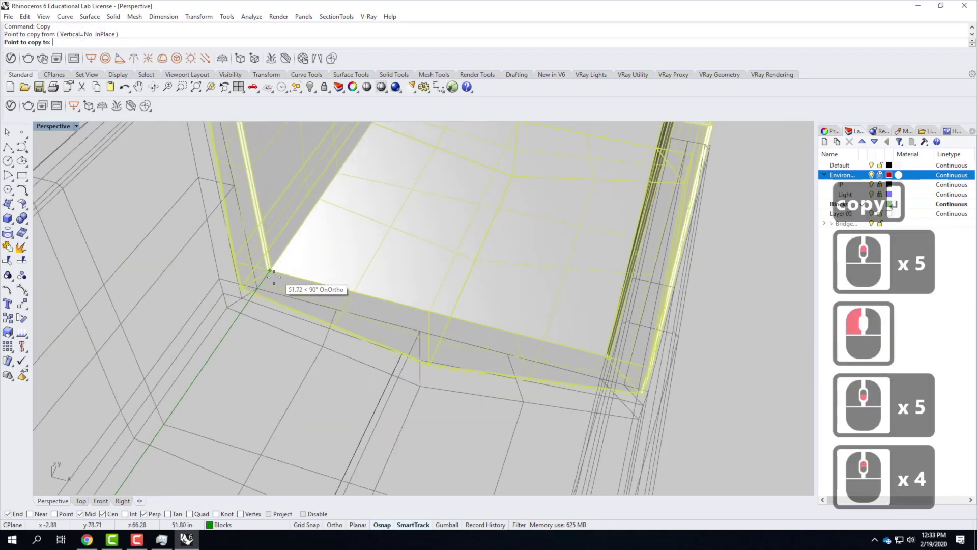
pyautogui.click(258, 288)
pyautogui.scroll(-5, 239, 353)
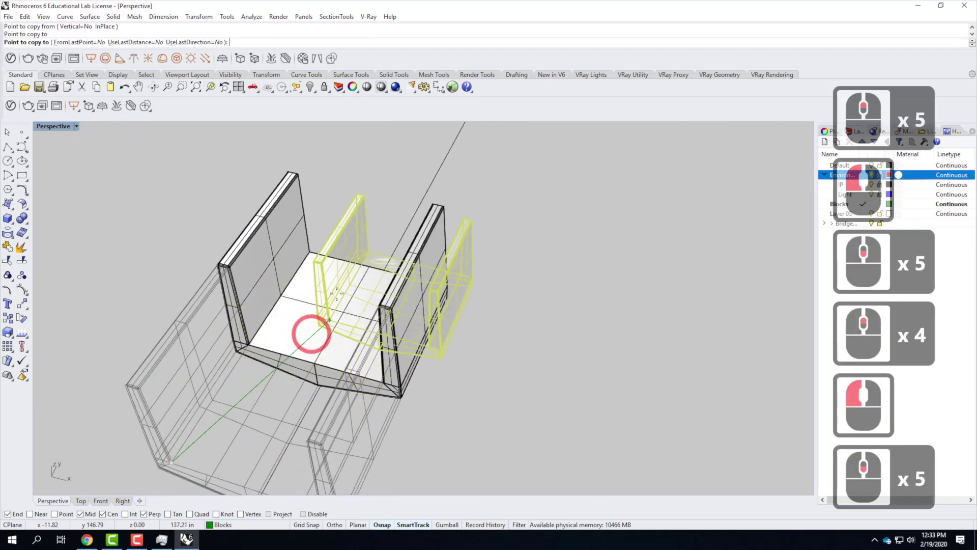
pyautogui.scroll(4, 305, 331)
pyautogui.click(299, 256)
pyautogui.scroll(-5, 218, 393)
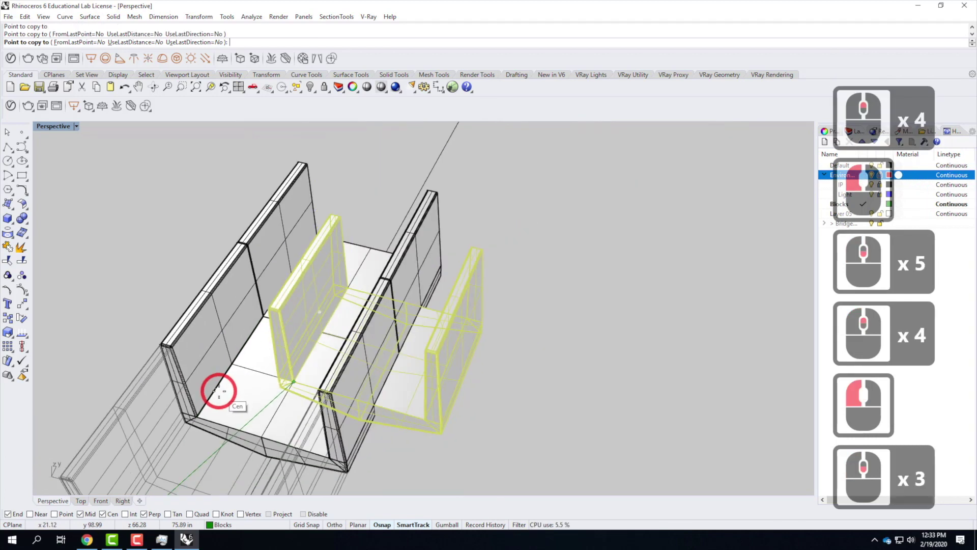
pyautogui.scroll(4, 309, 248)
pyautogui.click(309, 249)
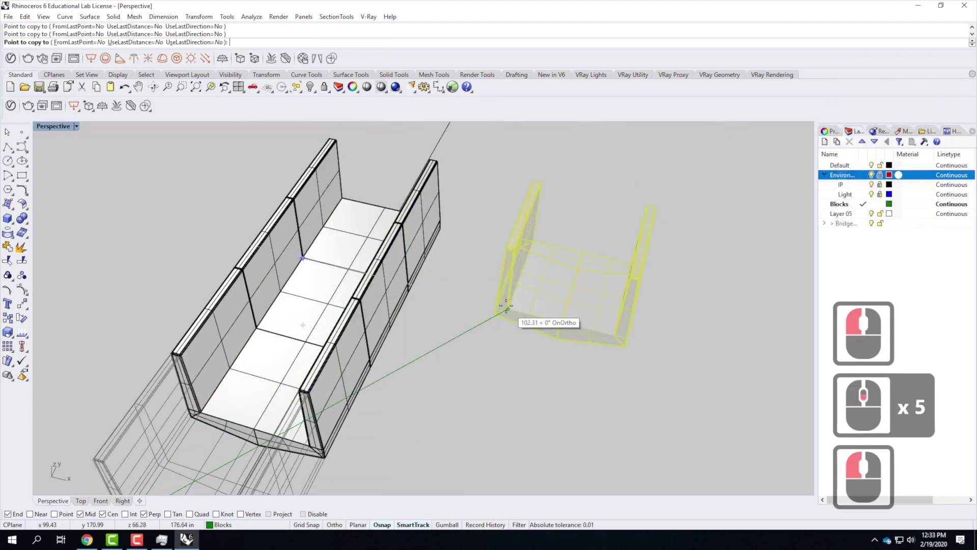
pyautogui.press('Escape')
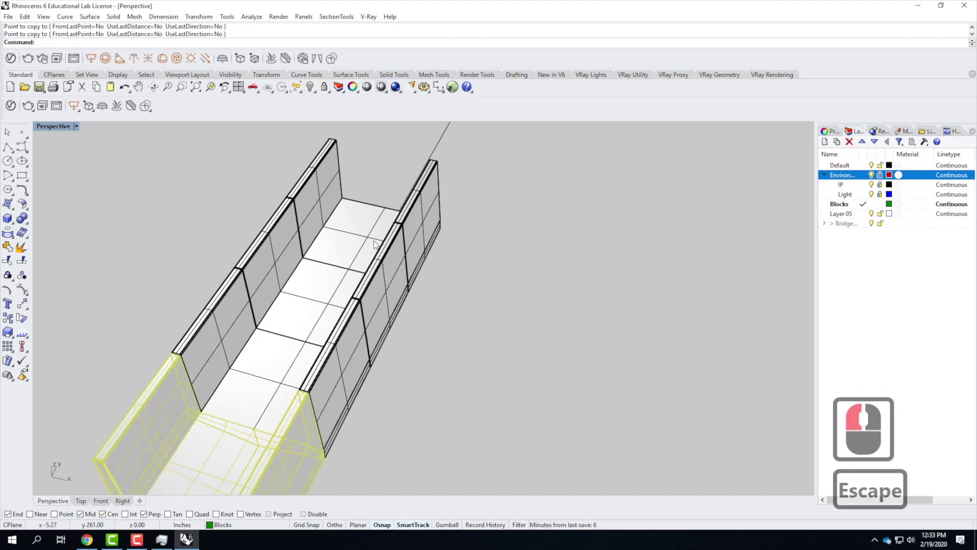
pyautogui.hotkey('ctrl', 'z')
# Start a rectangular array of the Bridge block with 1 item in X, 15 in Y and 1 in Z.
pyautogui.scroll(-4, 313, 304)
pyautogui.scroll(4, 293, 323)
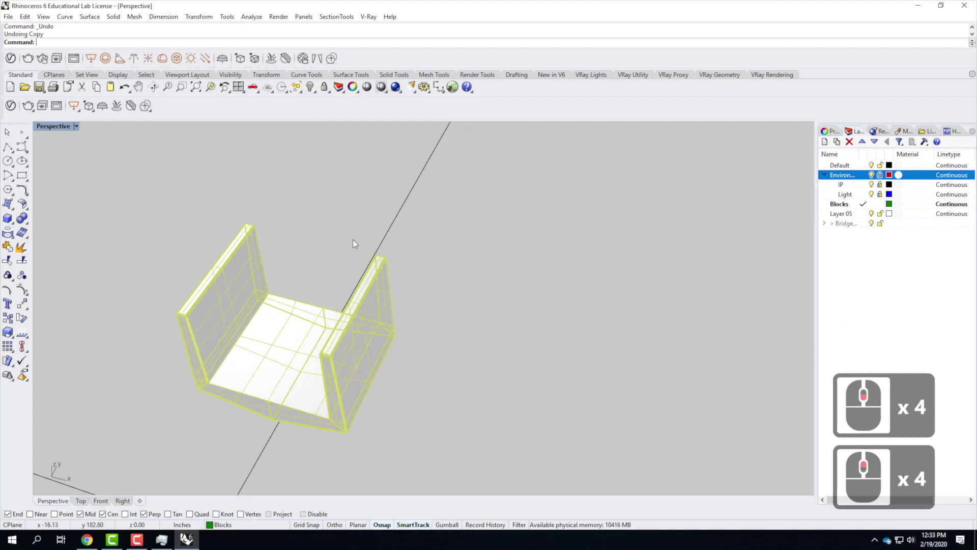
pyautogui.write('array')
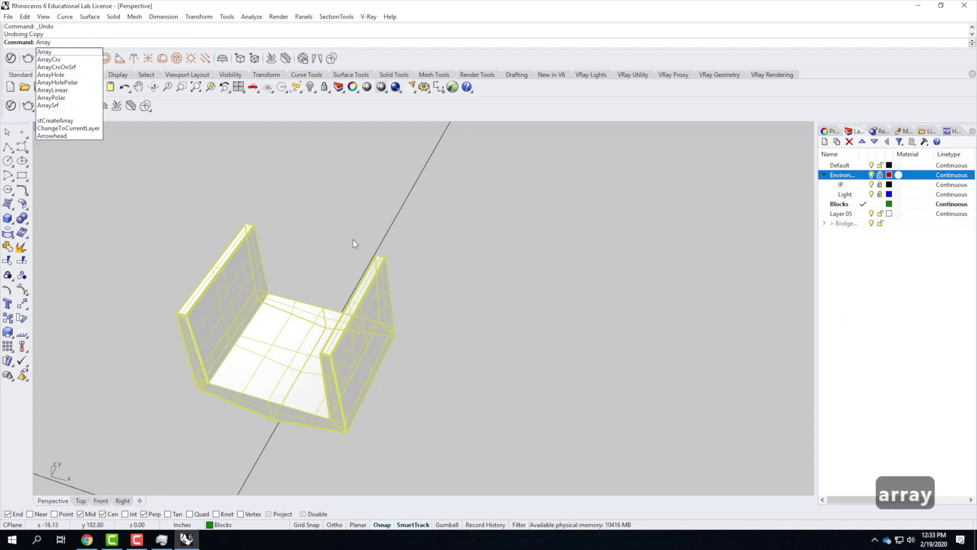
pyautogui.press('Return')
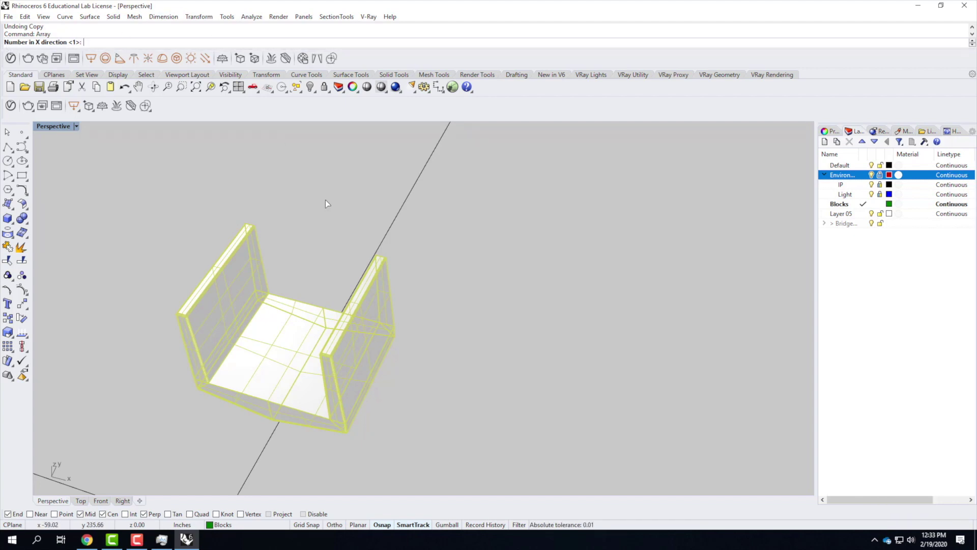
pyautogui.press('Return')
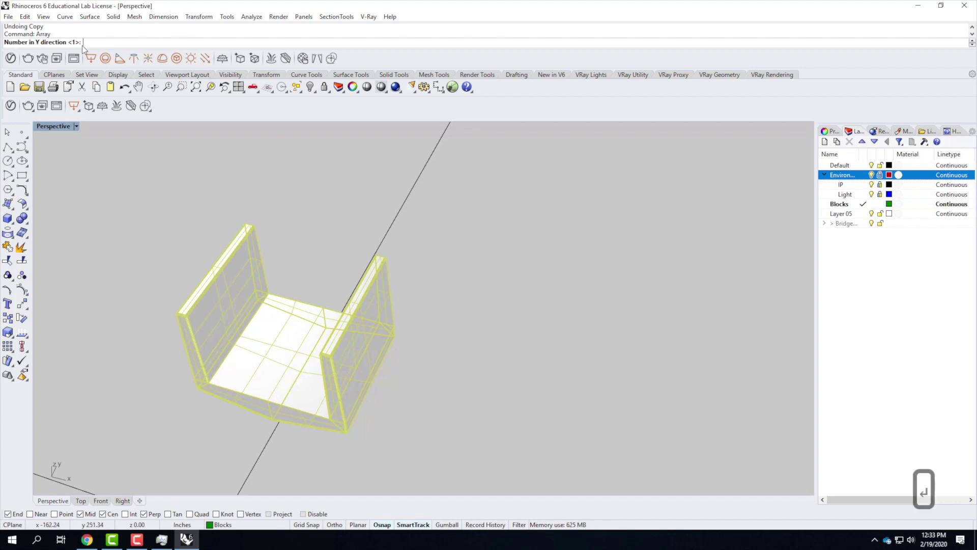
pyautogui.write('15')
pyautogui.press('Return')
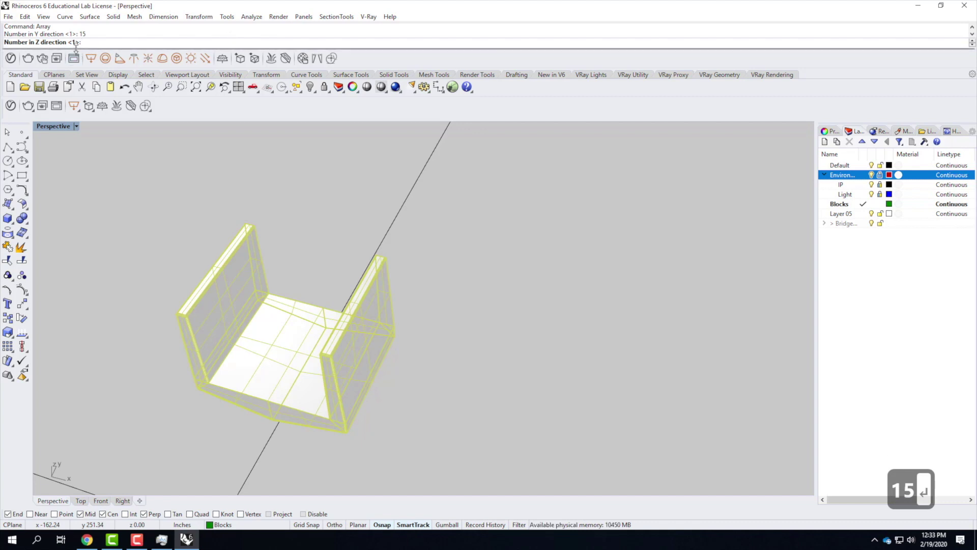
pyautogui.press('Return')
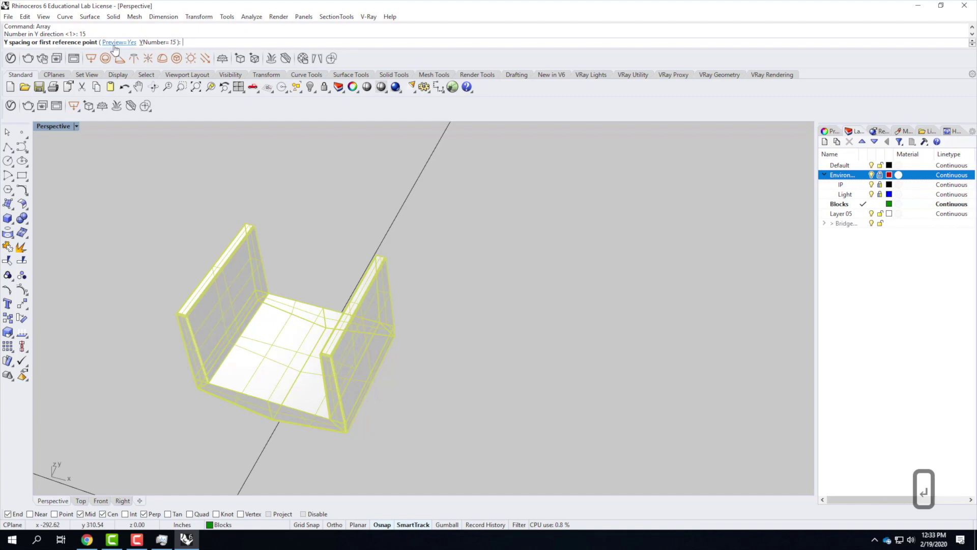
# Set the array's Y spacing to 48 inches by snapping to the near and far ends of the block's inner floor edge.
pyautogui.scroll(5, 213, 394)
pyautogui.scroll(2, 212, 377)
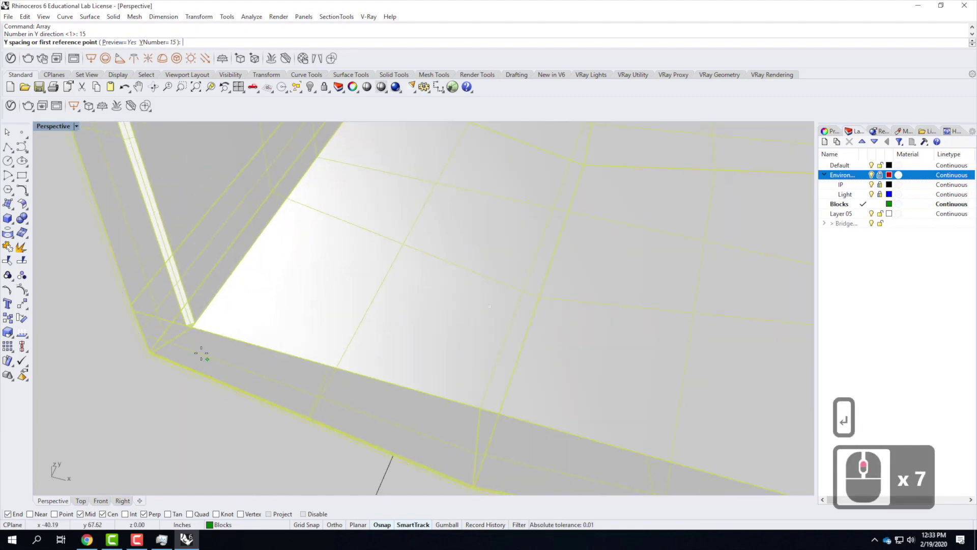
pyautogui.click(192, 326)
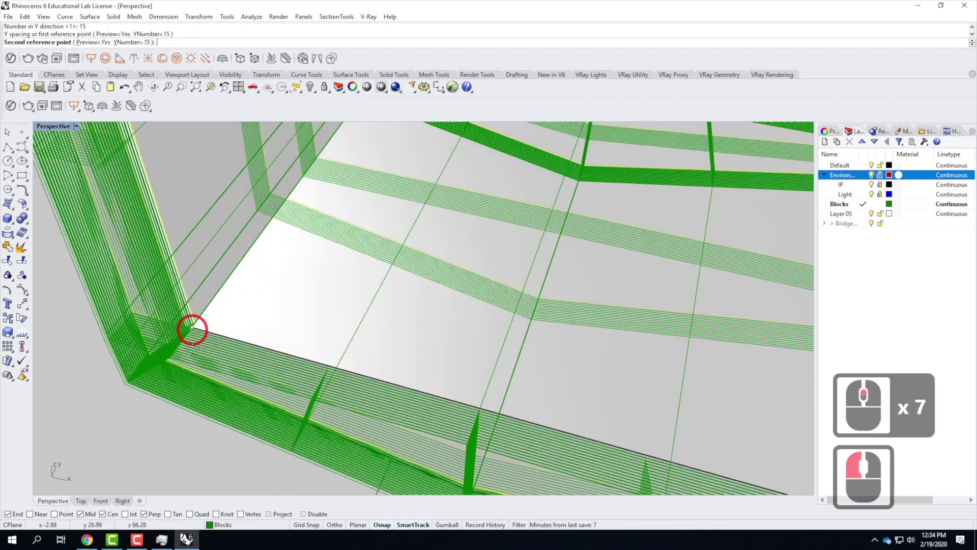
pyautogui.scroll(-4, 185, 355)
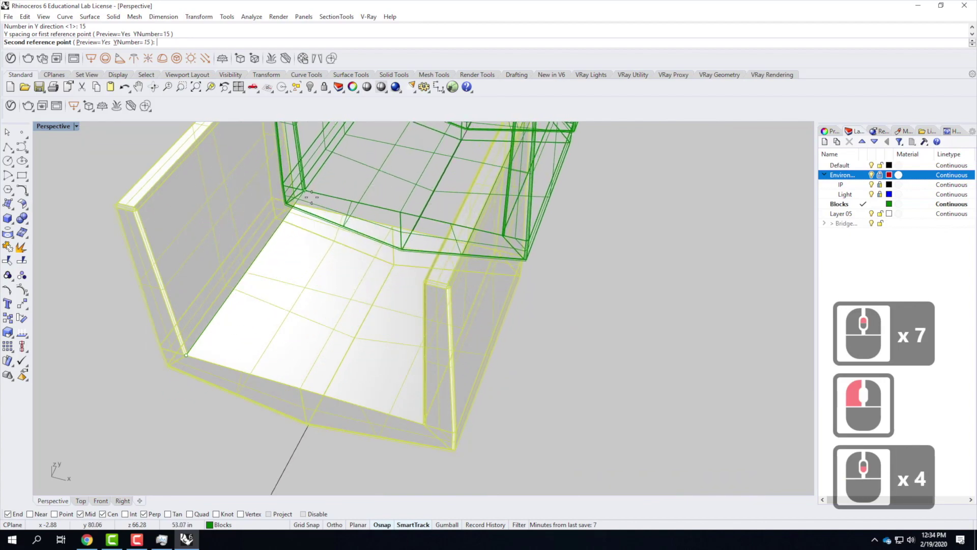
pyautogui.scroll(-6, 301, 203)
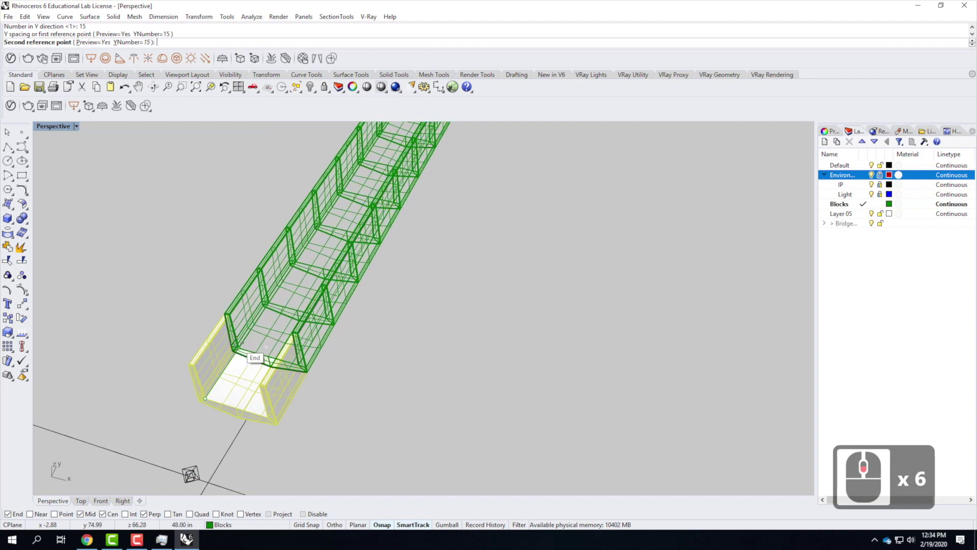
pyautogui.click(185, 383)
pyautogui.scroll(-5, 170, 392)
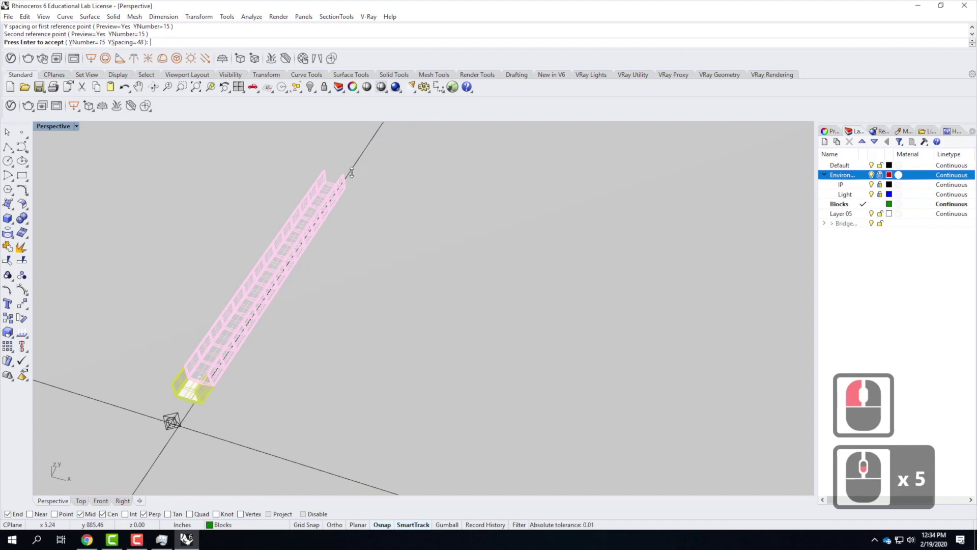
# Try Y counts of 13 and 20 in the bridge array preview.
pyautogui.click(88, 42)
pyautogui.write('13')
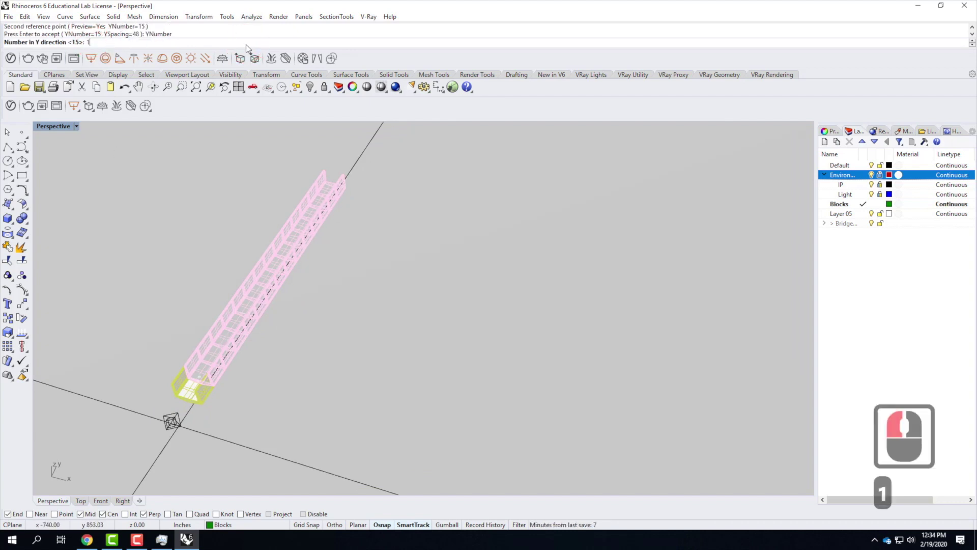
pyautogui.press('Return')
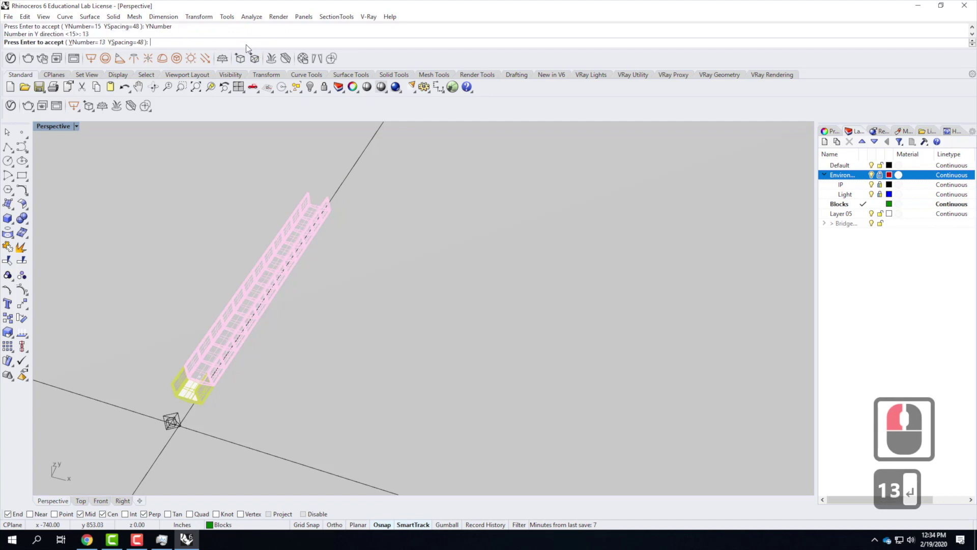
pyautogui.click(81, 43)
pyautogui.write('20')
pyautogui.press('Return')
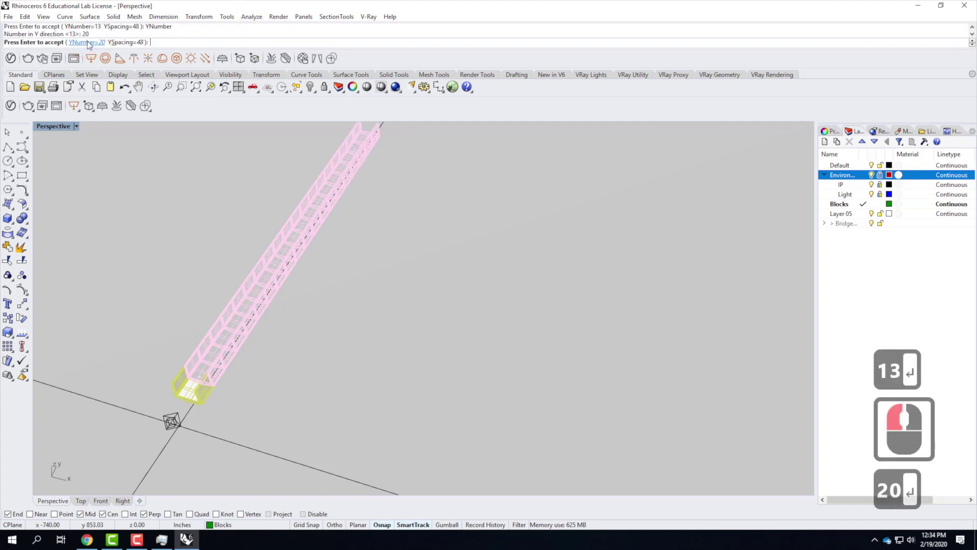
# Set the bridge array's Y count to 10 and accept the array.
pyautogui.click(87, 42)
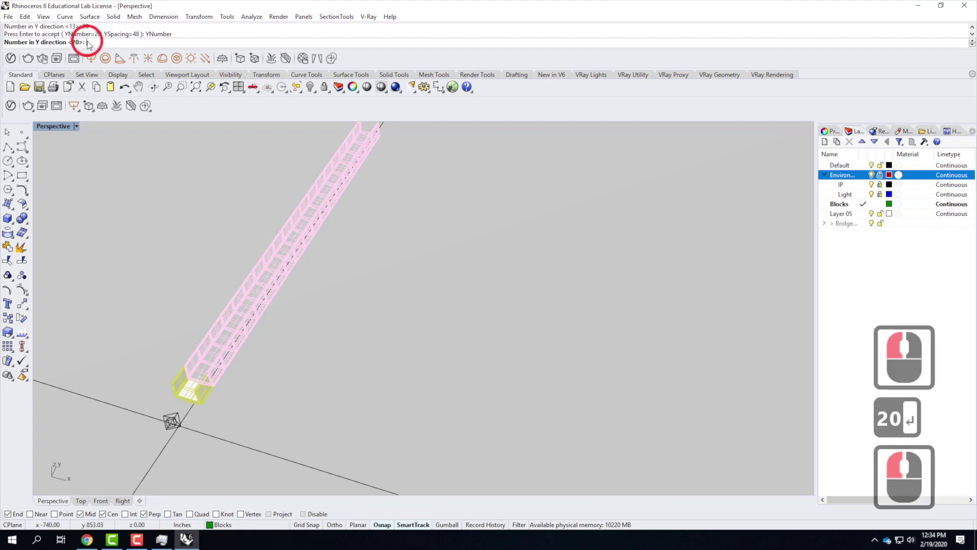
pyautogui.write('10')
pyautogui.press('Return')
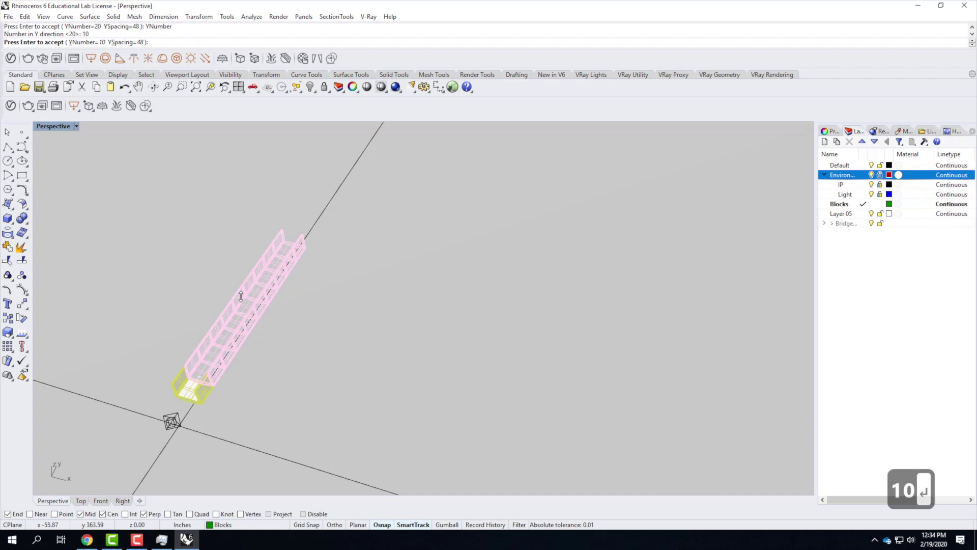
pyautogui.press('Return')
# Examine the arrayed bridge segments from the side and up close at the joints between their wall panels.
pyautogui.scroll(5, 186, 358)
pyautogui.moveTo(275, 435); pyautogui.dragTo(243, 370, button='right')
pyautogui.click(251, 451)
pyautogui.scroll(4, 244, 418)
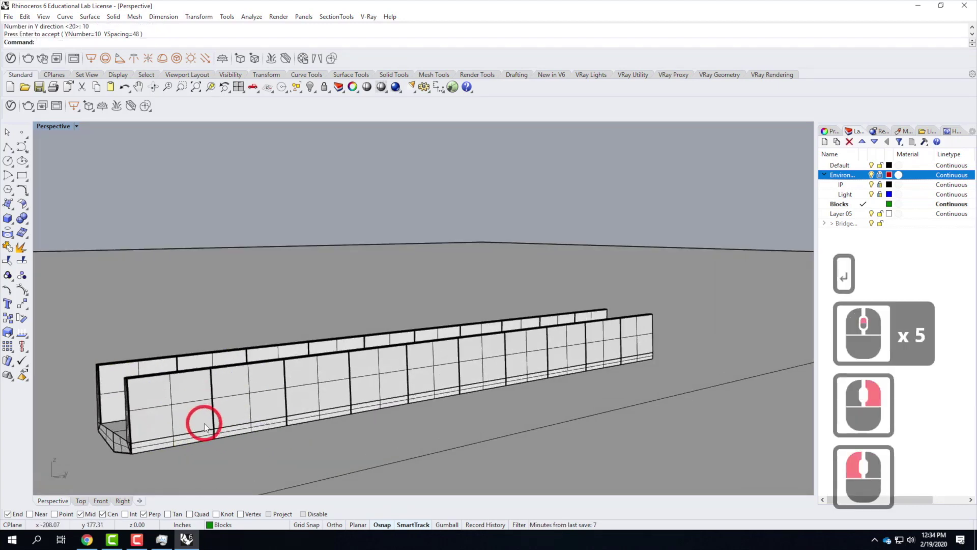
pyautogui.moveTo(244, 417); pyautogui.dragTo(214, 346, button='right')
pyautogui.scroll(11, 200, 328)
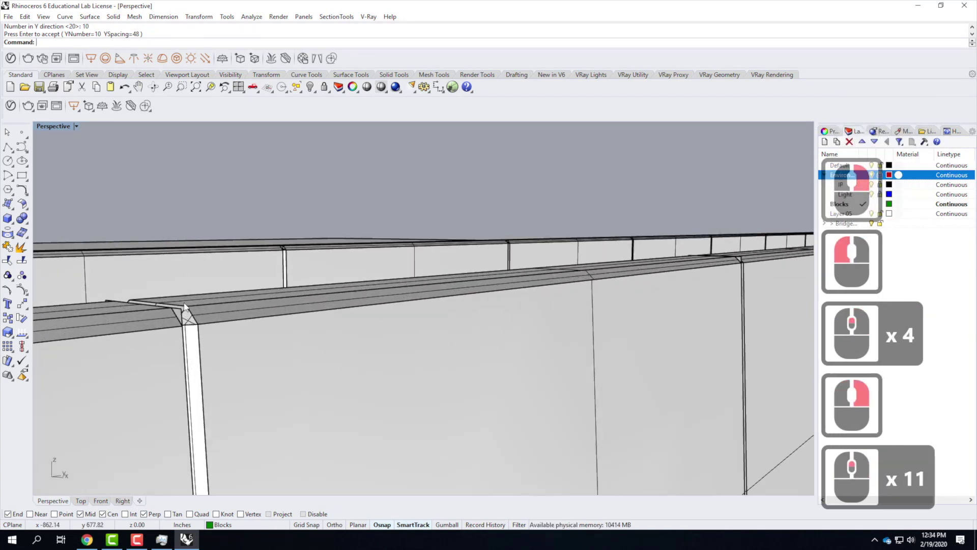
pyautogui.moveTo(198, 338); pyautogui.dragTo(126, 323, button='right')
pyautogui.scroll(-5, 558, 362)
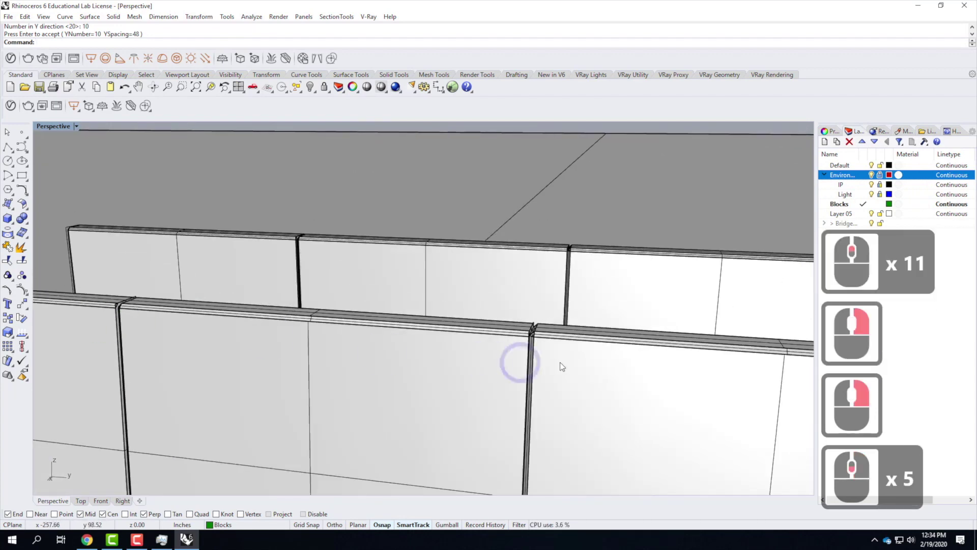
pyautogui.scroll(5, 552, 312)
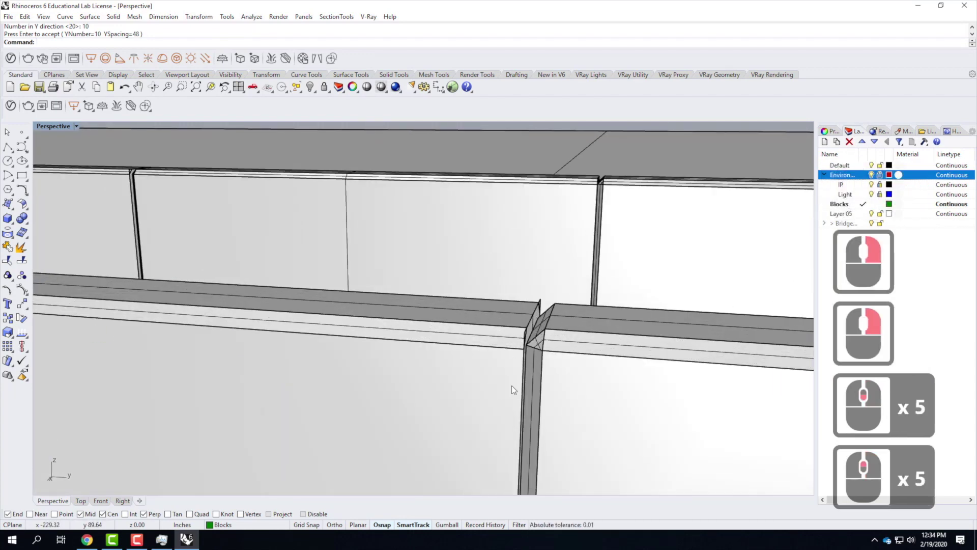
pyautogui.scroll(-4, 372, 338)
pyautogui.moveTo(374, 340); pyautogui.dragTo(520, 342, button='right')
pyautogui.scroll(-8, 552, 345)
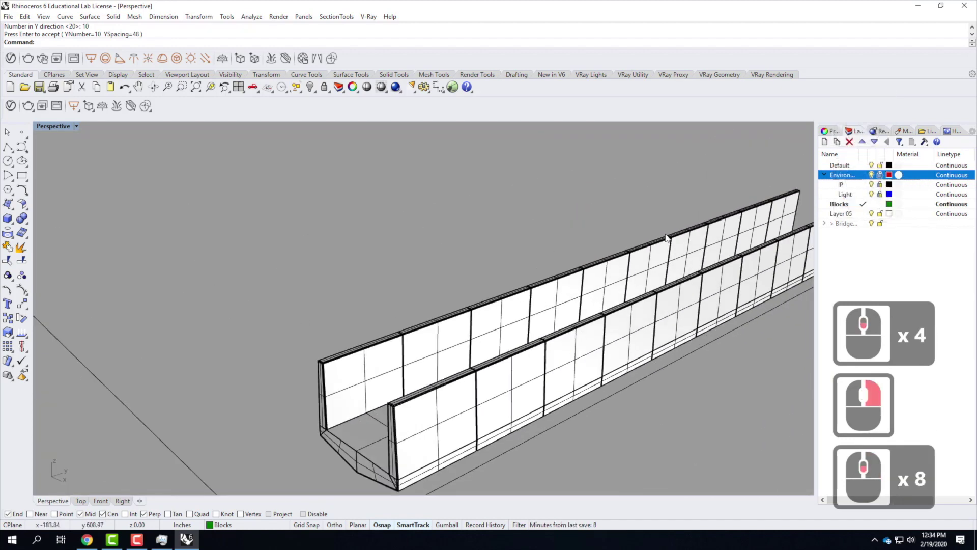
pyautogui.scroll(-4, 414, 262)
pyautogui.scroll(2, 438, 273)
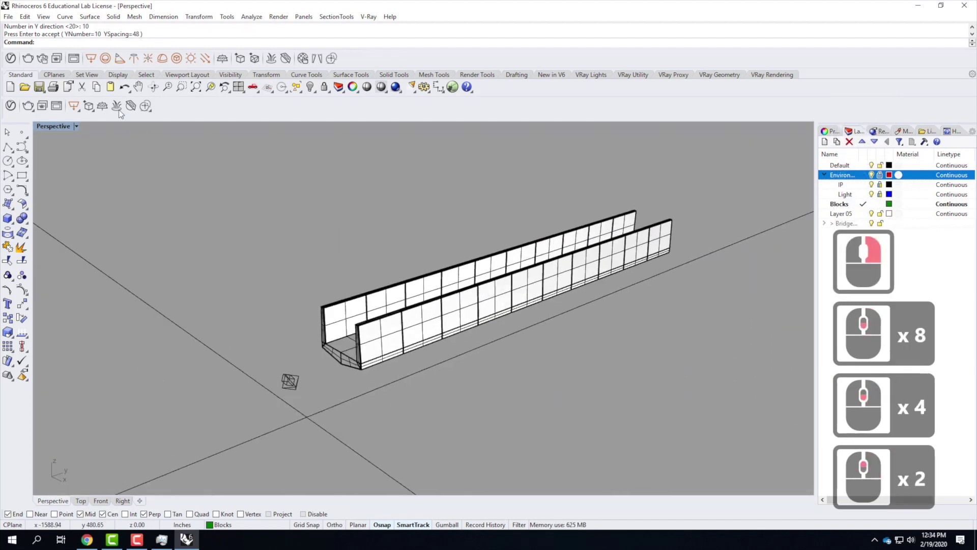
# Preview the bridge walkway's material in Rendered display mode, and return the Perspective viewport to Shaded.
pyautogui.click(74, 126)
pyautogui.click(72, 174)
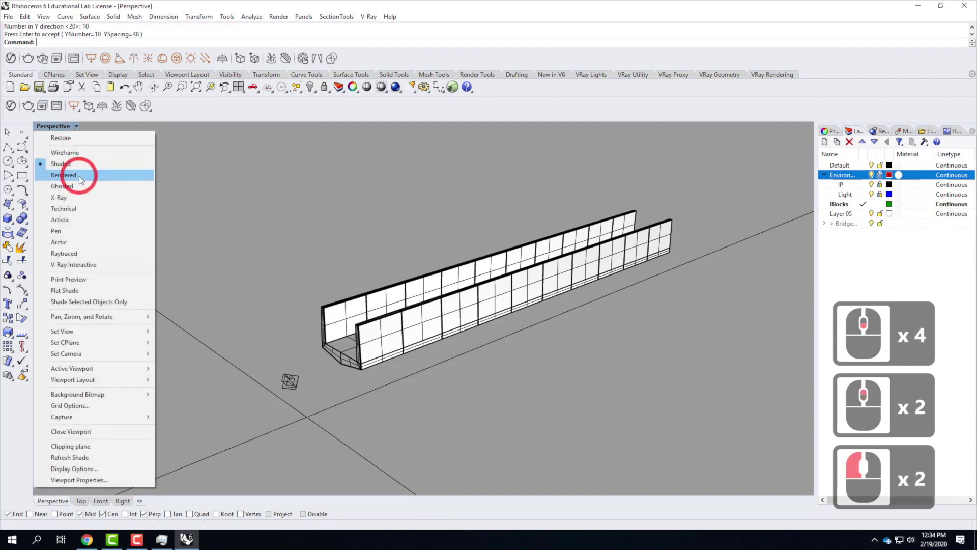
pyautogui.click(499, 332)
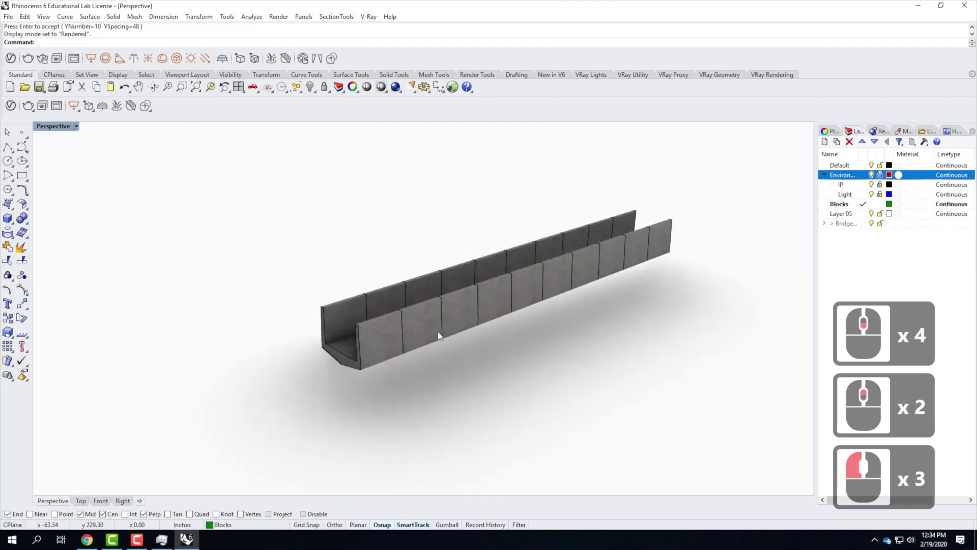
pyautogui.scroll(10, 550, 260)
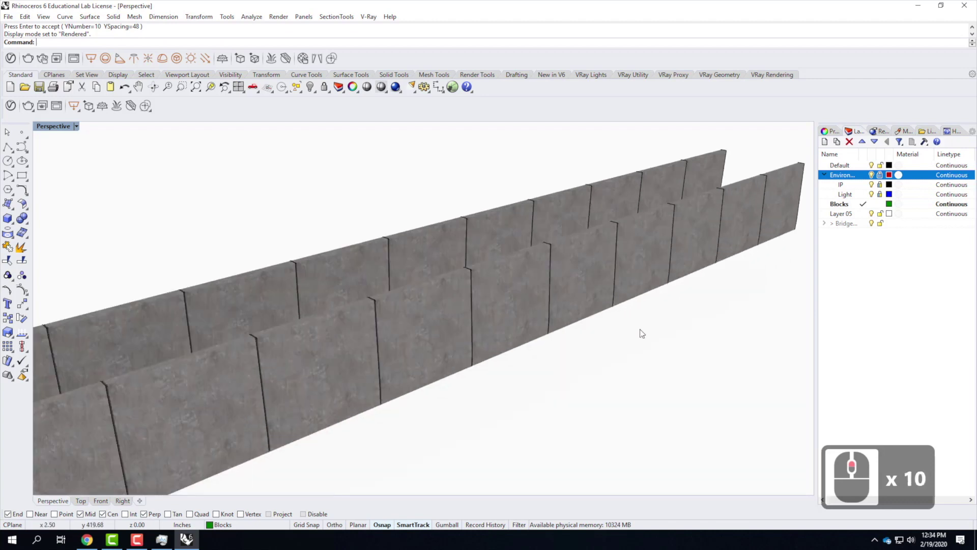
pyautogui.scroll(-4, 661, 327)
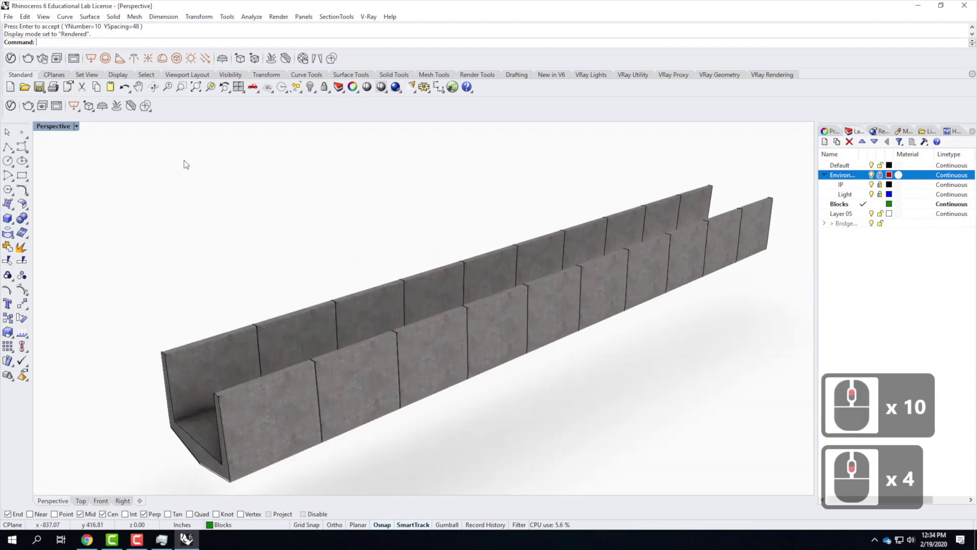
pyautogui.click(77, 127)
pyautogui.click(66, 159)
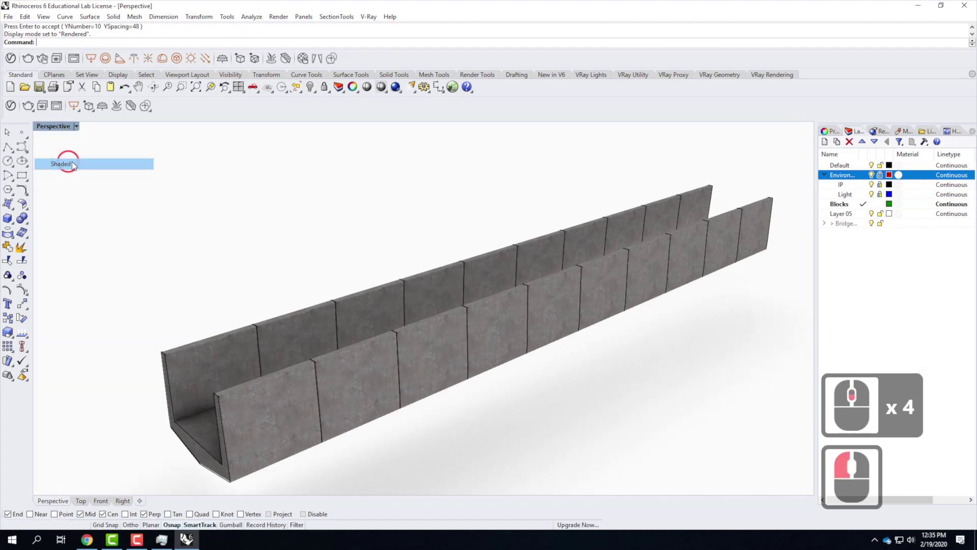
pyautogui.scroll(-4, 304, 272)
pyautogui.moveTo(241, 297); pyautogui.dragTo(295, 301, button='right')
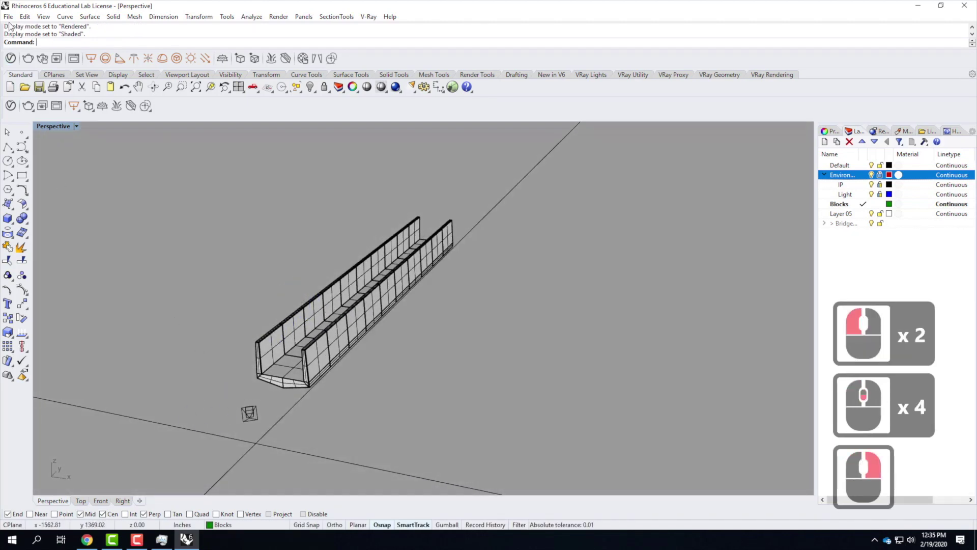
# Insert CurtainWall.3dm as a linked block with Reference layer style, and place it on the ground in front of the bridge walkway.
pyautogui.click(24, 17)
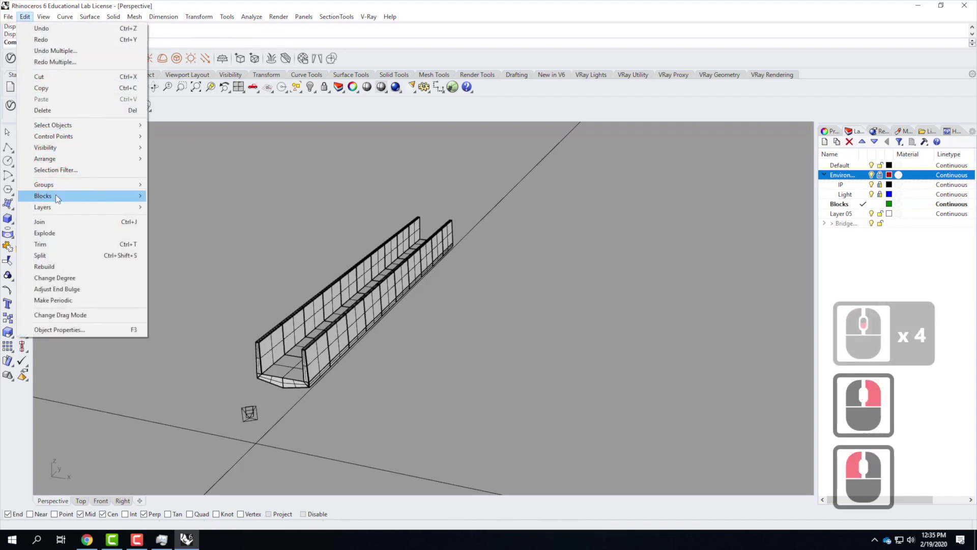
pyautogui.moveTo(56, 195)
pyautogui.click(173, 207)
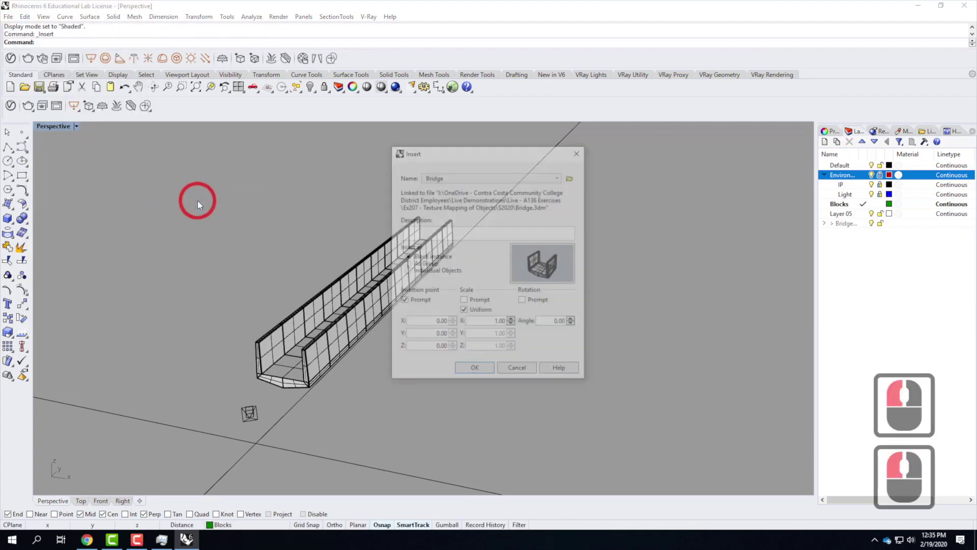
pyautogui.click(572, 176)
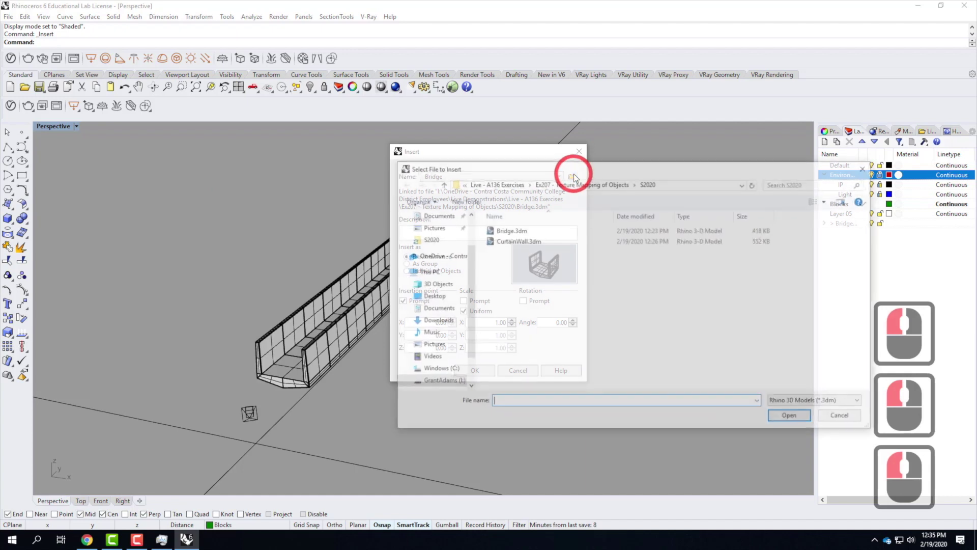
pyautogui.click(526, 244)
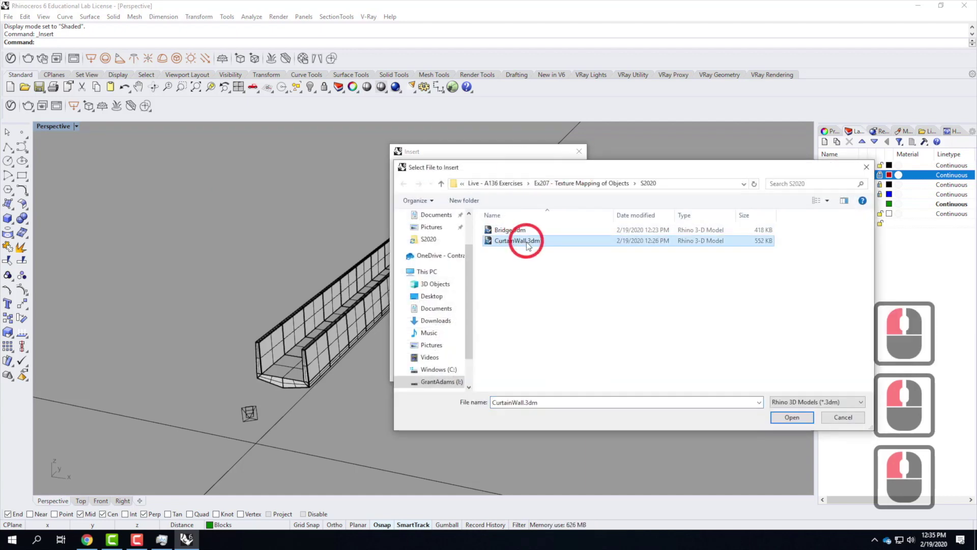
pyautogui.click(798, 417)
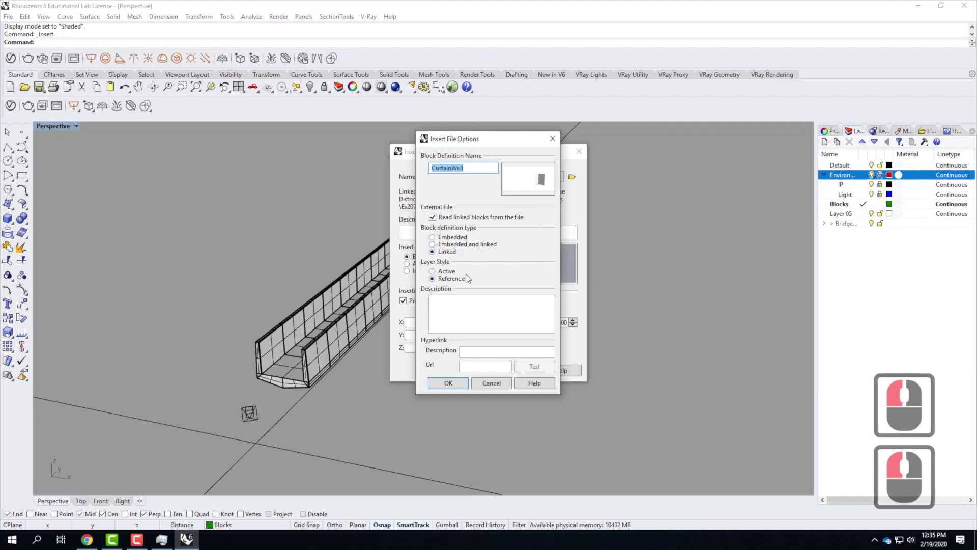
pyautogui.click(449, 387)
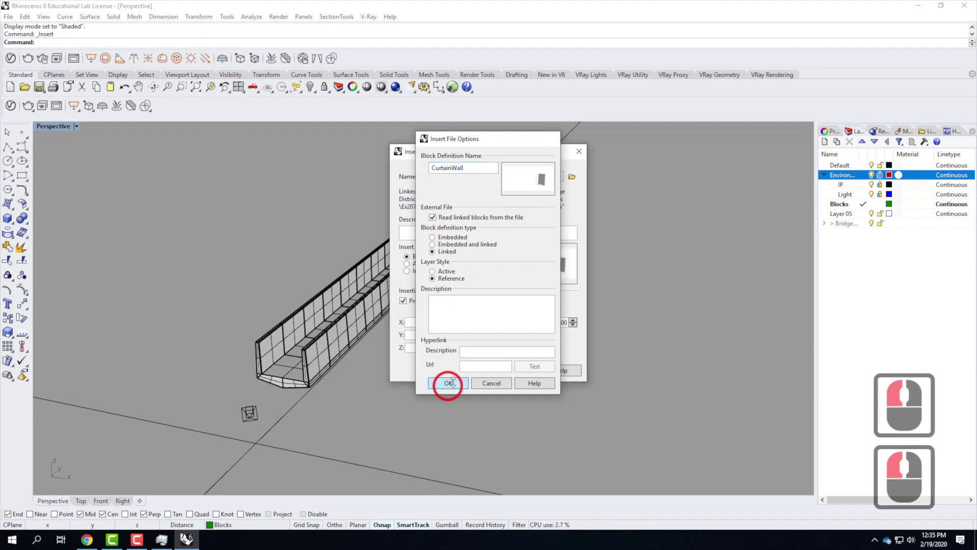
pyautogui.click(474, 369)
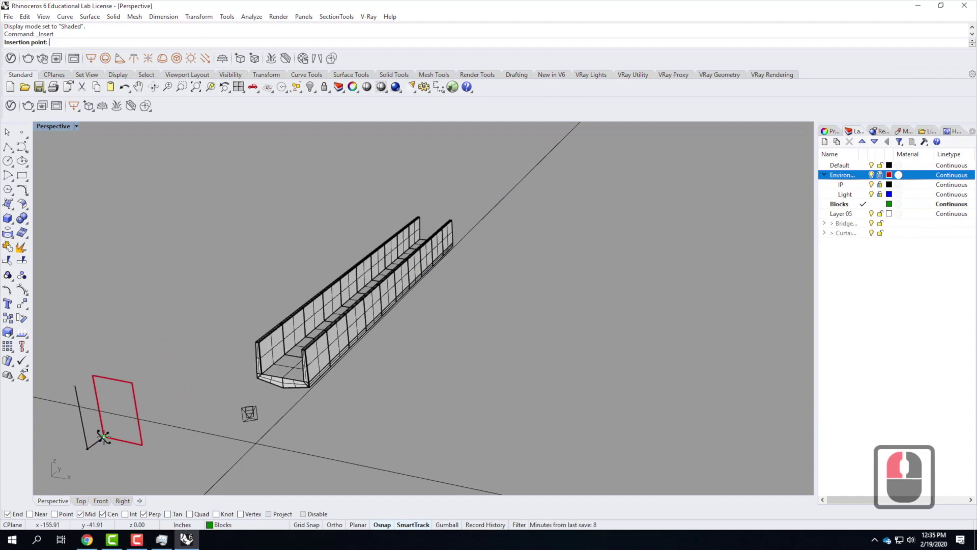
pyautogui.click(103, 436)
# Rotate the CurtainWall block 90 degrees about the panel's upper corner so the panel runs parallel to the bridge walkway.
pyautogui.scroll(-3, 149, 390)
pyautogui.scroll(7, 243, 357)
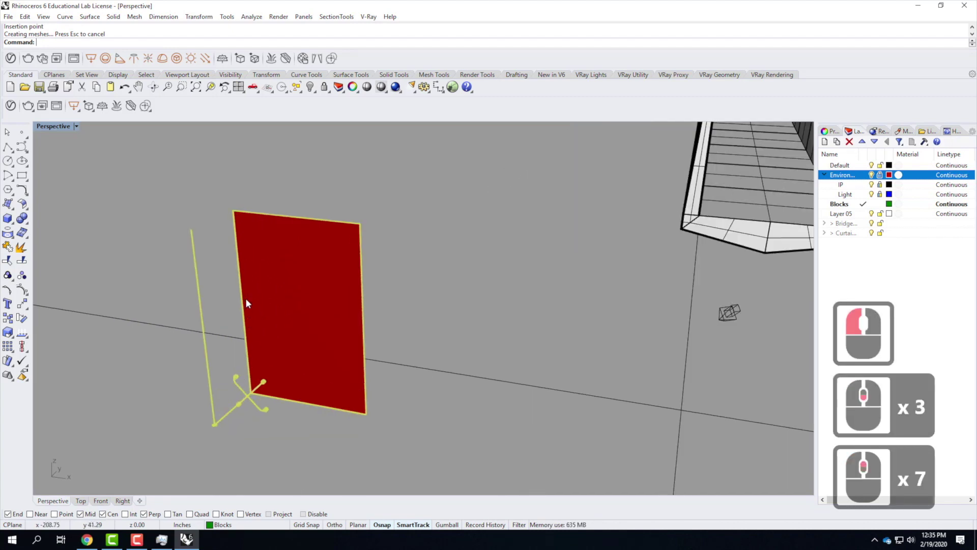
pyautogui.write('rota')
pyautogui.press('Return')
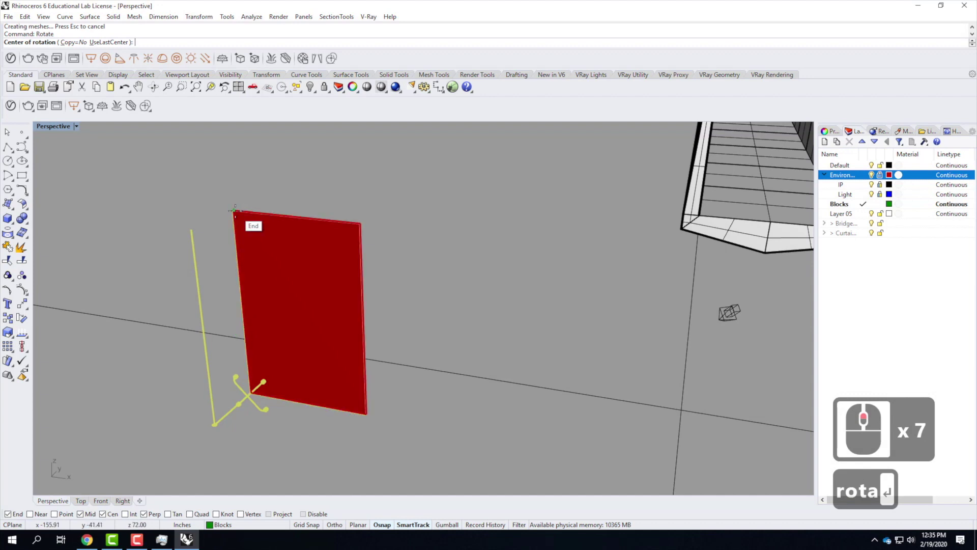
pyautogui.scroll(4, 232, 209)
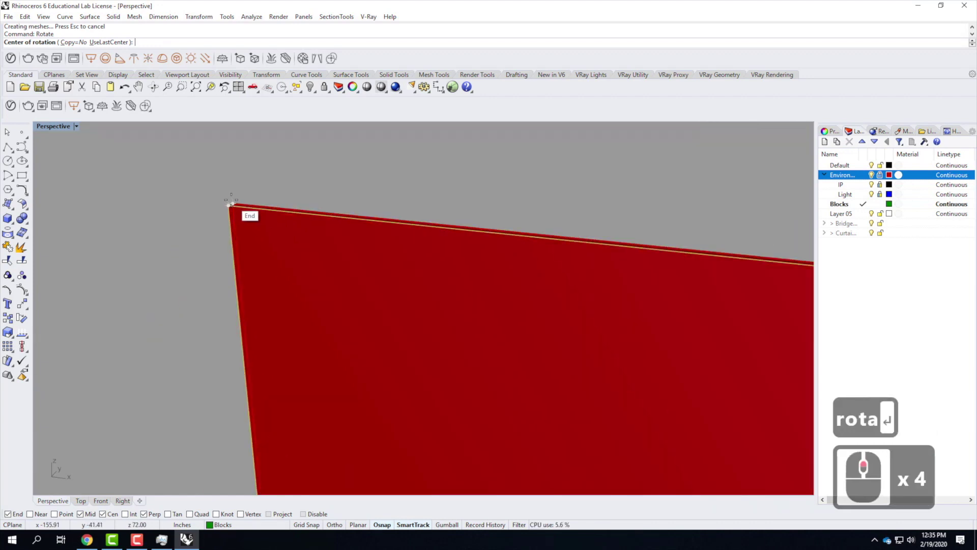
pyautogui.click(229, 204)
pyautogui.scroll(-4, 244, 209)
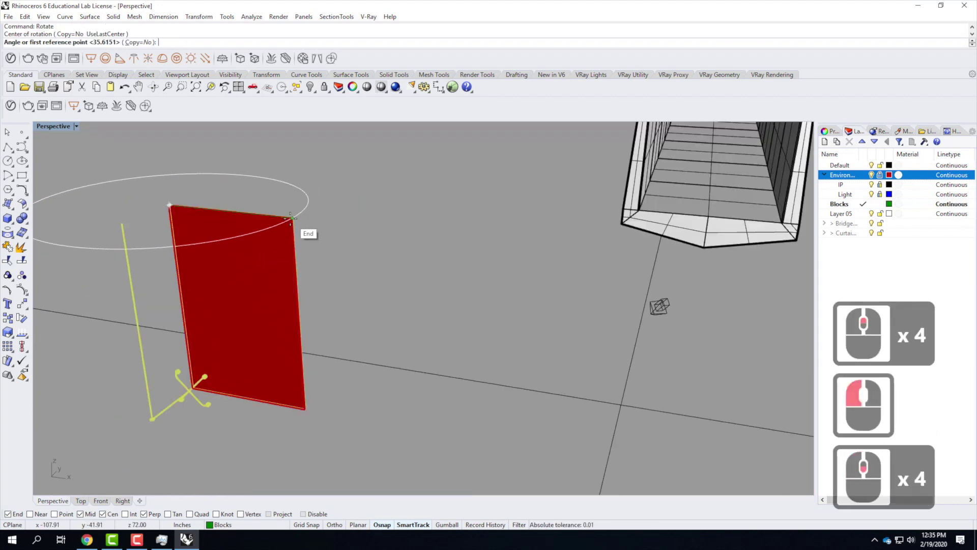
pyautogui.scroll(4, 308, 220)
pyautogui.click(308, 218)
pyautogui.scroll(-5, 303, 330)
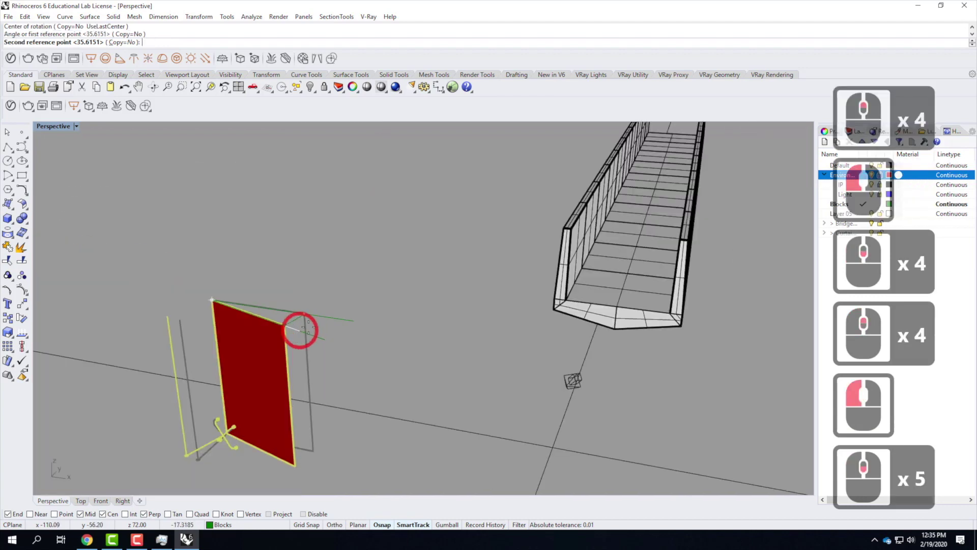
pyautogui.keyDown('shift'); pyautogui.click(271, 234); pyautogui.keyUp('shift')
pyautogui.scroll(-4, 278, 355)
pyautogui.moveTo(327, 371); pyautogui.dragTo(292, 371, button='right')
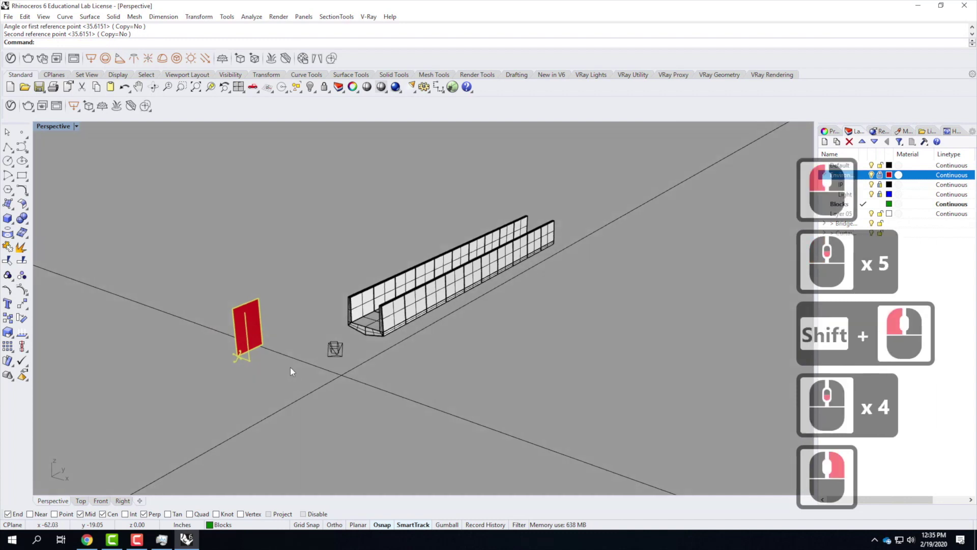
# Begin a rectangular array of the CurtainWall block with 1 in X, 20 in Y and 5 in Z.
pyautogui.scroll(2, 231, 329)
pyautogui.scroll(3, 231, 329)
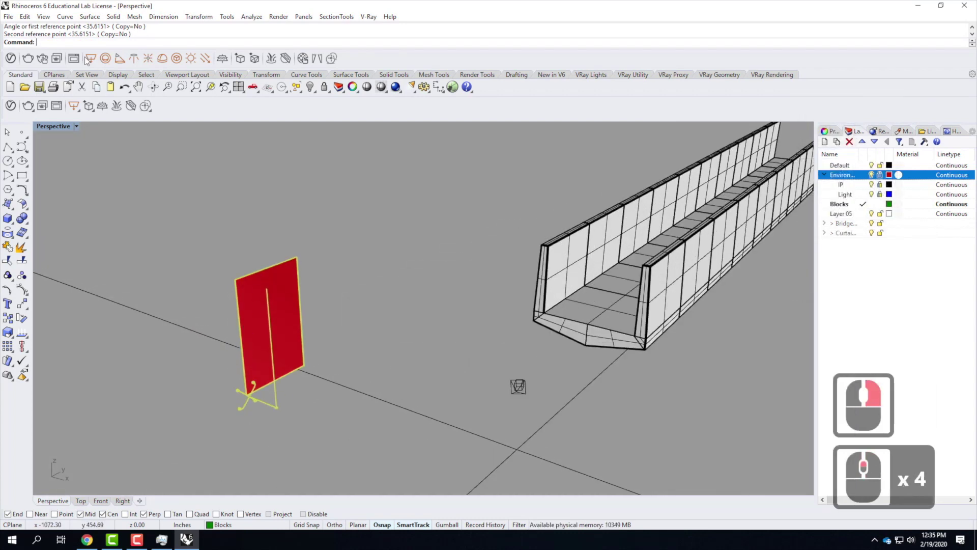
pyautogui.click(293, 220)
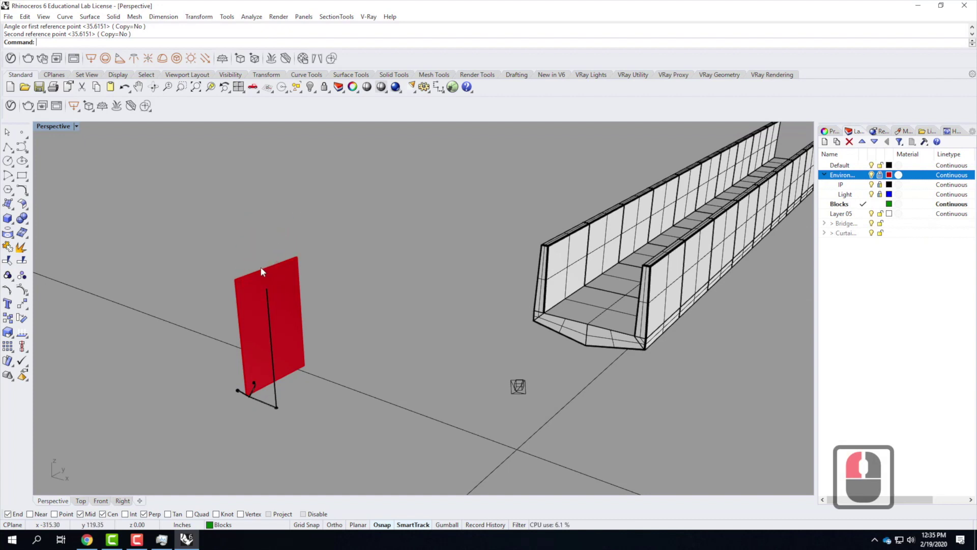
pyautogui.write('arry')
pyautogui.press('Return')
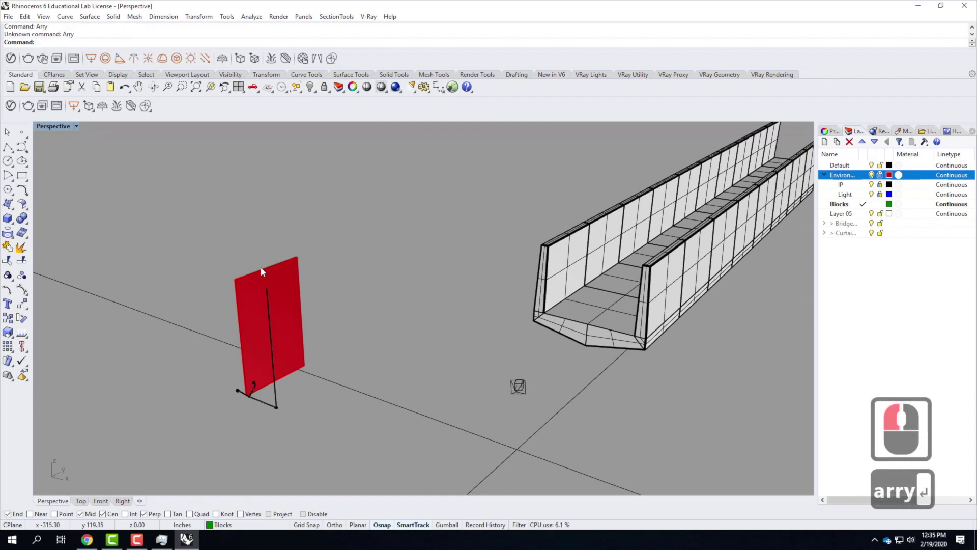
pyautogui.write('array')
pyautogui.press('Return')
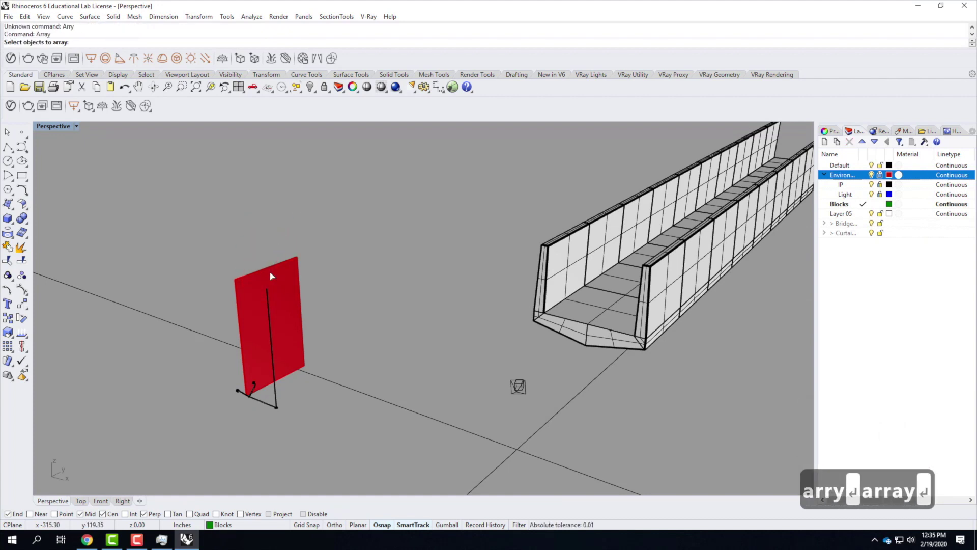
pyautogui.click(250, 303)
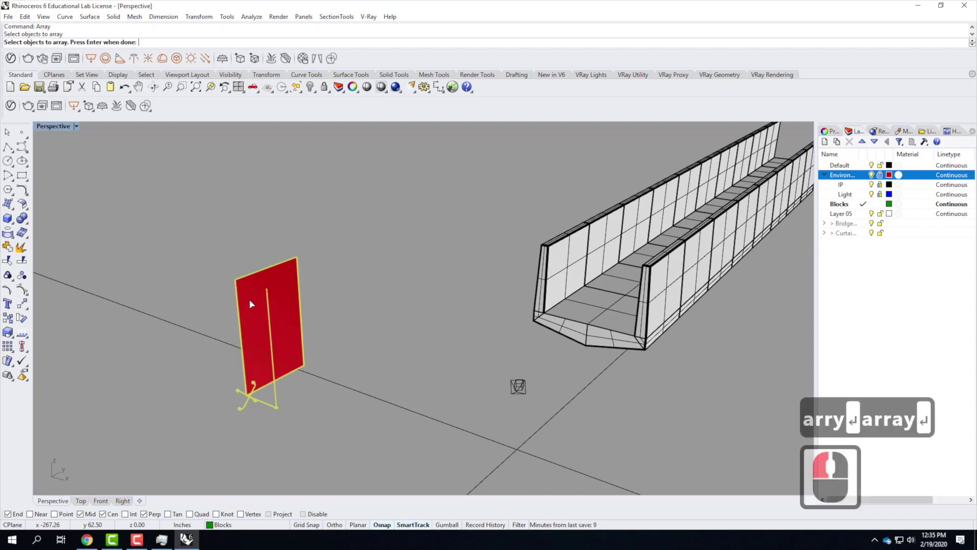
pyautogui.press('Return')
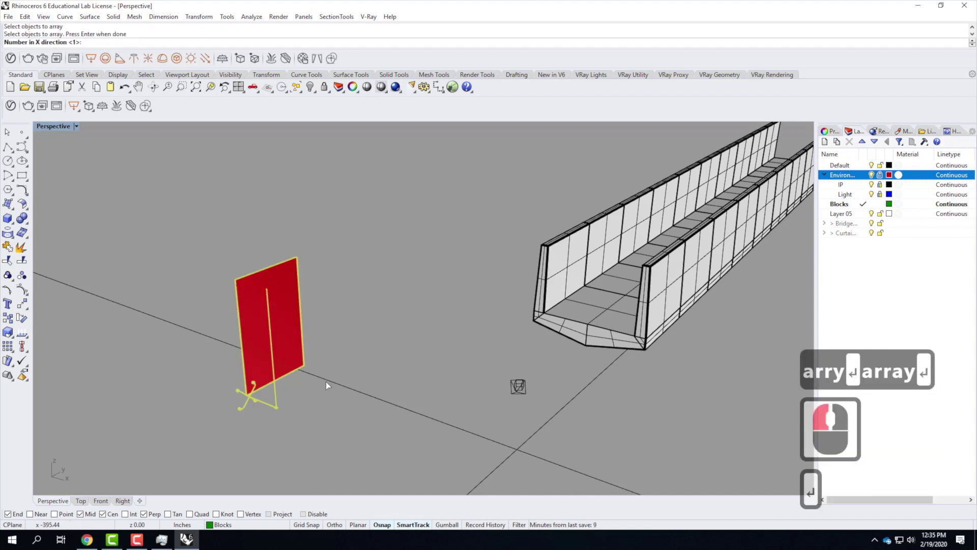
pyautogui.press('Return')
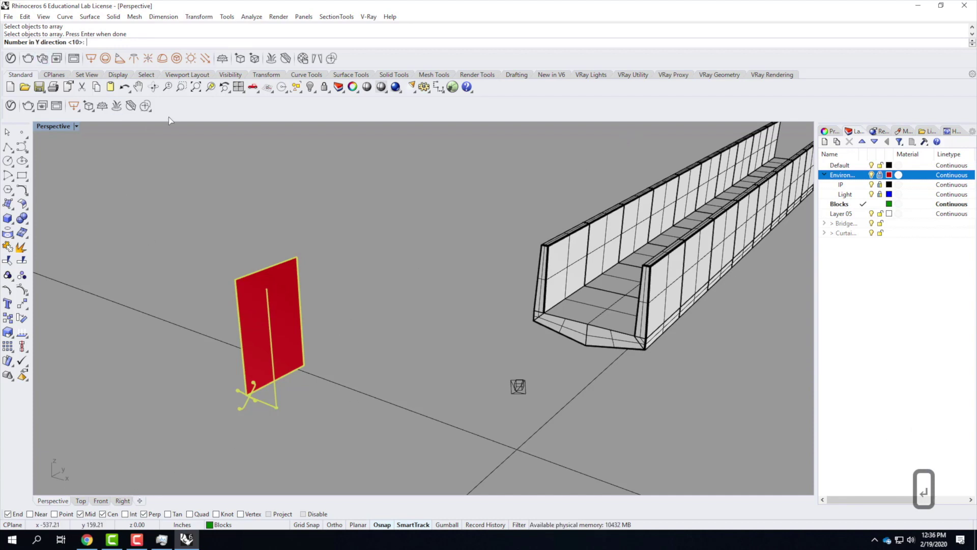
pyautogui.write('20')
pyautogui.press('Return')
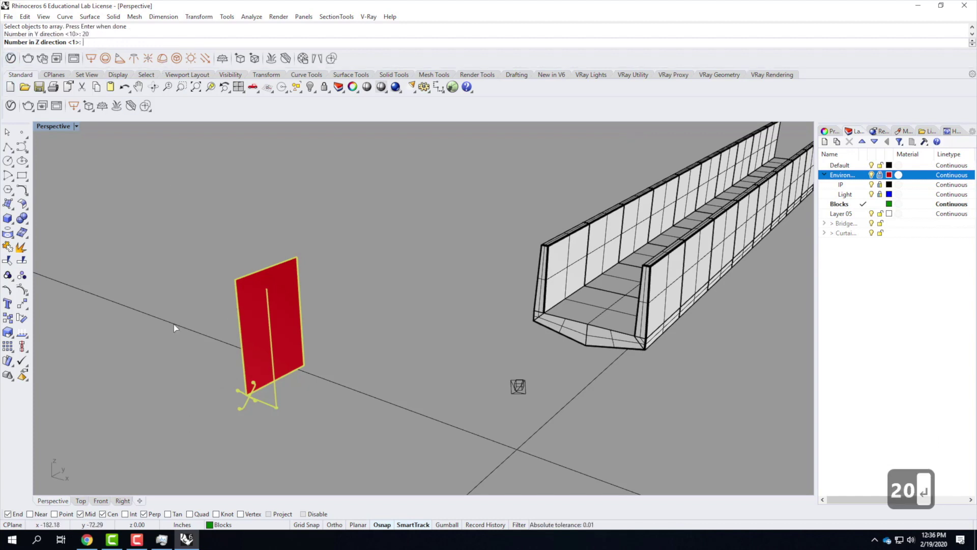
pyautogui.write('5')
pyautogui.press('Return')
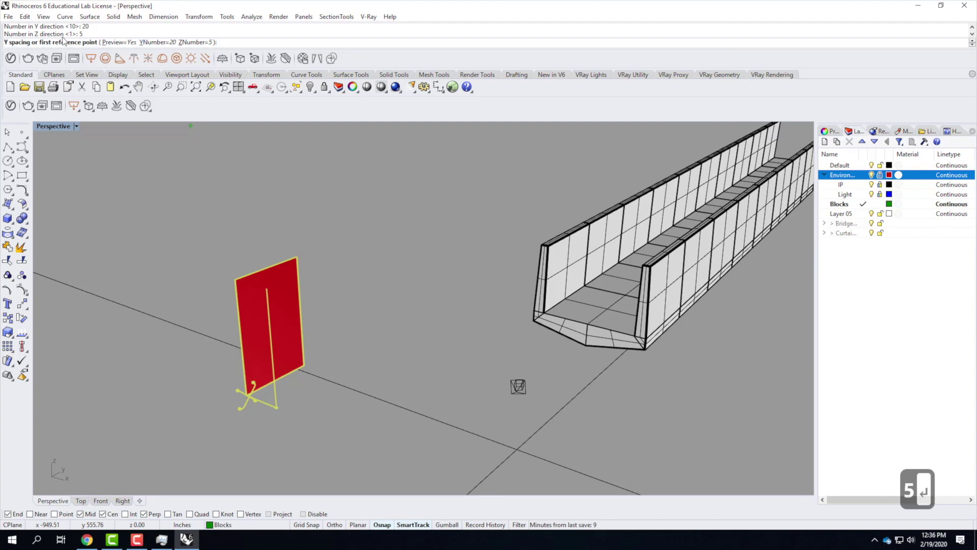
# Set the array's Y spacing to the panel's 48-inch width by snapping to its two lower corners.
pyautogui.scroll(5, 265, 347)
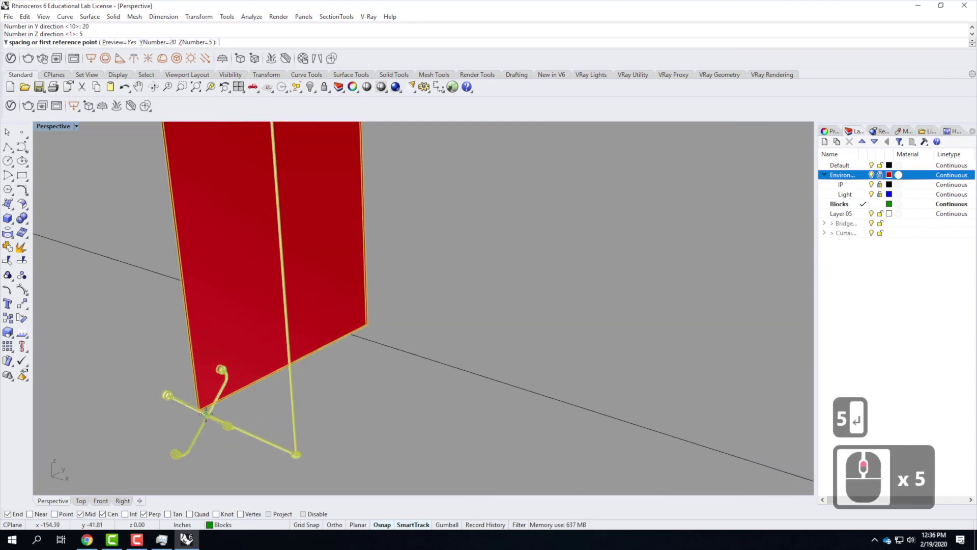
pyautogui.scroll(5, 202, 410)
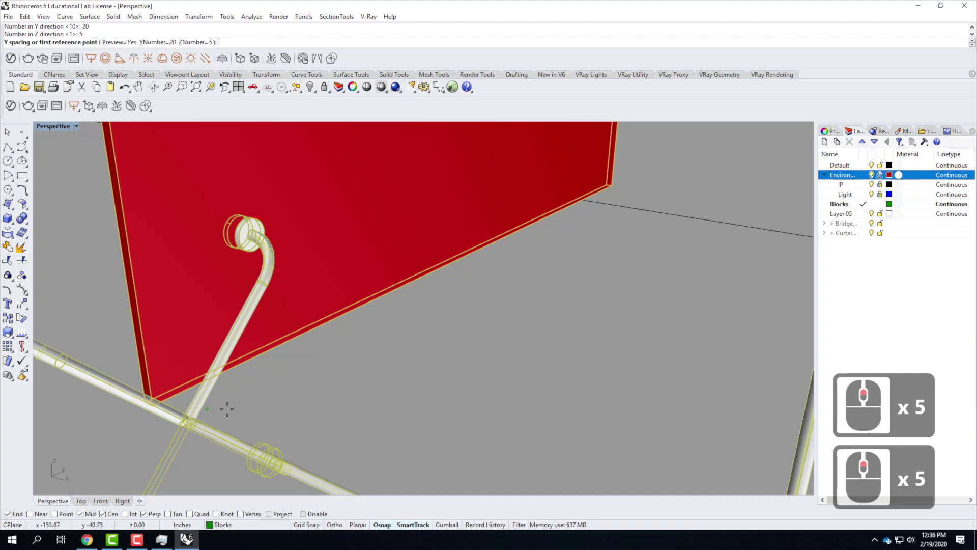
pyautogui.moveTo(227, 409); pyautogui.dragTo(212, 423, button='right')
pyautogui.click(102, 442)
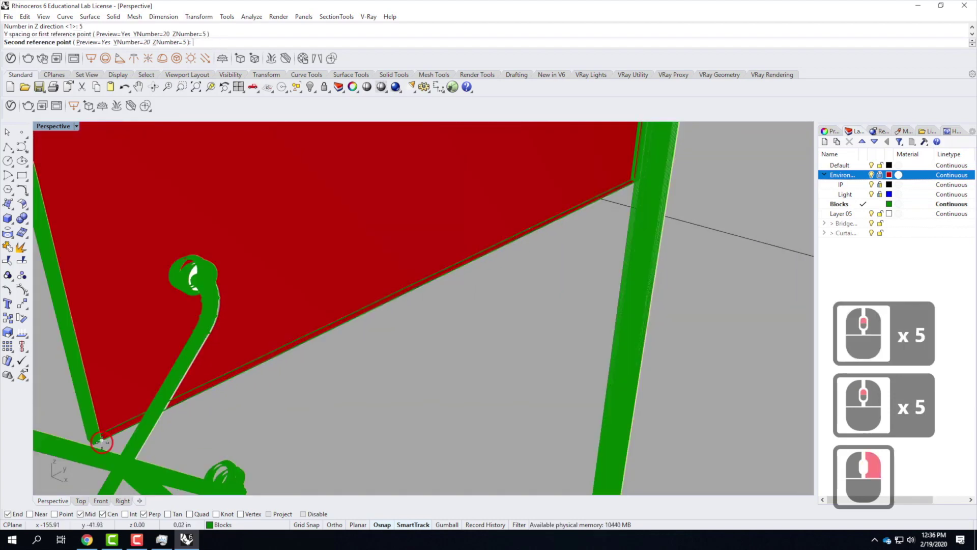
pyautogui.scroll(-6, 102, 441)
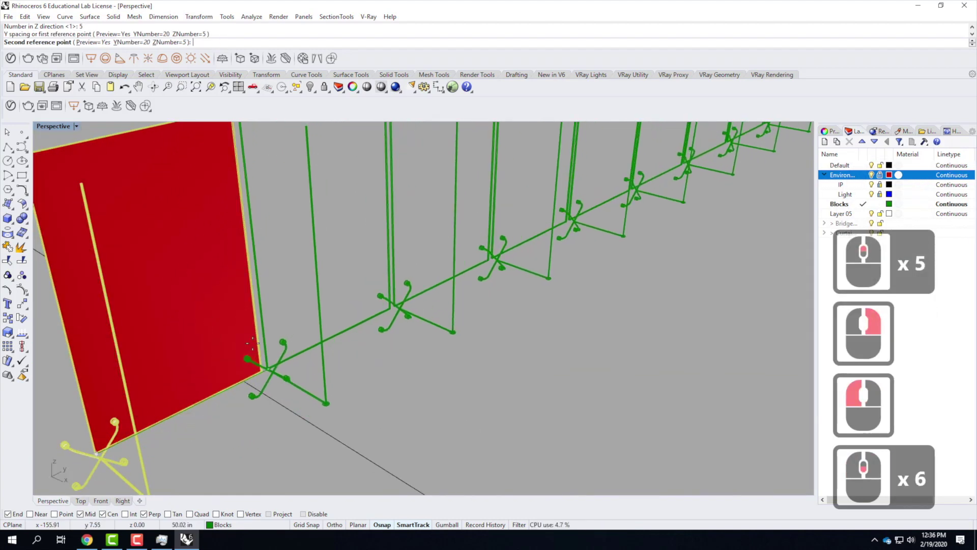
pyautogui.click(263, 370)
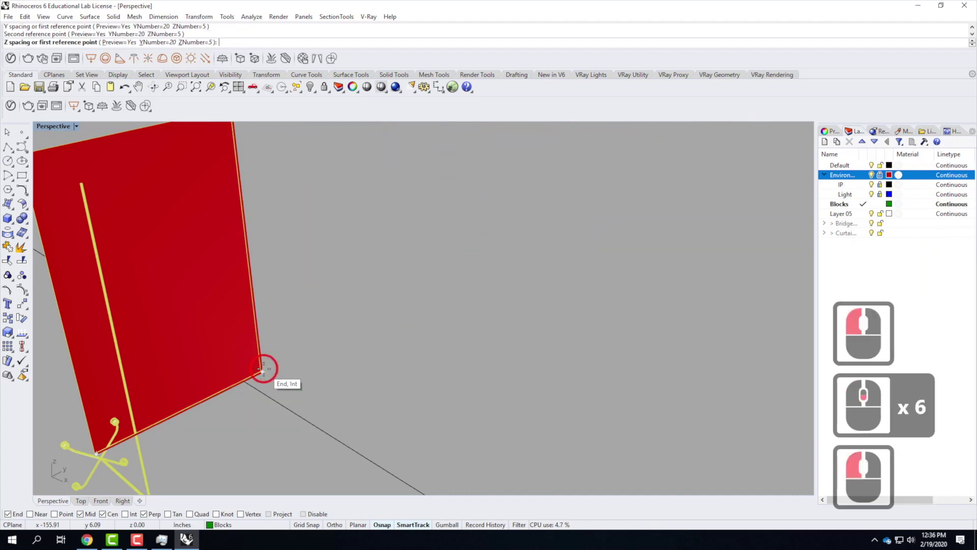
# Set the array's Z spacing to the panel's 72-inch height by snapping to the lower and upper corners of one side edge.
pyautogui.scroll(-4, 225, 415)
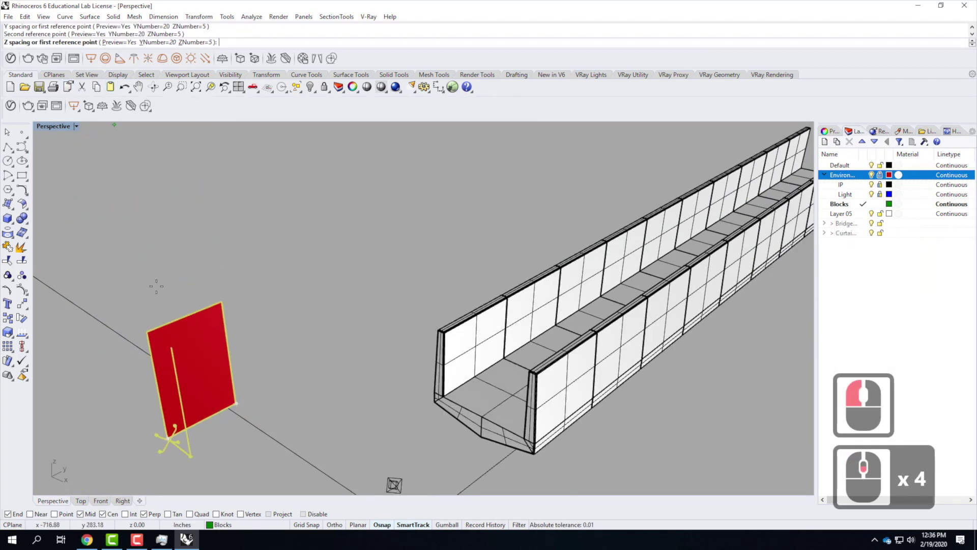
pyautogui.scroll(5, 168, 439)
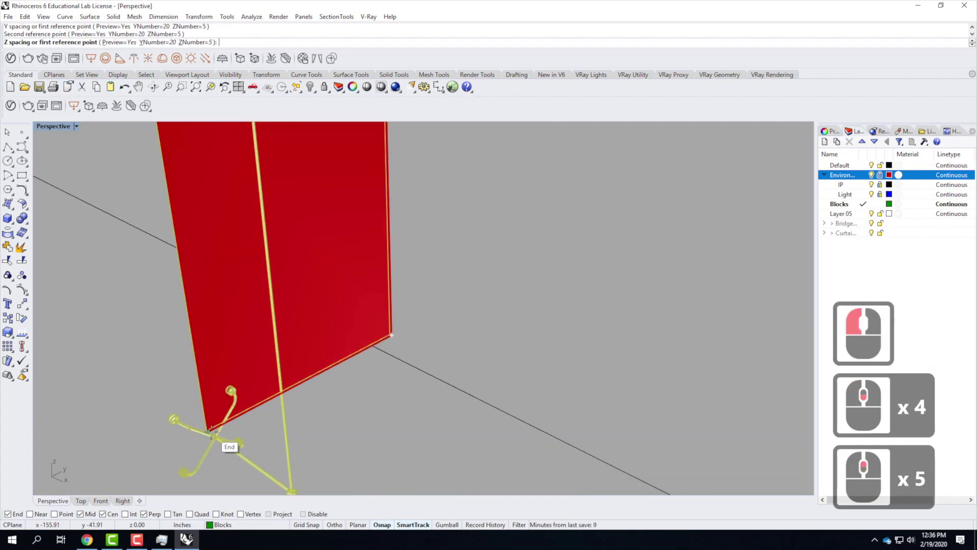
pyautogui.click(212, 432)
pyautogui.scroll(-5, 219, 500)
pyautogui.scroll(-1, 283, 363)
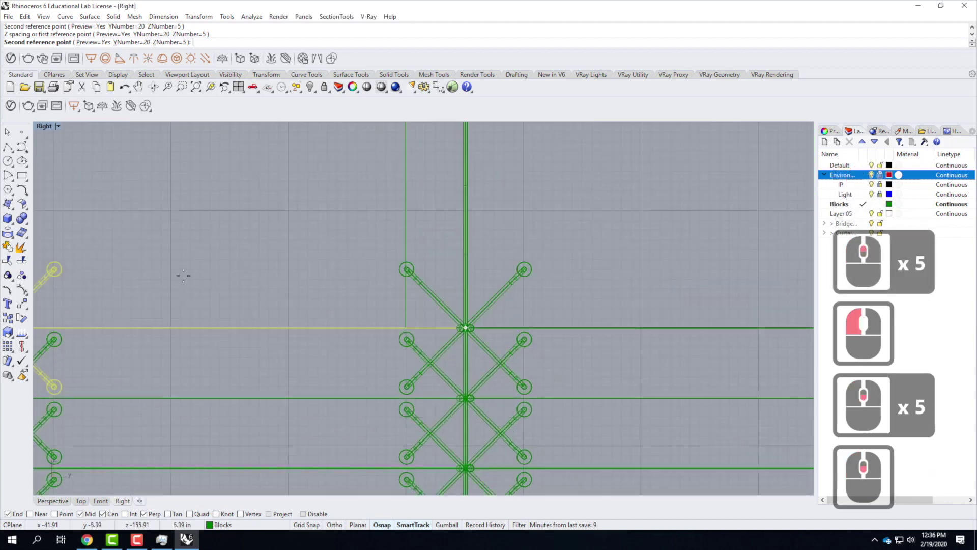
pyautogui.doubleClick(46, 127)
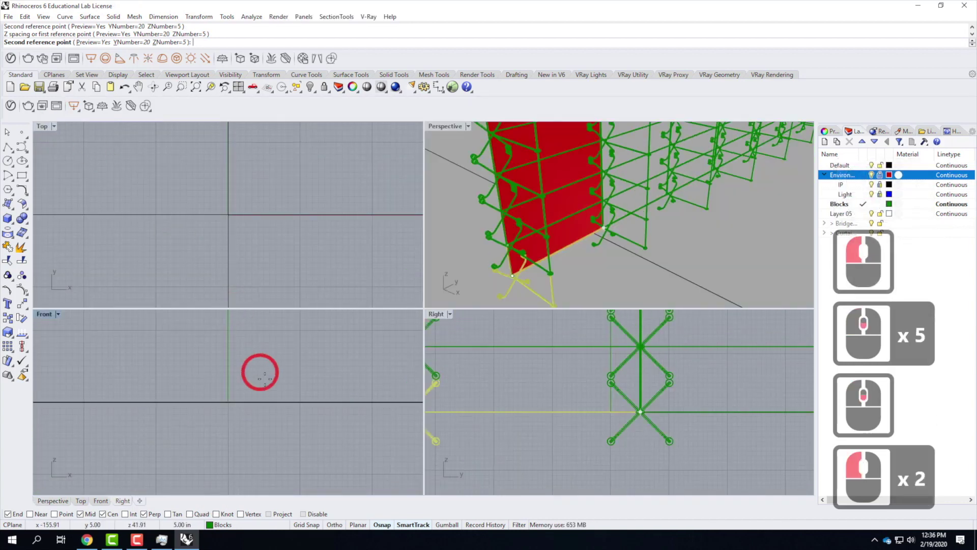
pyautogui.doubleClick(454, 126)
pyautogui.scroll(-5, 451, 297)
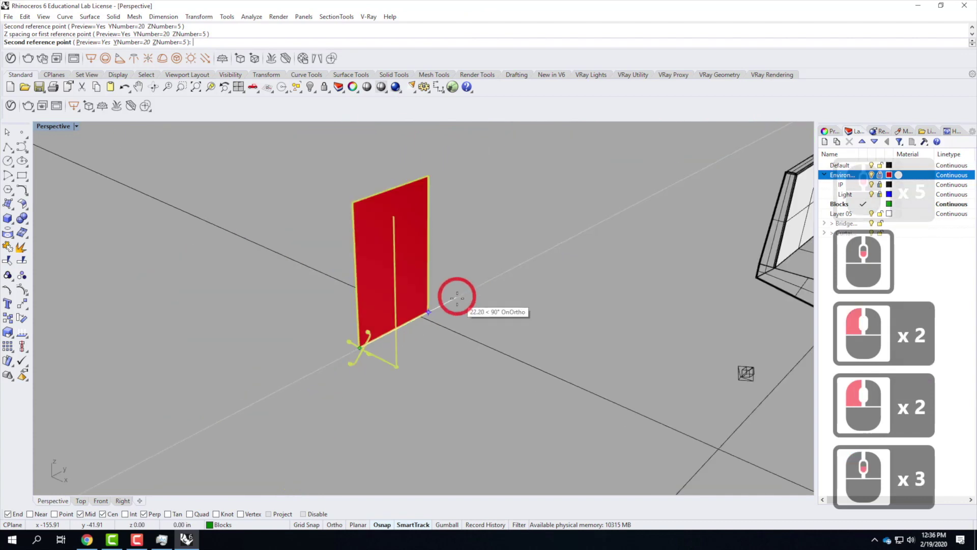
pyautogui.scroll(4, 379, 207)
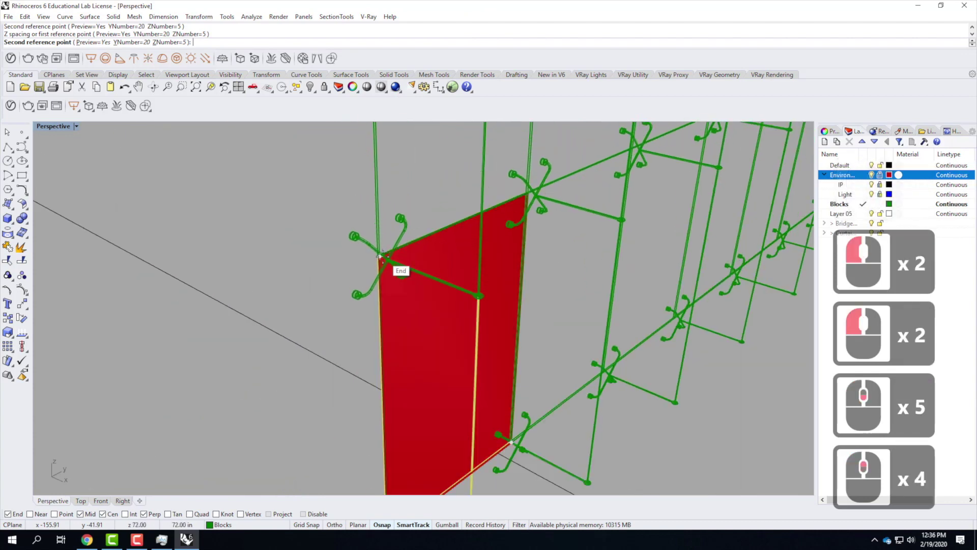
pyautogui.scroll(4, 383, 255)
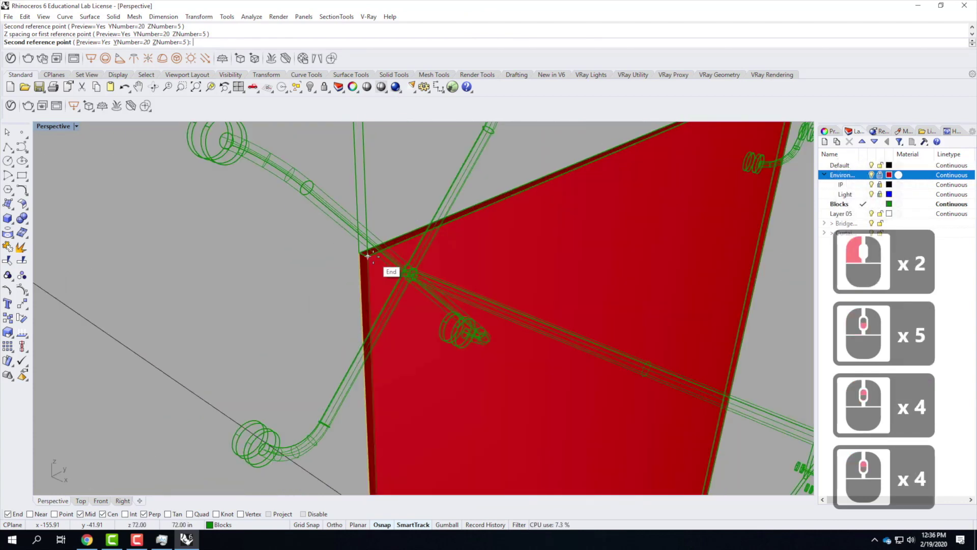
pyautogui.click(373, 255)
pyautogui.scroll(-8, 323, 209)
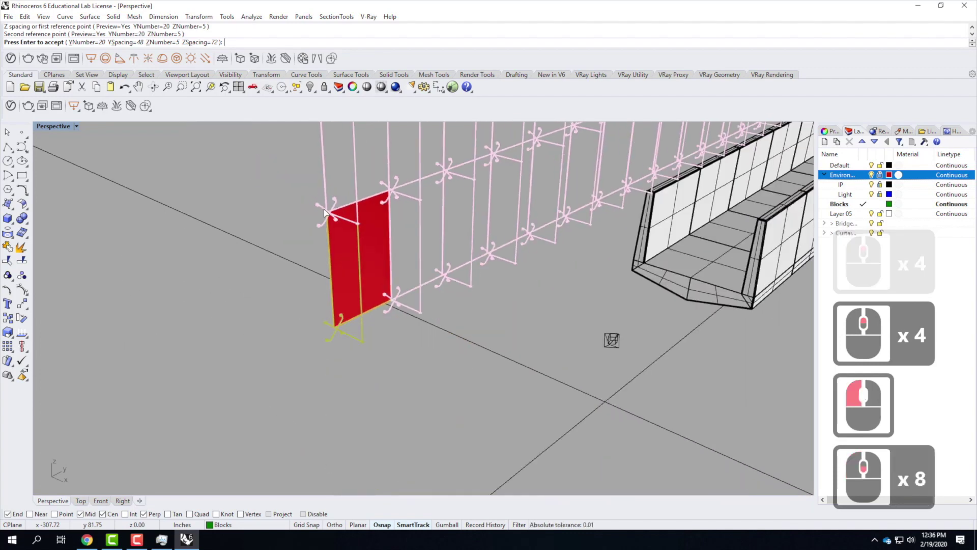
# Check the previewed curtain wall grid beside the bridge and accept the 20-by-5 array.
pyautogui.scroll(-9, 350, 289)
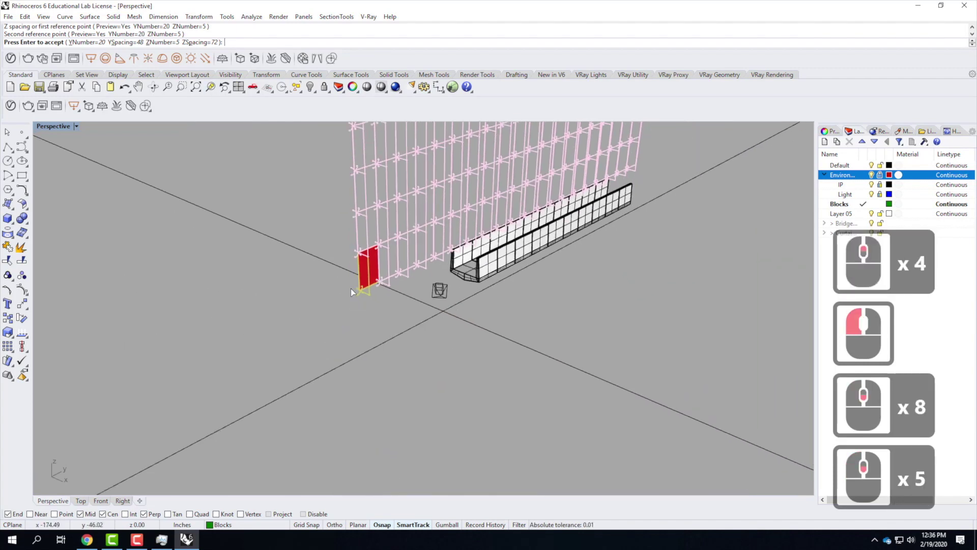
pyautogui.scroll(10, 438, 208)
pyautogui.moveTo(463, 211); pyautogui.dragTo(519, 216, button='right')
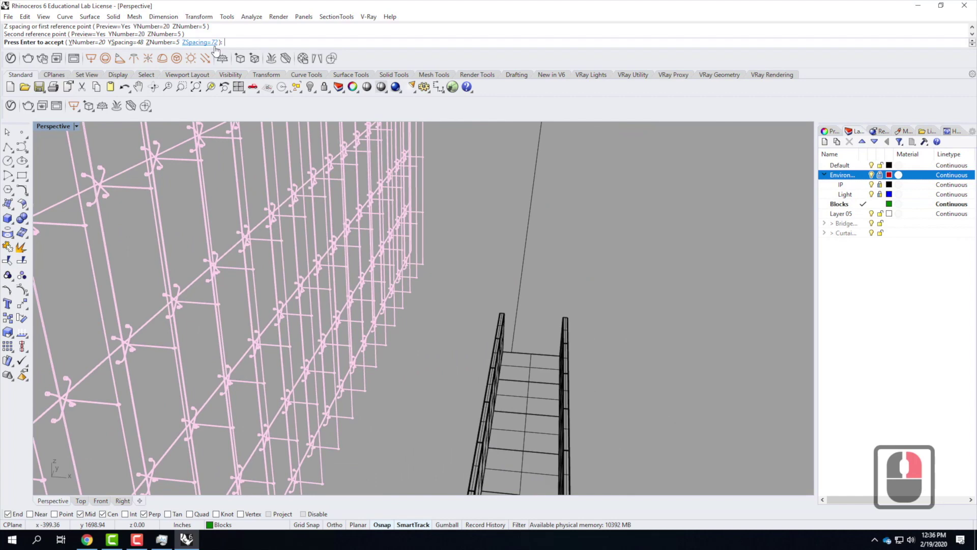
pyautogui.press('Return')
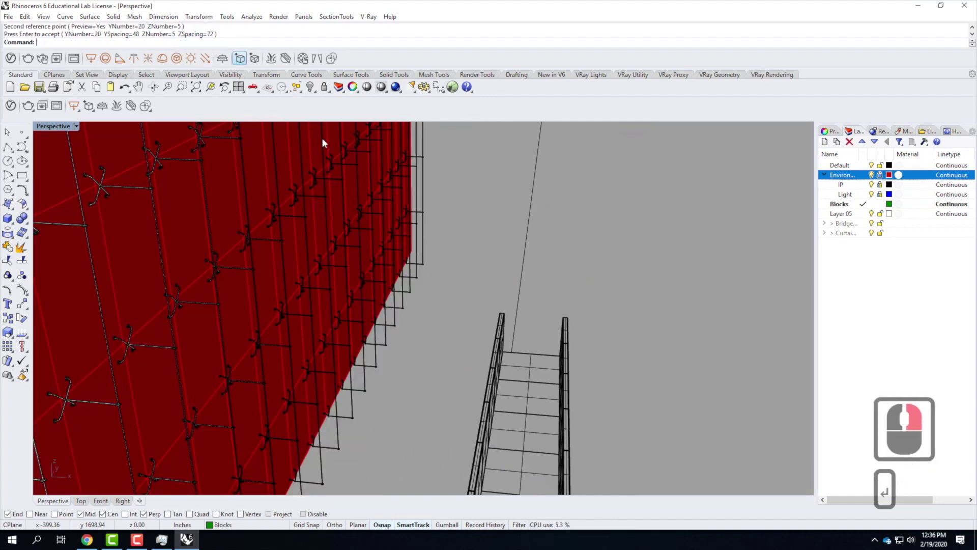
# Examine the arrayed curtain wall and the bridge walkway from several angles and up close.
pyautogui.scroll(-4, 433, 227)
pyautogui.moveTo(527, 294); pyautogui.dragTo(376, 217, button='right')
pyautogui.scroll(5, 350, 193)
pyautogui.scroll(-4, 348, 209)
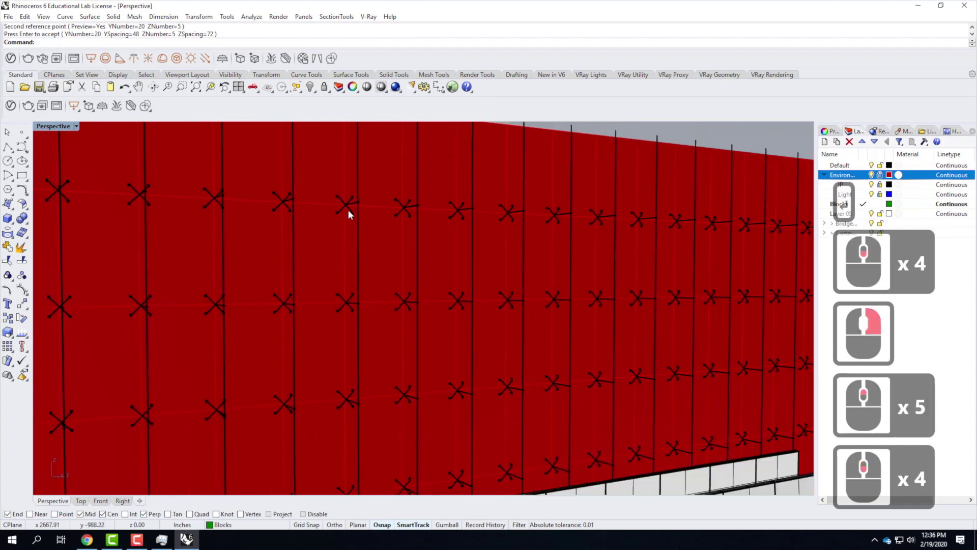
pyautogui.scroll(2, 404, 389)
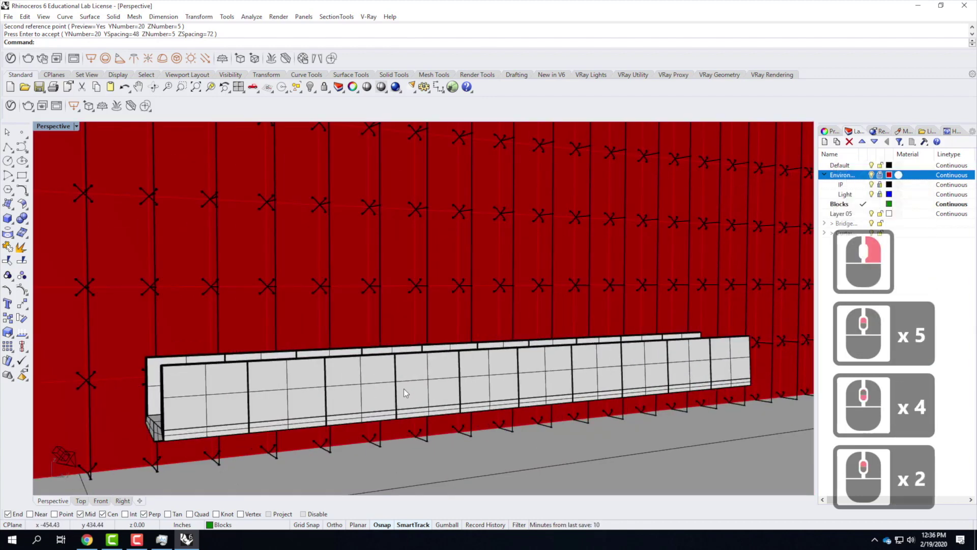
pyautogui.moveTo(401, 395); pyautogui.dragTo(464, 382, button='right')
pyautogui.scroll(-2, 422, 393)
pyautogui.scroll(3, 312, 410)
pyautogui.moveTo(331, 404); pyautogui.dragTo(421, 386, button='right')
pyautogui.scroll(2, 396, 389)
pyautogui.scroll(1, 396, 389)
pyautogui.rightClick(432, 406)
pyautogui.scroll(-2, 419, 417)
pyautogui.scroll(3, 402, 380)
pyautogui.scroll(-1, 472, 386)
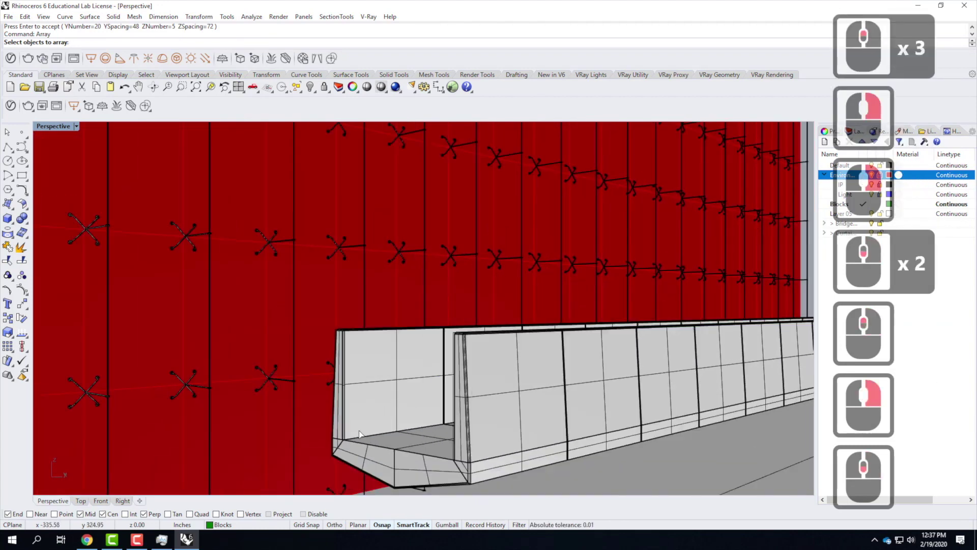
pyautogui.scroll(1, 358, 428)
pyautogui.scroll(-1, 354, 425)
pyautogui.scroll(2, 351, 440)
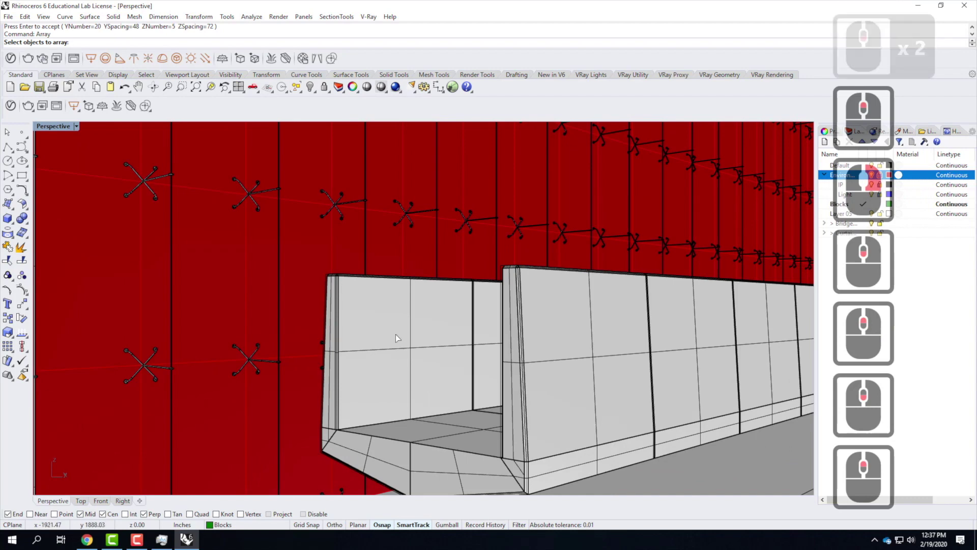
pyautogui.moveTo(395, 334); pyautogui.dragTo(397, 343, button='right')
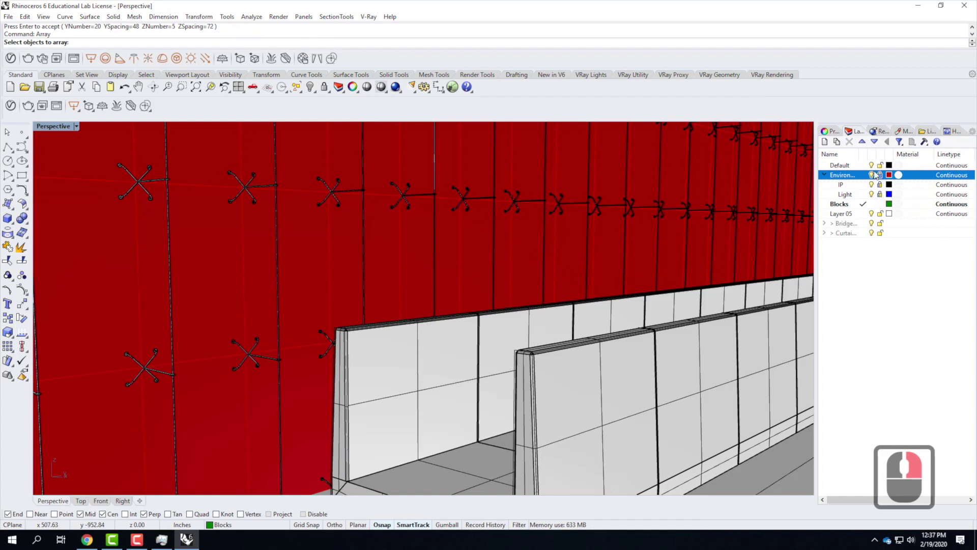
# Show the perspective view in Rendered display mode and start a V-Ray production render of it.
pyautogui.click(76, 126)
pyautogui.click(62, 176)
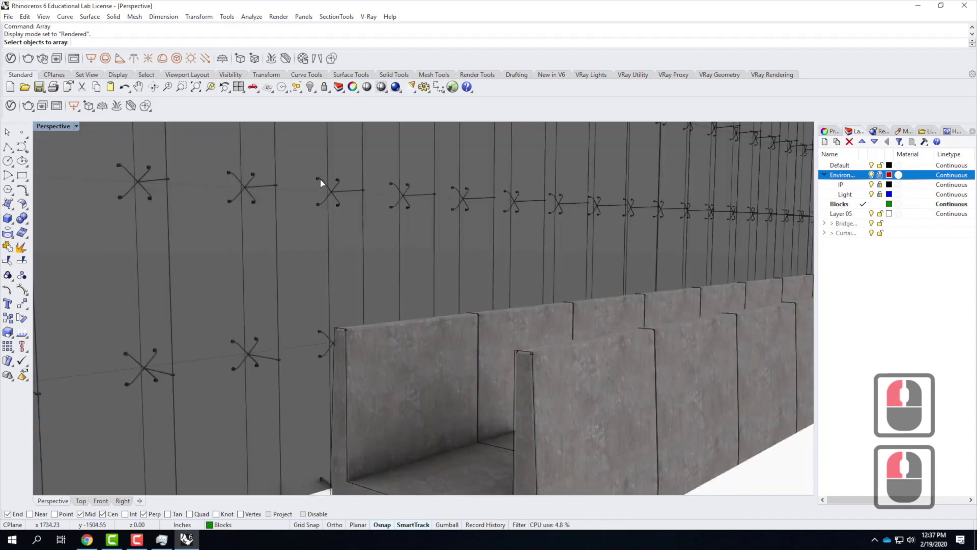
pyautogui.click(27, 59)
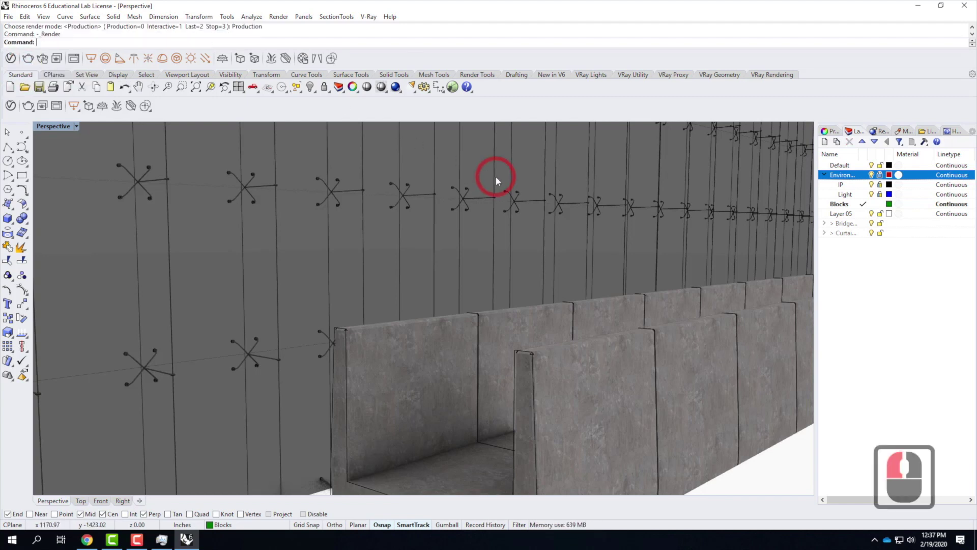
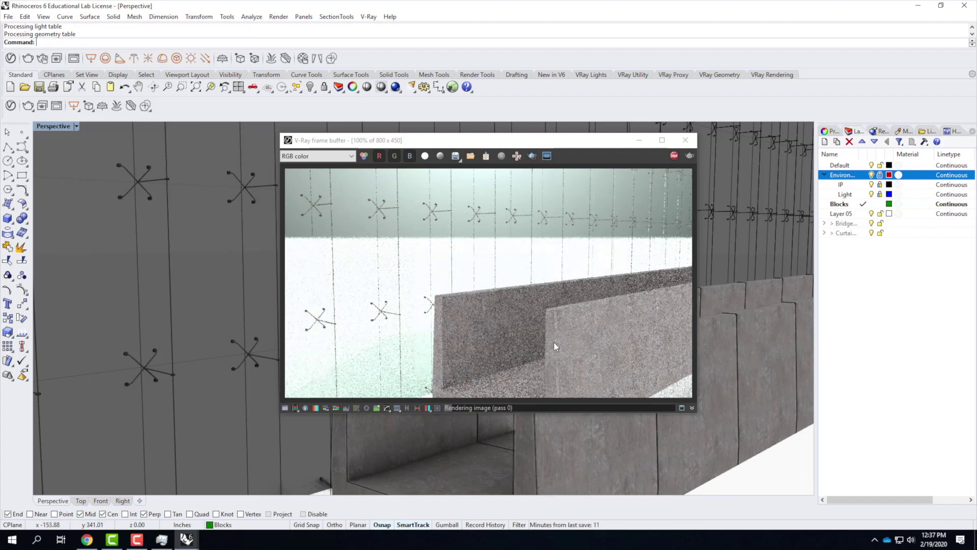
# Minimize the rendering session, start a second Rhino 6 session and open the recent file Bridge.3dm in it.
pyautogui.click(186, 541)
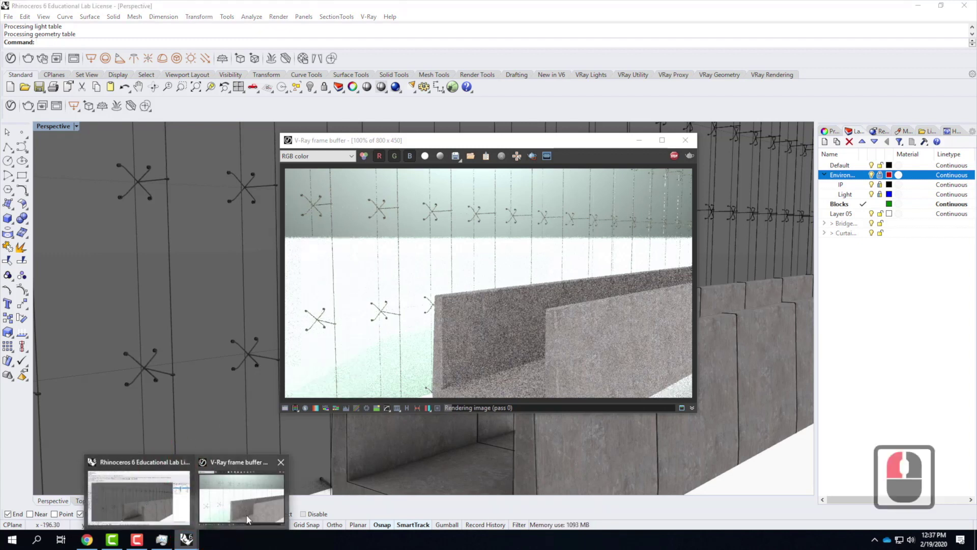
pyautogui.click(182, 362)
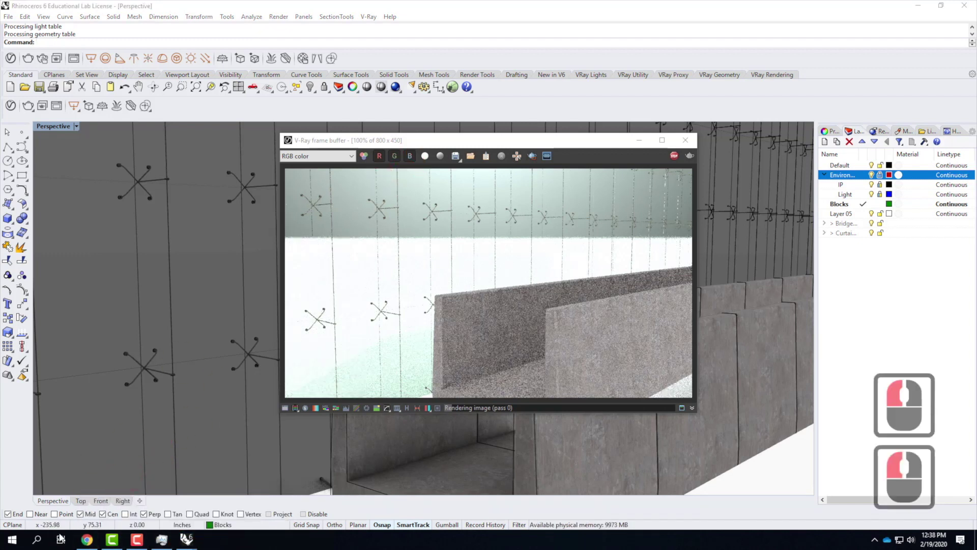
pyautogui.click(919, 7)
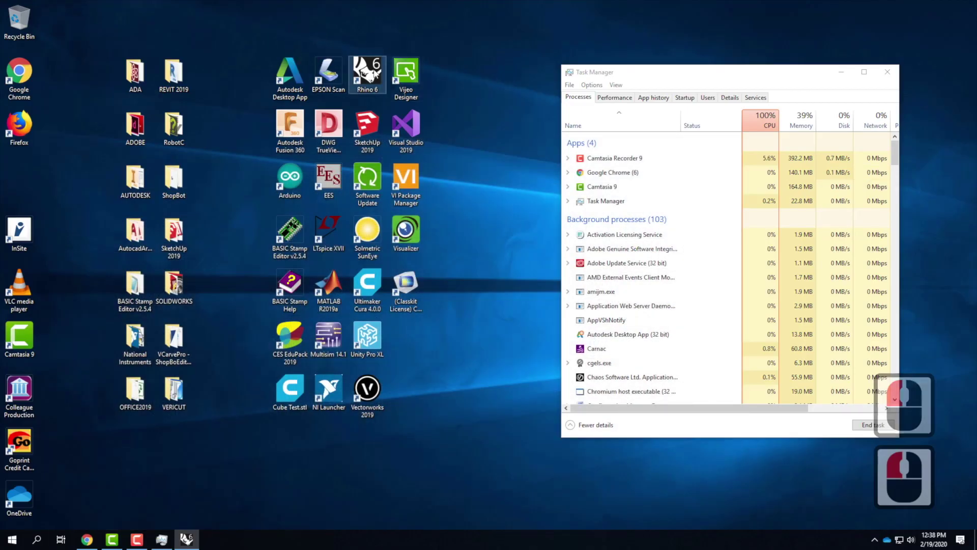
pyautogui.doubleClick(376, 71)
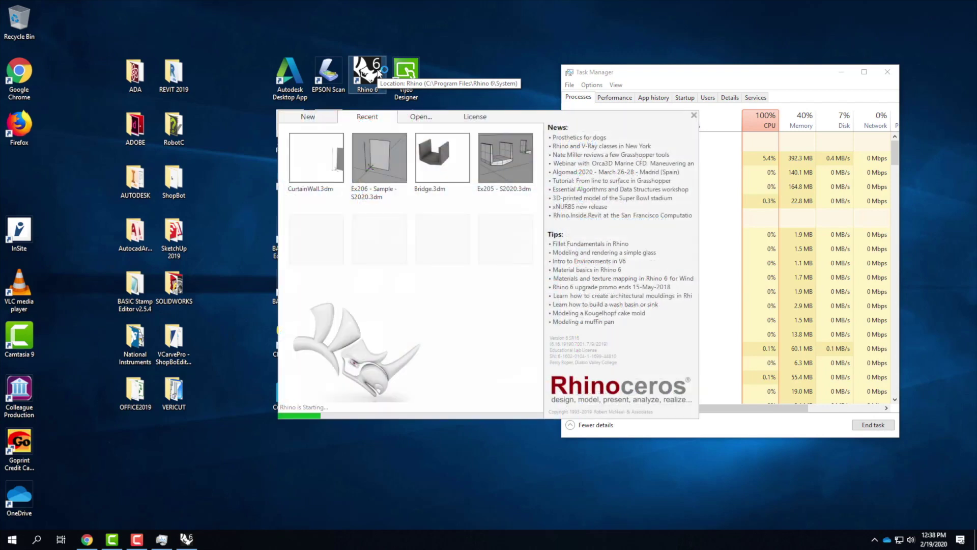
pyautogui.click(443, 161)
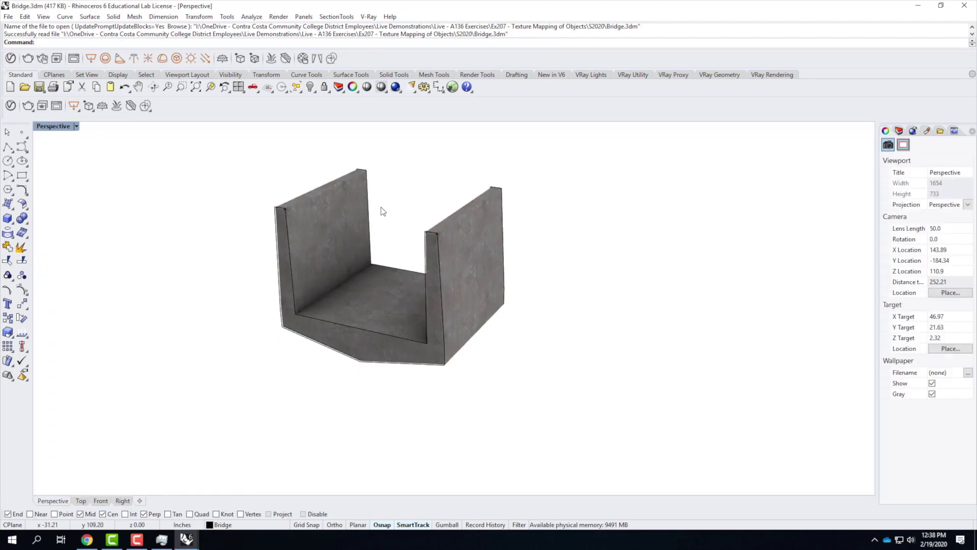
# Switch the perspective view to Shaded display mode and view the top of the nearer side wall up close.
pyautogui.scroll(2, 382, 209)
pyautogui.click(76, 128)
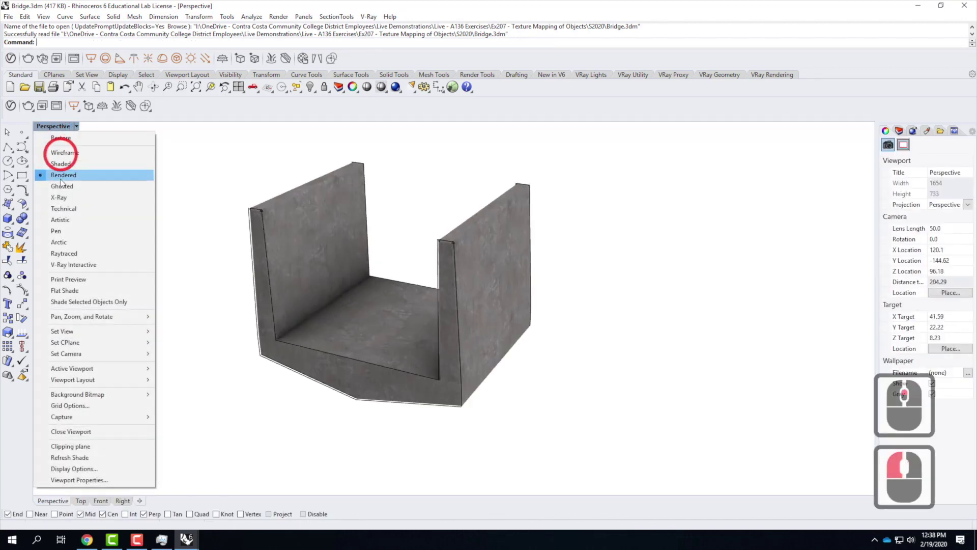
pyautogui.click(69, 164)
pyautogui.moveTo(507, 211); pyautogui.dragTo(483, 232, button='right')
pyautogui.scroll(4, 482, 231)
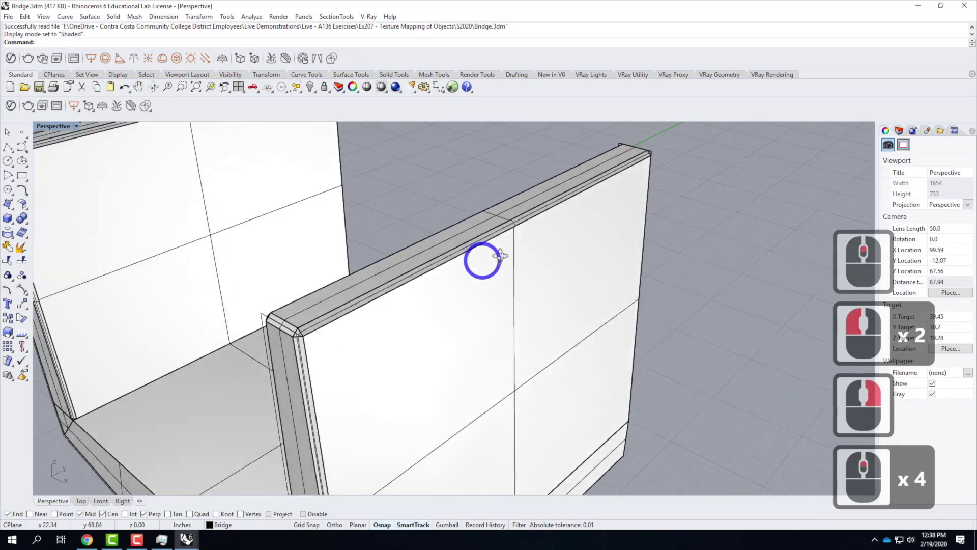
pyautogui.moveTo(500, 255); pyautogui.dragTo(497, 212, button='right')
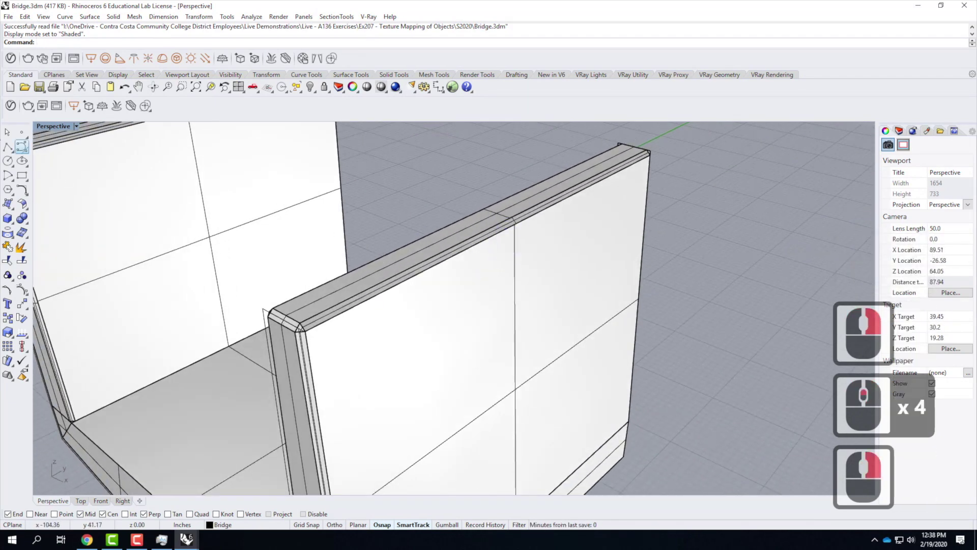
# Draw a 3.5-inch-high box along the nearer side wall's top, its base running from the outer front corner to the far end's midpoint.
pyautogui.click(7, 218)
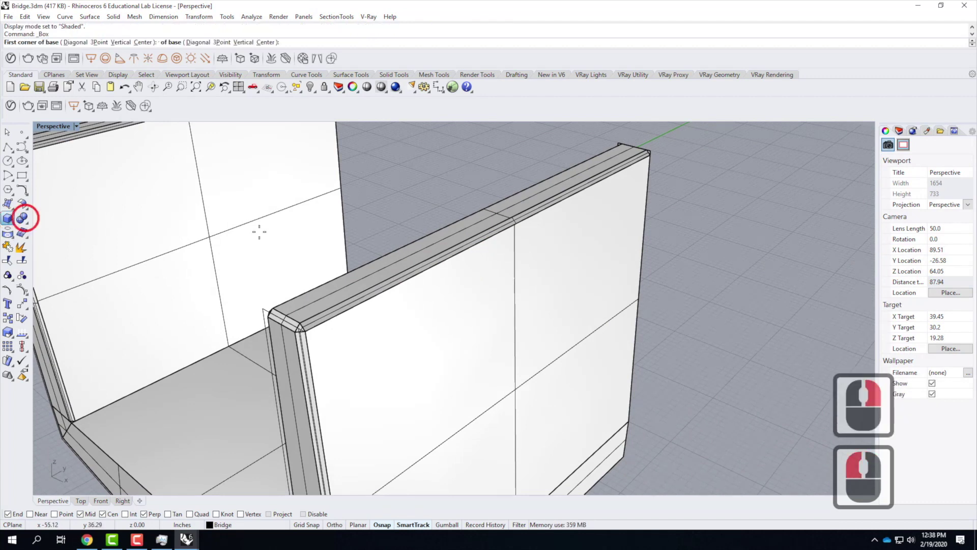
pyautogui.click(299, 326)
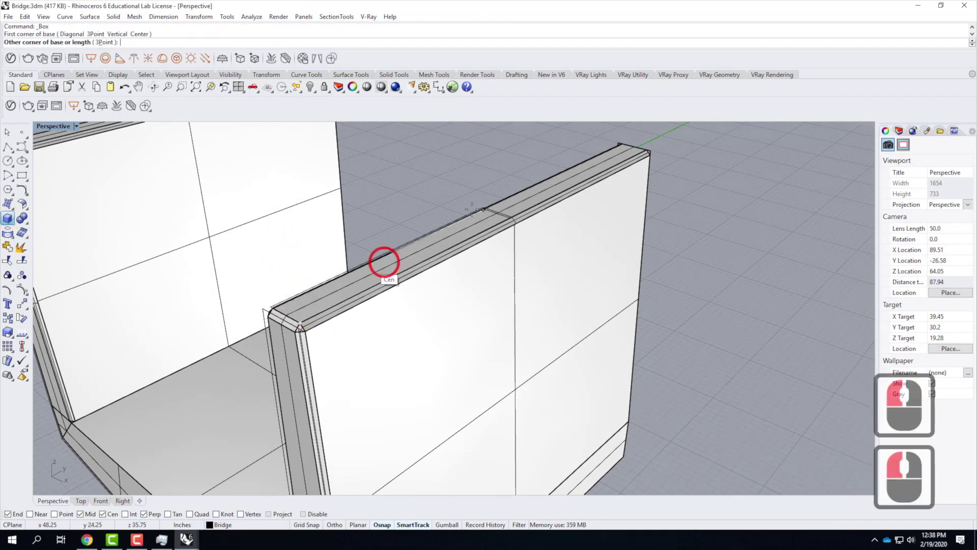
pyautogui.click(634, 145)
pyautogui.scroll(-3, 656, 152)
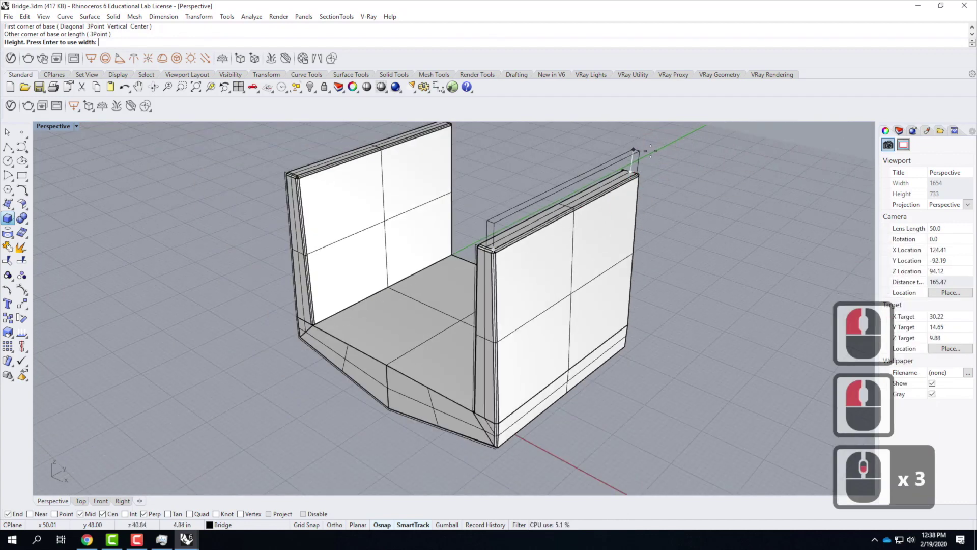
pyautogui.write('3.5"')
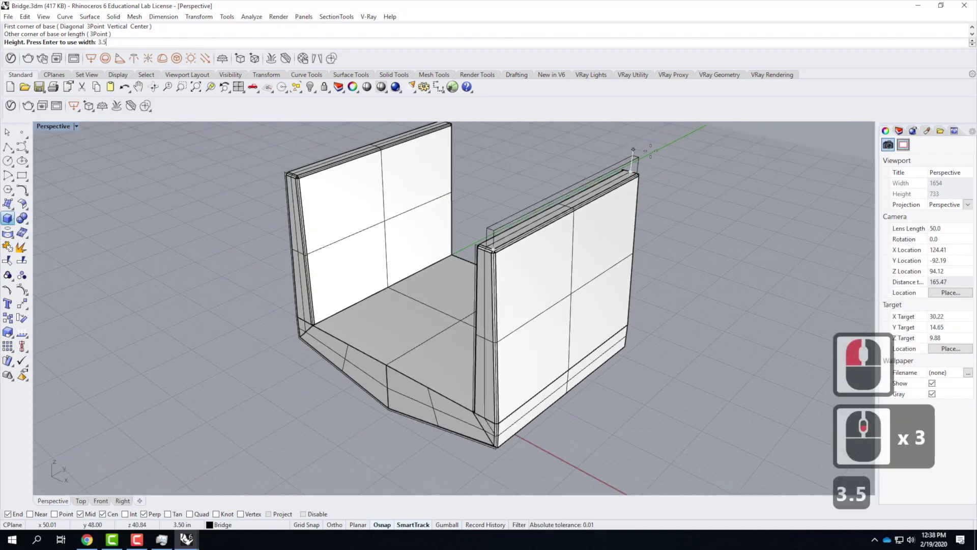
pyautogui.press('Return')
# Scale the new box in one dimension across its thickness, from its outer upper corner, to 1.5 inches.
pyautogui.scroll(4, 642, 156)
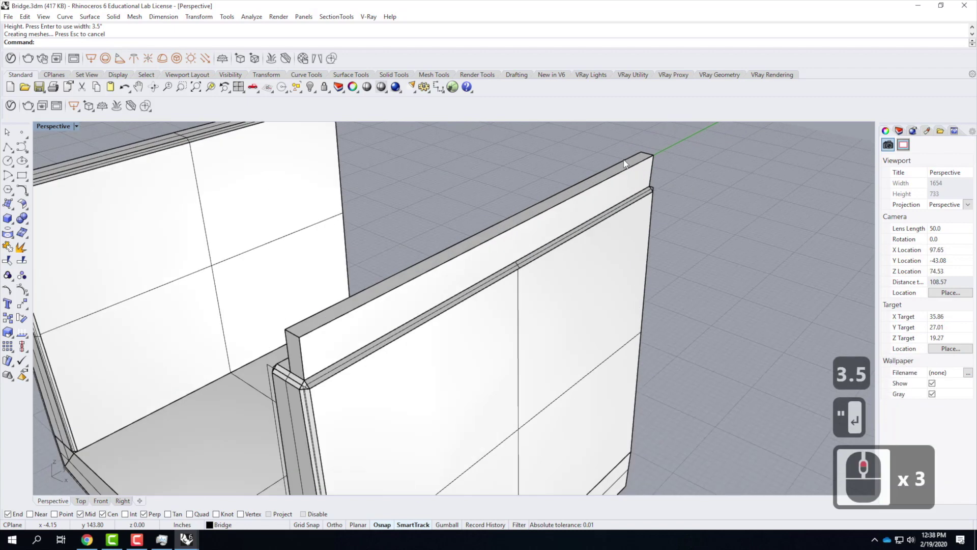
pyautogui.click(657, 163)
pyautogui.write('scale1sd')
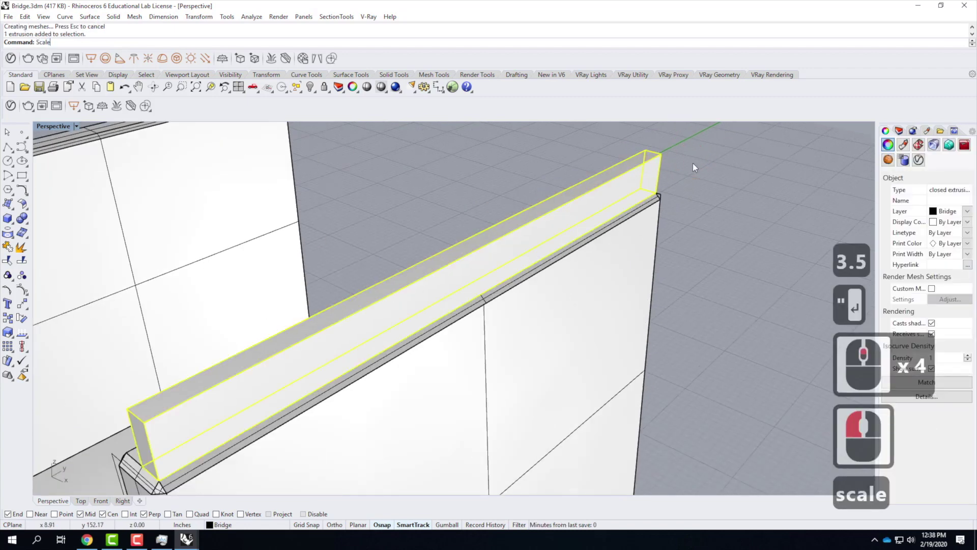
pyautogui.press('Return')
pyautogui.write('scale1d')
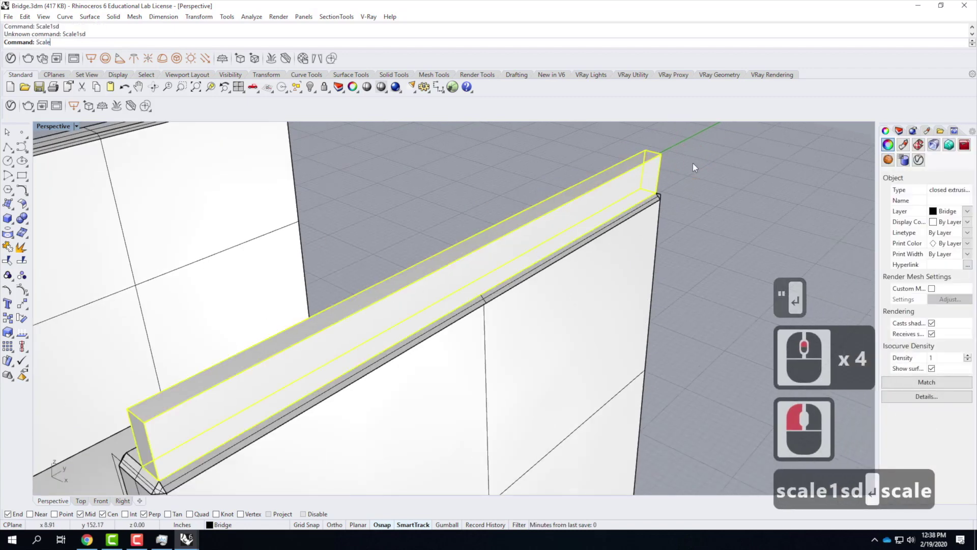
pyautogui.press('Return')
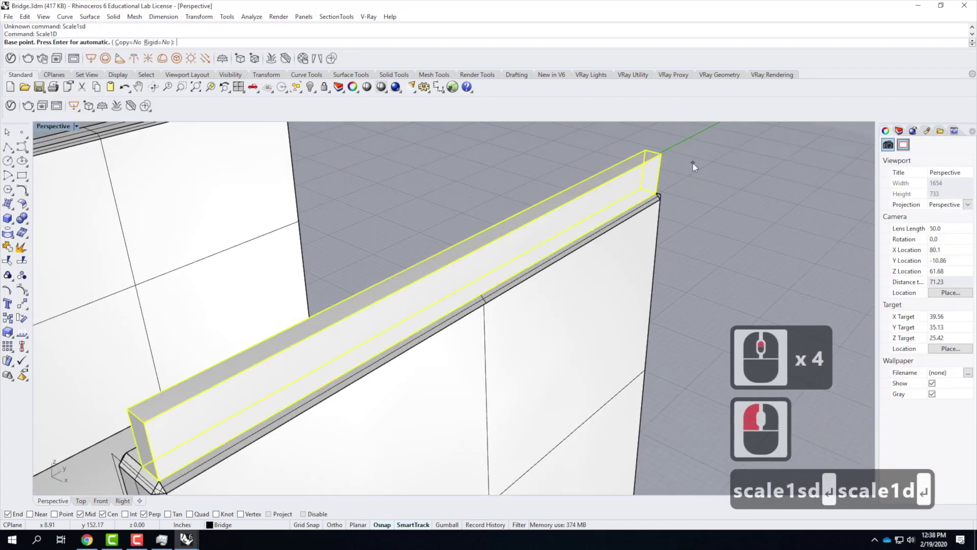
pyautogui.click(661, 155)
pyautogui.click(644, 149)
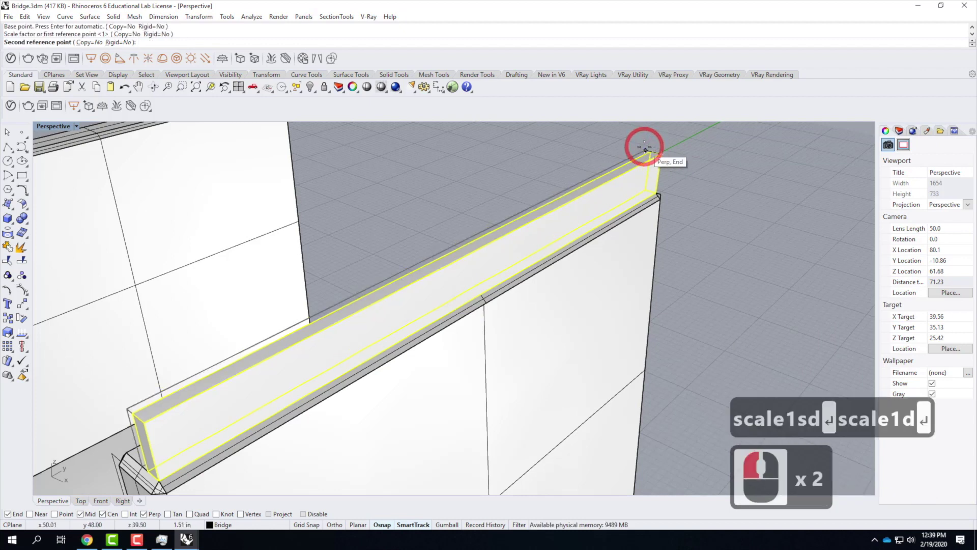
pyautogui.write('1.5')
pyautogui.press('Return')
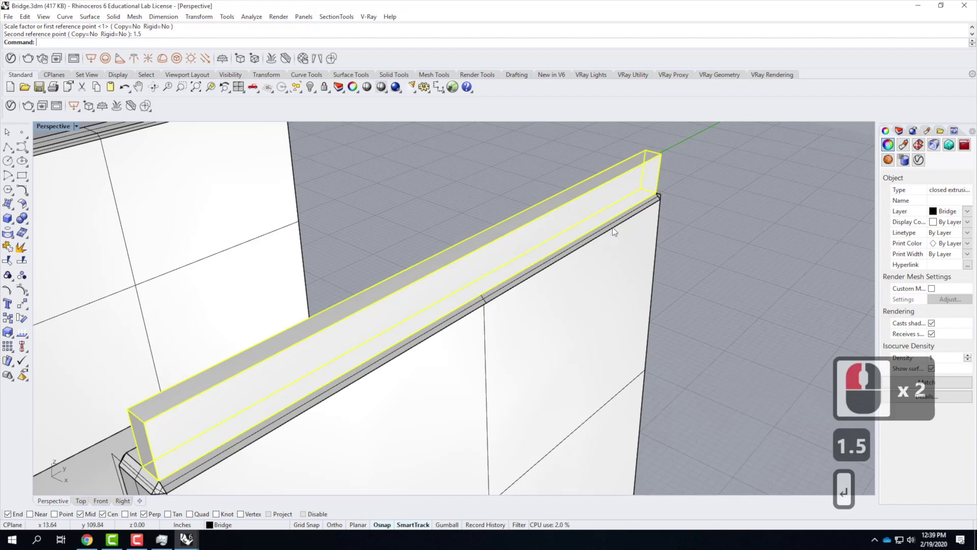
# Move the box 1.5 inches vertically above the side wall.
pyautogui.write('move')
pyautogui.press('Return')
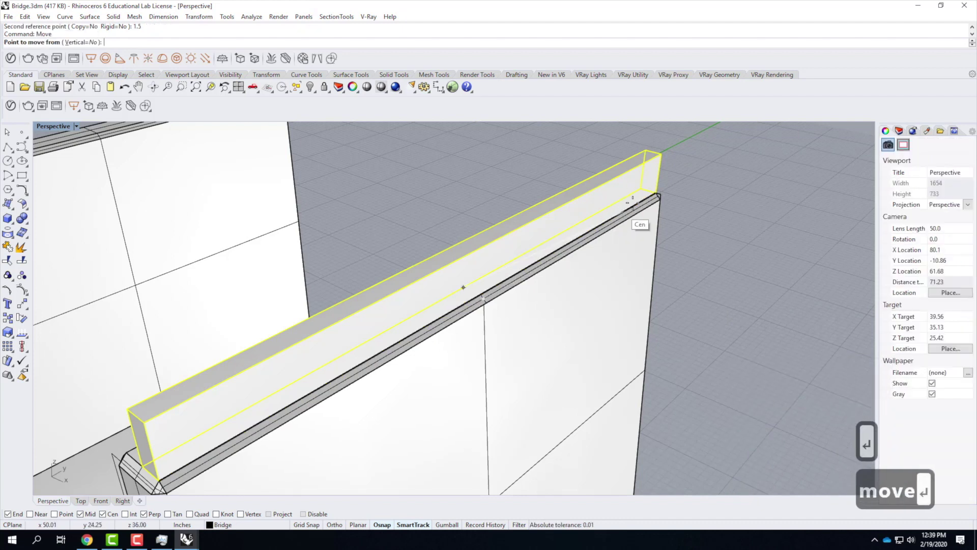
pyautogui.press('v')
pyautogui.press('Return')
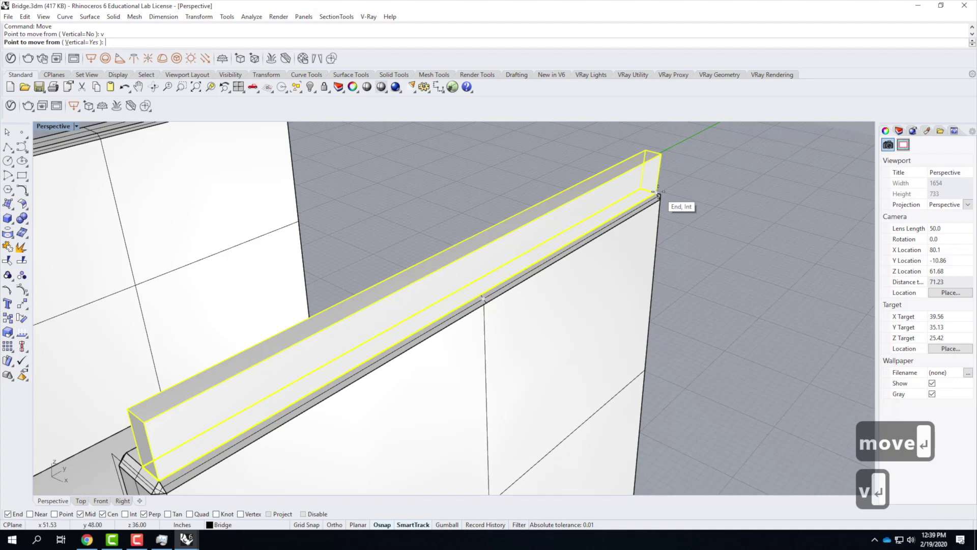
pyautogui.click(657, 194)
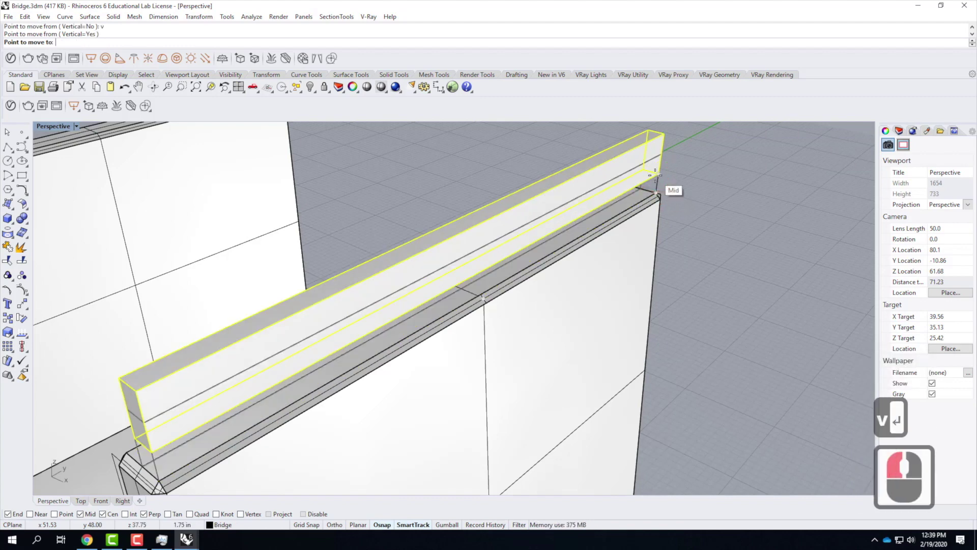
pyautogui.write('1.5"')
pyautogui.press('Return')
# Move the box by its bottom end edge's midpoint onto the midpoint of the side wall's top end edge.
pyautogui.moveTo(110, 362); pyautogui.dragTo(346, 419, button='right')
pyautogui.write('move')
pyautogui.press('Return')
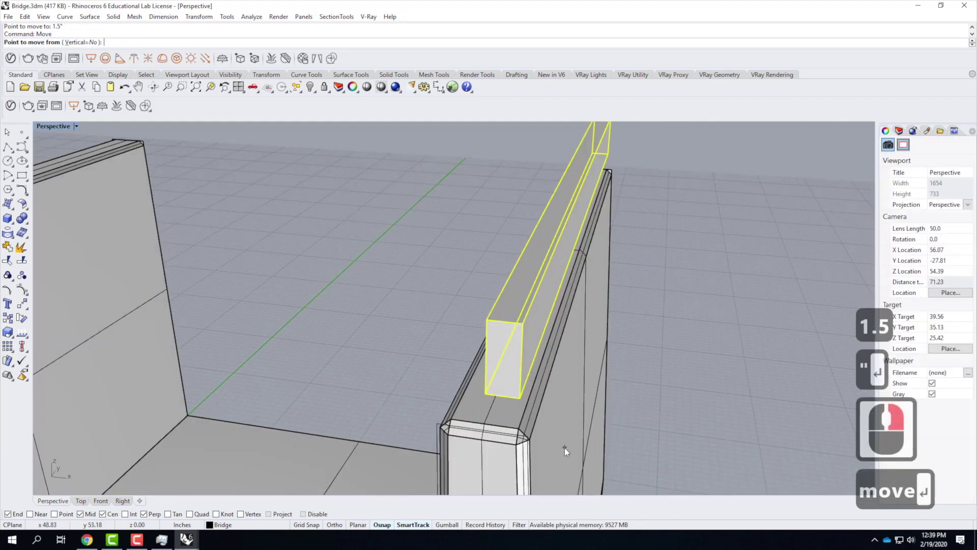
pyautogui.click(502, 396)
pyautogui.click(484, 423)
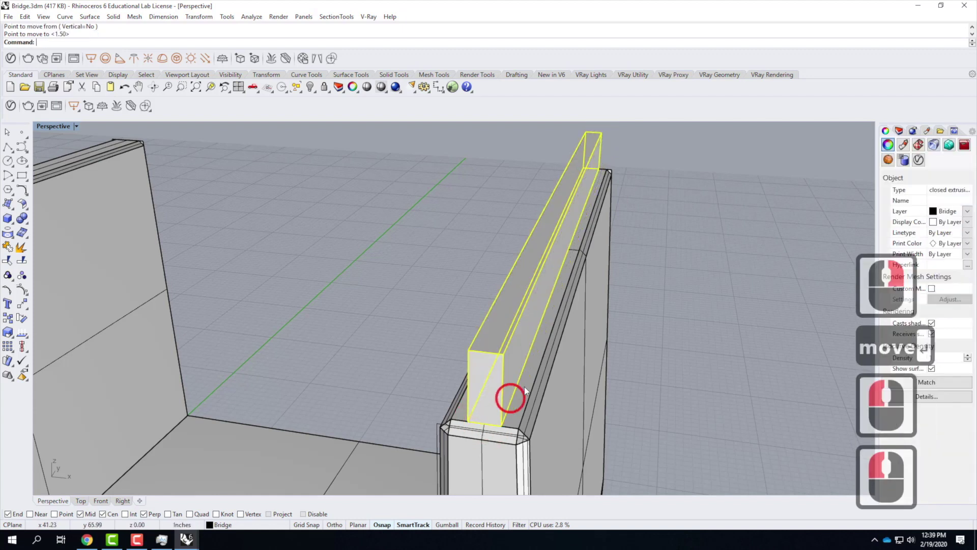
# Move the handrail box vertically up by 1.5 inches, taking its bottom end edge's midpoint as the base point.
pyautogui.press('Return')
pyautogui.write('v')
pyautogui.press('Return')
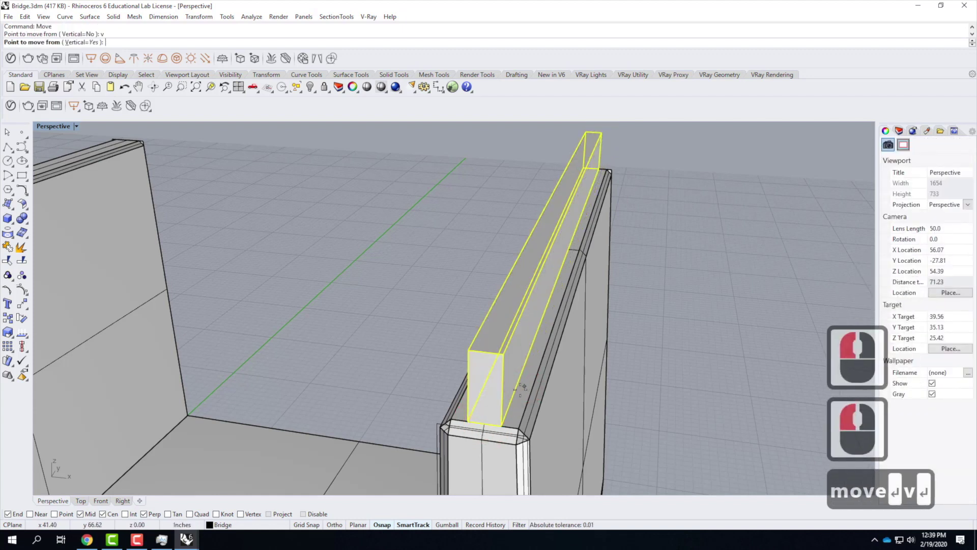
pyautogui.click(484, 423)
pyautogui.write('1.5')
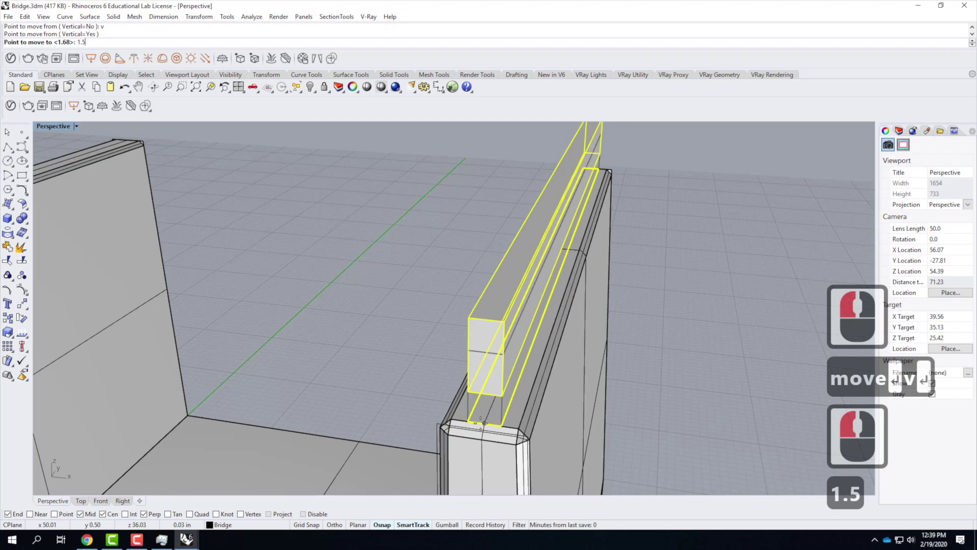
pyautogui.write('"')
pyautogui.press('Return')
# Draw a vertical 1-inch-diameter solid cylinder from the center of the side wall's top up to the handrail box's underside.
pyautogui.scroll(-2, 484, 426)
pyautogui.moveTo(484, 428)
pyautogui.mouseDown(button='right')
pyautogui.moveTo(458, 452)
pyautogui.moveTo(374, 428)
pyautogui.moveTo(480, 425)
pyautogui.mouseUp(button='right')
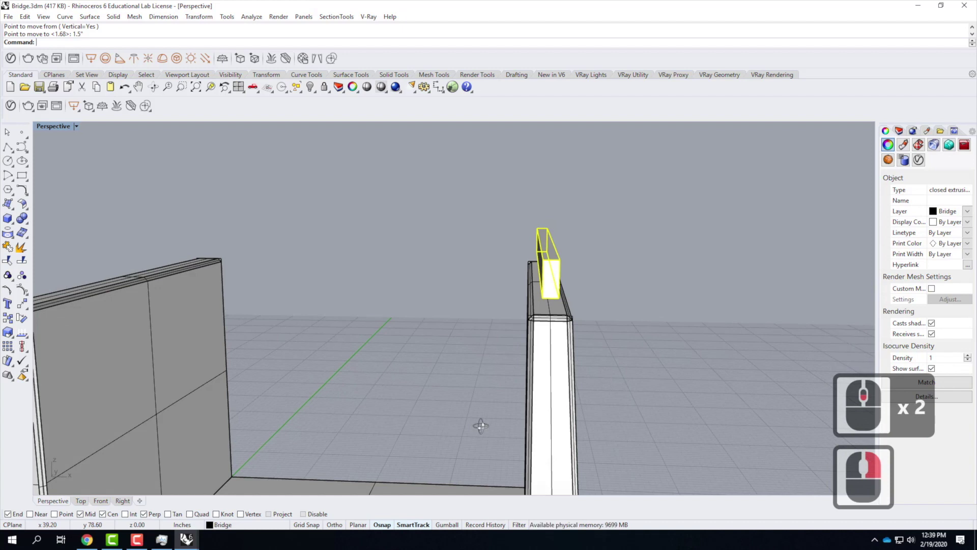
pyautogui.moveTo(468, 414); pyautogui.dragTo(391, 426, button='right')
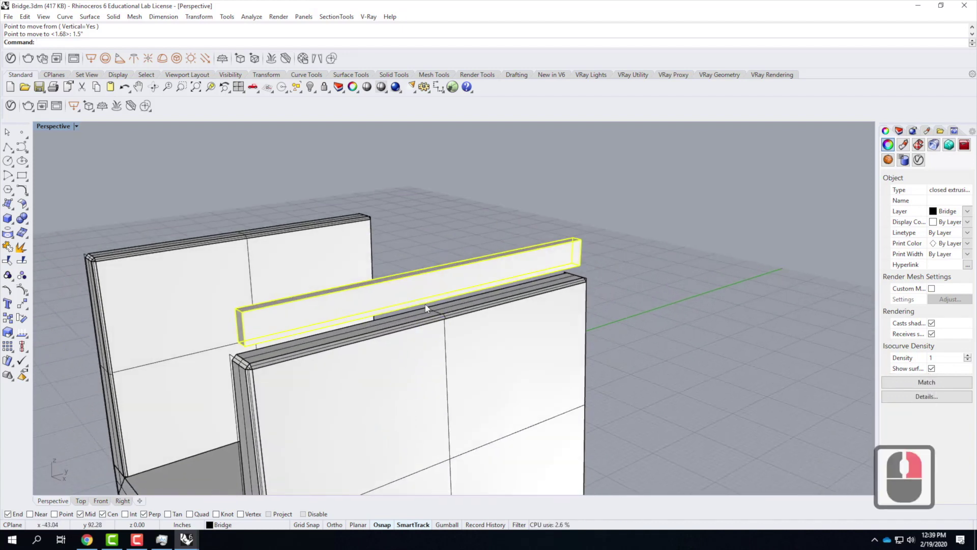
pyautogui.click(8, 219)
pyautogui.click(37, 223)
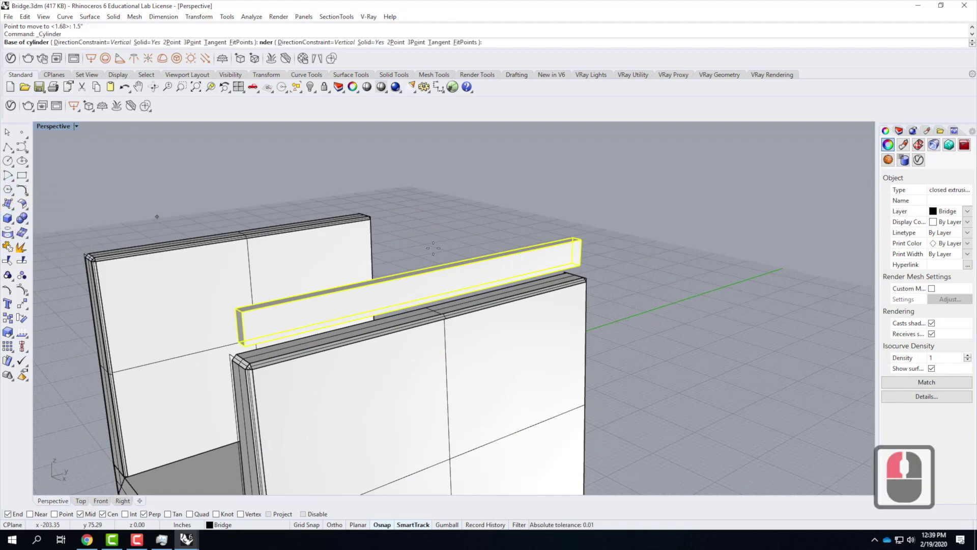
pyautogui.scroll(3, 441, 288)
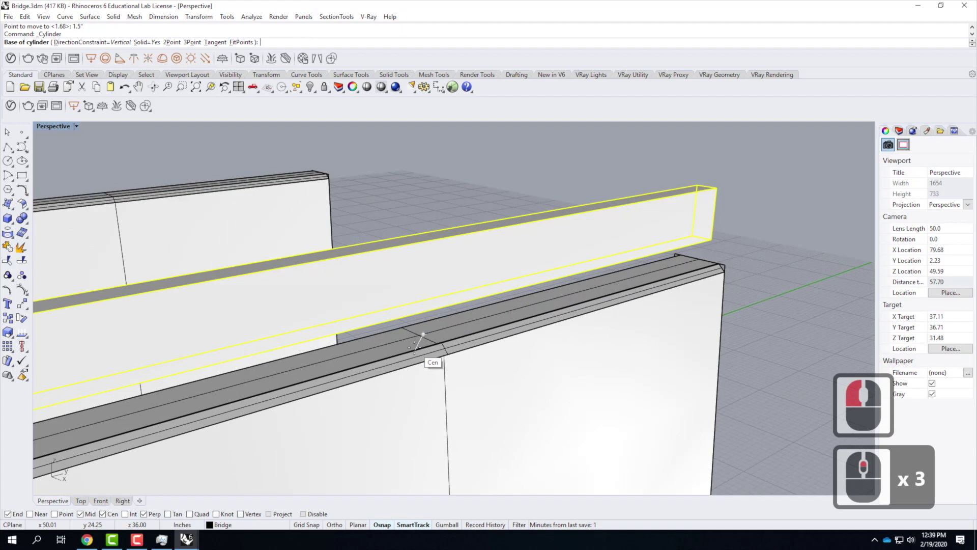
pyautogui.click(445, 330)
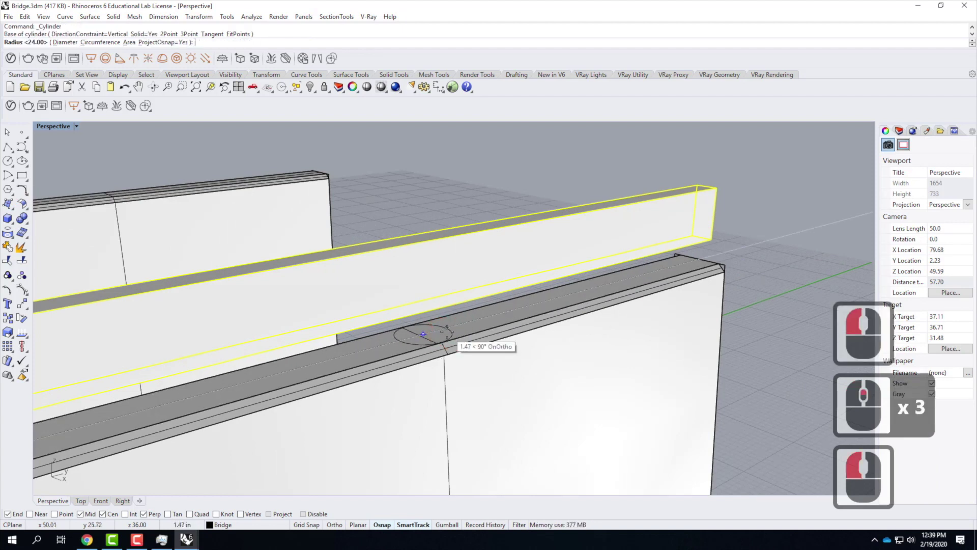
pyautogui.write('d')
pyautogui.press('Return')
pyautogui.write('1')
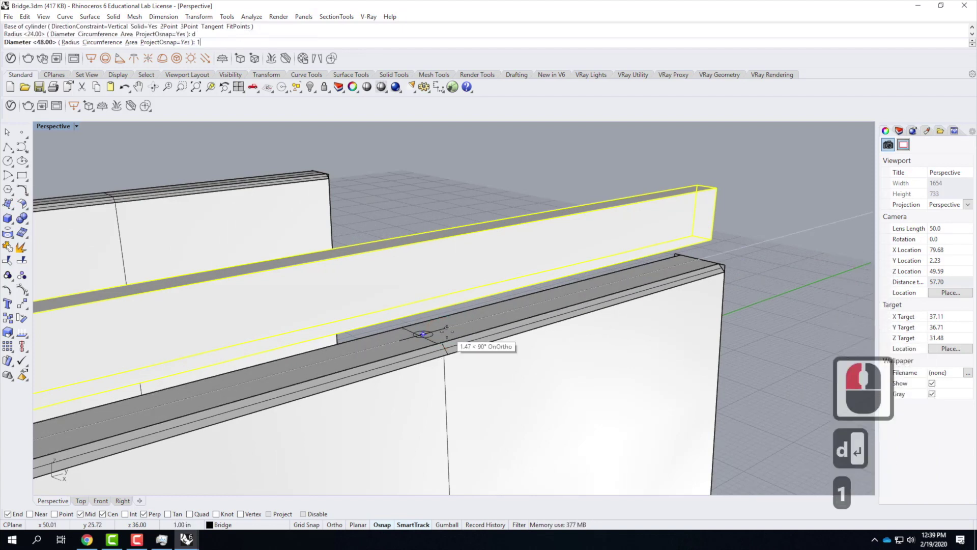
pyautogui.write('"')
pyautogui.press('Return')
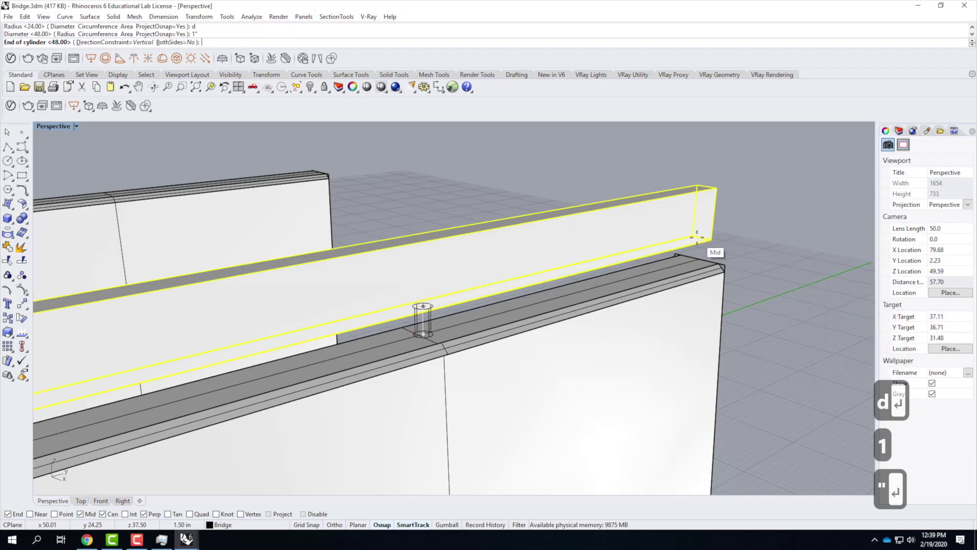
pyautogui.click(571, 322)
pyautogui.scroll(-3, 712, 285)
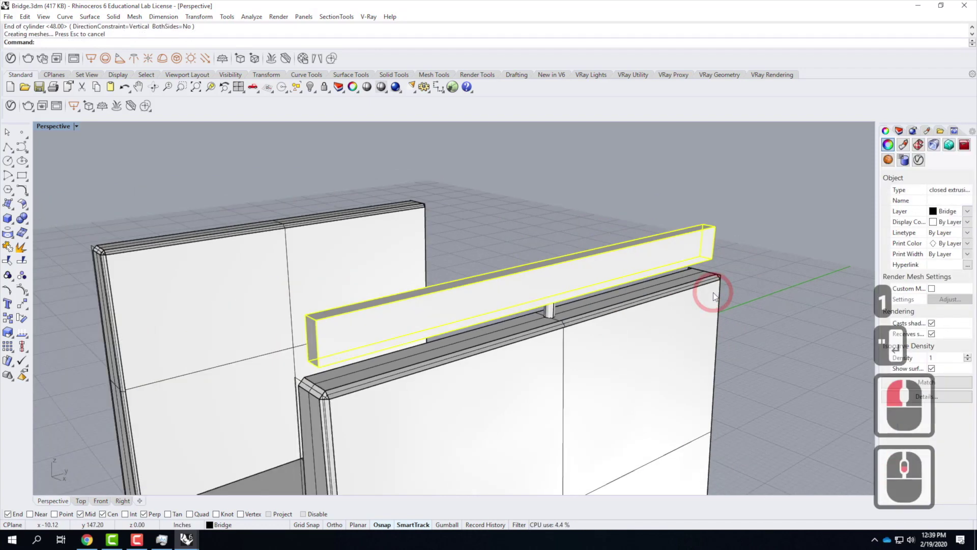
pyautogui.press('Escape')
pyautogui.press('Escape')
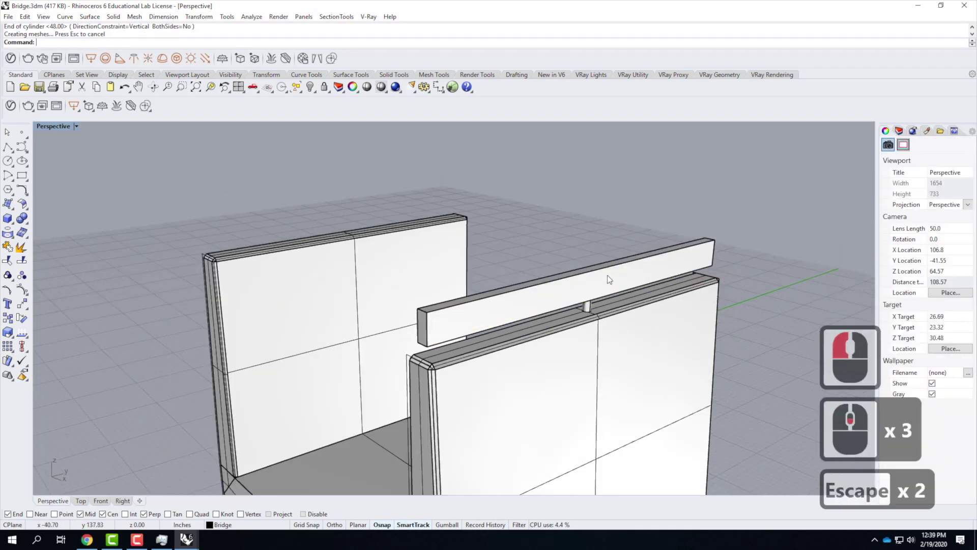
# Select the handrail box and show the Wood & Laminate category of the V-Ray material library.
pyautogui.click(556, 293)
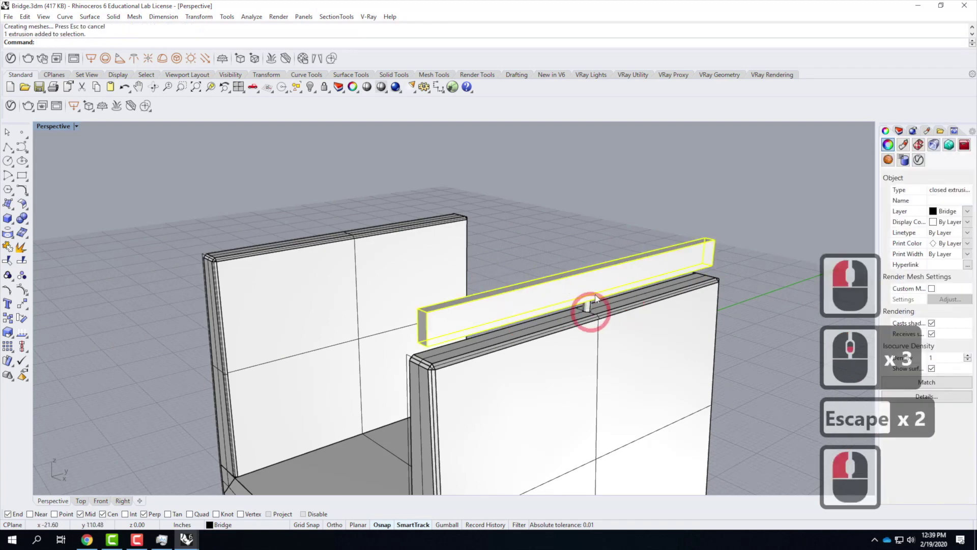
pyautogui.click(10, 105)
pyautogui.click(410, 283)
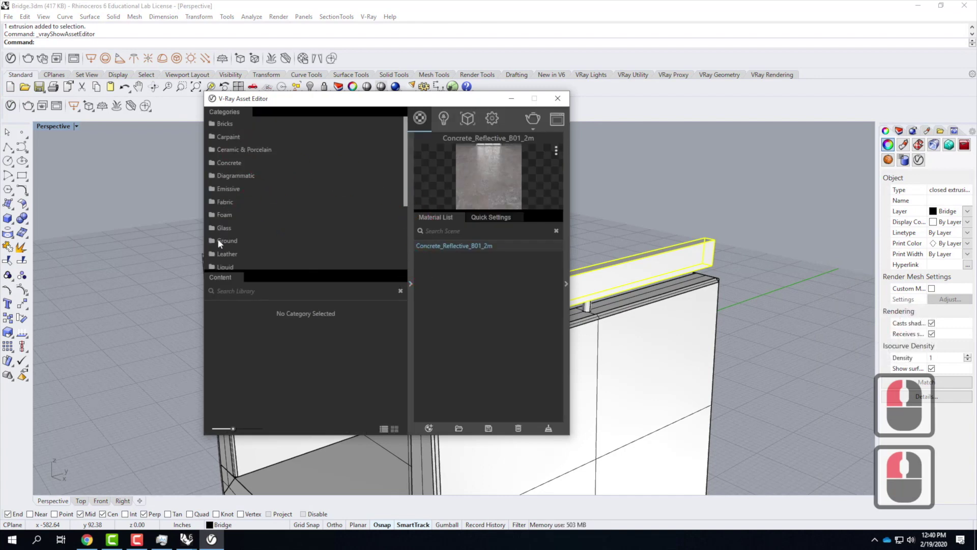
pyautogui.scroll(-6, 233, 239)
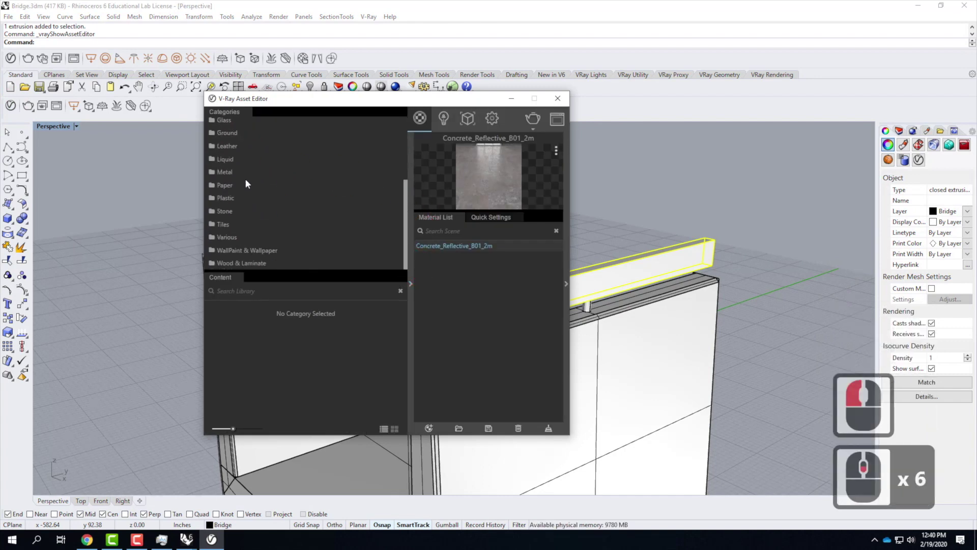
pyautogui.click(245, 264)
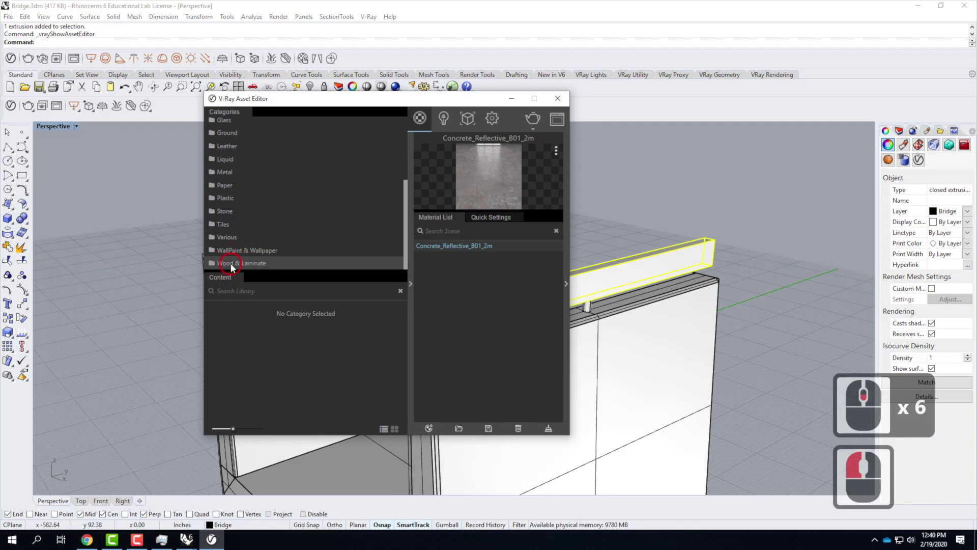
pyautogui.click(231, 264)
# Add the Veneer C01 120cm material to the scene and apply it to the selected handrail box.
pyautogui.scroll(-10, 361, 334)
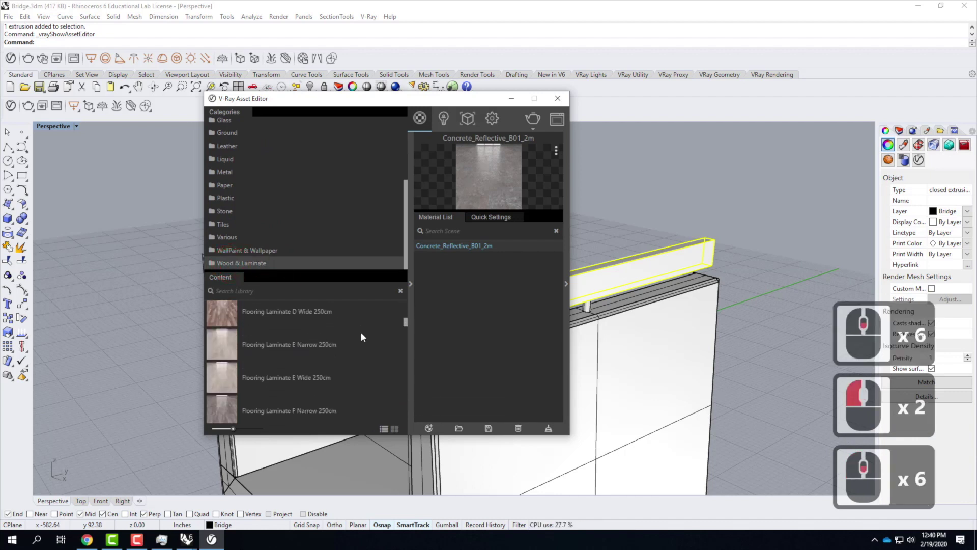
pyautogui.scroll(-9, 361, 336)
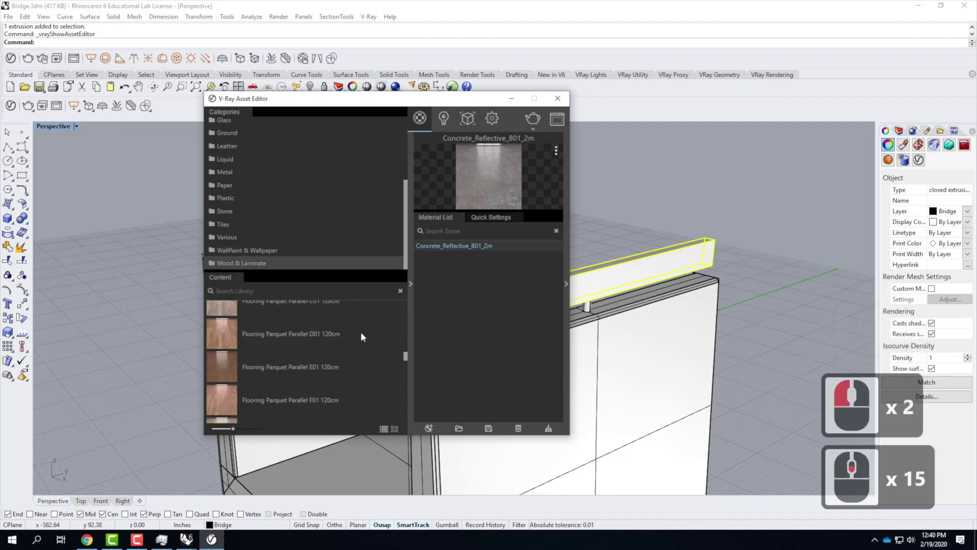
pyautogui.scroll(-6, 361, 333)
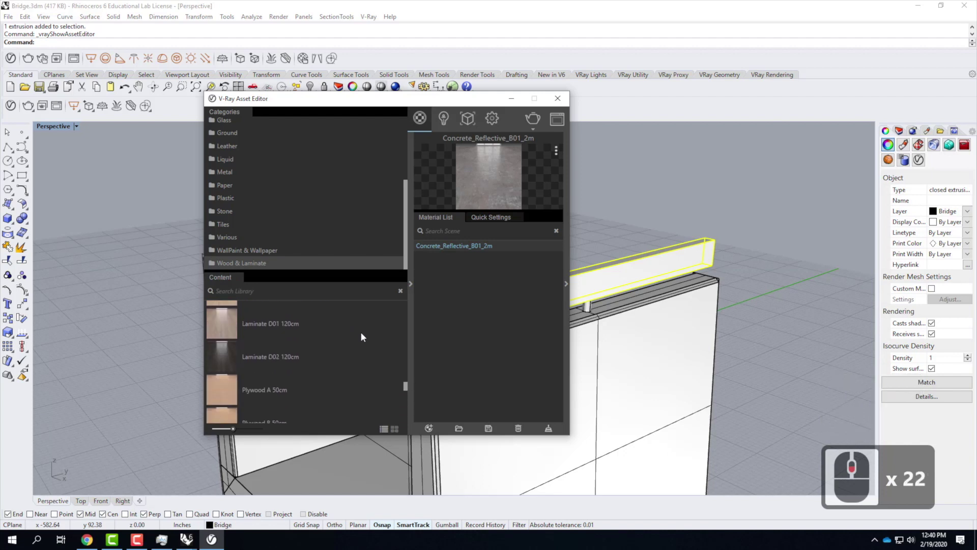
pyautogui.scroll(-3, 361, 336)
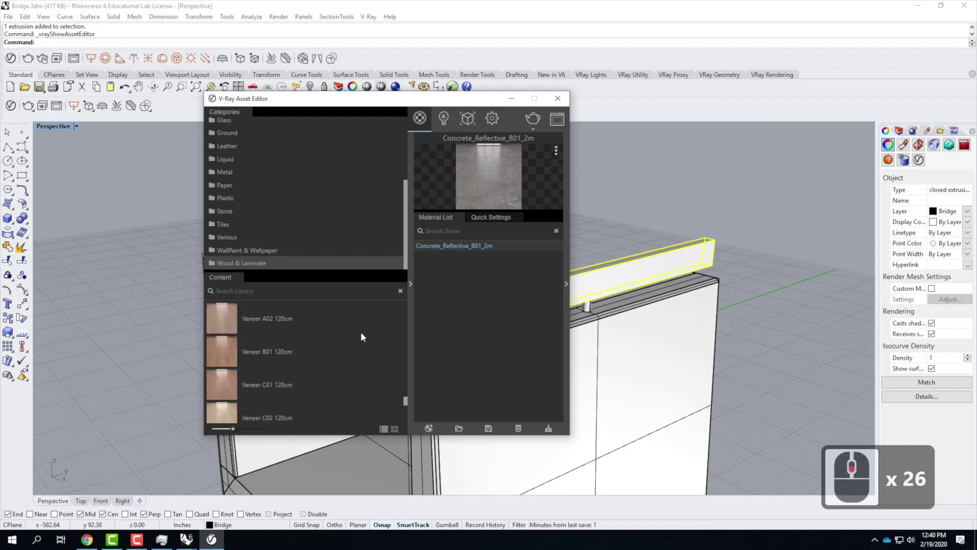
pyautogui.scroll(-3, 361, 336)
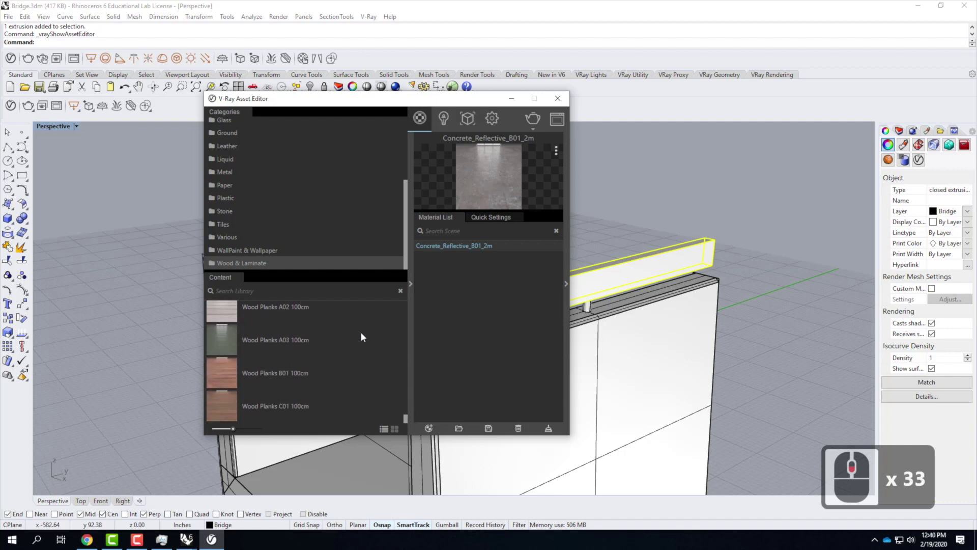
pyautogui.scroll(3, 360, 332)
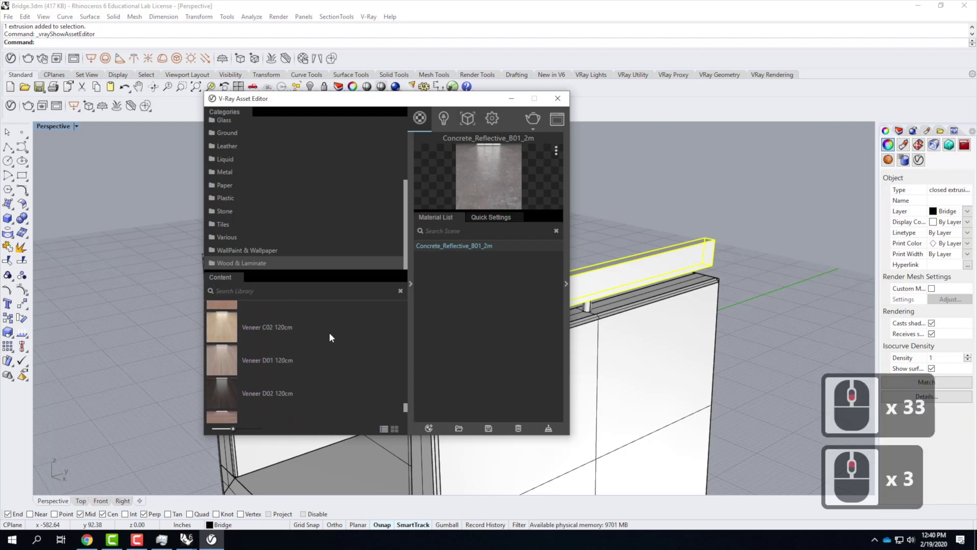
pyautogui.scroll(1, 304, 350)
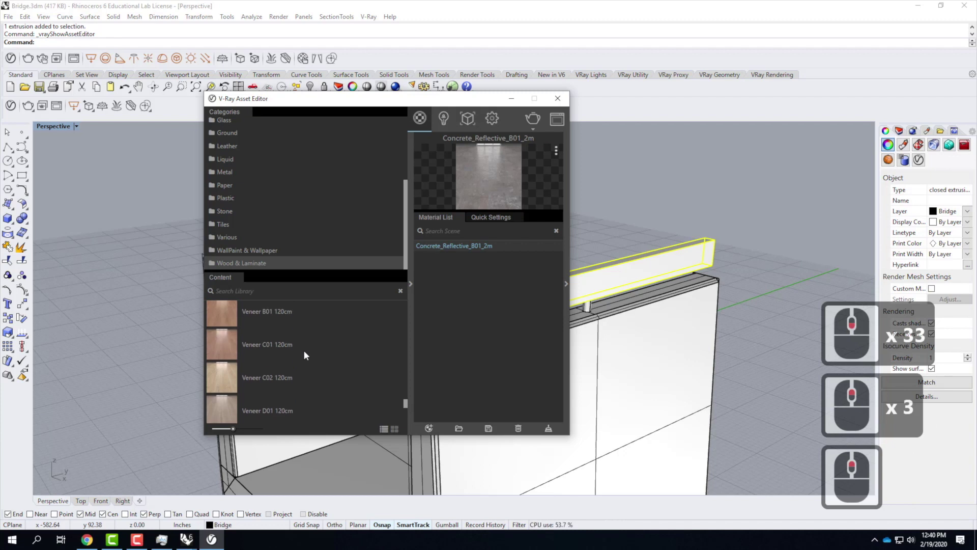
pyautogui.click(220, 348)
pyautogui.moveTo(220, 350); pyautogui.dragTo(504, 275)
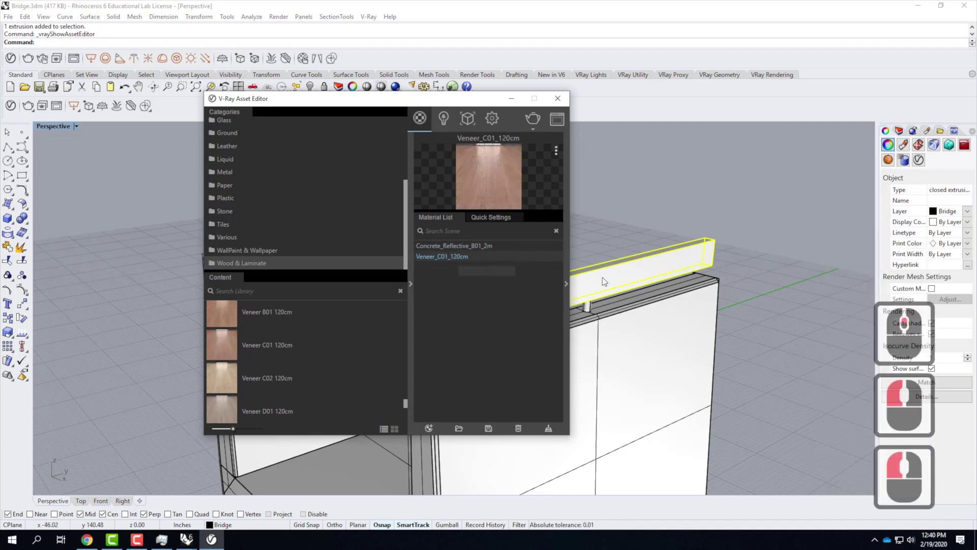
pyautogui.rightClick(456, 255)
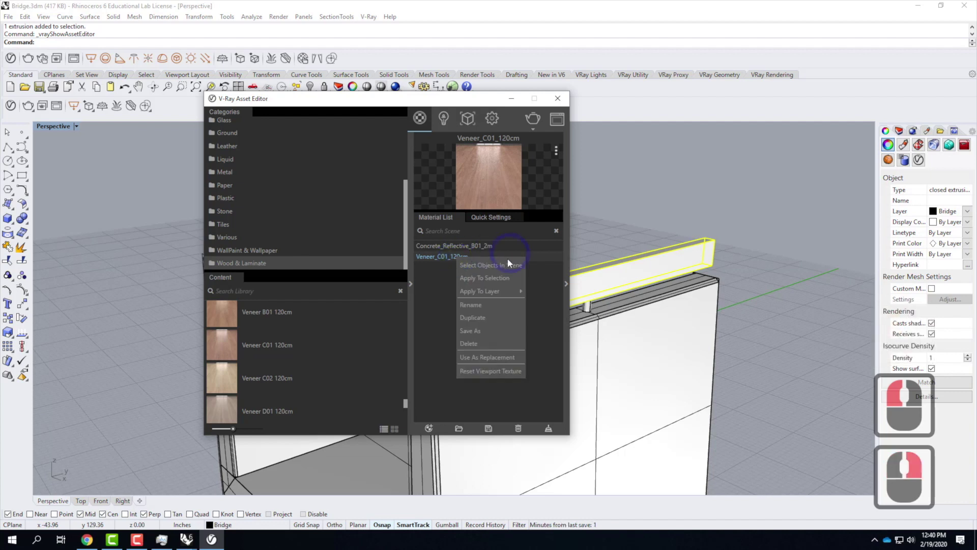
pyautogui.click(534, 278)
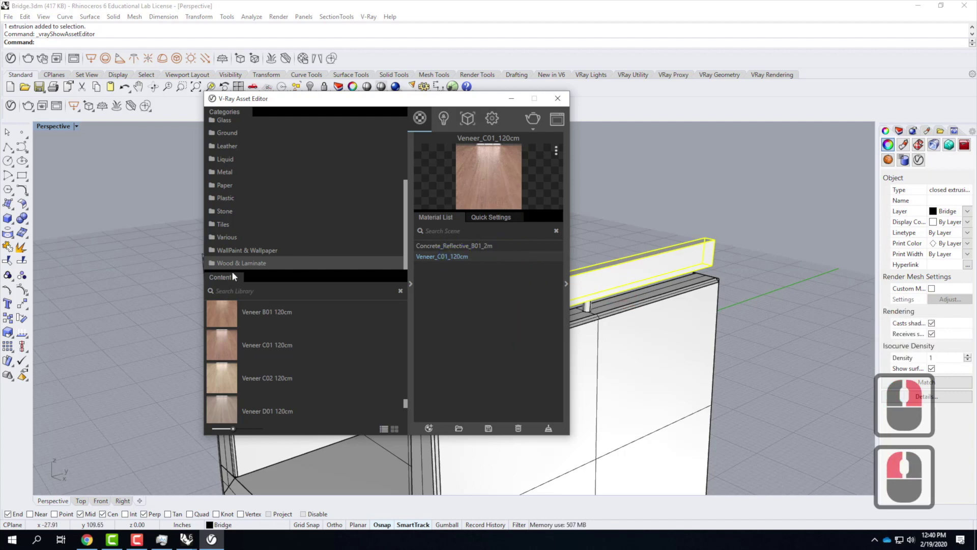
# Add the Metallic Paint BronzeDark material from the Metal category to the scene's materials.
pyautogui.click(222, 174)
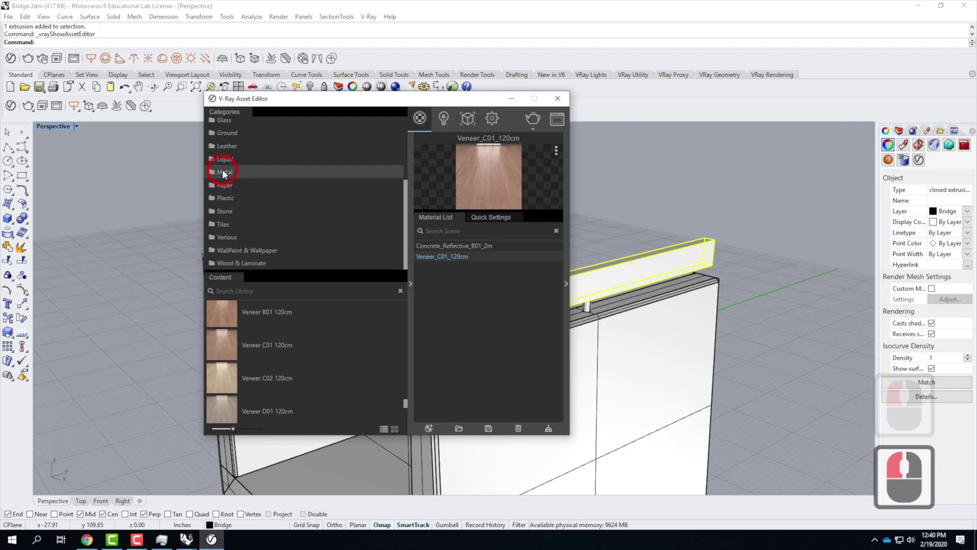
pyautogui.scroll(-8, 312, 367)
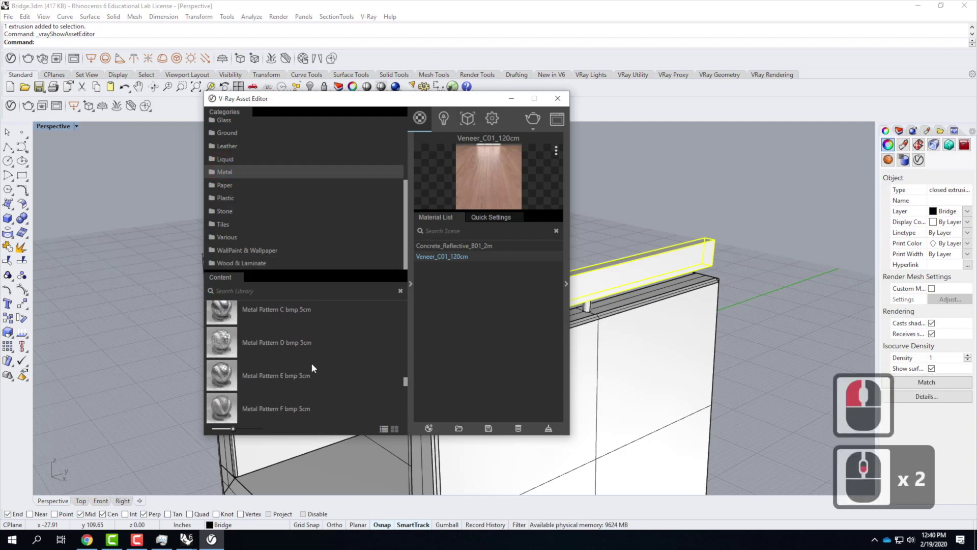
pyautogui.scroll(-7, 312, 364)
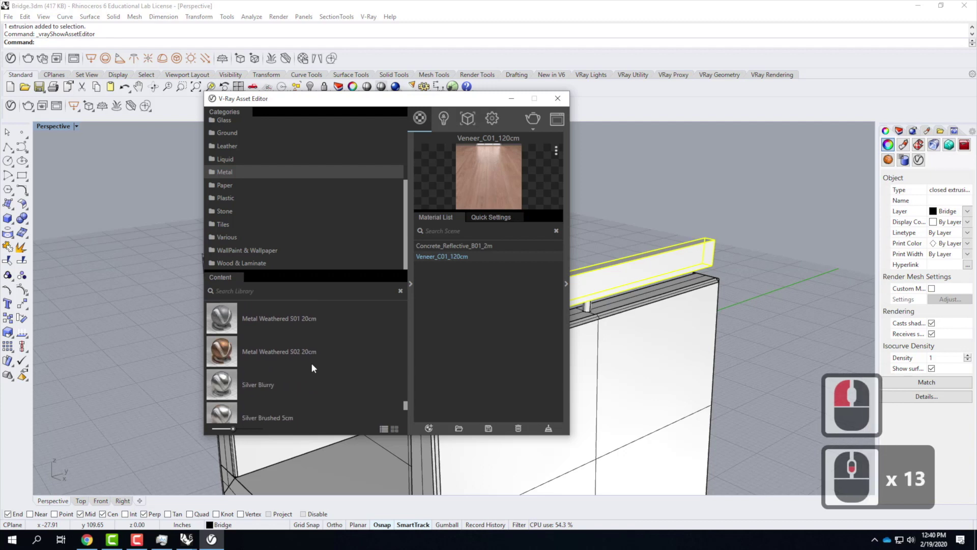
pyautogui.scroll(1, 312, 367)
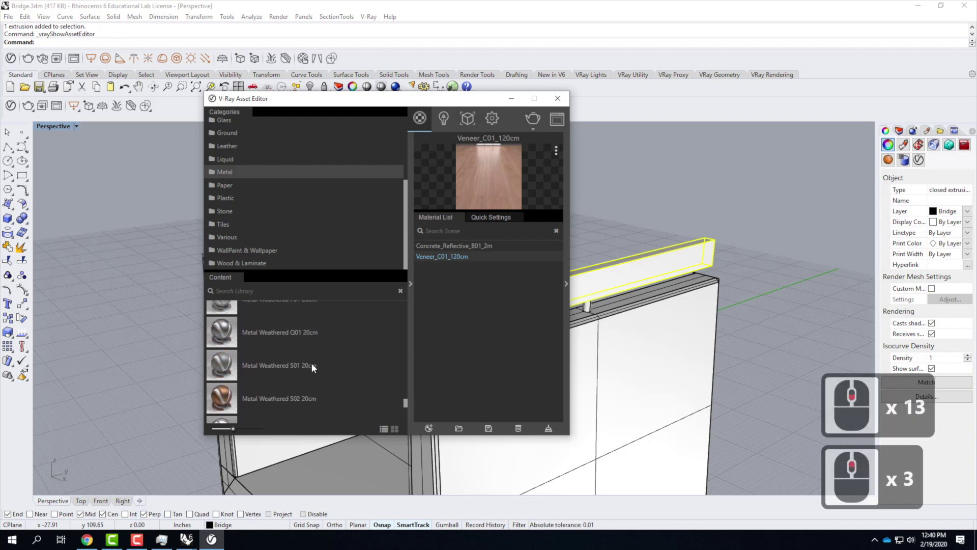
pyautogui.scroll(5, 311, 365)
pyautogui.scroll(7, 312, 367)
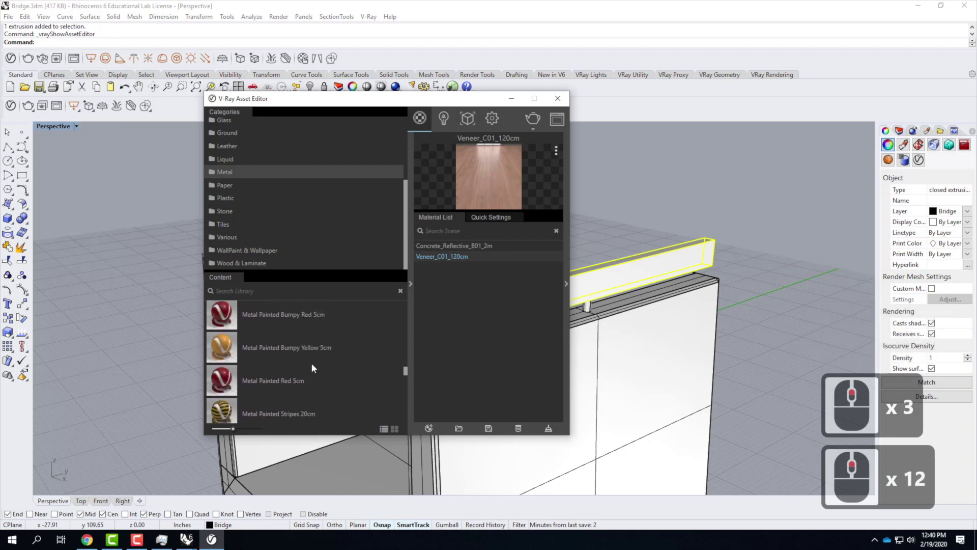
pyautogui.scroll(3, 312, 367)
pyautogui.scroll(-7, 312, 365)
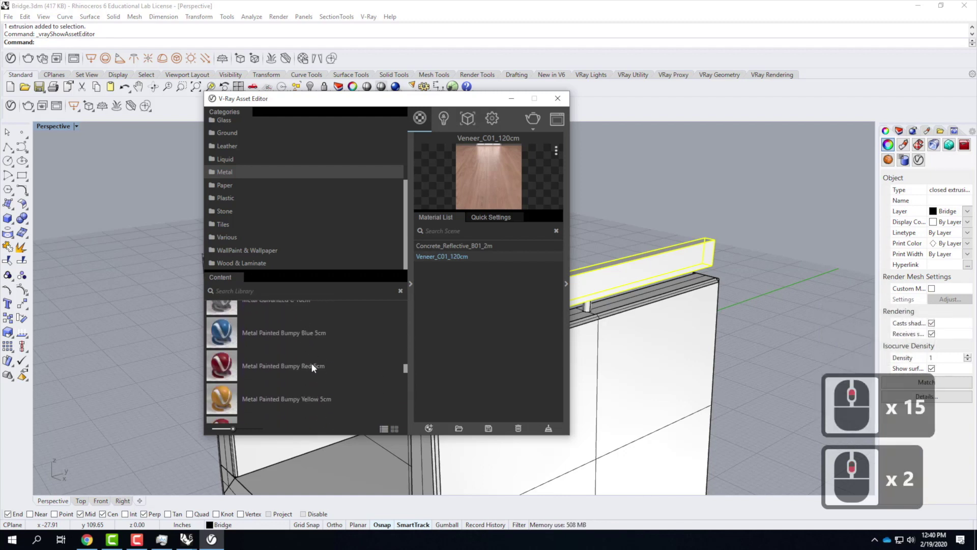
pyautogui.scroll(-1, 311, 365)
pyautogui.scroll(-12, 311, 366)
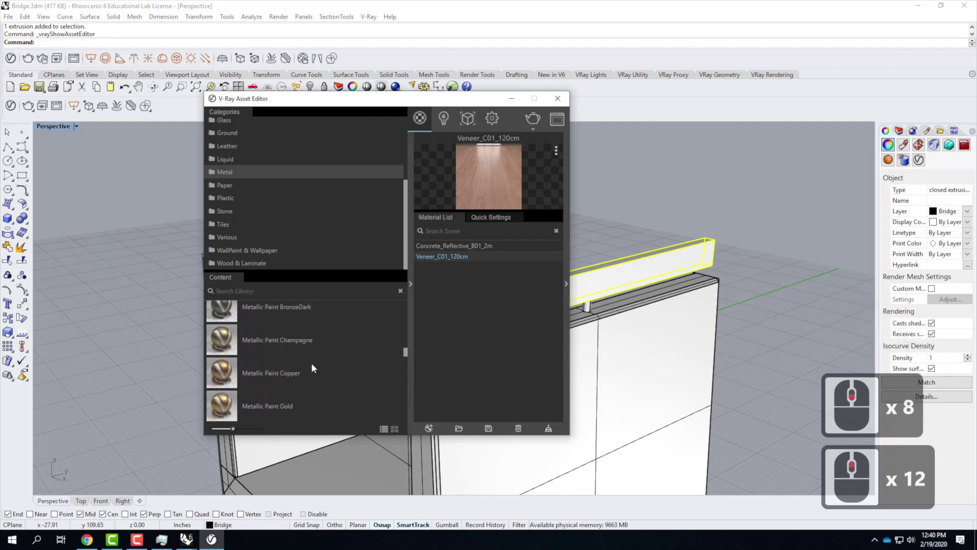
pyautogui.scroll(-2, 315, 352)
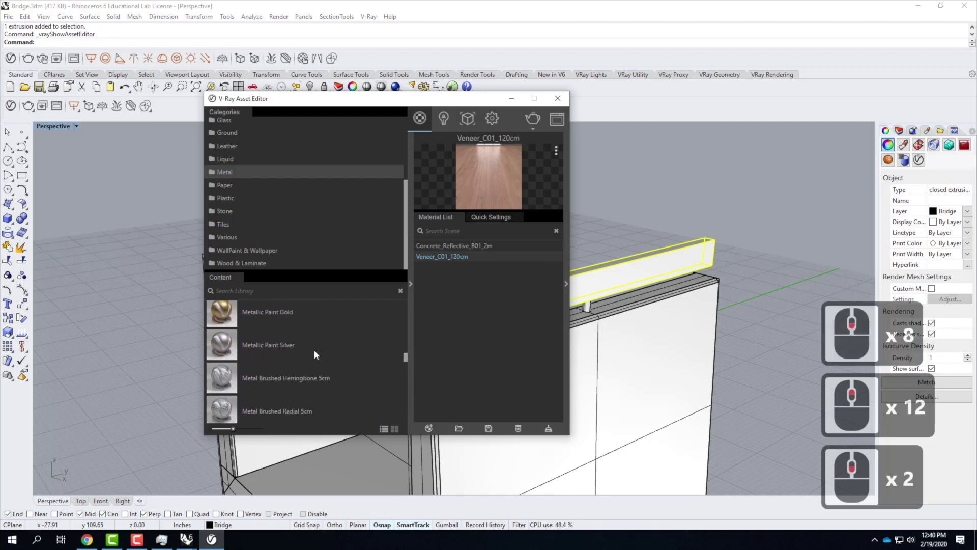
pyautogui.scroll(4, 313, 355)
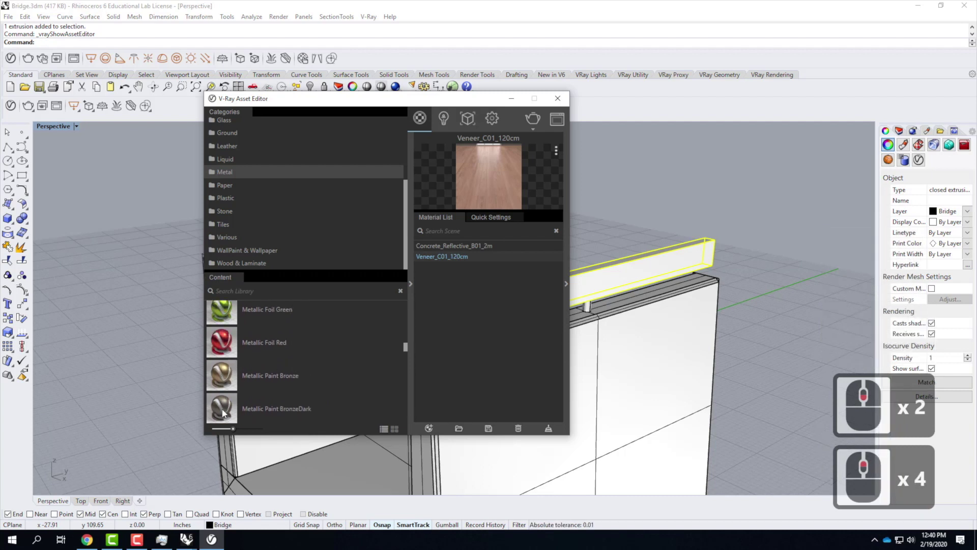
pyautogui.moveTo(223, 413)
pyautogui.mouseDown()
pyautogui.moveTo(516, 321)
pyautogui.moveTo(507, 289)
pyautogui.mouseUp()
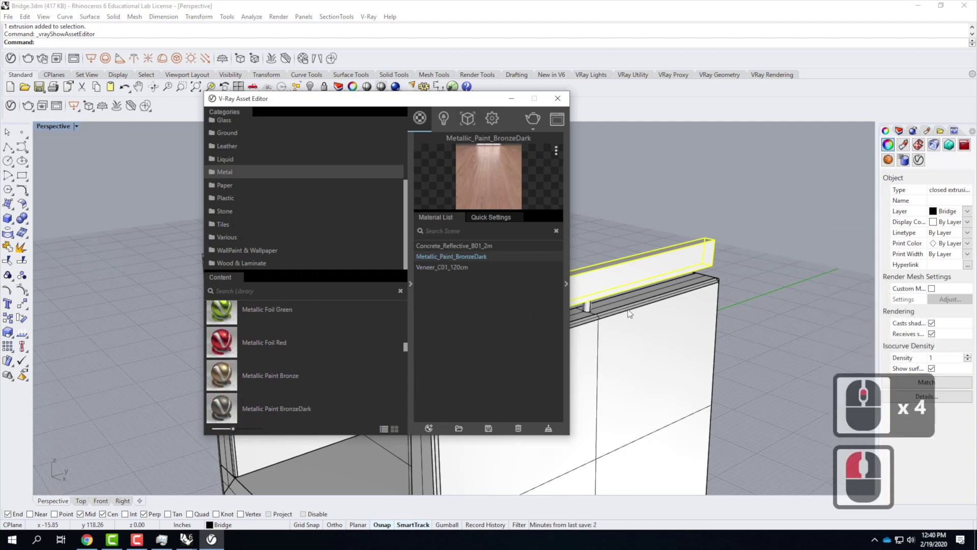
# Apply the Metallic_Paint_BronzeDark material to the cylindrical post under the handrail and close the V-Ray Asset Editor.
pyautogui.click(587, 305)
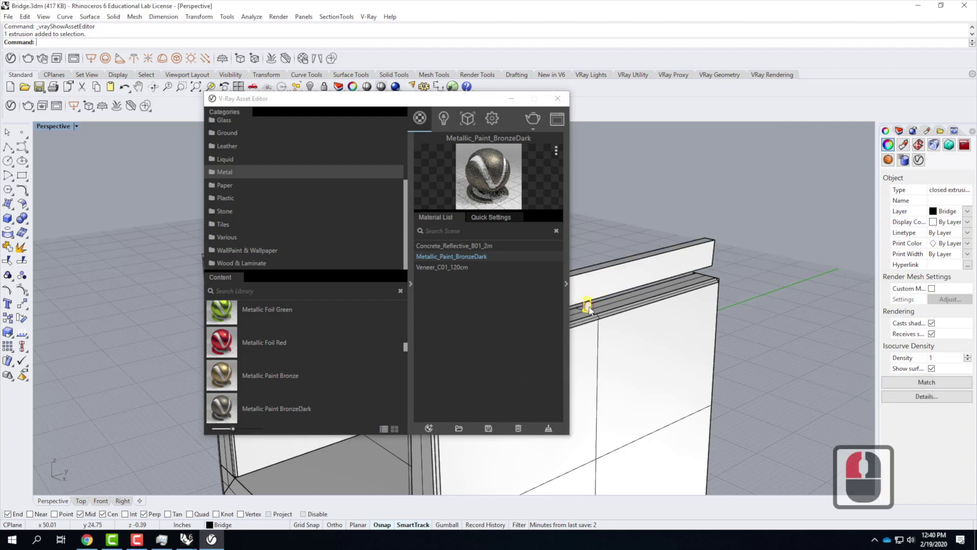
pyautogui.rightClick(439, 257)
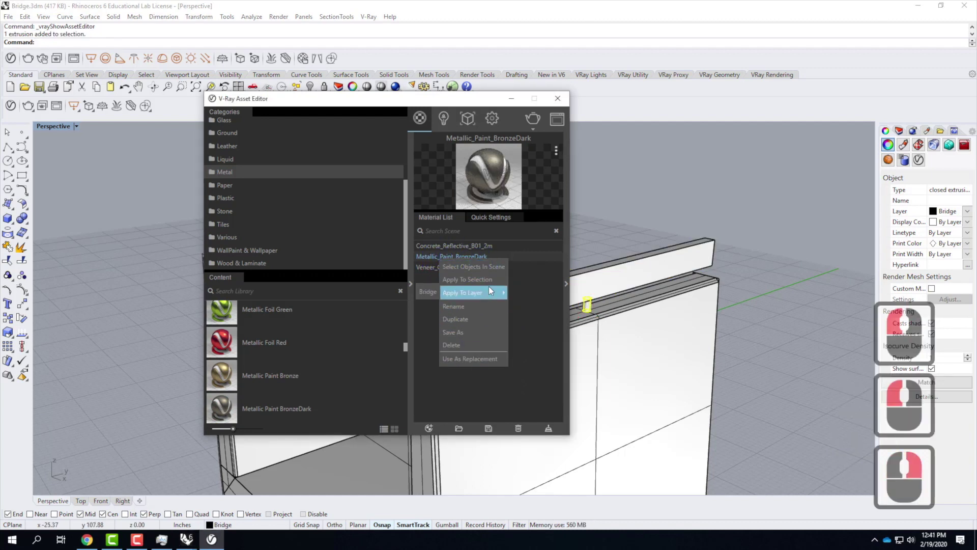
pyautogui.click(486, 279)
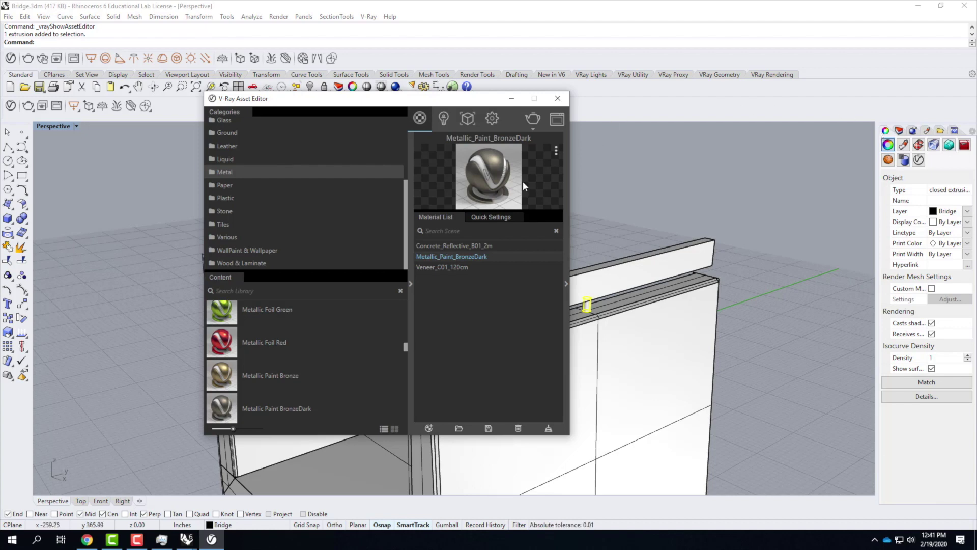
pyautogui.click(558, 103)
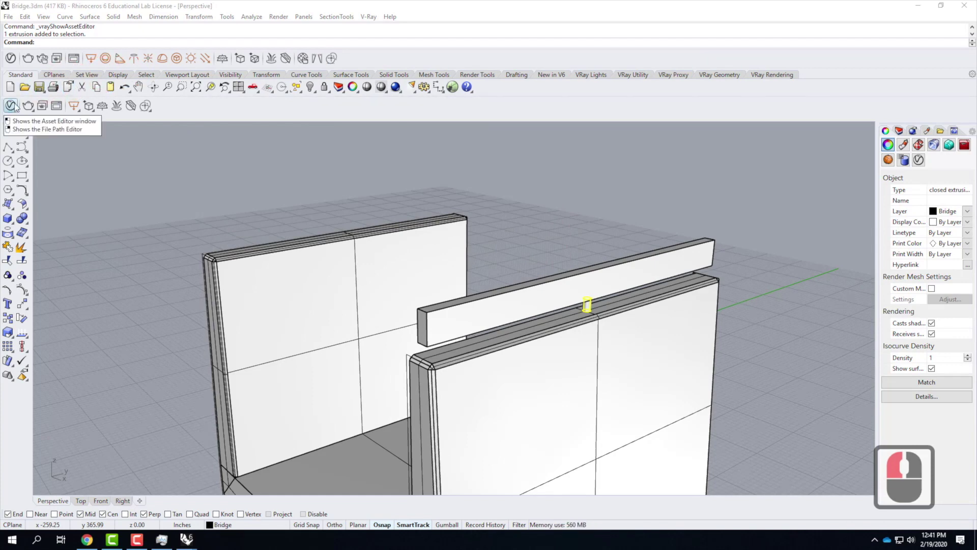
# Set the Perspective viewport to the Rendered display mode and view the handrail up close.
pyautogui.click(75, 125)
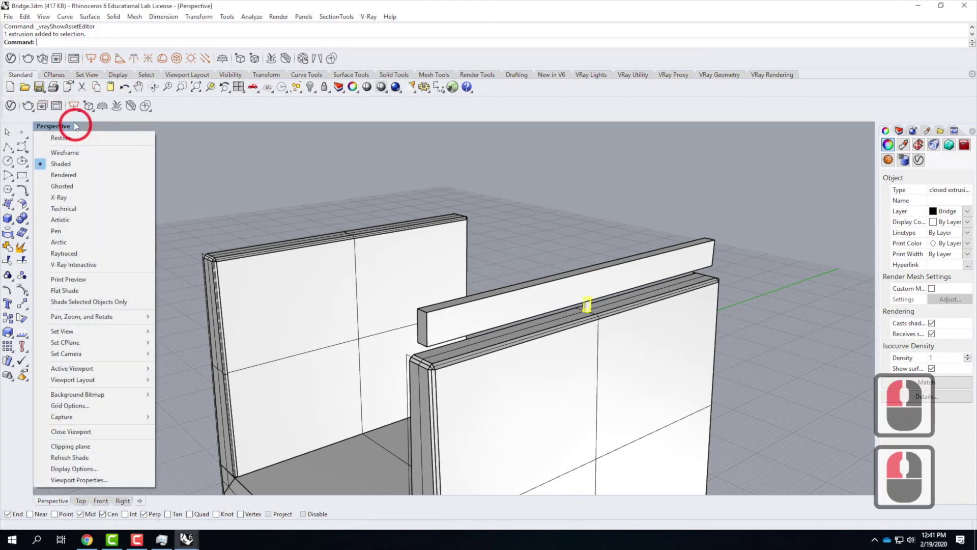
pyautogui.click(94, 175)
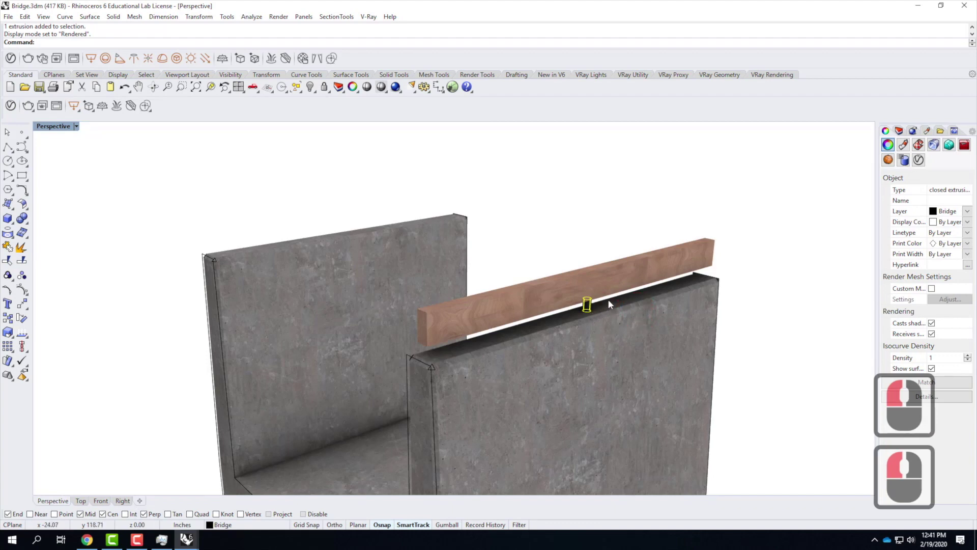
pyautogui.scroll(2, 611, 300)
pyautogui.moveTo(643, 301); pyautogui.dragTo(427, 403, button='right')
# Apply box texture mapping to the handrail box, using its bounding box, World coordinates and capped ends.
pyautogui.click(467, 264)
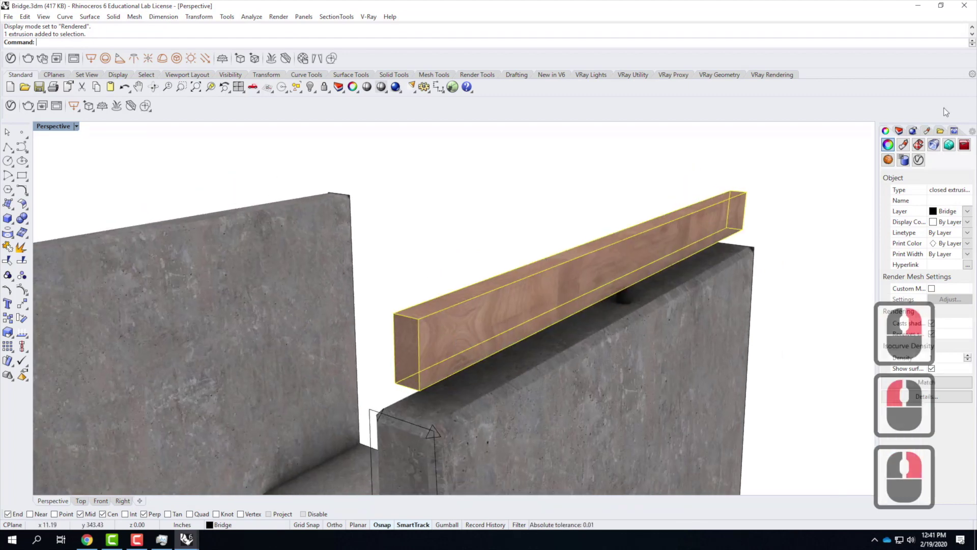
pyautogui.click(918, 145)
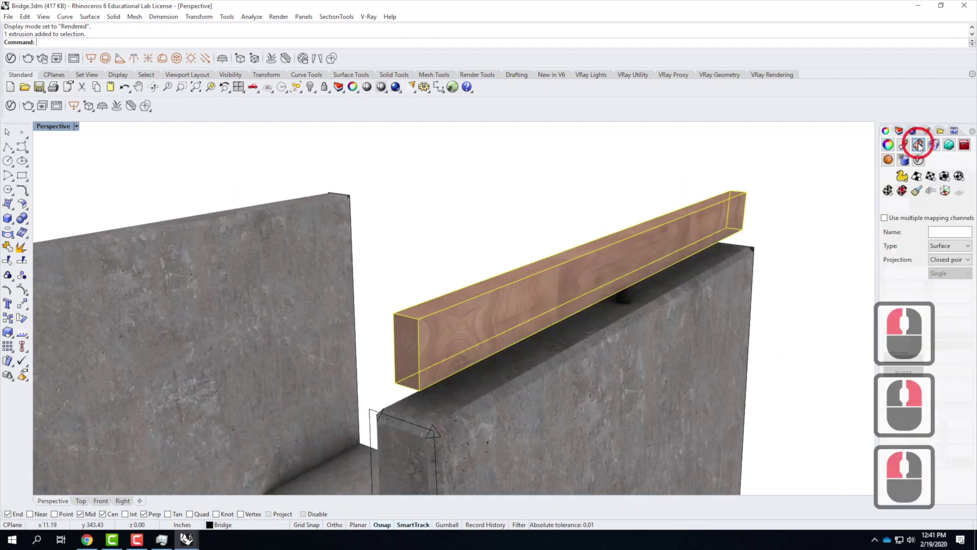
pyautogui.click(944, 176)
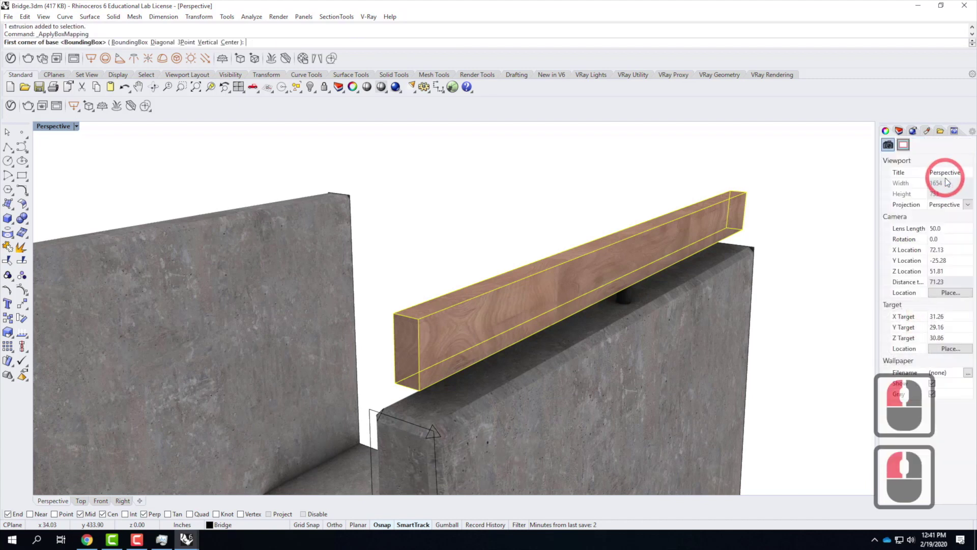
pyautogui.click(133, 43)
pyautogui.click(115, 43)
pyautogui.click(53, 43)
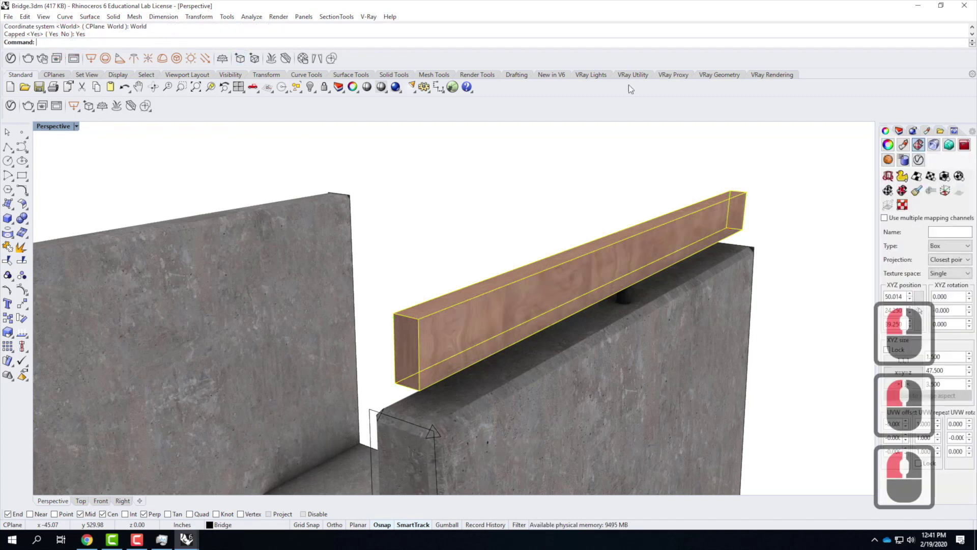
# Lock the handrail mapping's UVW repeat values together and make its XYZ sizes equal.
pyautogui.click(920, 464)
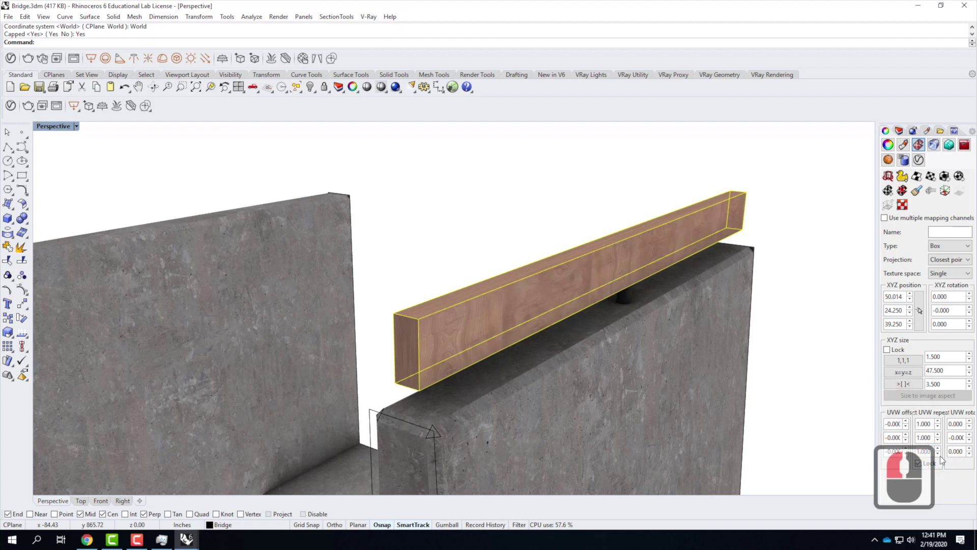
pyautogui.click(905, 373)
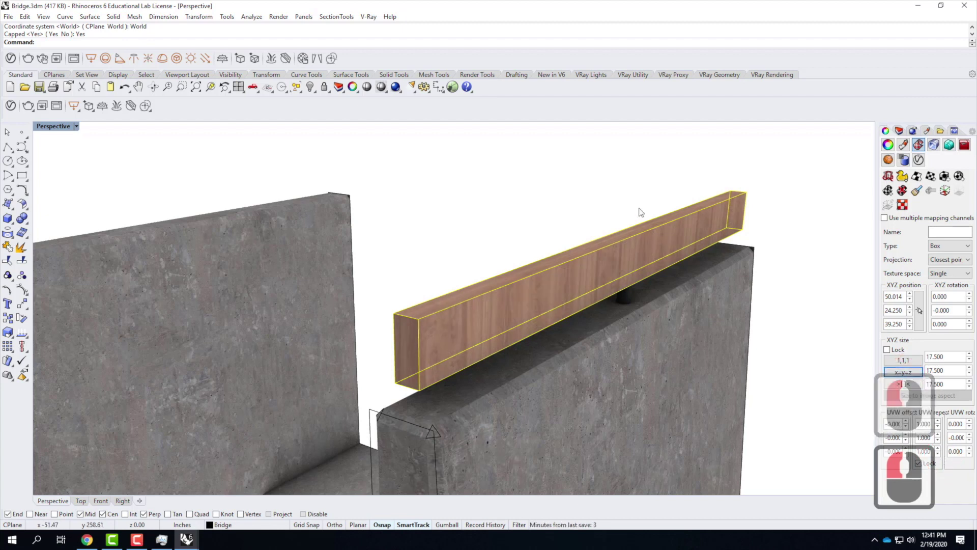
pyautogui.moveTo(625, 277); pyautogui.dragTo(591, 270, button='right')
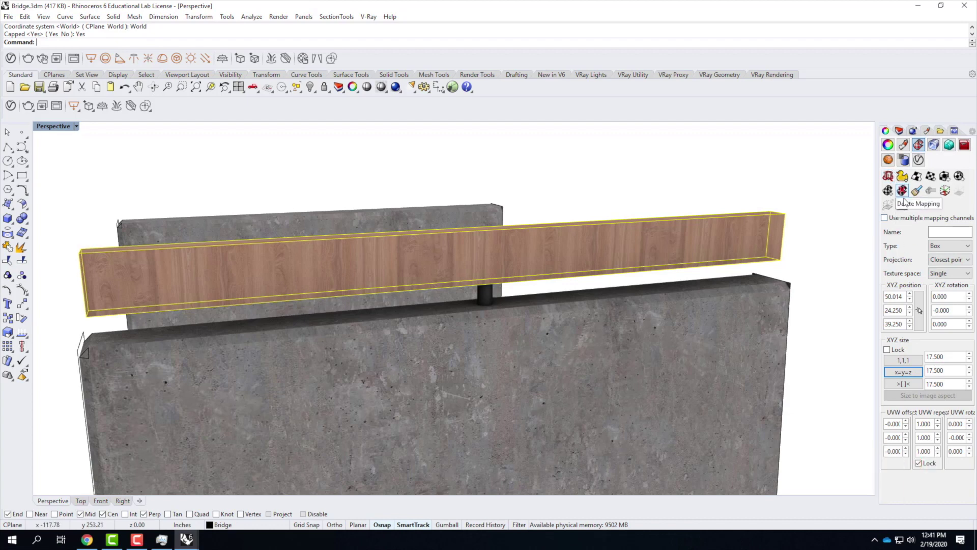
# Show the handrail's mapping widget for channel 1 and rotate it 90 degrees about the X axis with the gumball.
pyautogui.click(946, 193)
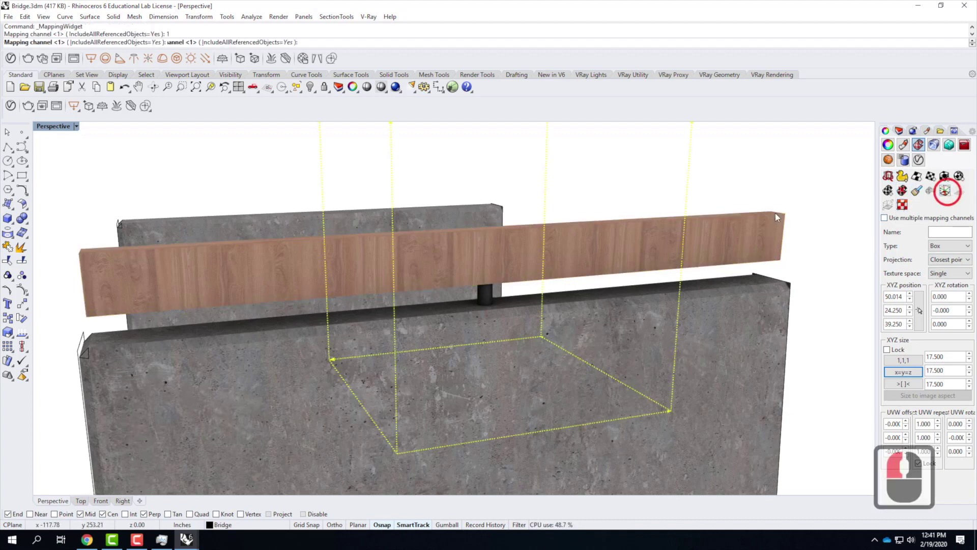
pyautogui.scroll(-2, 602, 268)
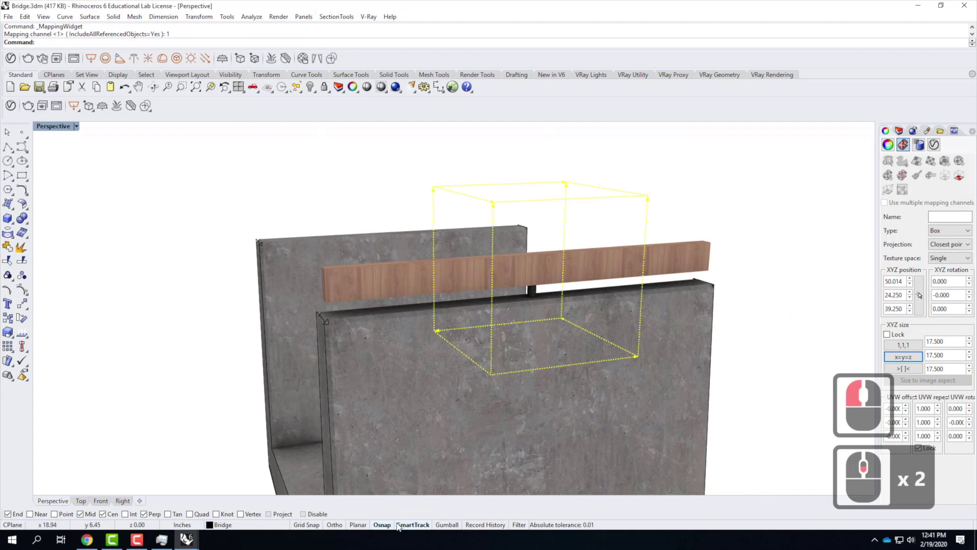
pyautogui.click(446, 524)
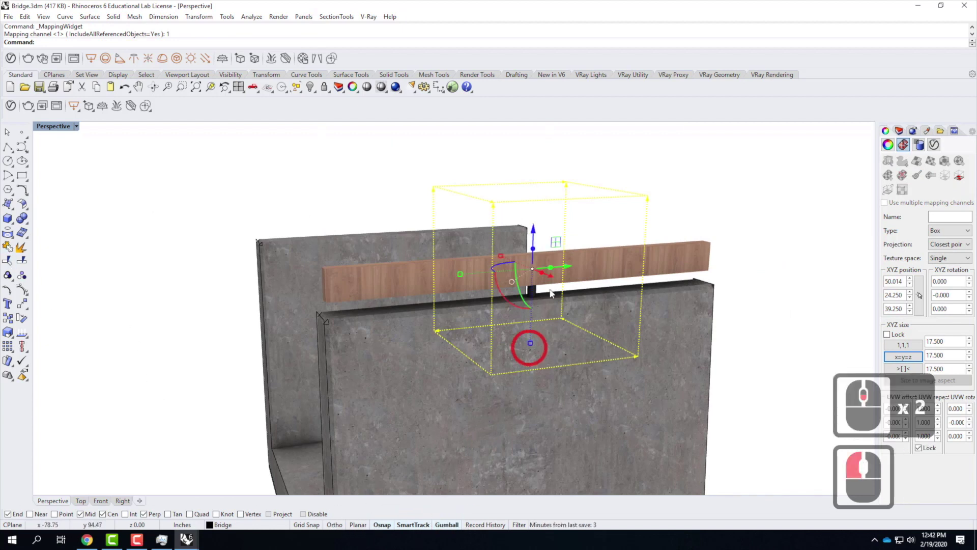
pyautogui.click(499, 291)
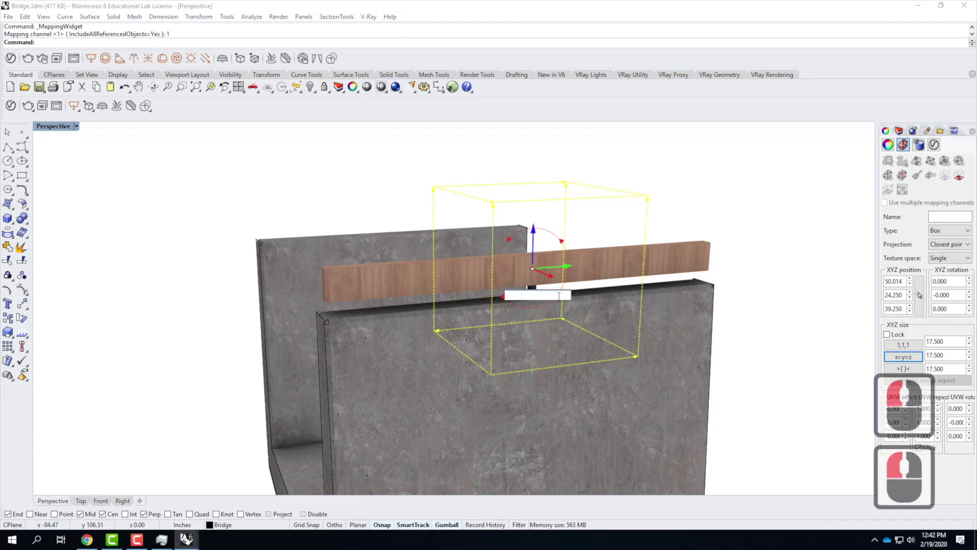
pyautogui.write('90')
pyautogui.press('Return')
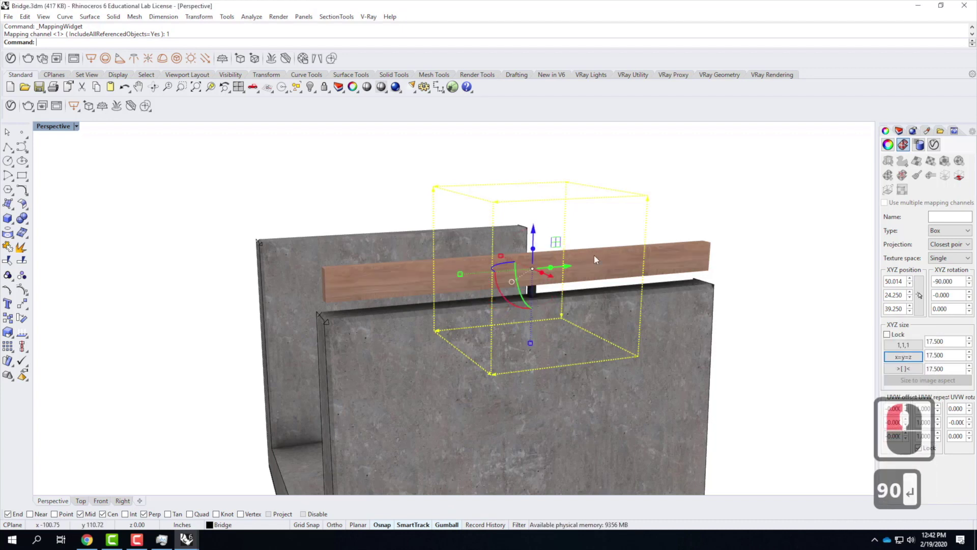
pyautogui.click(447, 524)
# Set the UVW repeat of the handrail's box mapping to 1.5.
pyautogui.scroll(3, 537, 278)
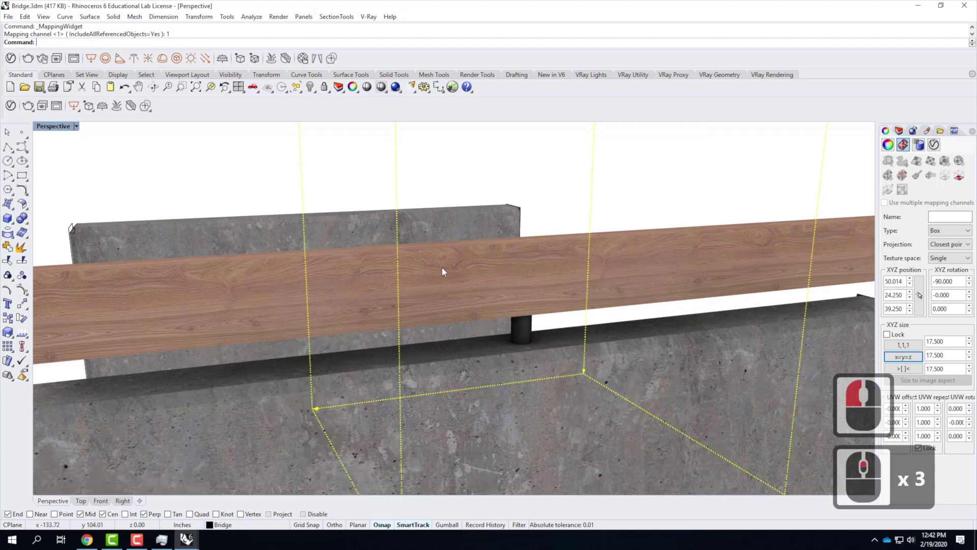
pyautogui.scroll(-3, 371, 283)
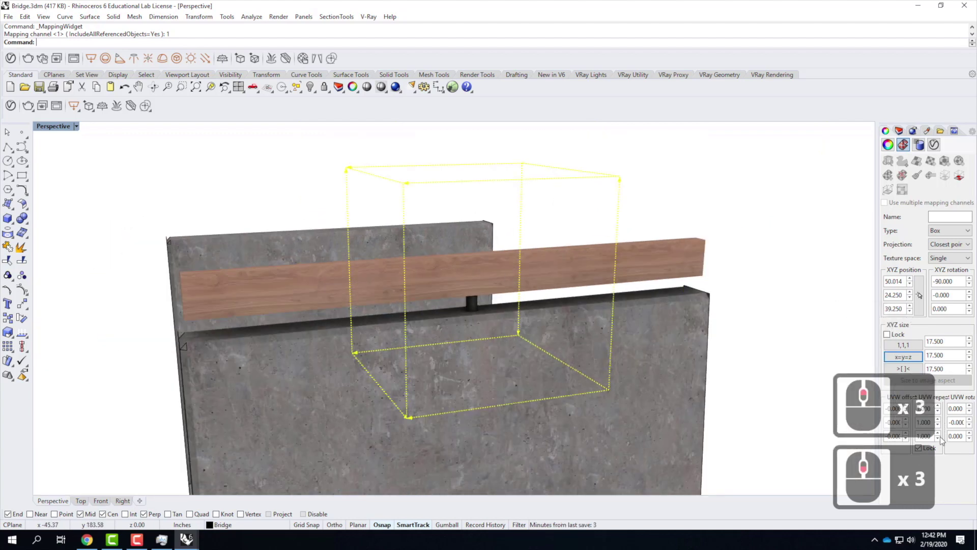
pyautogui.click(924, 409)
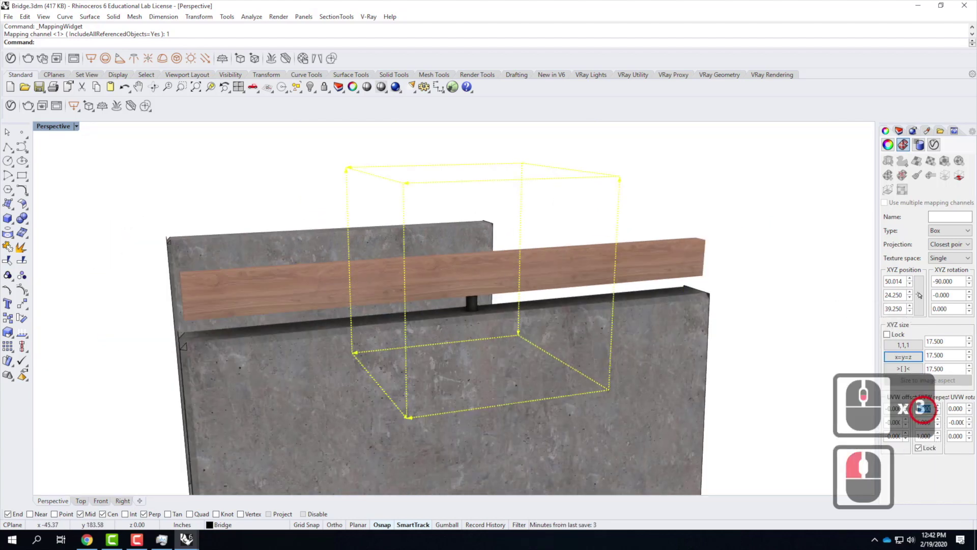
pyautogui.write('1.5')
pyautogui.press('Return')
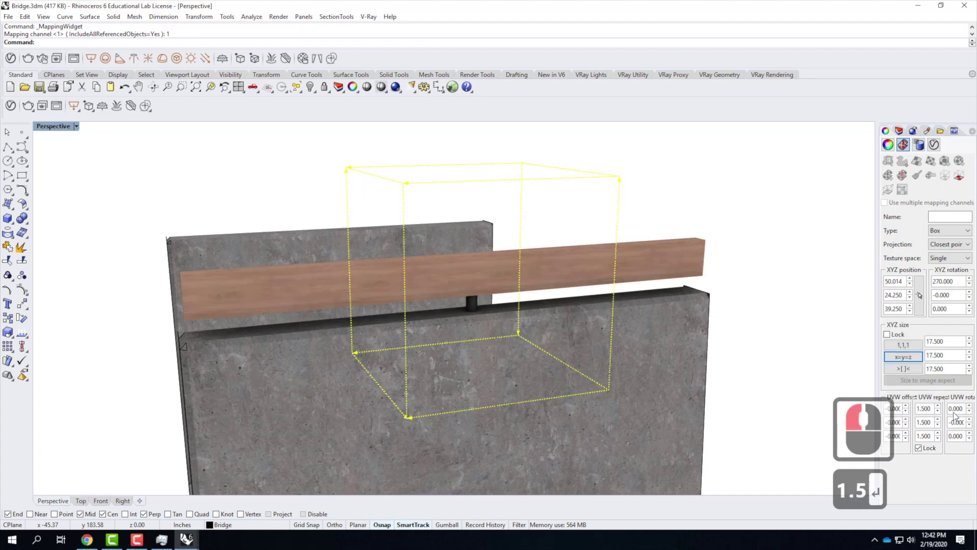
# Examine the wood grain on the handrail's sides and end, and the post's material, from several angles.
pyautogui.scroll(5, 516, 269)
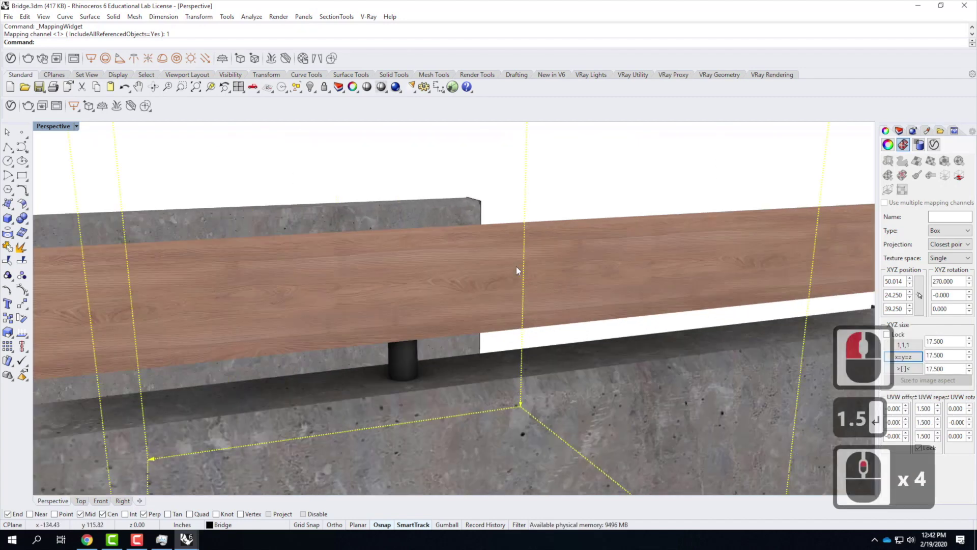
pyautogui.scroll(-2, 516, 266)
pyautogui.moveTo(461, 310); pyautogui.dragTo(535, 322, button='right')
pyautogui.scroll(-3, 519, 365)
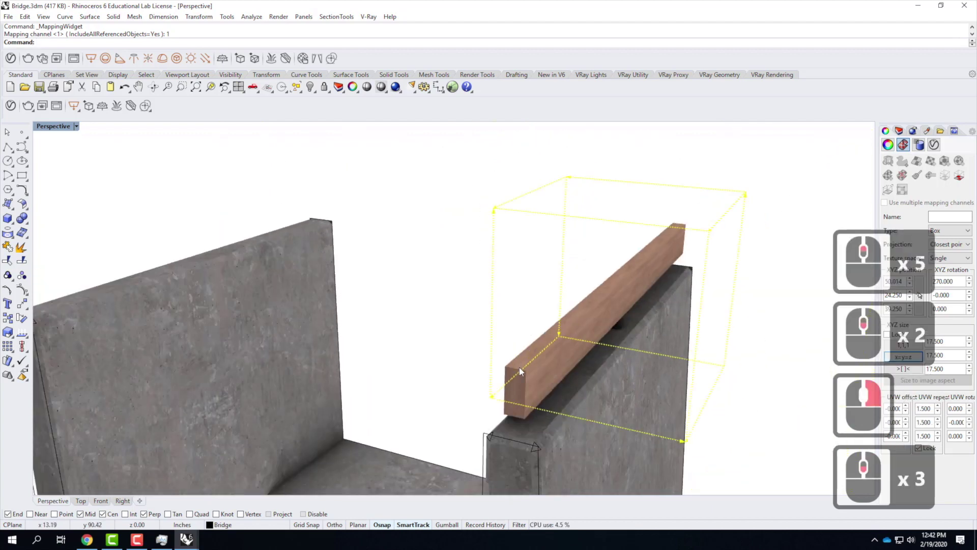
pyautogui.scroll(3, 517, 366)
pyautogui.scroll(1, 517, 364)
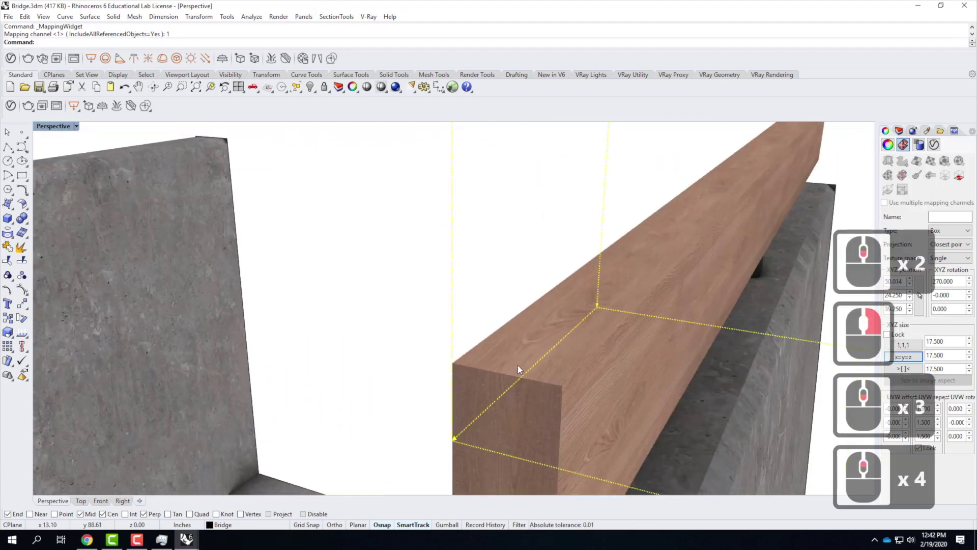
pyautogui.scroll(-4, 518, 365)
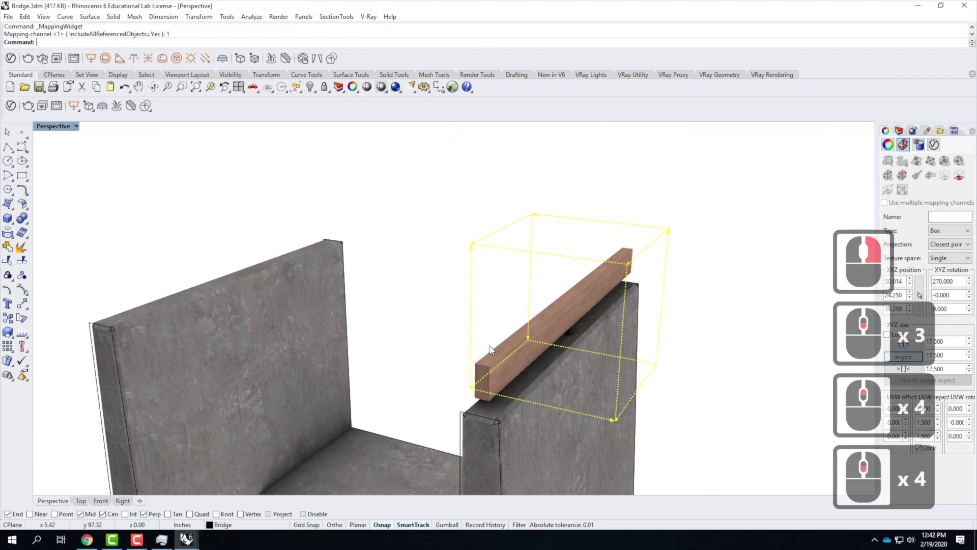
pyautogui.moveTo(694, 394); pyautogui.dragTo(613, 380, button='right')
pyautogui.scroll(1, 457, 327)
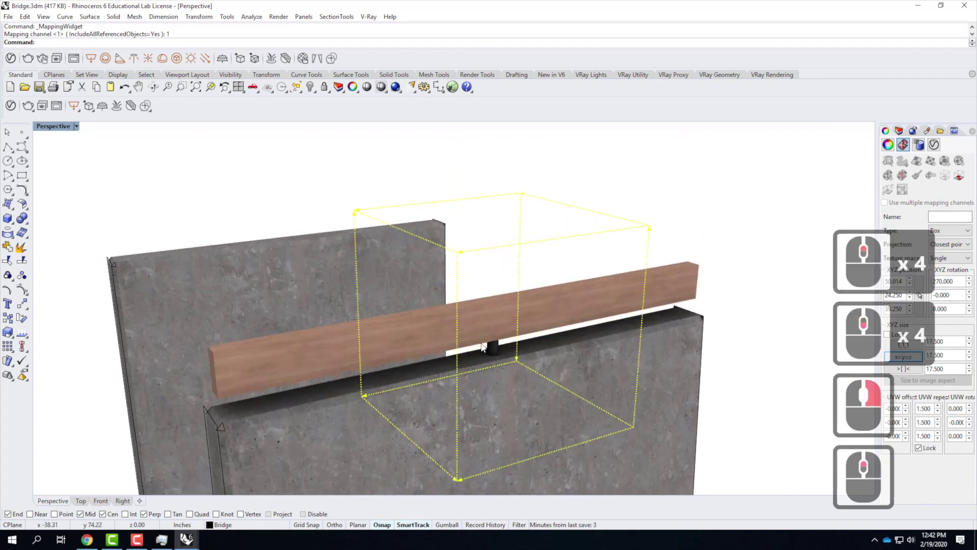
pyautogui.scroll(3, 466, 347)
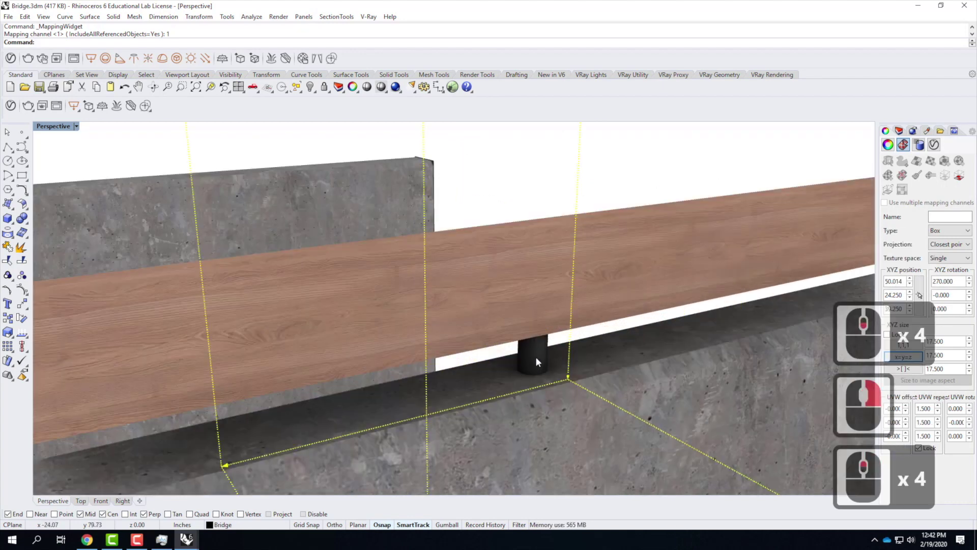
pyautogui.scroll(-4, 536, 359)
pyautogui.moveTo(536, 359); pyautogui.dragTo(377, 238, button='right')
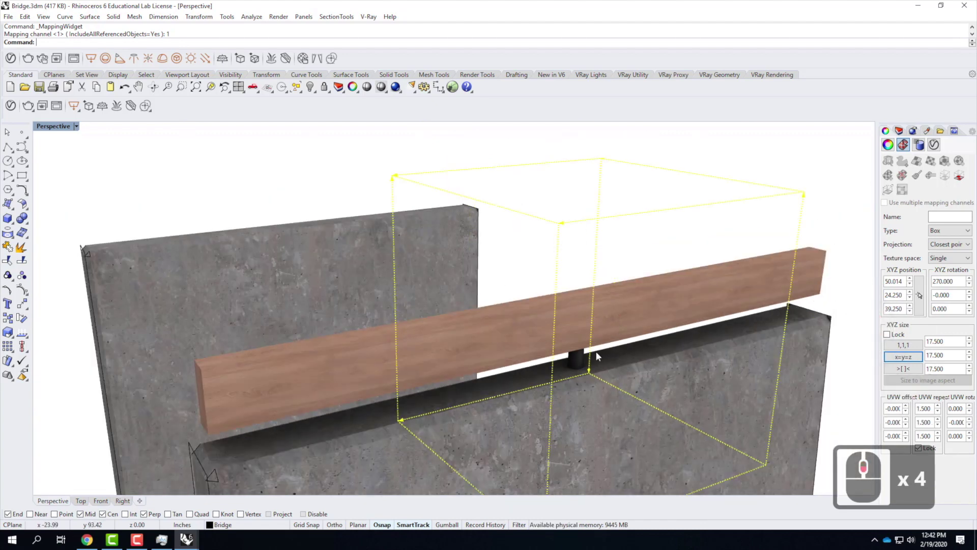
# Mirror a copy of the handrail box and its post across the bridge's lengthwise centerline onto the opposite side wall.
pyautogui.click(579, 358)
pyautogui.keyDown('shift'); pyautogui.click(506, 328); pyautogui.keyUp('shift')
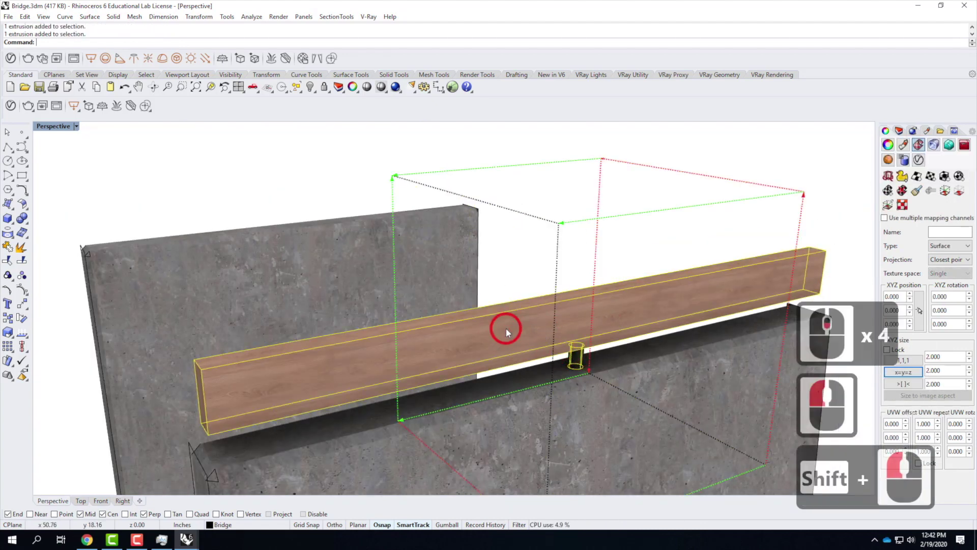
pyautogui.scroll(-4, 683, 313)
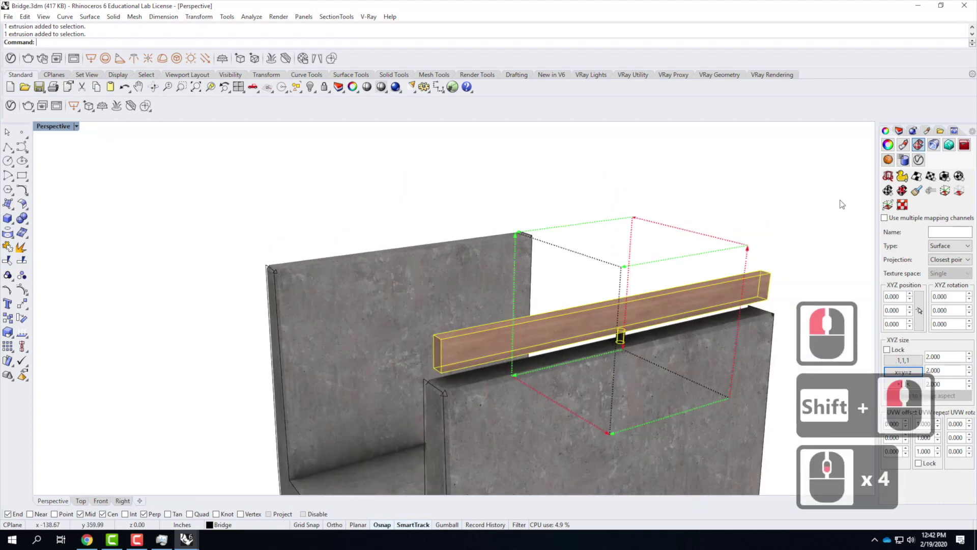
pyautogui.write('mirror')
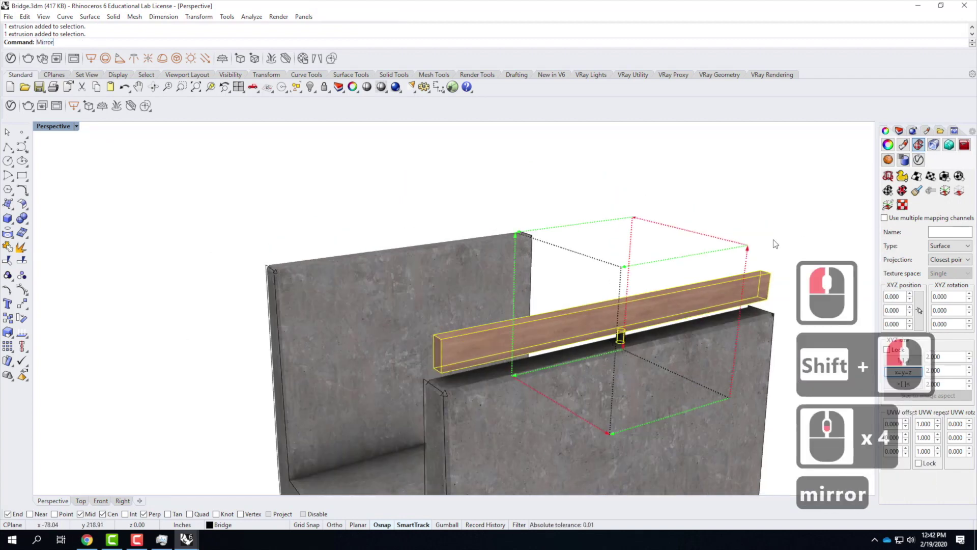
pyautogui.press('Return')
pyautogui.scroll(-2, 708, 205)
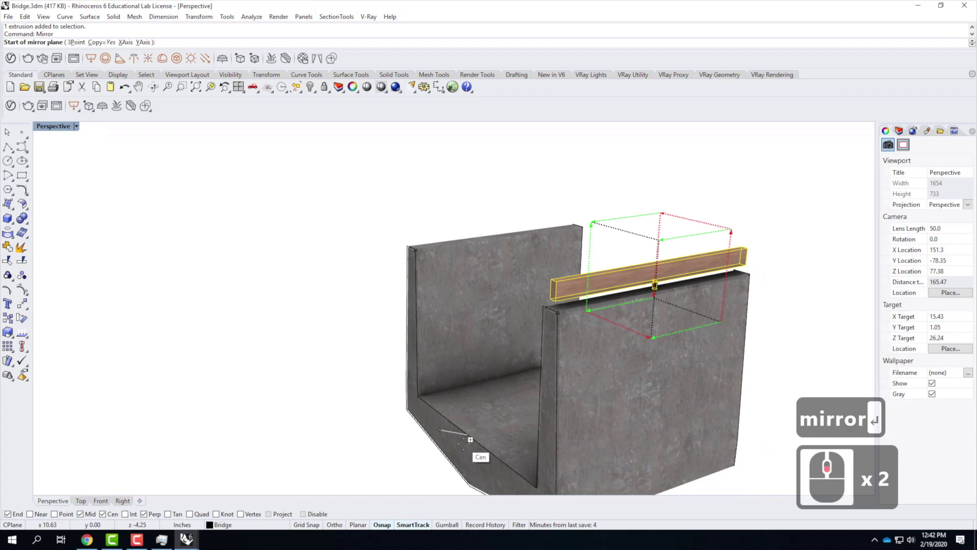
pyautogui.click(470, 436)
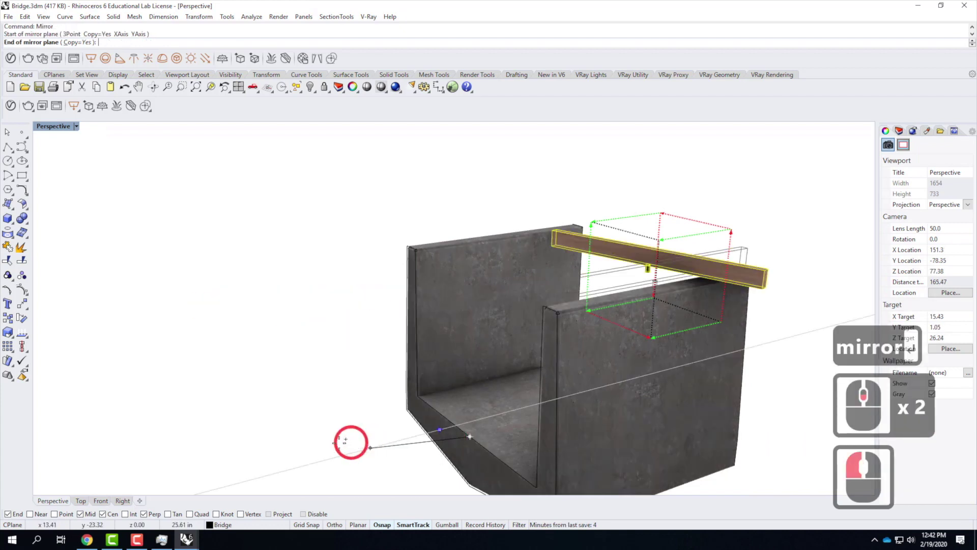
pyautogui.keyDown('shift'); pyautogui.click(333, 487); pyautogui.keyUp('shift')
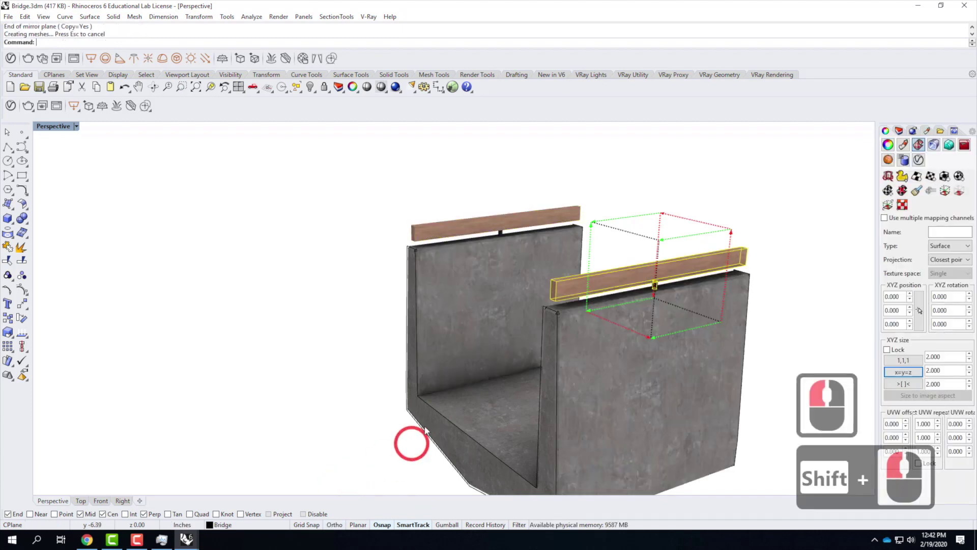
# Remove mapping channel 1 from the mirrored handrail box on the opposite side wall.
pyautogui.scroll(4, 484, 234)
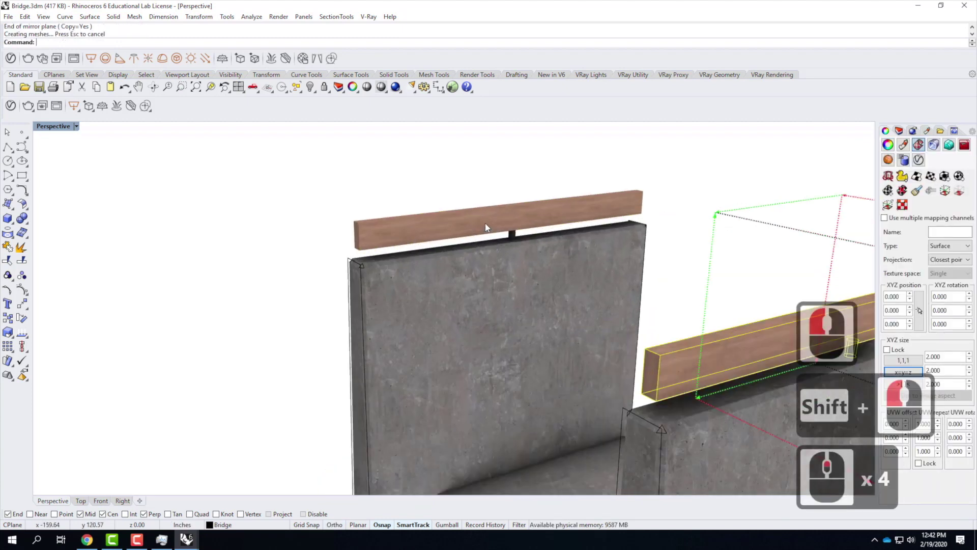
pyautogui.keyDown('shift'); pyautogui.click(486, 221); pyautogui.keyUp('shift')
pyautogui.click(902, 191)
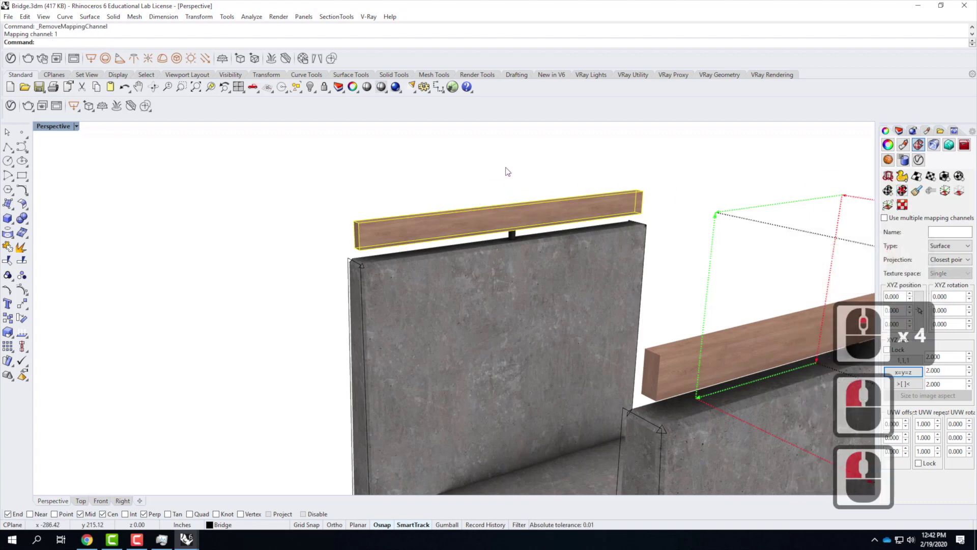
# Compare the wood grain and texture mapping properties of the mirrored handrail with those of the original handrail.
pyautogui.click(403, 185)
pyautogui.moveTo(402, 186); pyautogui.dragTo(592, 208, button='right')
pyautogui.scroll(-1, 591, 206)
pyautogui.scroll(2, 359, 289)
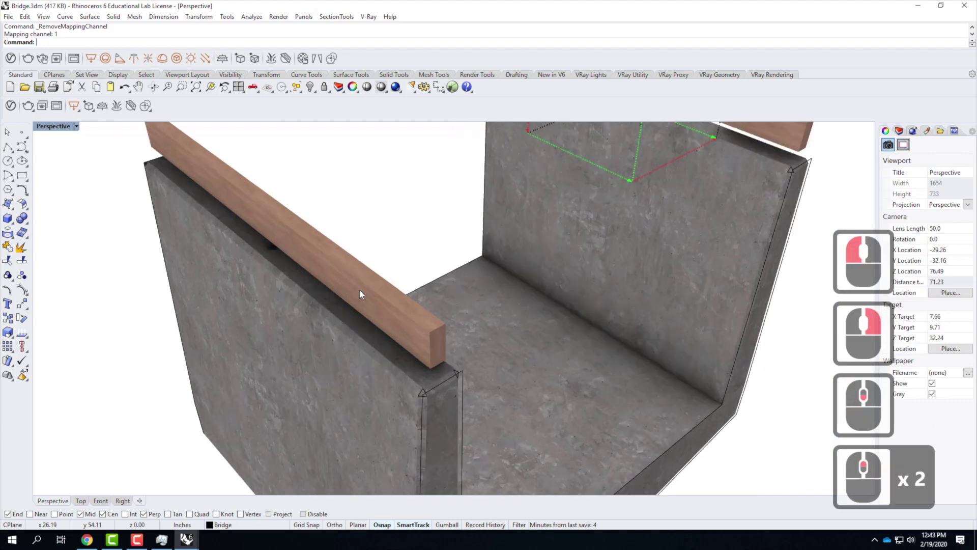
pyautogui.click(379, 311)
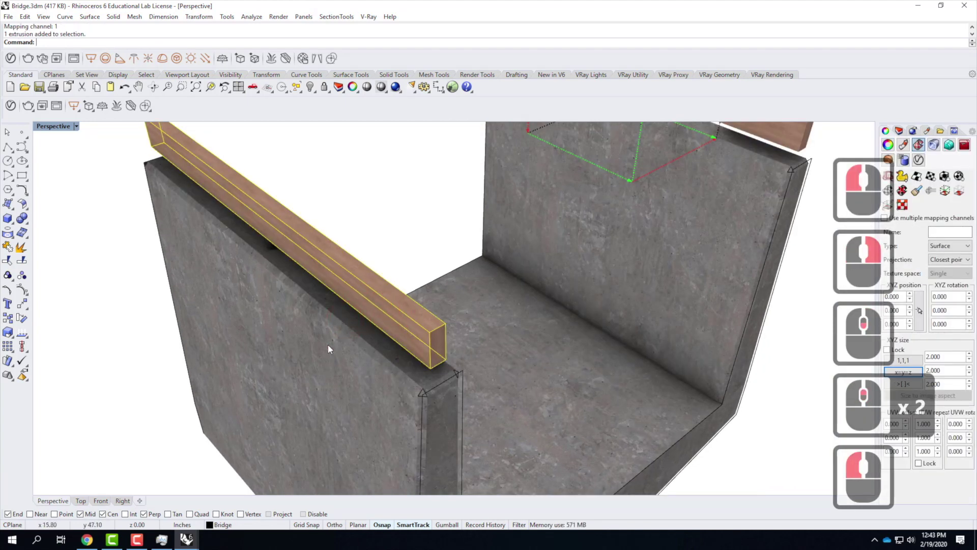
pyautogui.scroll(-3, 327, 343)
pyautogui.click(631, 192)
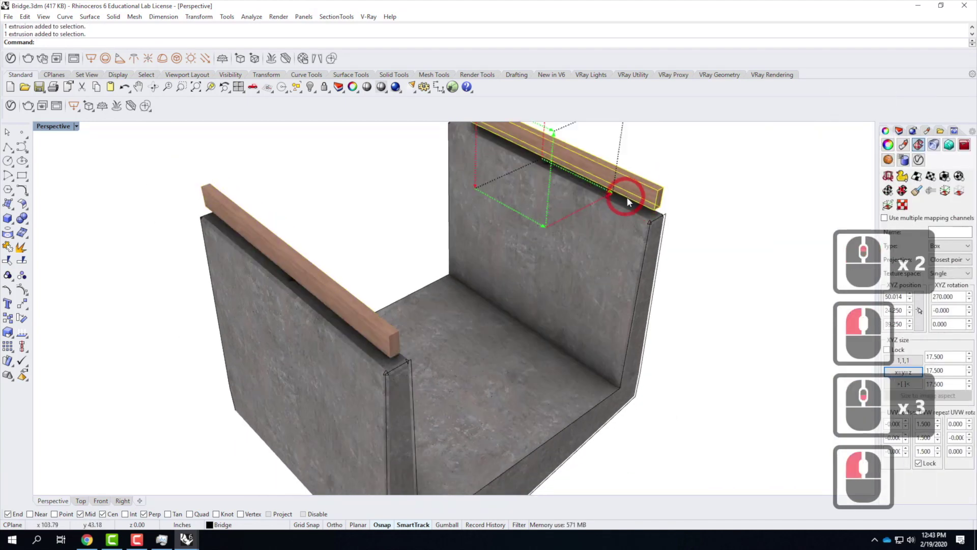
pyautogui.click(666, 178)
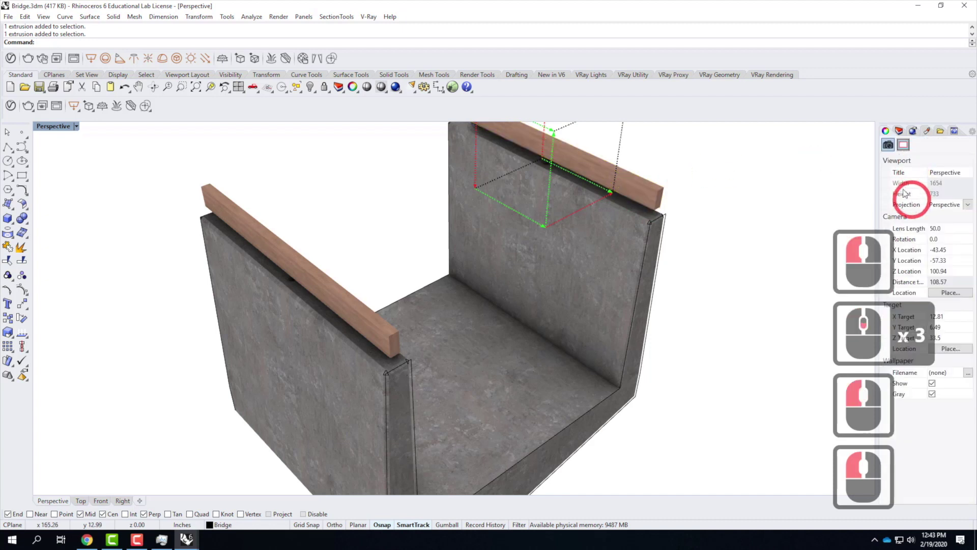
# Match the mirrored handrail's texture mapping to the original handrail for all channels, and save Bridge.3dm.
pyautogui.click(357, 301)
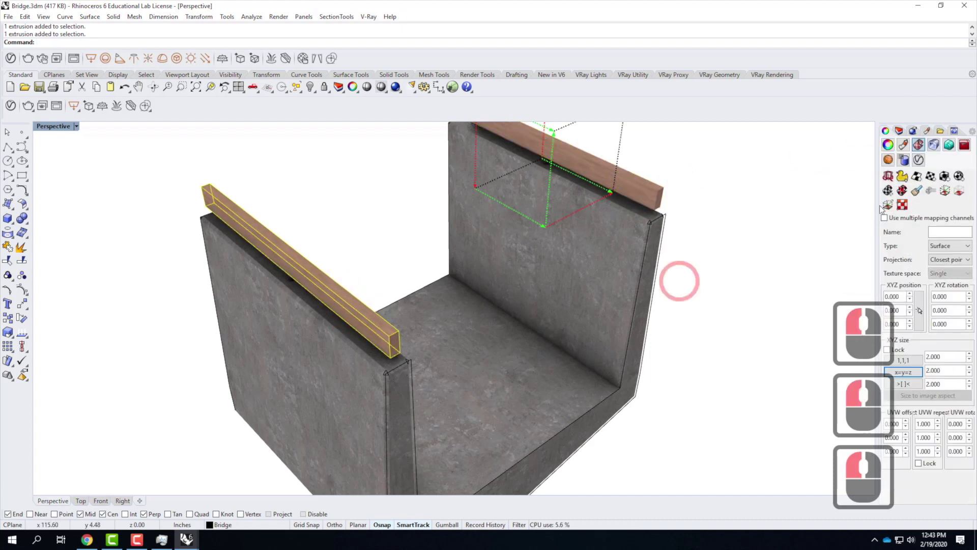
pyautogui.click(915, 190)
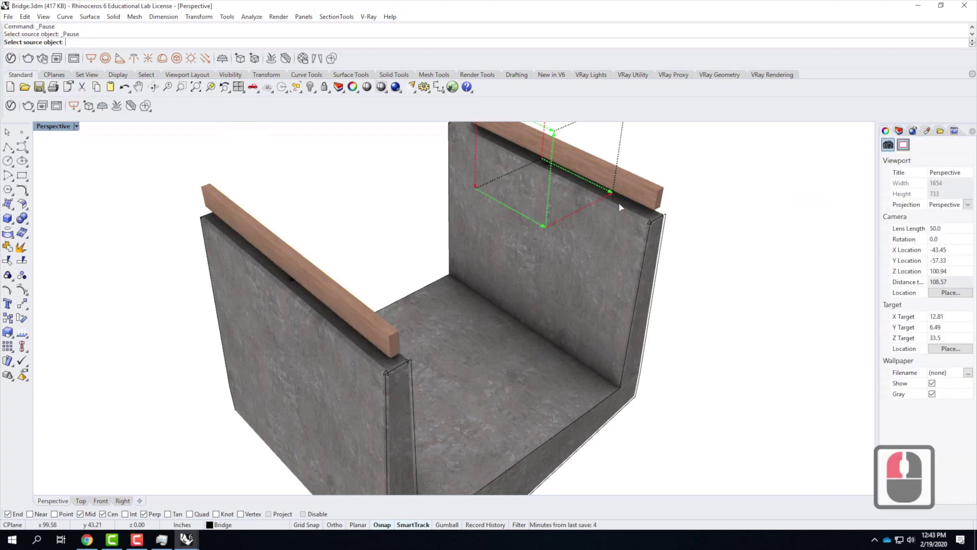
pyautogui.click(639, 185)
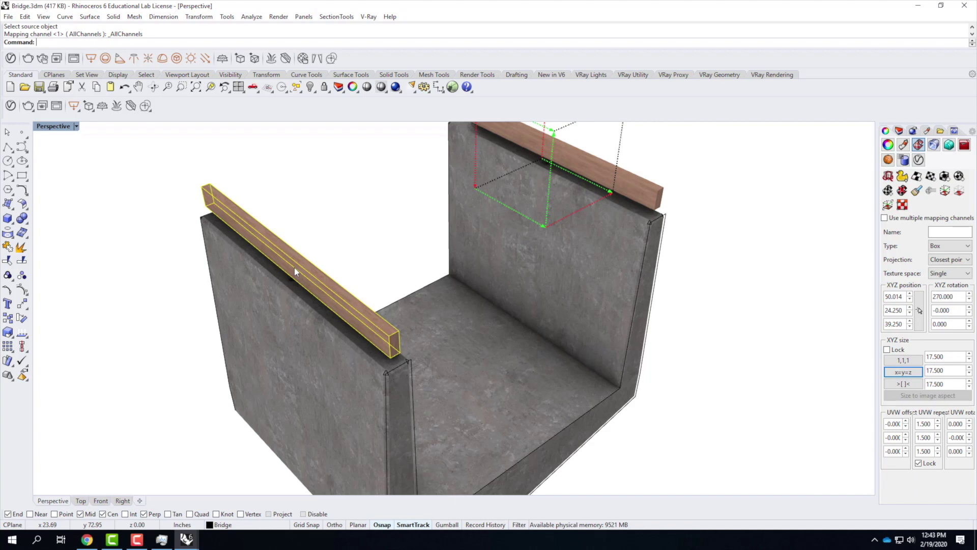
pyautogui.scroll(-2, 500, 283)
pyautogui.moveTo(556, 297); pyautogui.dragTo(648, 200, button='right')
pyautogui.click(564, 206)
pyautogui.moveTo(646, 298); pyautogui.dragTo(762, 330, button='right')
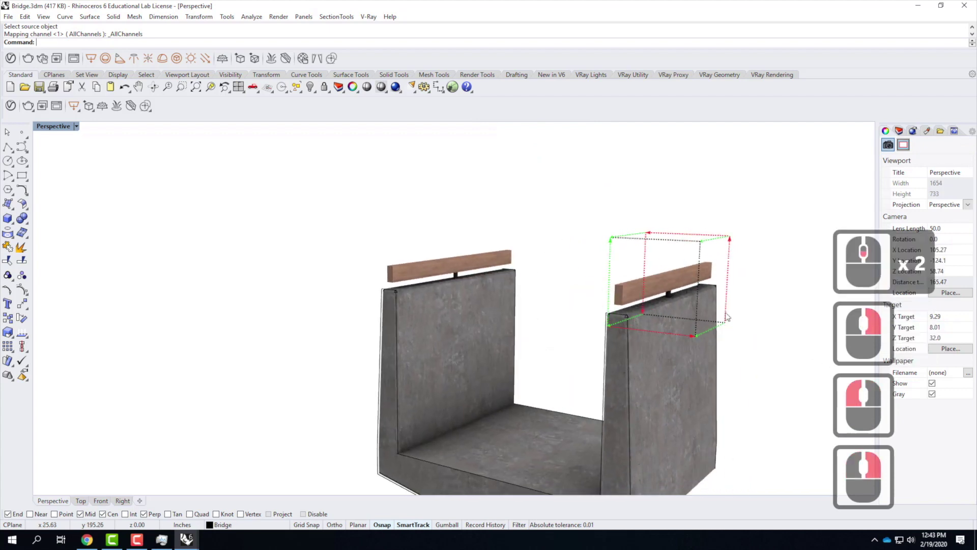
pyautogui.click(8, 17)
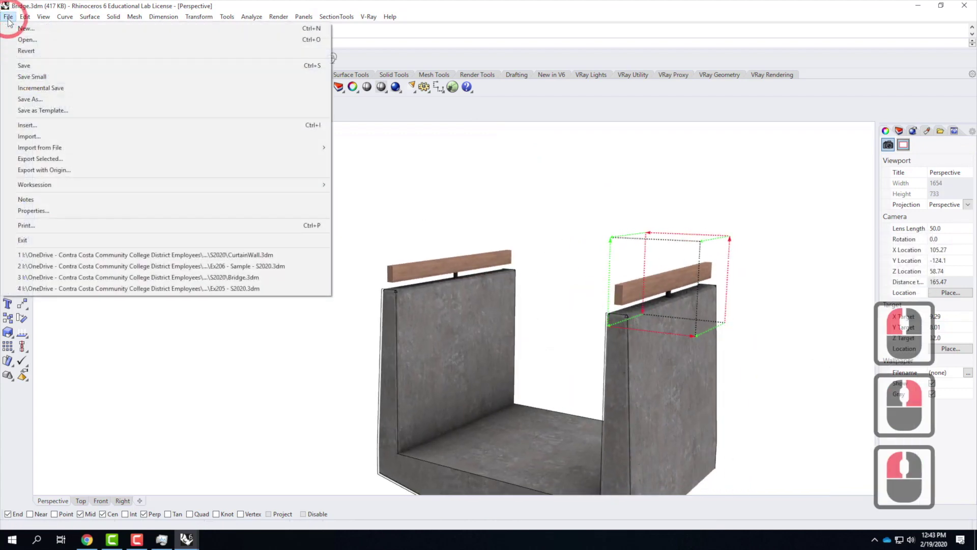
pyautogui.click(24, 65)
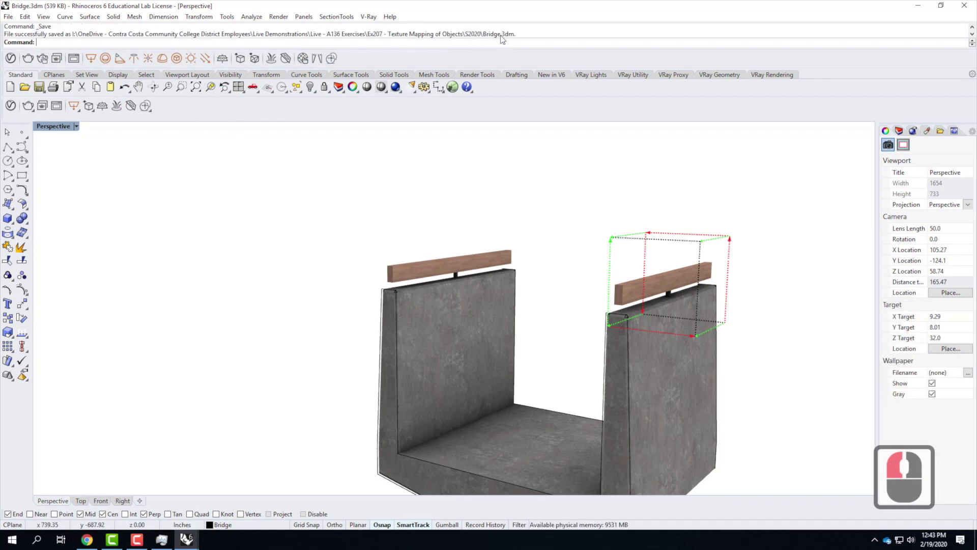
# Switch to the main scene window and close the V-Ray frame buffer.
pyautogui.click(188, 540)
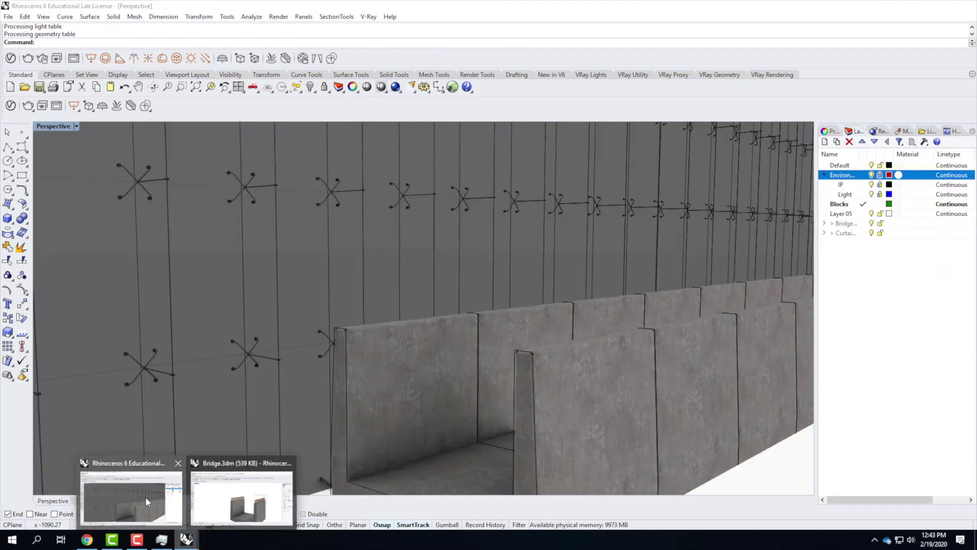
pyautogui.click(147, 496)
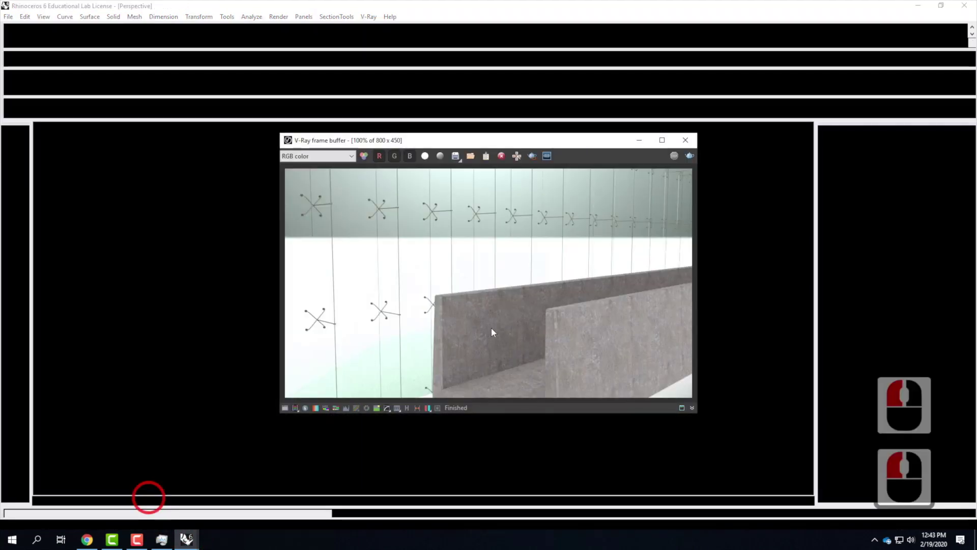
pyautogui.click(685, 140)
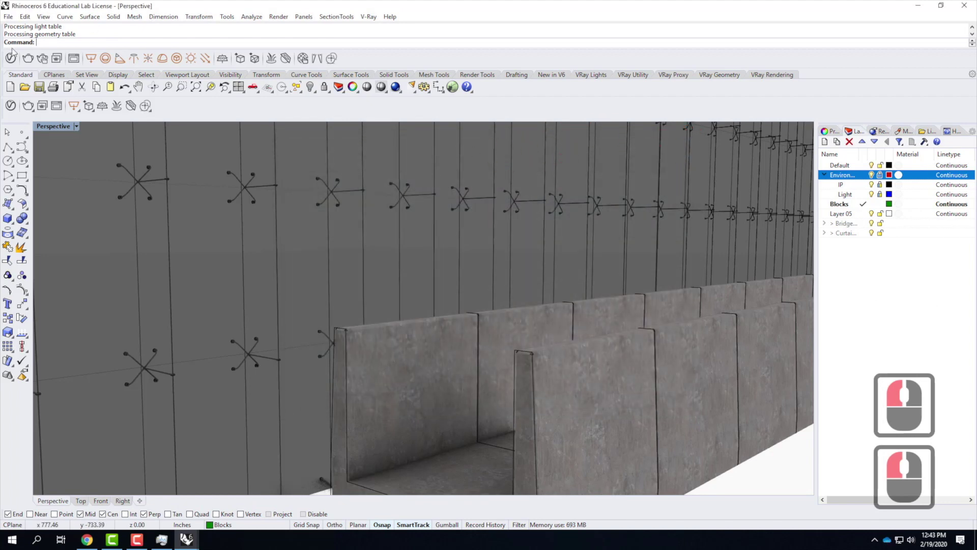
# Update the linked Bridge block from its file in the Block Manager, replacing the existing material for the material conflicts.
pyautogui.click(25, 16)
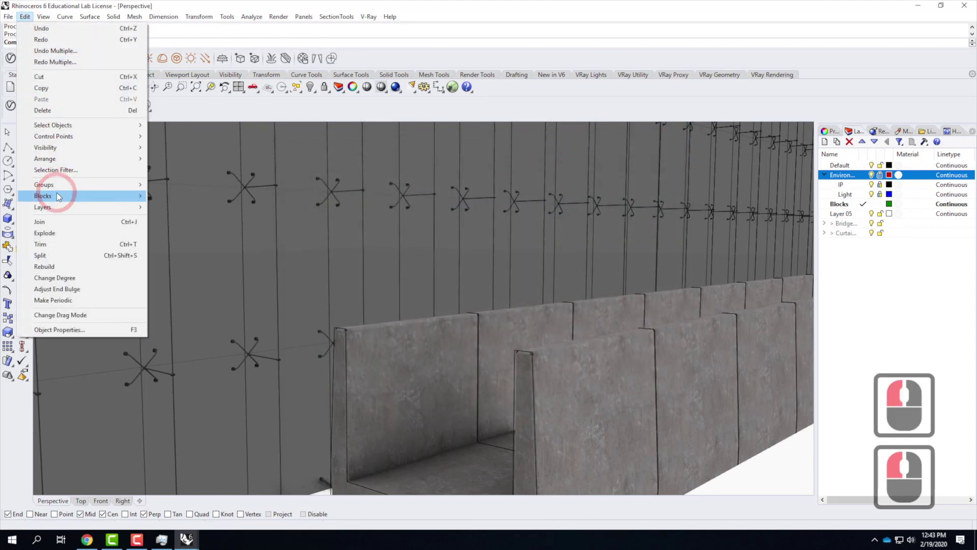
pyautogui.moveTo(57, 194)
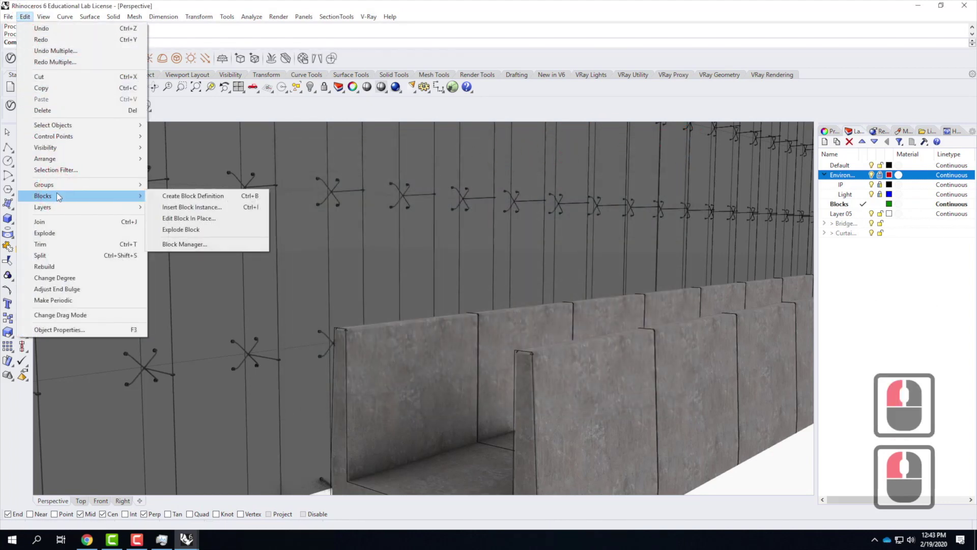
pyautogui.click(175, 245)
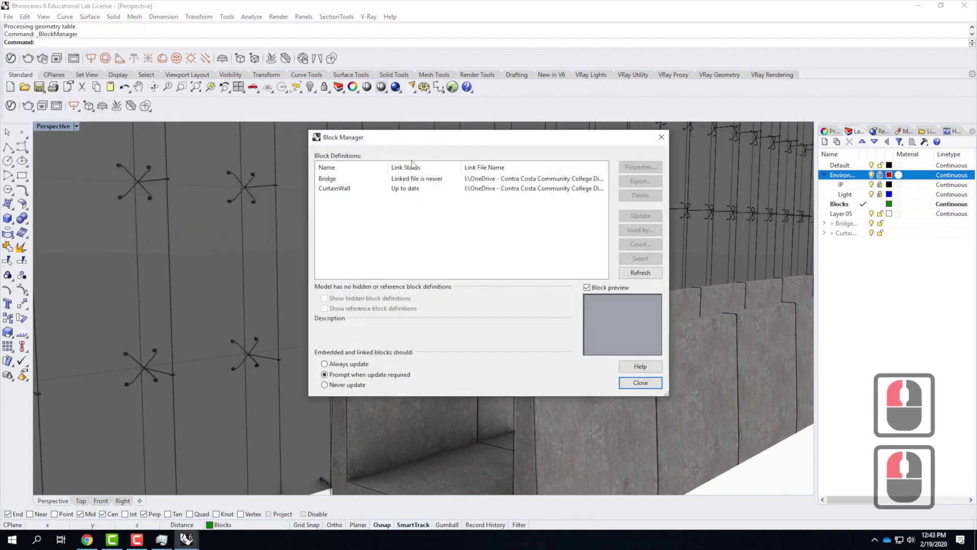
pyautogui.click(321, 180)
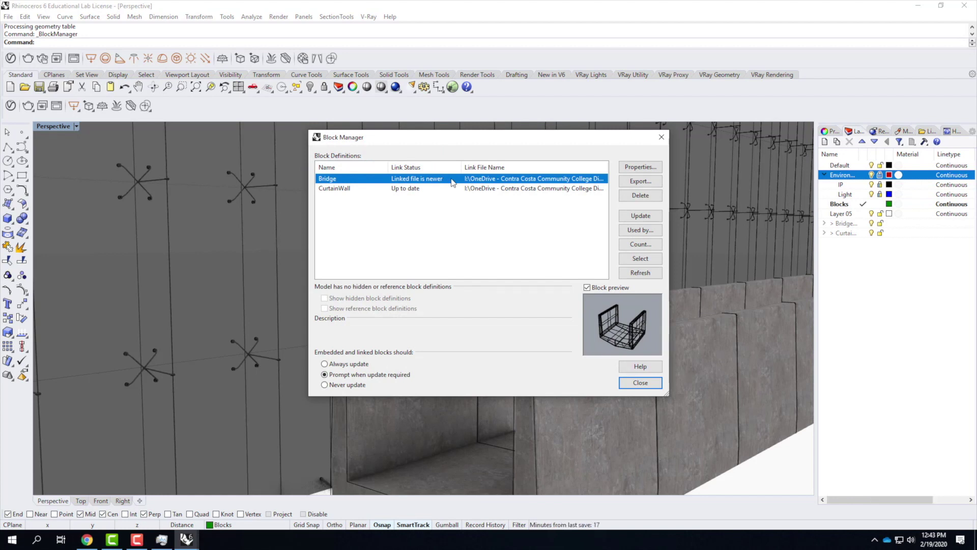
pyautogui.click(649, 216)
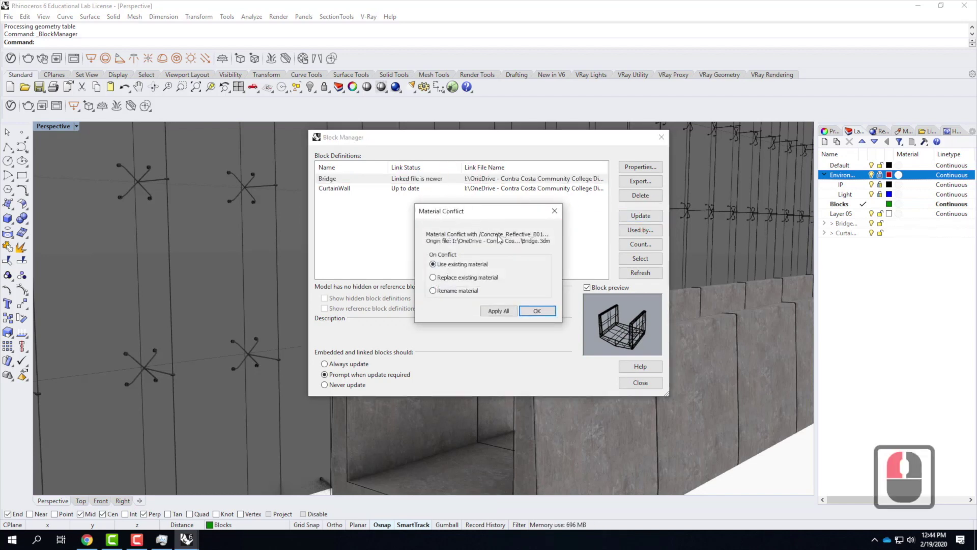
pyautogui.click(438, 279)
pyautogui.click(533, 312)
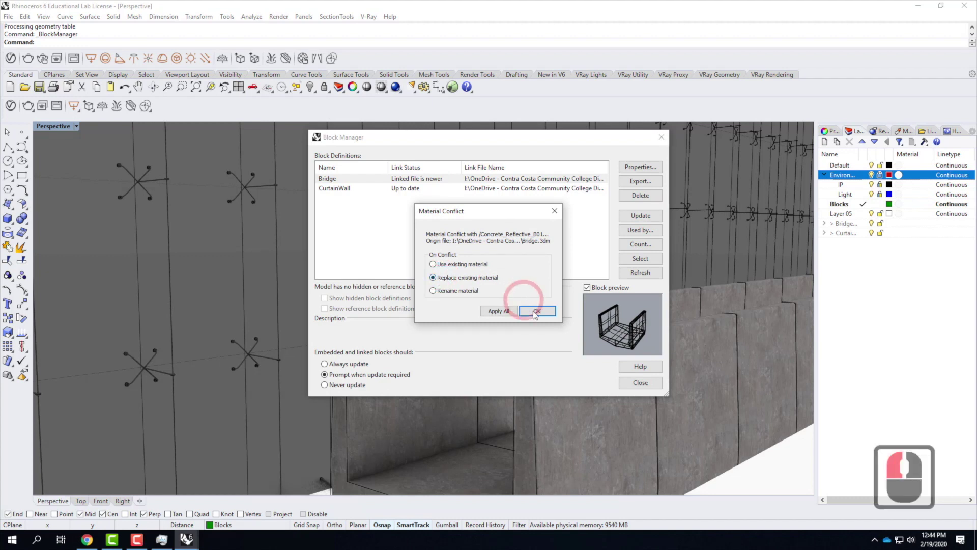
pyautogui.click(504, 311)
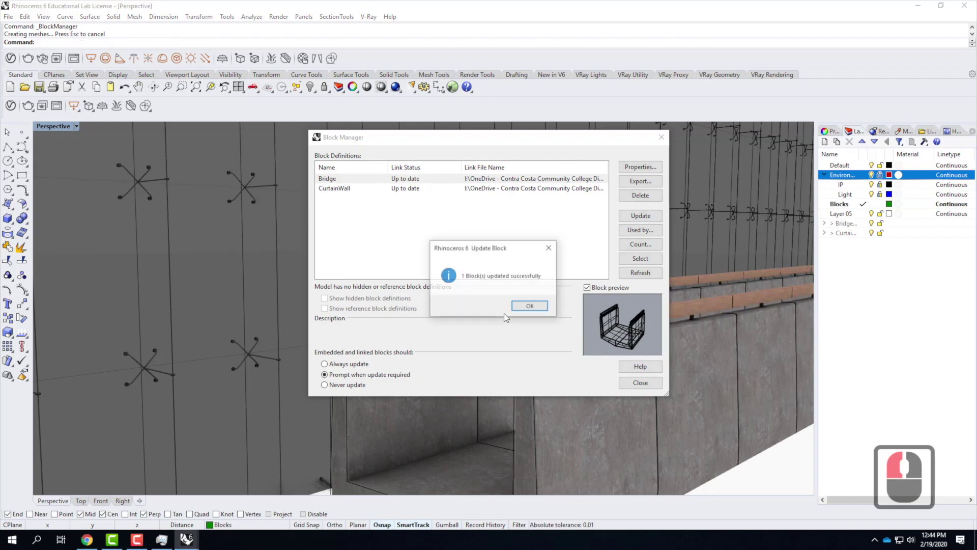
pyautogui.click(530, 305)
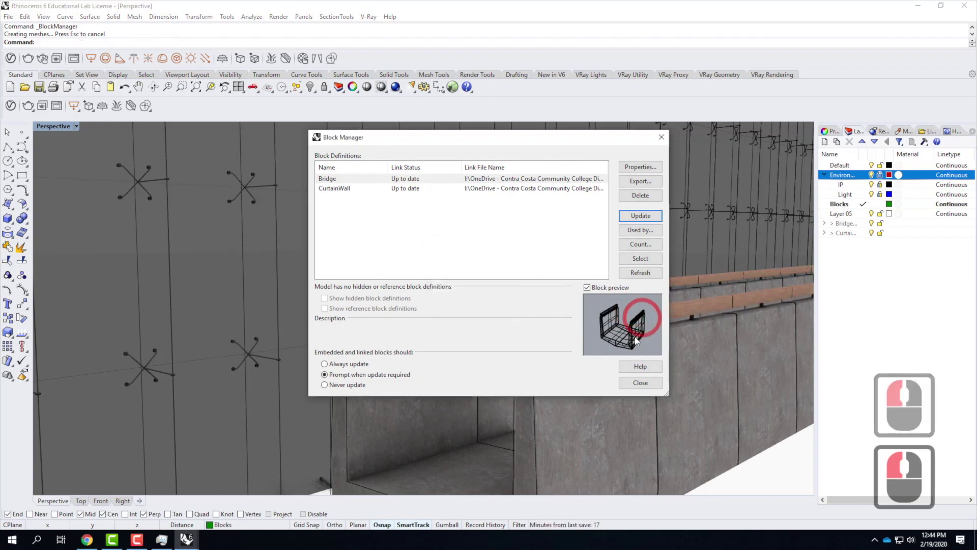
pyautogui.click(640, 382)
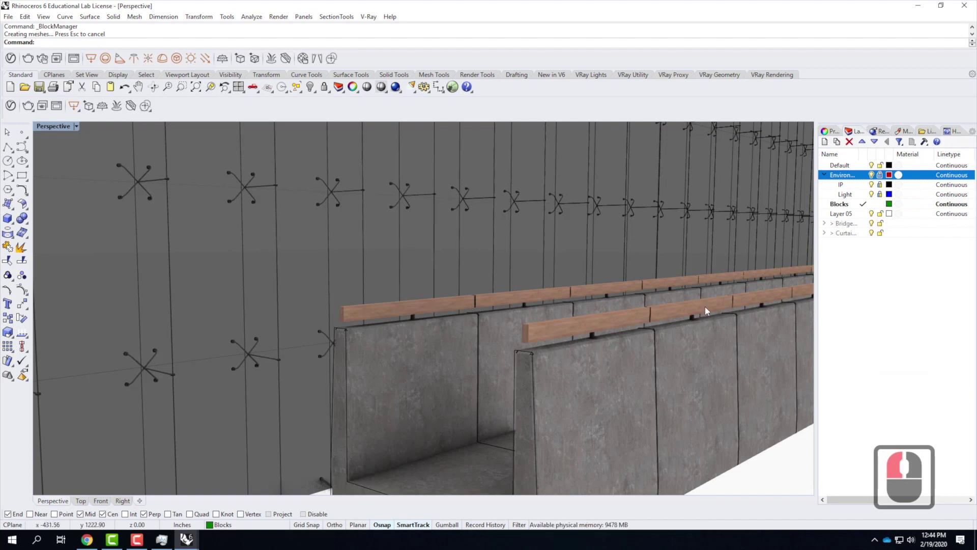
# Examine the handrails and posts along the arrayed Bridge blocks from several angles, including the joints between segments.
pyautogui.scroll(-1, 671, 313)
pyautogui.scroll(2, 670, 313)
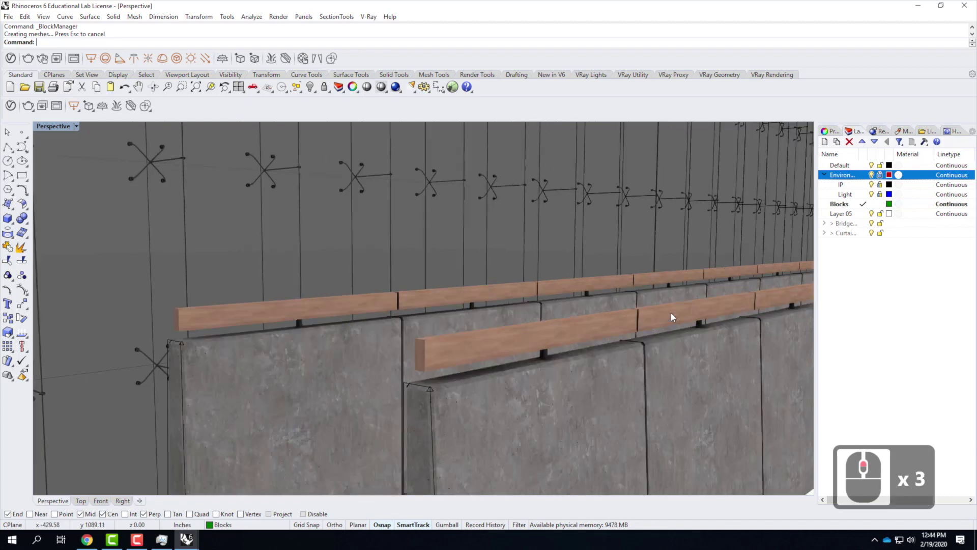
pyautogui.moveTo(649, 340); pyautogui.dragTo(631, 355, button='right')
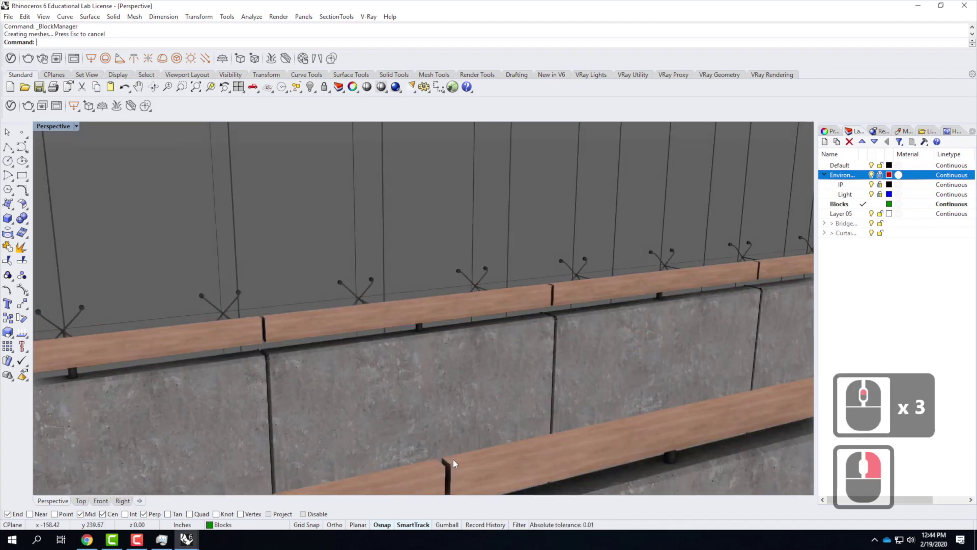
pyautogui.scroll(-6, 468, 351)
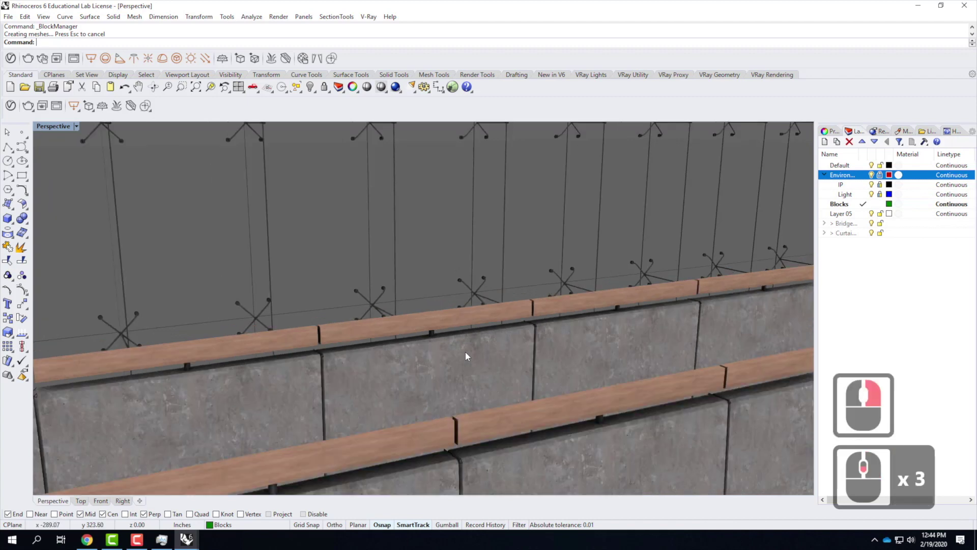
pyautogui.moveTo(500, 350); pyautogui.dragTo(480, 338, button='right')
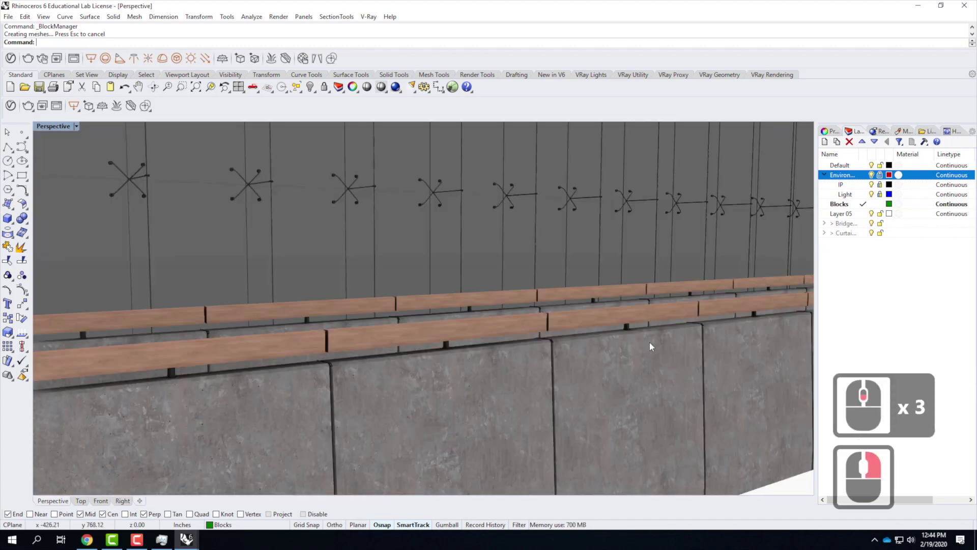
pyautogui.scroll(-2, 650, 342)
pyautogui.scroll(1, 342, 356)
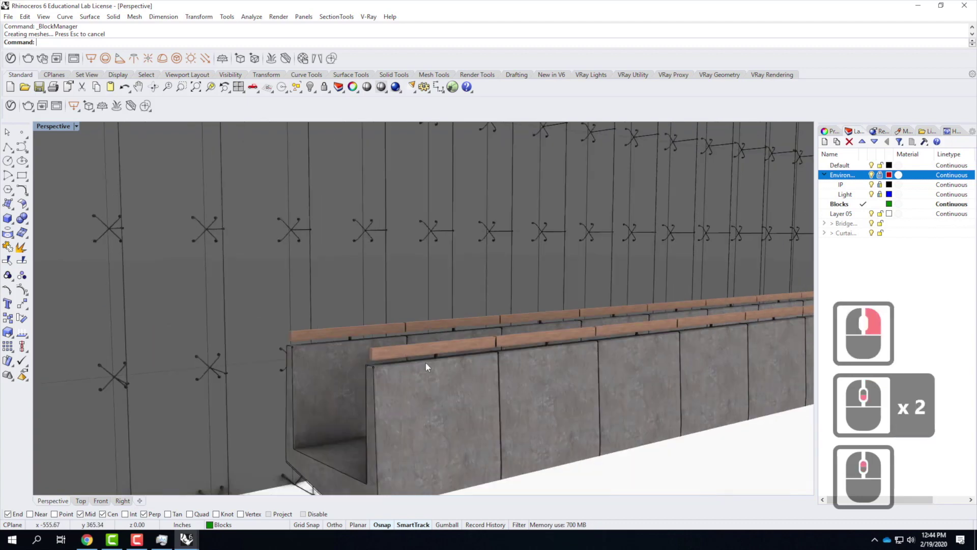
pyautogui.scroll(2, 472, 402)
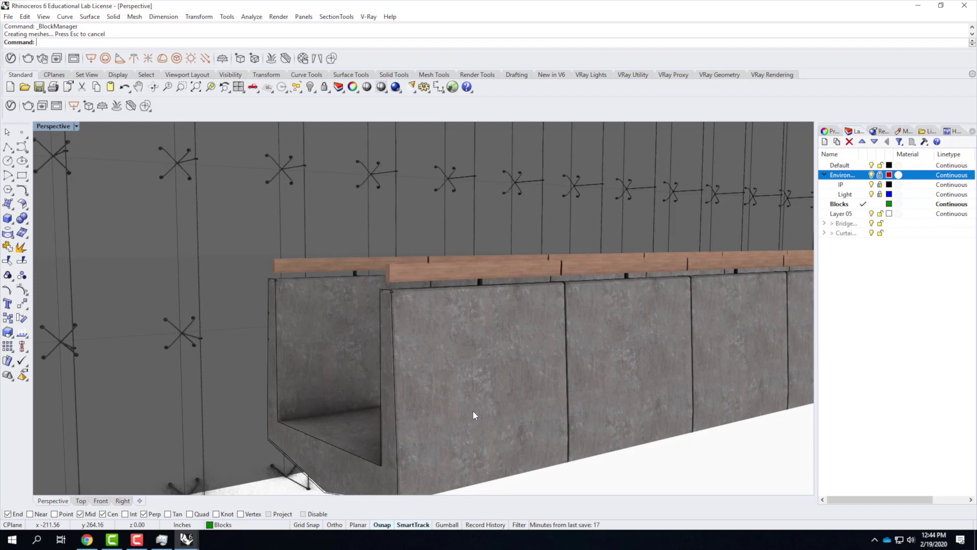
# Switch to Bridge.3dm and turn off the original handrail's mapping widget.
pyautogui.click(181, 540)
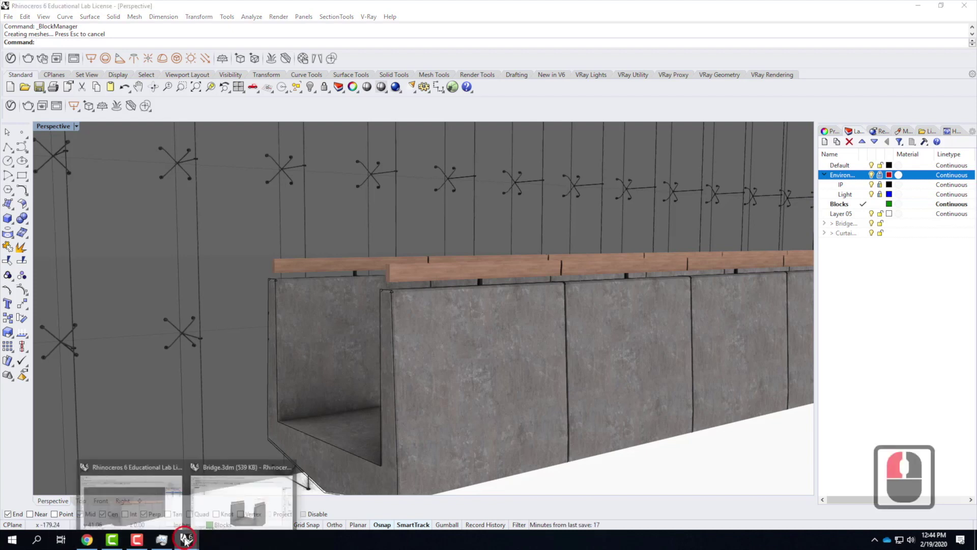
pyautogui.click(236, 504)
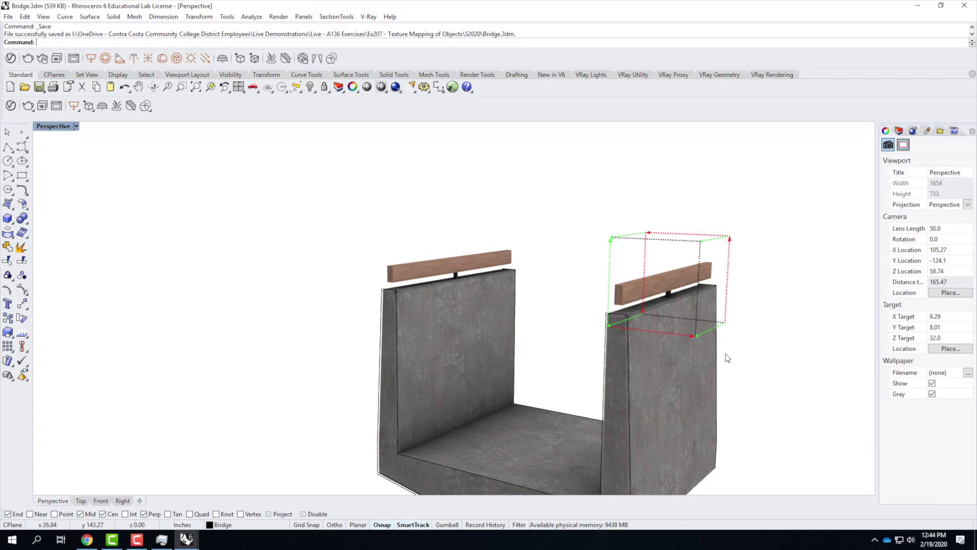
pyautogui.click(670, 278)
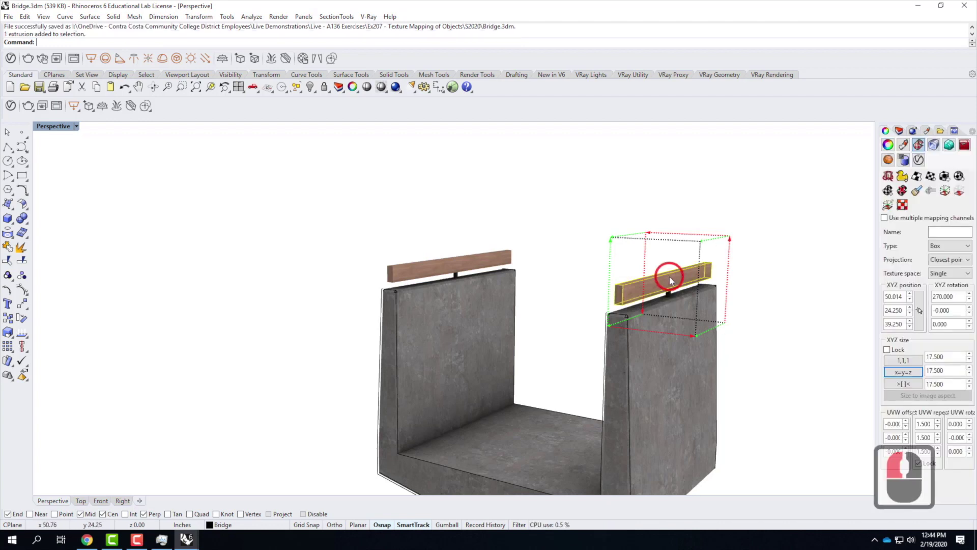
pyautogui.click(887, 205)
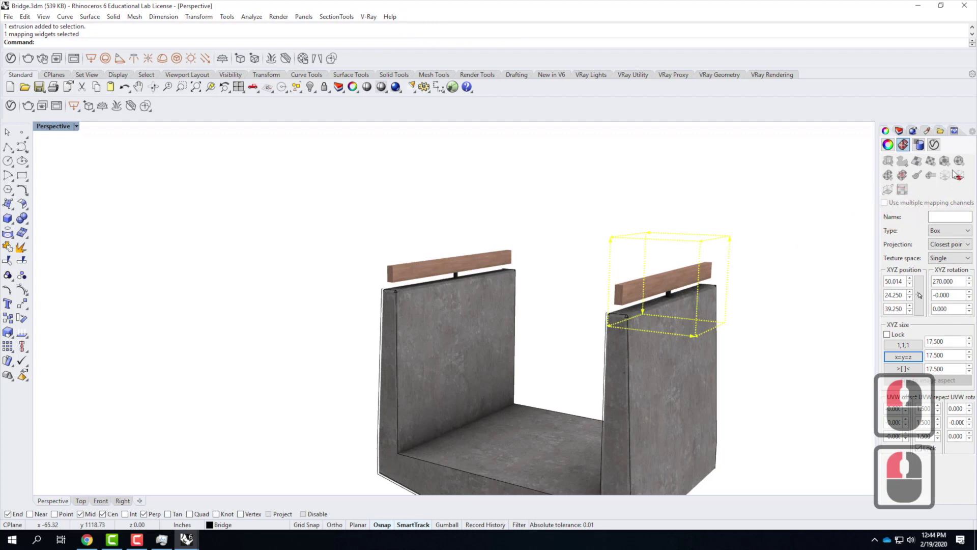
pyautogui.click(959, 177)
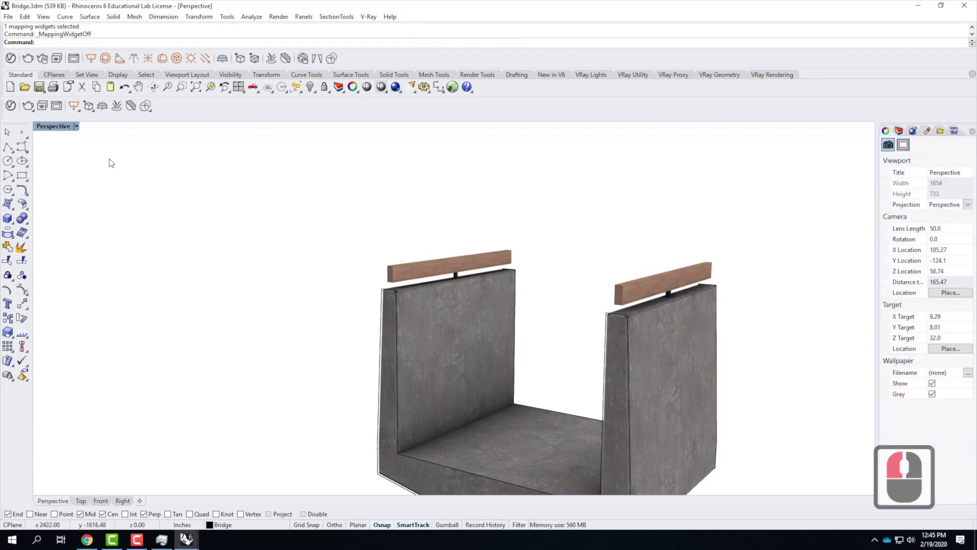
# Return to the main scene window and render the Perspective view of the bridge with its handrails in V-Ray.
pyautogui.click(187, 540)
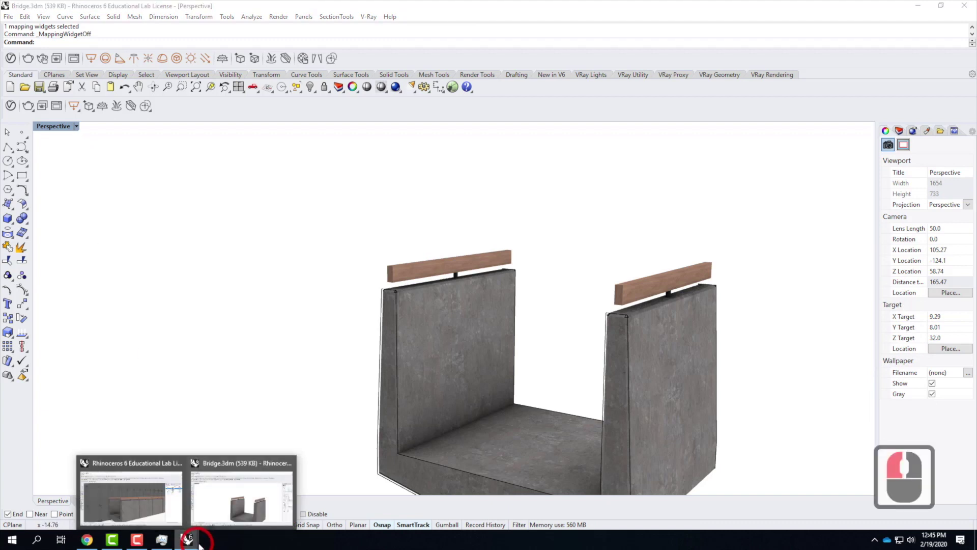
pyautogui.click(141, 503)
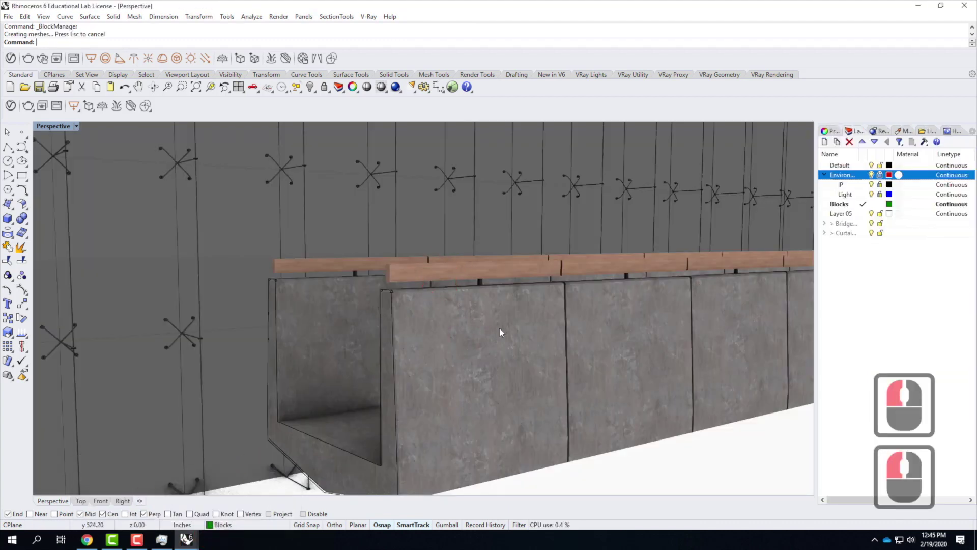
pyautogui.write('Pan')
pyautogui.press('Return')
pyautogui.moveTo(498, 359); pyautogui.dragTo(506, 384)
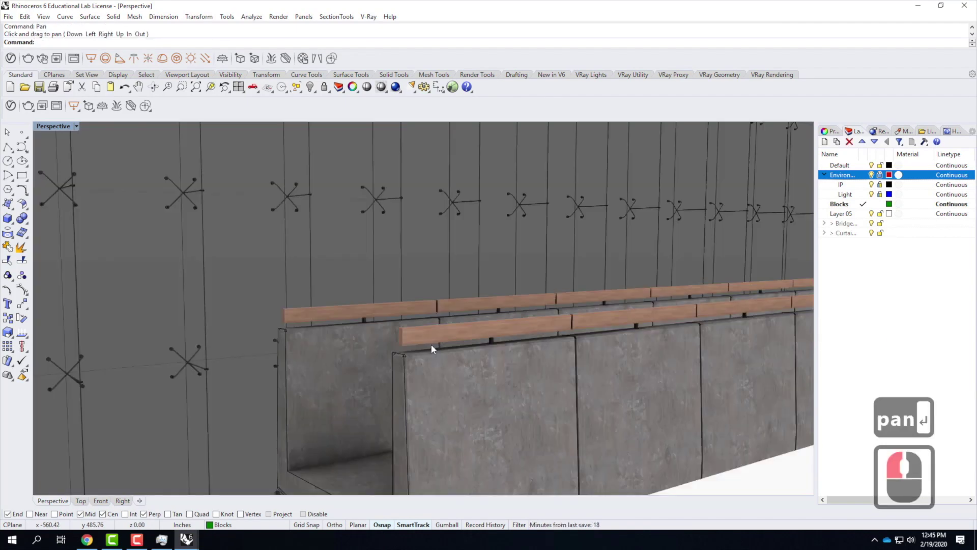
pyautogui.click(395, 87)
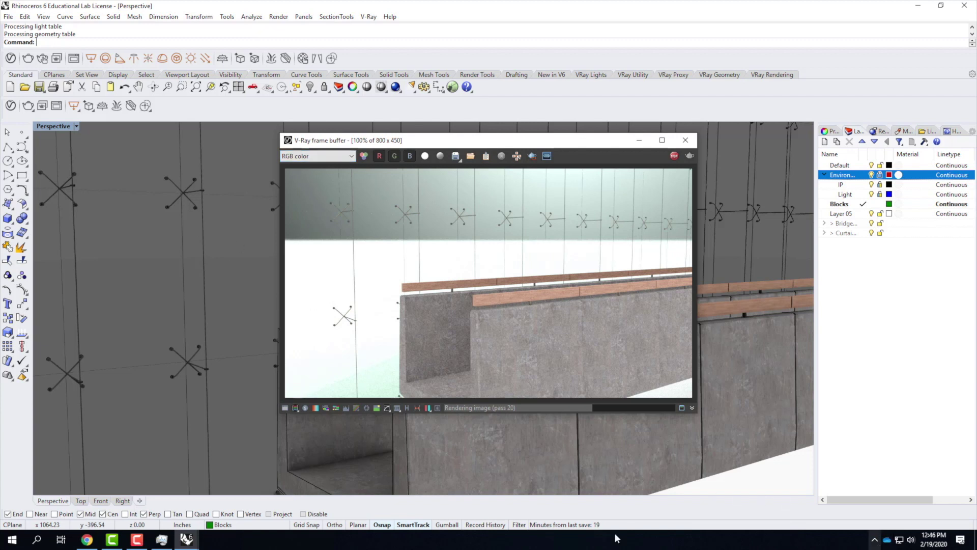
pyautogui.click(136, 543)
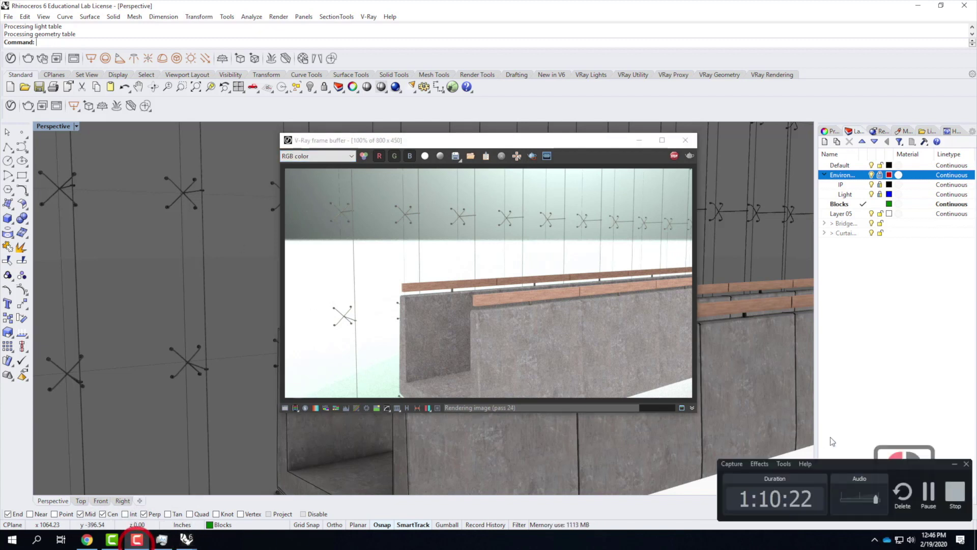